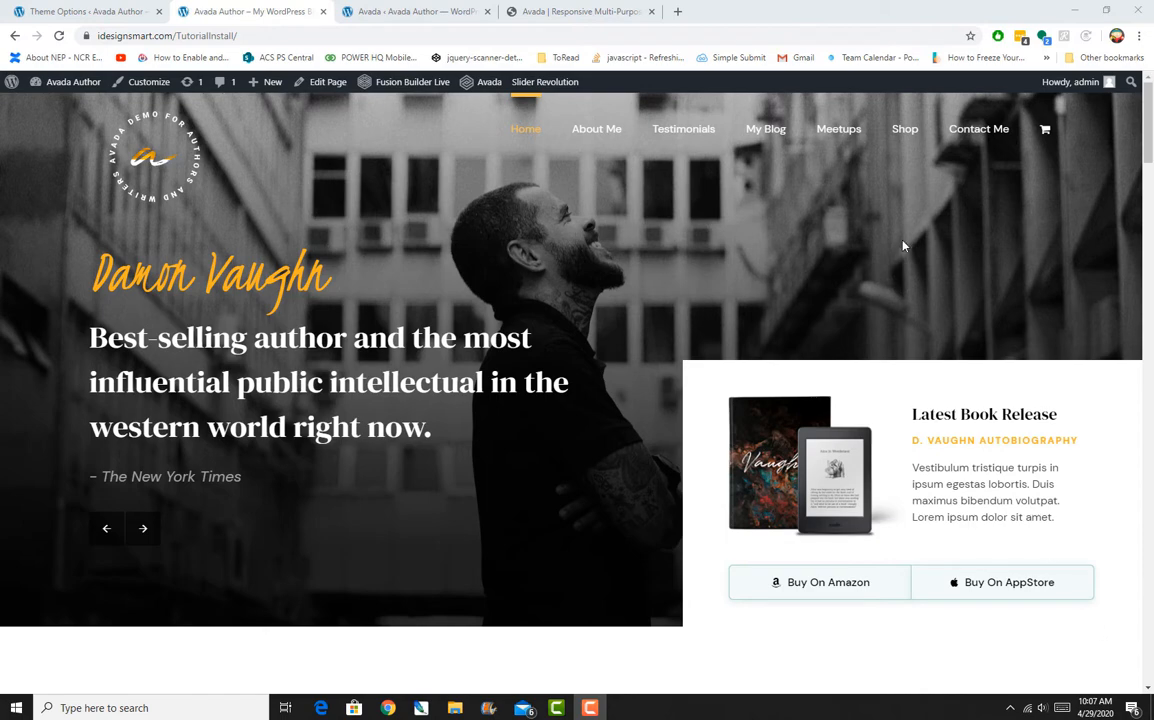
Start a new WordPress page from the site's admin bar and switch its editor to Fusion Builder
left_click(85, 11)
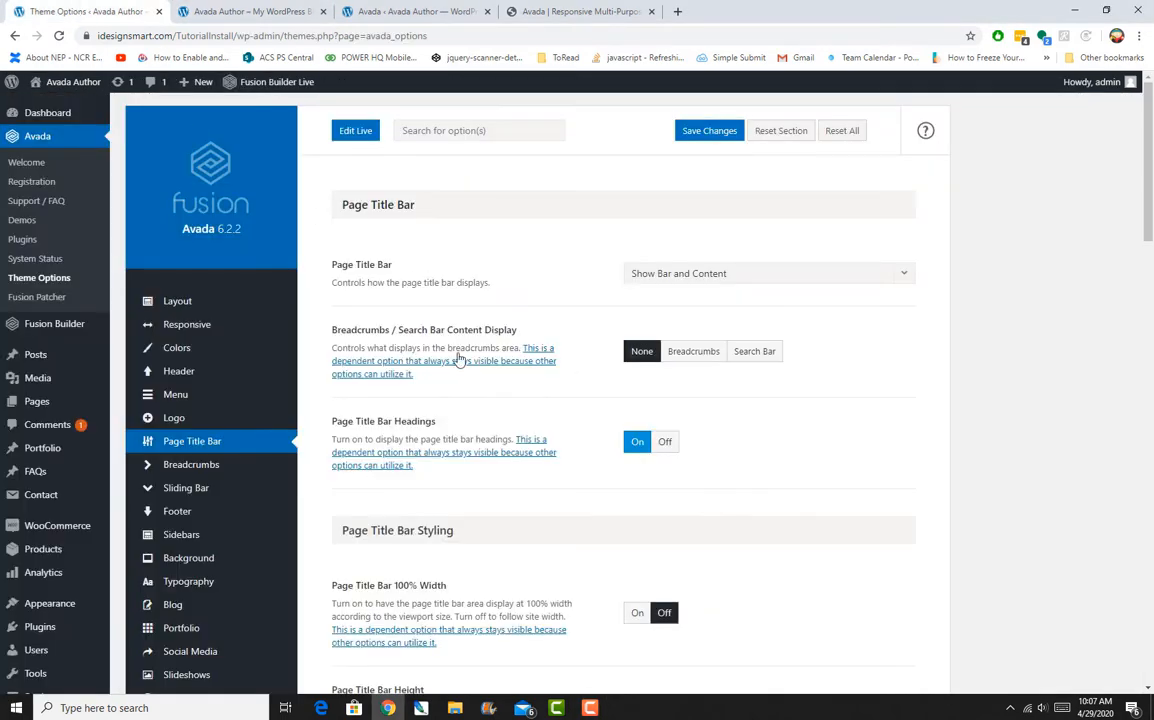
left_click(231, 7)
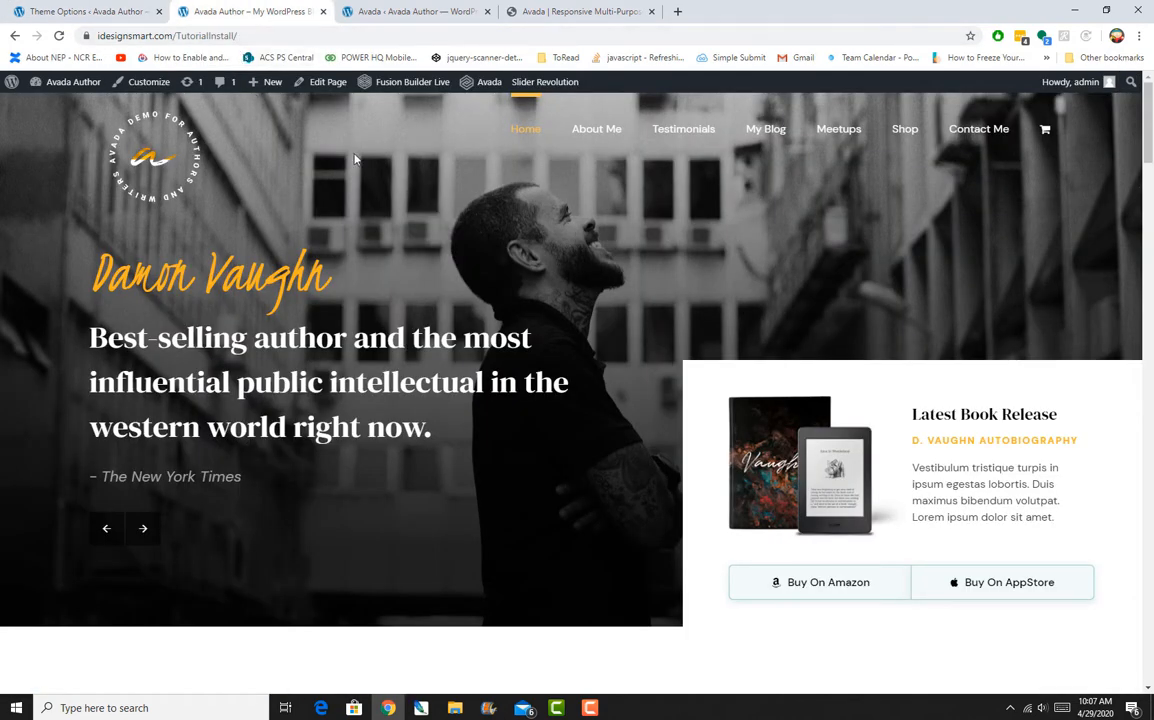
mouse_move(276, 86)
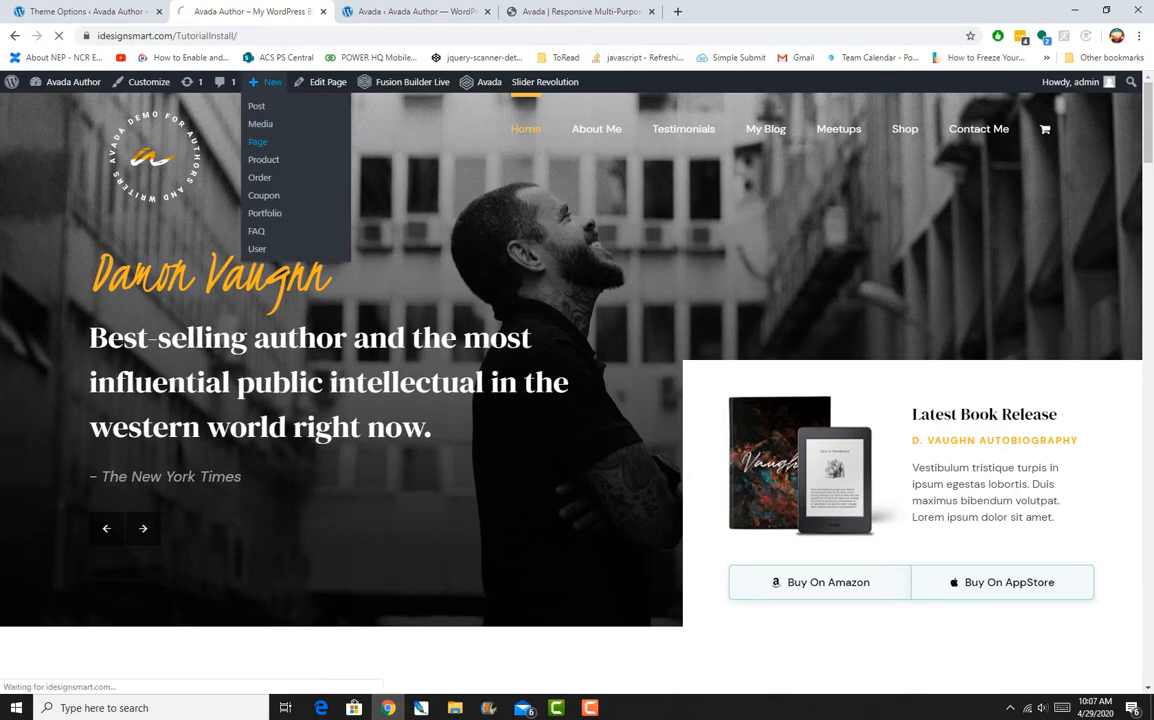
left_click(259, 143)
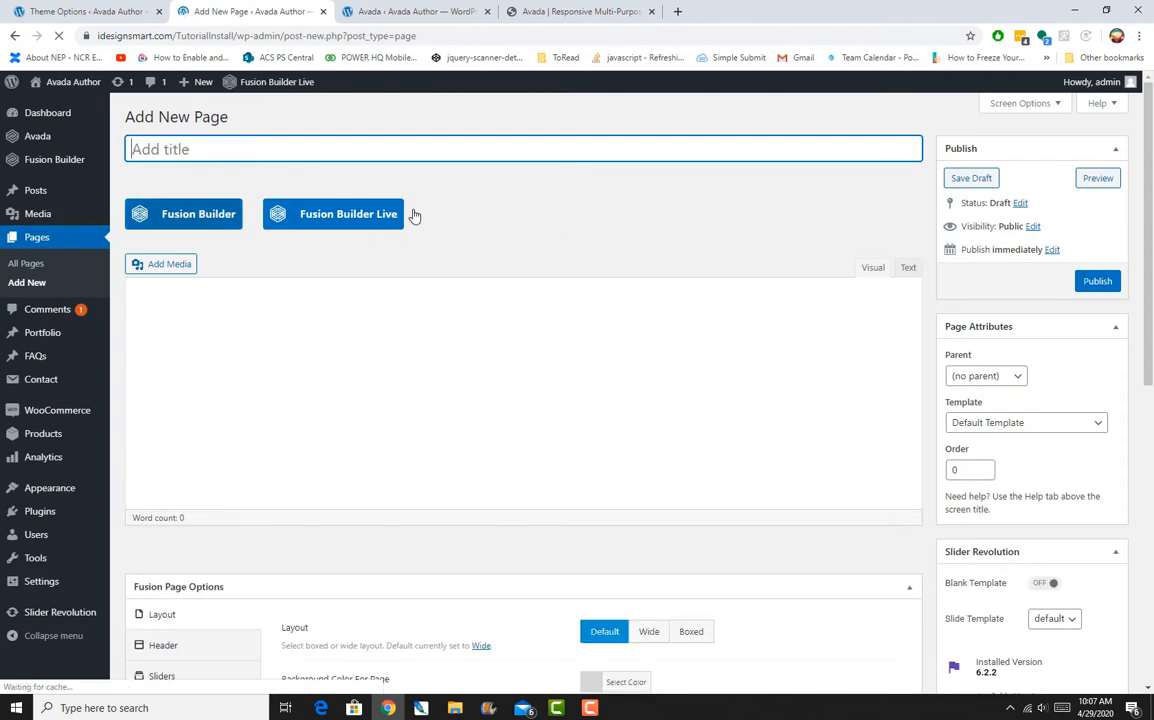
left_click(211, 219)
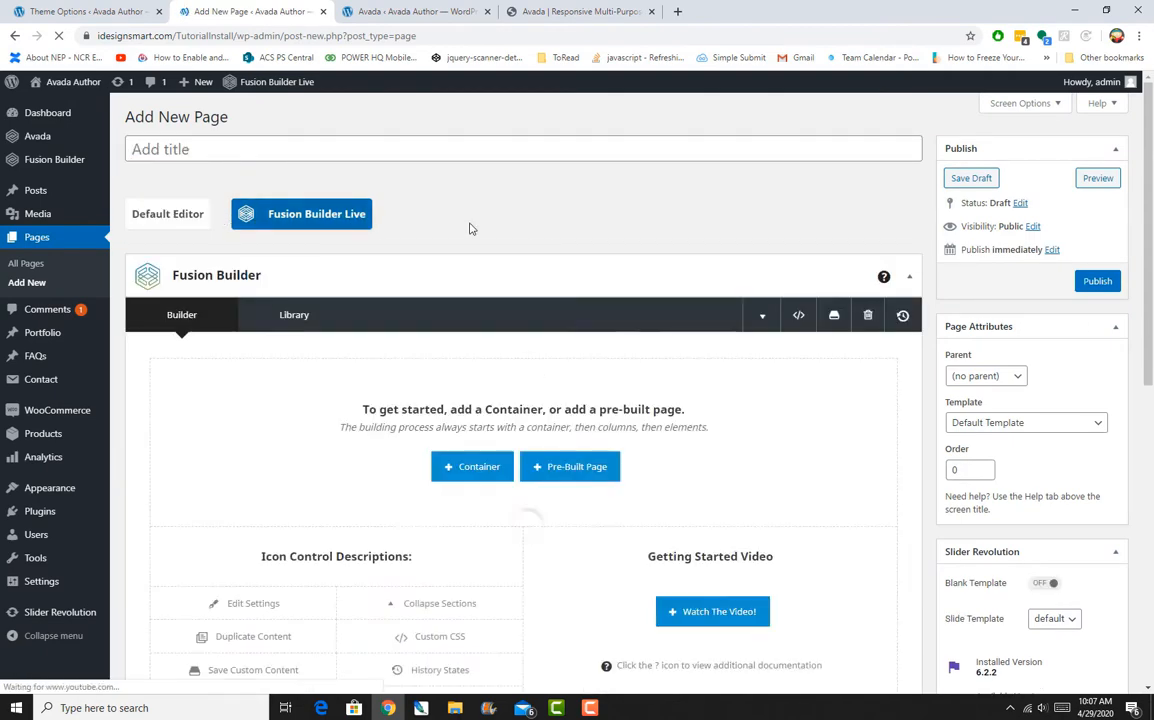
Title the new page "New Sample Page" and publish it
left_click(443, 156)
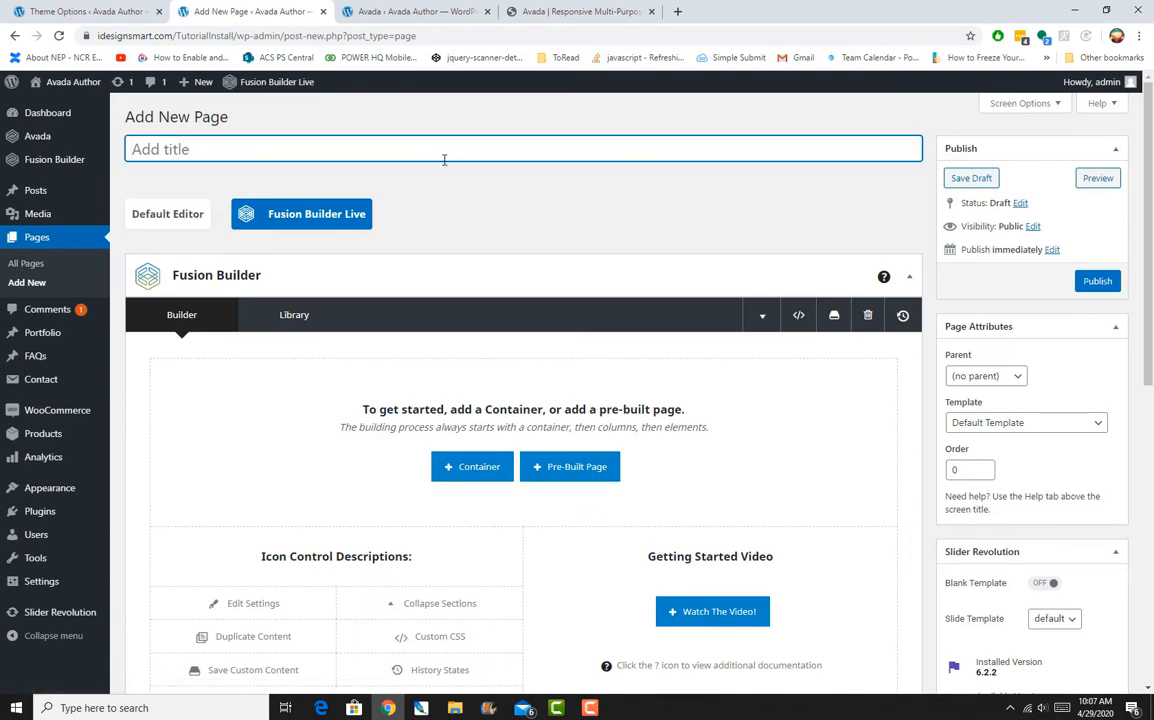
type("New Sa")
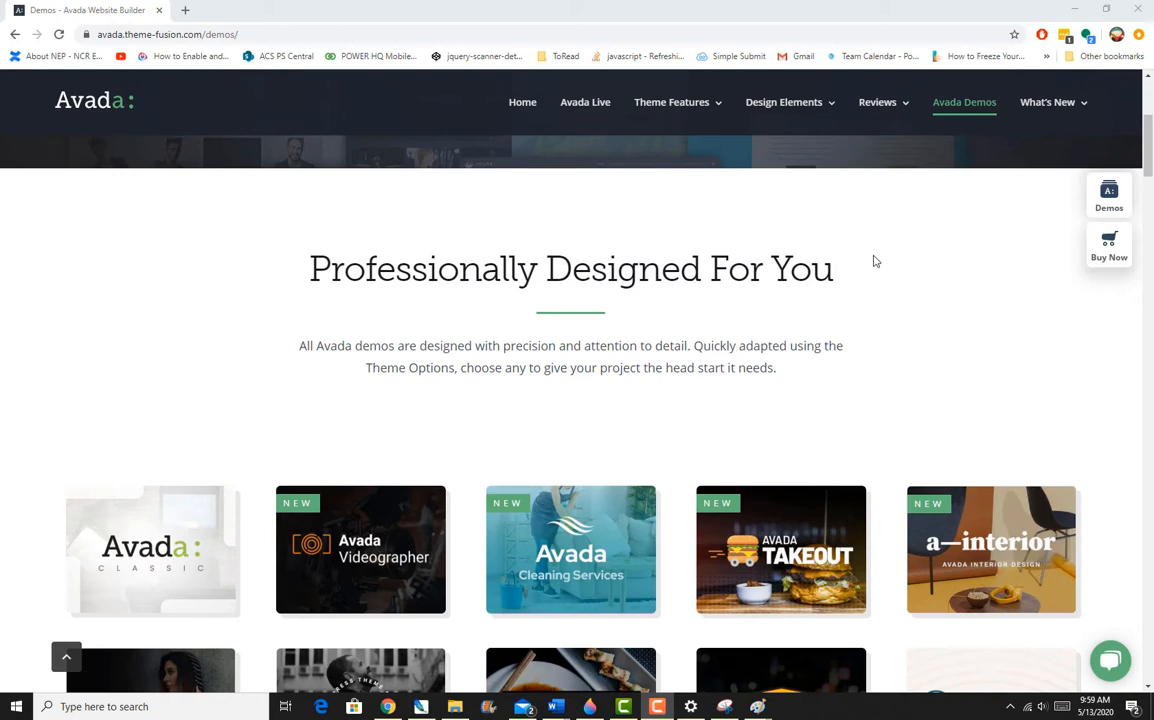
scroll(873, 261, "down", 3)
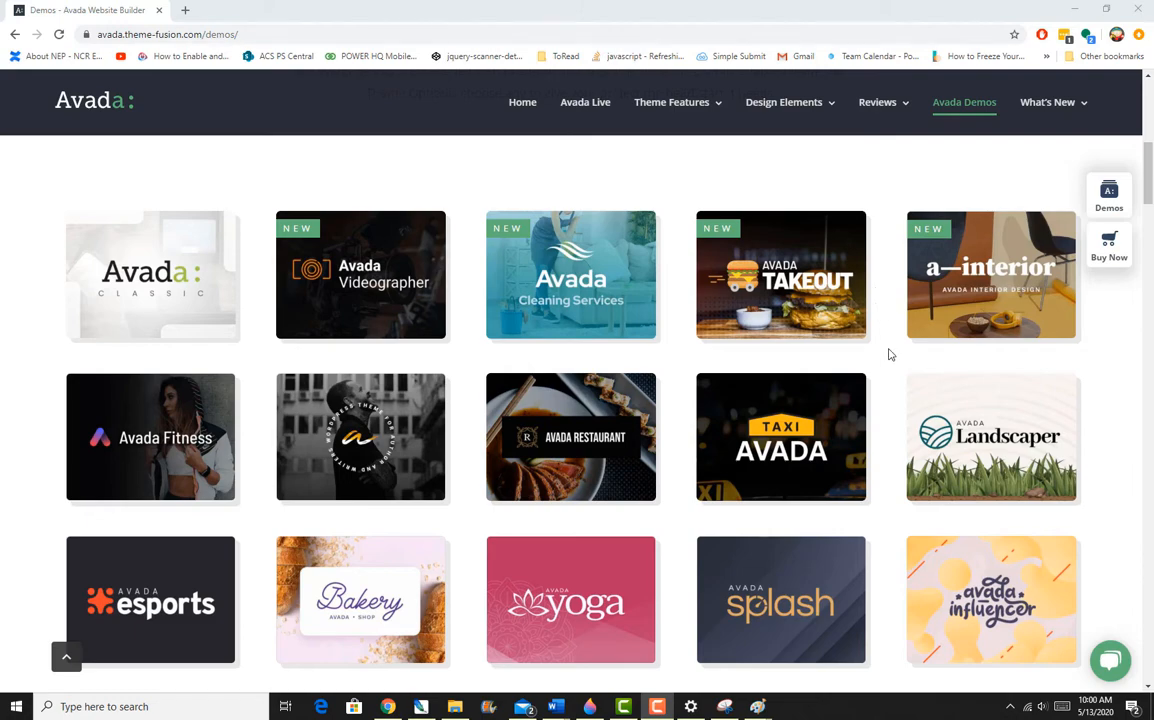
scroll(889, 352, "down", 2)
scroll(889, 350, "down", 2)
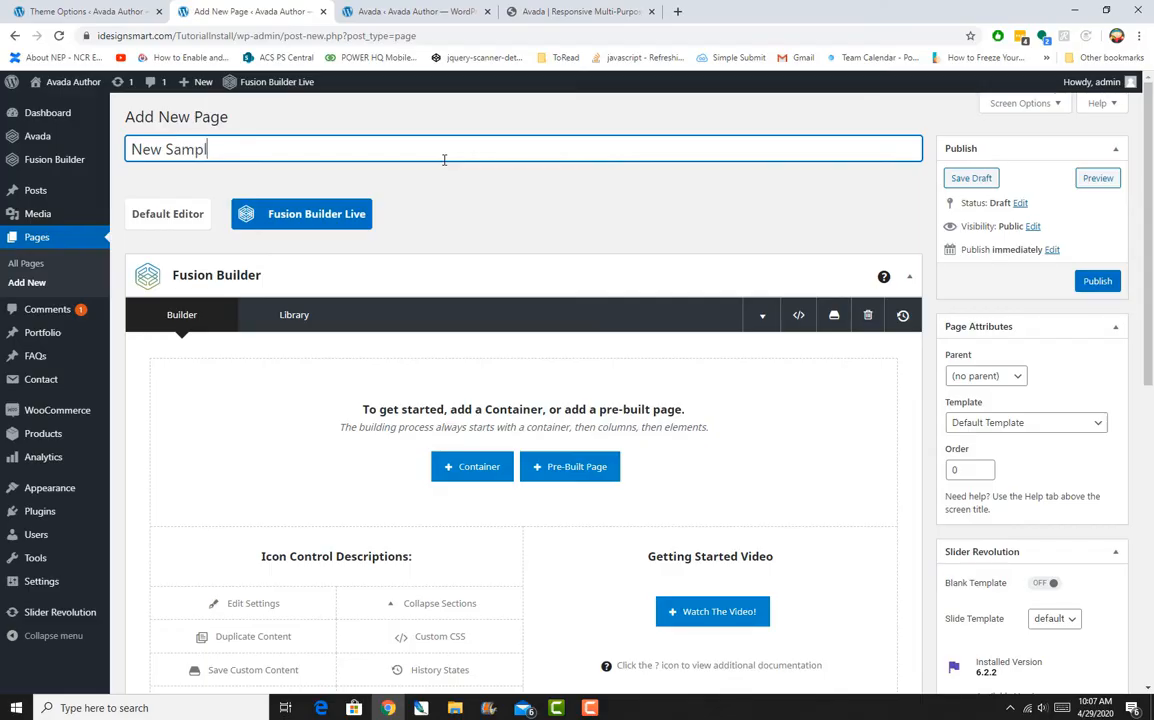
type("le Page")
left_click(1097, 281)
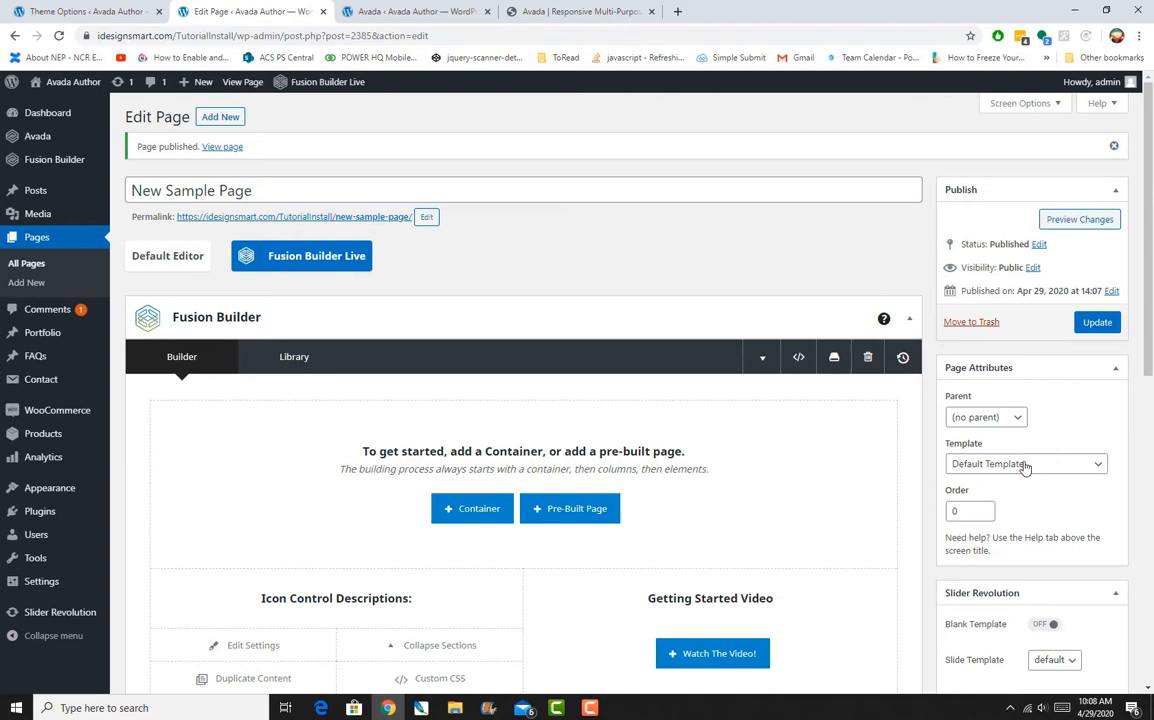
Set the page's template to 100% Width and update the page
scroll(1040, 521, "down", 1)
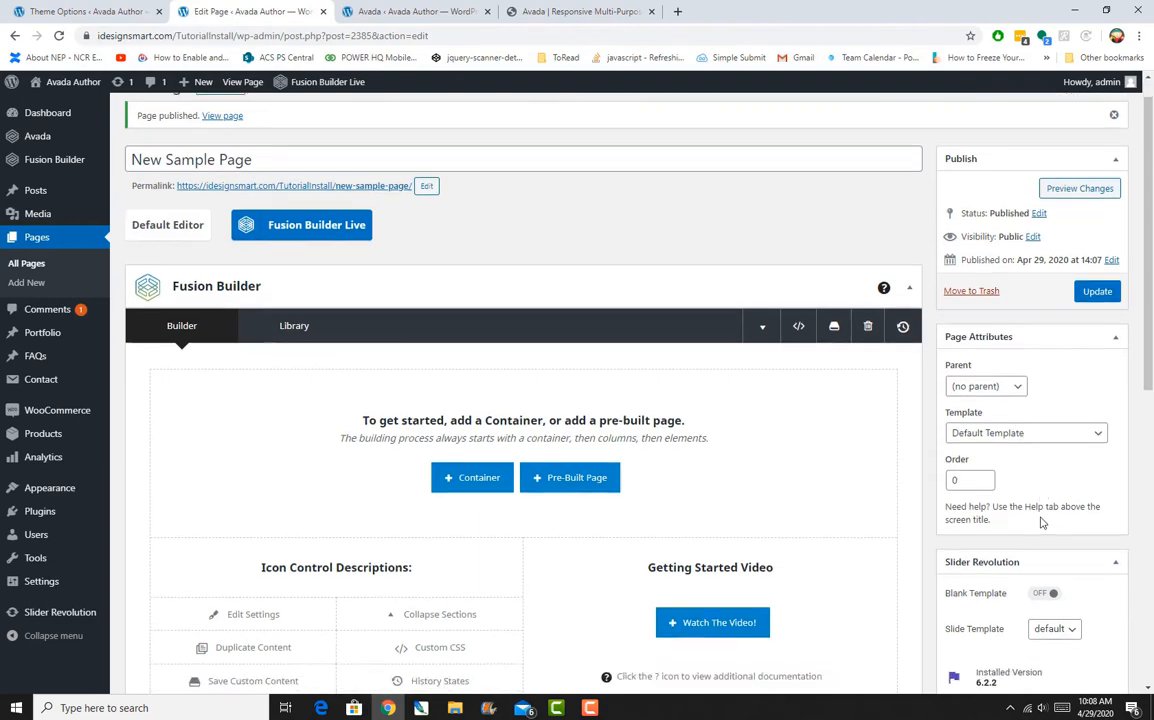
scroll(1040, 521, "down", 5)
left_click(1038, 192)
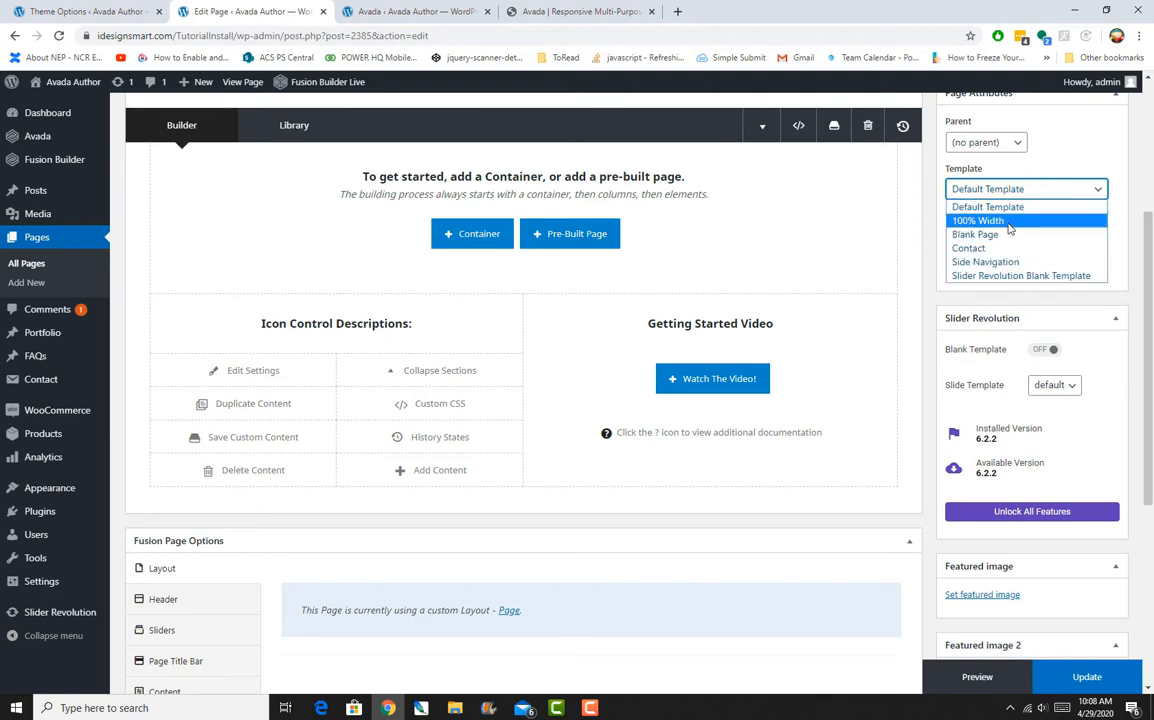
left_click(1008, 222)
scroll(960, 262, "up", 2)
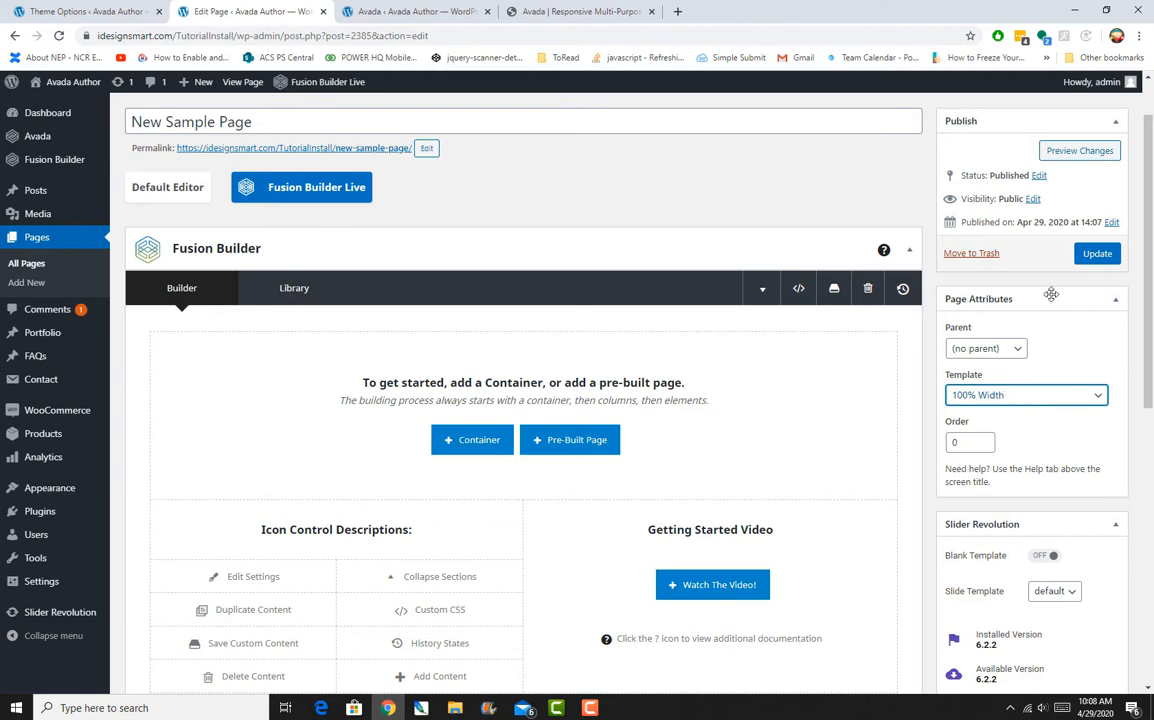
left_click(1088, 256)
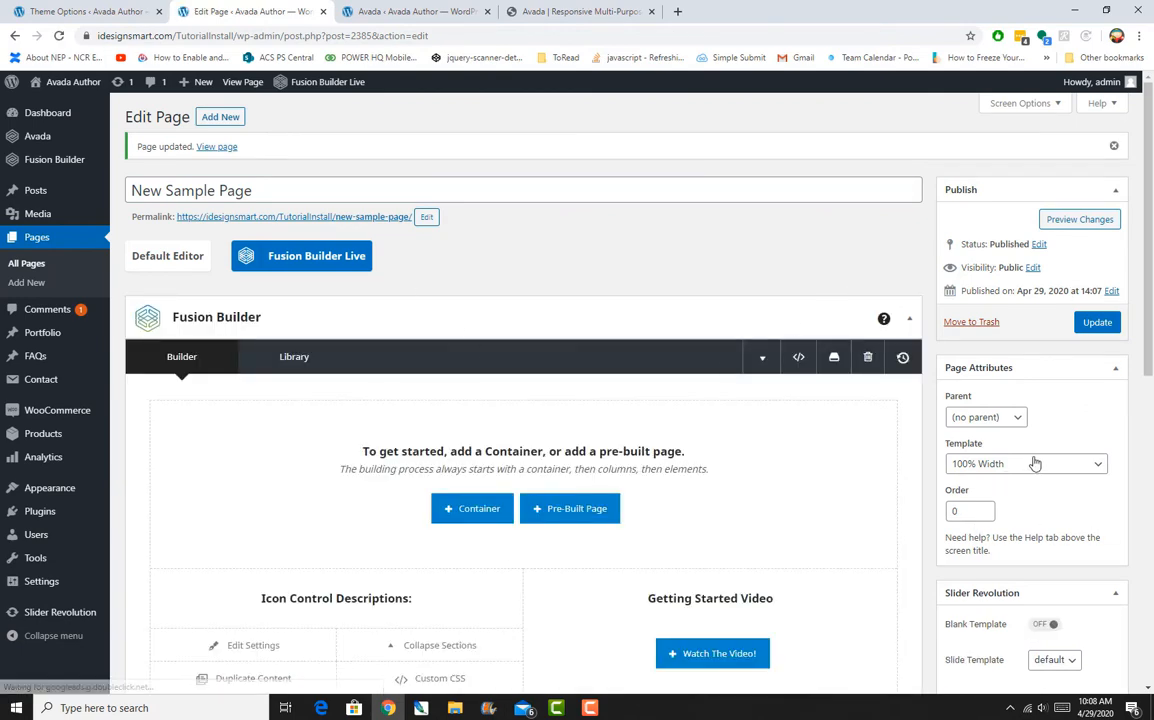
Look over the page editor's Fusion Builder area and the Fusion Page Options beneath it
scroll(1033, 464, "down", 2)
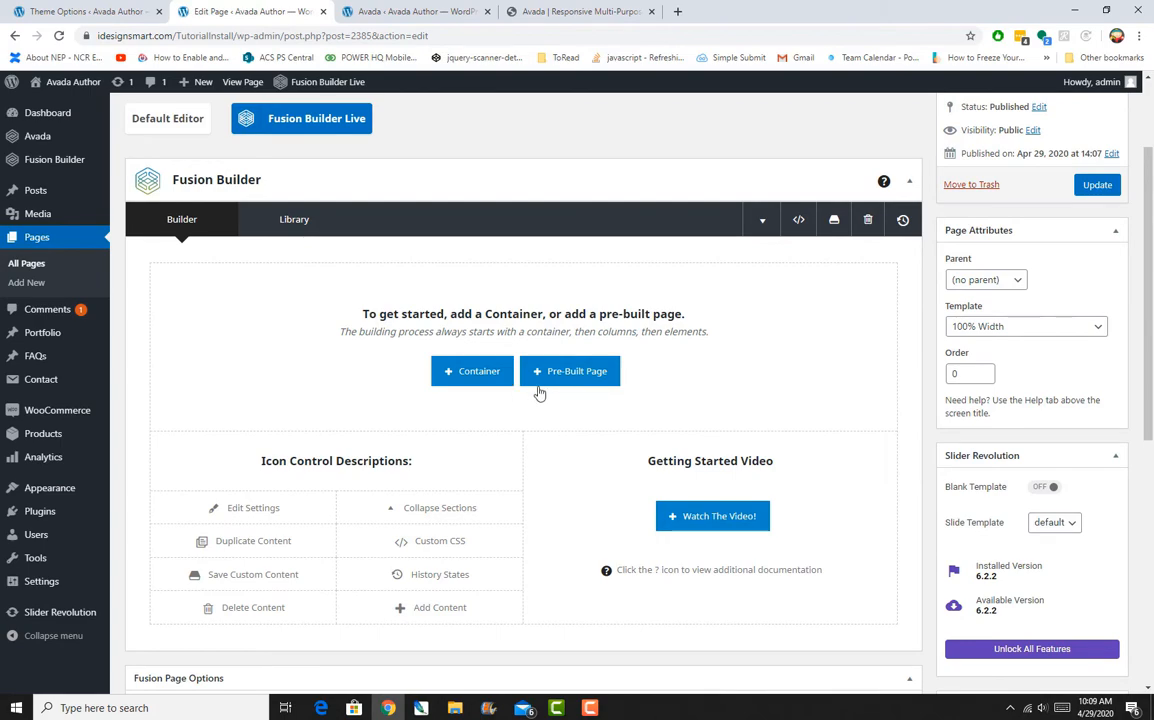
scroll(755, 415, "down", 4)
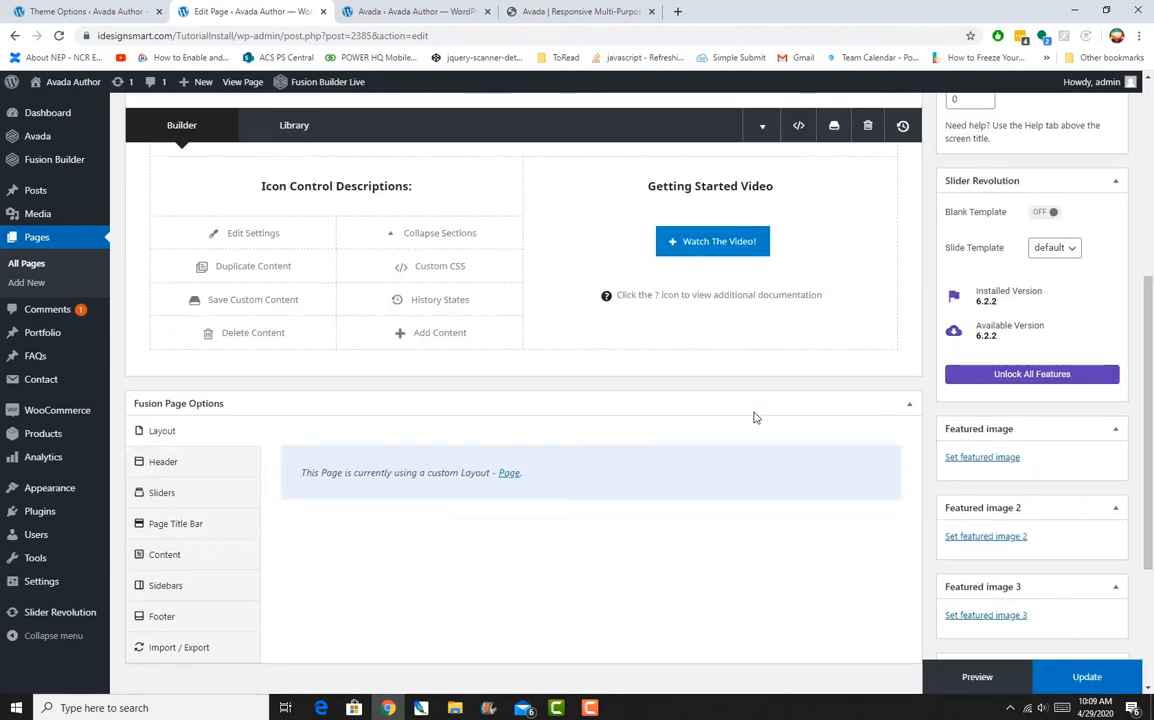
scroll(755, 417, "up", 5)
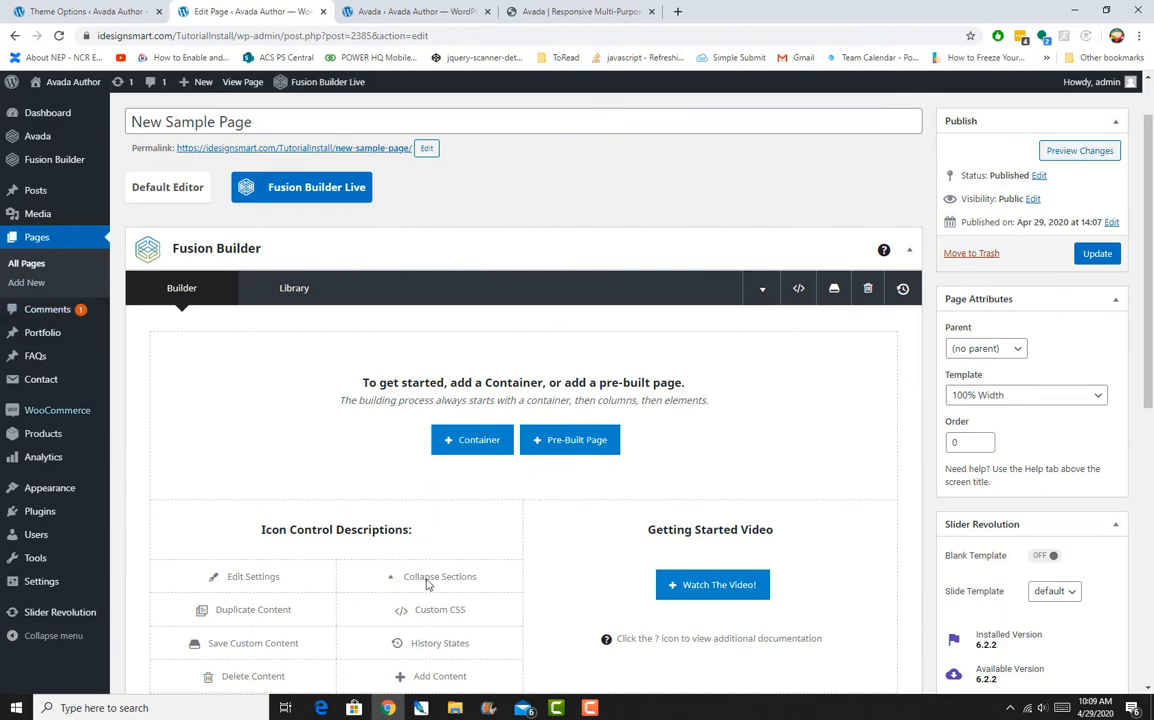
scroll(455, 310, "down", 6)
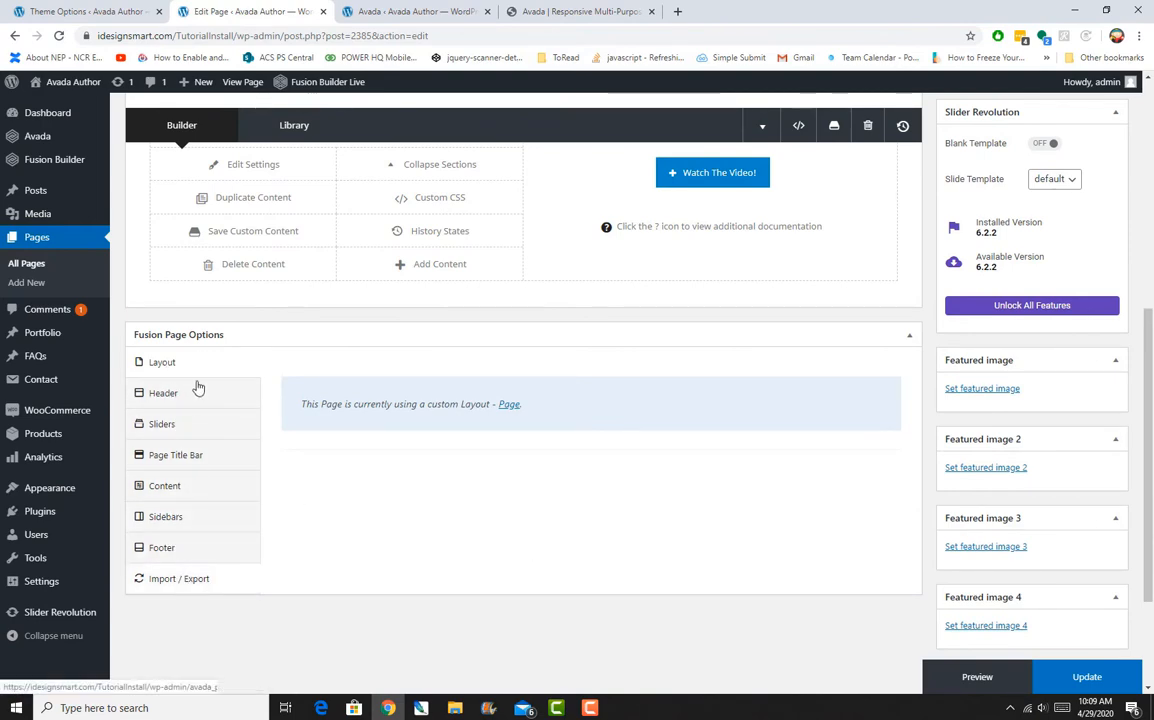
scroll(515, 569, "up", 3)
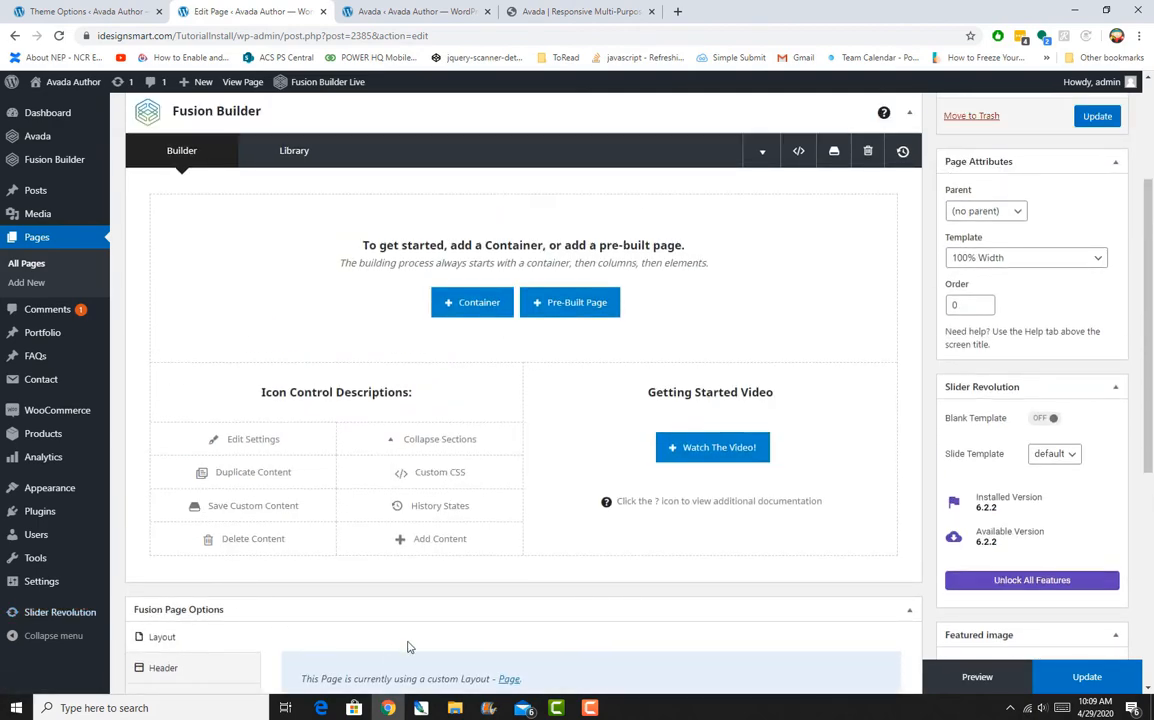
scroll(503, 580, "up", 2)
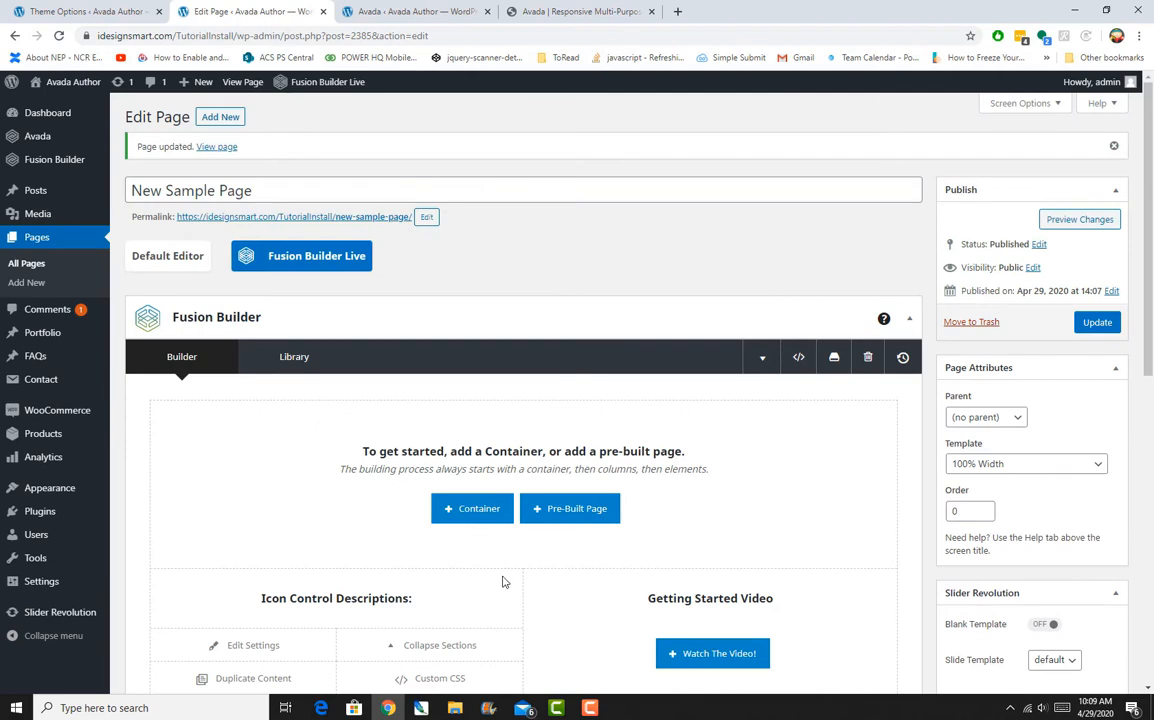
scroll(503, 582, "down", 1)
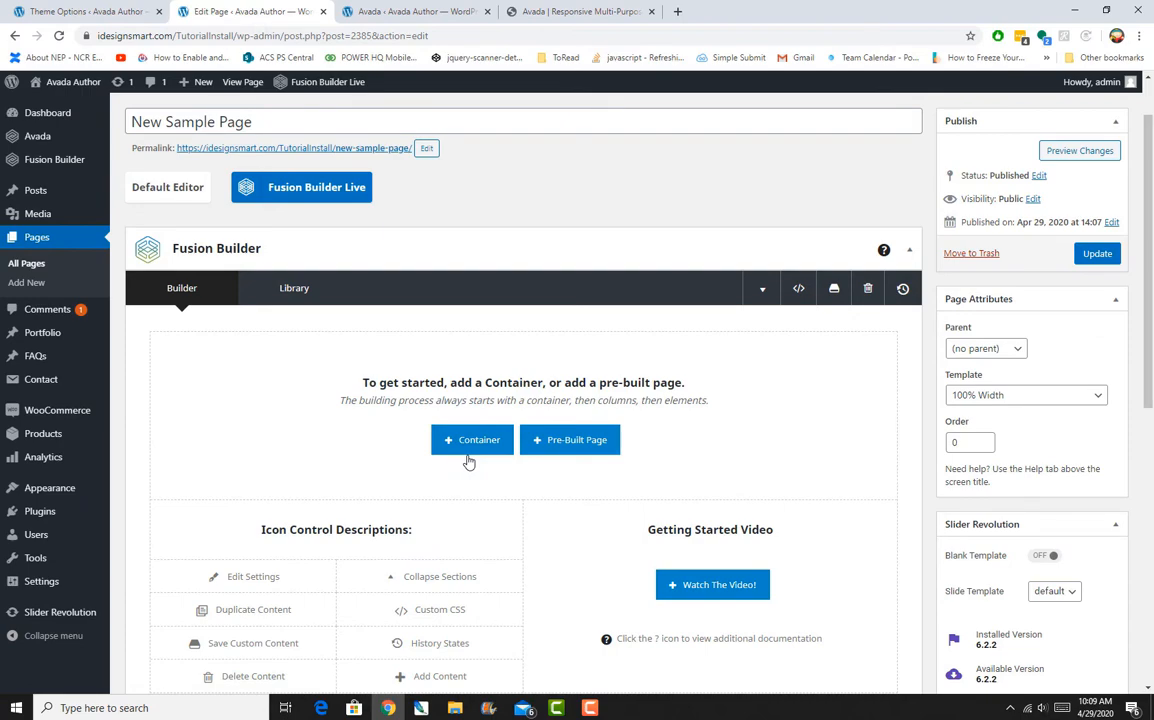
Set the page's slider type to Slider Revolution in the Fusion Page Options and check the available sliders without choosing one
scroll(469, 461, "down", 3)
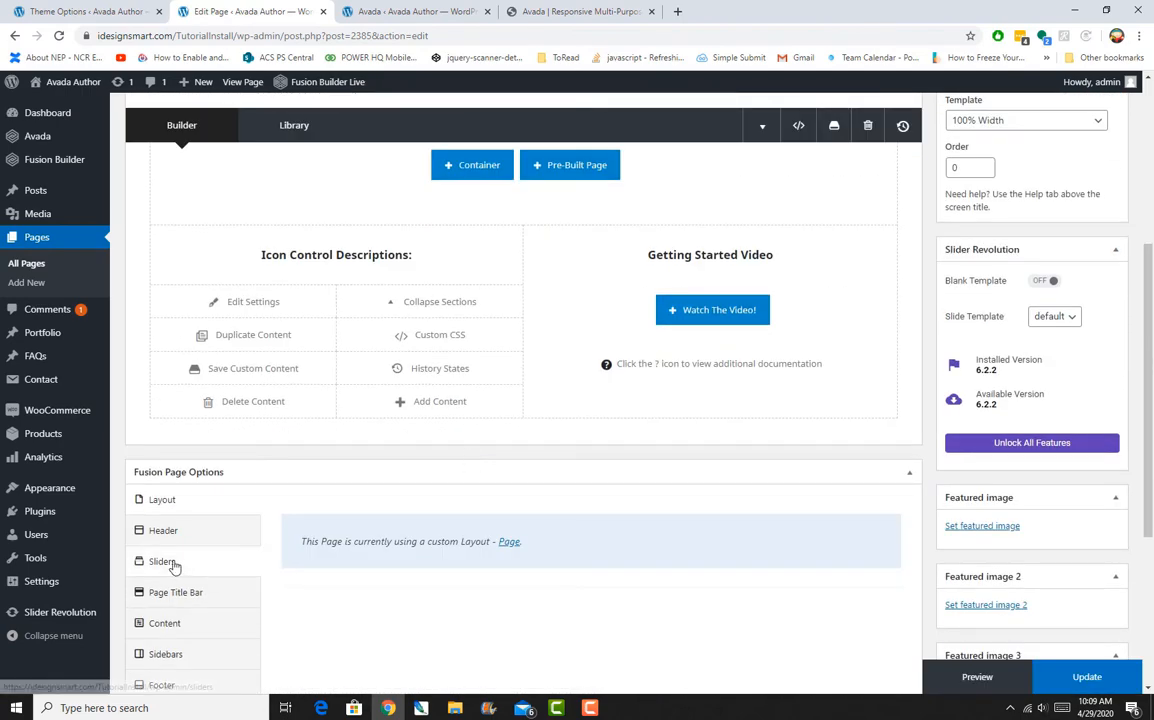
left_click(172, 565)
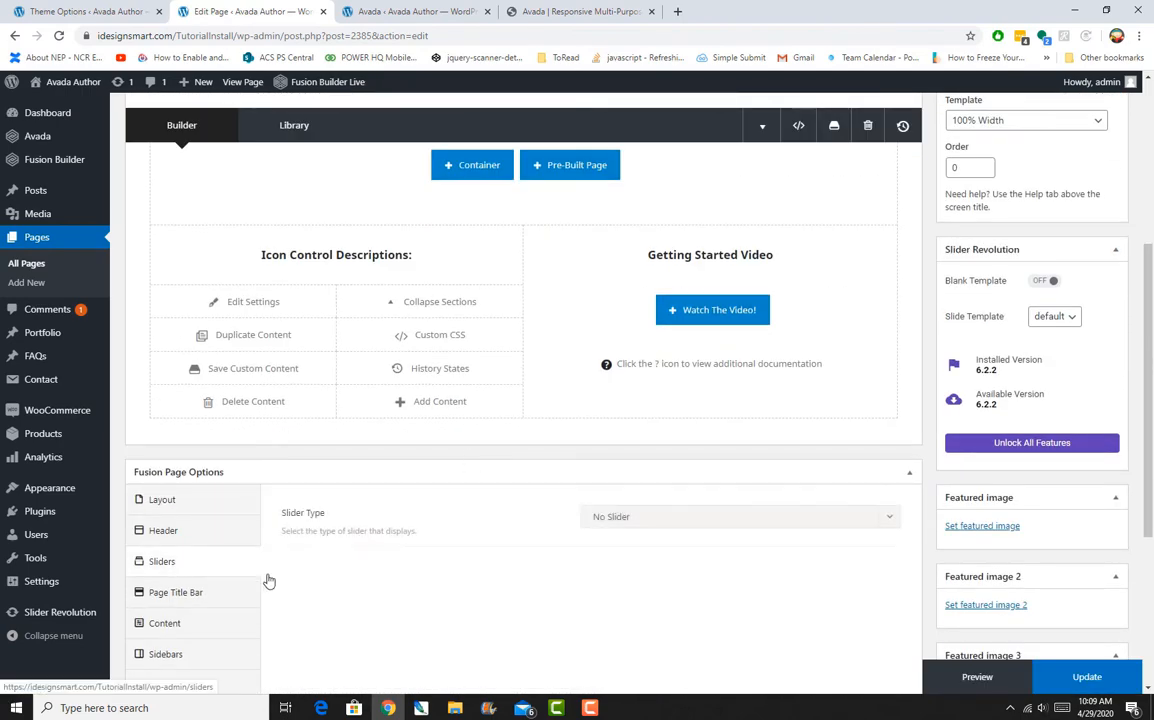
left_click(761, 520)
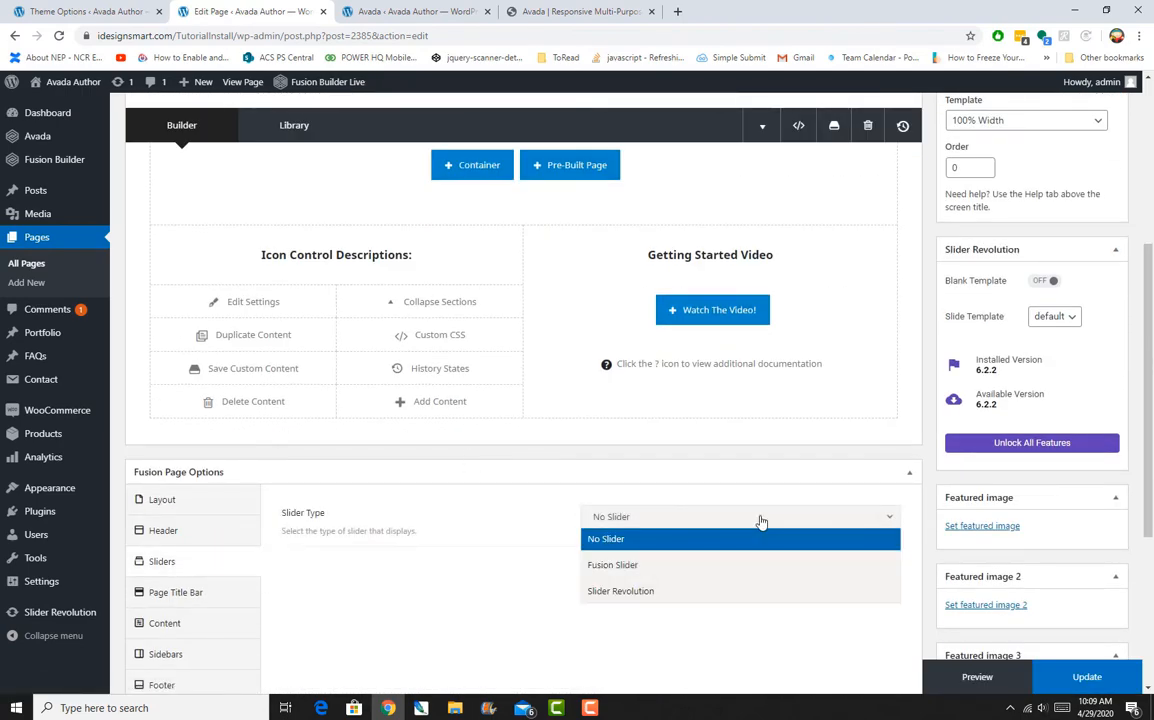
left_click(732, 591)
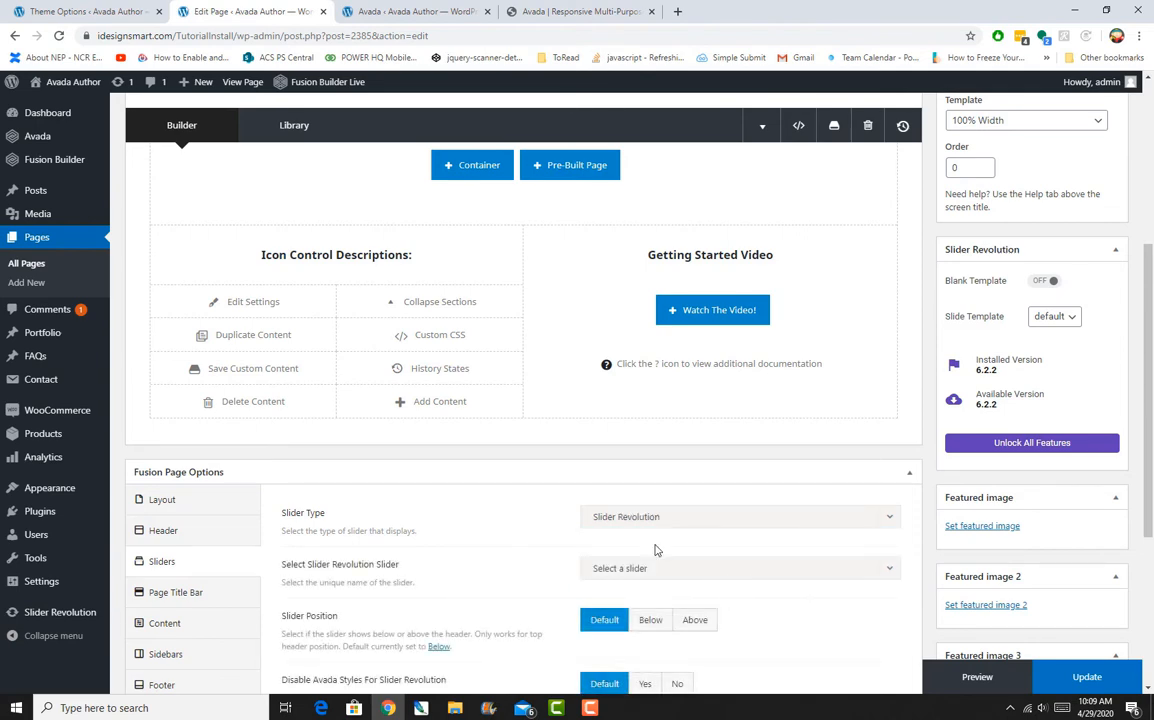
left_click(666, 574)
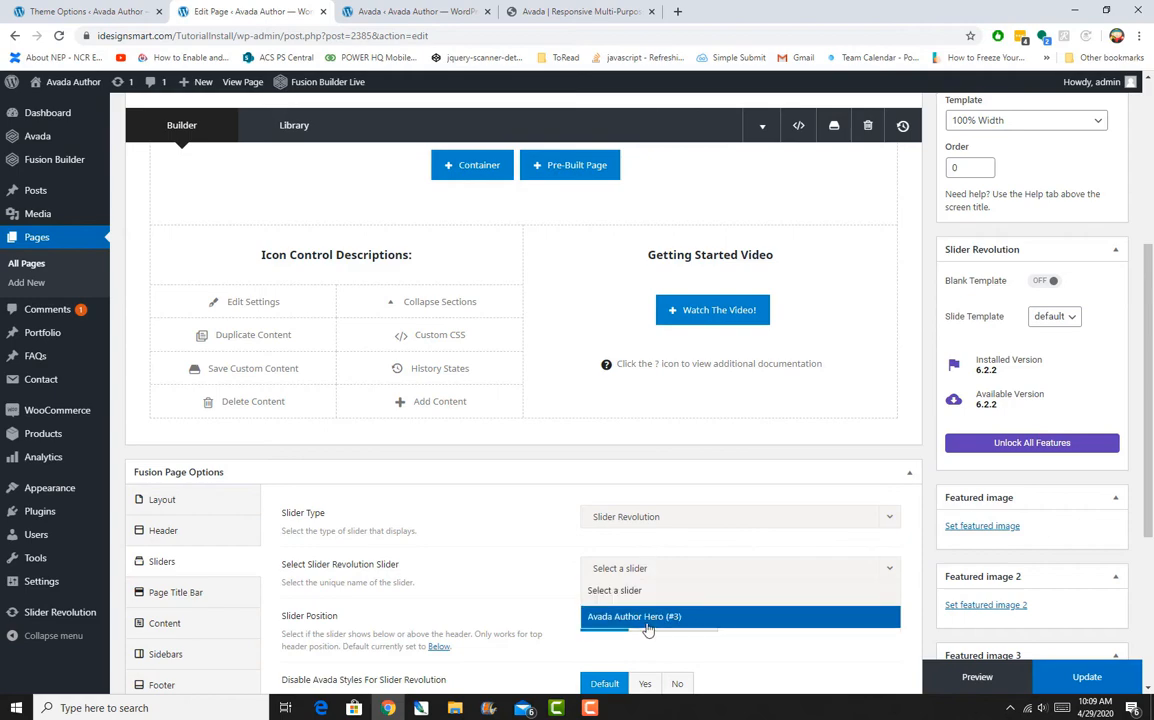
left_click(521, 553)
Insert a container with a single 1/1 column in the builder and update the page
scroll(528, 554, "up", 5)
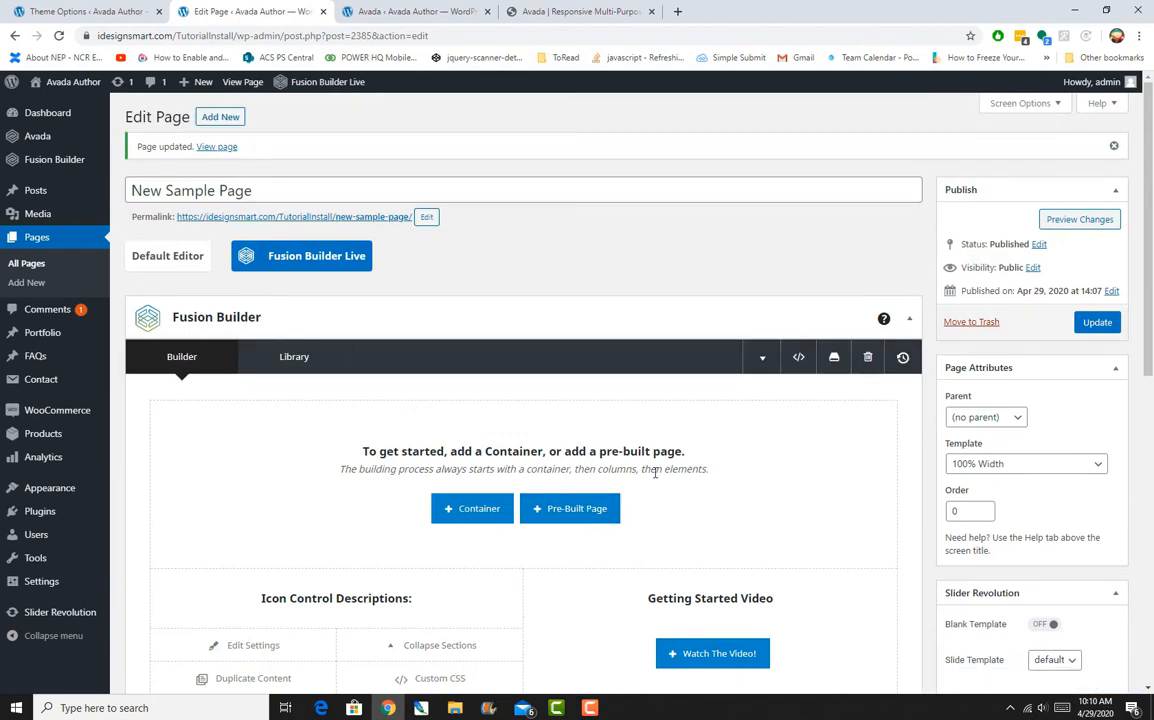
left_click(478, 509)
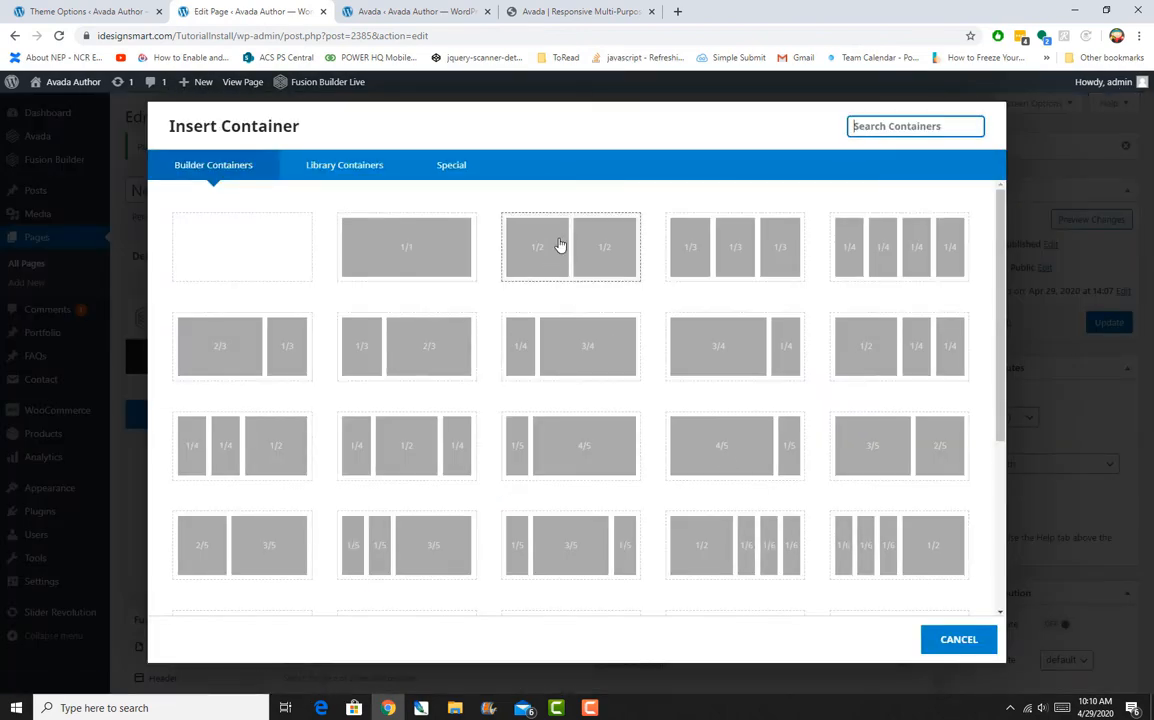
left_click(400, 260)
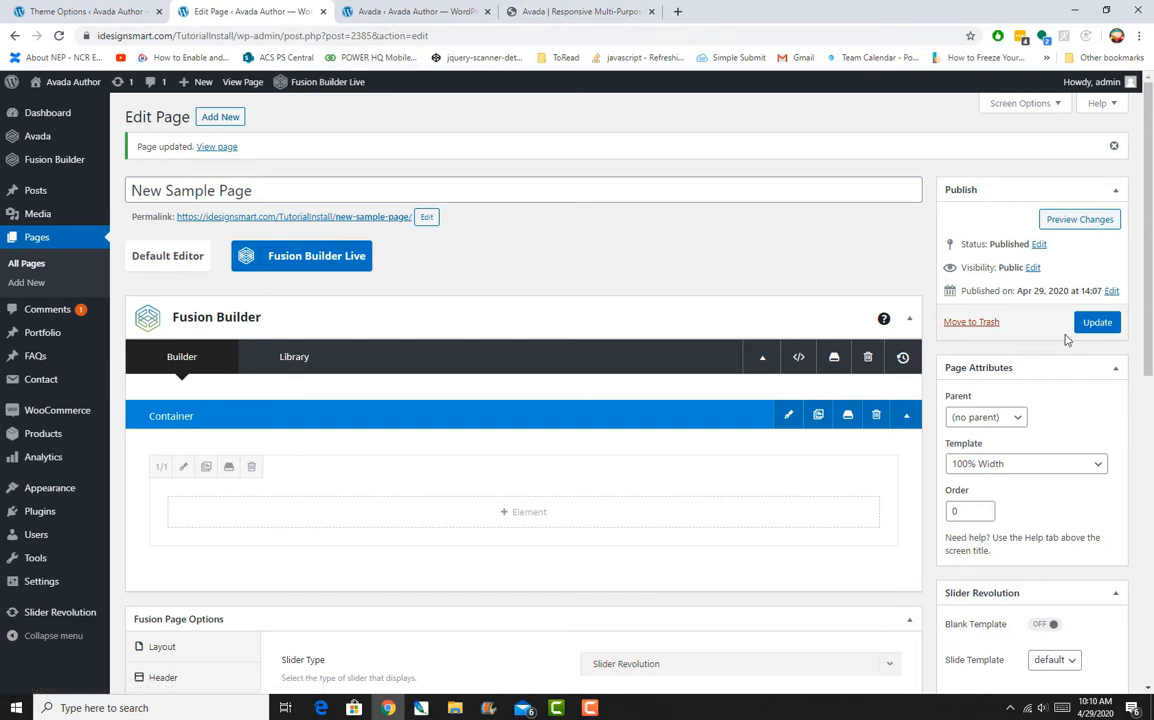
left_click(1098, 321)
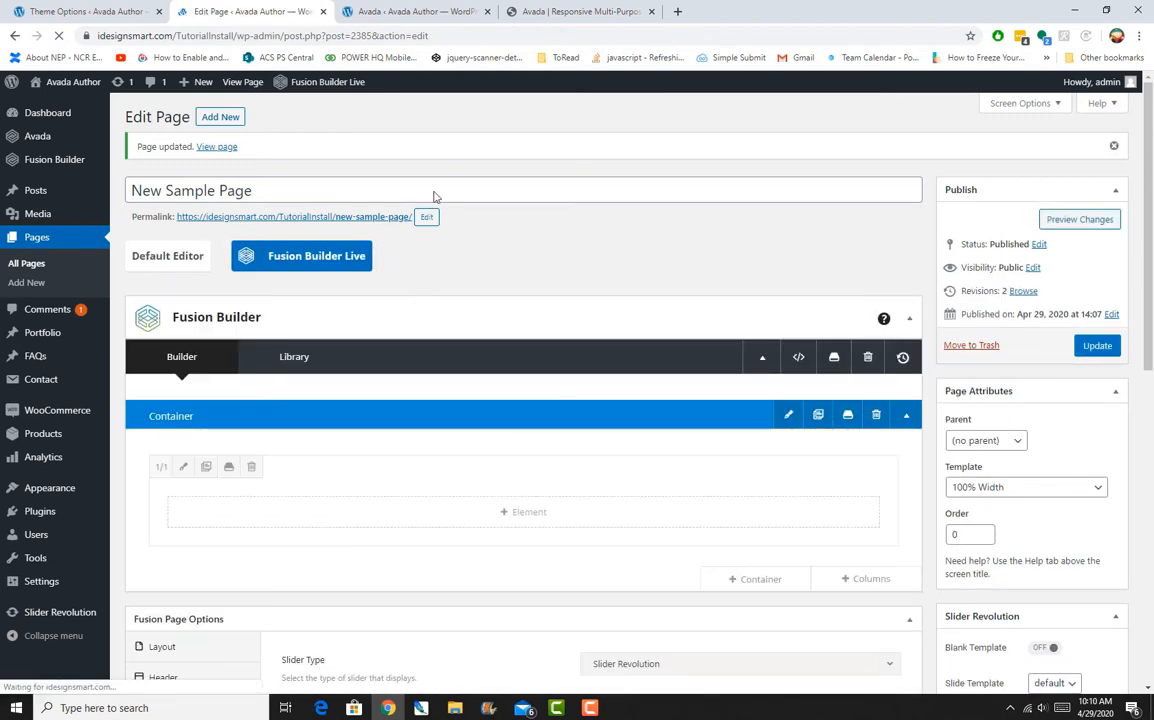
View the published page in a new browser tab, examine its page title bar, and return to the page editor
right_click(222, 81)
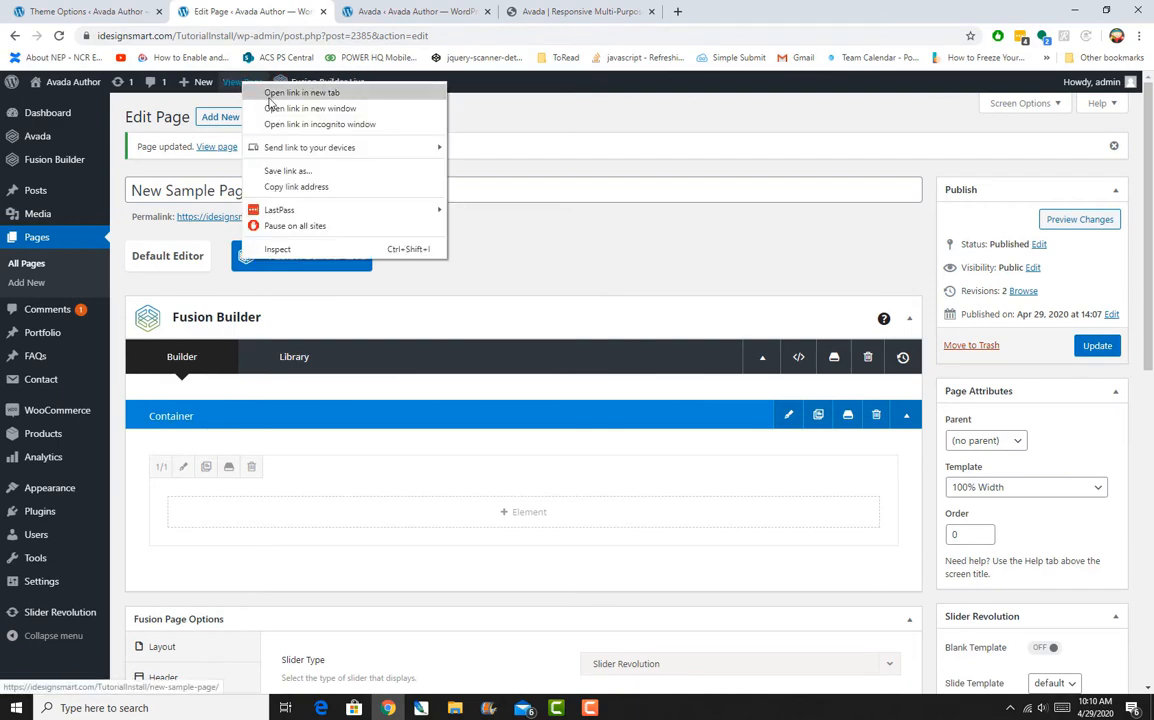
left_click(275, 91)
left_click(388, 10)
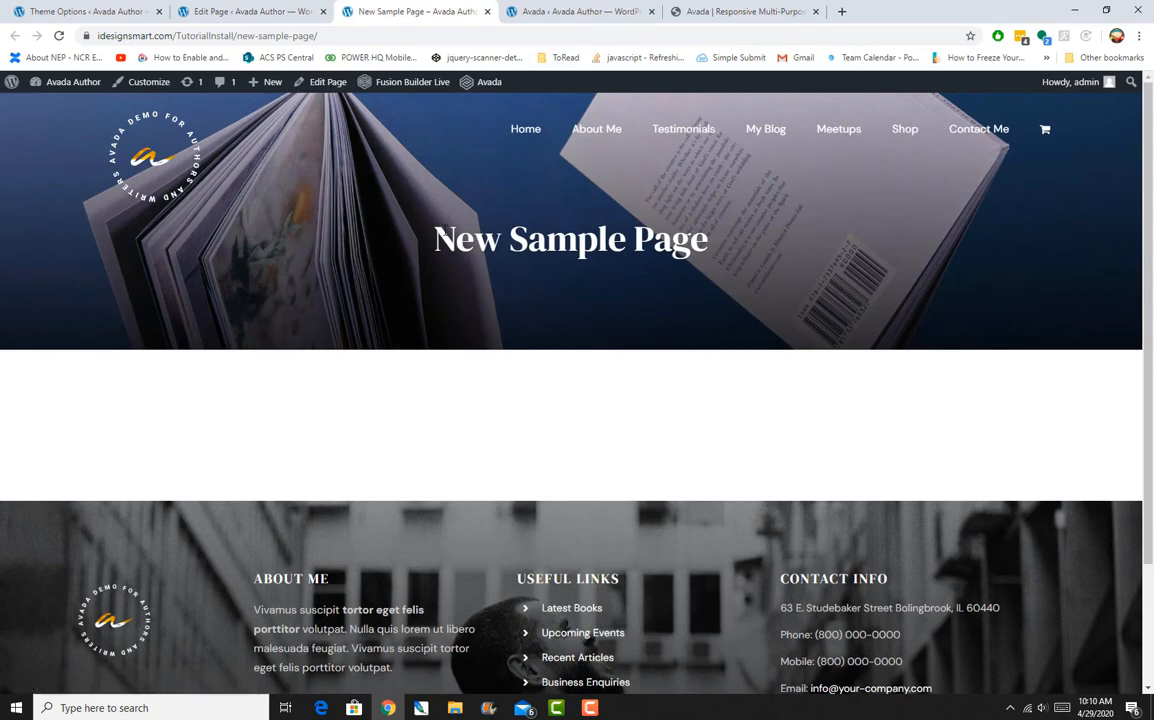
left_click_drag(432, 250, 714, 257)
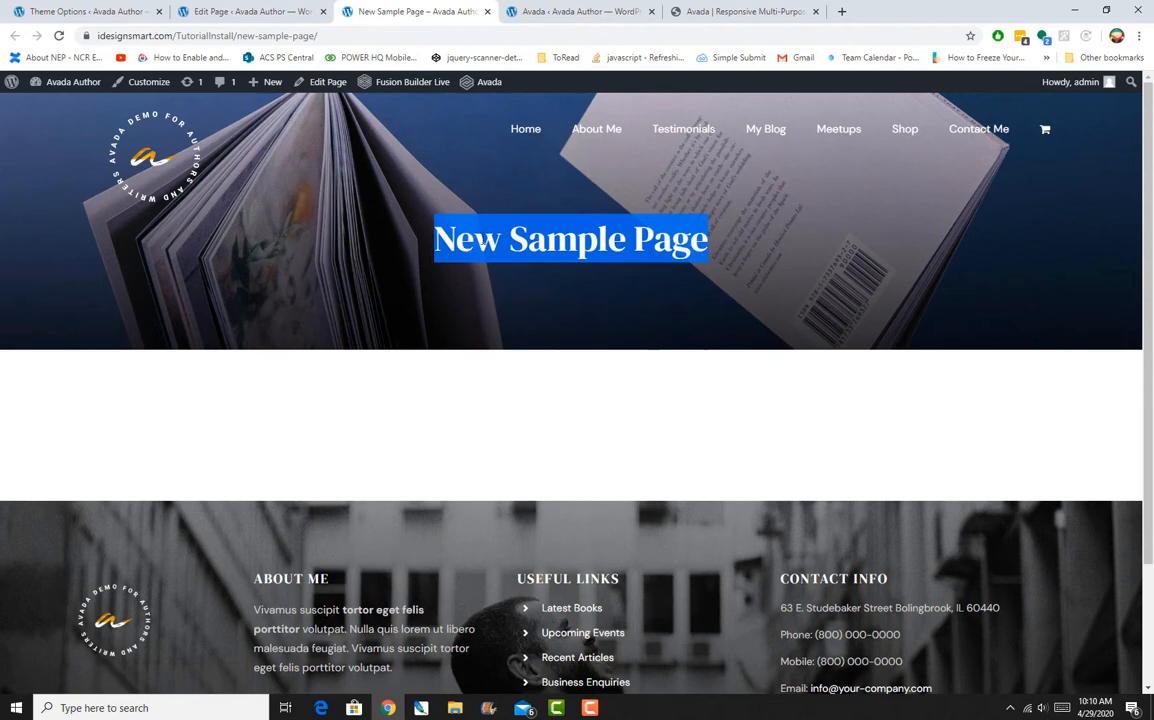
left_click(438, 236)
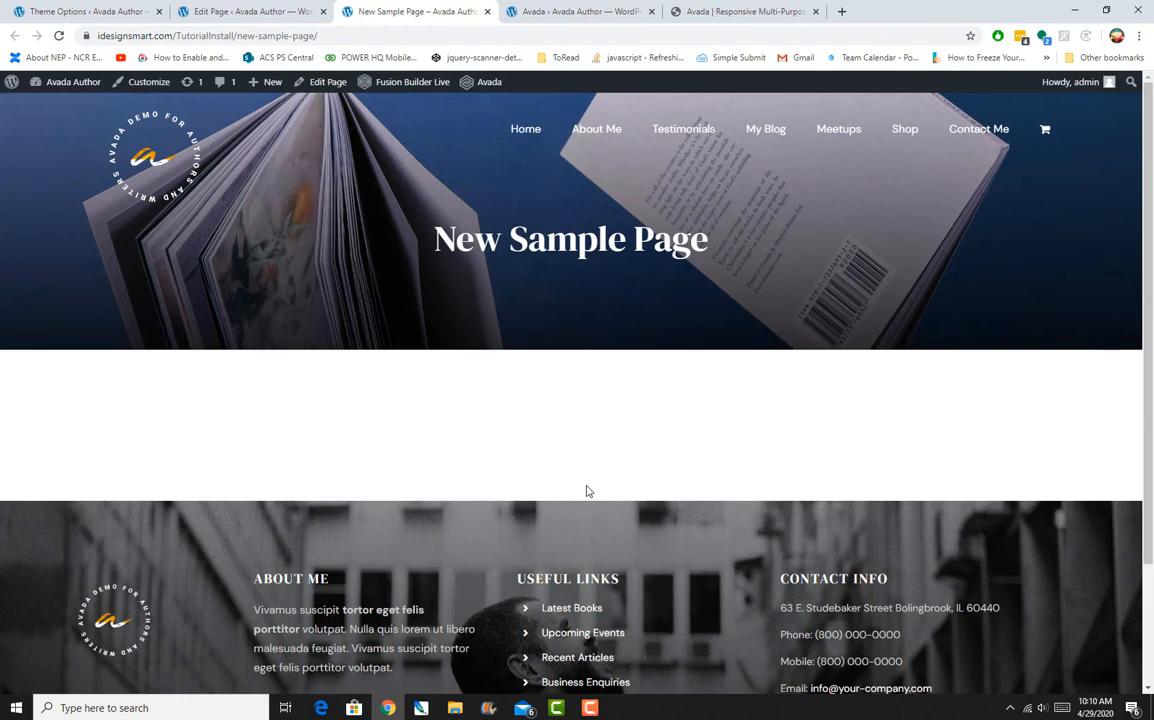
left_click(255, 11)
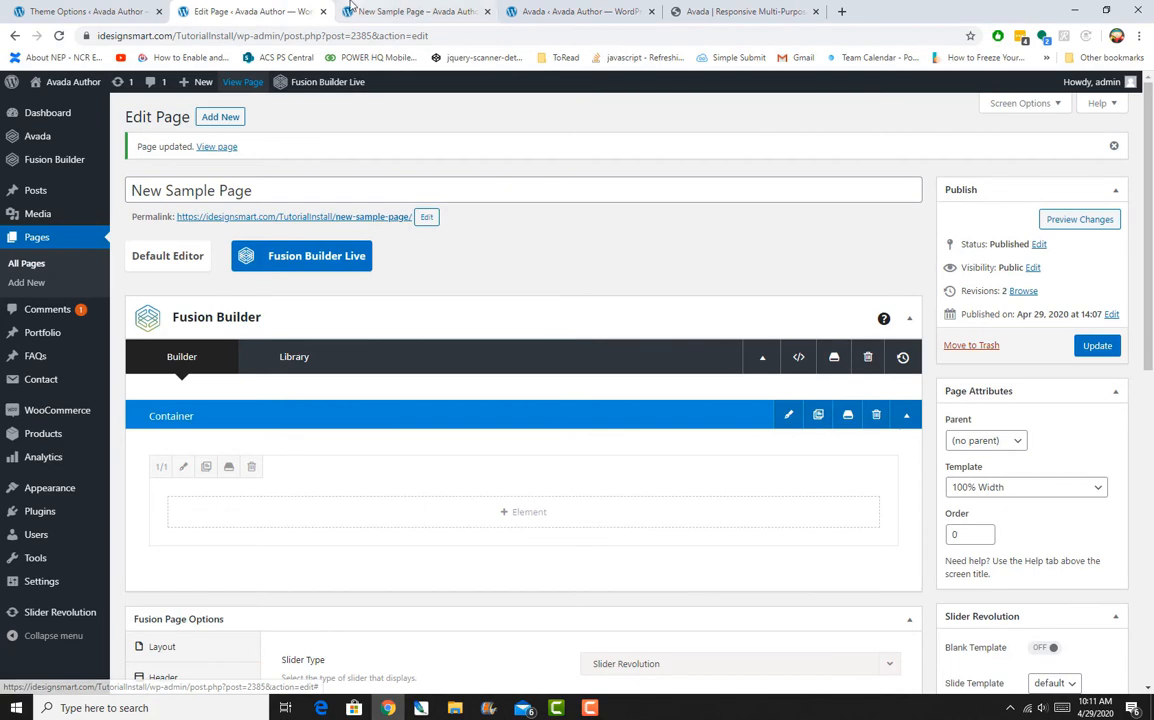
Add an Image element to the 1/1 column of the page's container
left_click(415, 11)
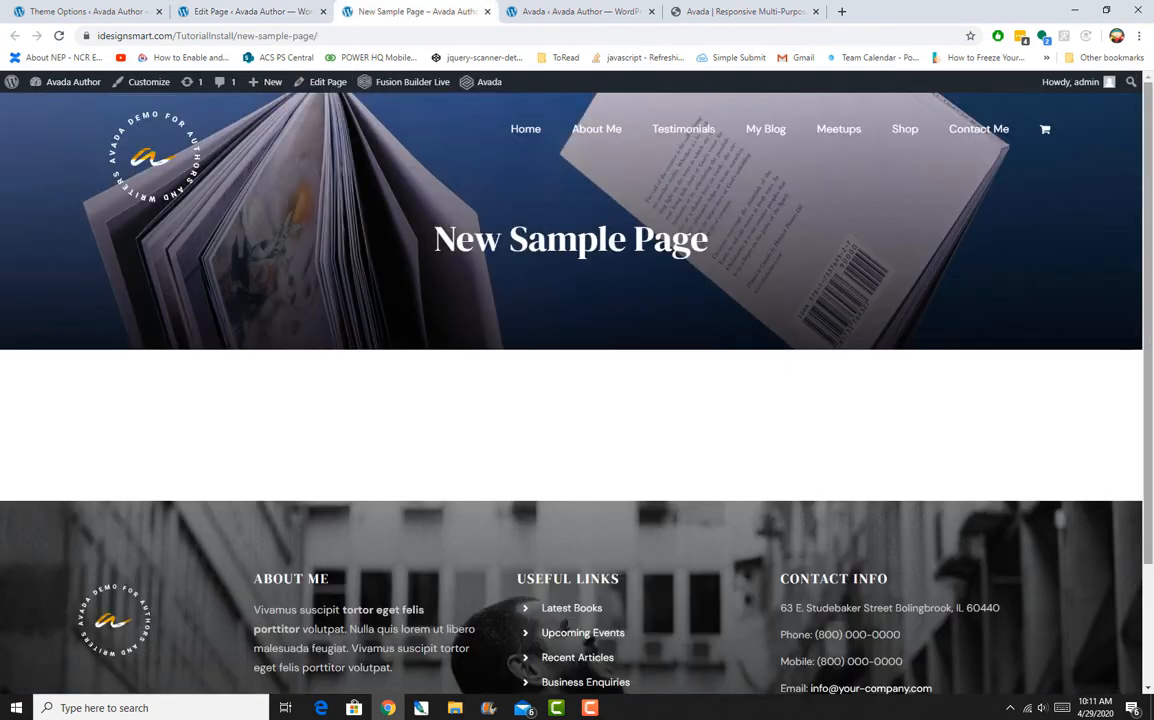
left_click(218, 12)
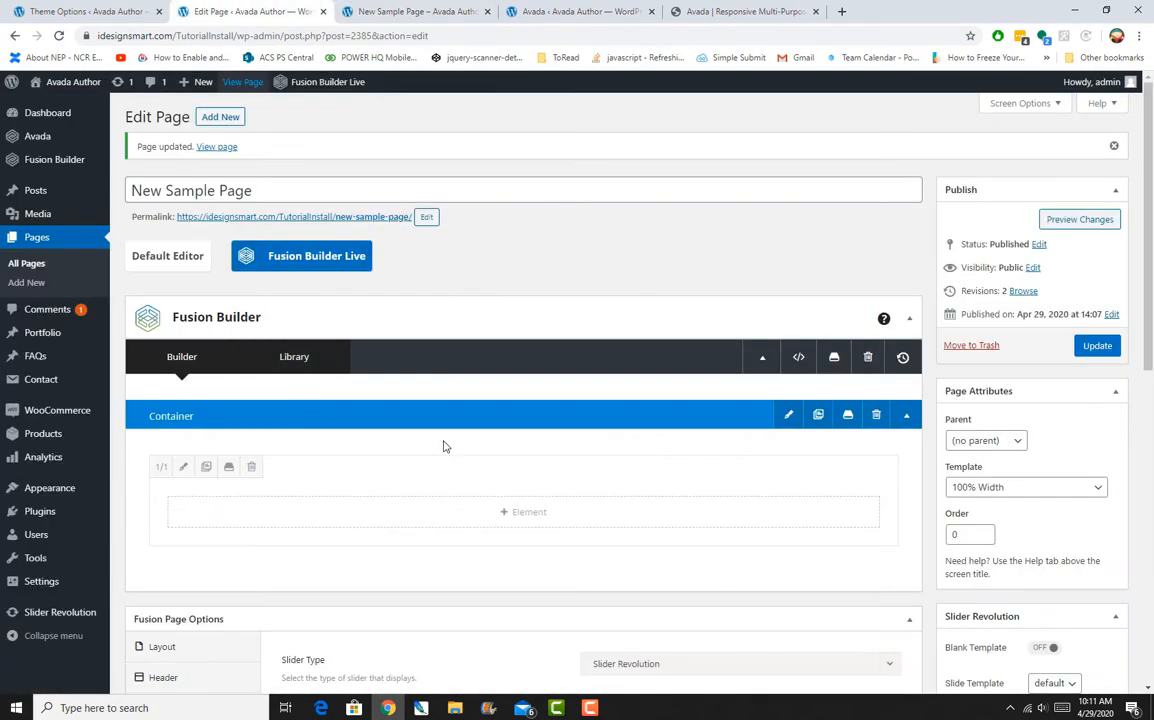
left_click(508, 512)
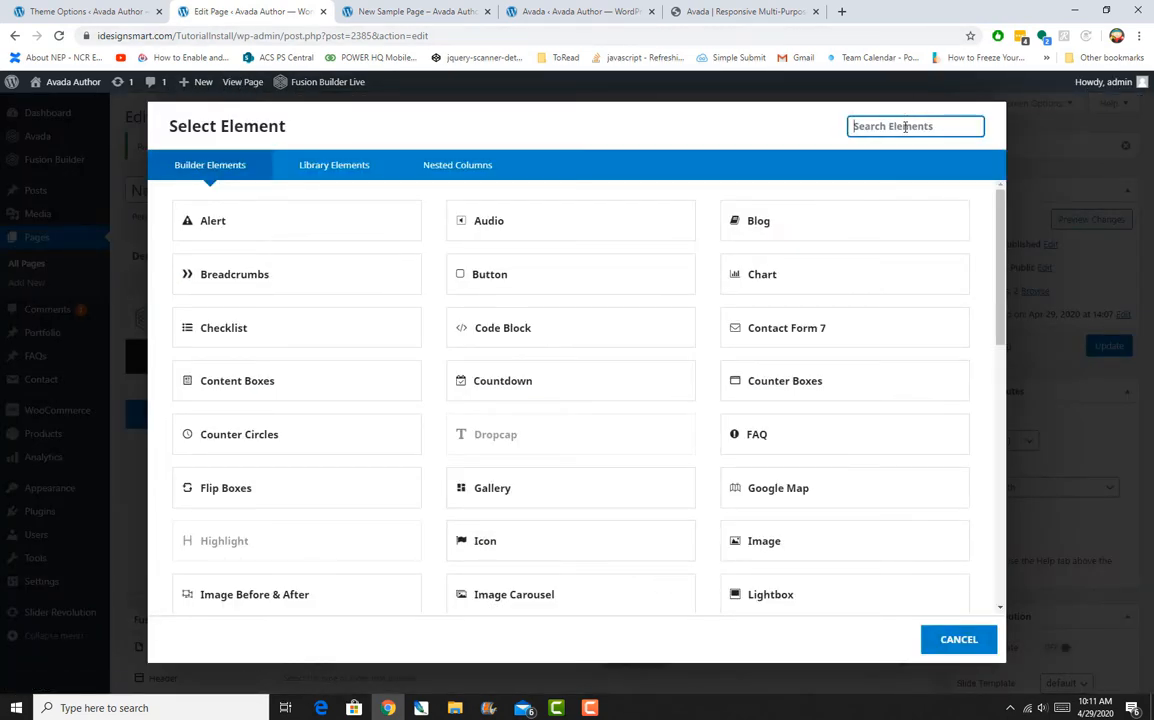
type("I,")
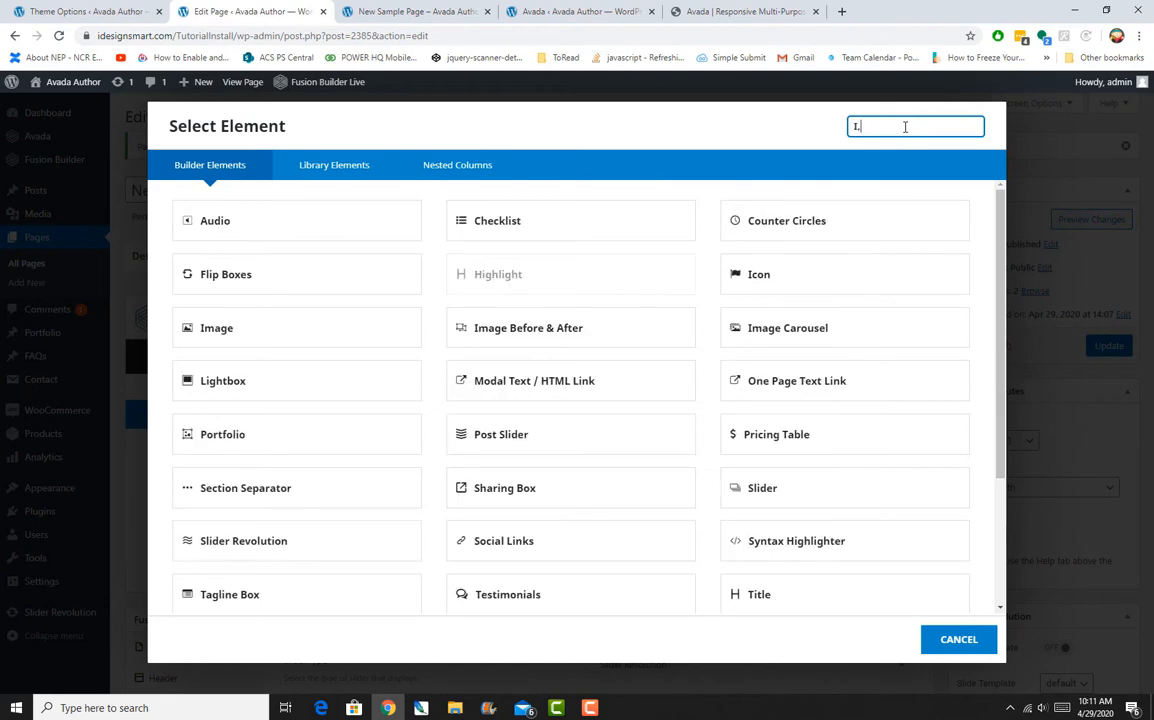
key("BackSpace")
type("mage")
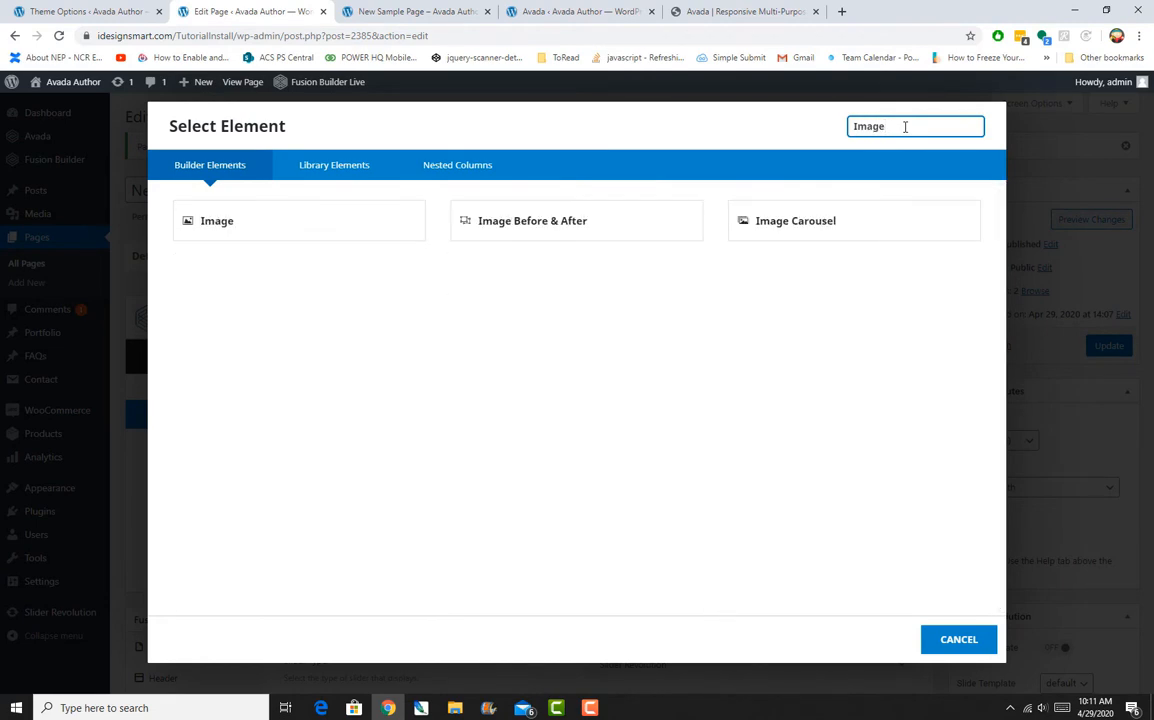
left_click(335, 219)
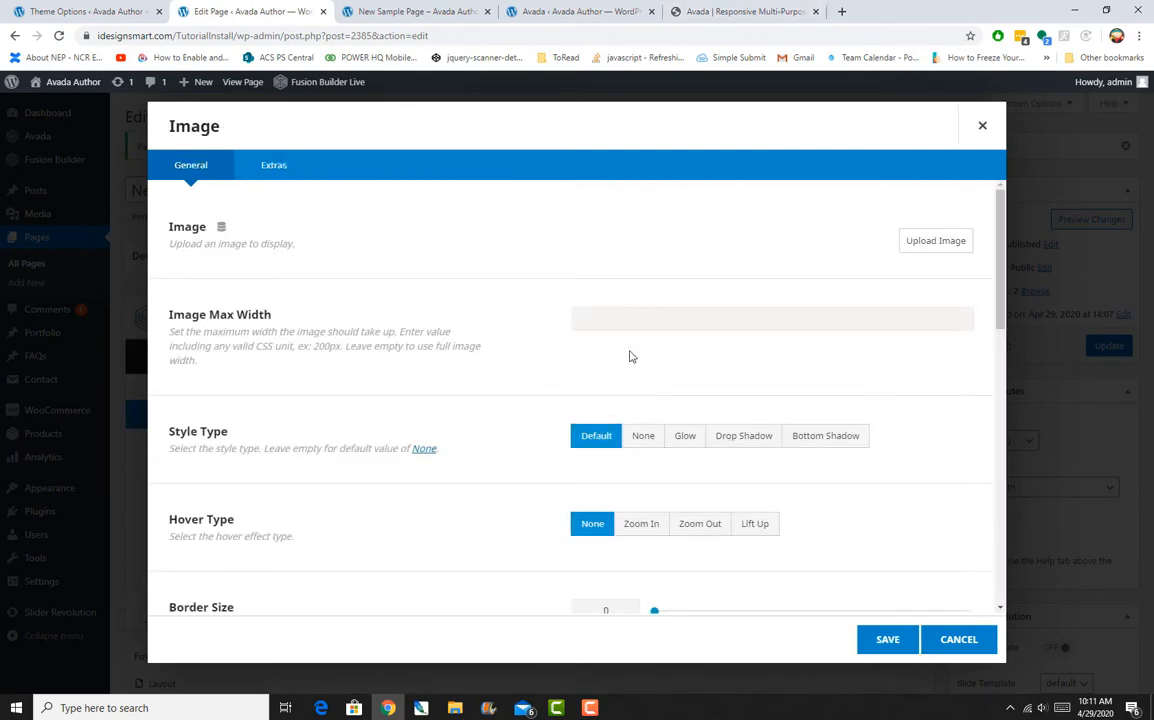
Choose event-07.jpg from the media library at full size for the Image element and save the element
left_click(929, 244)
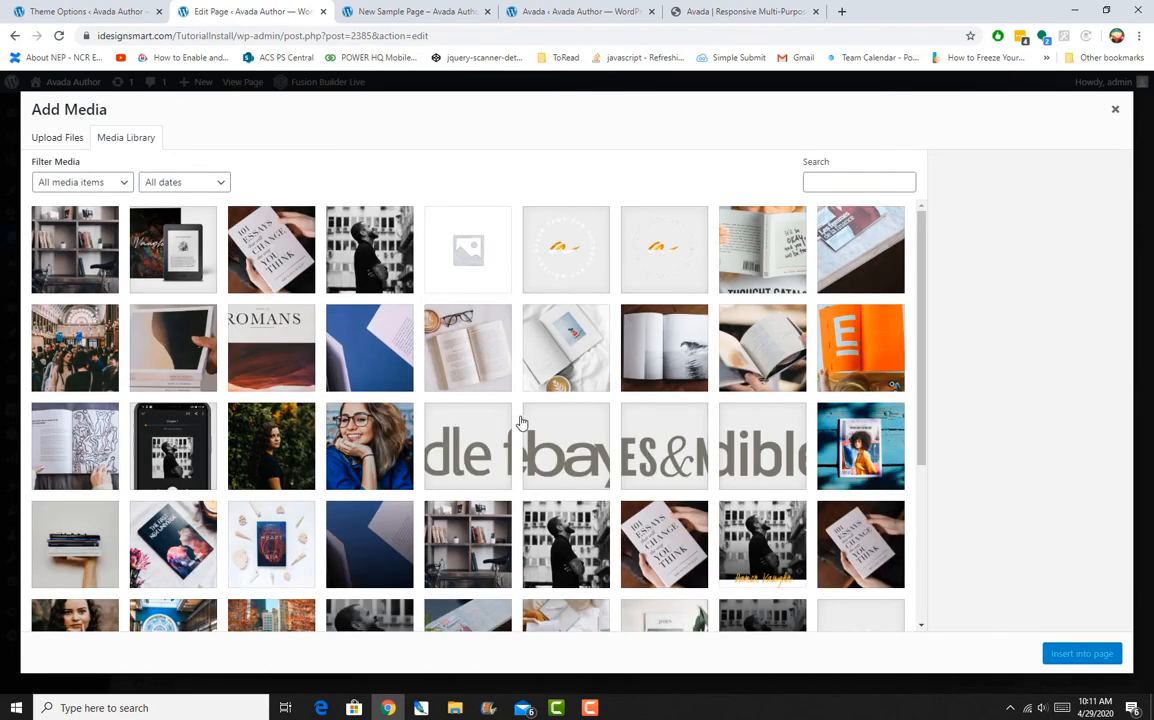
scroll(598, 458, "down", 2)
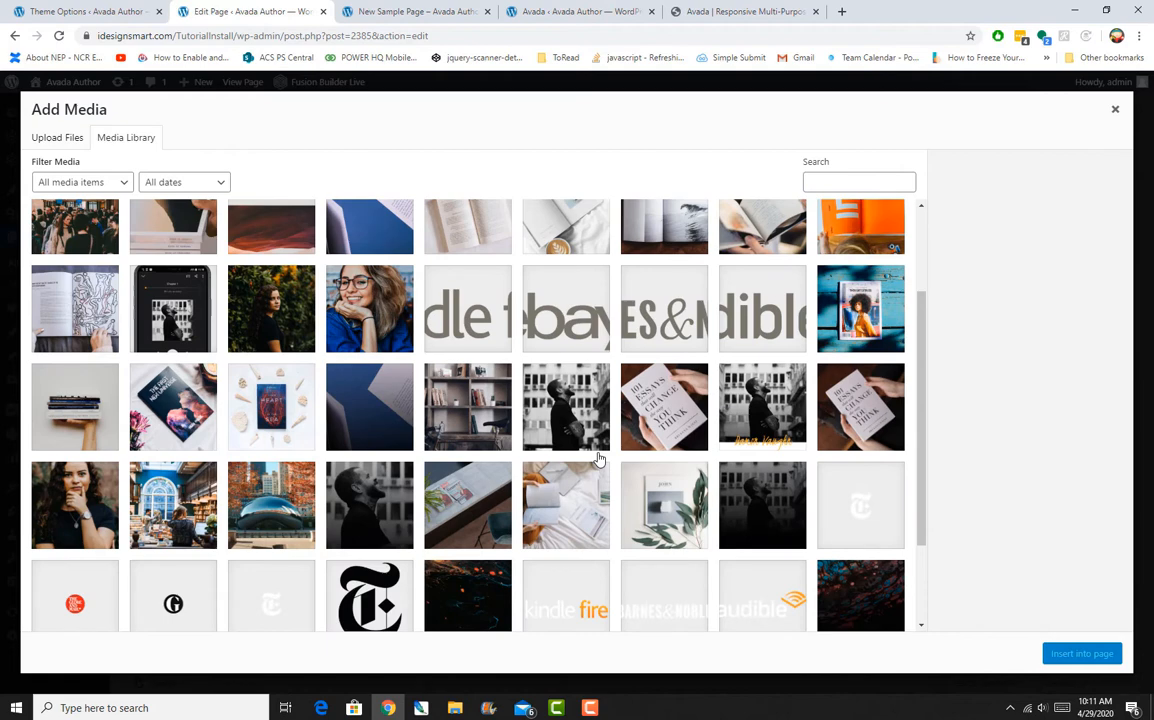
scroll(598, 458, "down", 2)
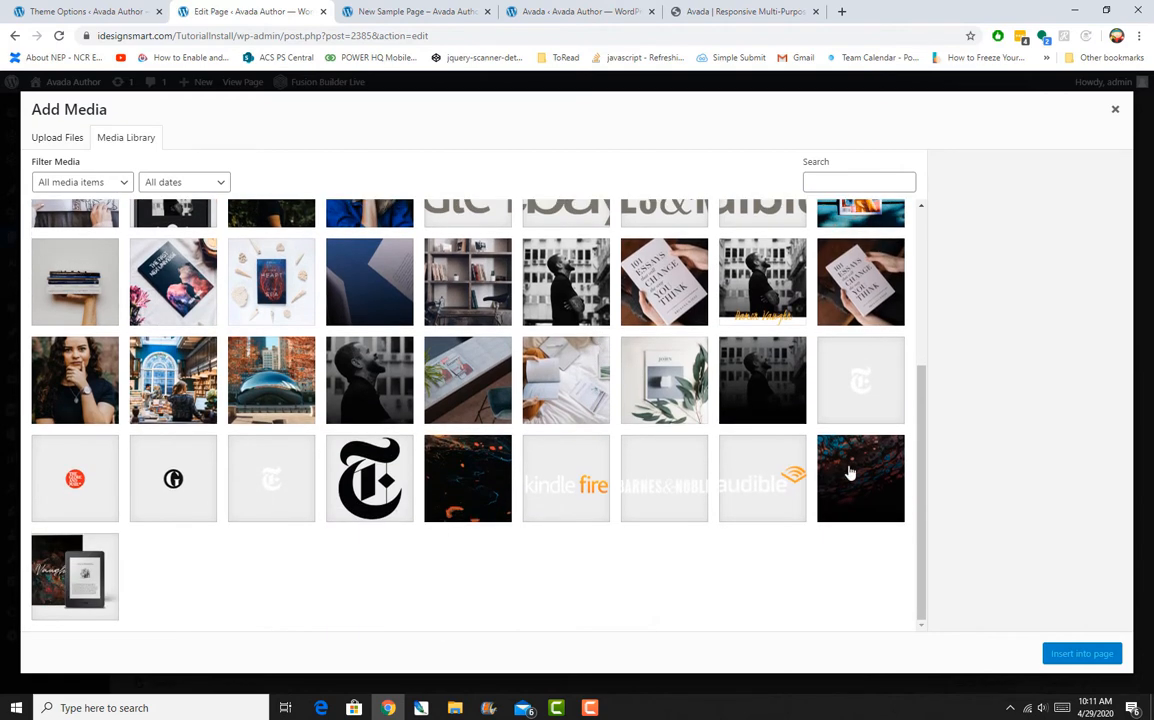
scroll(849, 472, "up", 2)
left_click(860, 430)
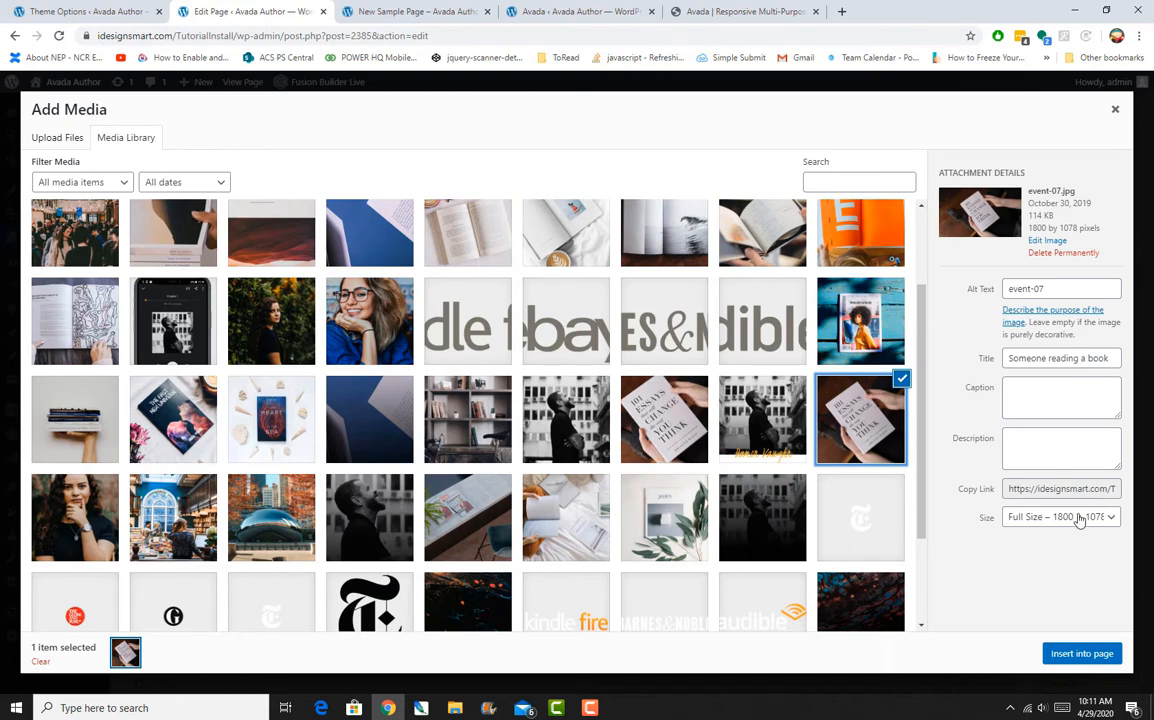
left_click(1083, 654)
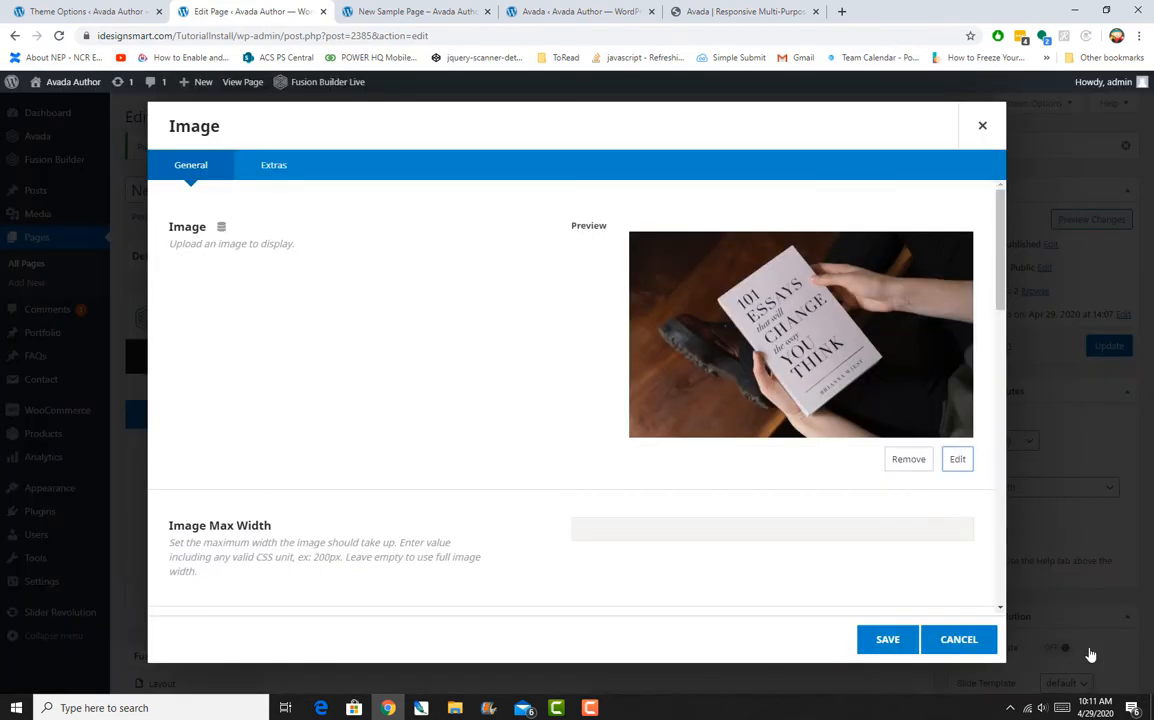
left_click(885, 641)
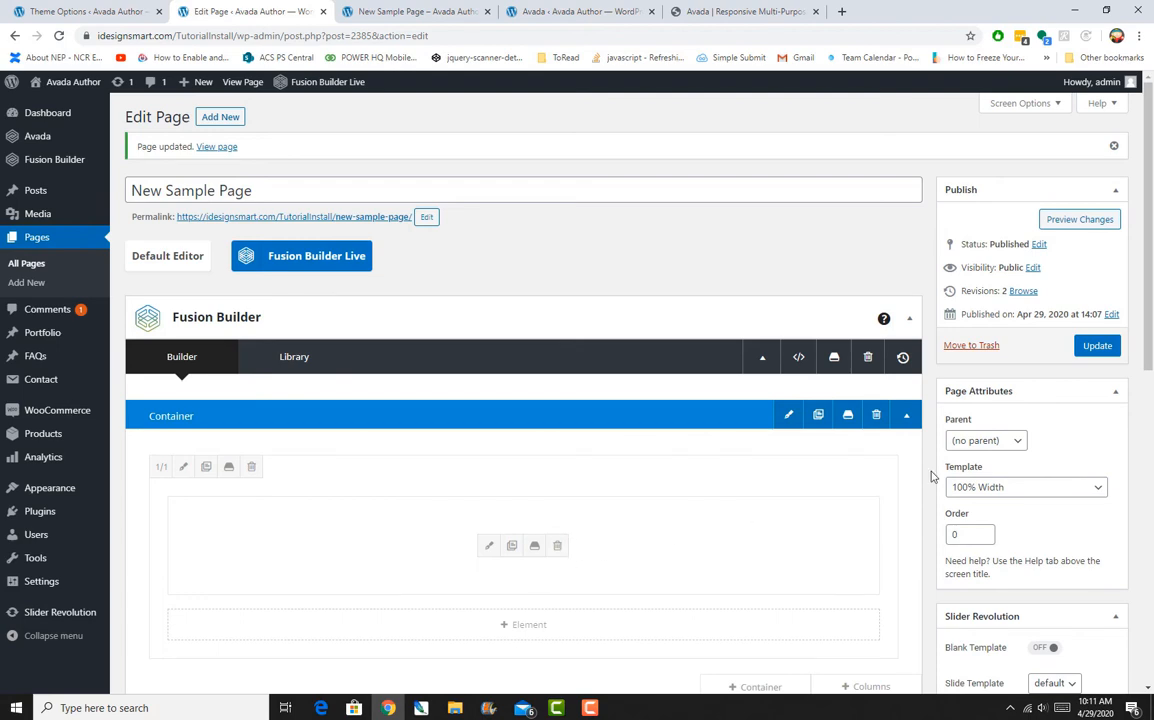
Update the page and reload its published version in the other browser tab
left_click(1097, 346)
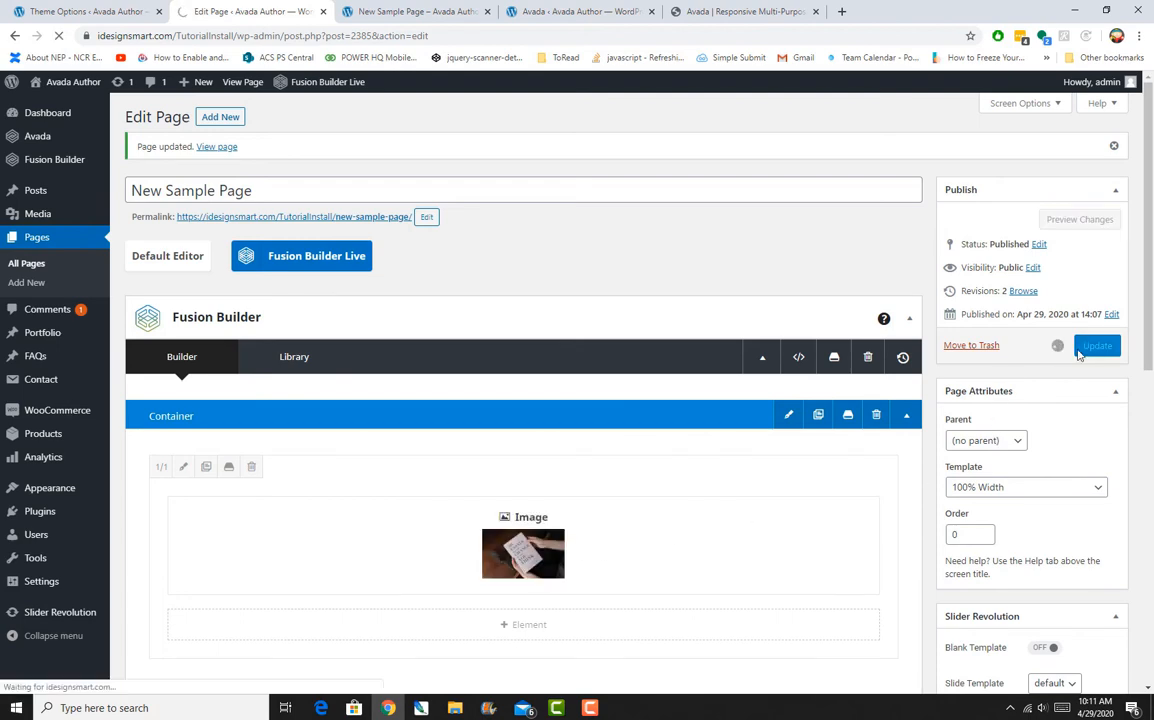
left_click(410, 11)
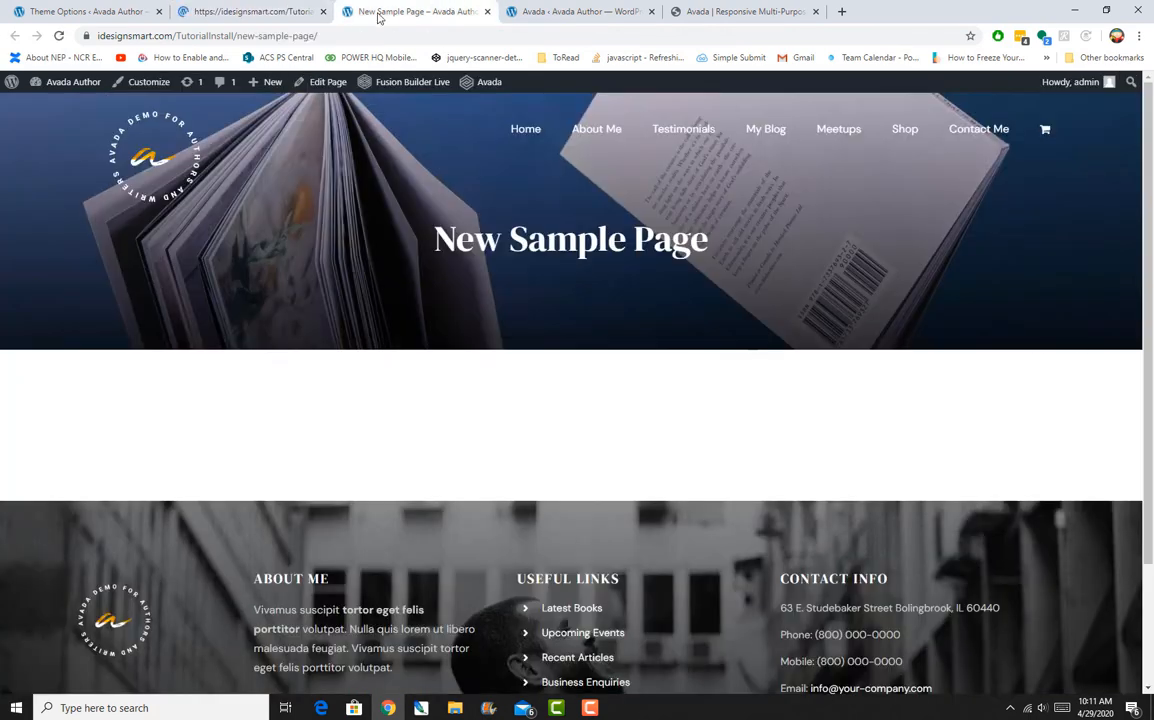
left_click(57, 38)
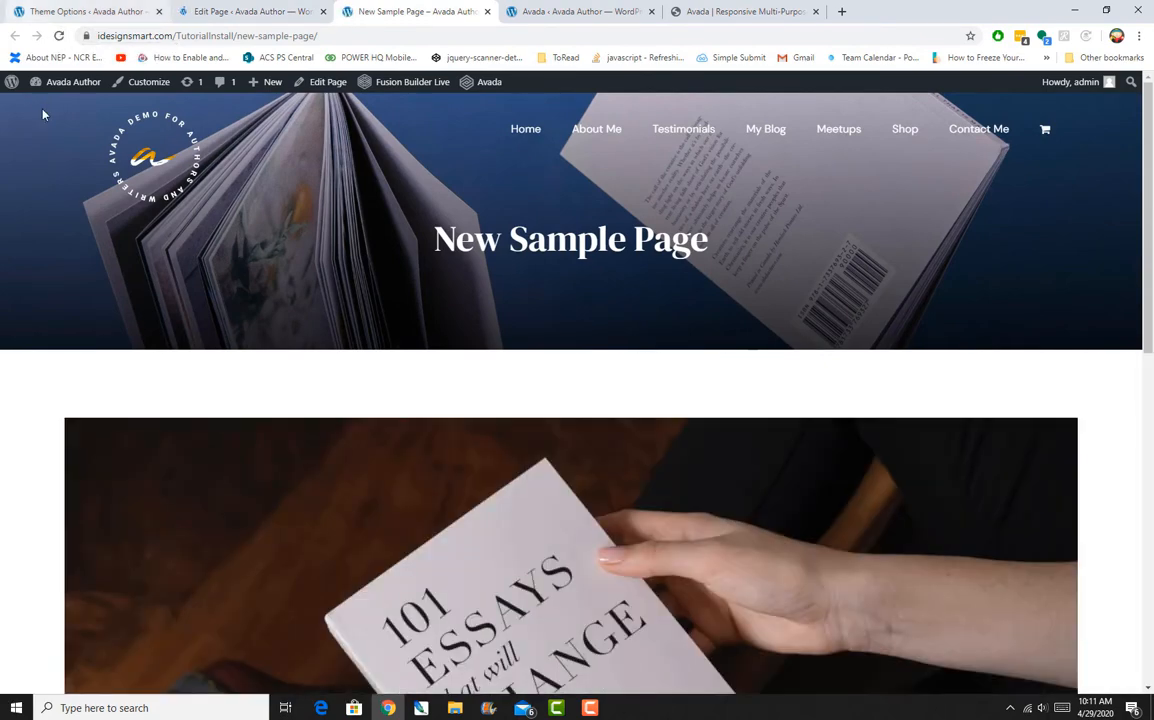
Examine the published page from its title bar to the footer, checking the image's width and the margins around it
scroll(20, 200, "down", 4)
scroll(18, 211, "down", 1)
scroll(18, 211, "up", 3)
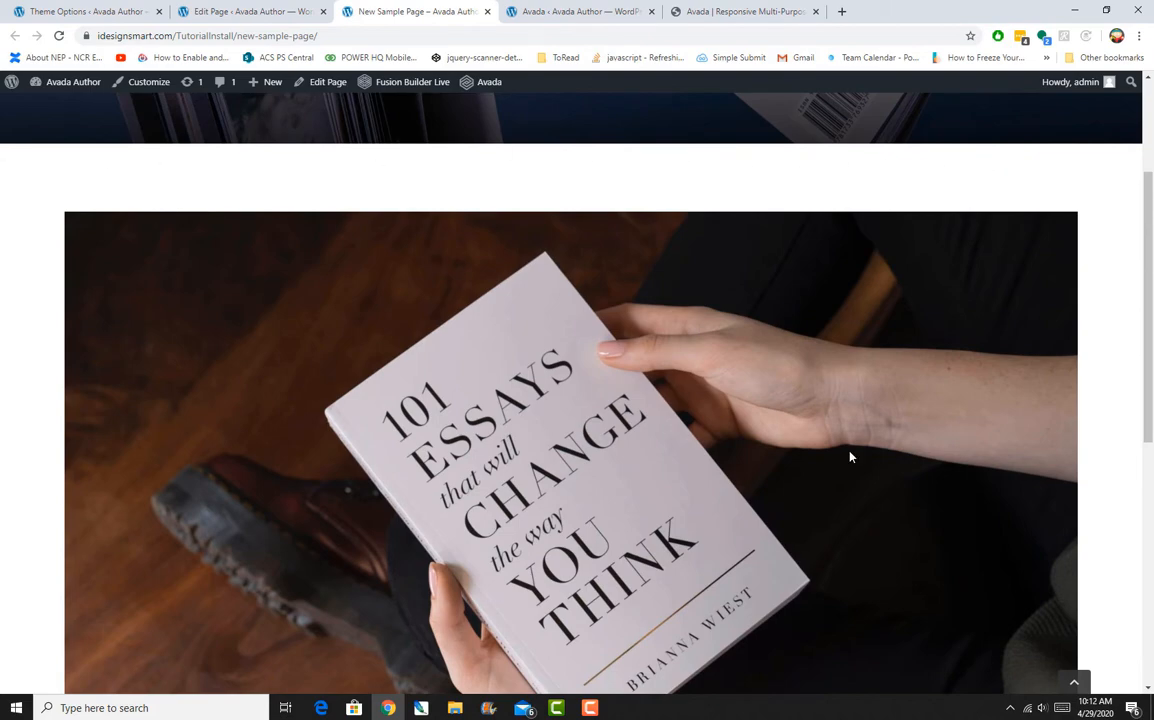
scroll(850, 456, "down", 3)
scroll(566, 474, "down", 3)
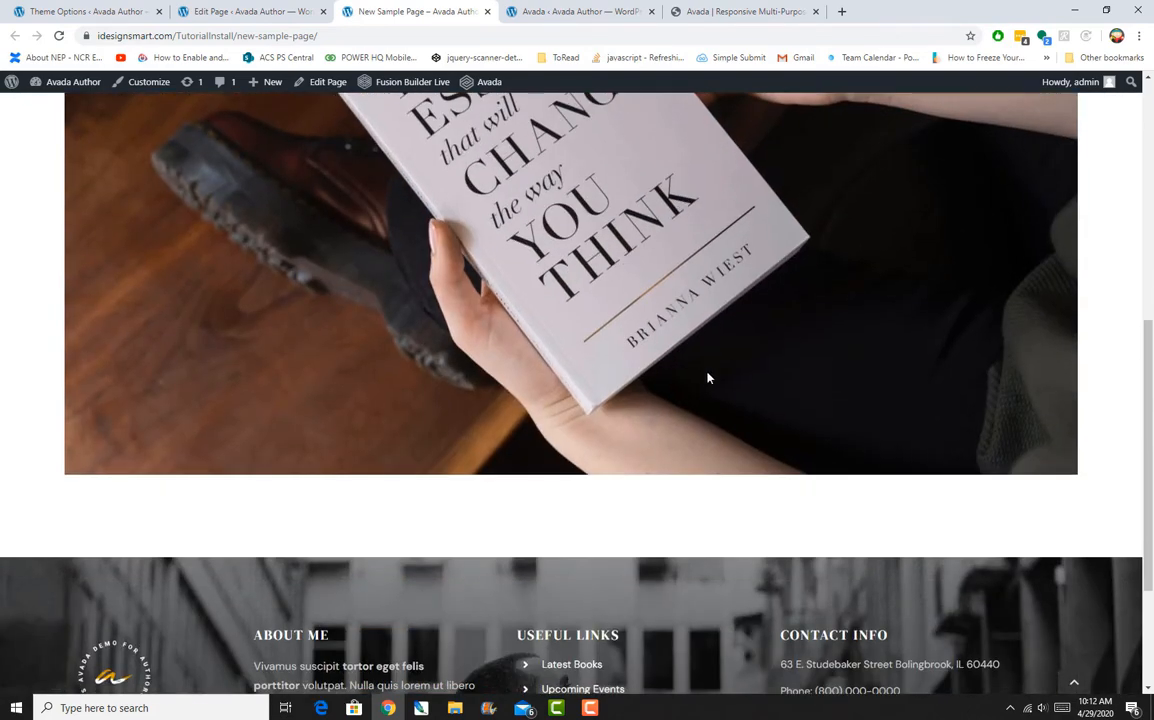
scroll(706, 378, "up", 2)
scroll(706, 378, "down", 3)
scroll(1050, 500, "up", 4)
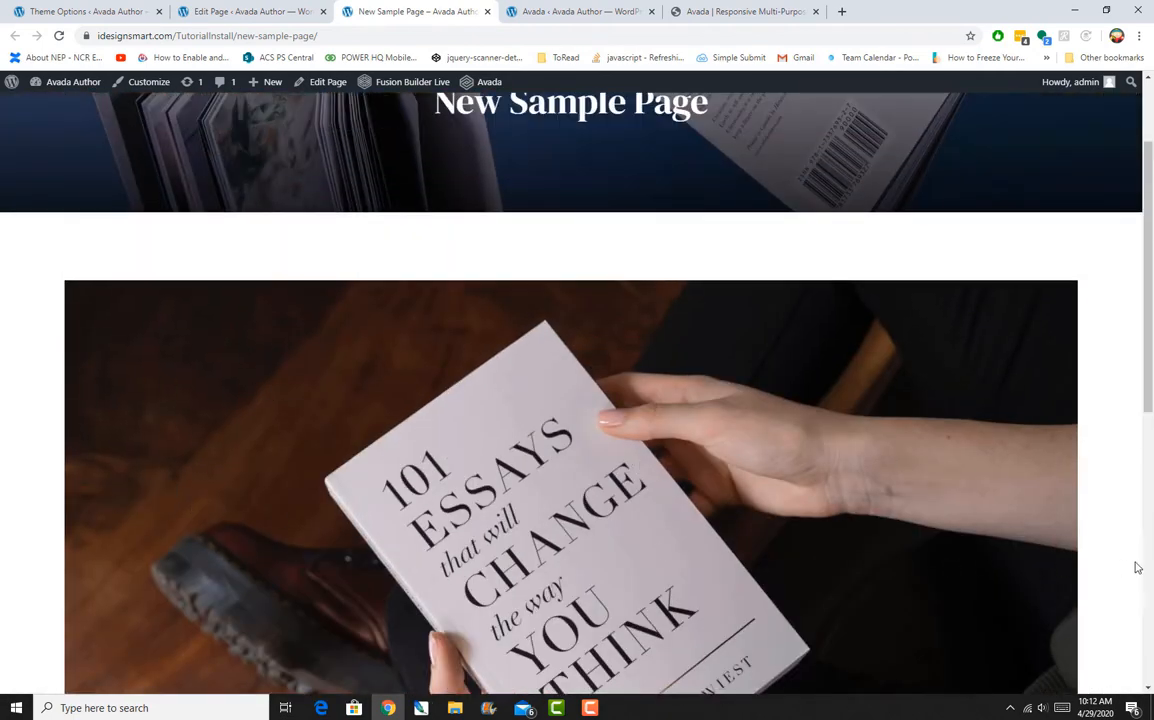
scroll(412, 451, "down", 3)
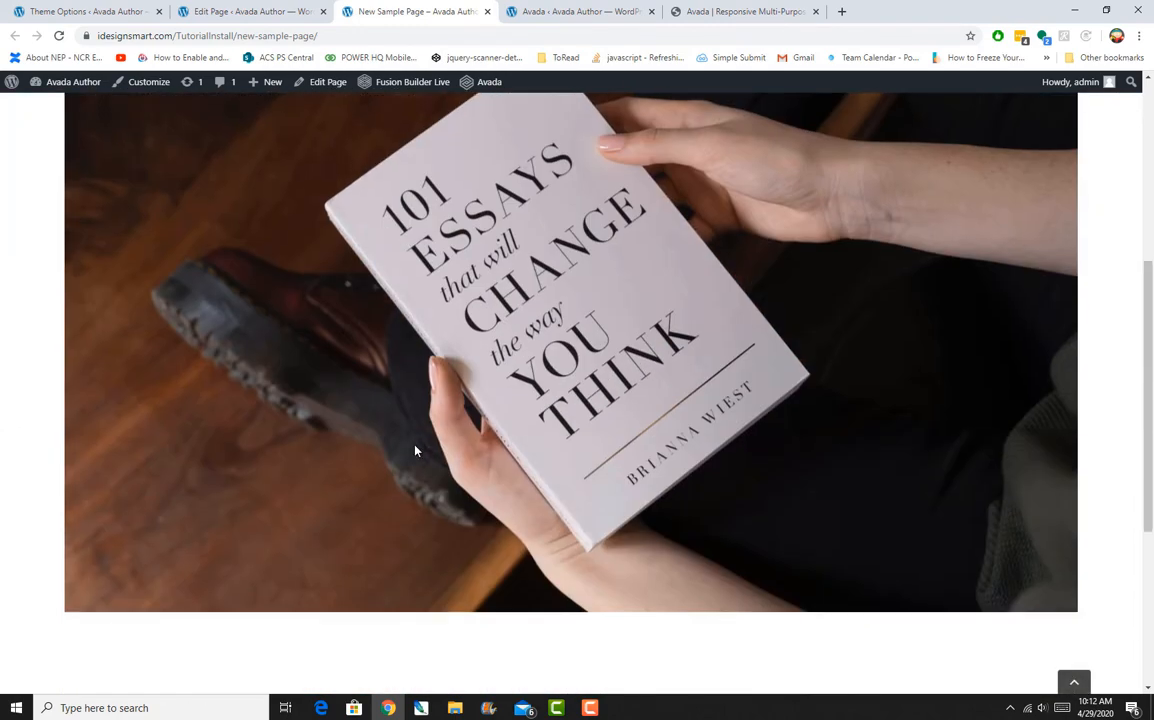
scroll(412, 451, "up", 4)
scroll(417, 452, "down", 8)
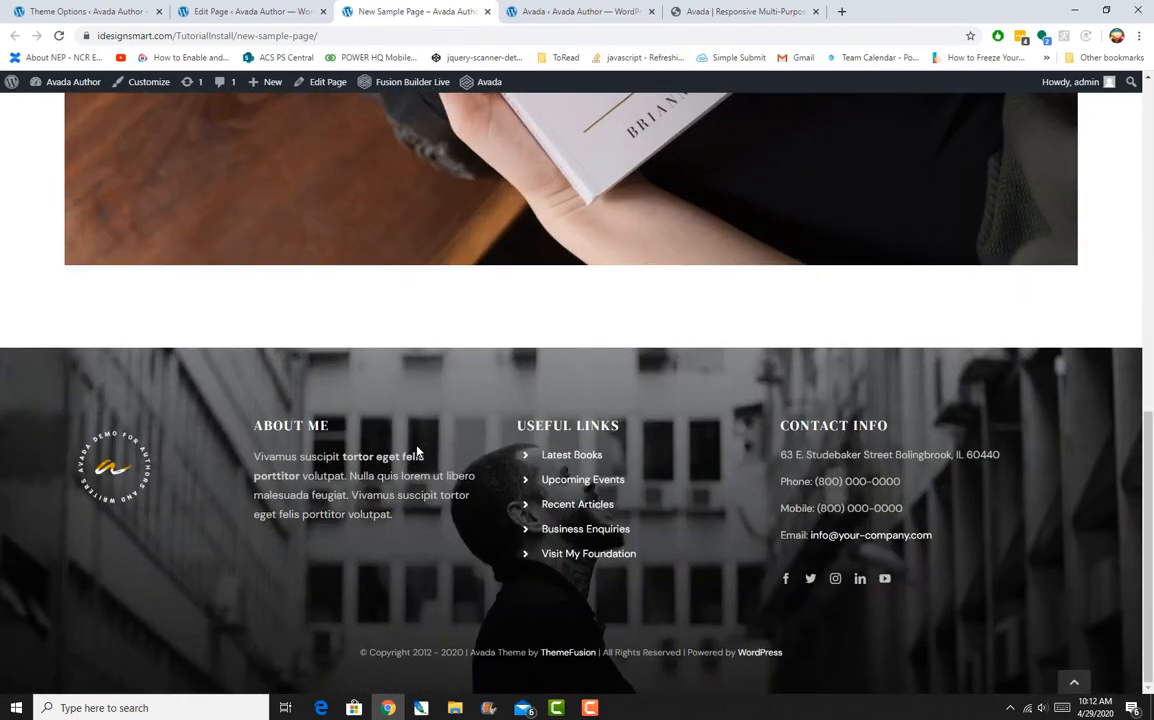
scroll(417, 452, "up", 4)
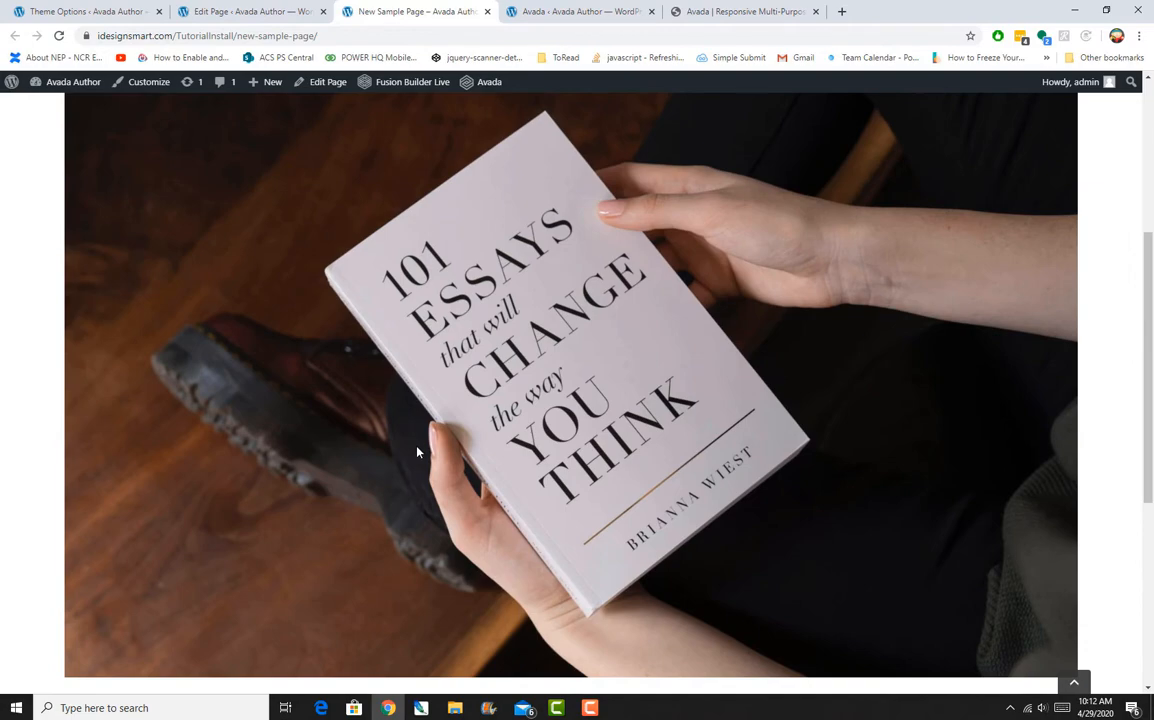
scroll(417, 452, "down", 4)
scroll(417, 452, "up", 5)
scroll(420, 455, "up", 2)
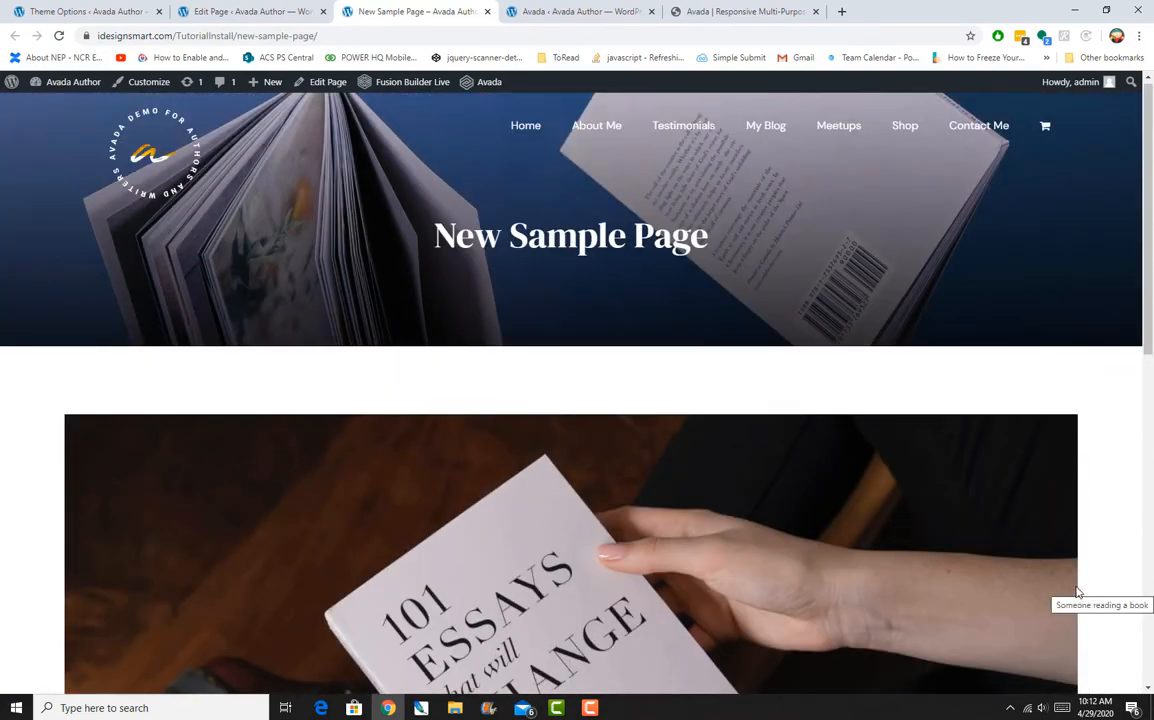
scroll(1077, 592, "down", 3)
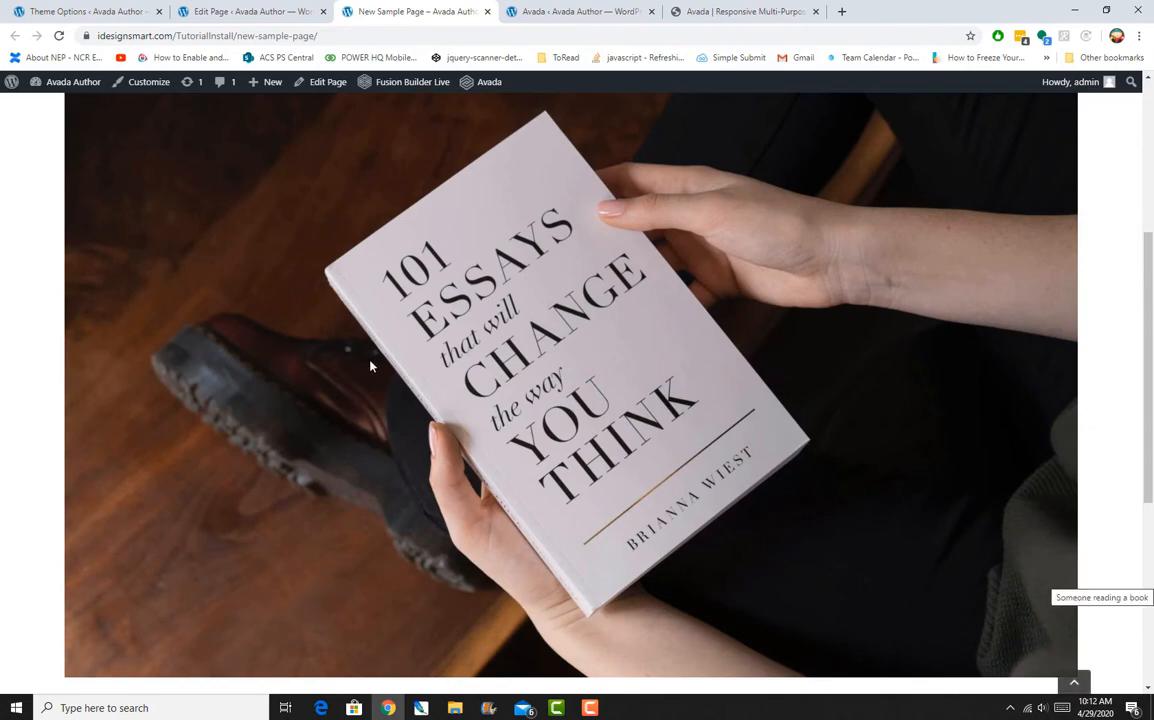
scroll(332, 368, "up", 3)
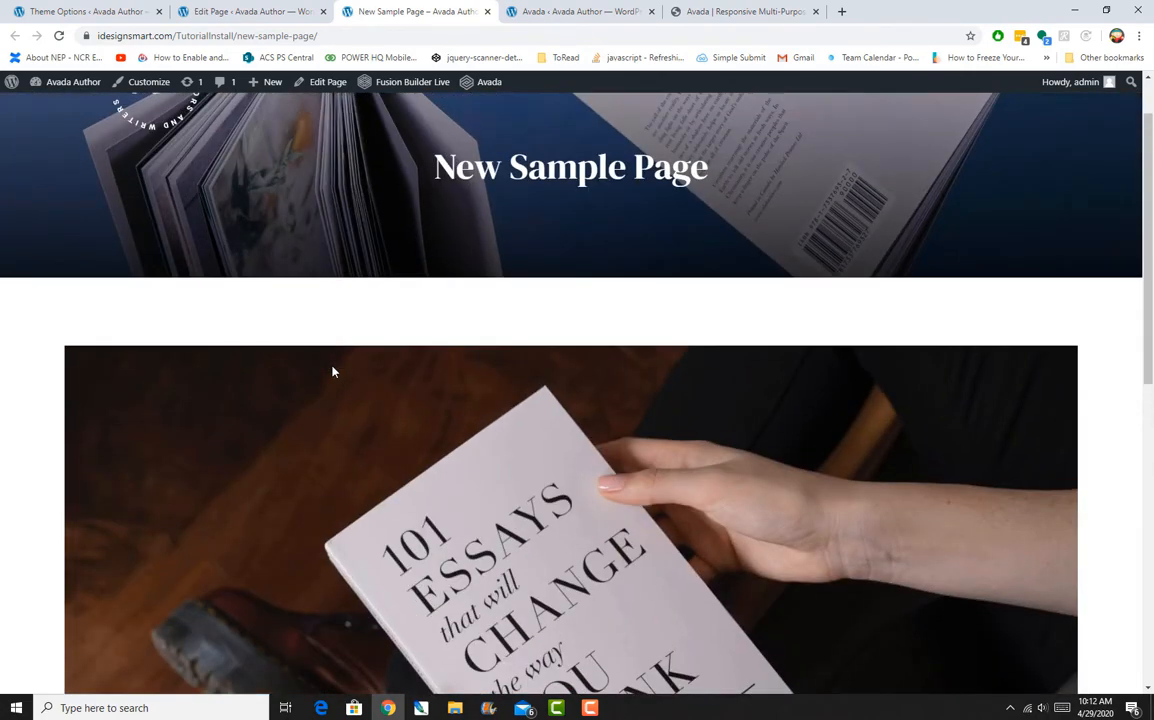
scroll(70, 681, "up", 1)
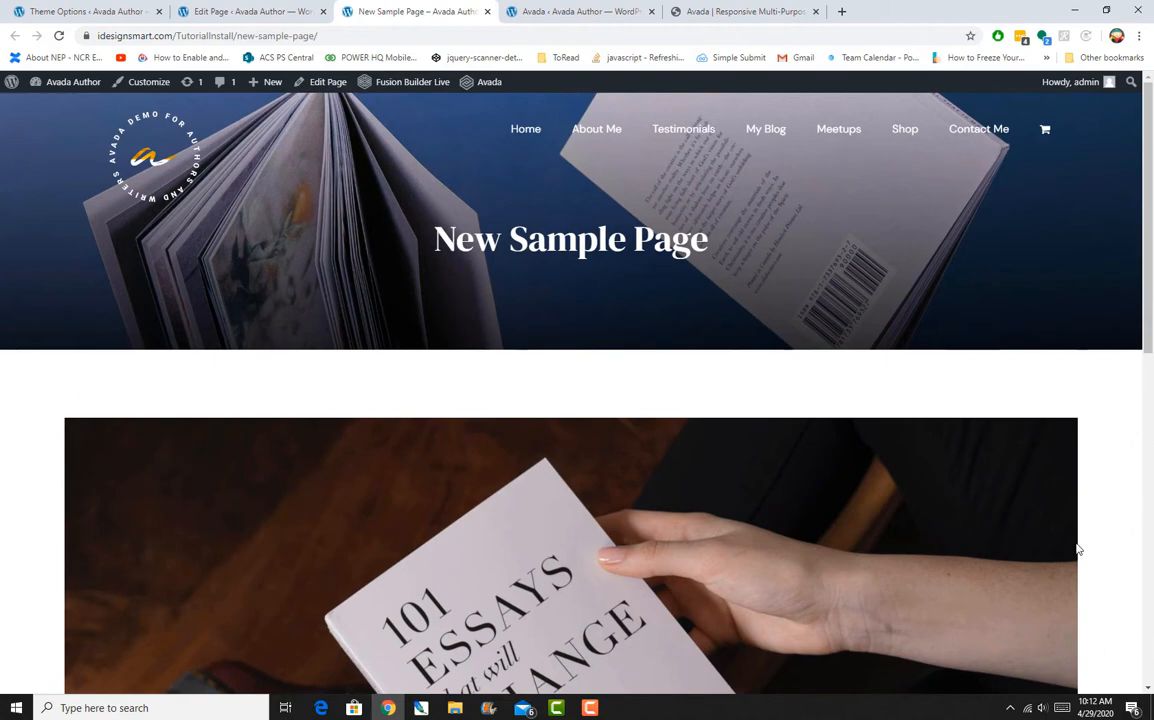
scroll(731, 520, "down", 5)
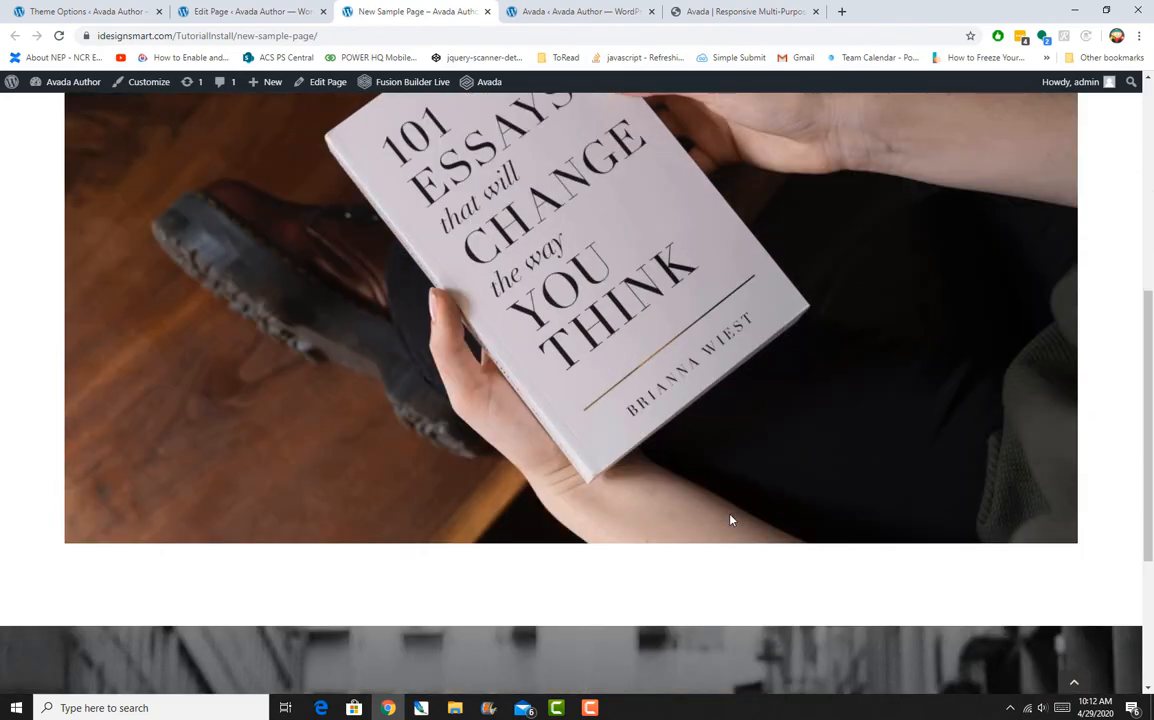
scroll(729, 517, "up", 3)
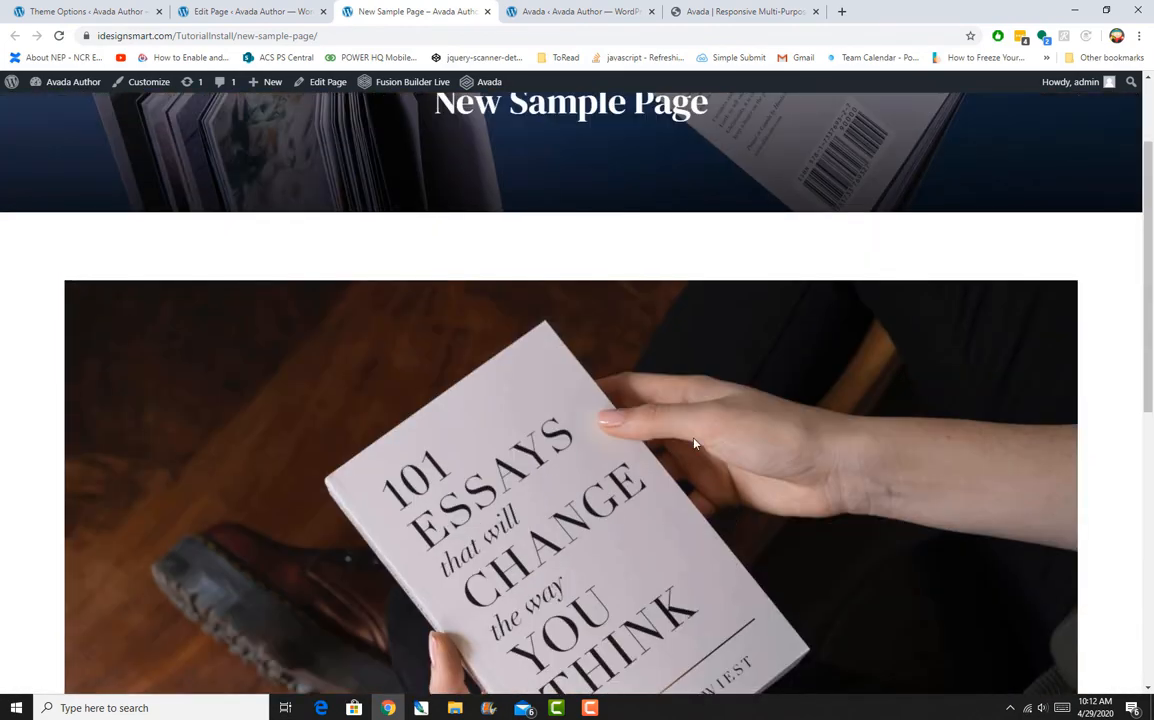
Back in the page editor, insert a row of three 1/3 columns below the image column and delete two, keeping the first
left_click(203, 8)
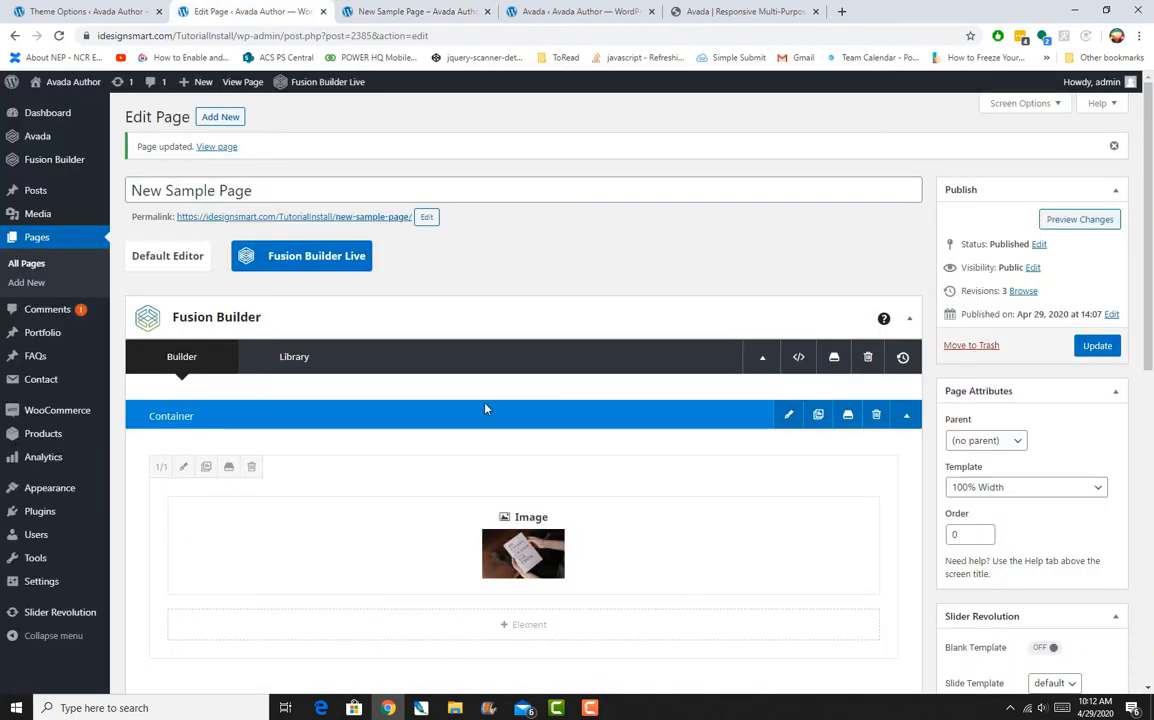
scroll(551, 569, "down", 2)
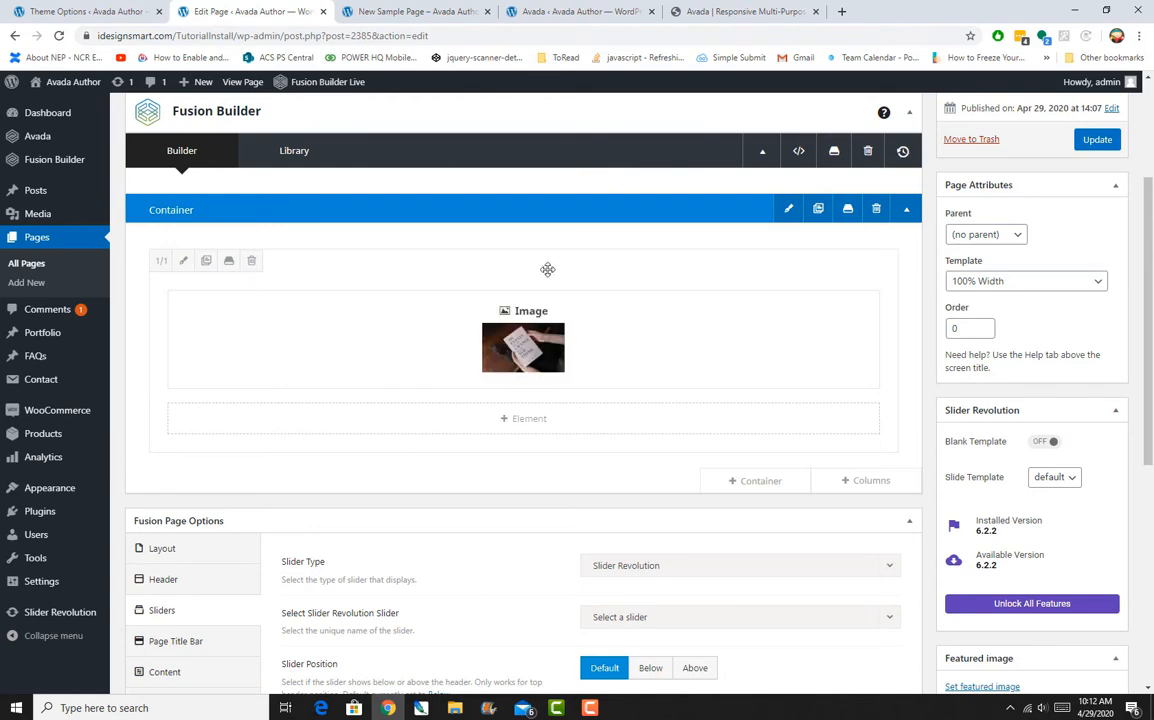
left_click(864, 481)
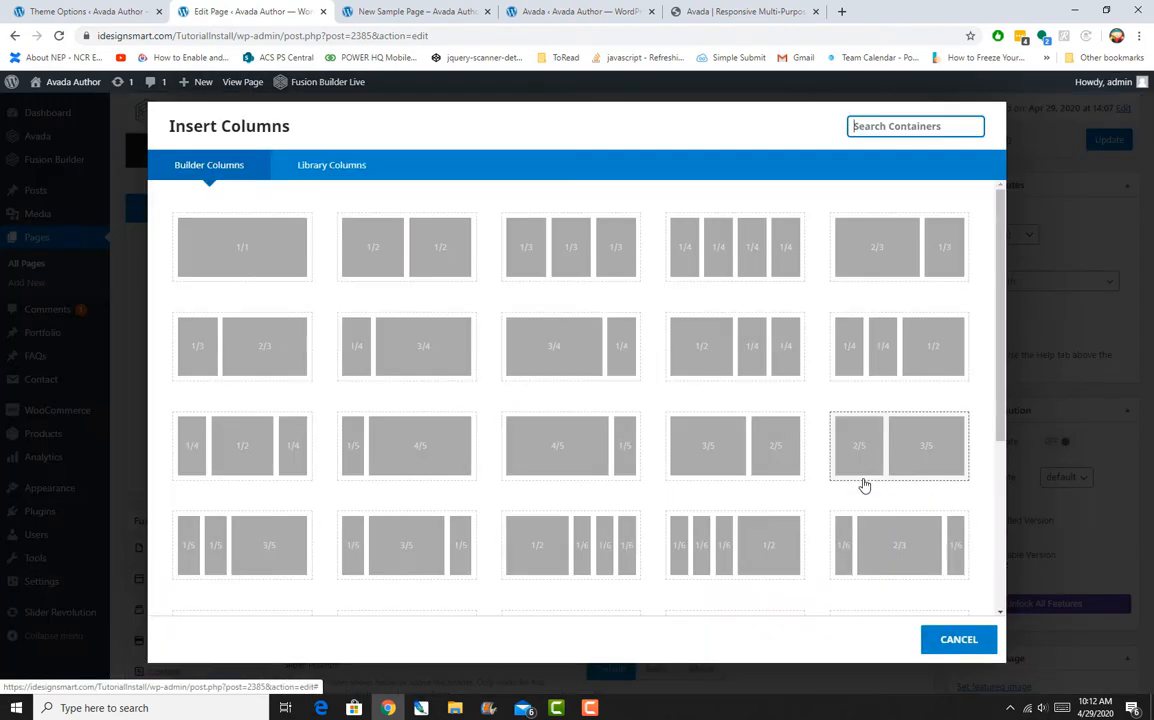
left_click(574, 250)
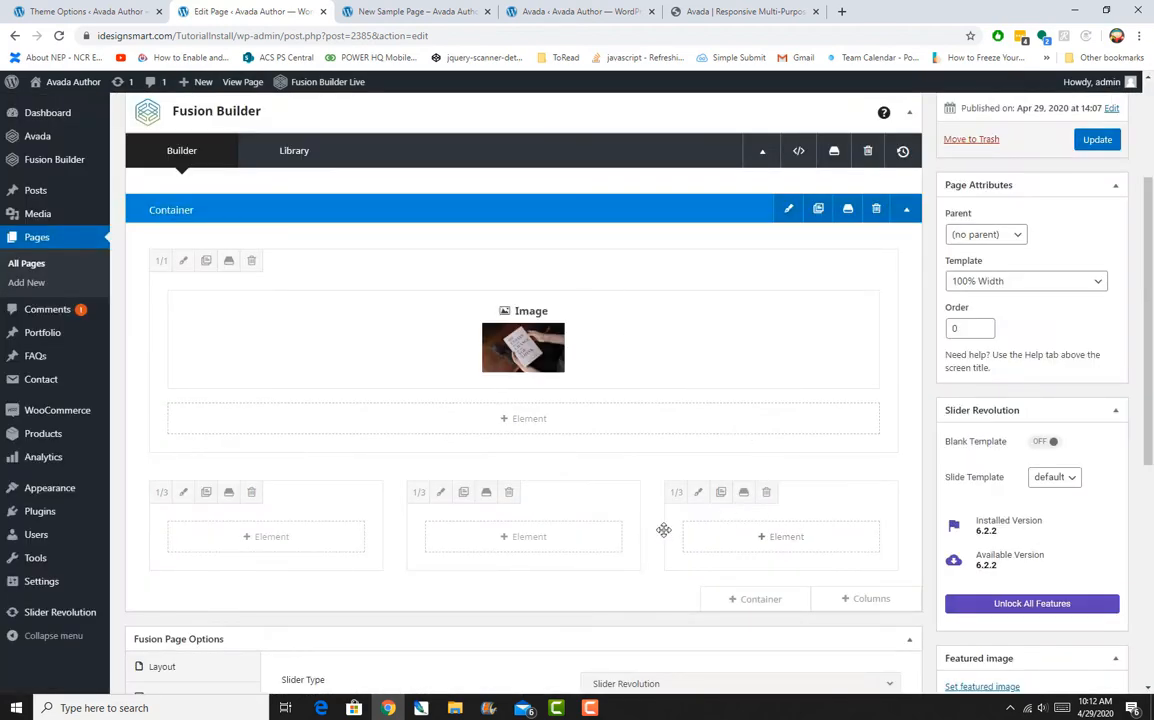
left_click(509, 492)
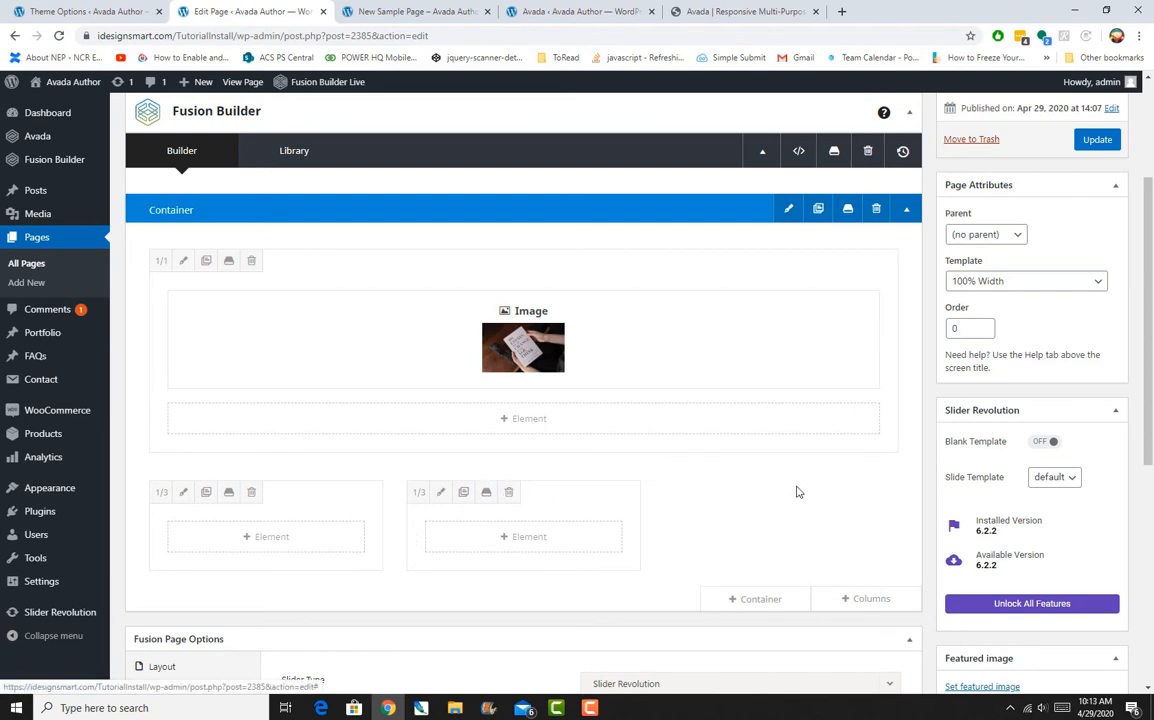
left_click(509, 492)
Add an Icon element to the first 1/3 column below the image and select the chess knight icon
left_click(249, 545)
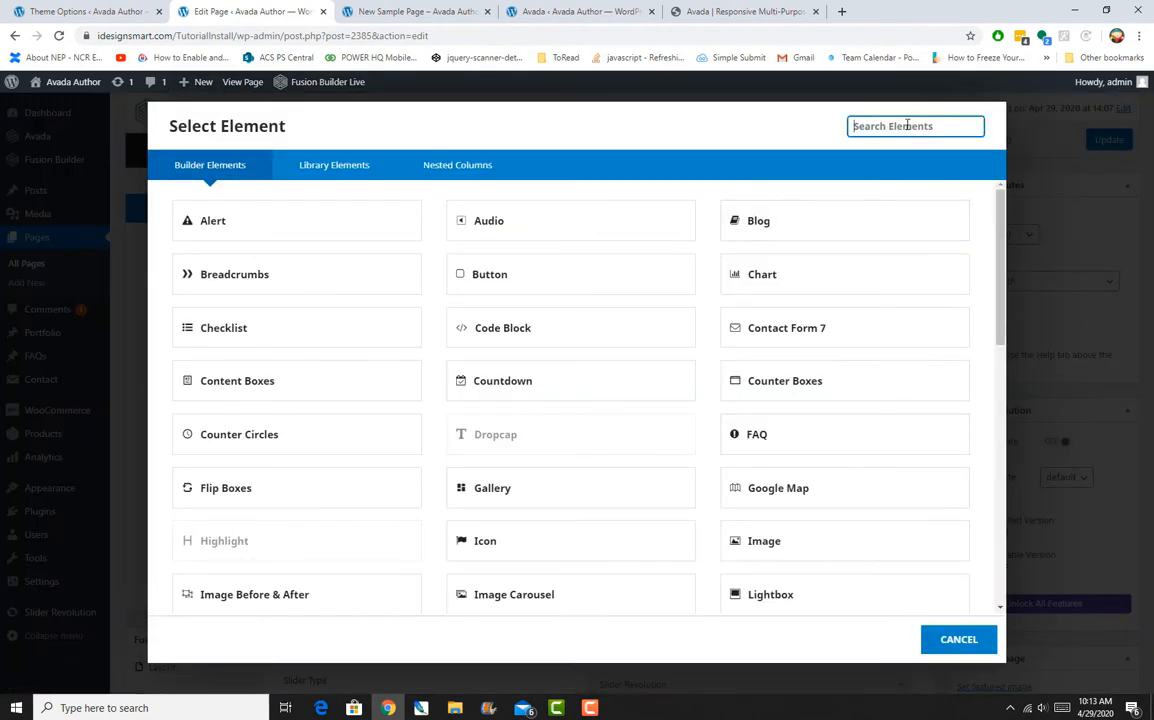
type("icon")
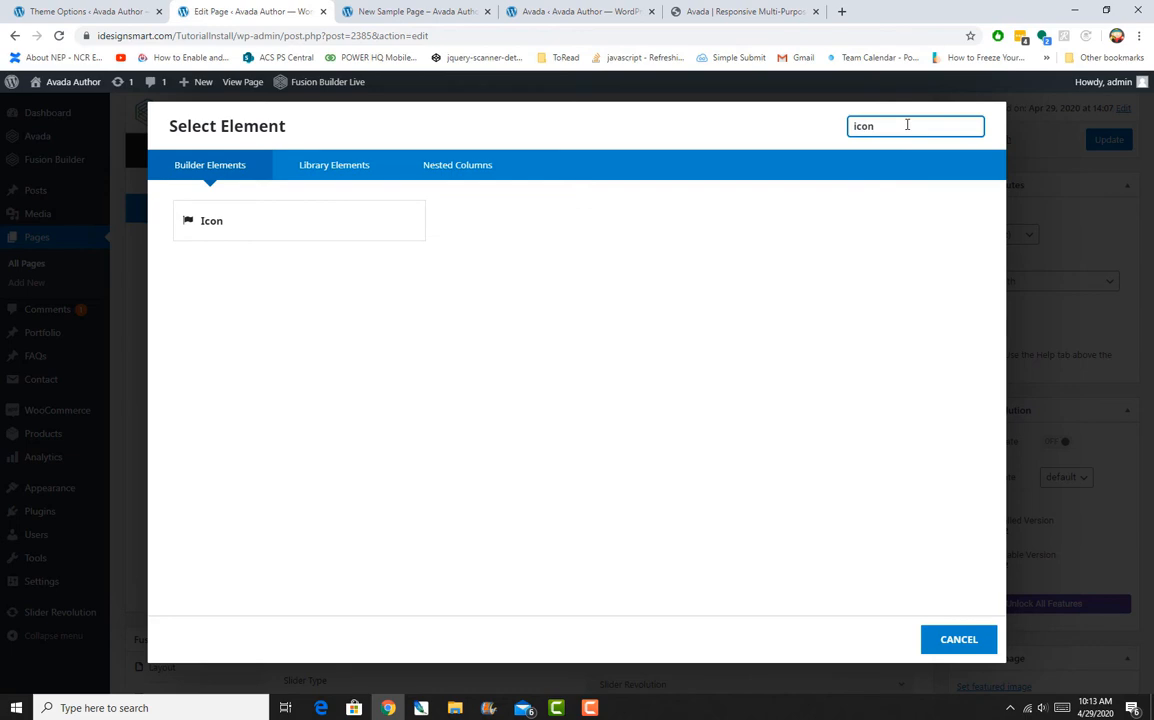
left_click(350, 226)
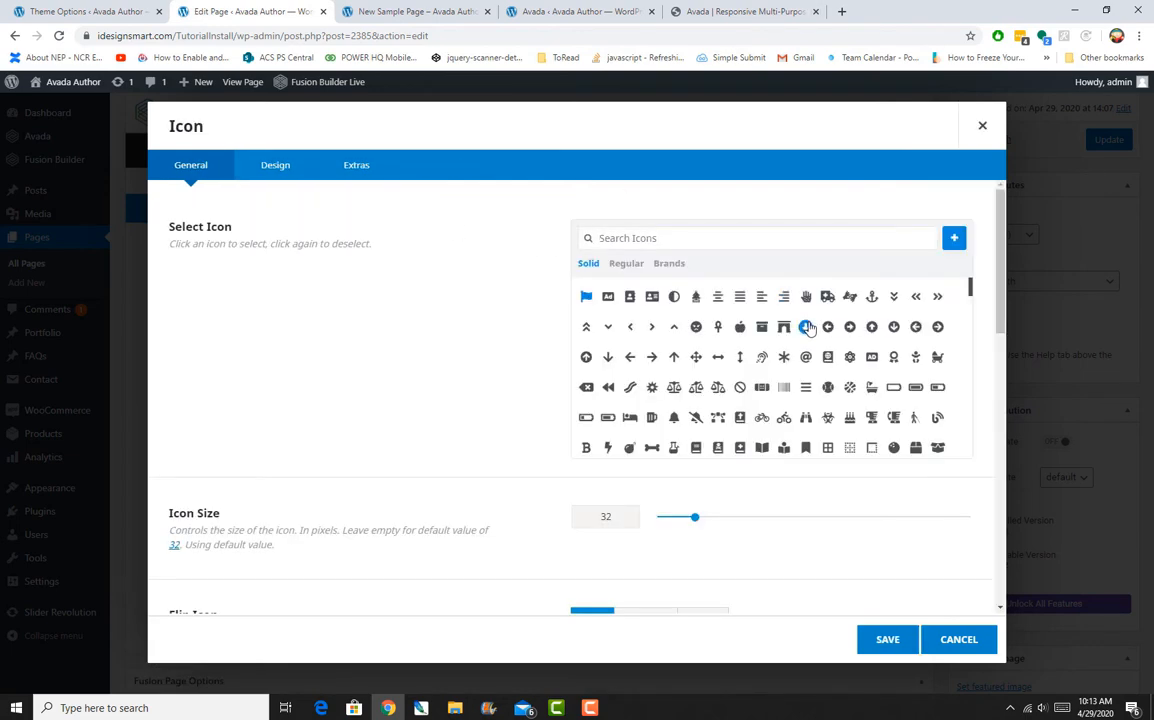
scroll(898, 343, "down", 5)
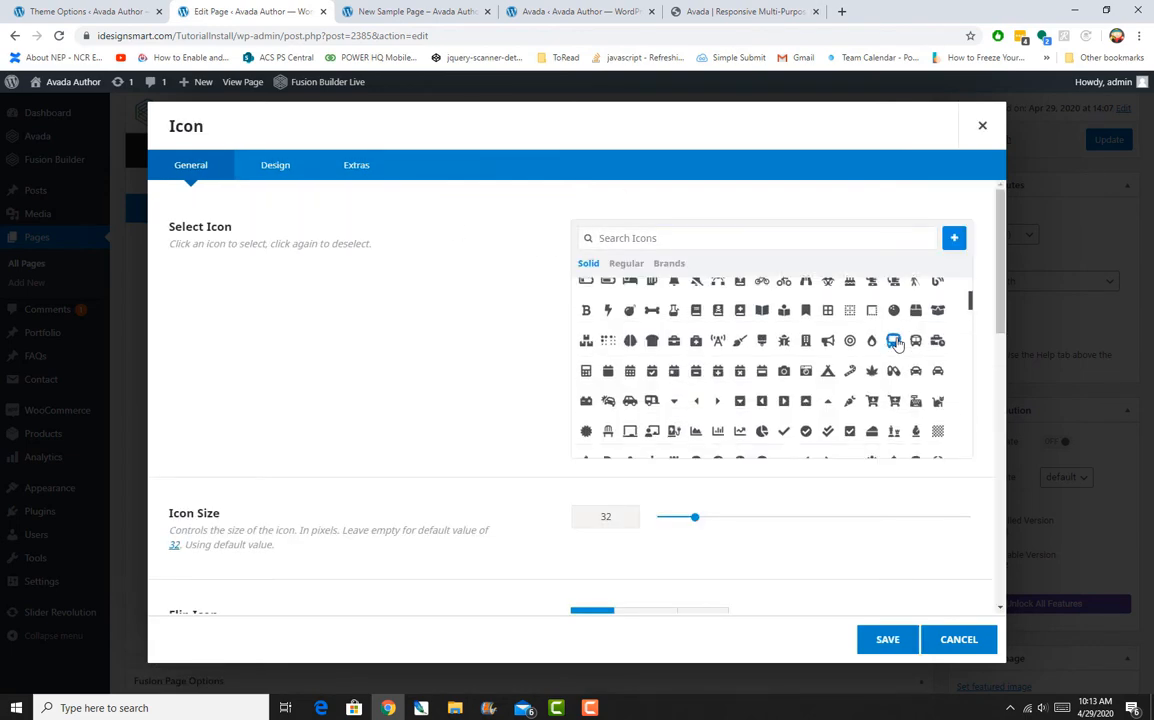
left_click(707, 245)
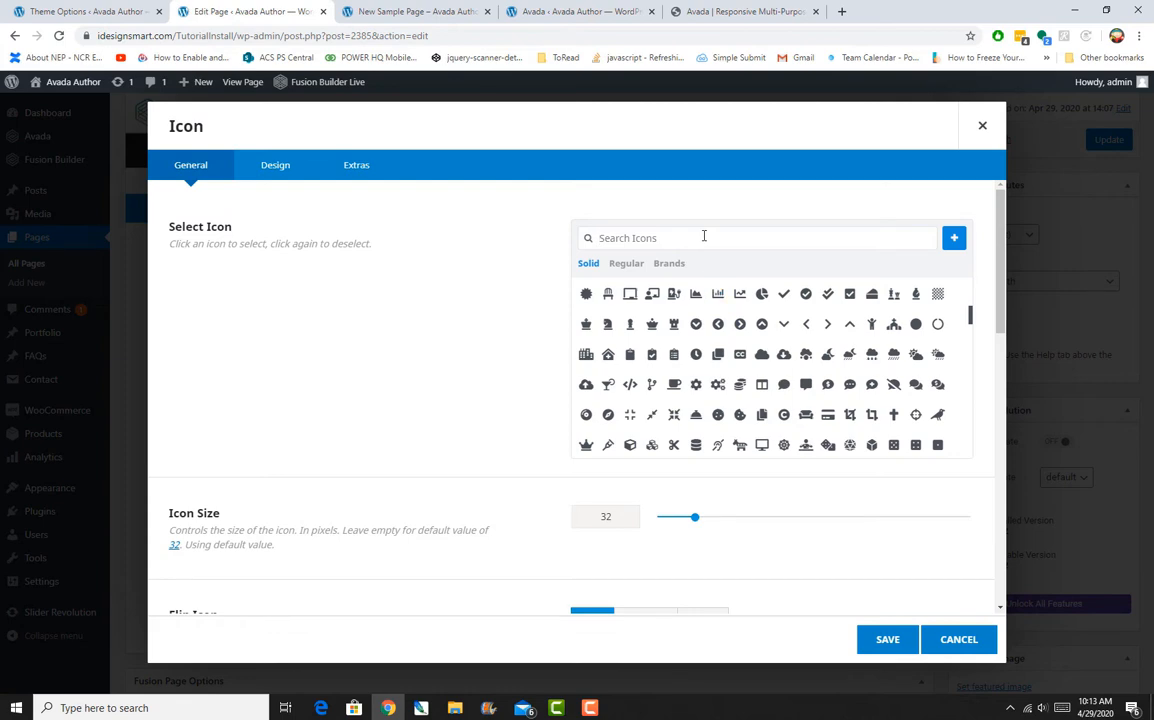
left_click(608, 325)
Search the icons for "curre", choose the second wavy banknote icon and save the Icon element
left_click(685, 241)
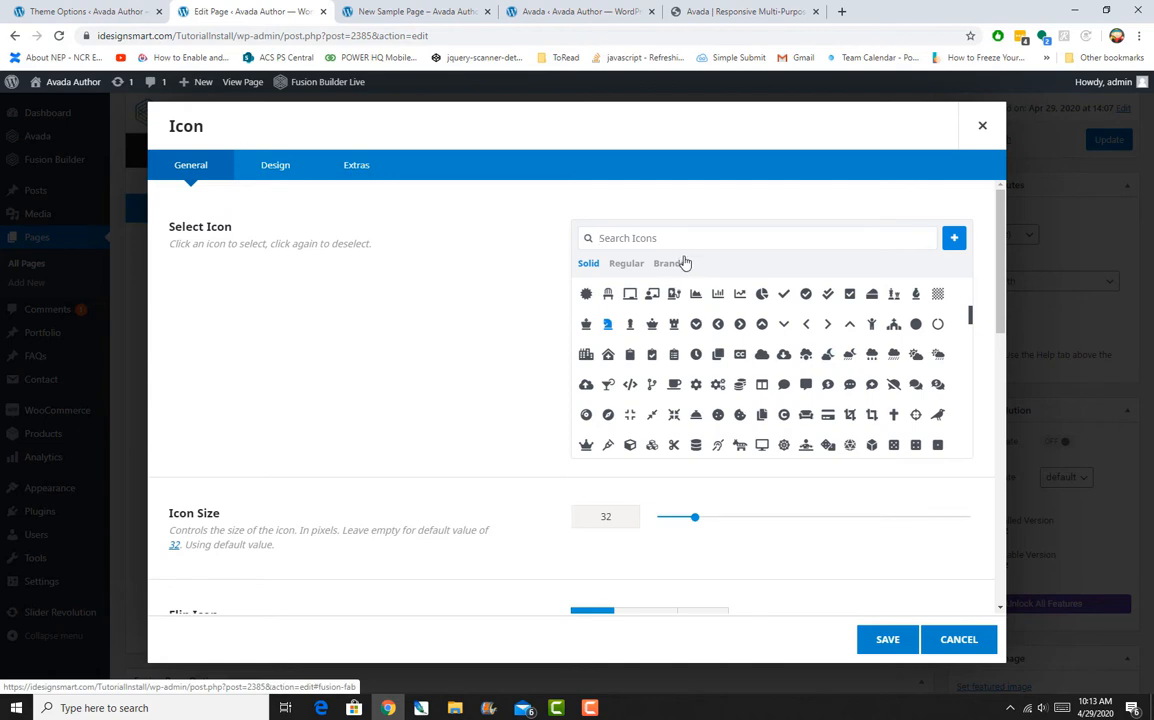
type("c")
key("BackSpace")
type("curre")
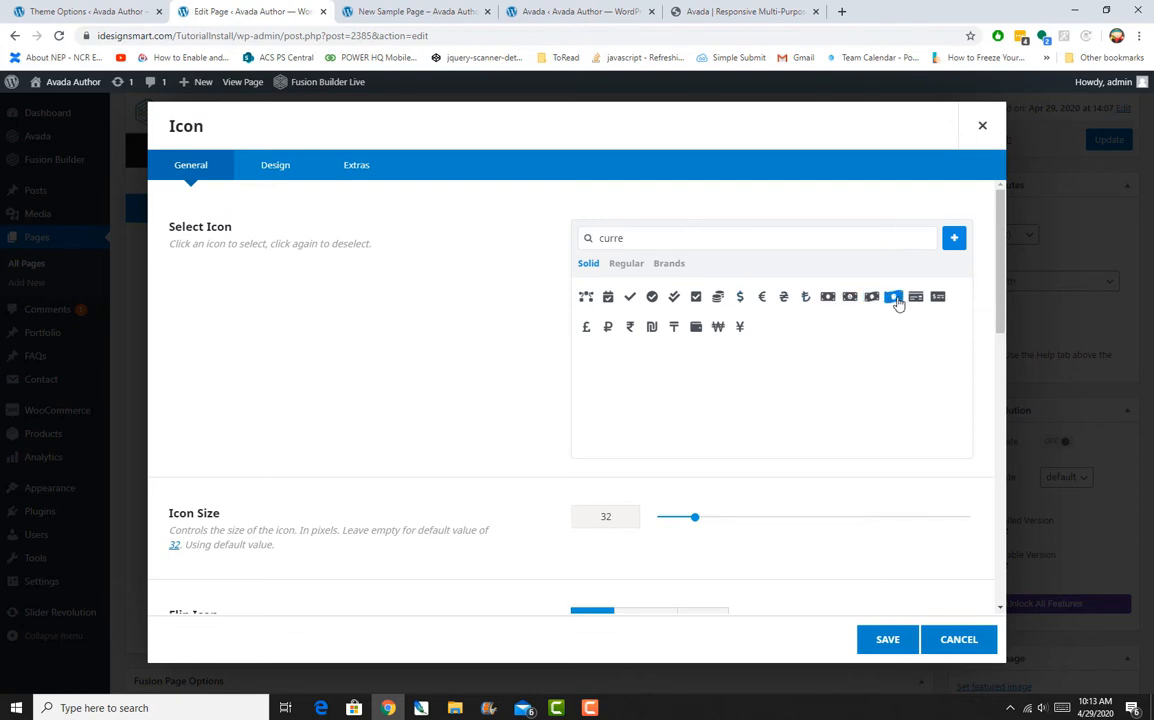
left_click(896, 301)
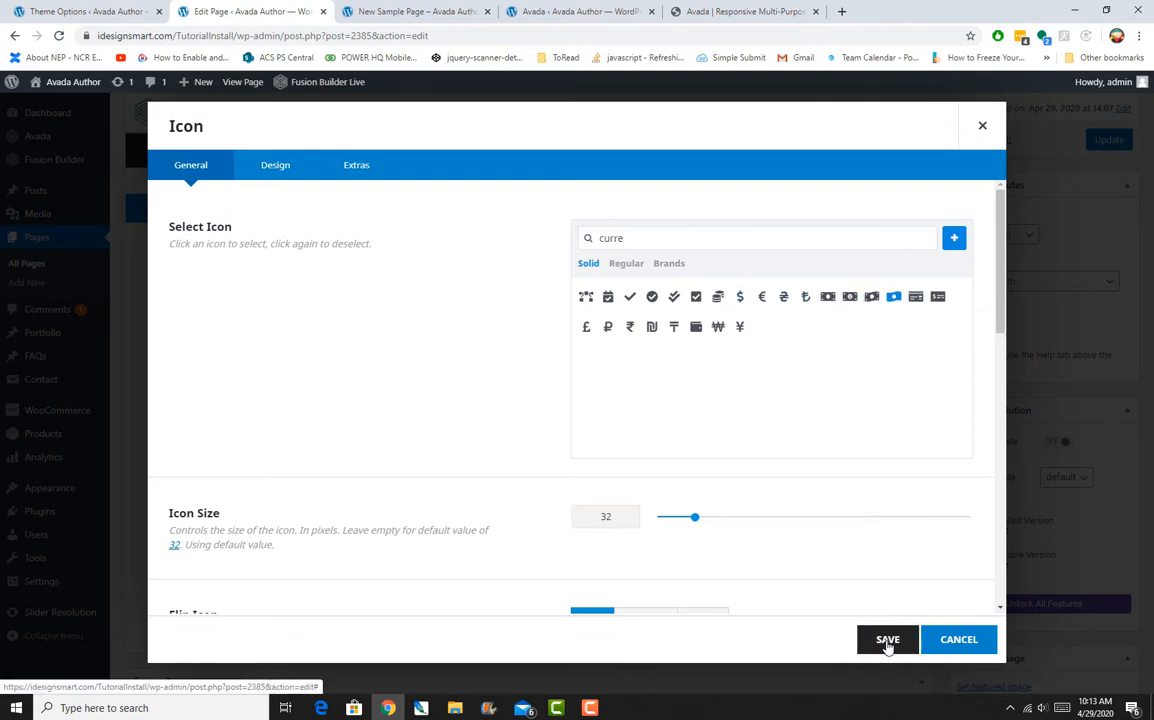
left_click(887, 640)
Edit the Icon element again, setting its size to 41, flipping it horizontally and turning the spinning icon on
mouse_move(276, 553)
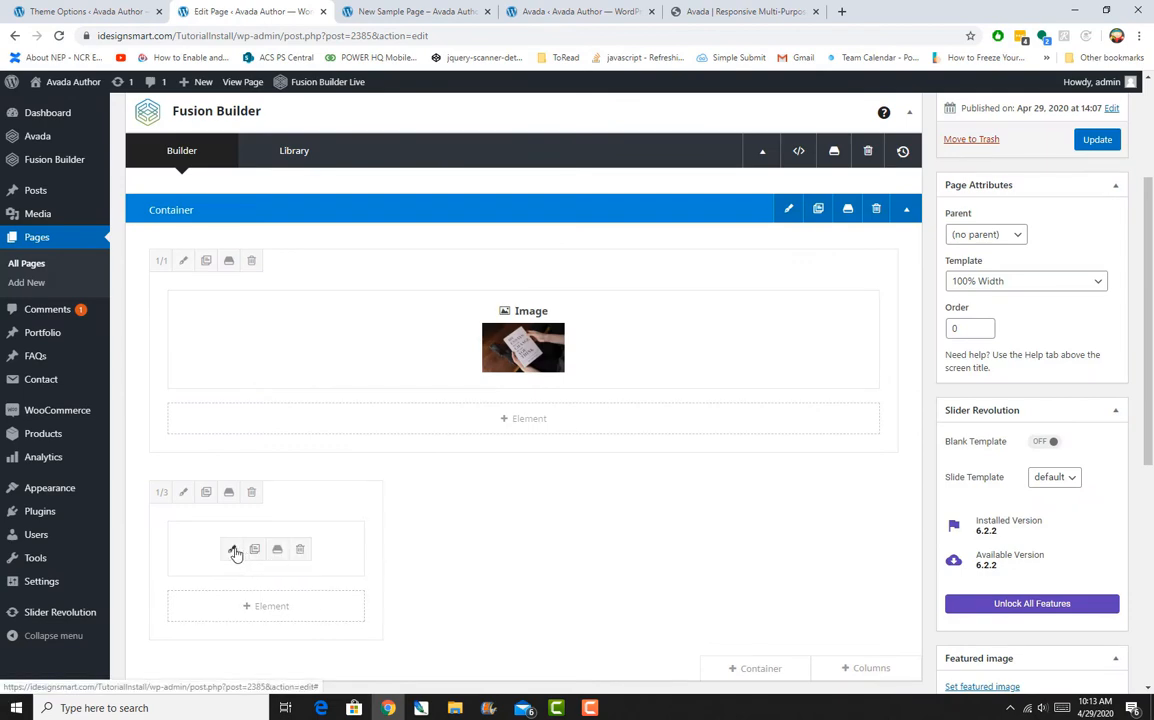
left_click(232, 550)
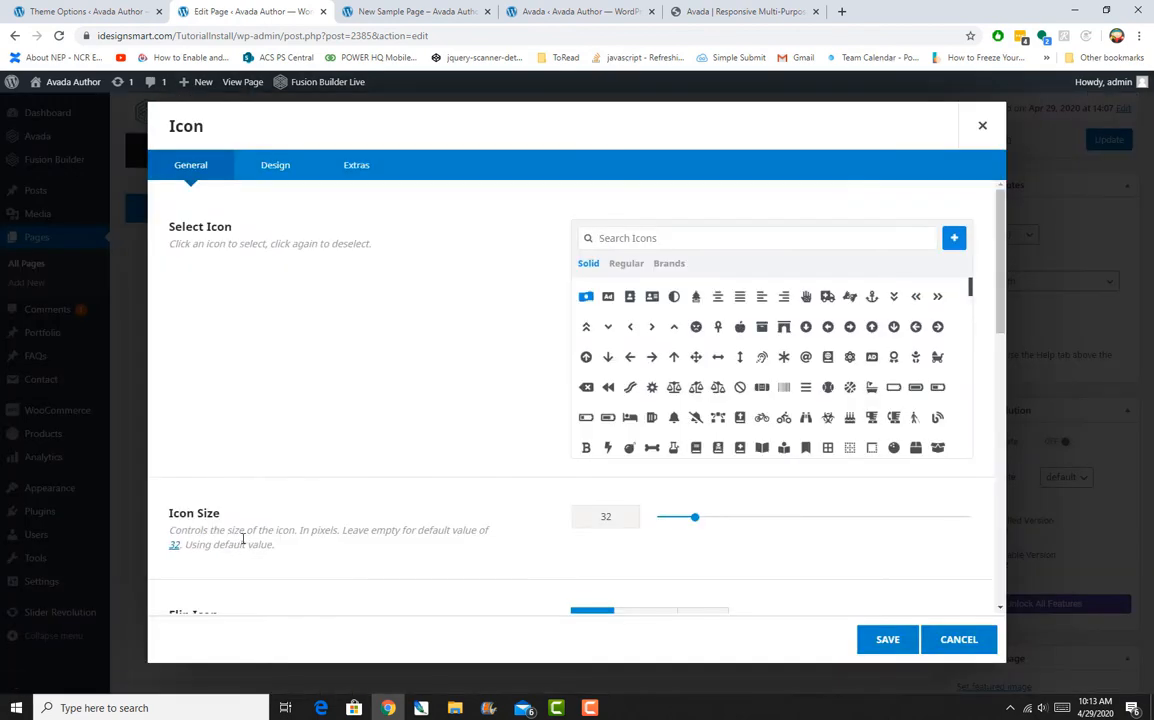
scroll(357, 385, "down", 2)
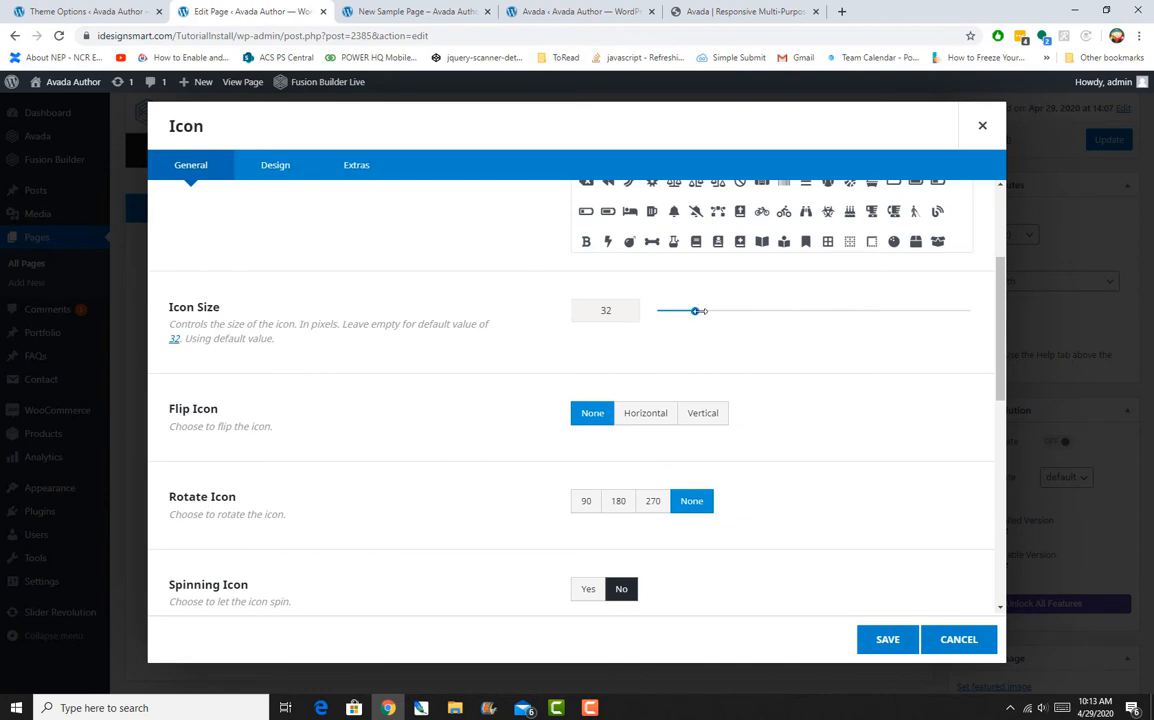
left_click_drag(697, 311, 707, 312)
left_click(658, 413)
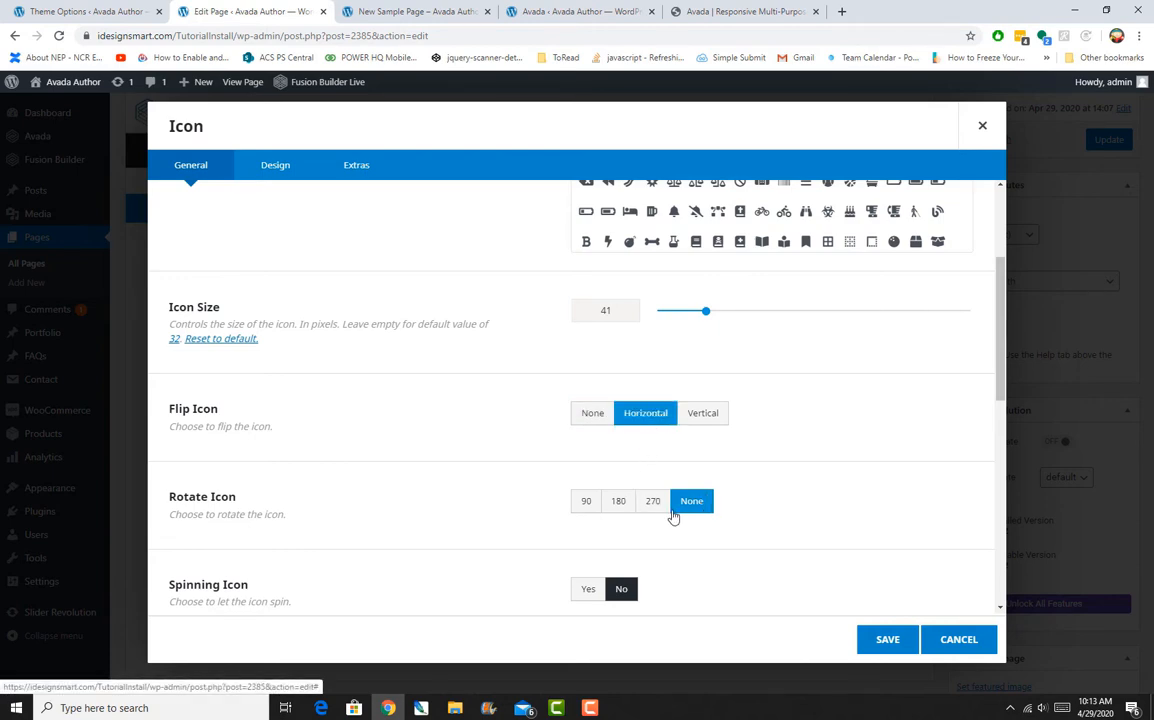
scroll(672, 520, "down", 1)
scroll(513, 459, "down", 2)
scroll(572, 469, "down", 3)
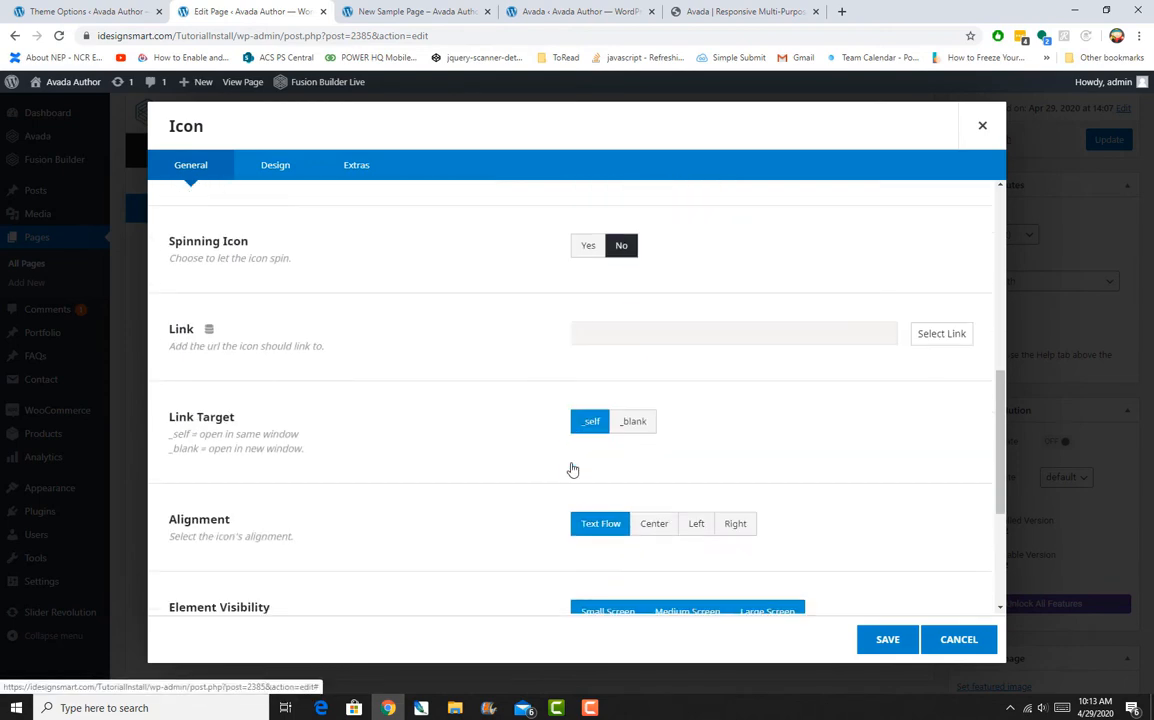
left_click(588, 248)
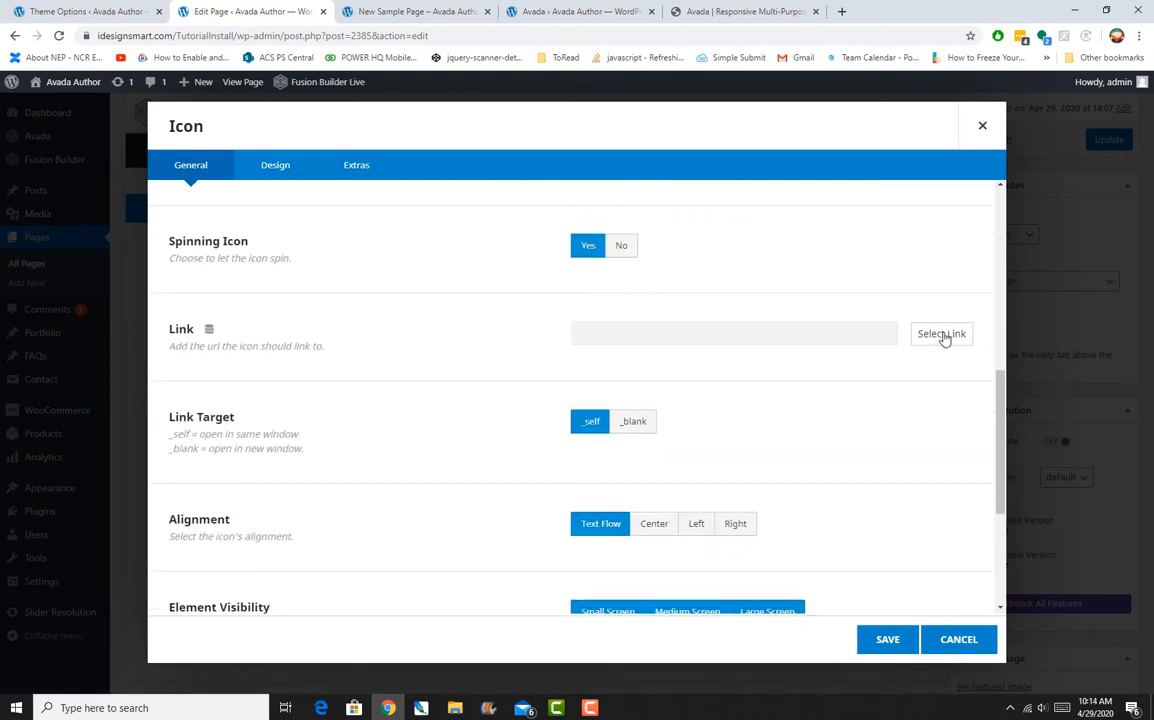
Open the Icon Color picker in the Icon element's design settings
scroll(946, 381, "down", 4)
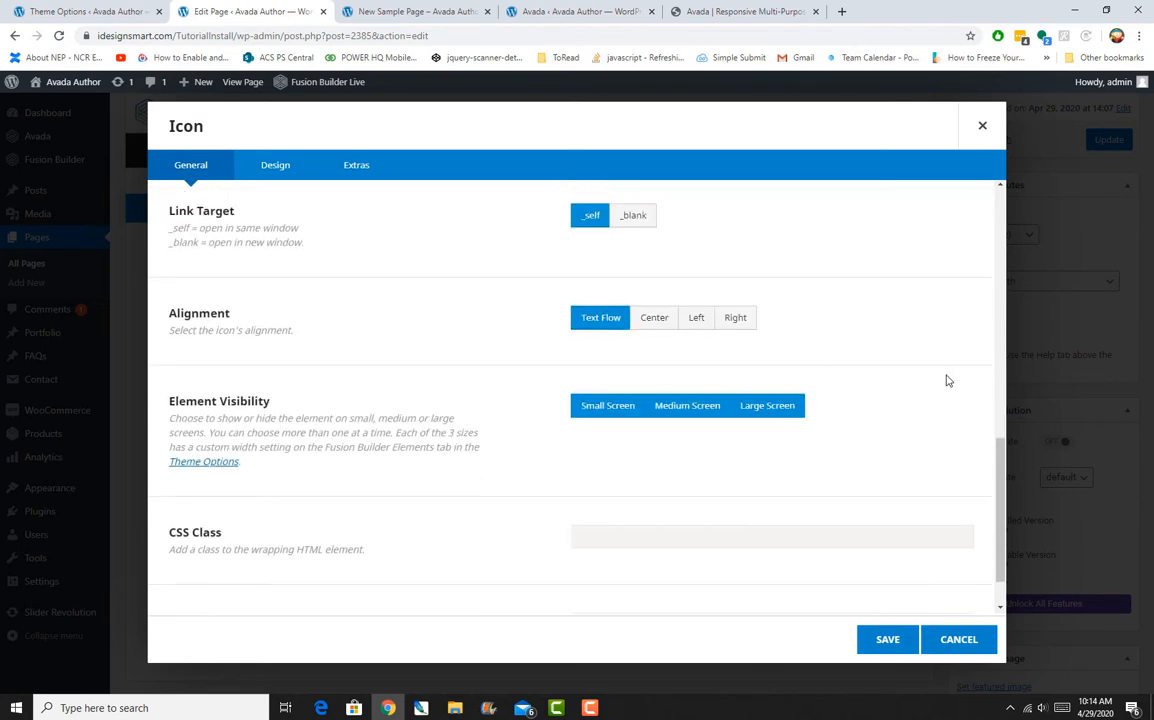
left_click(272, 164)
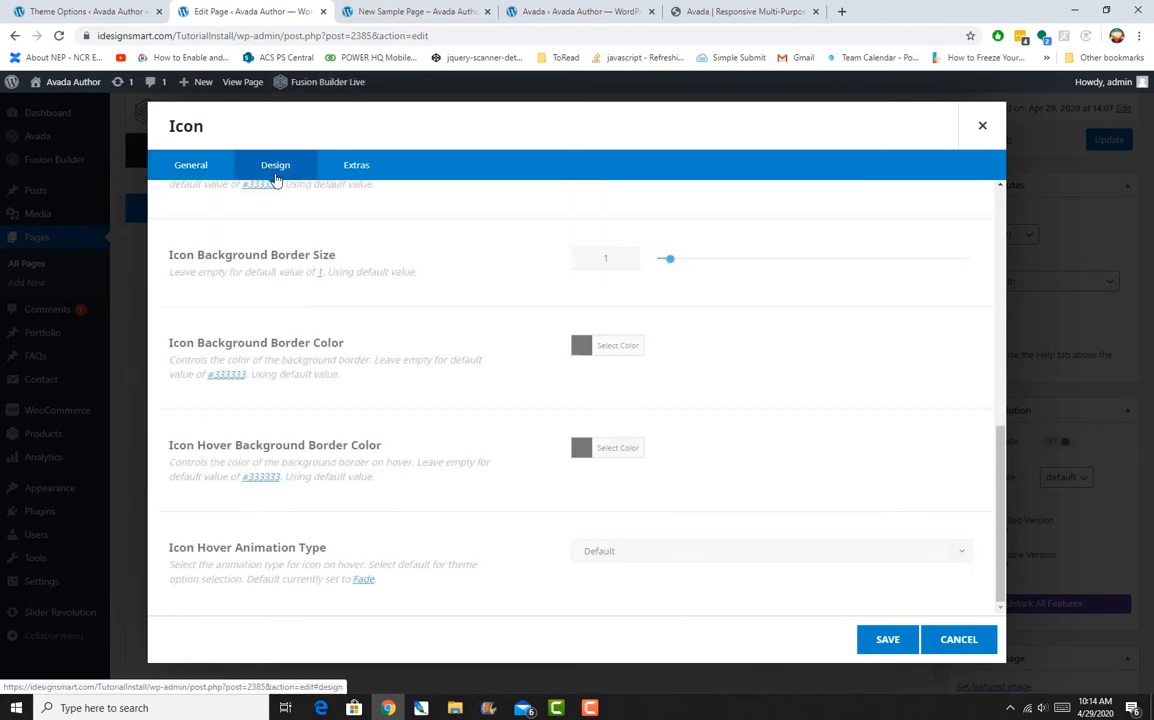
scroll(564, 360, "up", 9)
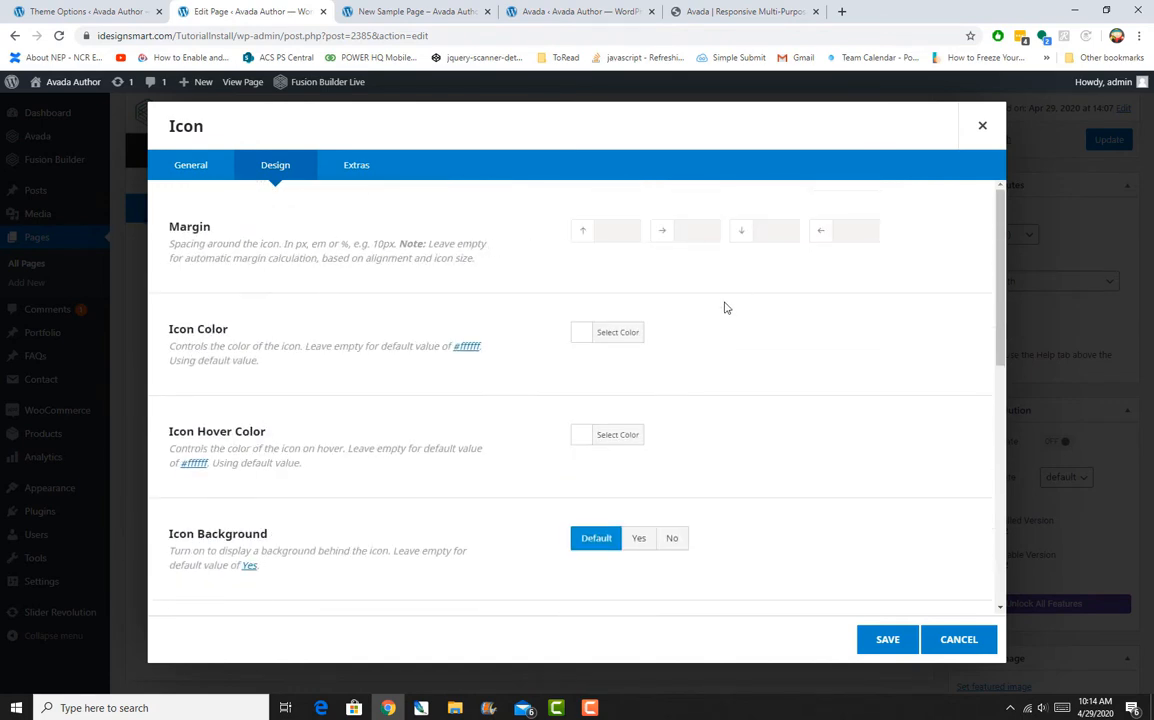
left_click(577, 335)
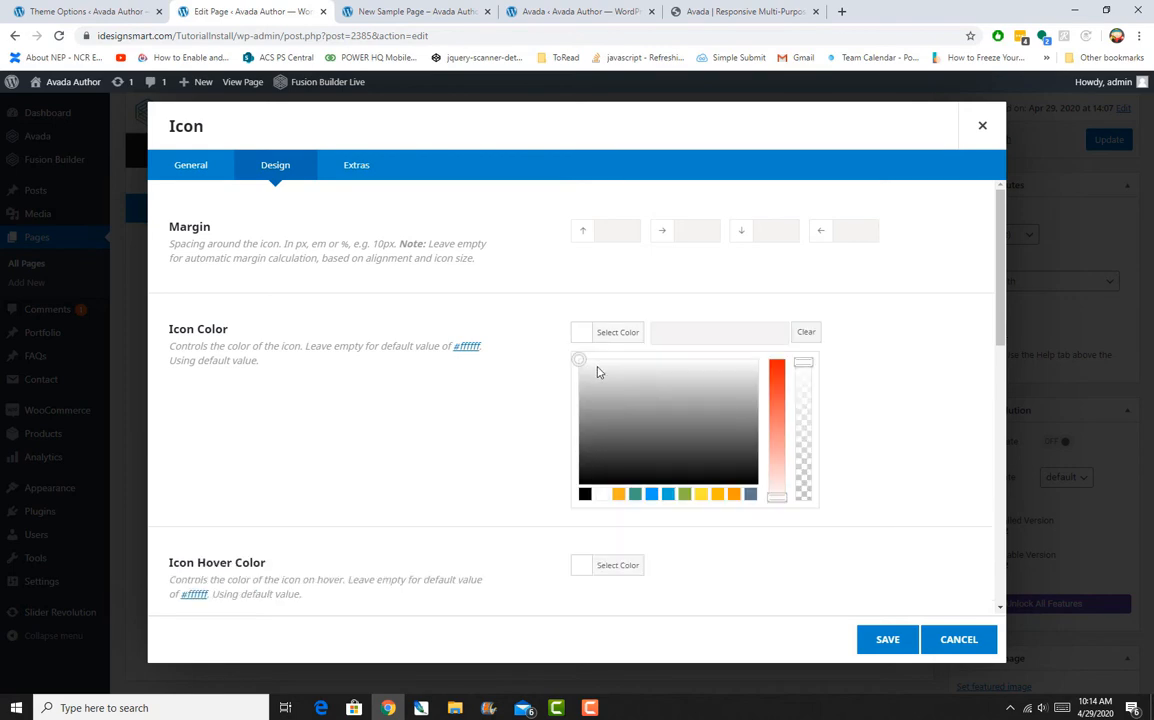
Switch to the published page, inspect the New Sample Page heading and open the colour picker for its inline text colour
left_click(397, 6)
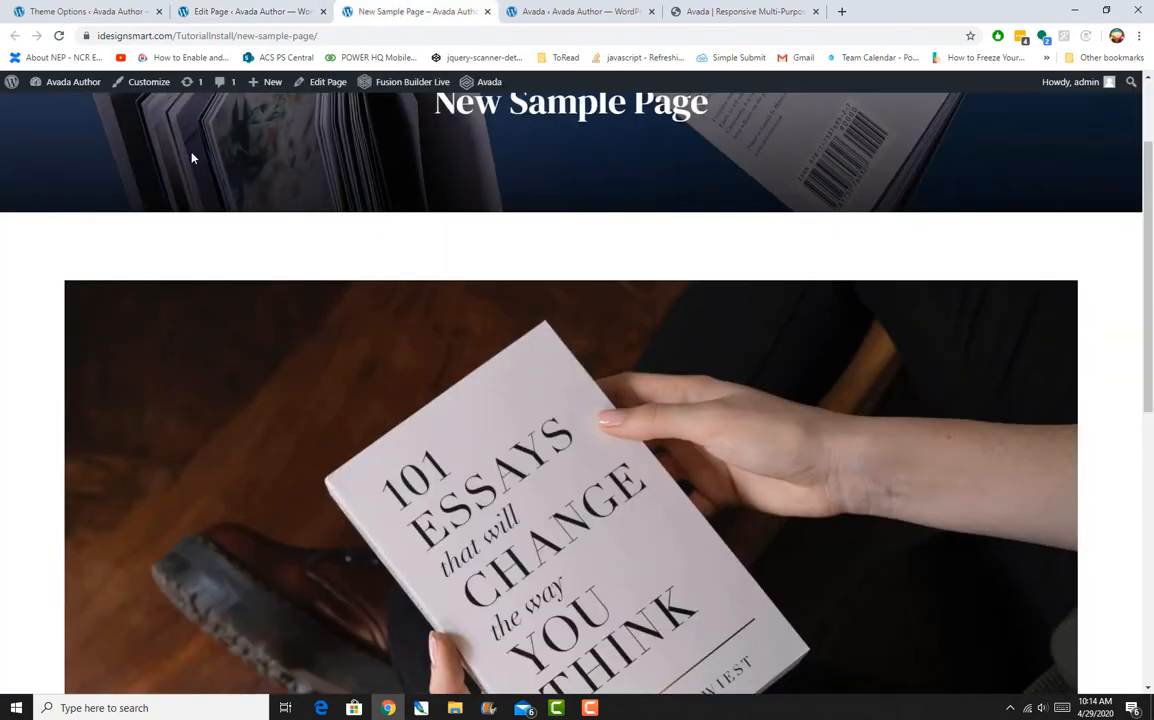
right_click(96, 118)
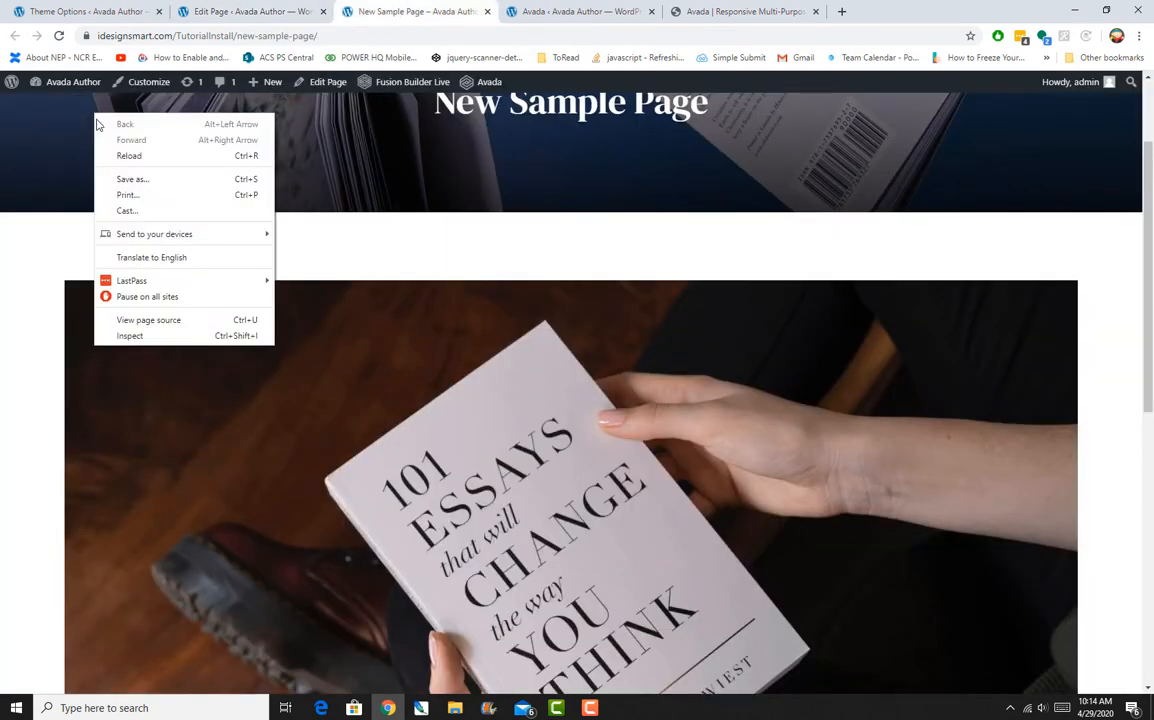
left_click(157, 336)
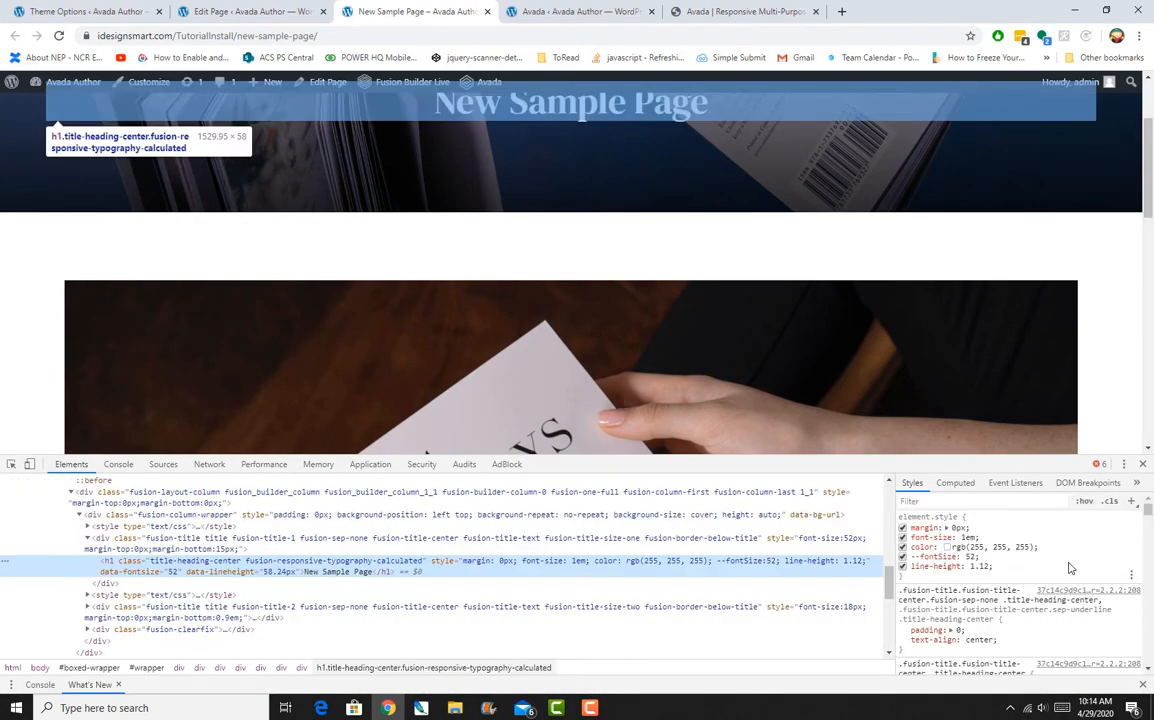
left_click(945, 547)
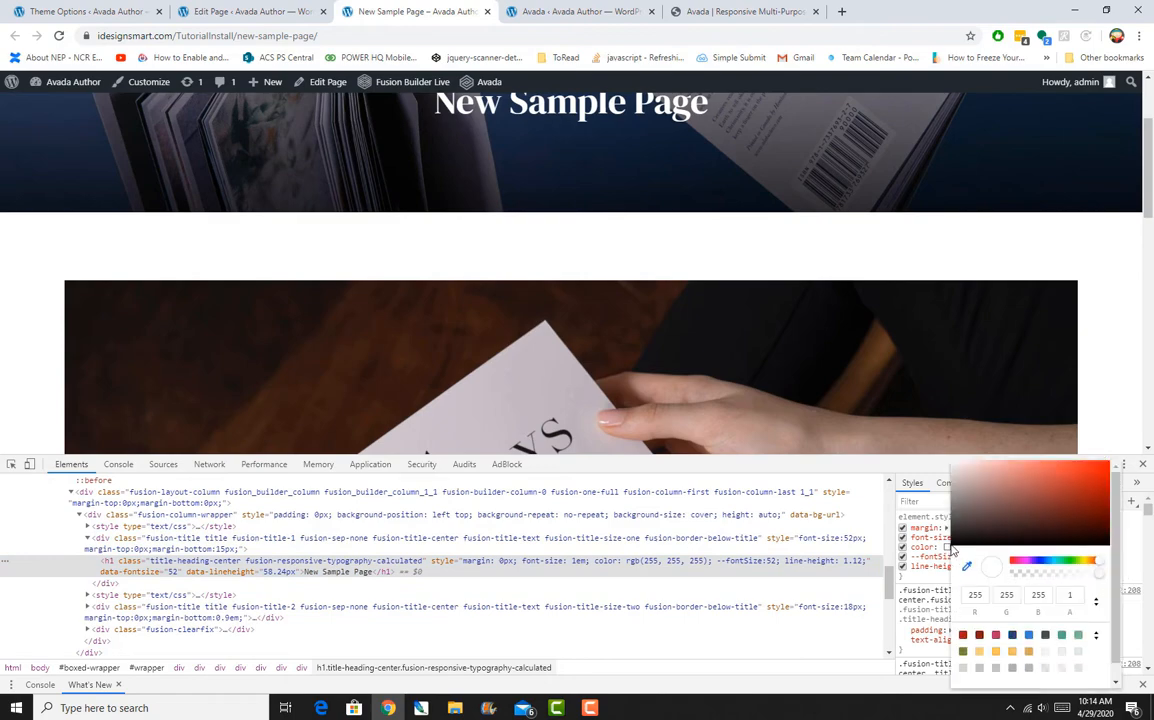
Sample page colours for the heading's inline colour, ending with rgb(36, 48, 72) from the dark blue title bar background
left_click(960, 380)
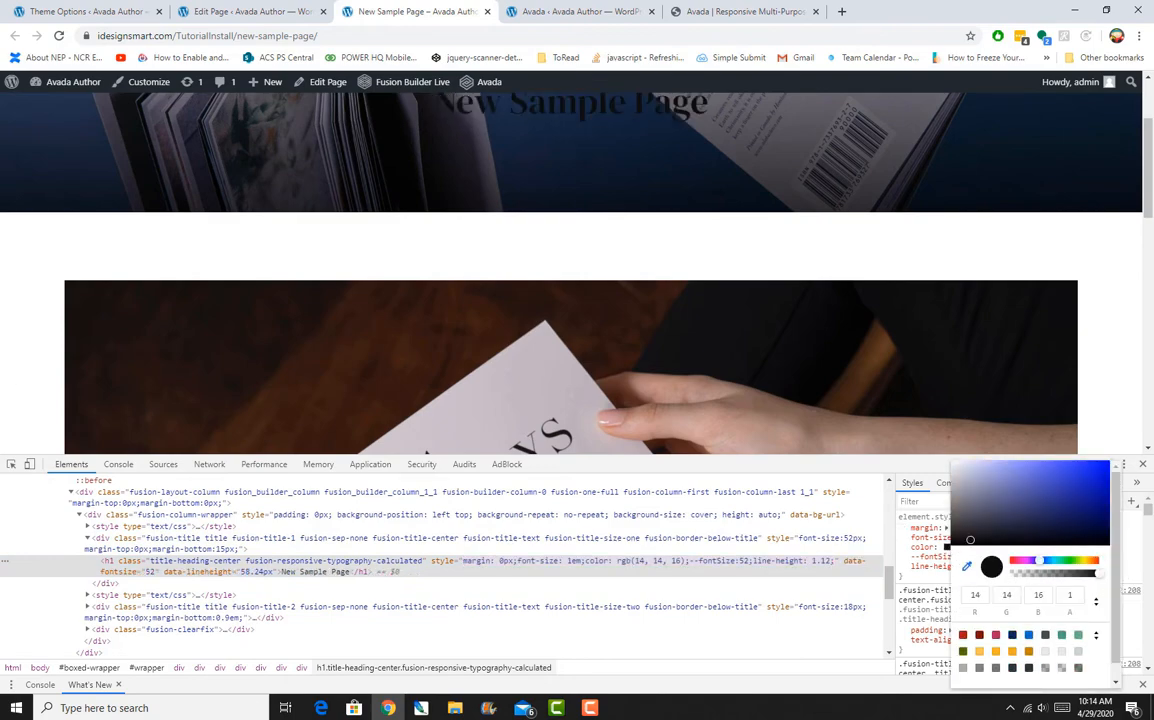
left_click(580, 330)
left_click(930, 576)
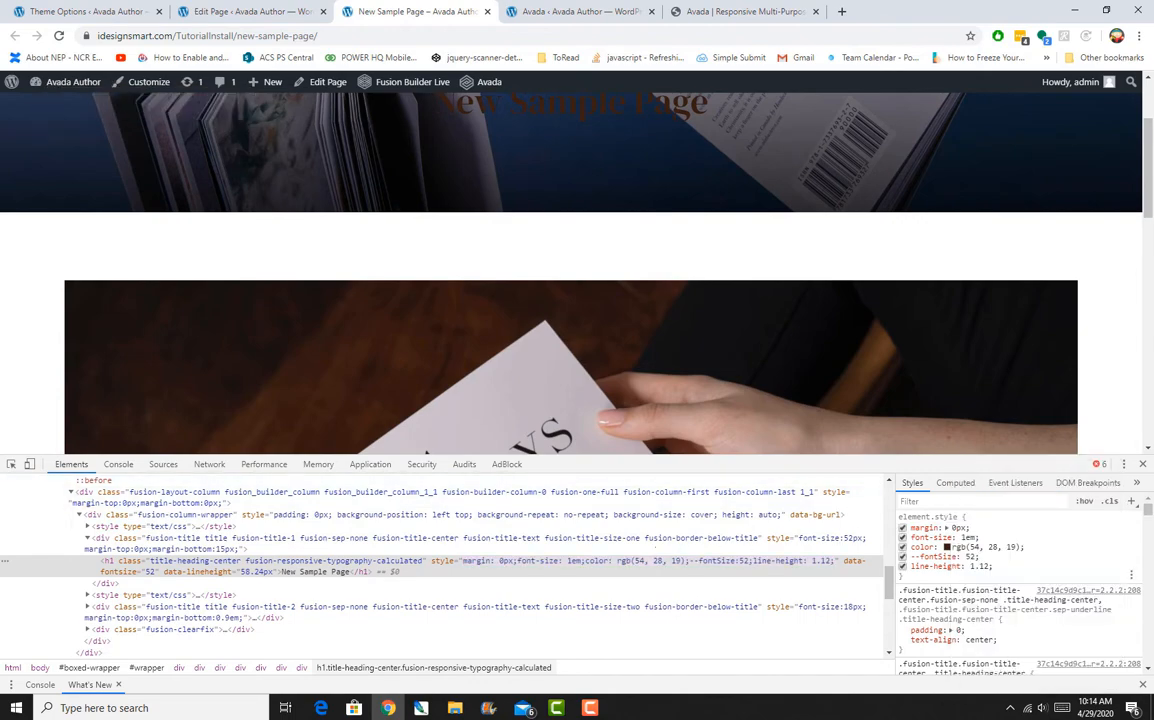
left_click(946, 547)
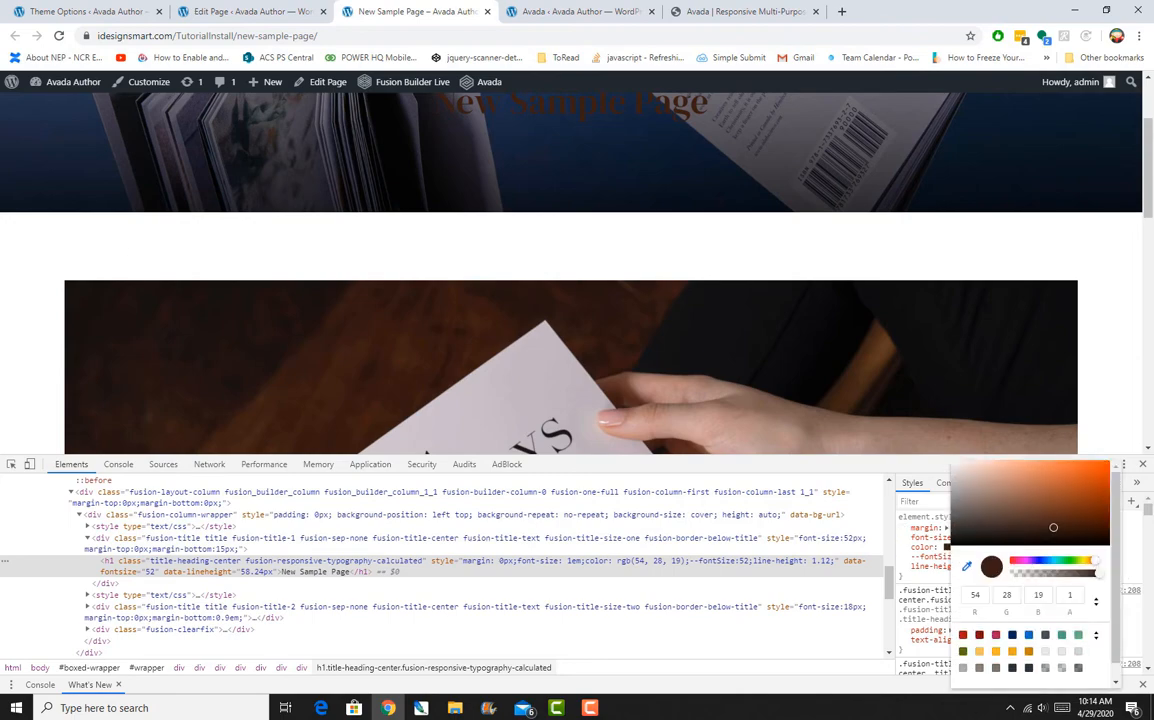
left_click(620, 155)
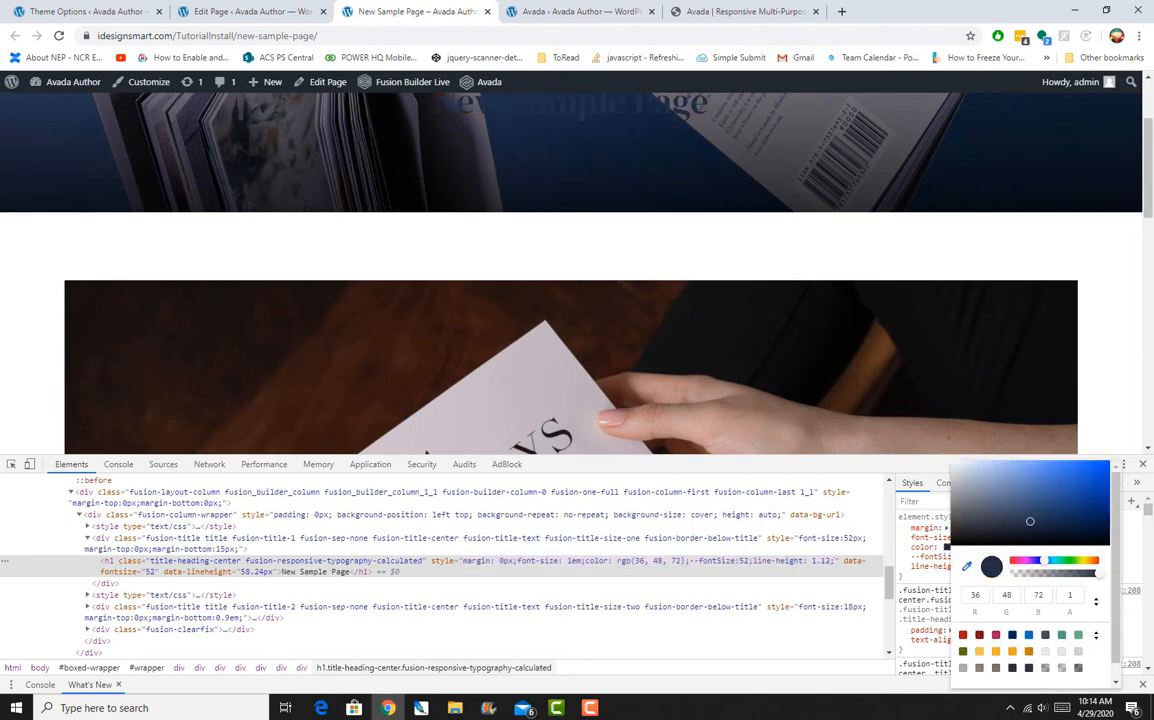
key("Escape")
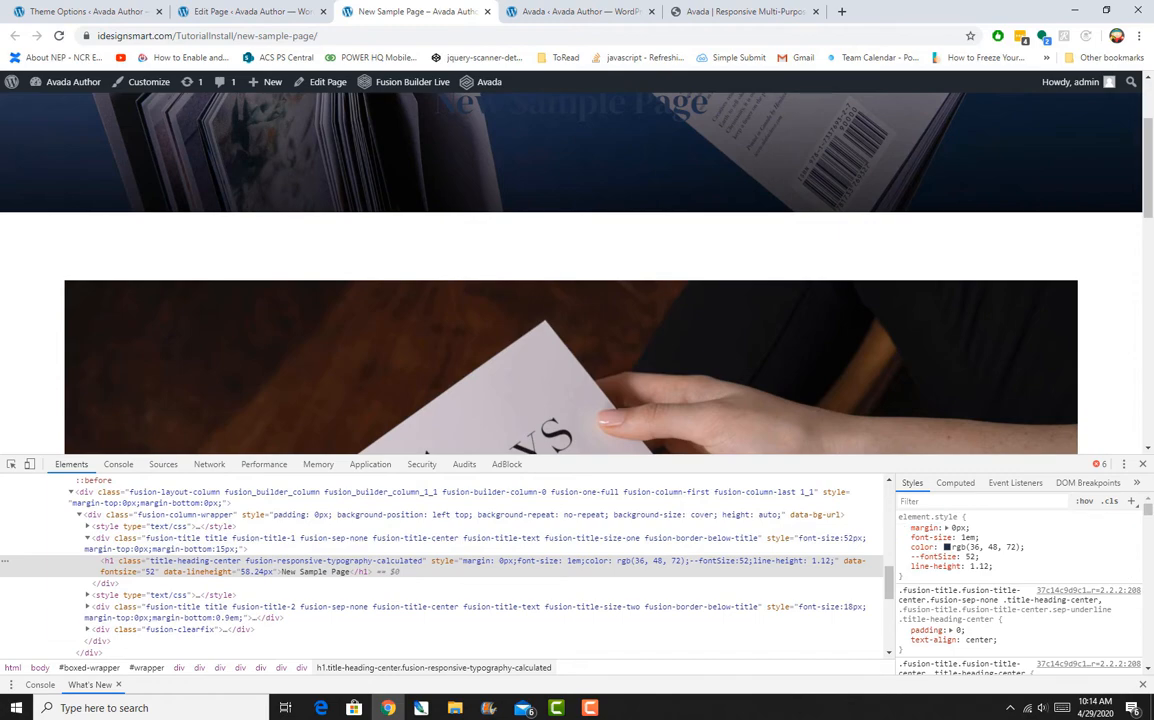
Sample #182234 from the title bar for the overridden h1 colour rule, copy the hex code and return to the page editor
scroll(1018, 580, "down", 5)
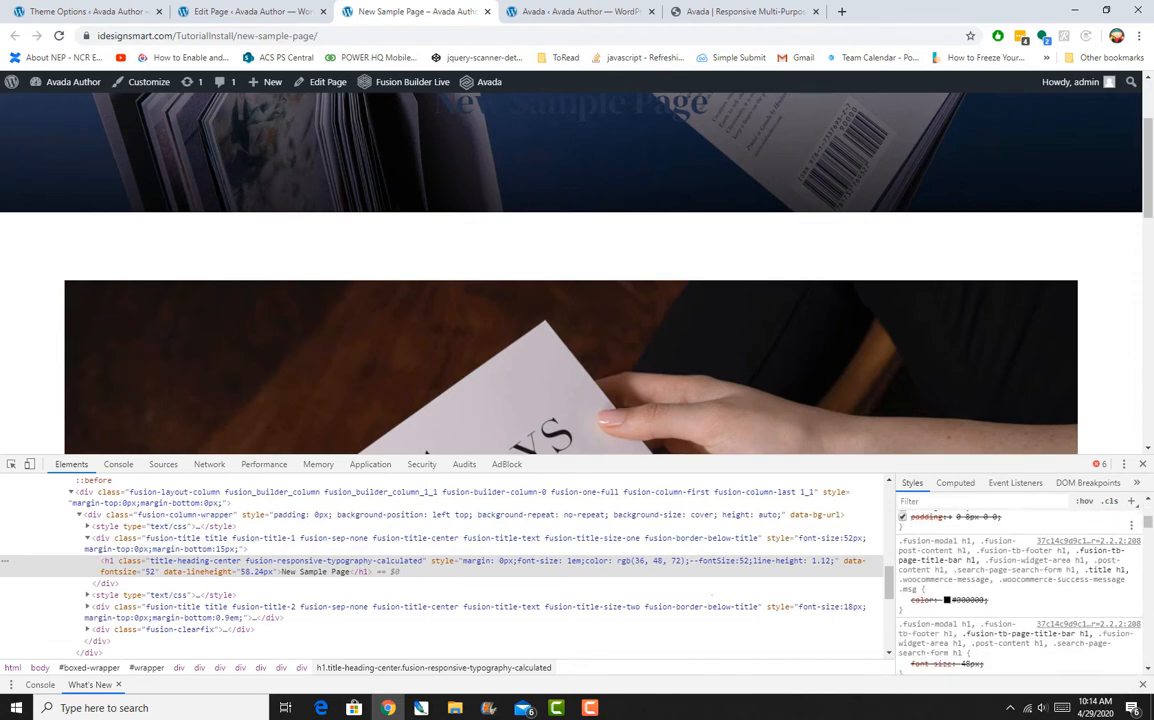
left_click(946, 585)
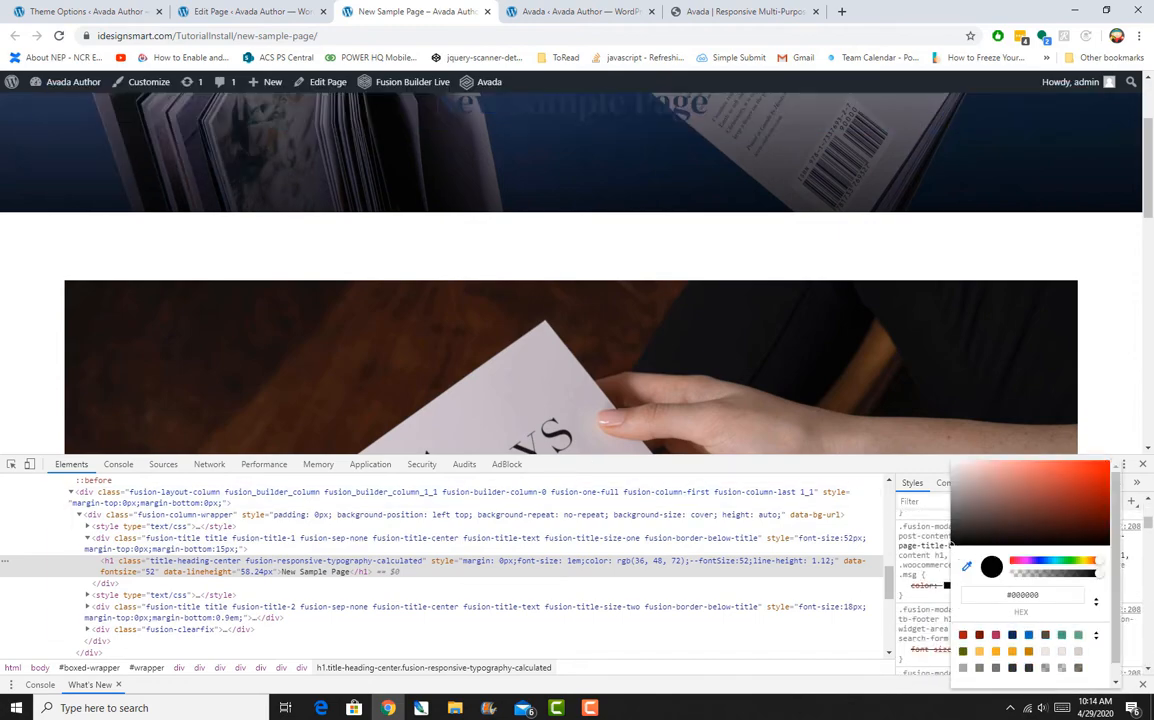
left_click(571, 103)
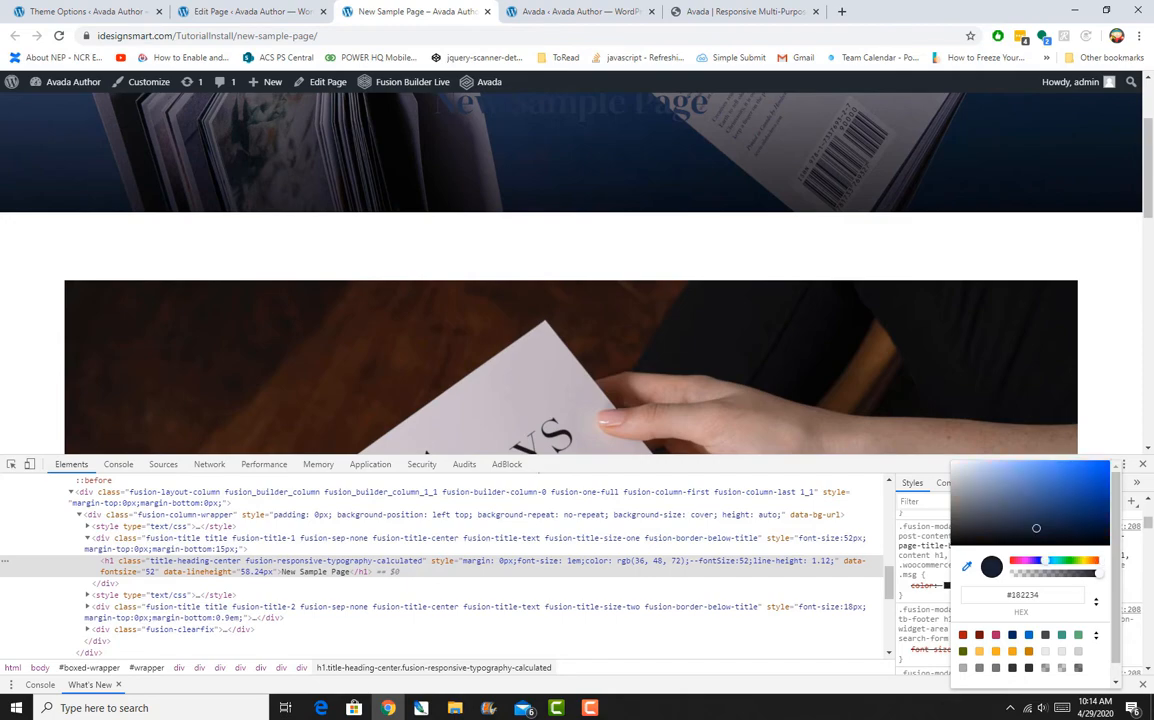
left_click(690, 569)
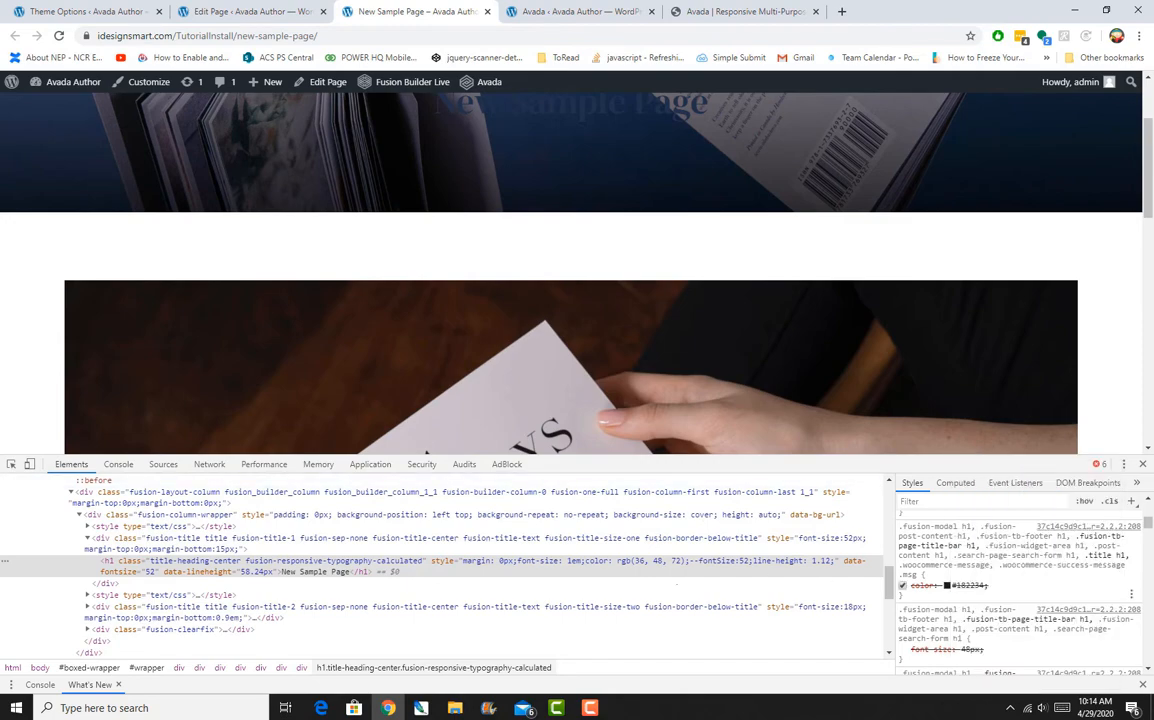
left_click(967, 586)
right_click(956, 586)
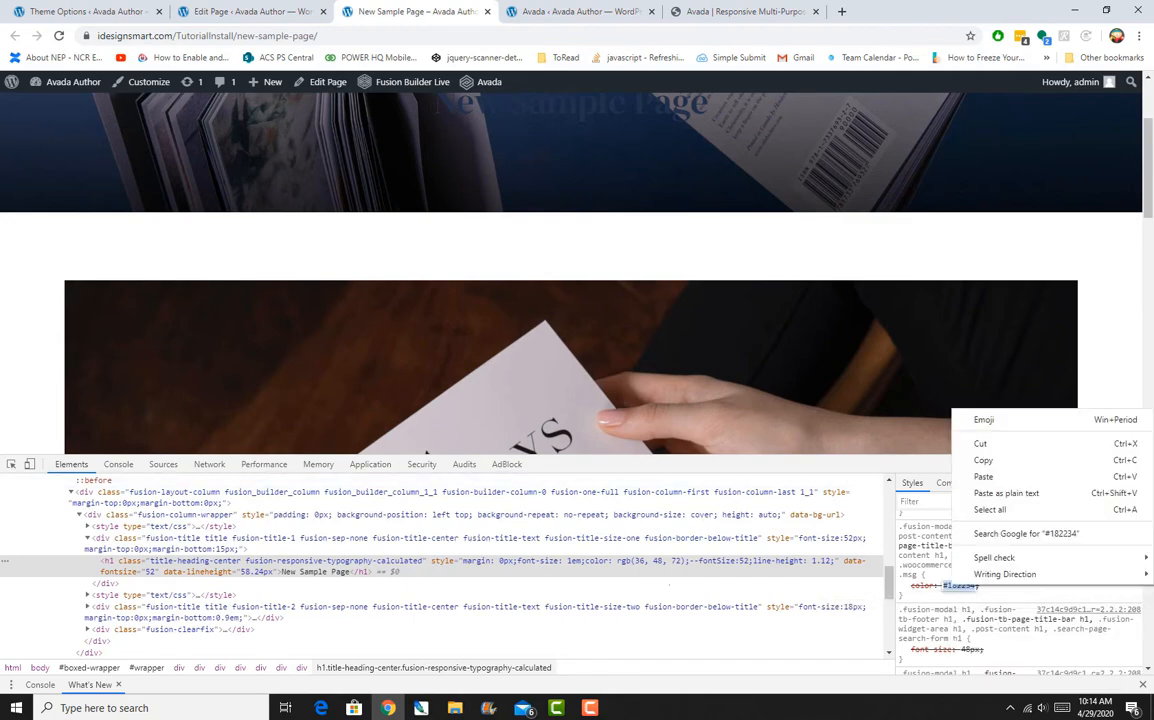
left_click(990, 458)
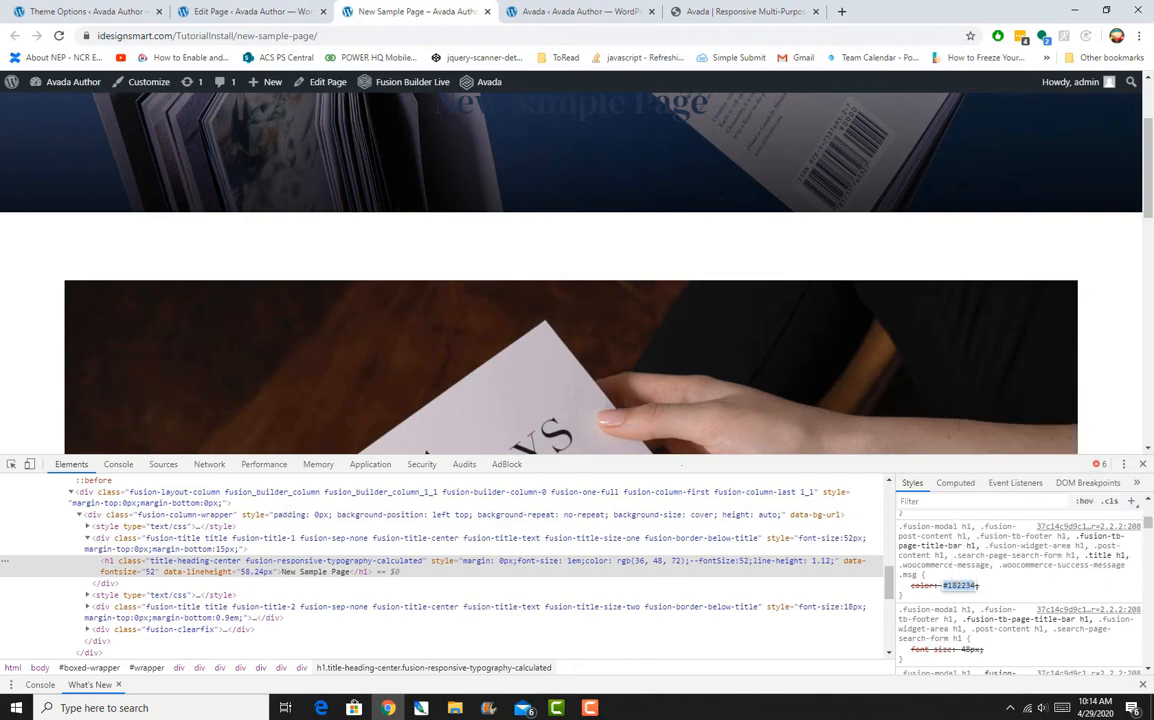
left_click(575, 11)
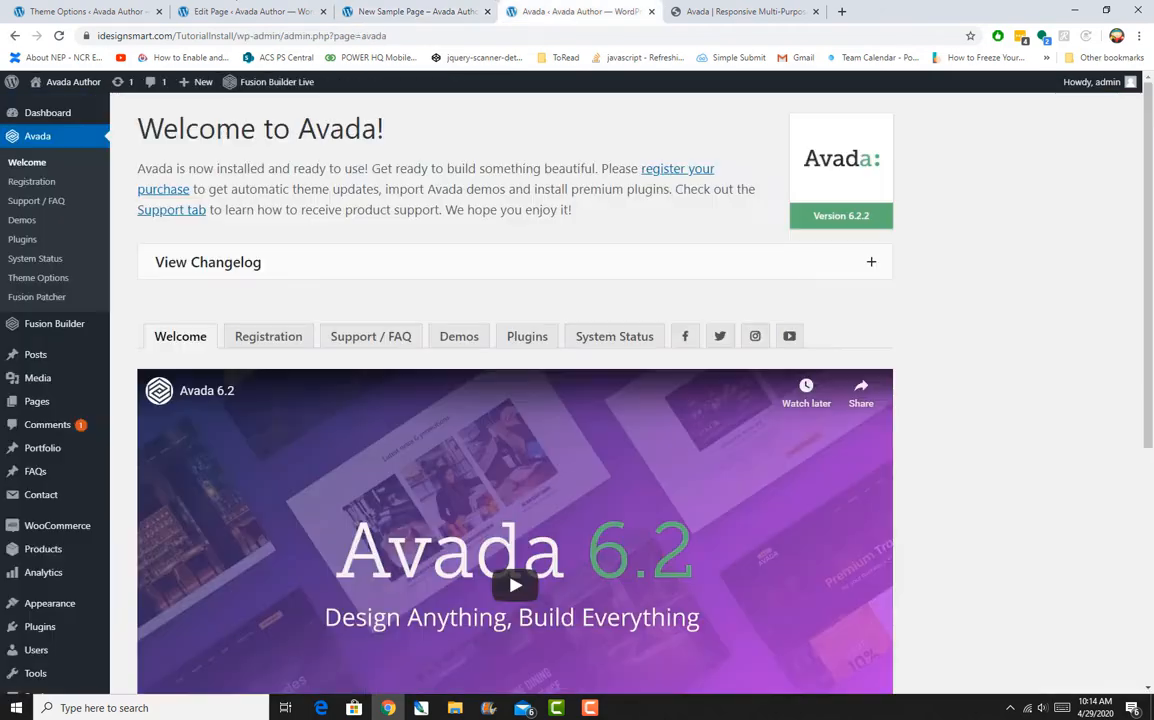
left_click(240, 11)
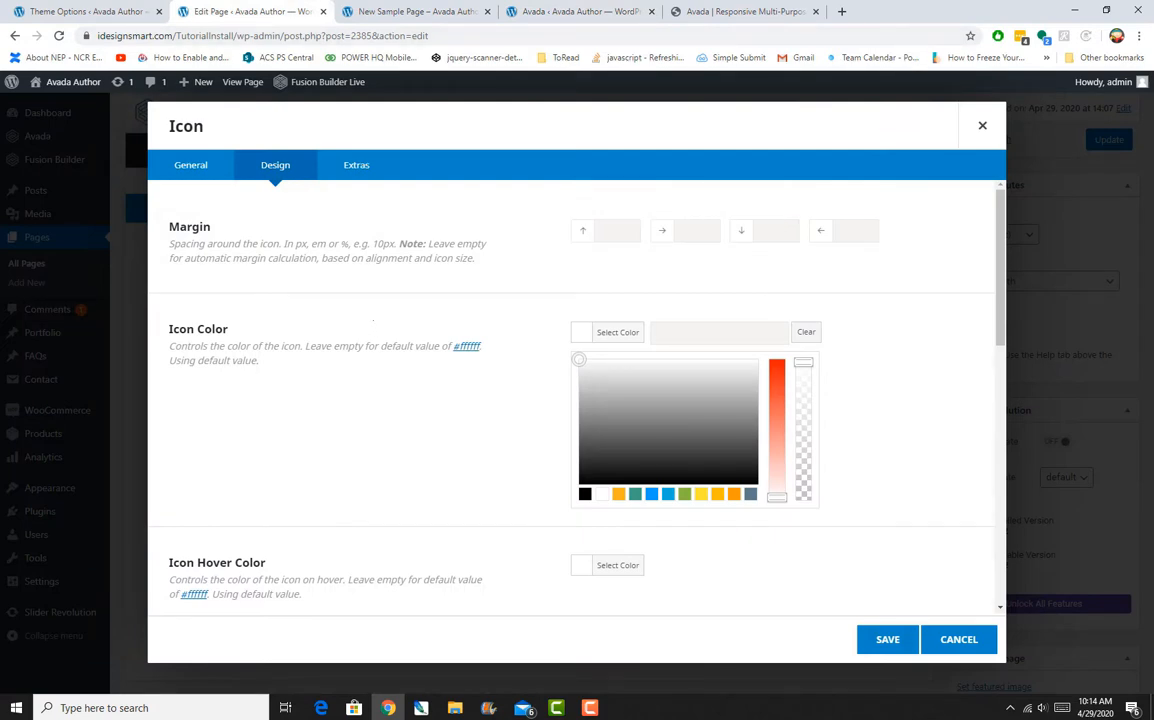
Set the Icon Color to #182234 and the Icon Hover Color to rgba(31,34,51,0.78)
key("ctrl+v")
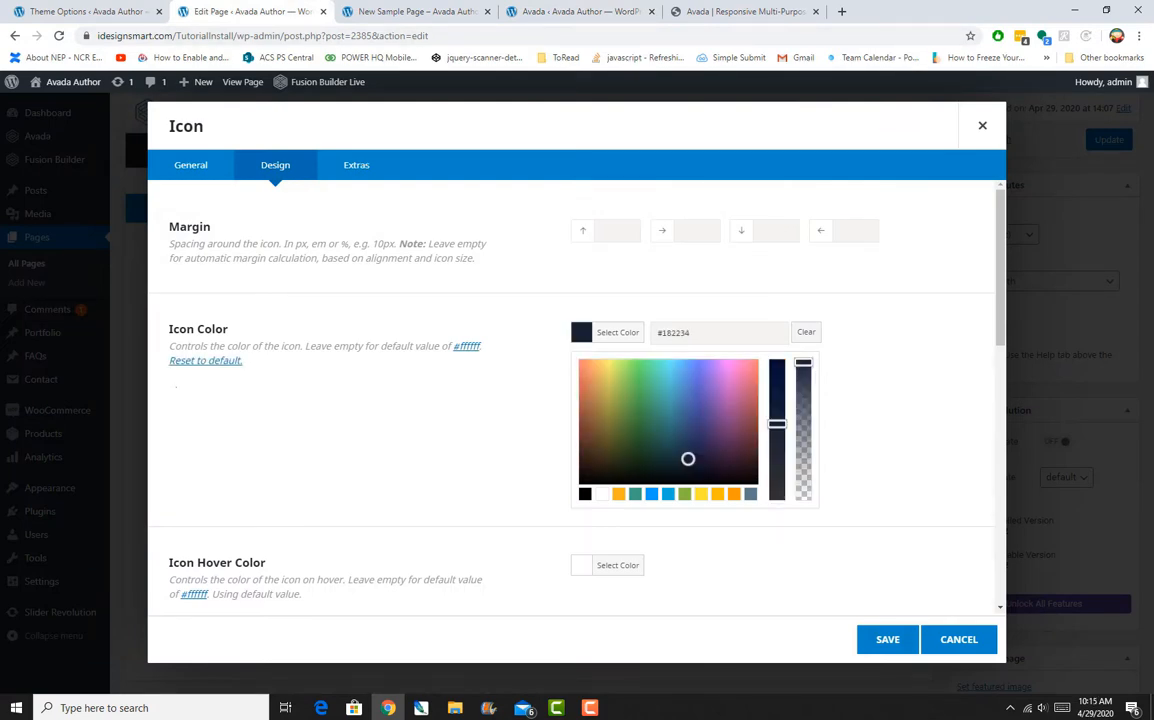
left_click(618, 332)
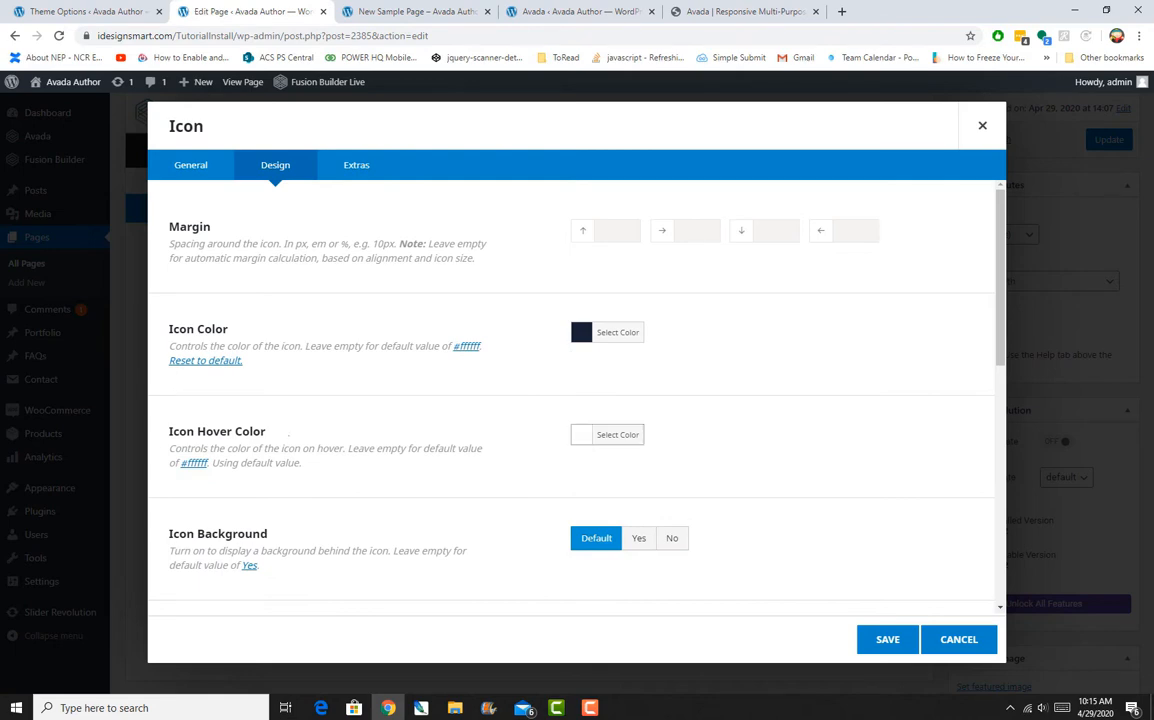
left_click(617, 434)
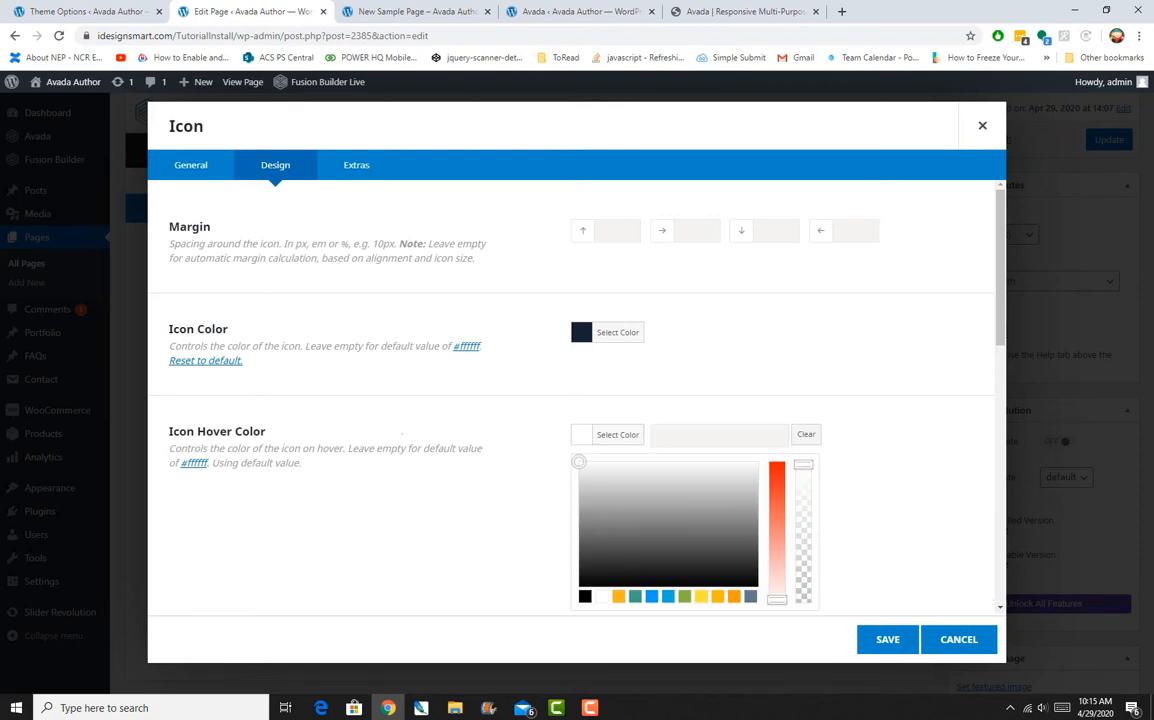
key("ctrl+v")
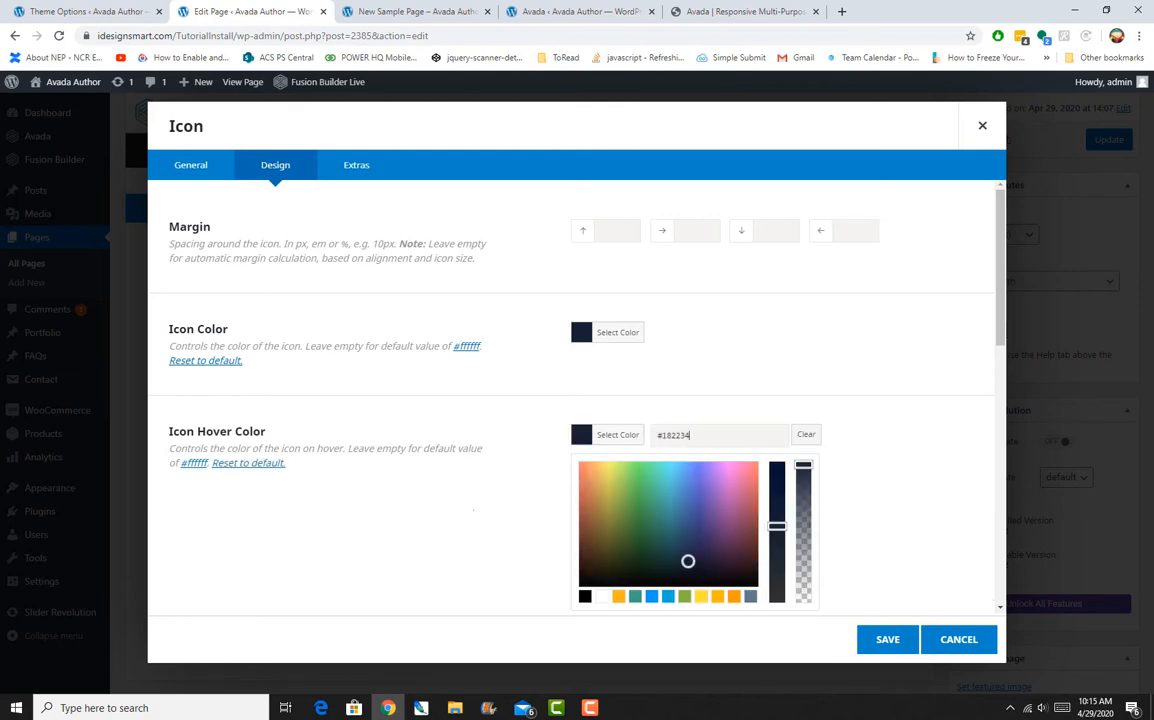
left_click_drag(777, 526, 777, 548)
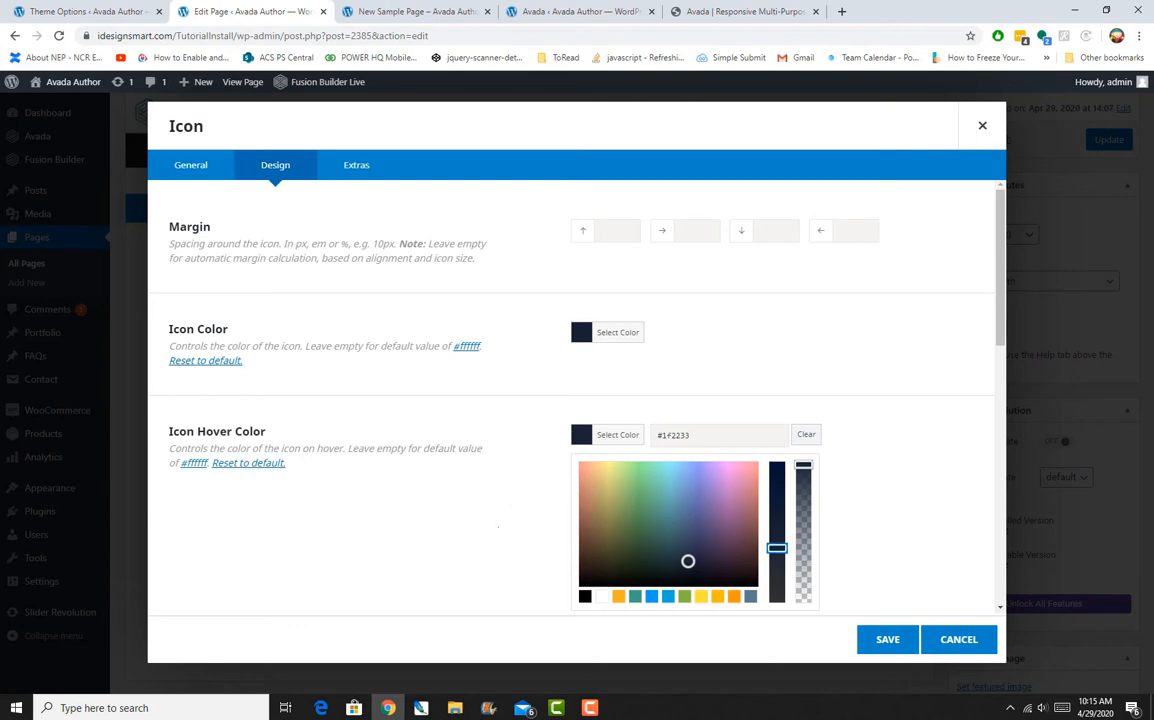
left_click_drag(803, 465, 803, 494)
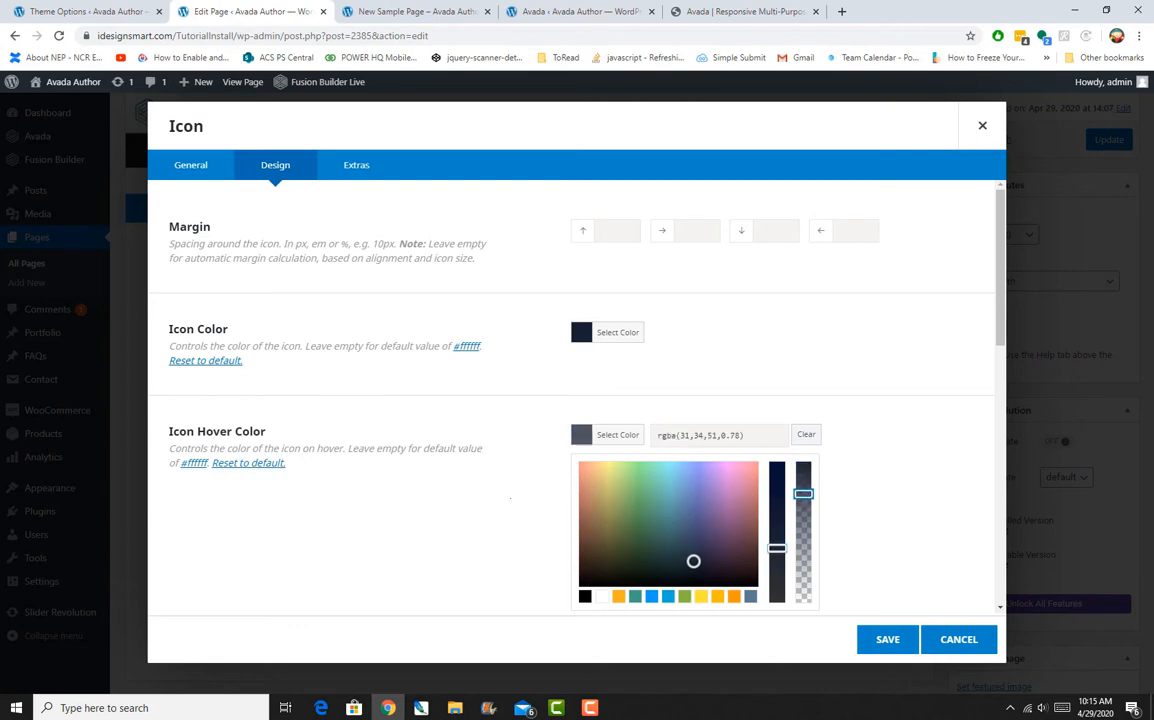
left_click(518, 477)
Make the Icon Background Border Color fully transparent, rgba(51,51,51,0), and save the icon element
scroll(517, 475, "down", 3)
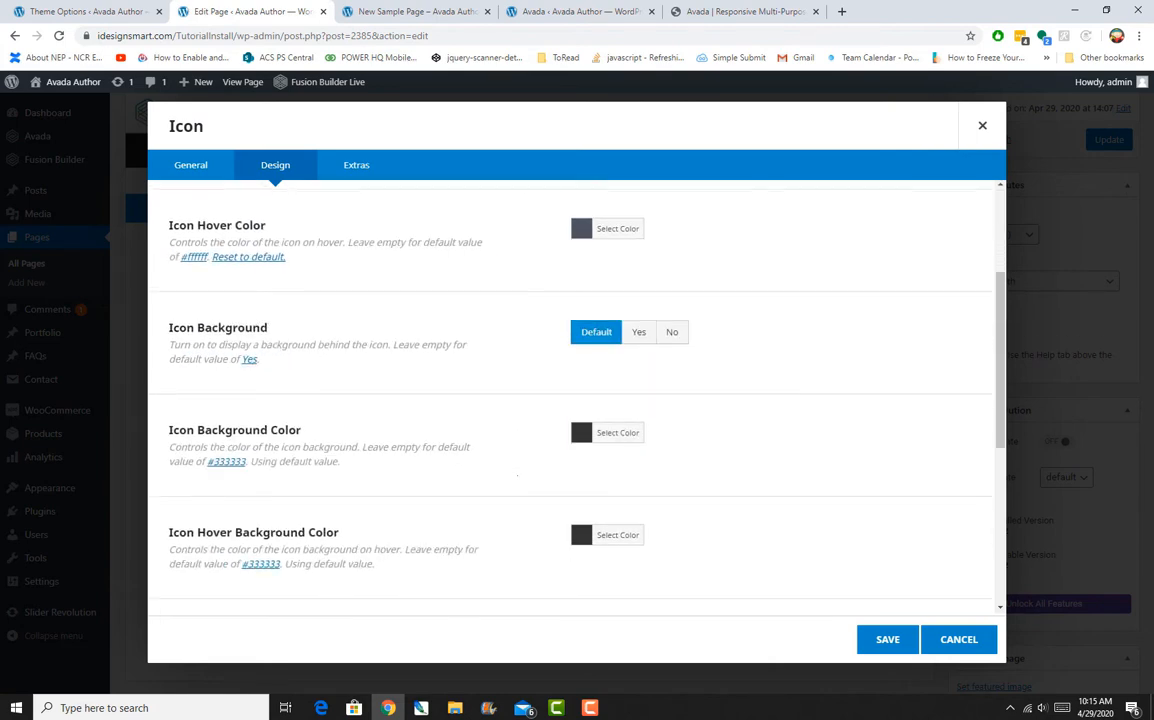
scroll(517, 475, "down", 2)
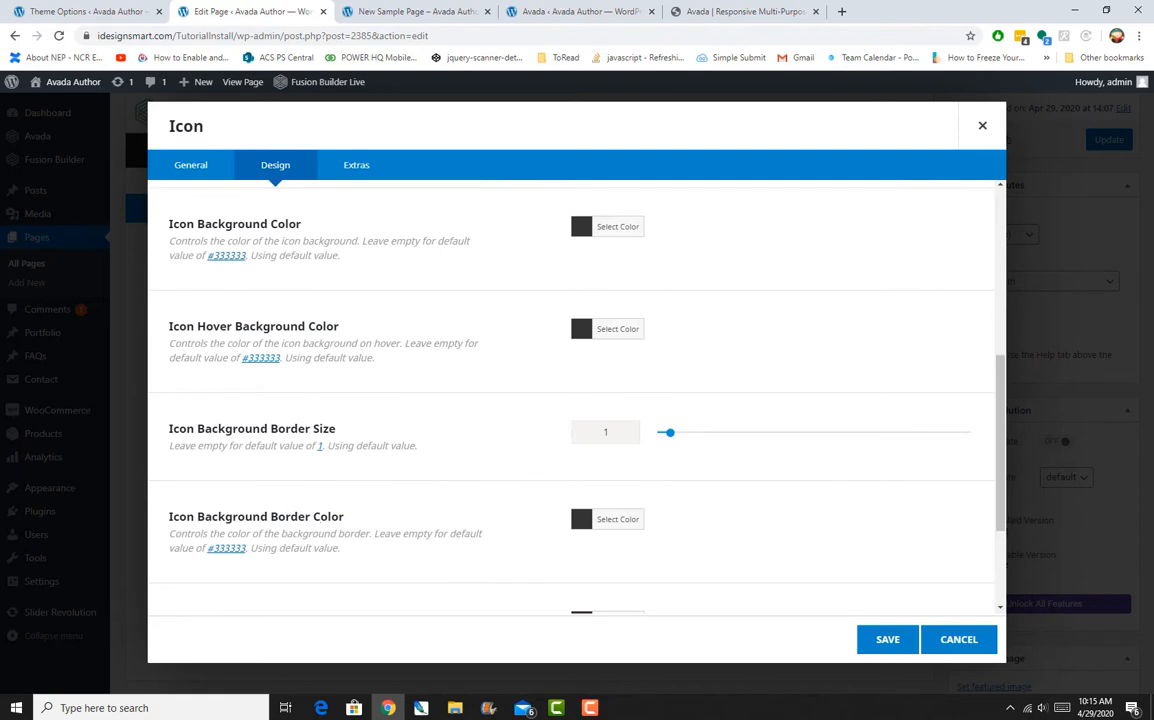
left_click(605, 519)
scroll(568, 491, "down", 3)
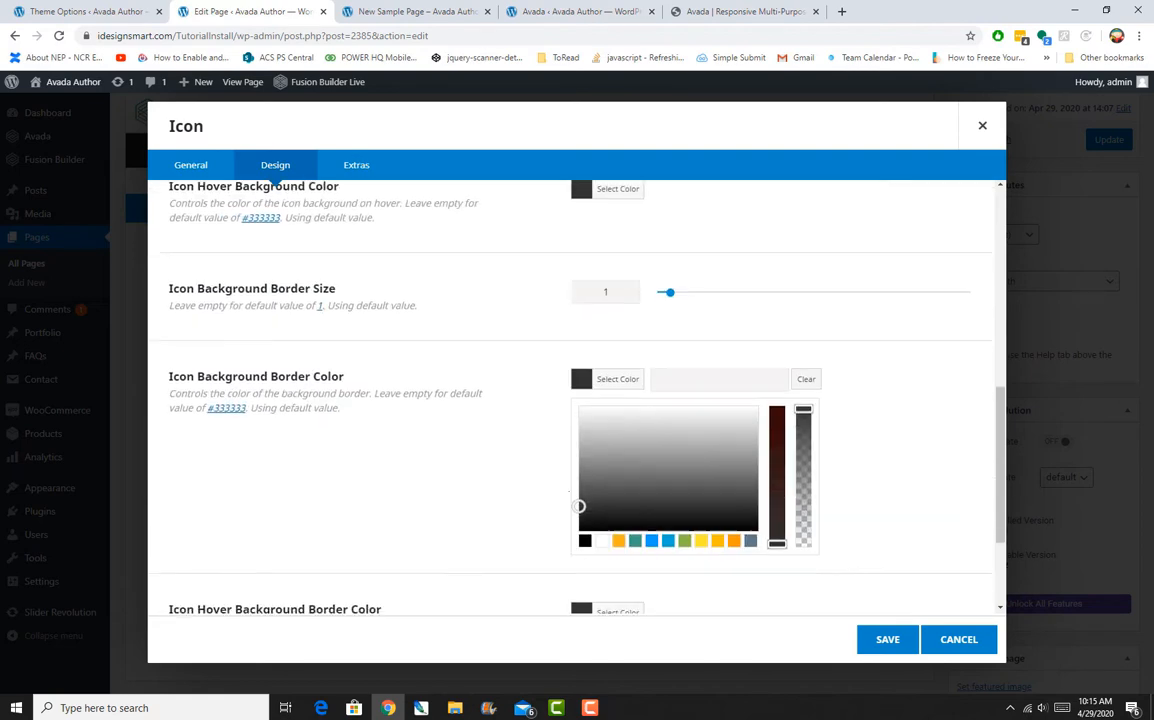
left_click_drag(803, 343, 804, 480)
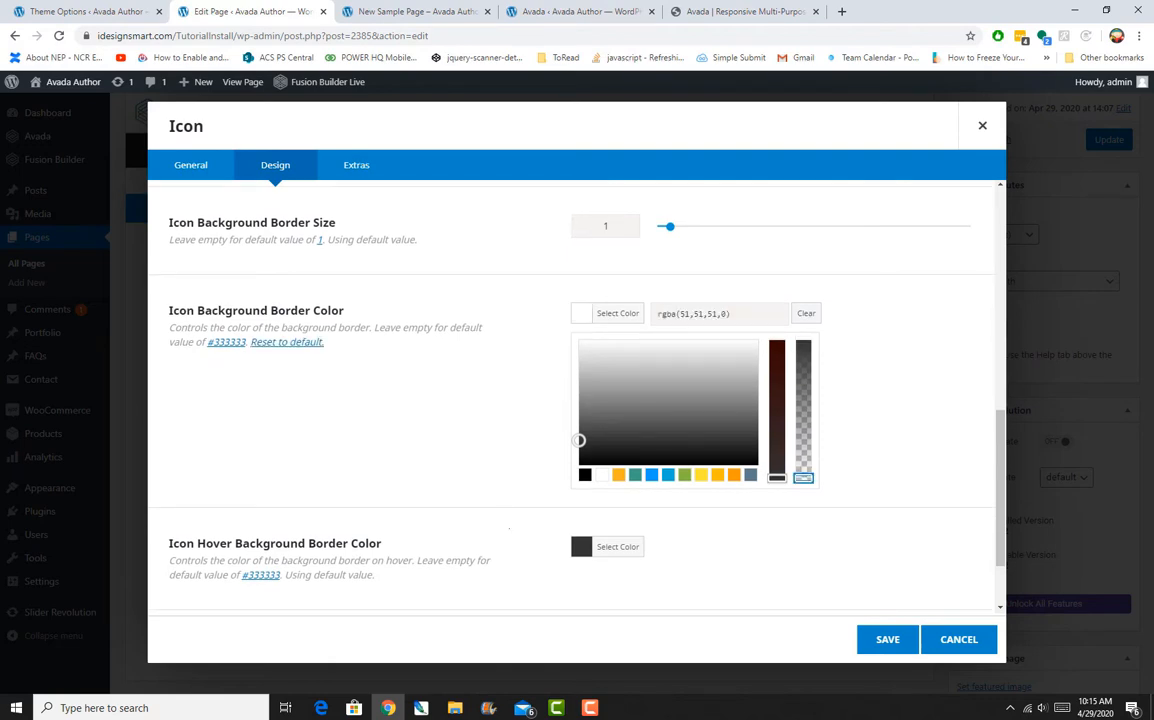
left_click(509, 528)
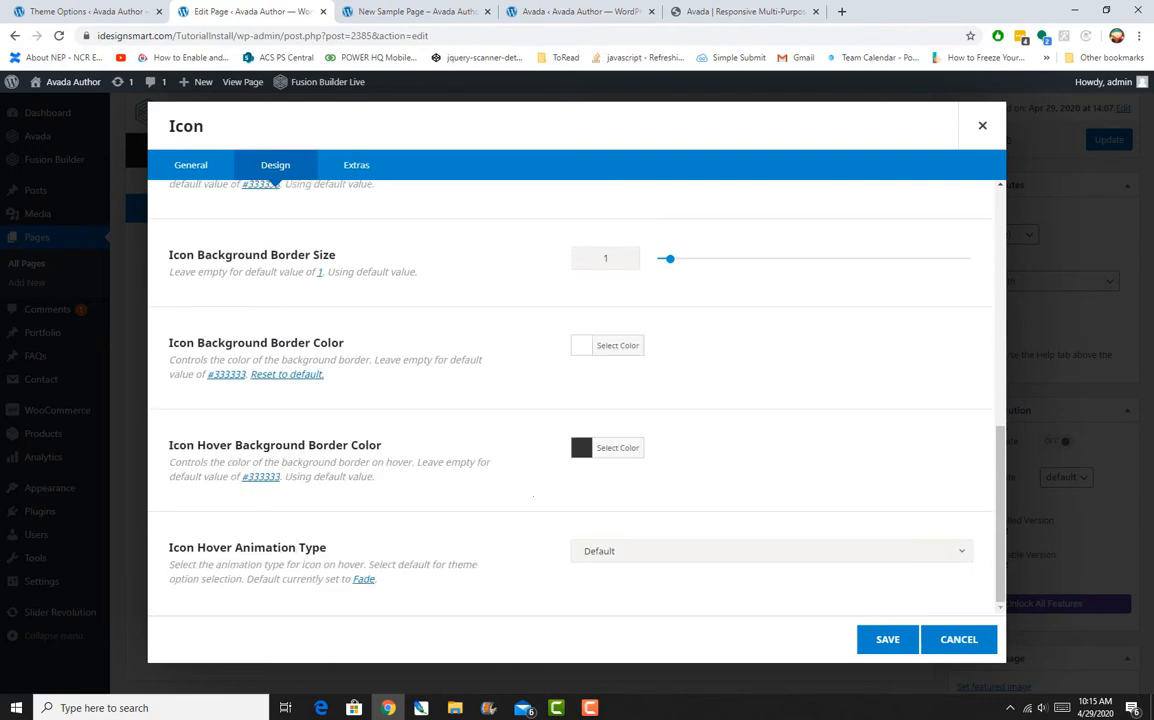
left_click(887, 639)
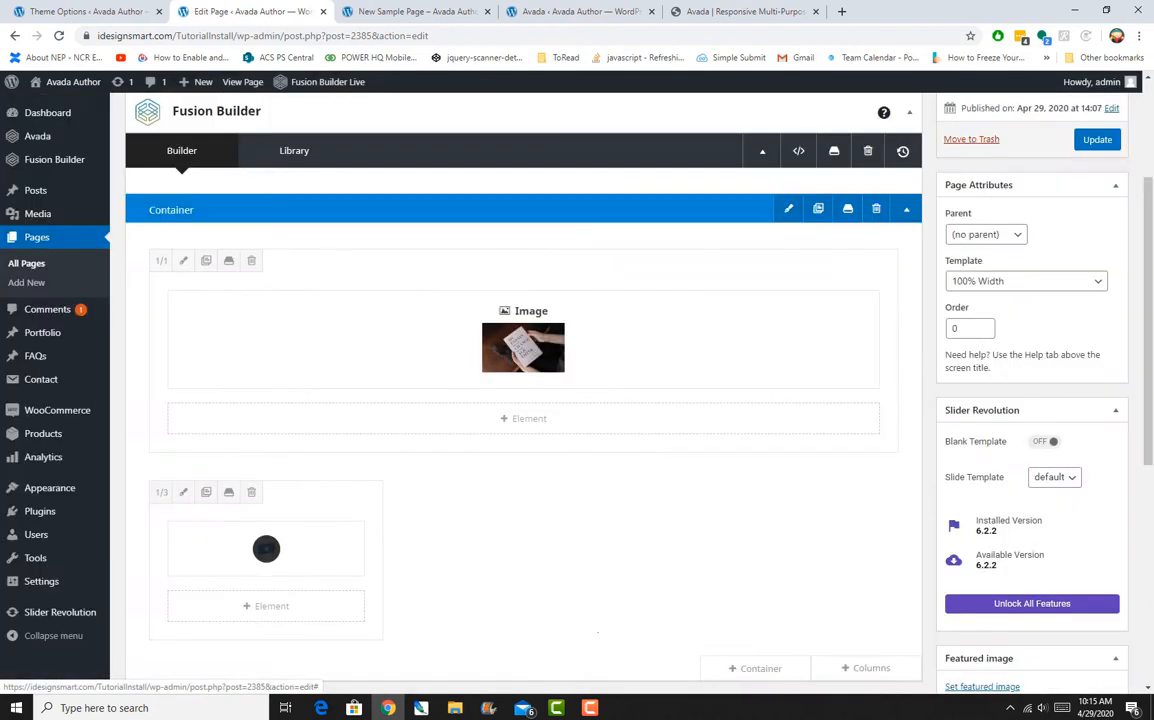
Reopen the icon element's design settings, make the Icon Background Color fully transparent and save the element
mouse_move(277, 549)
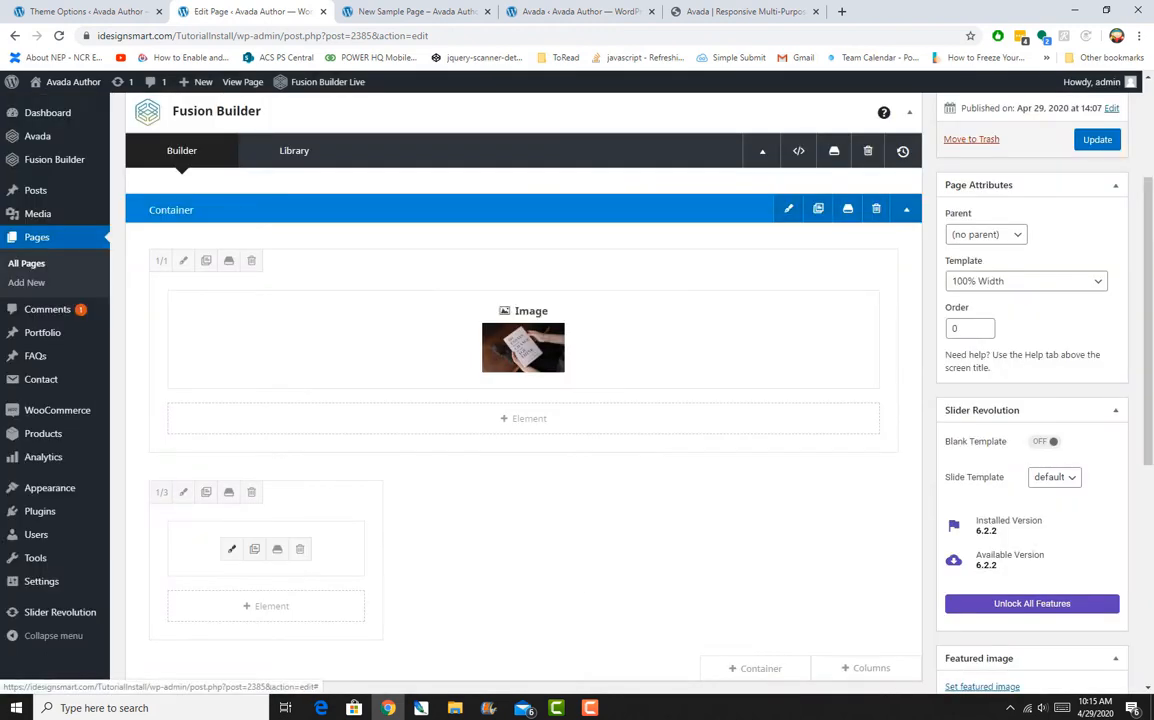
left_click(231, 549)
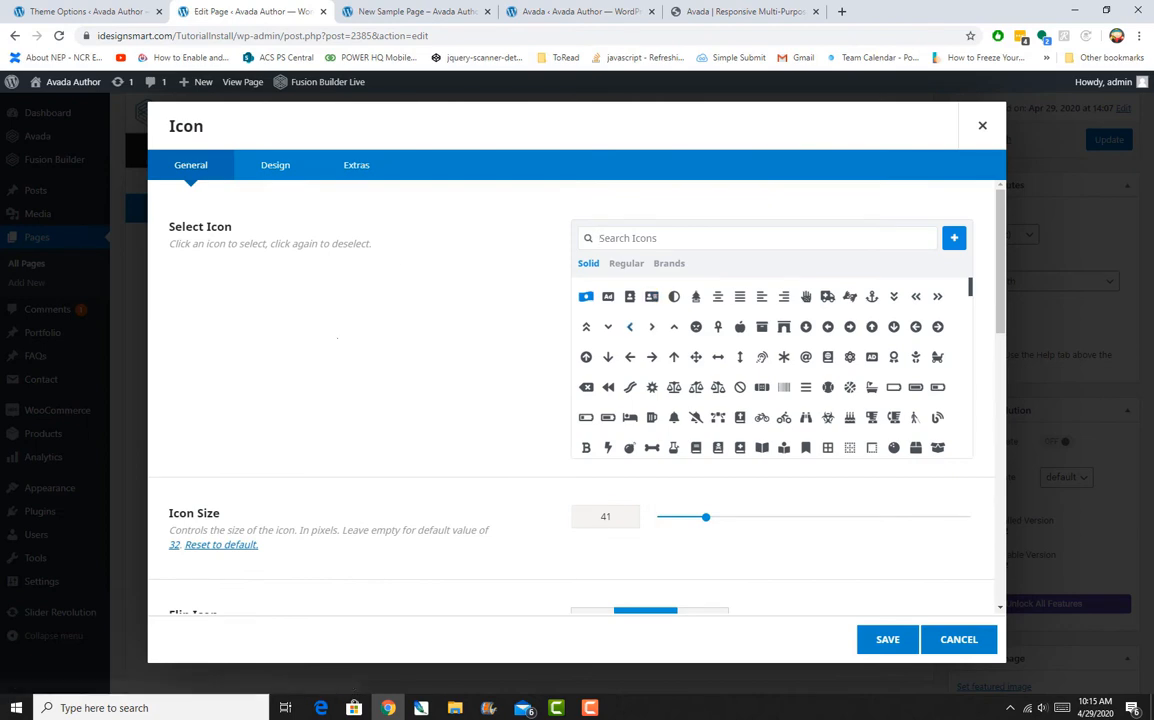
scroll(570, 400, "down", 3)
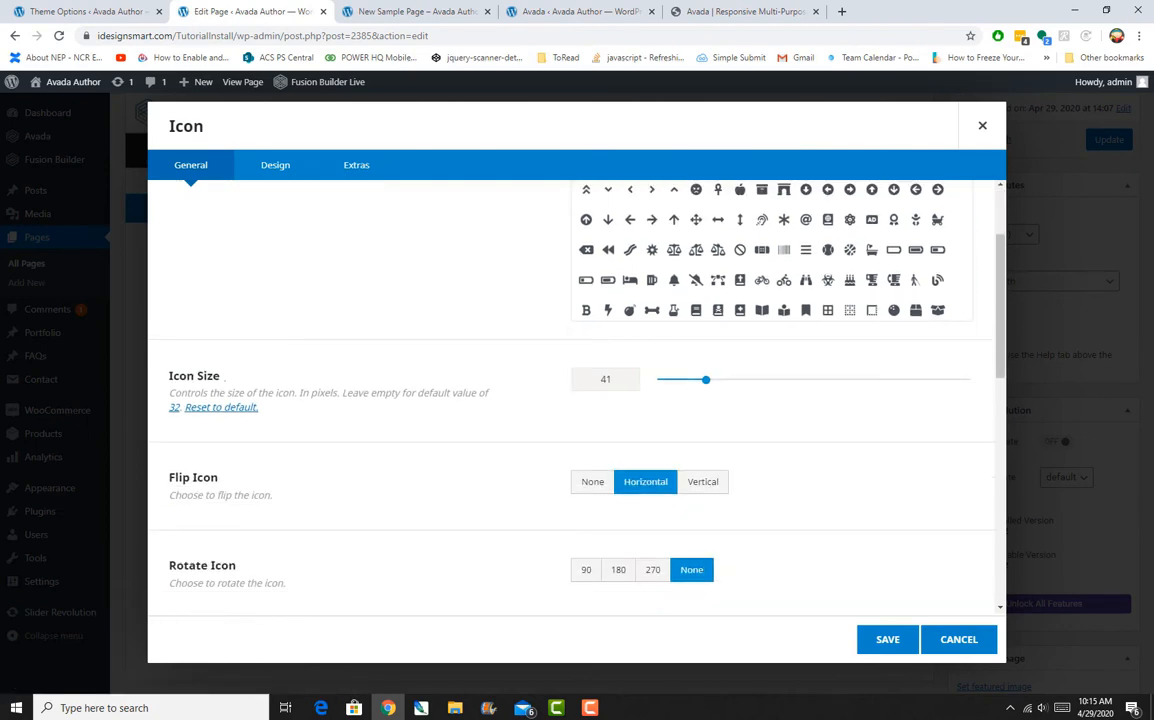
scroll(224, 378, "down", 3)
scroll(570, 400, "down", 3)
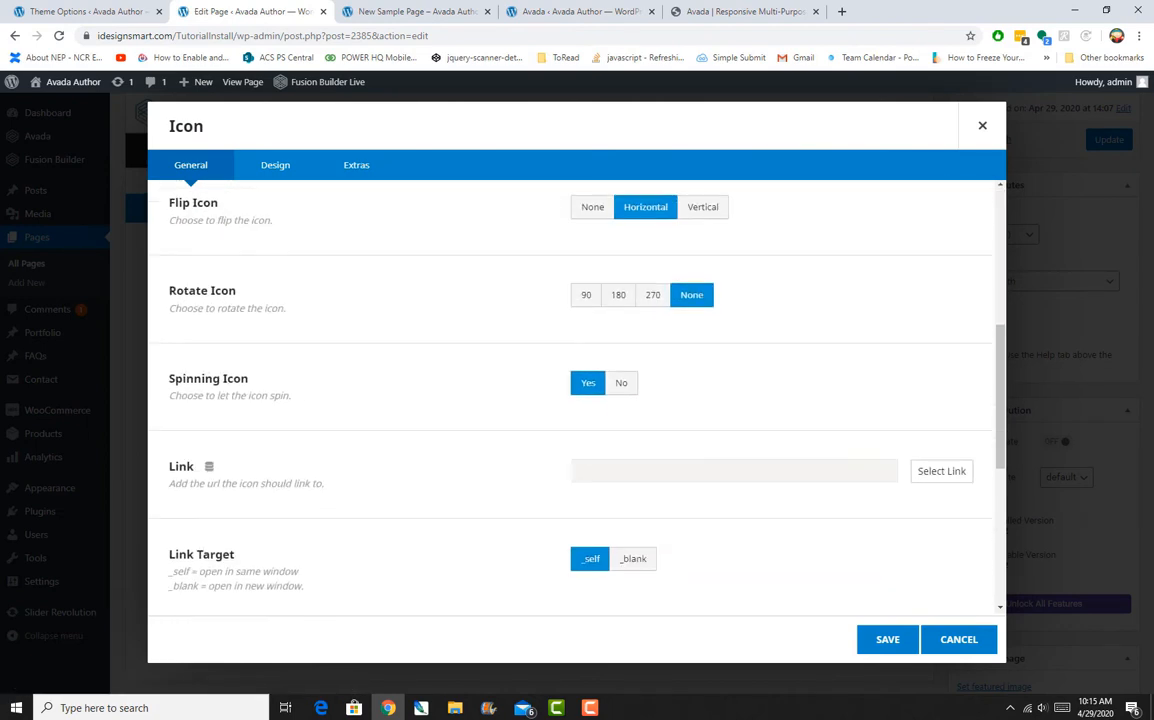
left_click(275, 165)
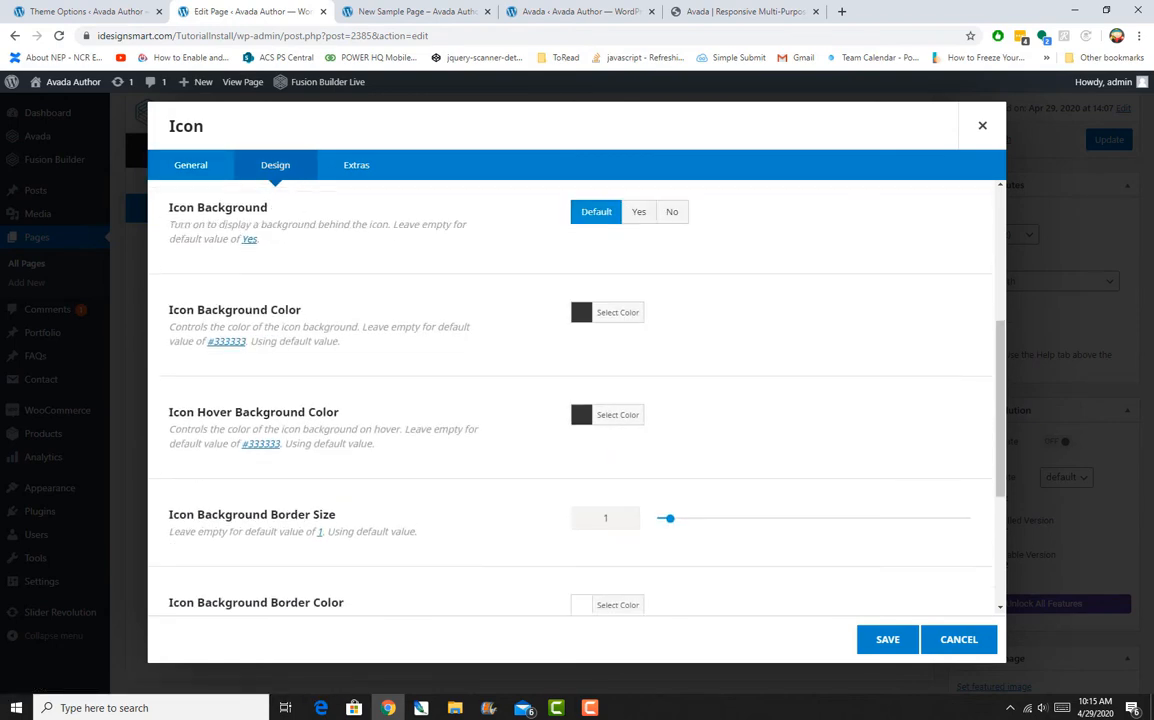
scroll(570, 400, "up", 7)
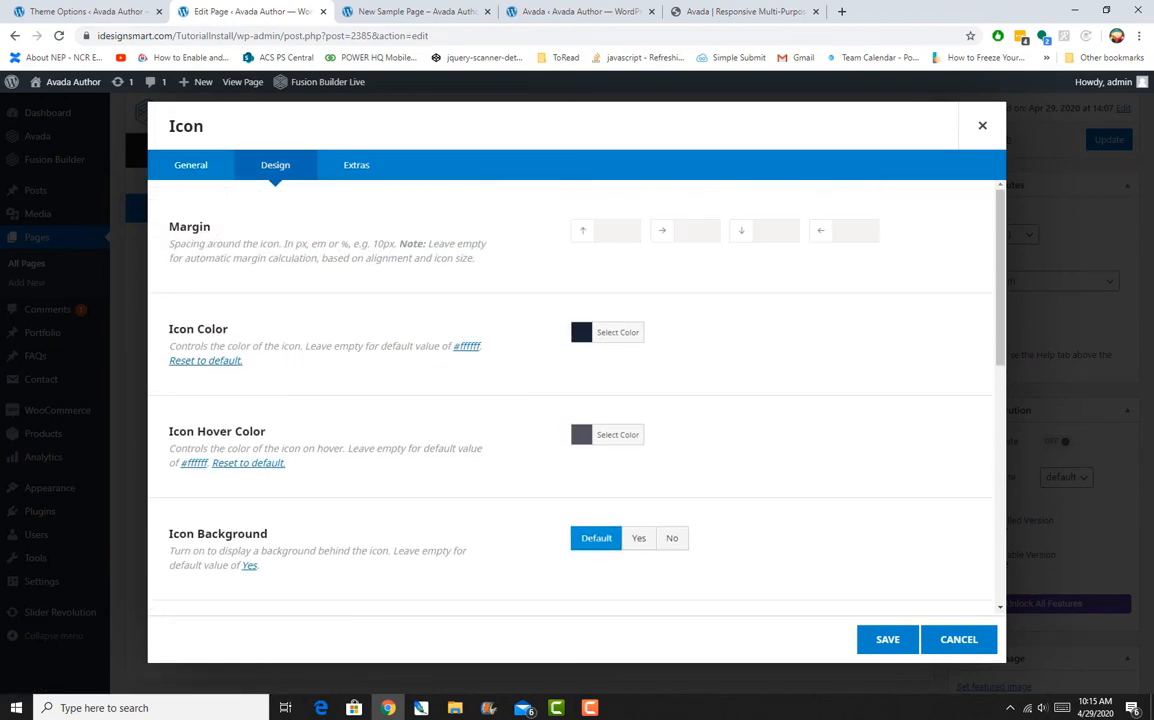
scroll(570, 400, "down", 7)
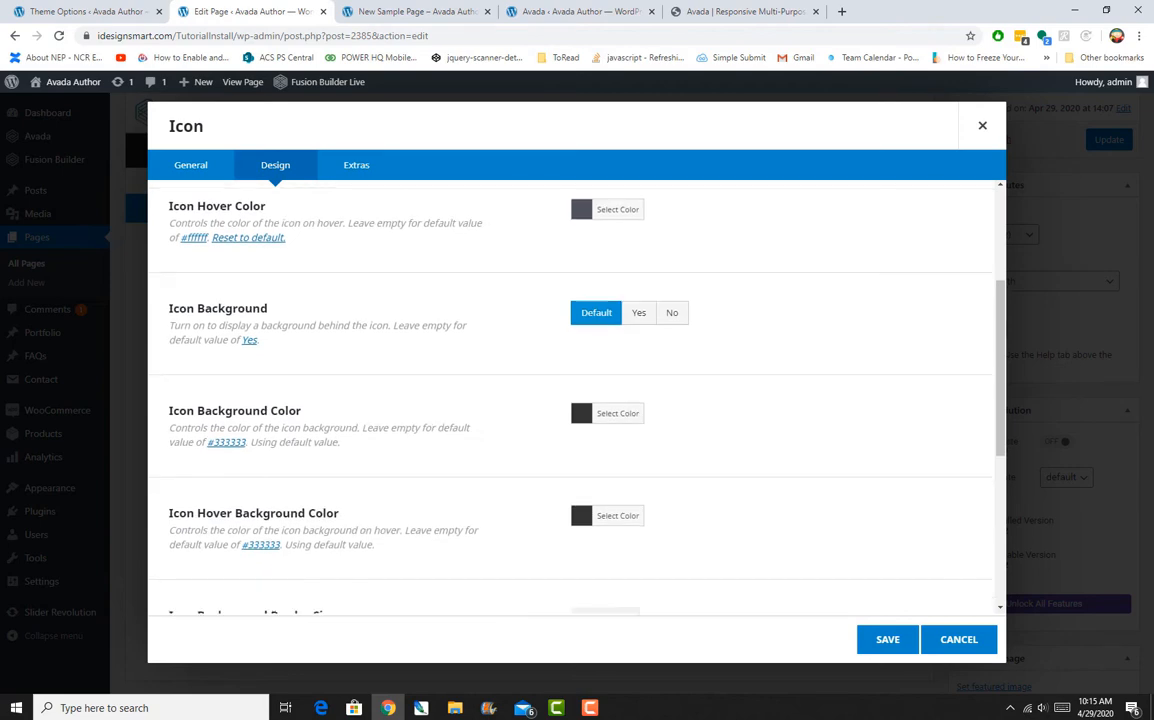
scroll(268, 184, "down", 5)
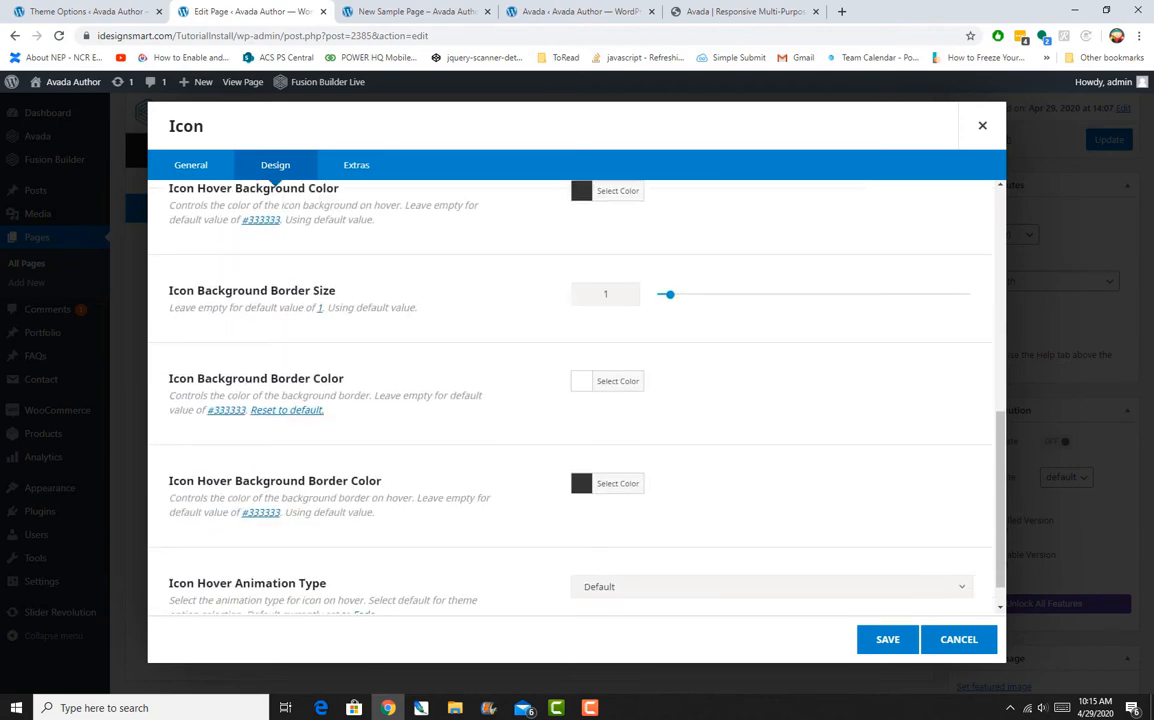
scroll(268, 184, "up", 6)
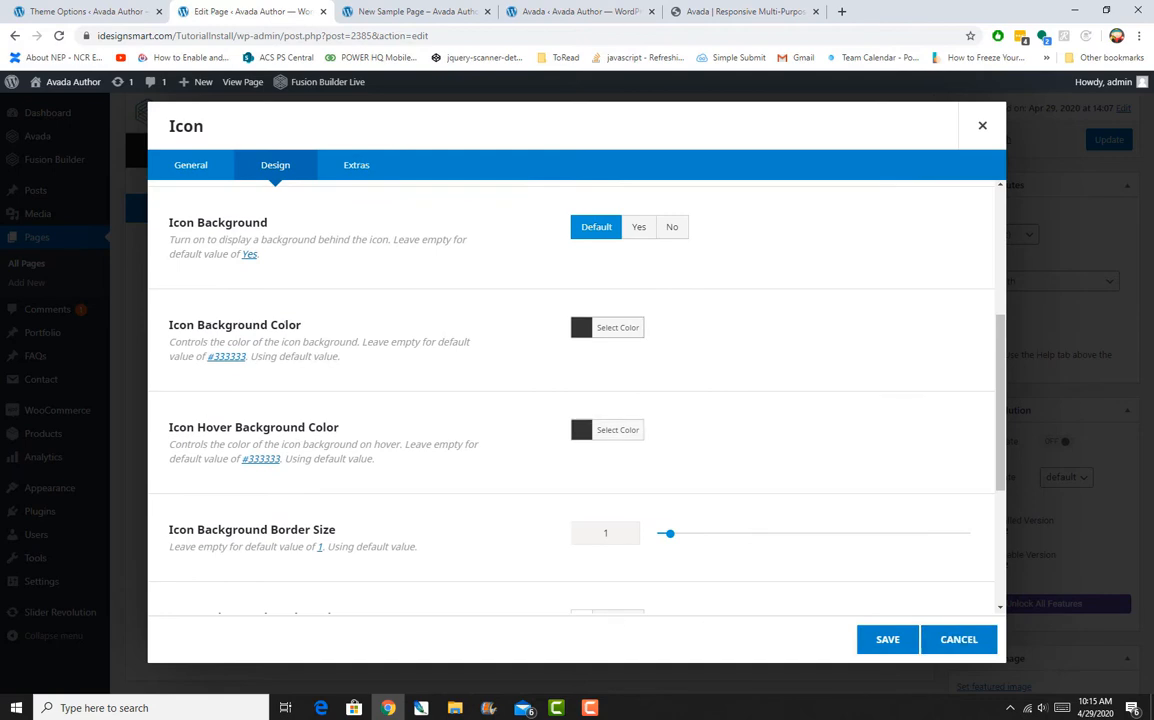
left_click(610, 327)
left_click_drag(804, 357, 804, 494)
left_click(884, 477)
left_click(887, 639)
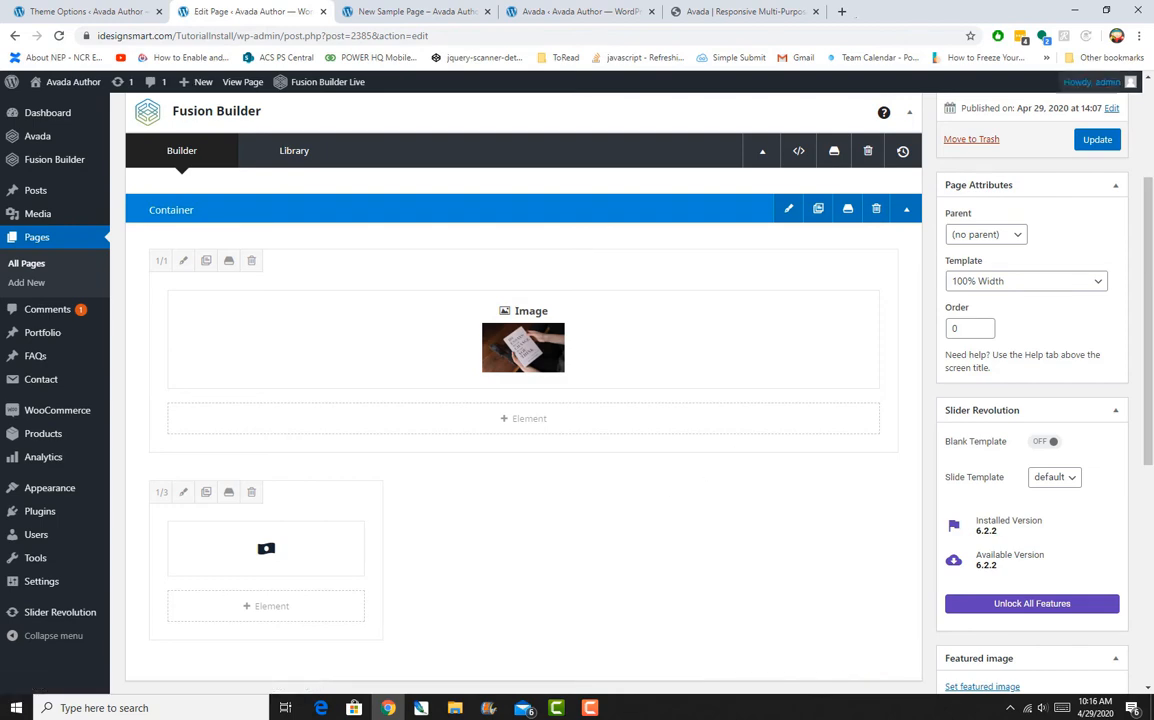
Update the page, then close the developer tools on the published page and reload it to check the icon below the image
left_click(1097, 139)
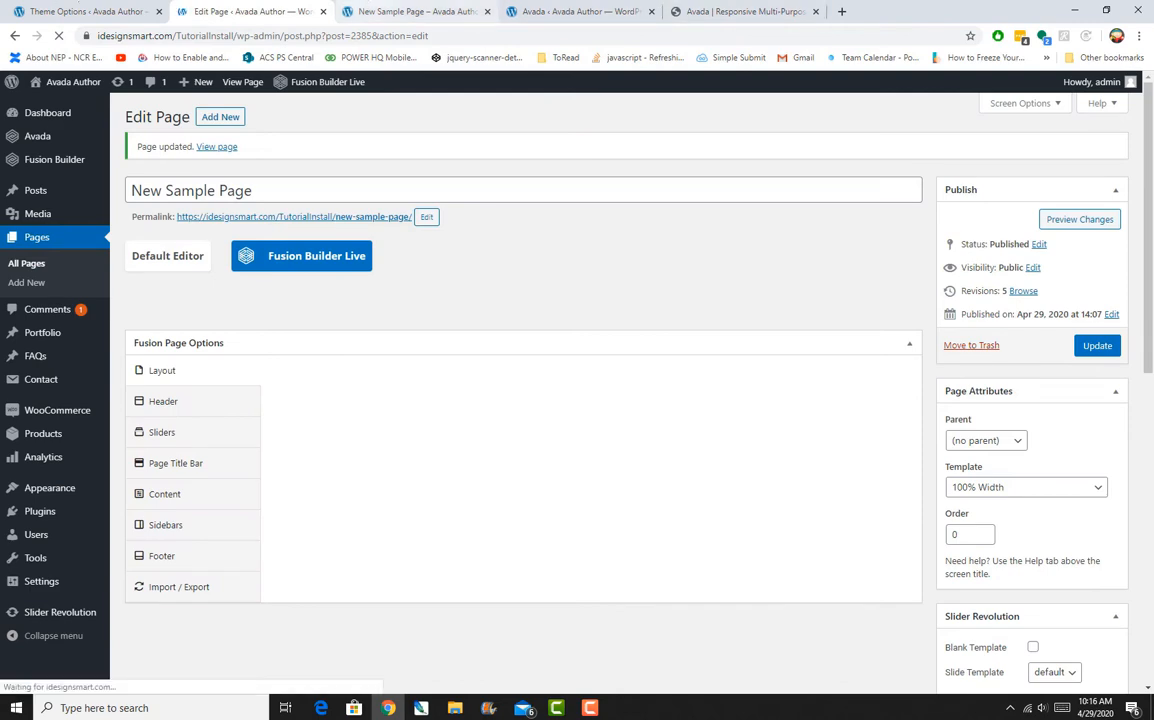
left_click(415, 11)
scroll(570, 270, "down", 2)
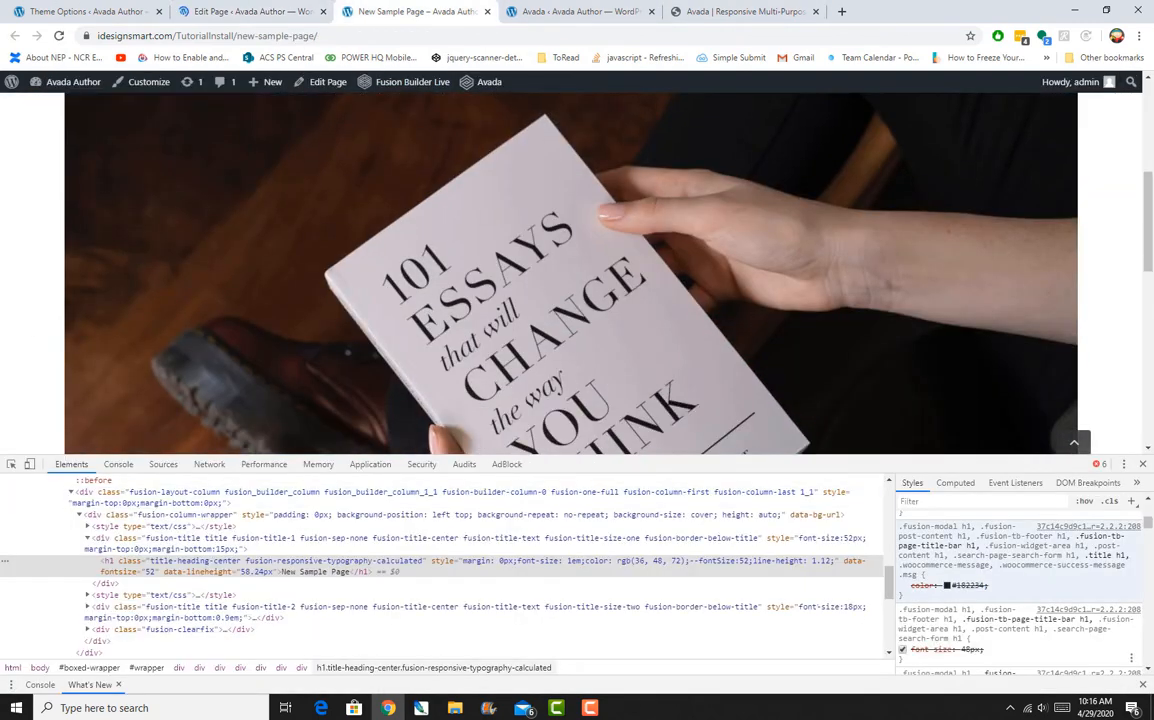
key("F12")
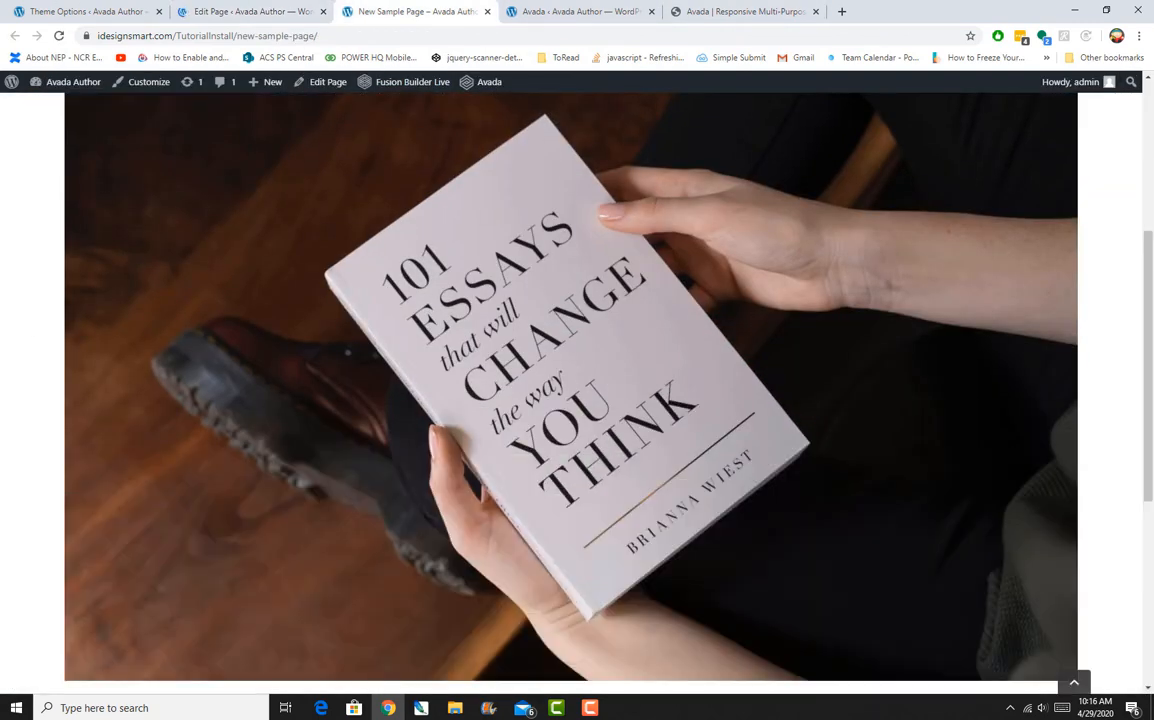
key("F5")
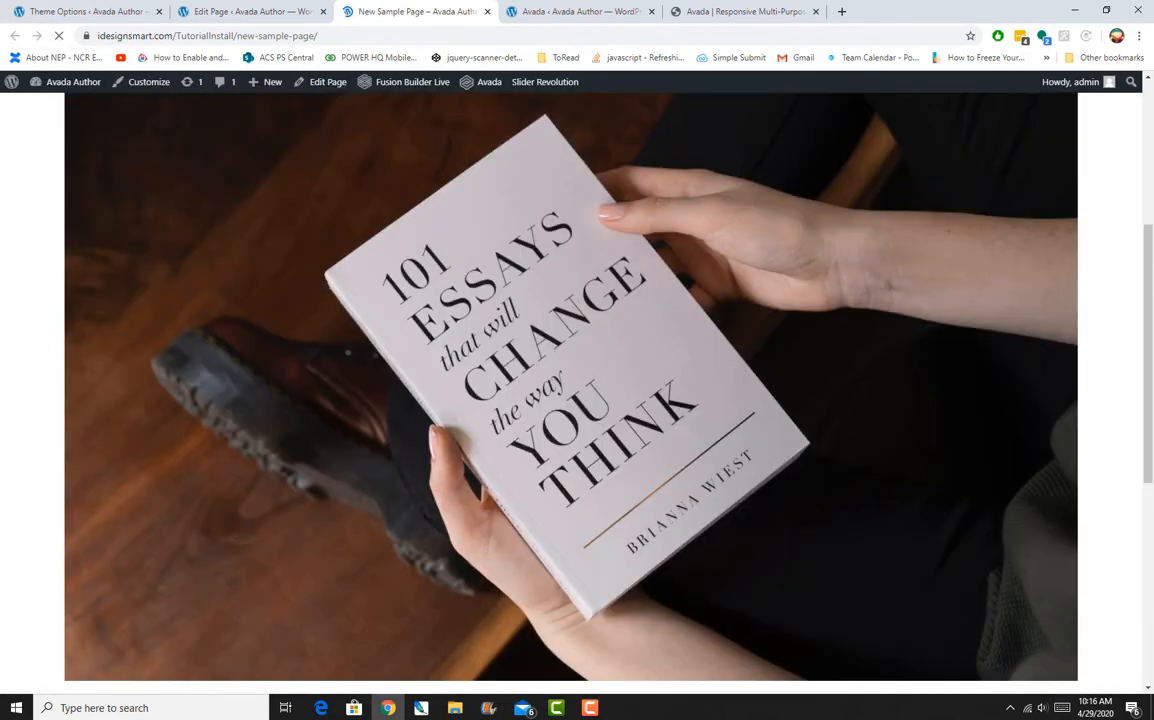
scroll(571, 390, "down", 4)
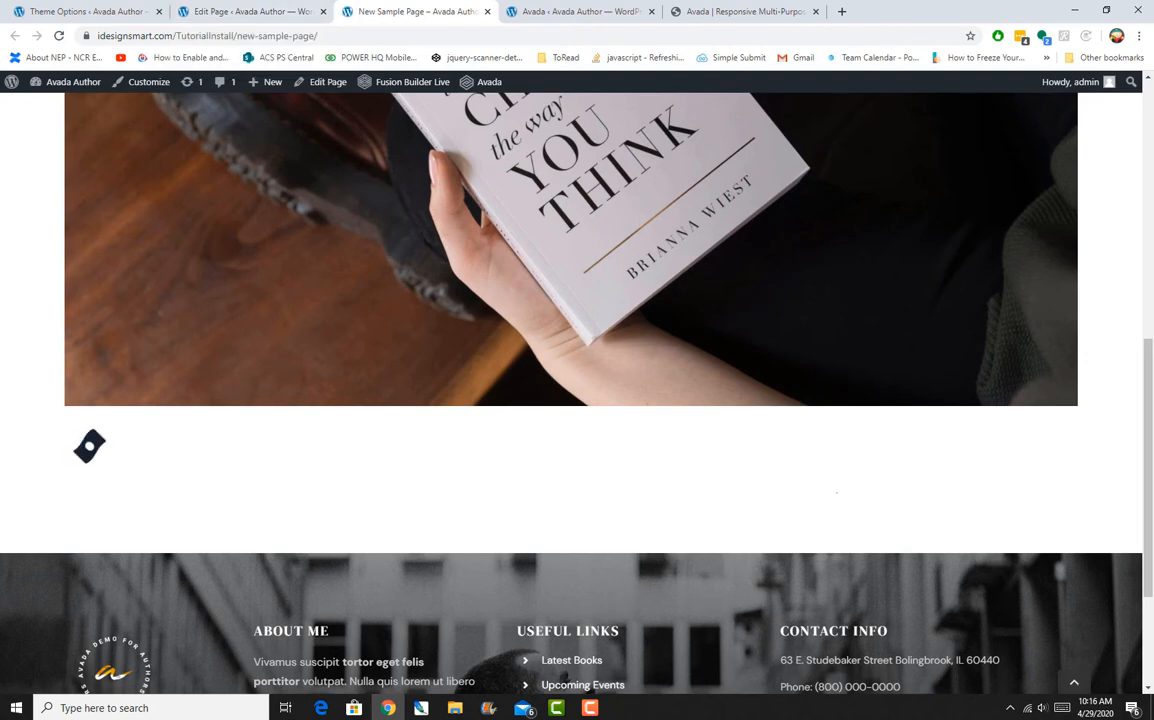
Return to the page editor and delete the icon element from the 1/3 column
left_click(250, 11)
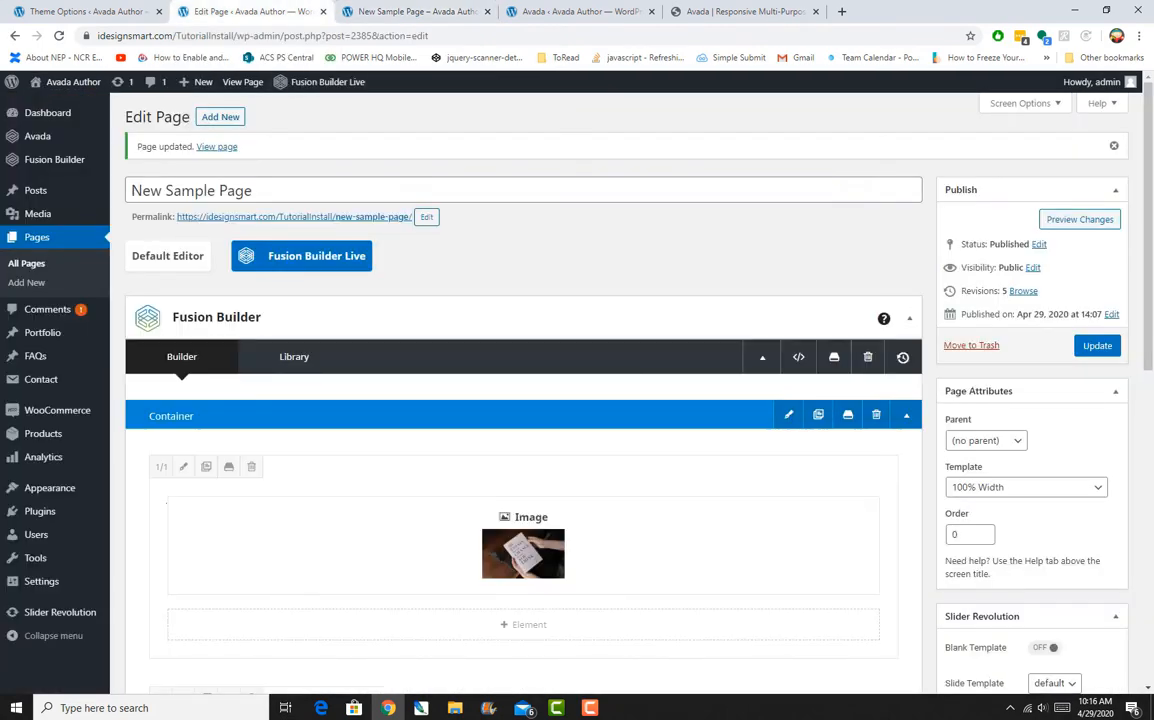
scroll(523, 400, "down", 3)
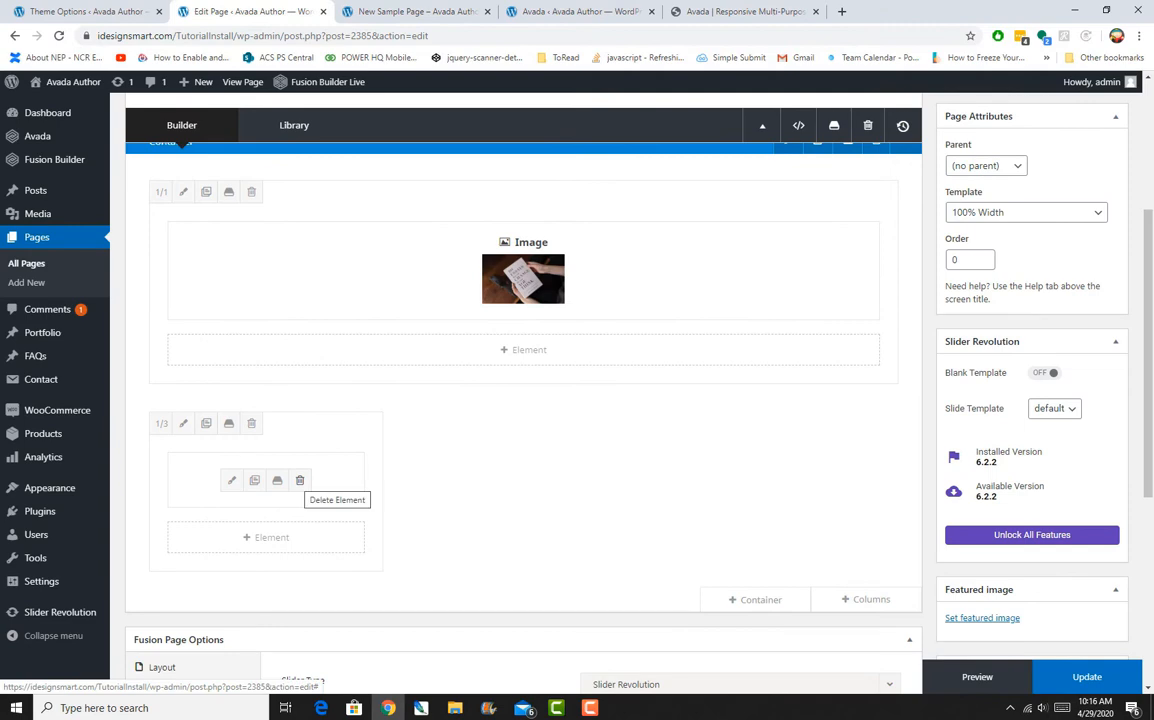
left_click(299, 480)
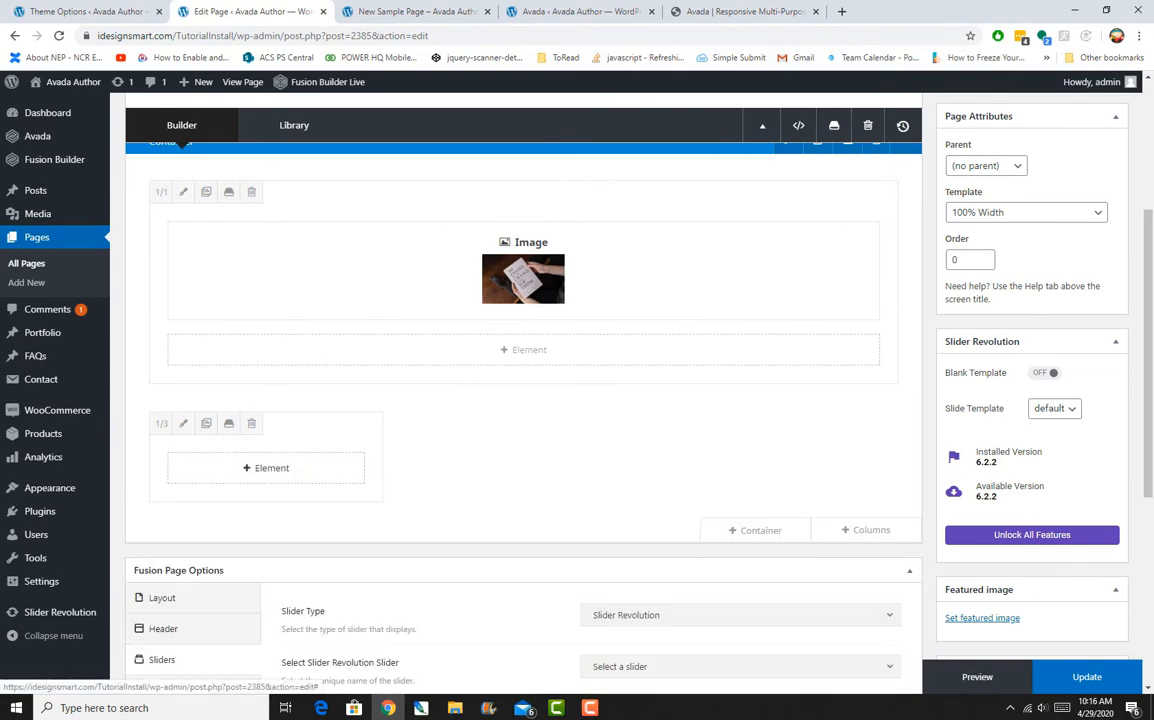
Add an Image element to the empty 1/3 column using the library photo event-06.jpg at full size, and save it
left_click(266, 468)
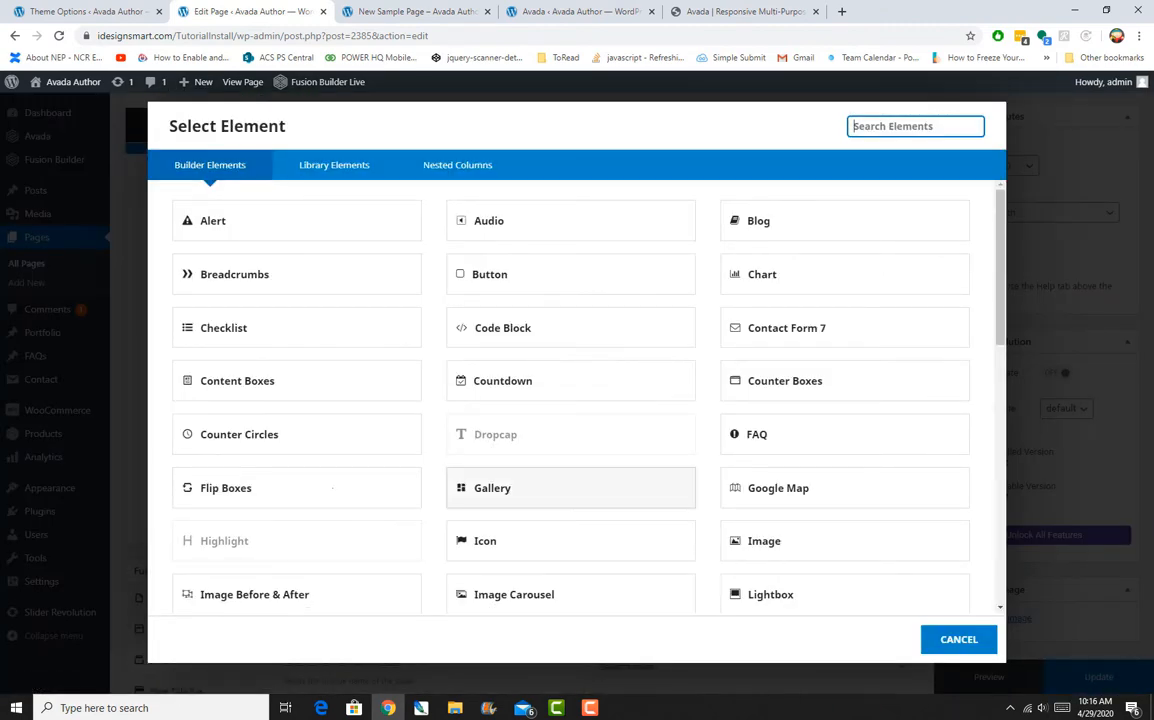
left_click(780, 545)
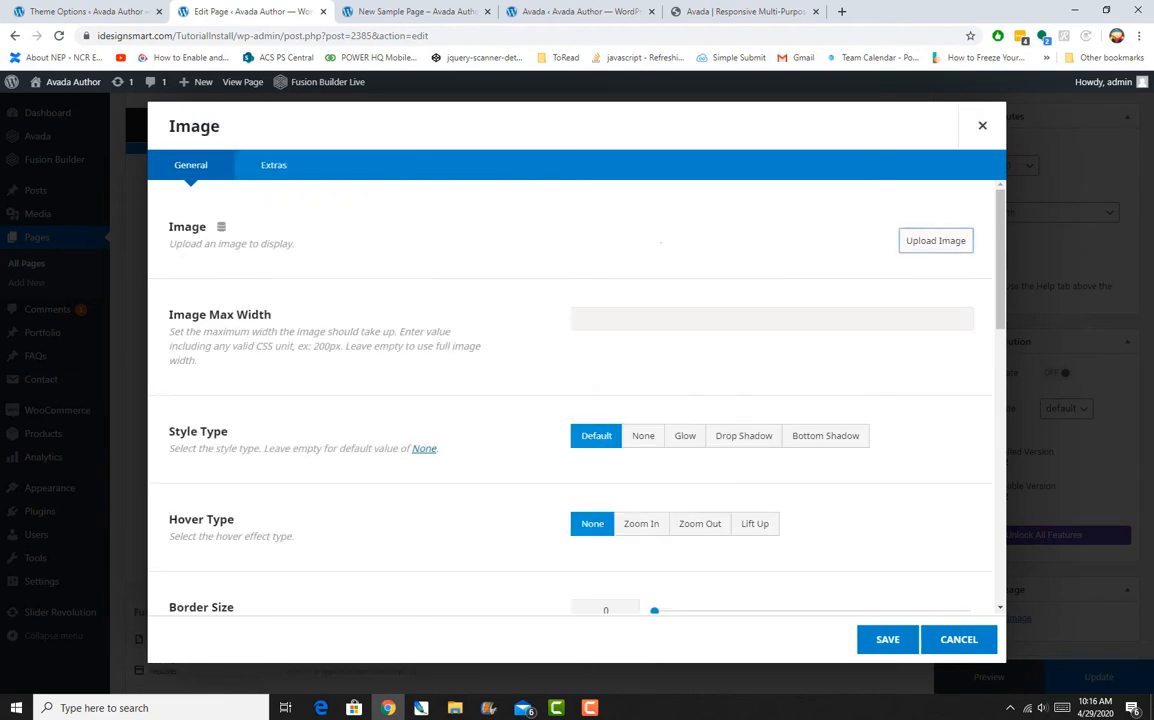
left_click(935, 240)
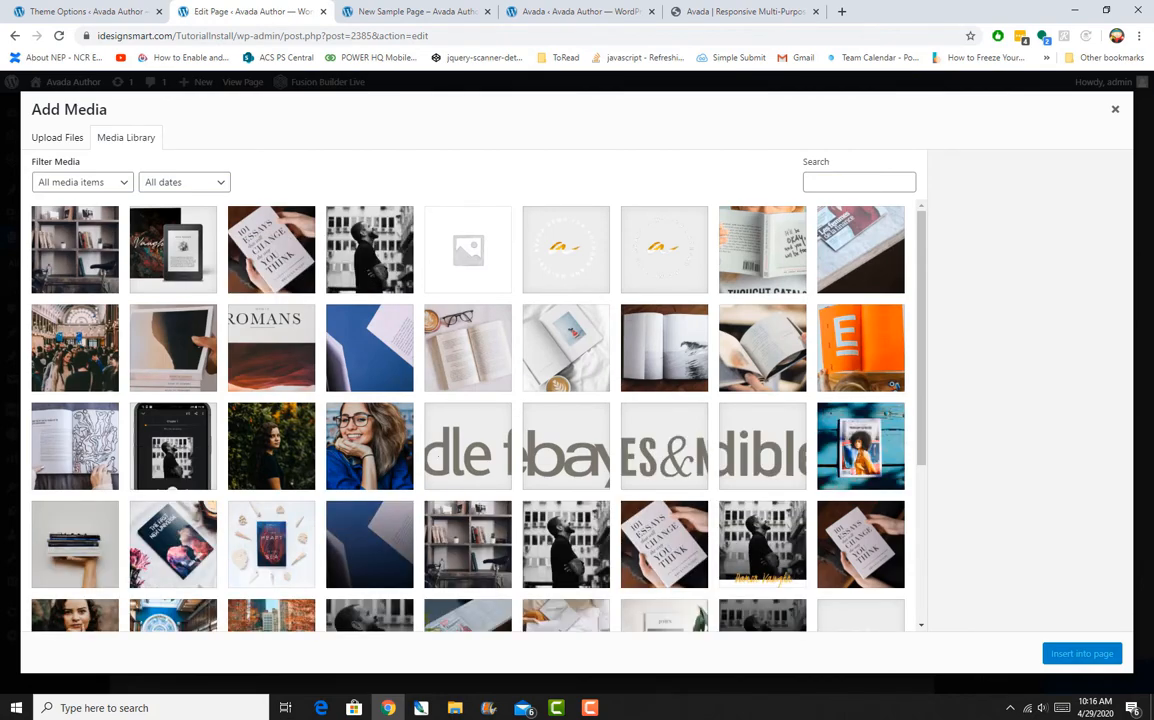
scroll(468, 415, "down", 3)
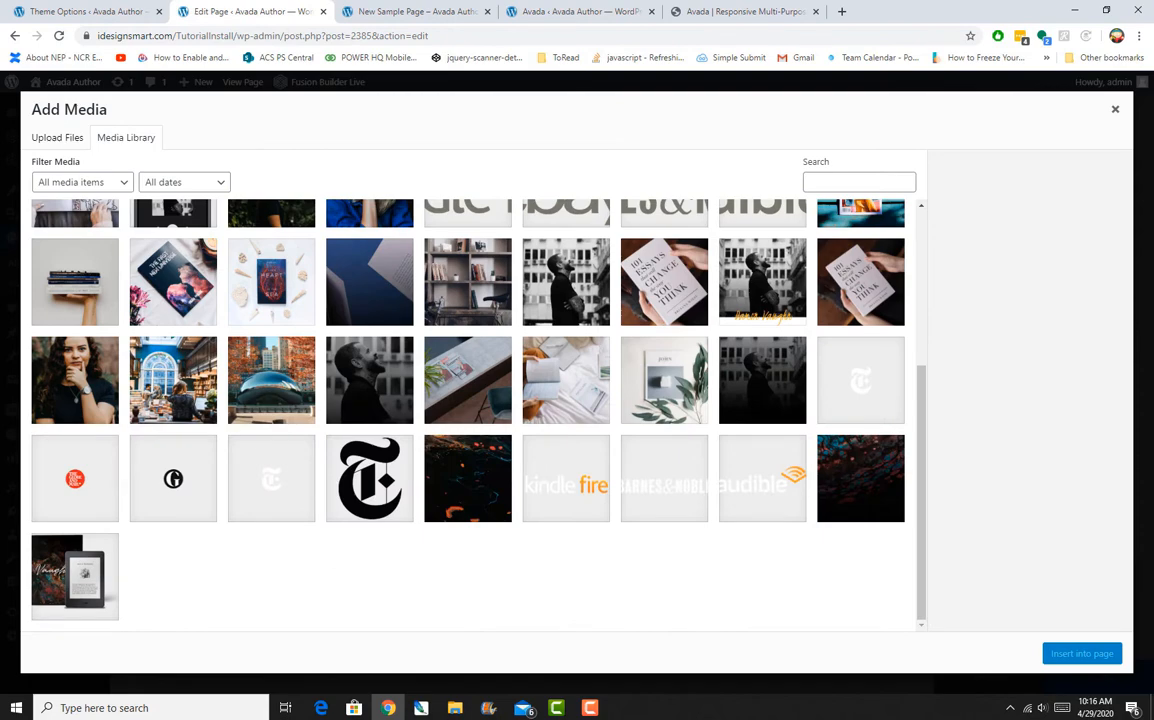
left_click(173, 380)
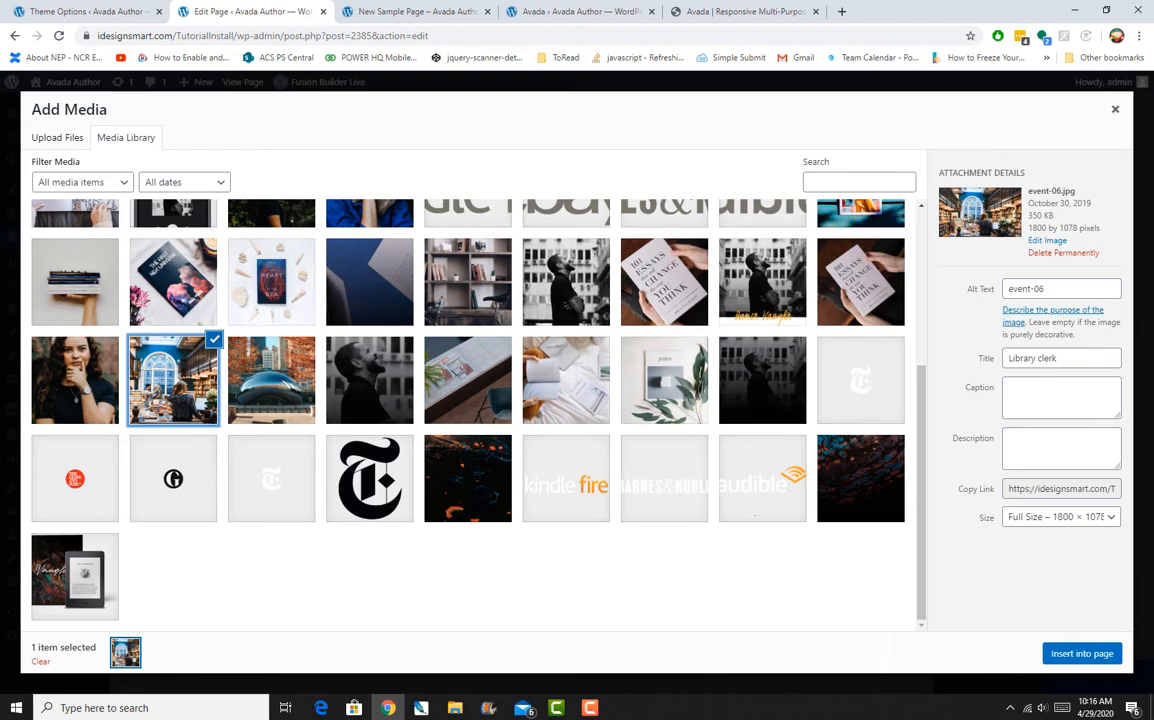
left_click(1060, 517)
left_click(1060, 533)
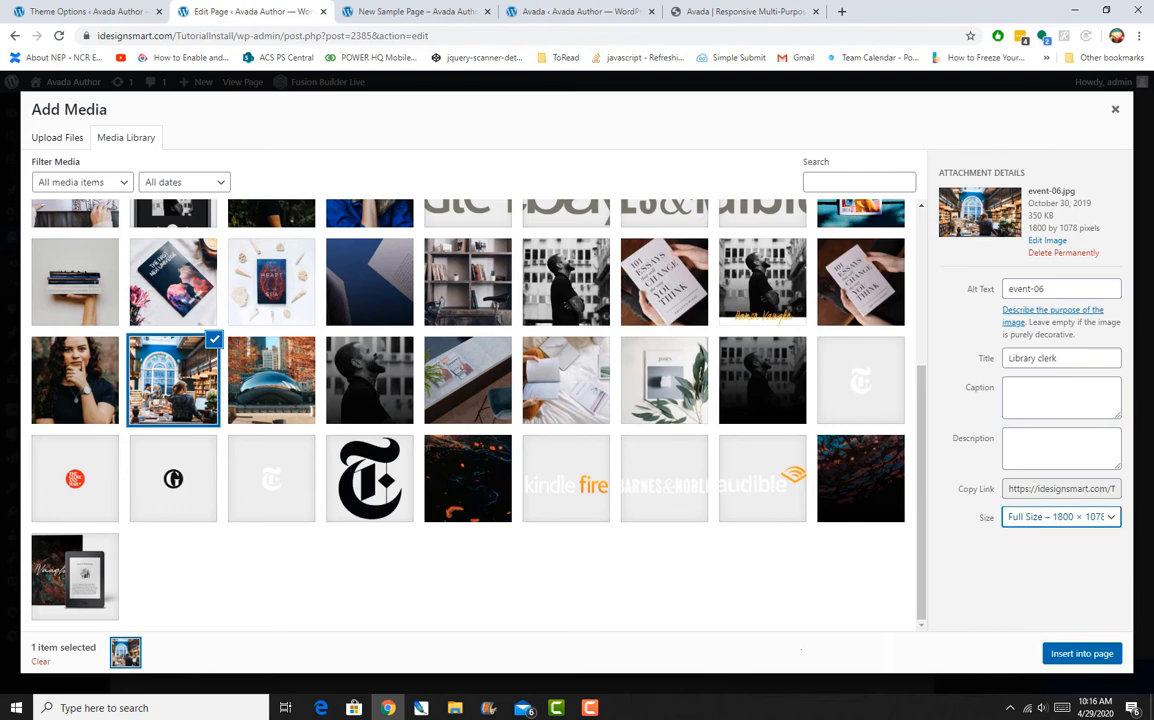
left_click(1082, 654)
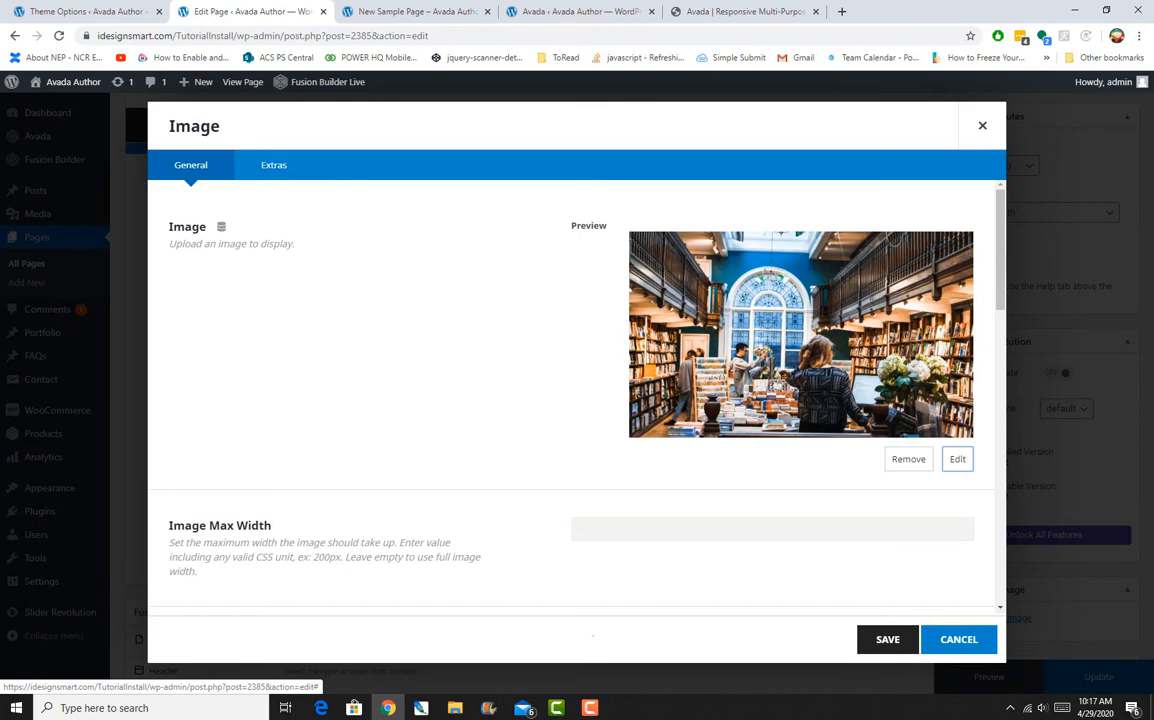
left_click(887, 639)
Add a Title element below the image in the 1/3 column and enter the text "Our Service 1"
left_click(266, 582)
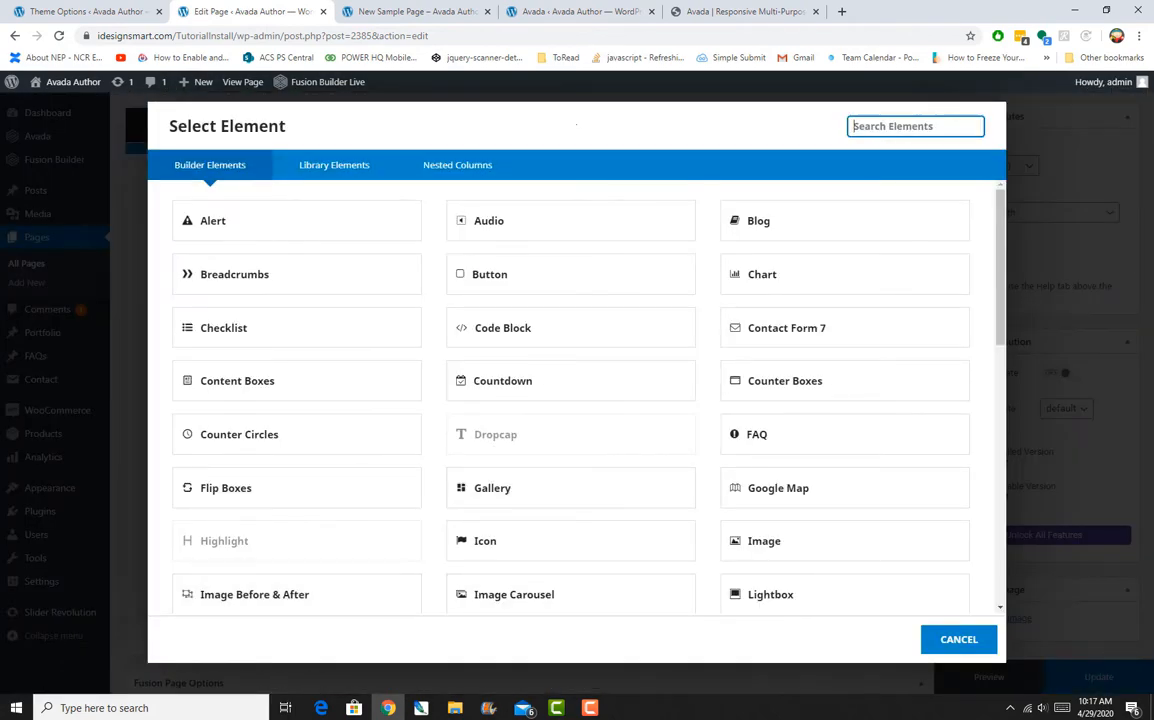
type("Tit")
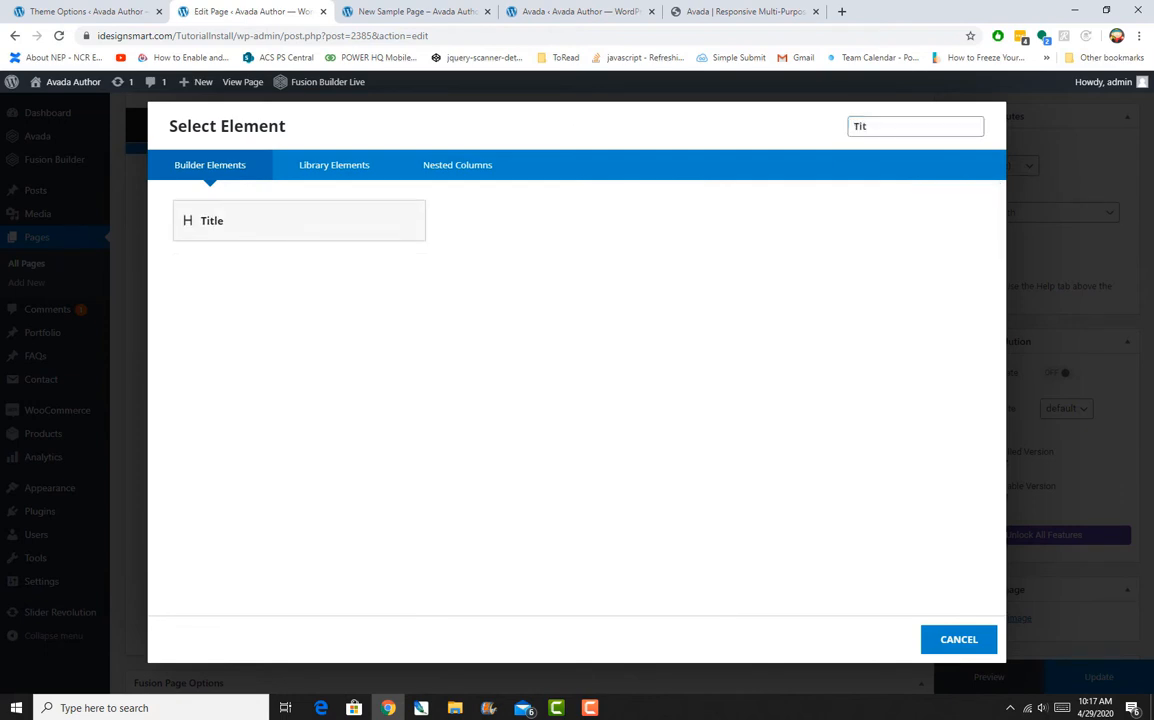
left_click(215, 221)
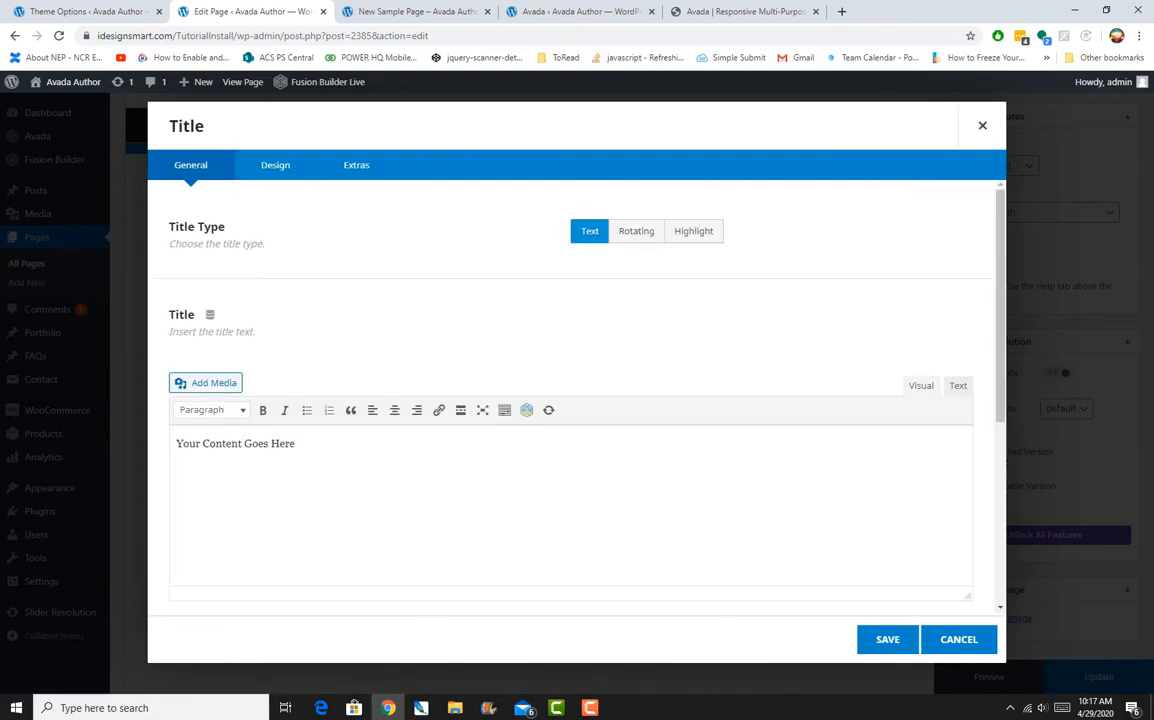
left_click(294, 446)
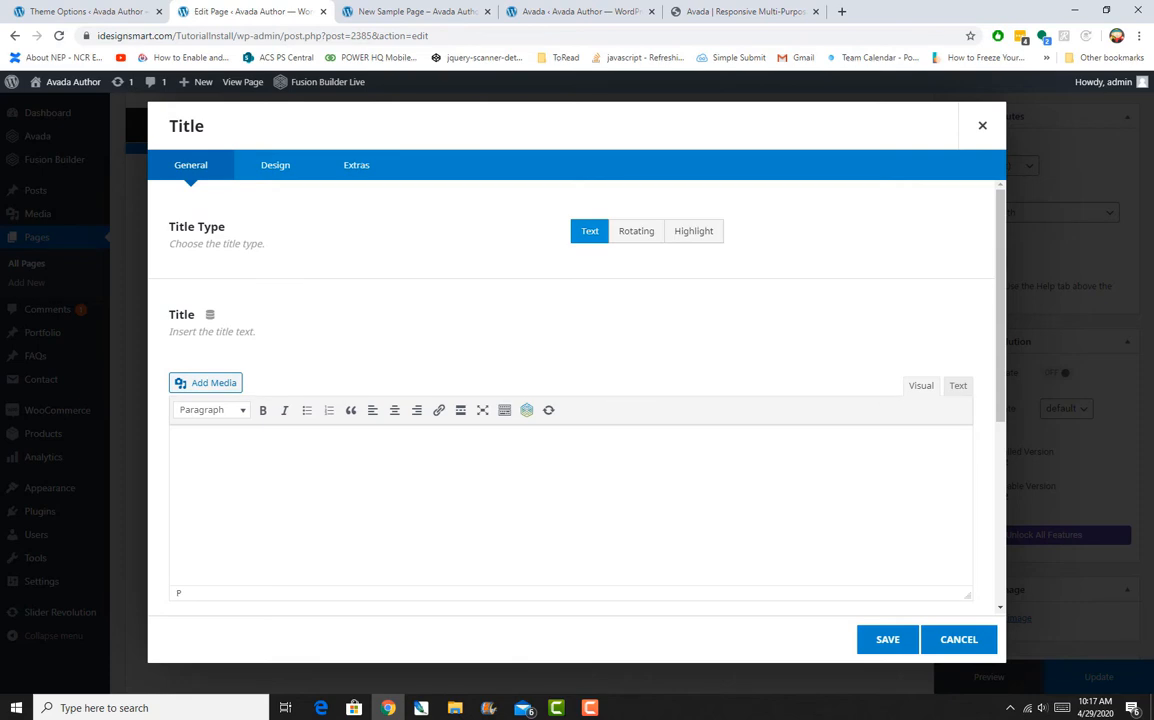
type("S")
key("BackSpace")
type("Our Service 1")
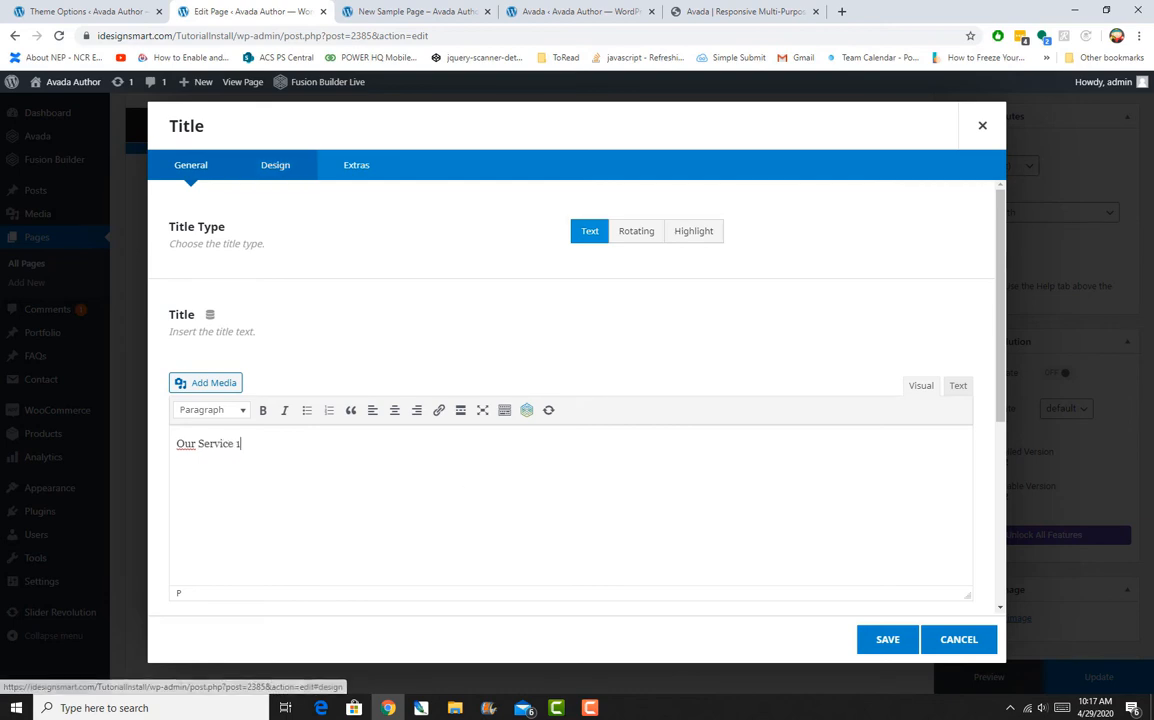
Set the title's alignment to Center and its HTML heading size to H2, and save the element
left_click(275, 165)
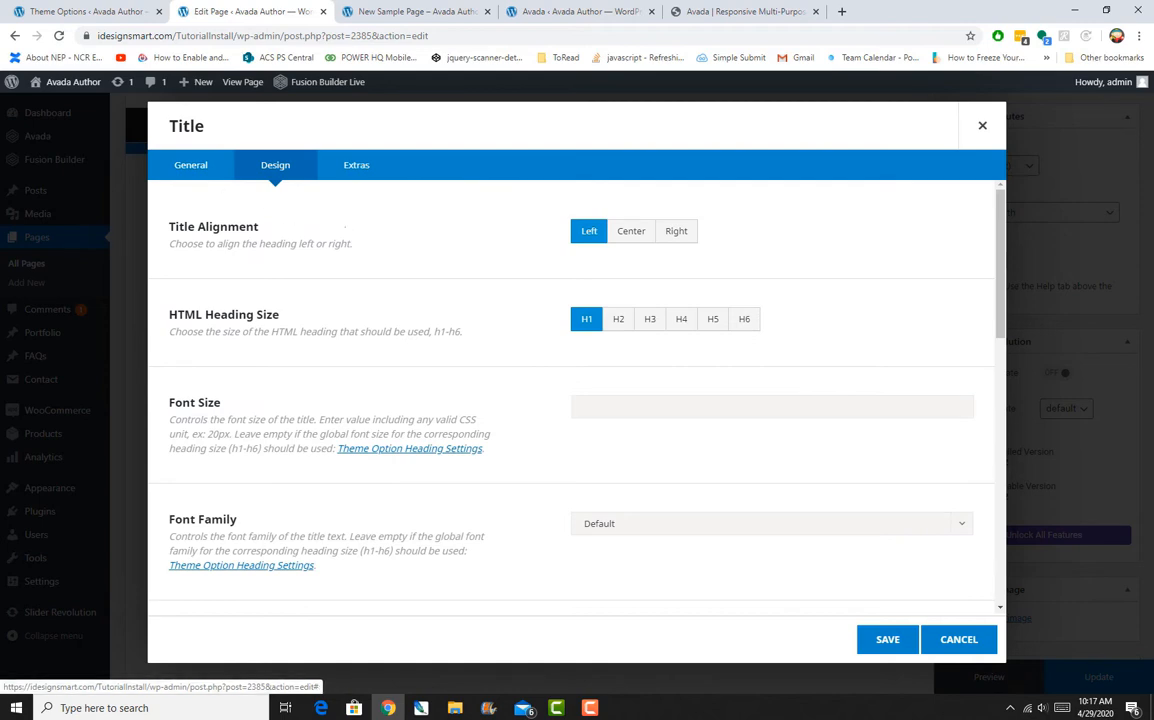
left_click(631, 231)
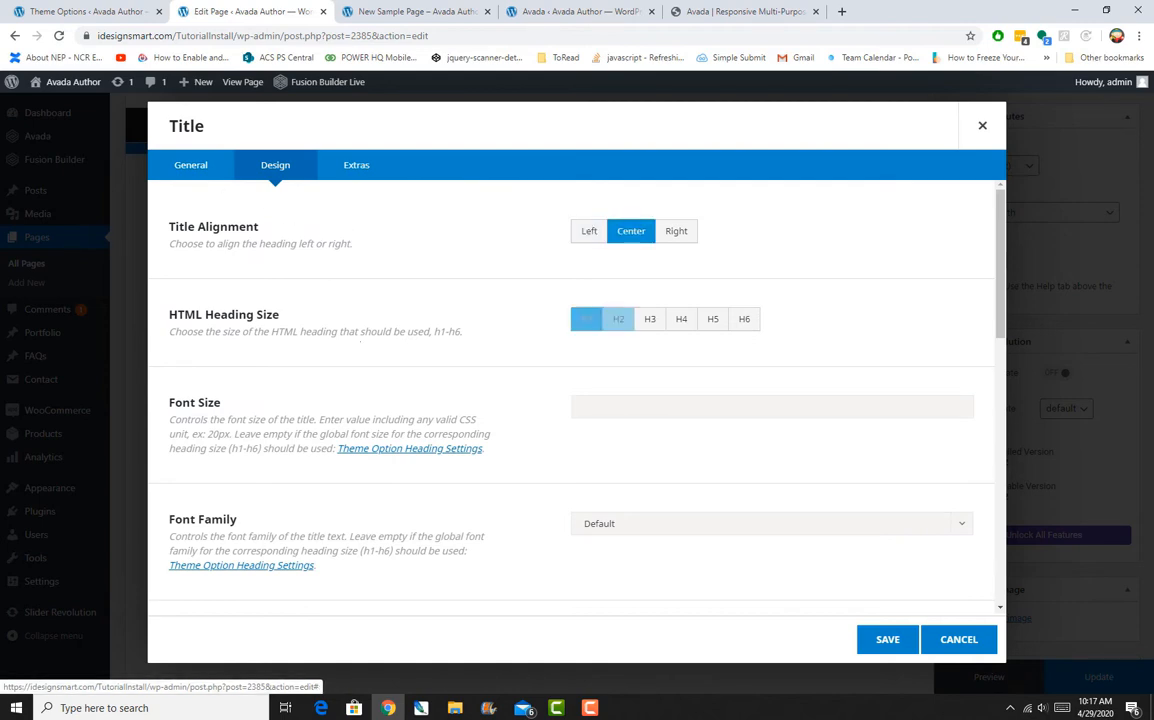
left_click(618, 319)
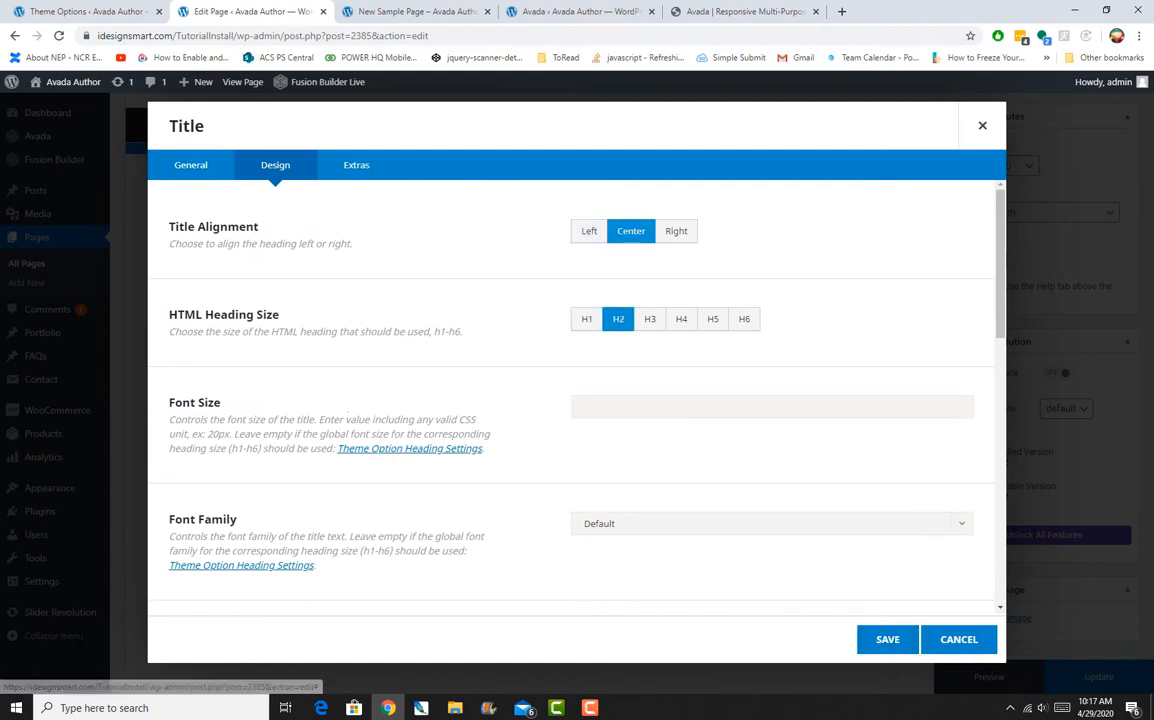
left_click(887, 640)
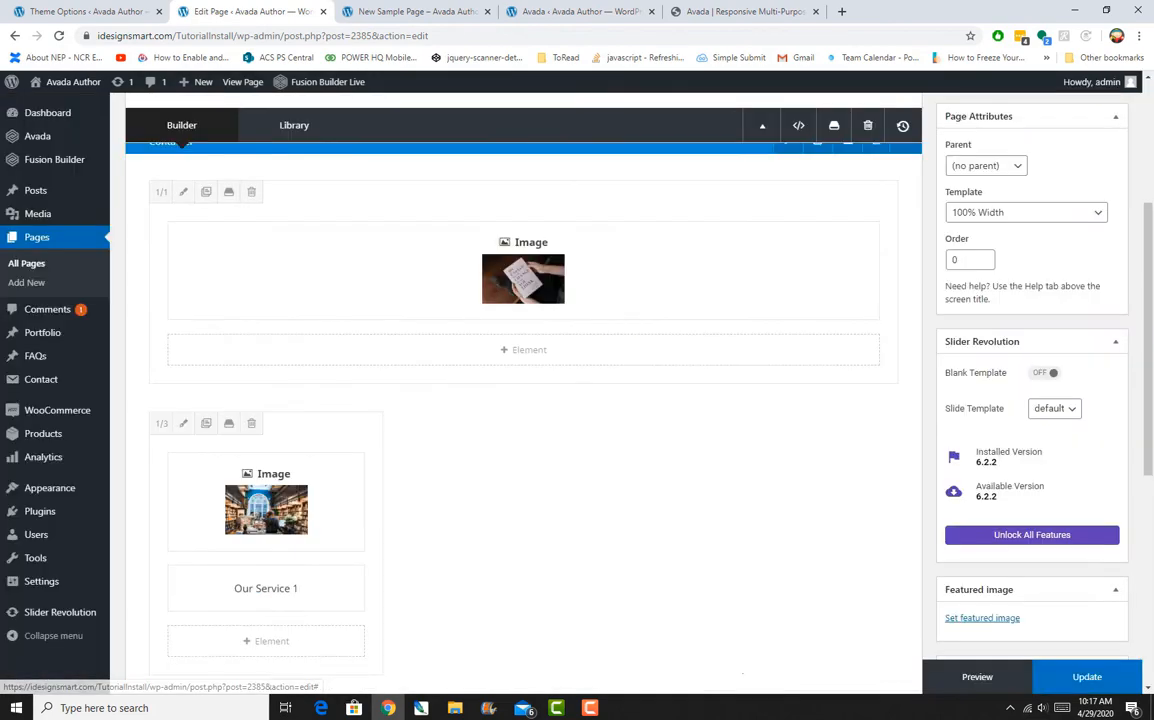
Switch to the Avada demos website and open the Avada Restaurant demo as a source of sample text
scroll(430, 571, "down", 5)
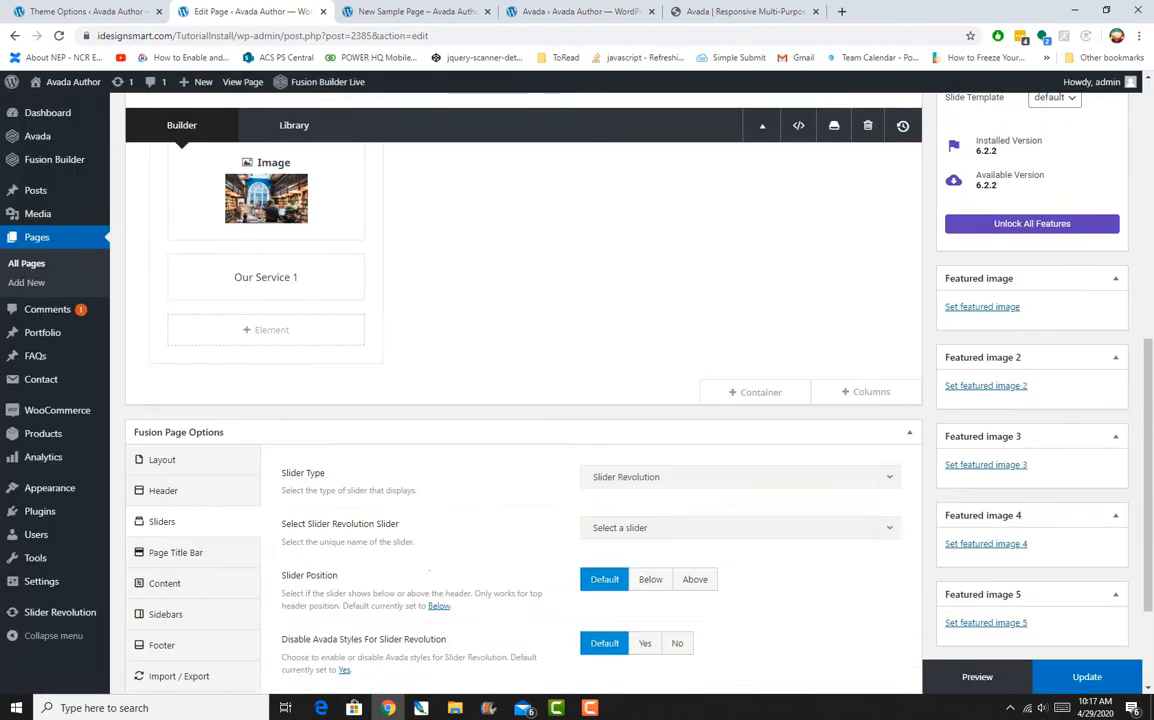
scroll(430, 571, "up", 3)
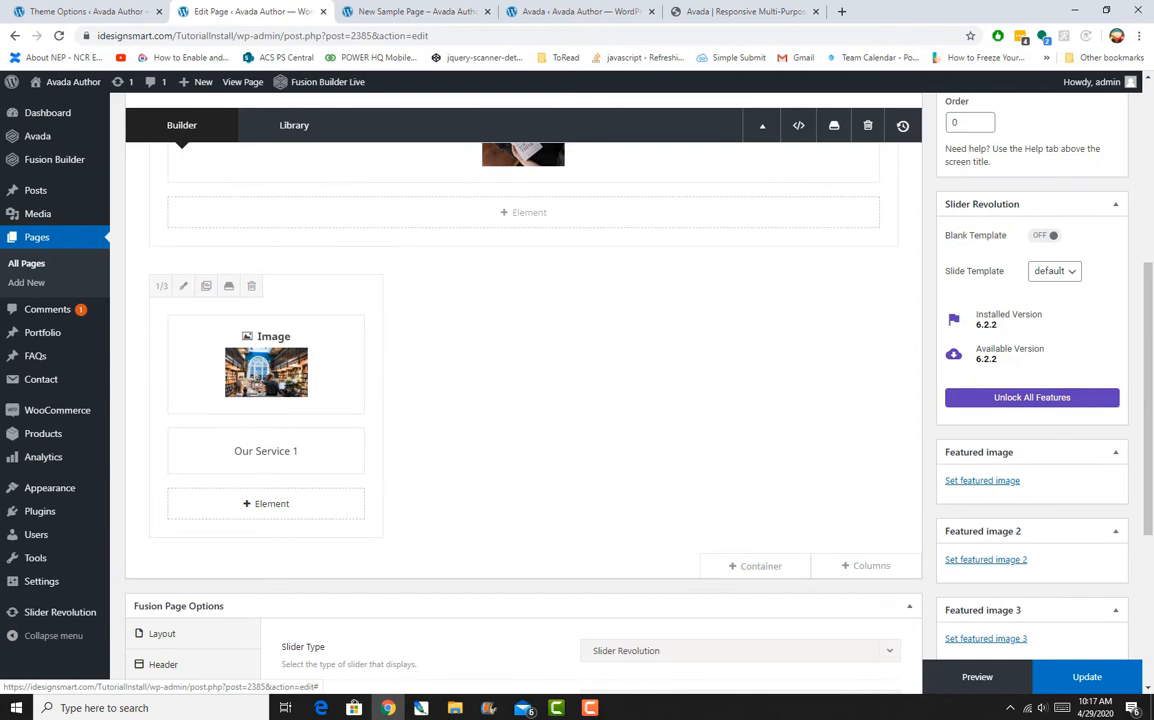
left_click(266, 503)
left_click(416, 12)
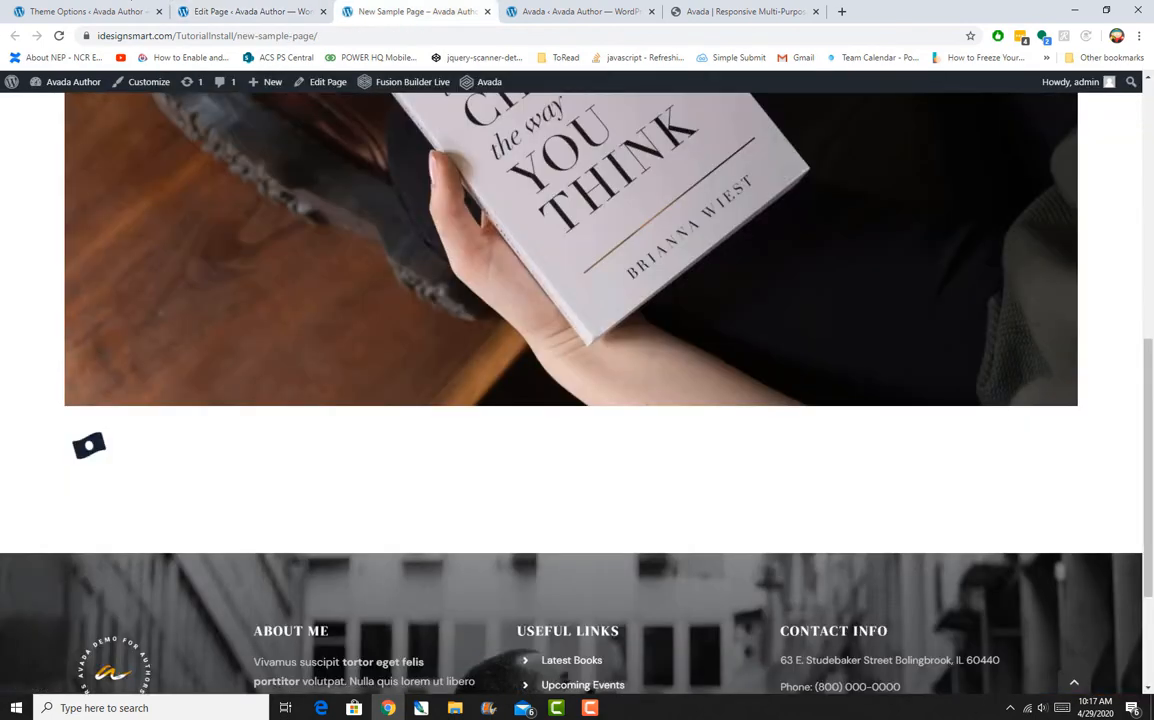
left_click(86, 12)
left_click(575, 12)
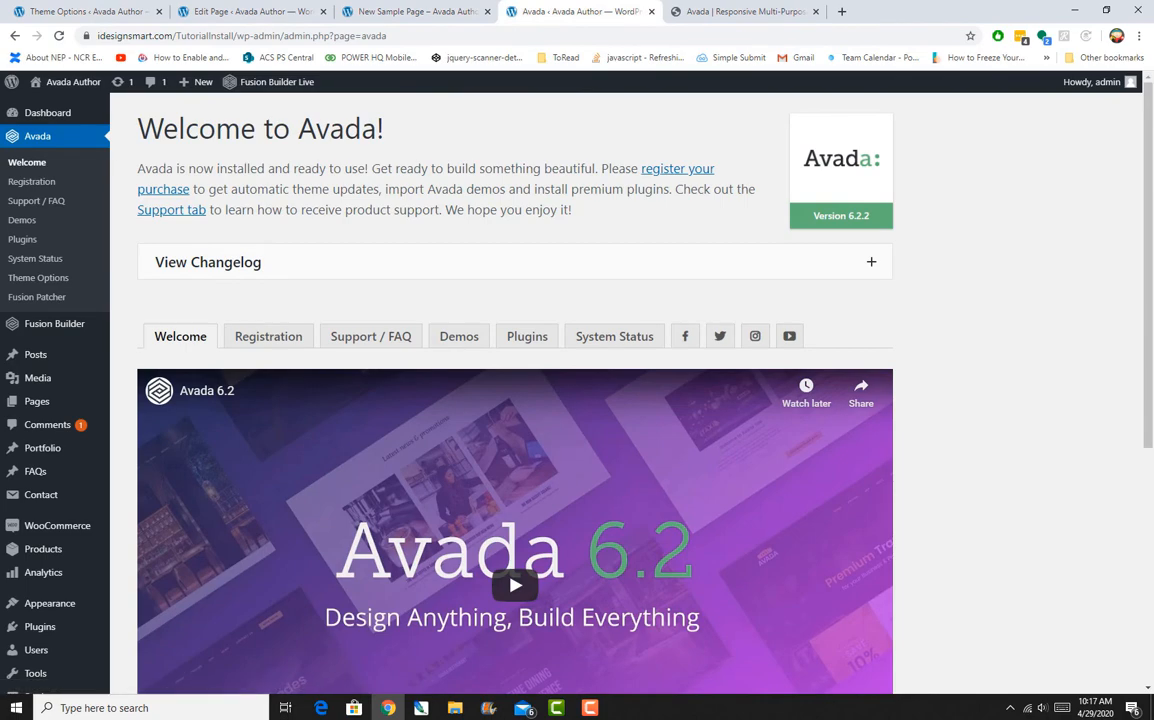
left_click(700, 12)
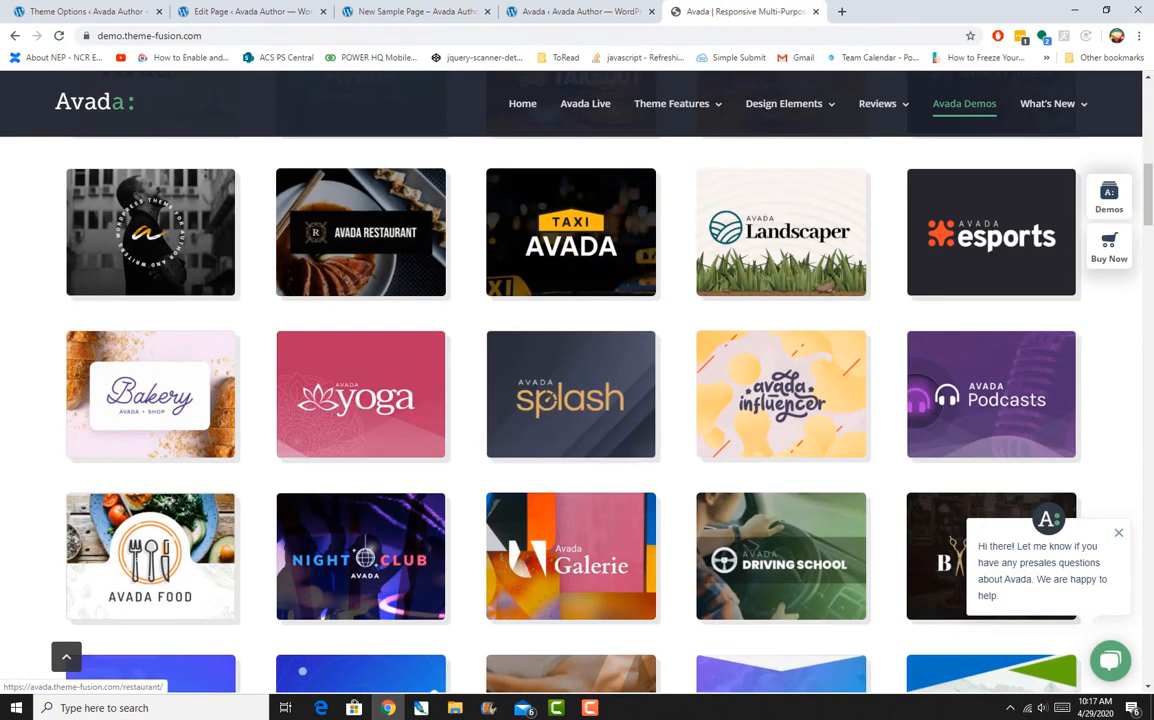
left_click(361, 232)
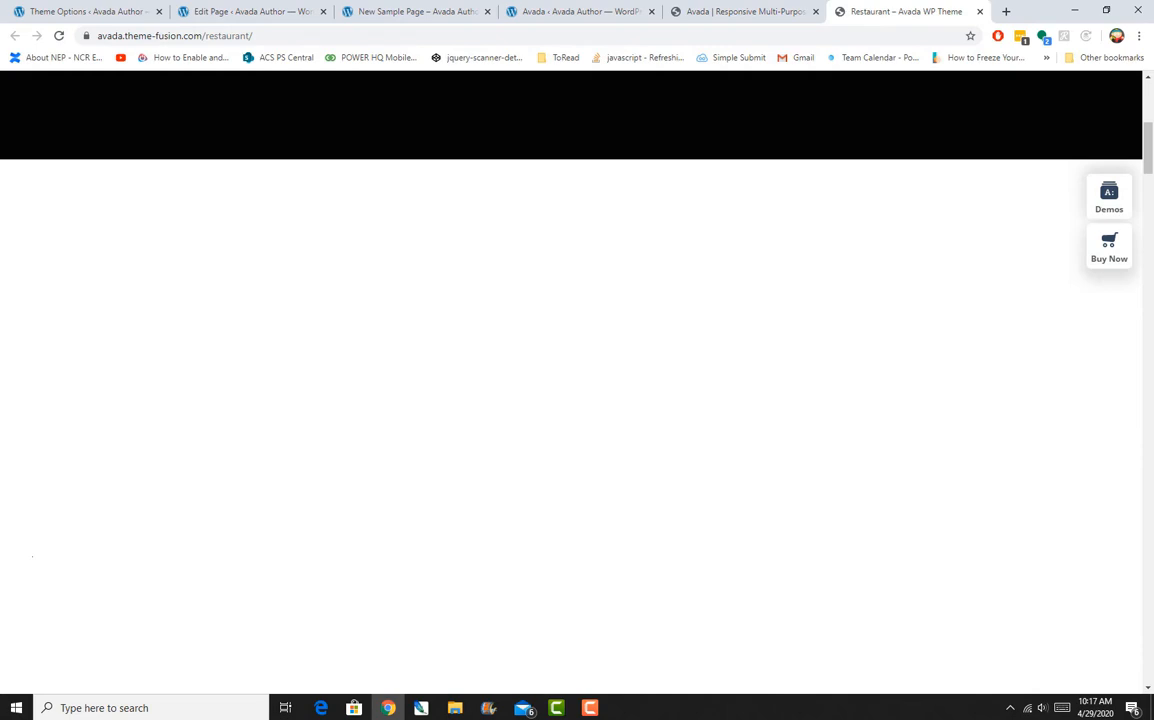
Copy the paragraph starting "HAC TELLUS, FELIS RISUS AT" above the "Food is our common ground" heading
scroll(577, 380, "down", 5)
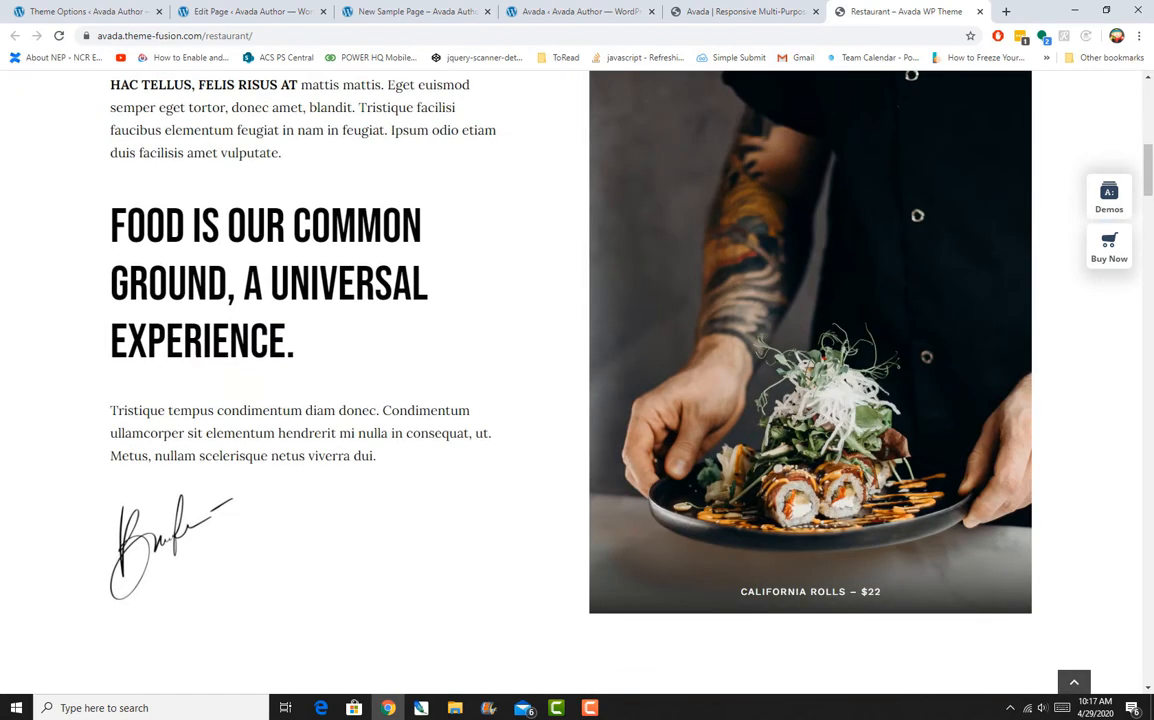
scroll(577, 380, "up", 2)
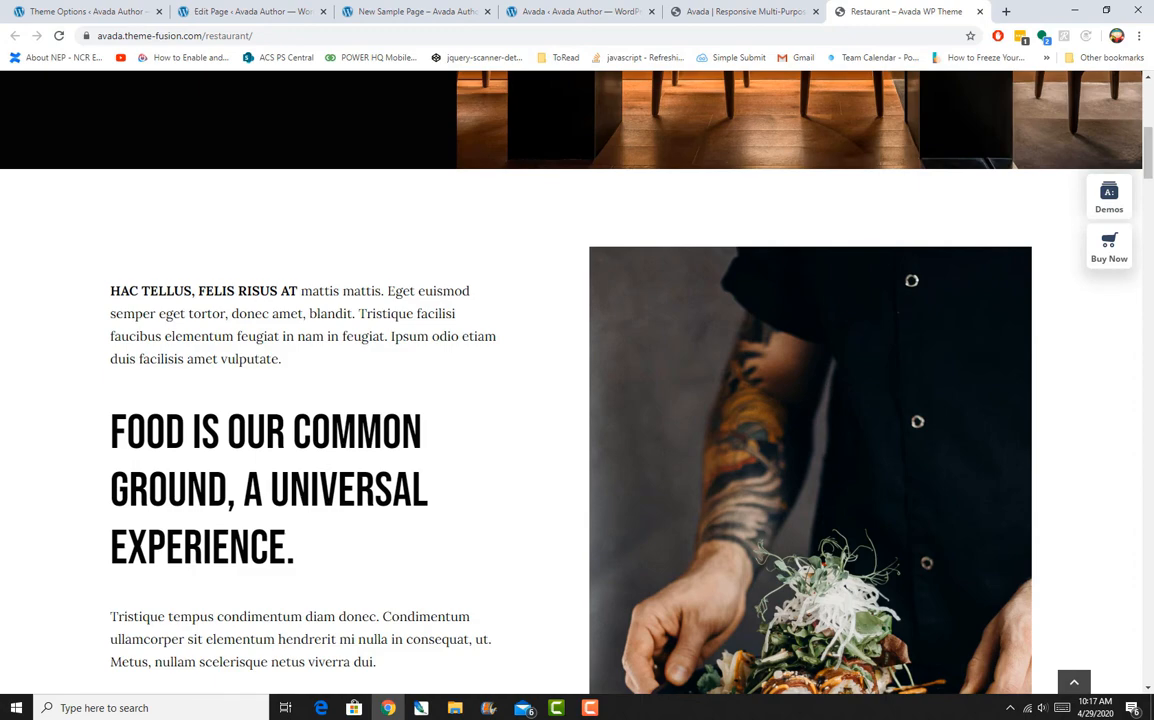
left_click_drag(108, 290, 283, 360)
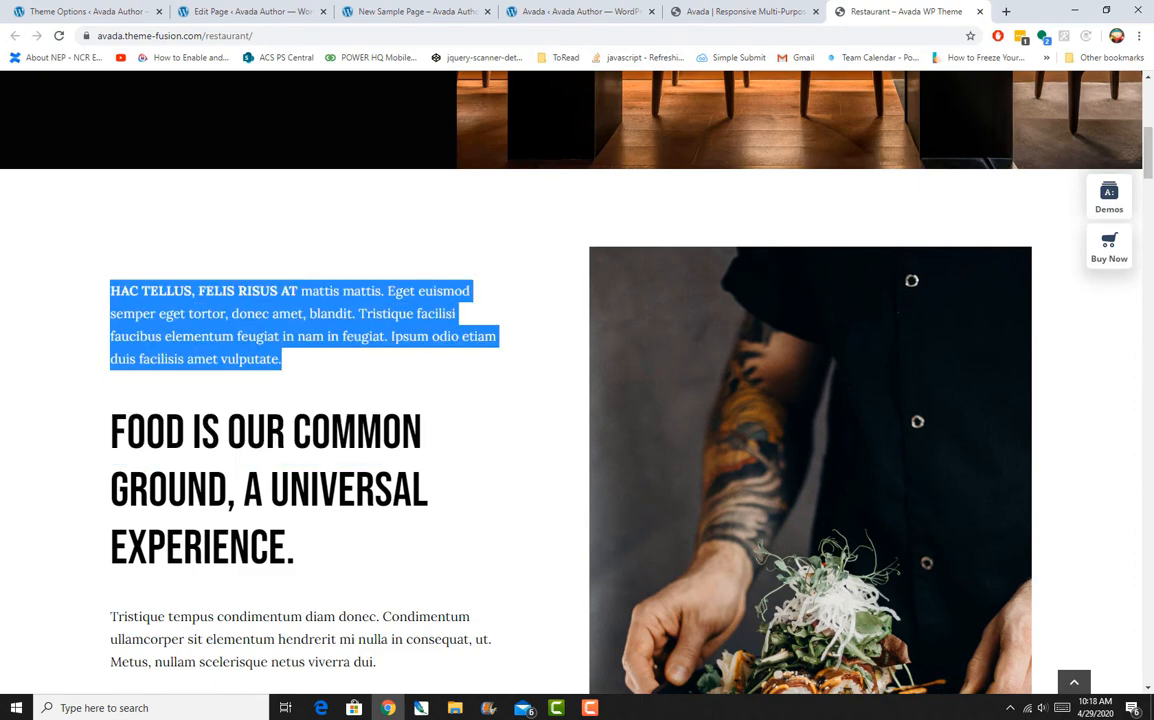
right_click(204, 317)
left_click(238, 326)
right_click(276, 307)
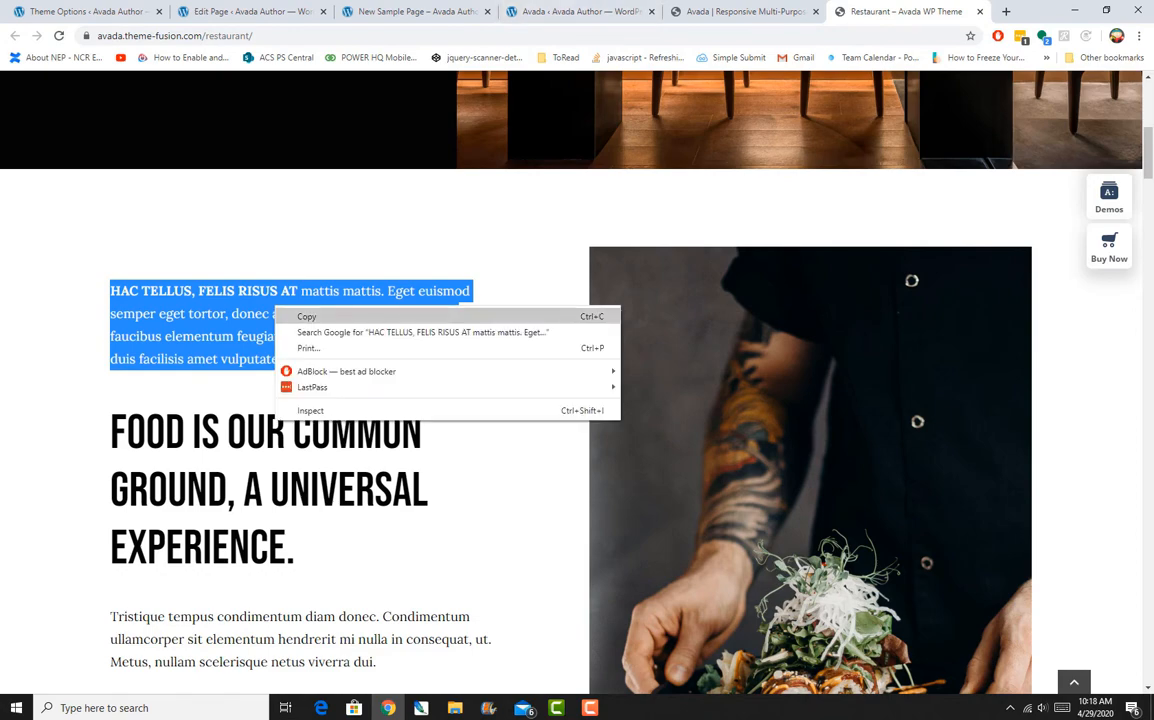
left_click(306, 316)
Return to the page editor, add a Text Block below the "Our Service 1" title containing the copied paragraph, and save it
left_click(250, 11)
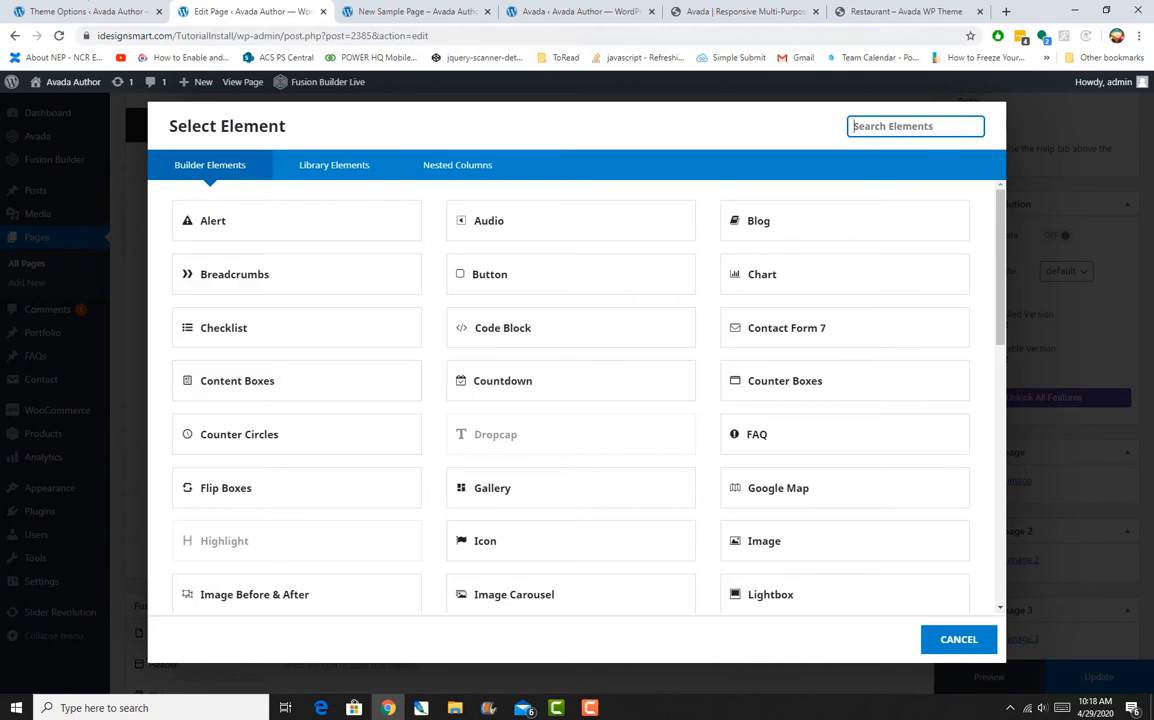
left_click(416, 12)
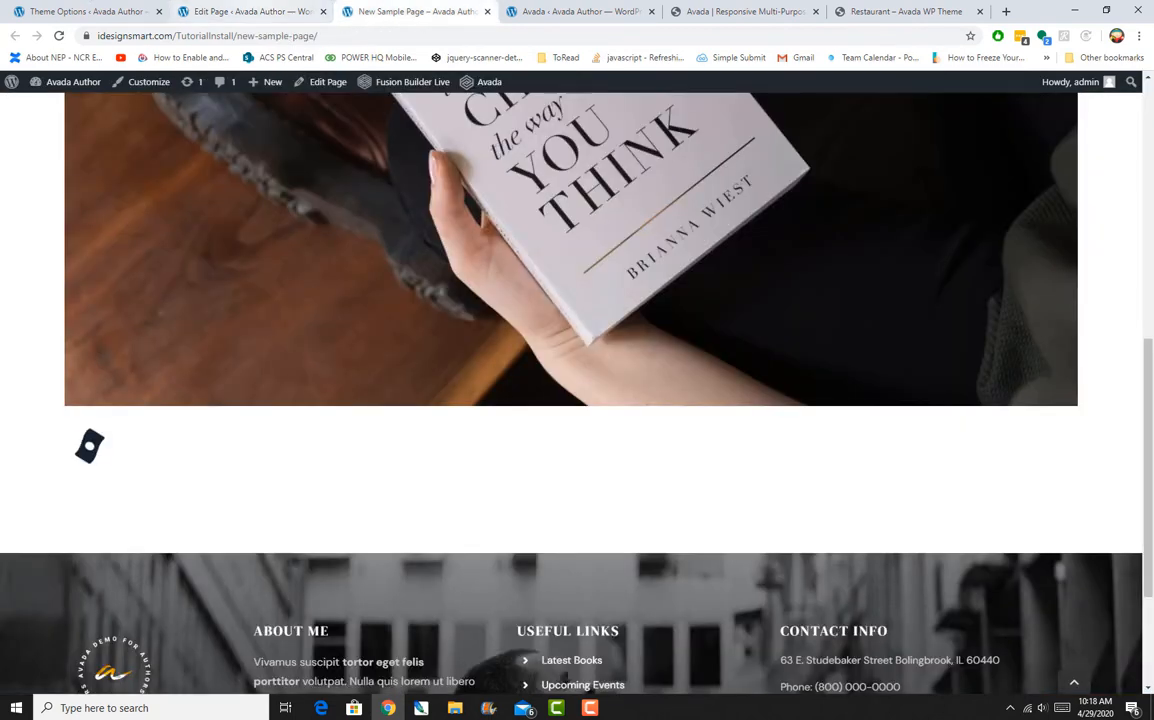
left_click(250, 11)
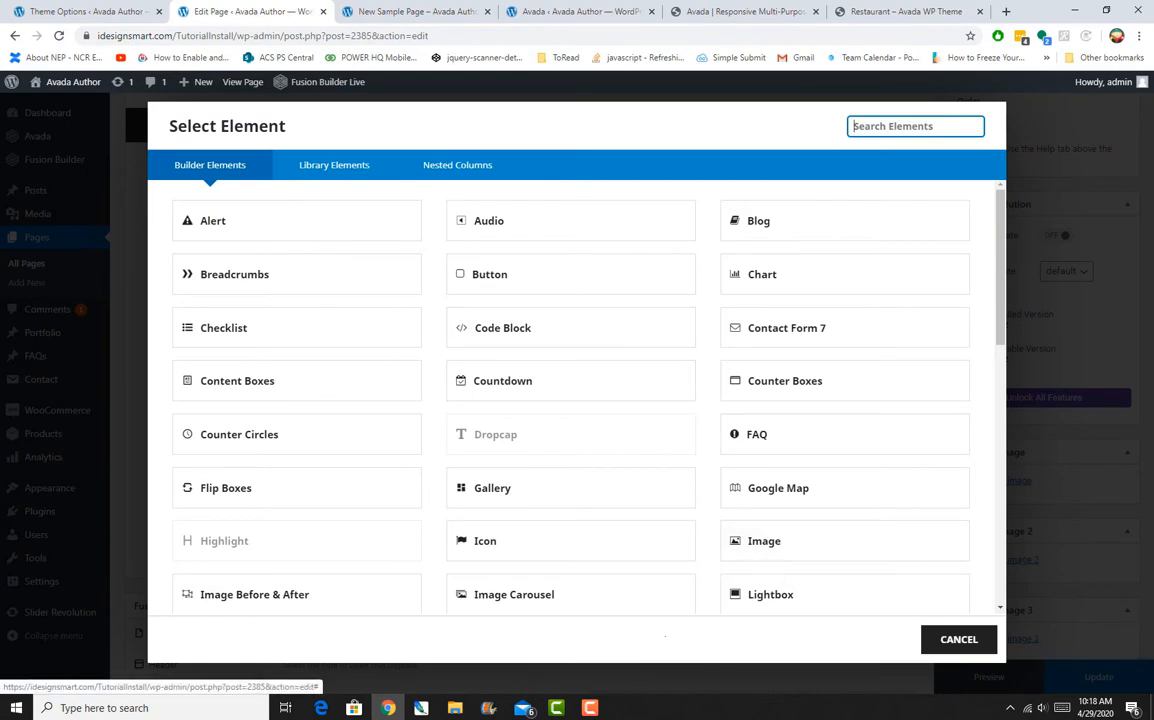
left_click(959, 640)
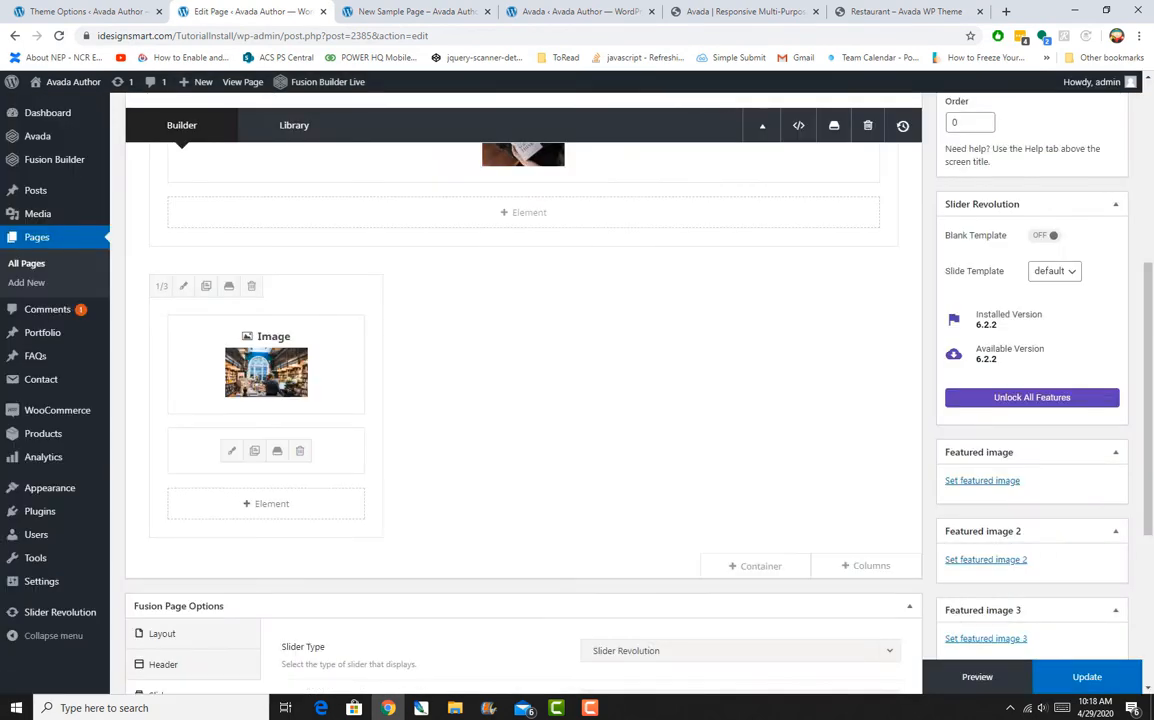
left_click(266, 503)
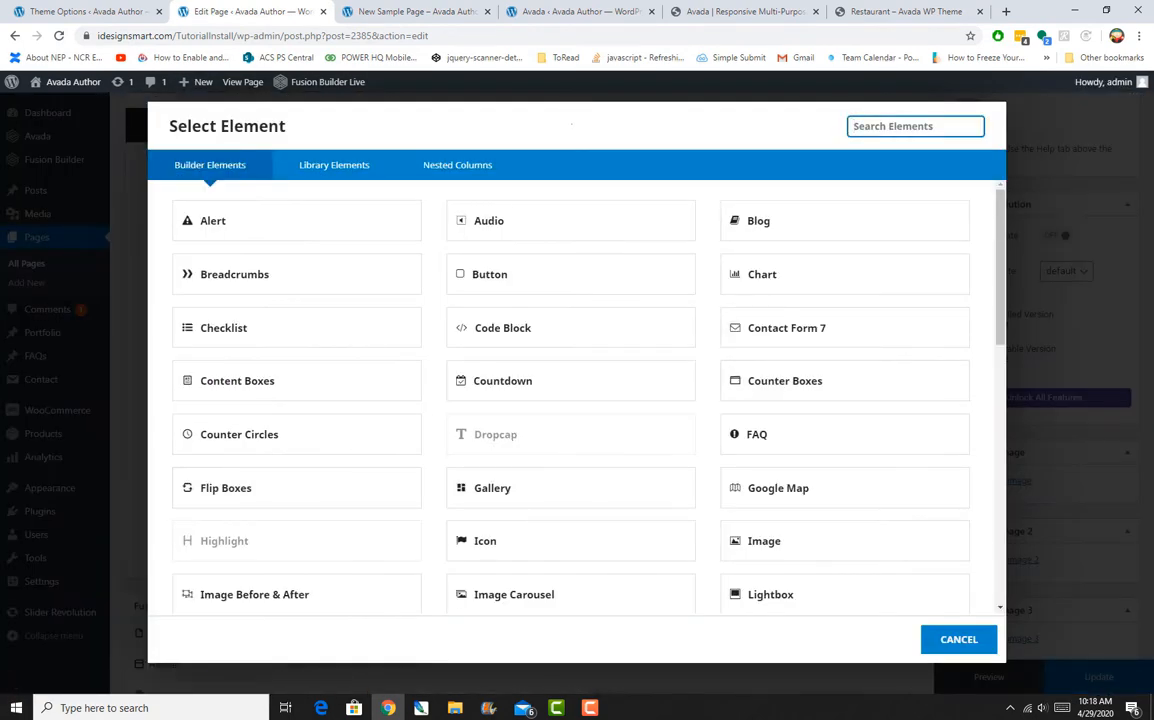
type("tex")
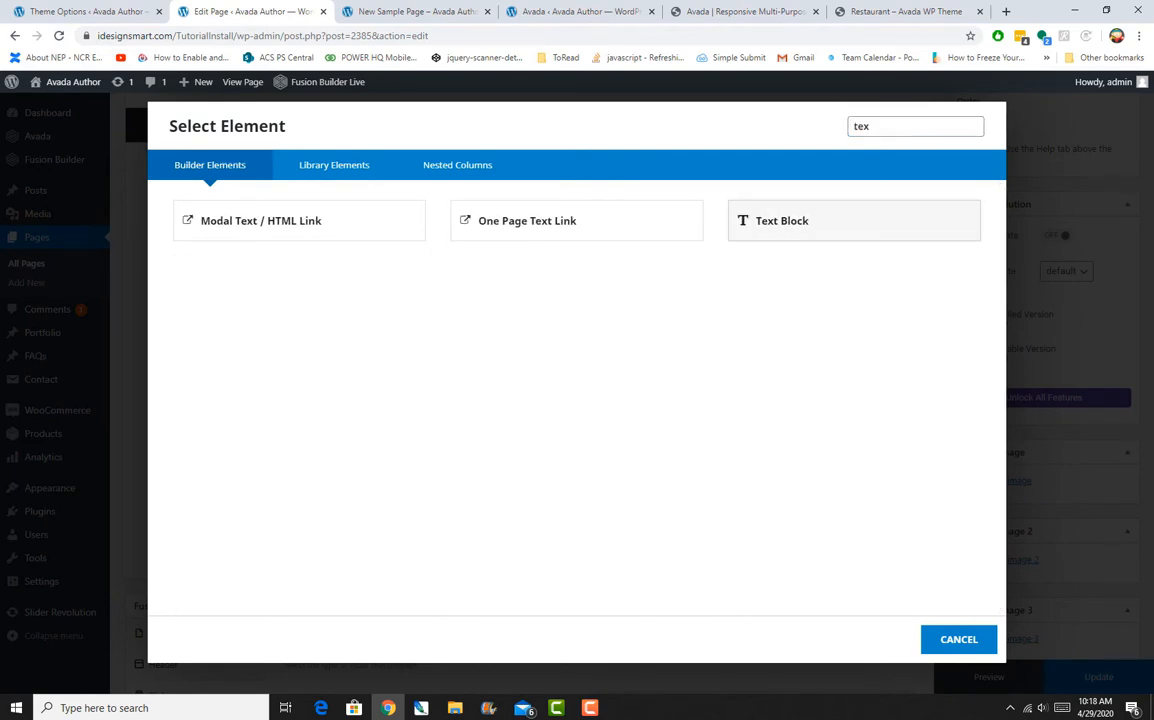
left_click(790, 221)
left_click(206, 503)
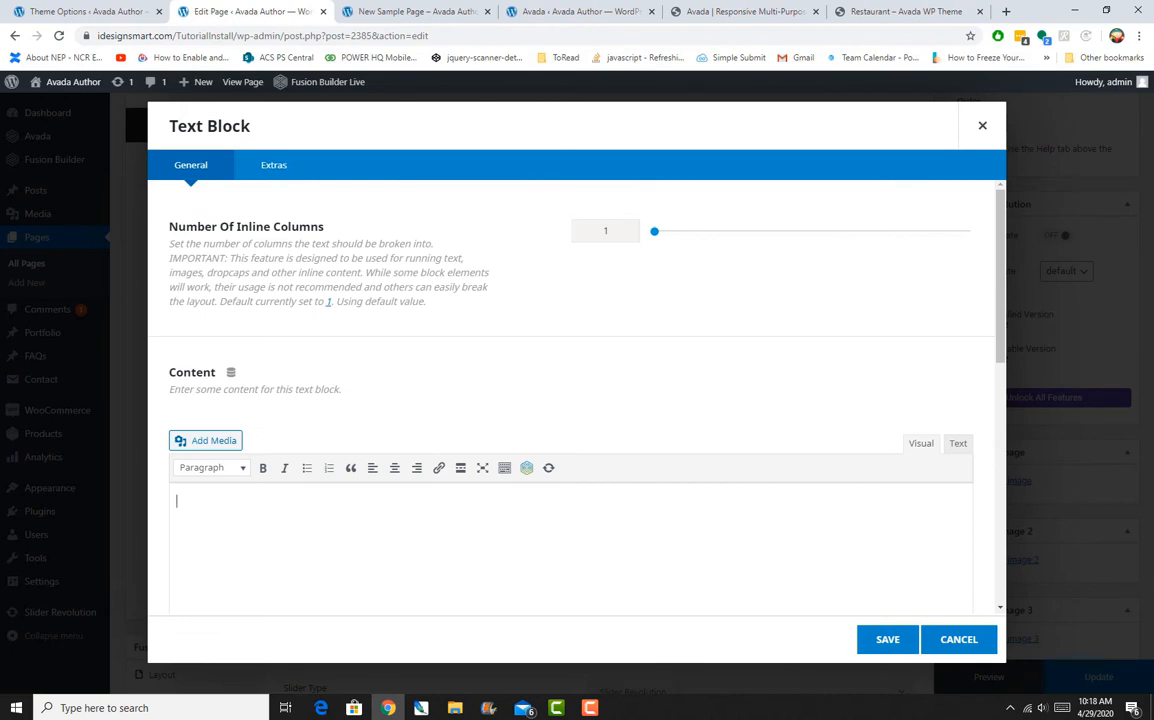
key("ctrl+v")
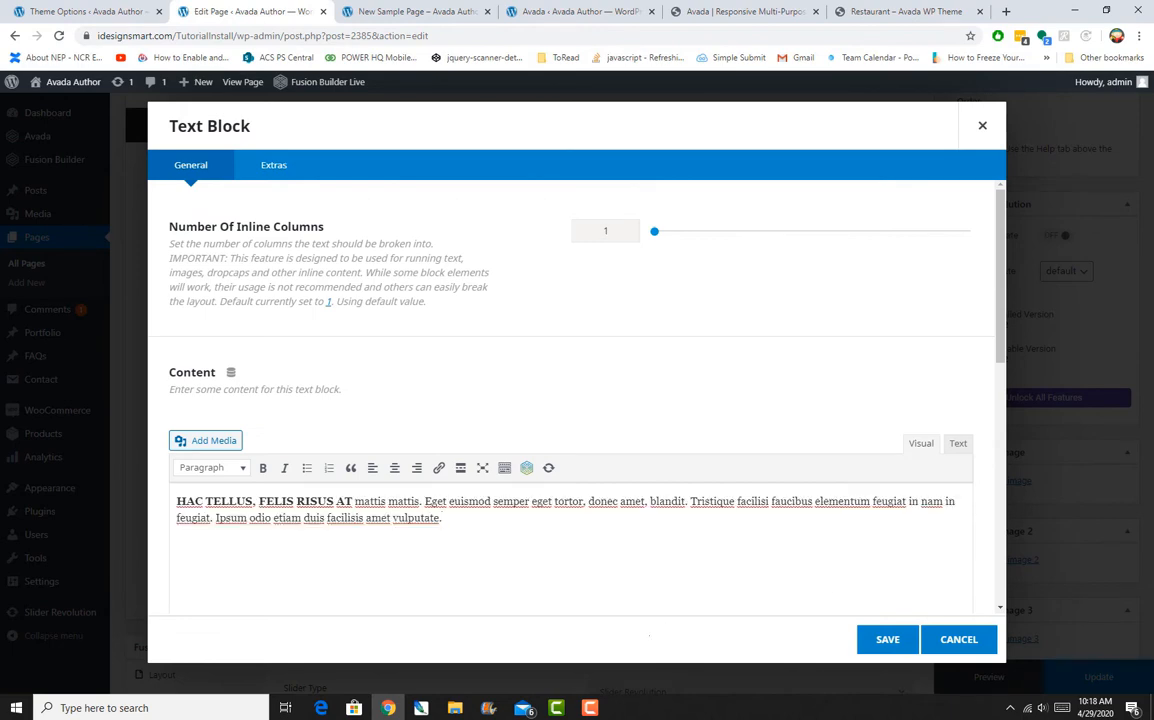
left_click(887, 639)
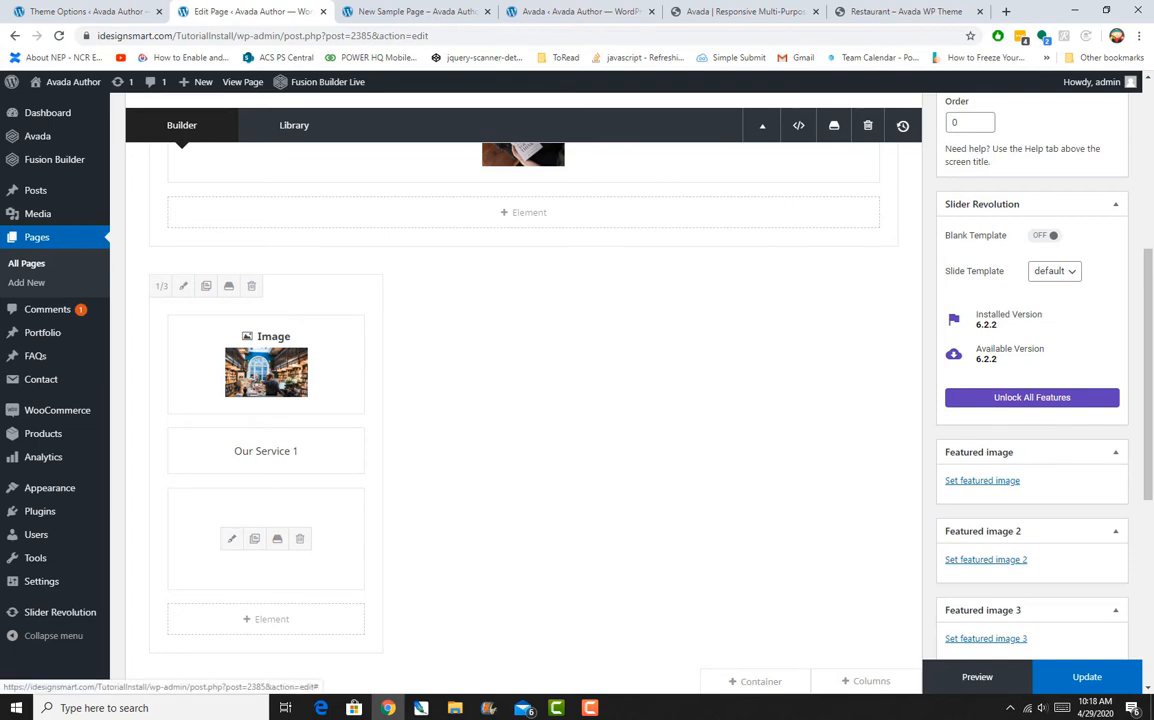
Add a Button element below the text block in the one-third column with the text "Read More", and save it
left_click(266, 619)
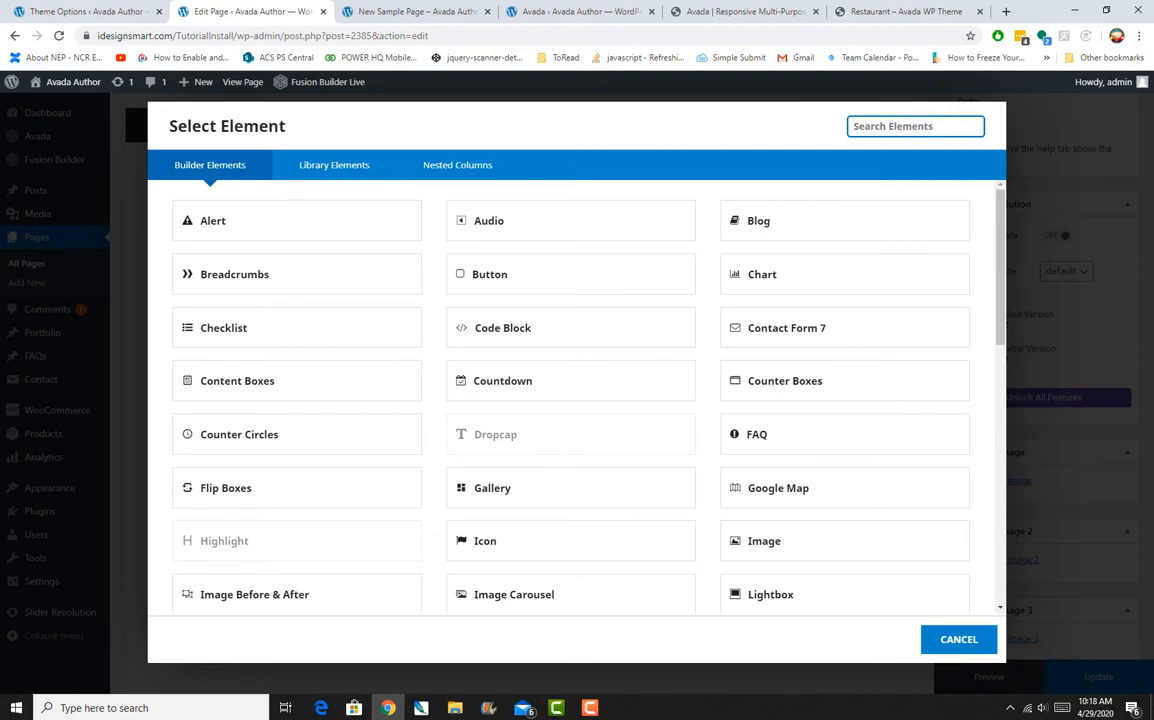
left_click(560, 274)
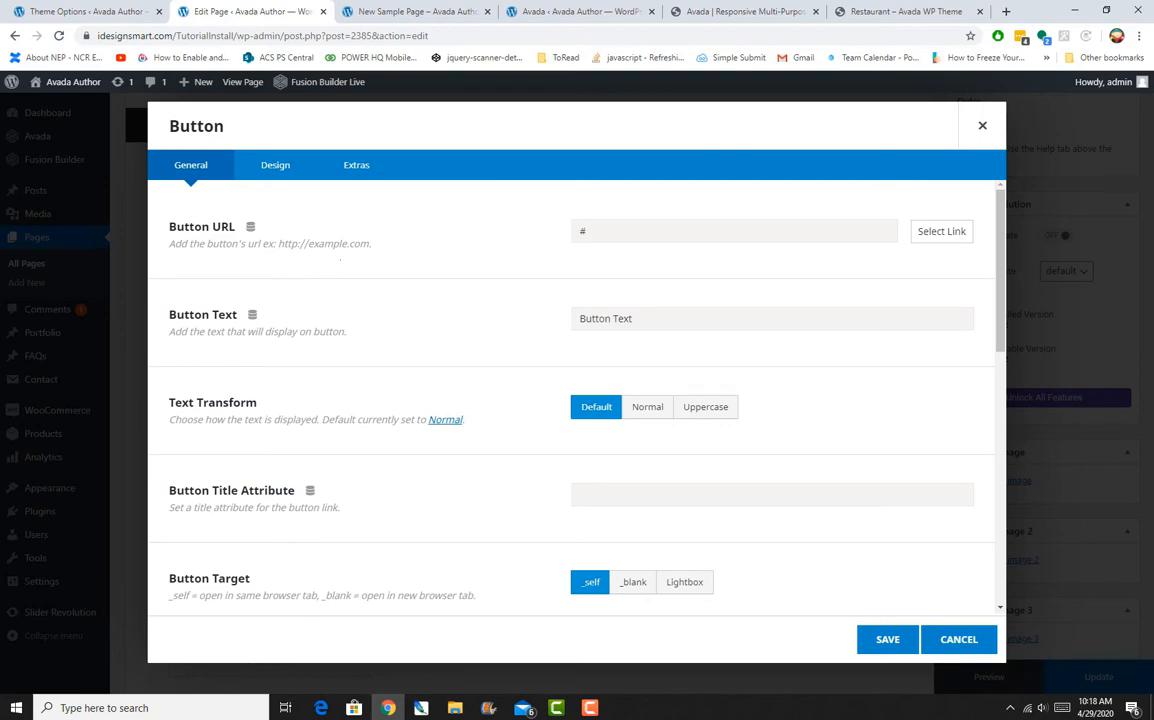
key("Tab")
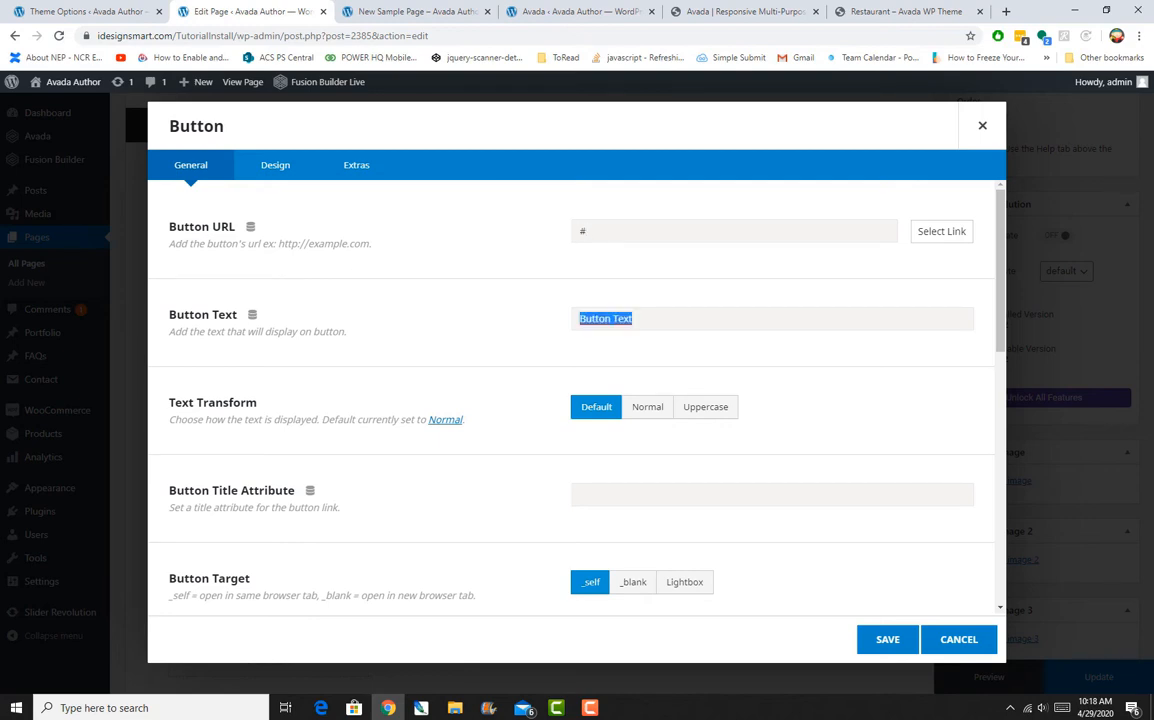
type("Read More")
left_click(887, 639)
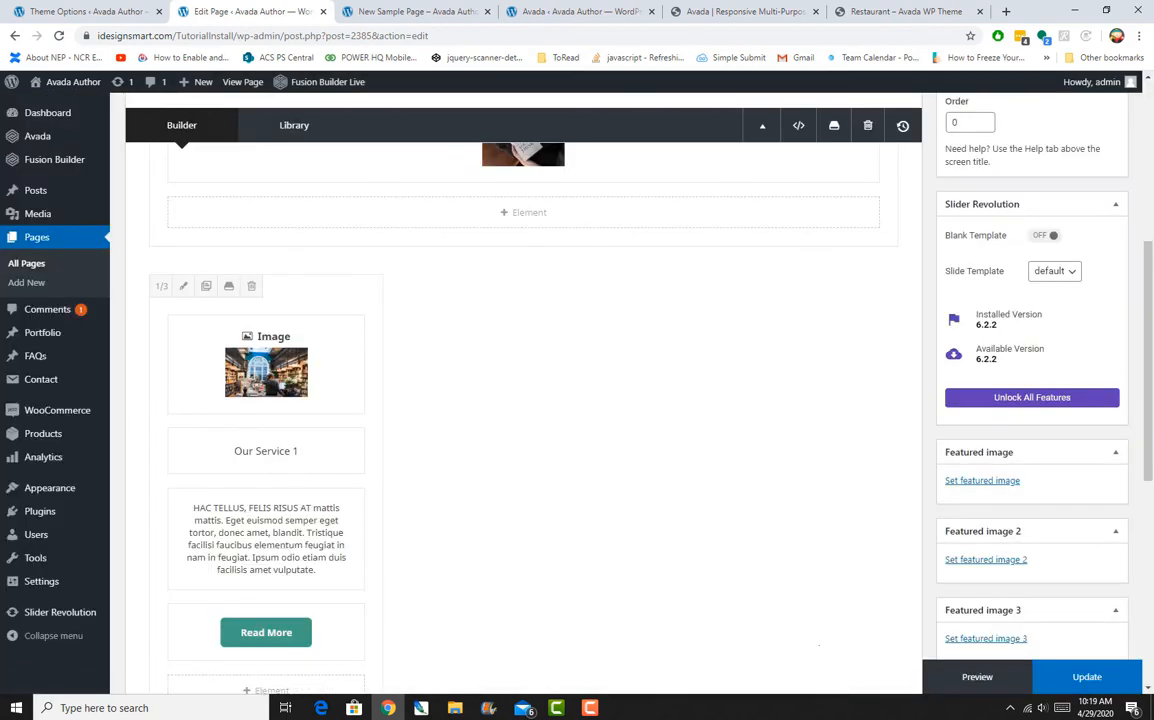
Update the page, reload the published New Sample Page and review the new service column
left_click(1087, 677)
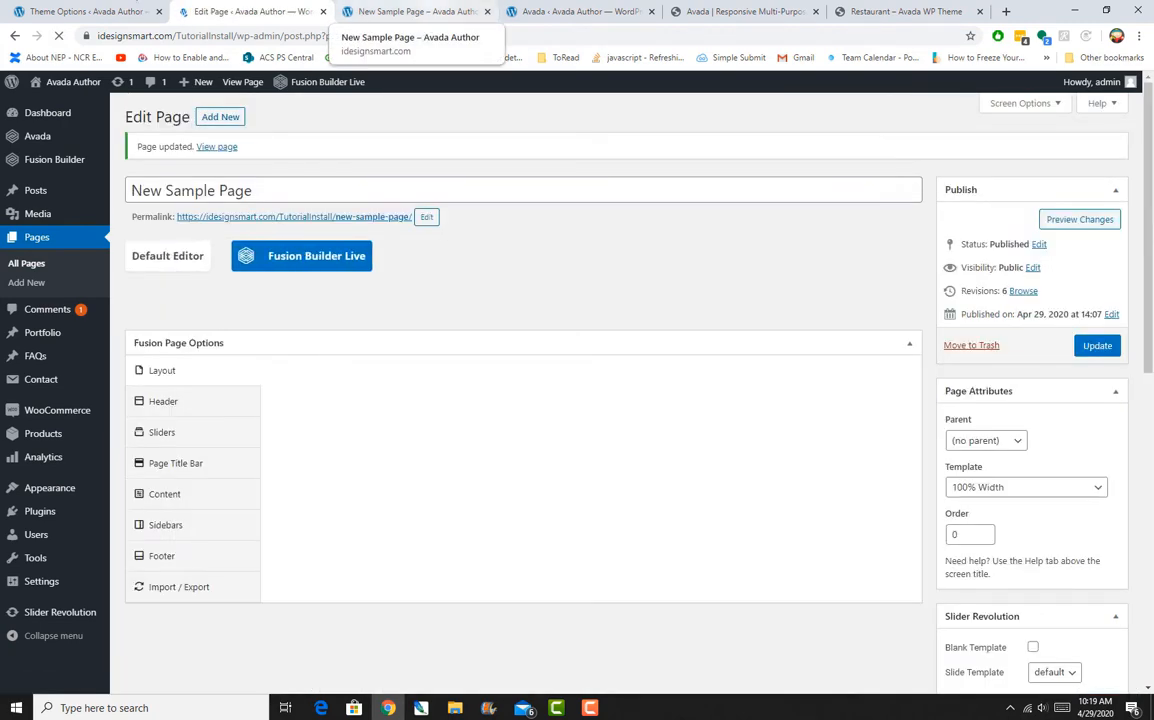
left_click(415, 11)
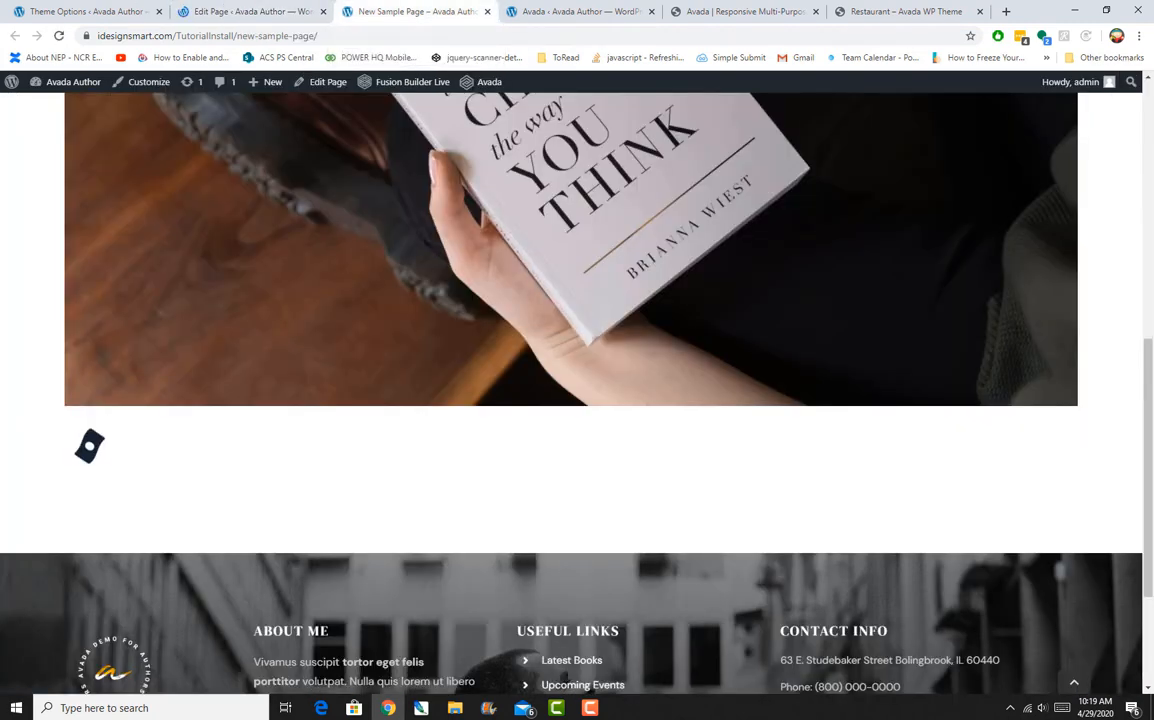
key("F5")
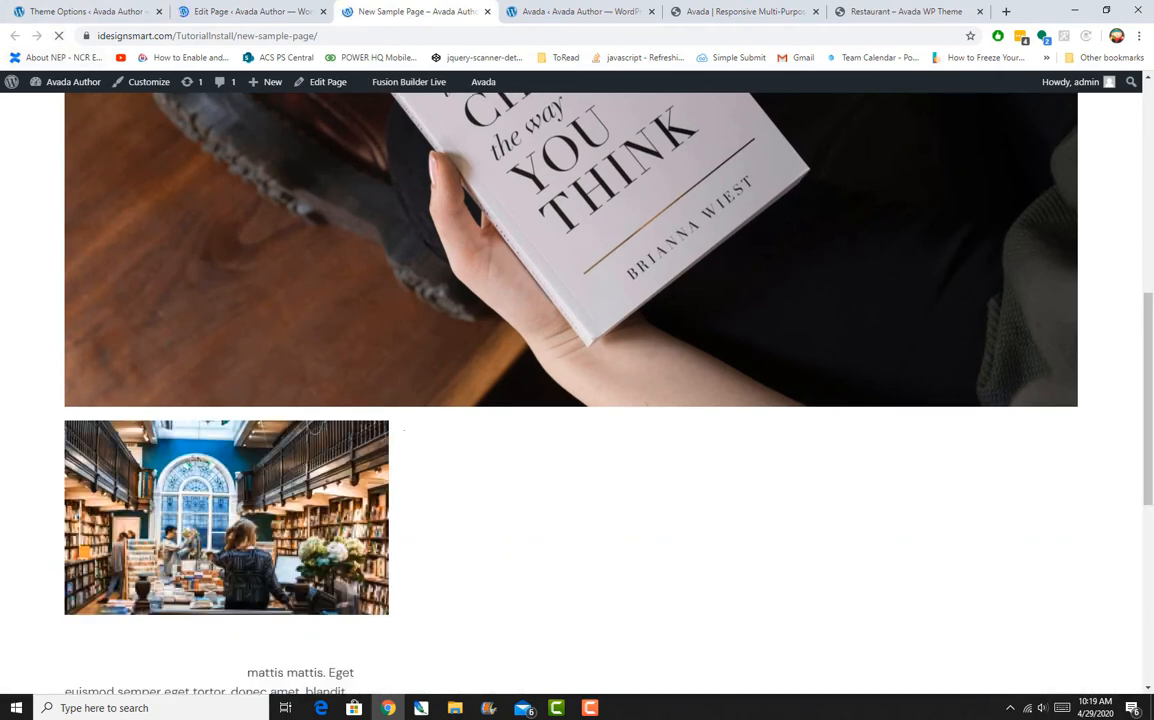
scroll(486, 351, "down", 2)
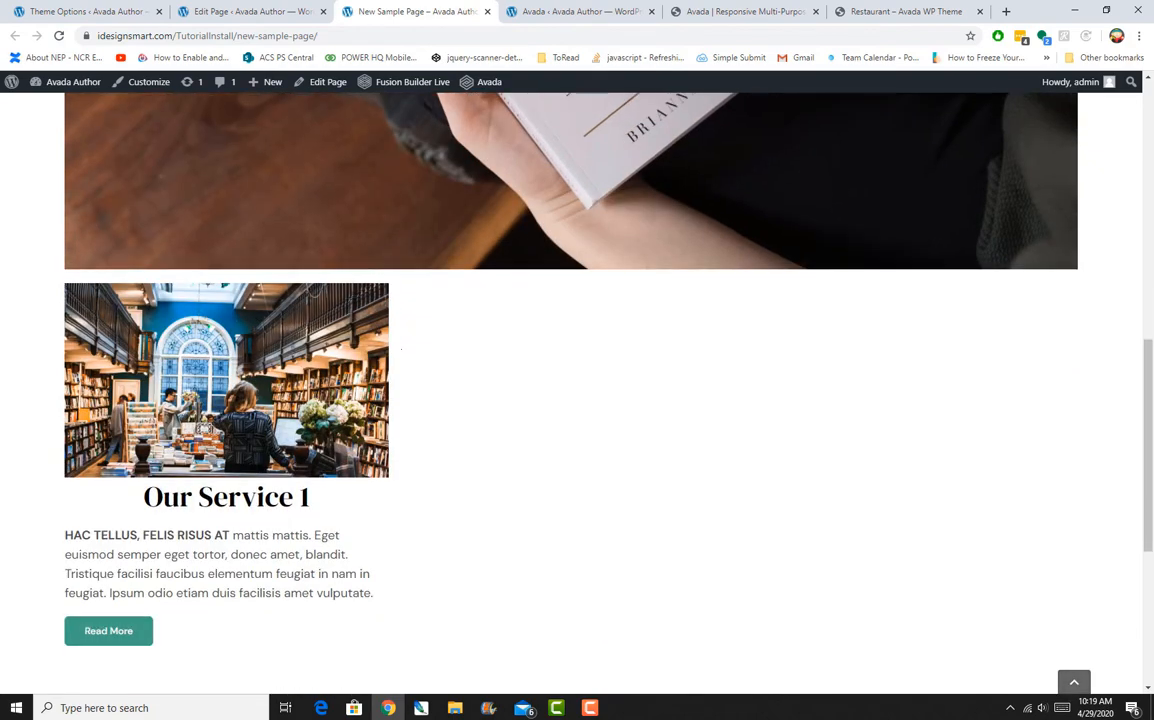
scroll(401, 348, "down", 2)
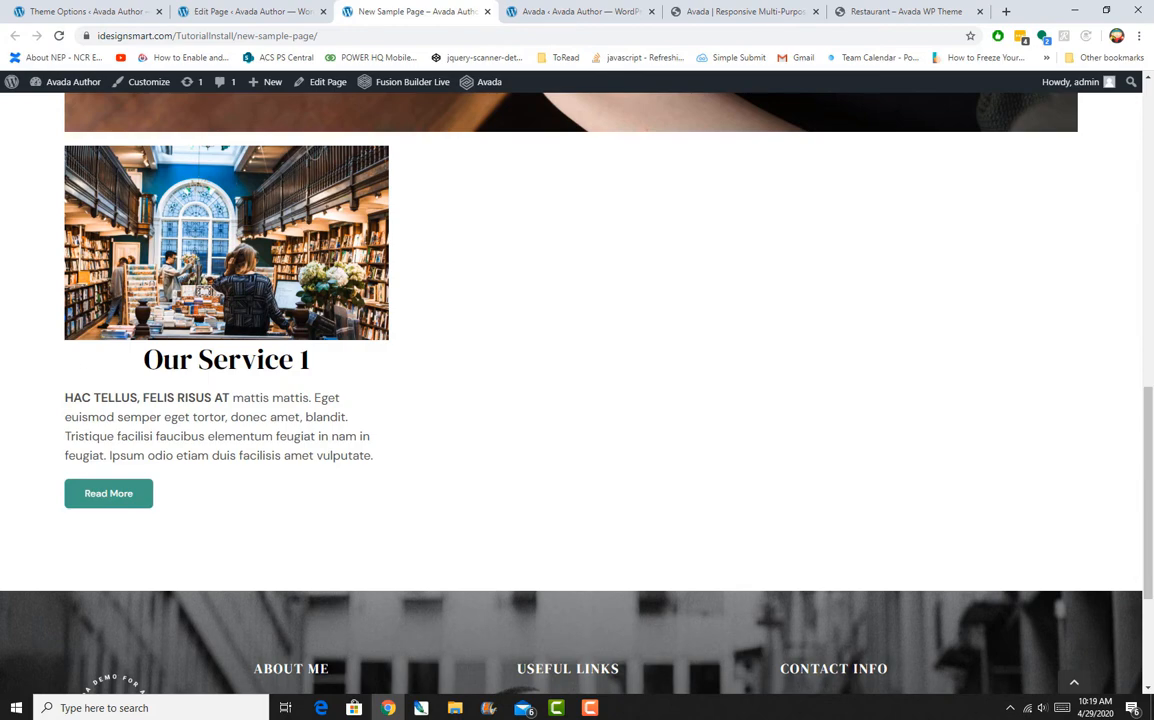
scroll(570, 390, "up", 5)
scroll(570, 390, "down", 4)
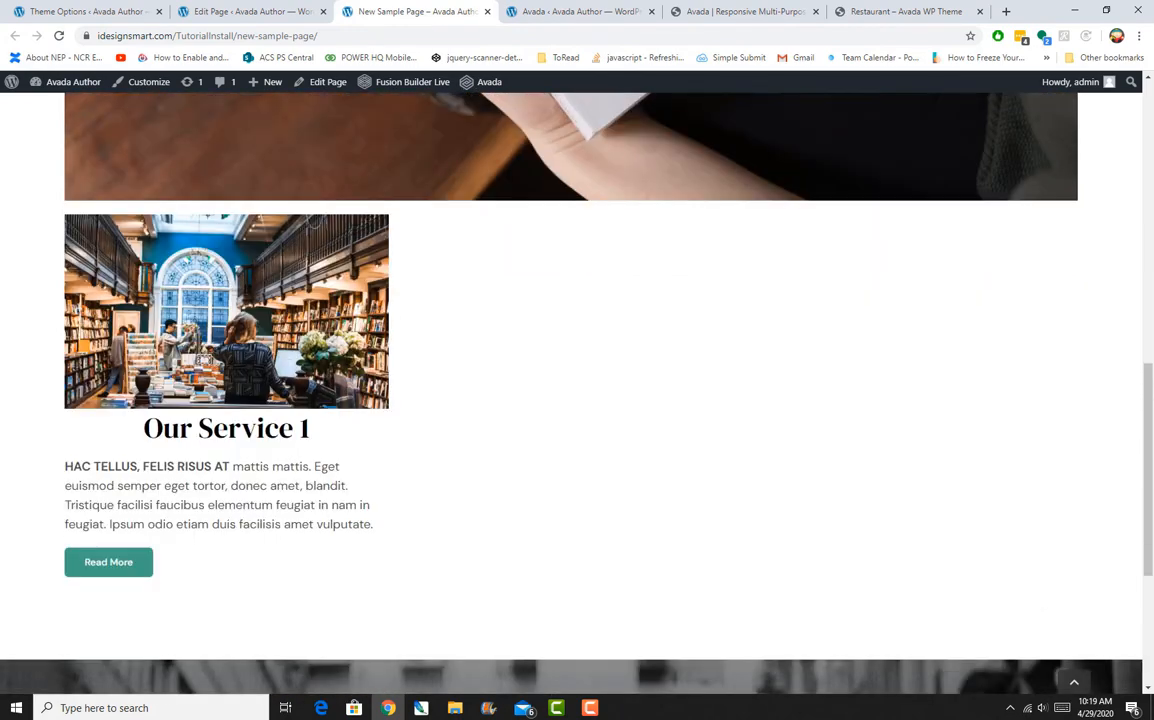
Return to the page editor, set the "Our Service 1" title's HTML heading size to H3, and save the element
left_click(250, 11)
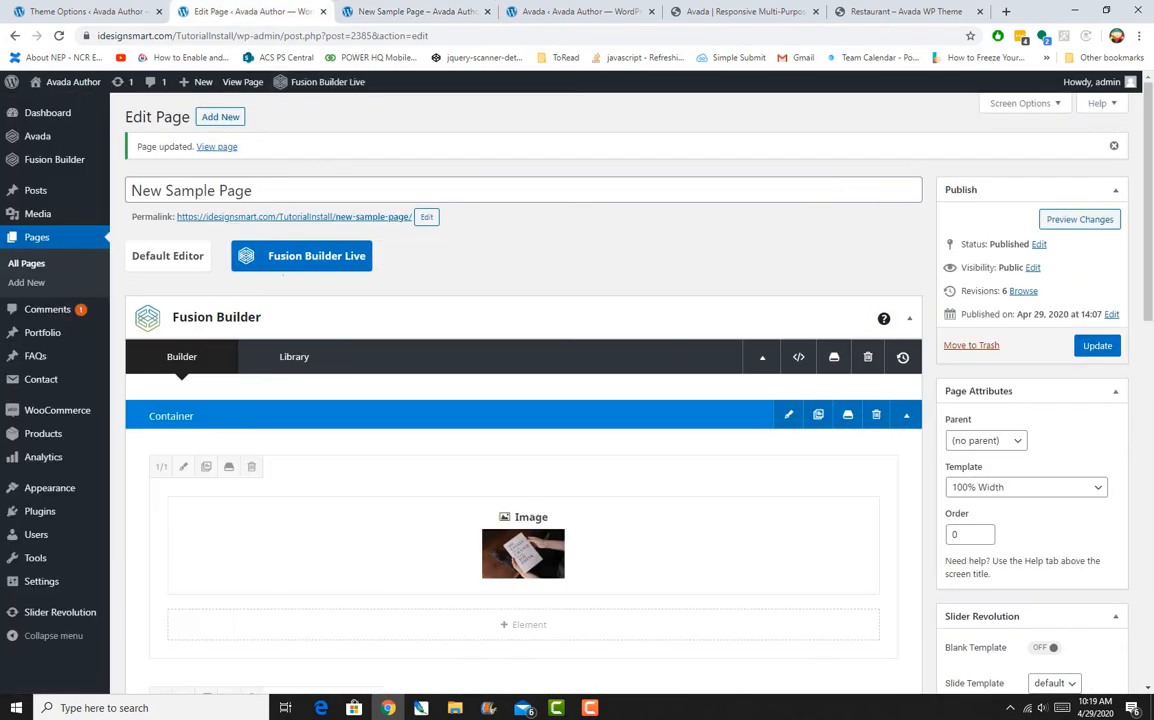
scroll(520, 400, "down", 5)
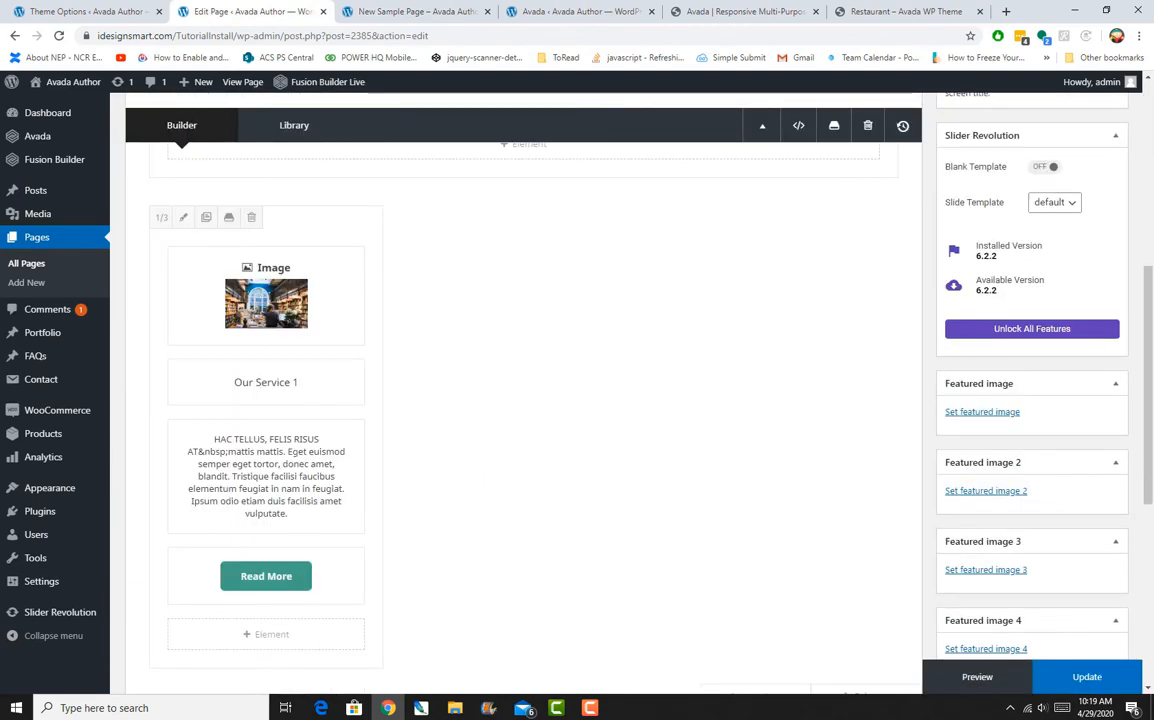
mouse_move(266, 382)
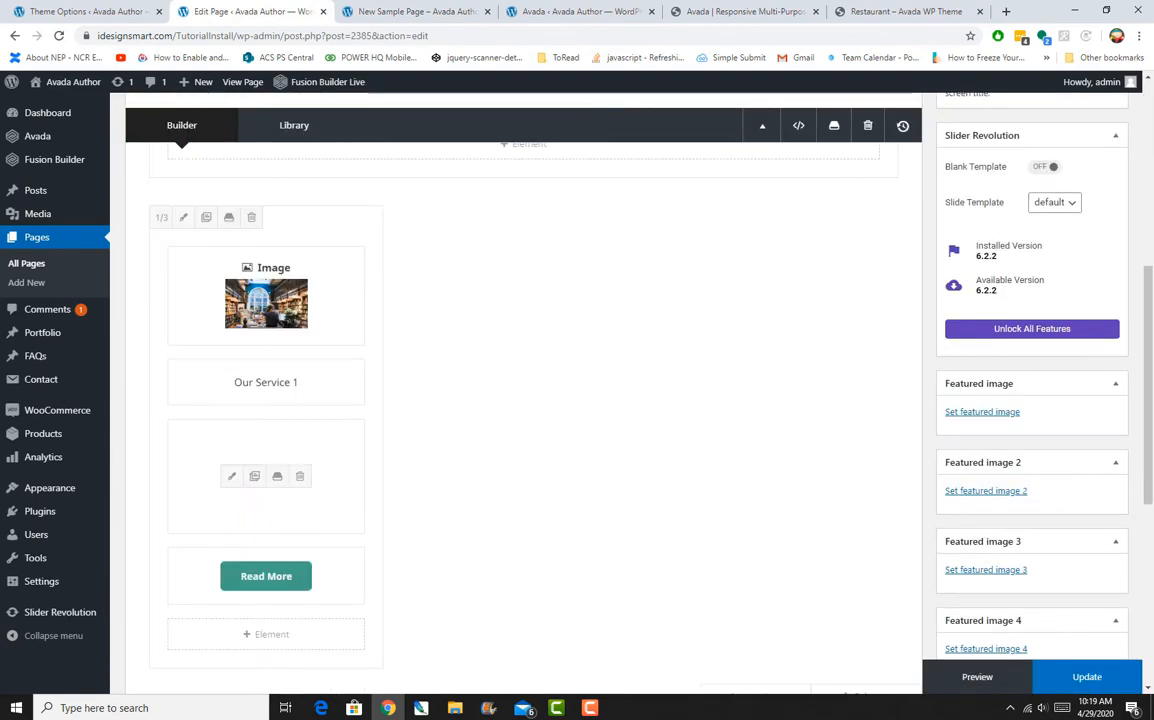
left_click(231, 382)
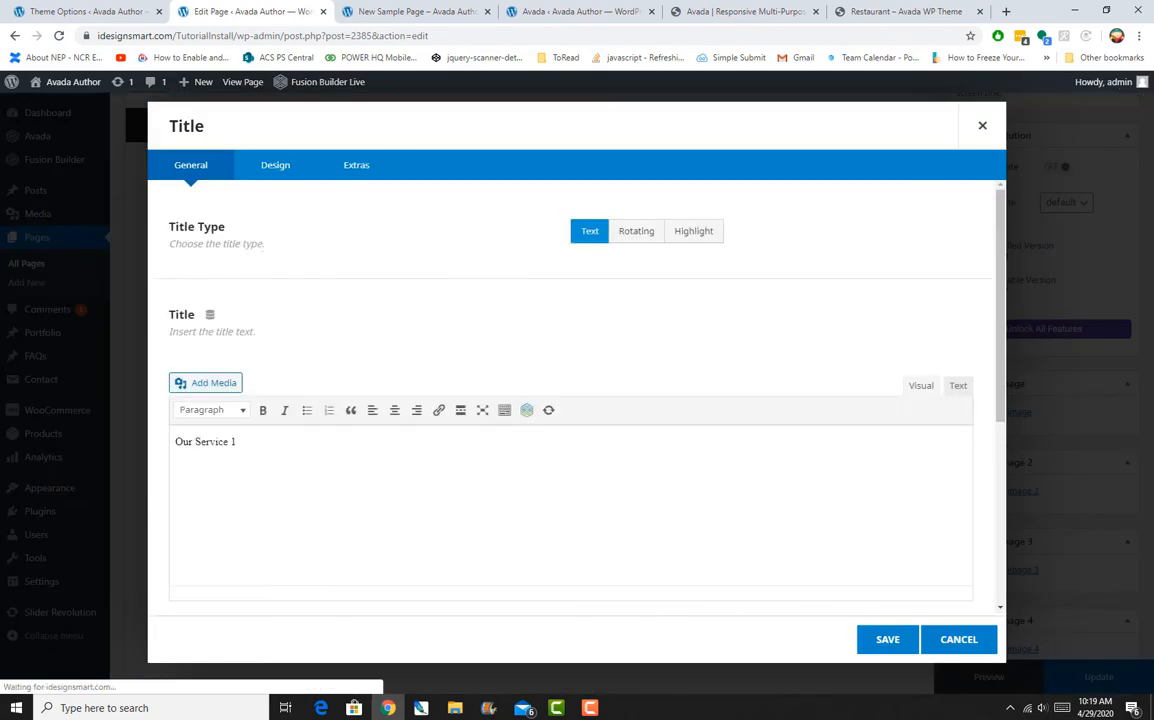
left_click(275, 165)
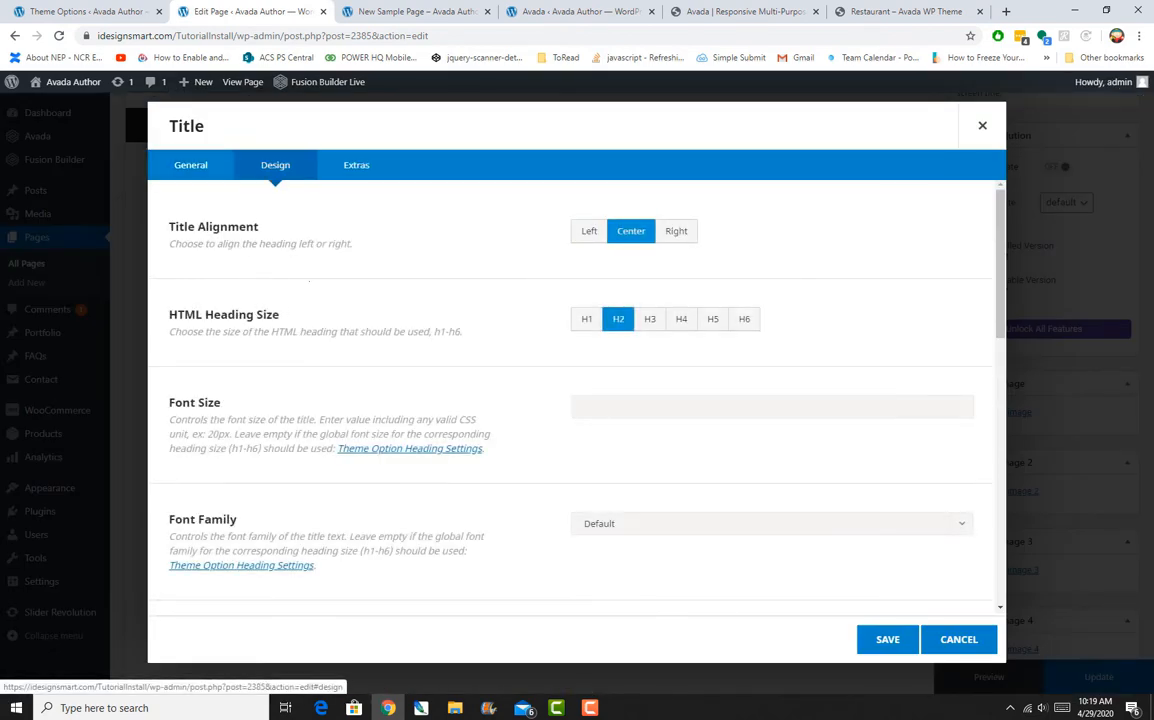
left_click(650, 319)
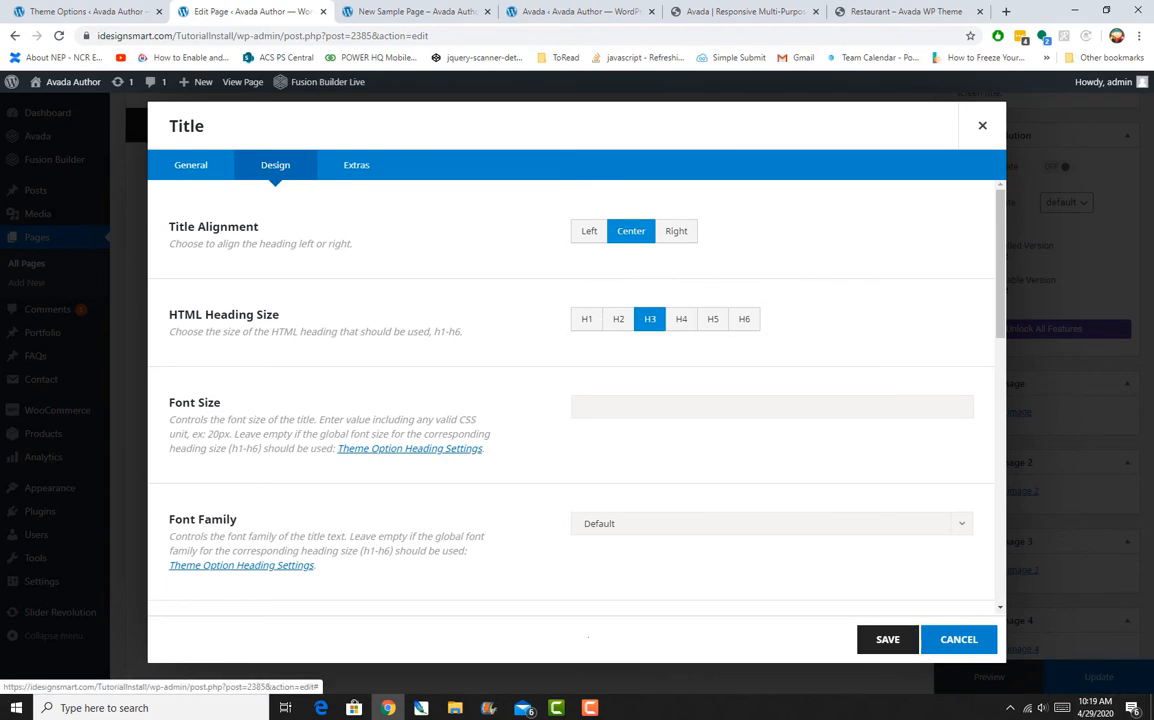
left_click(887, 639)
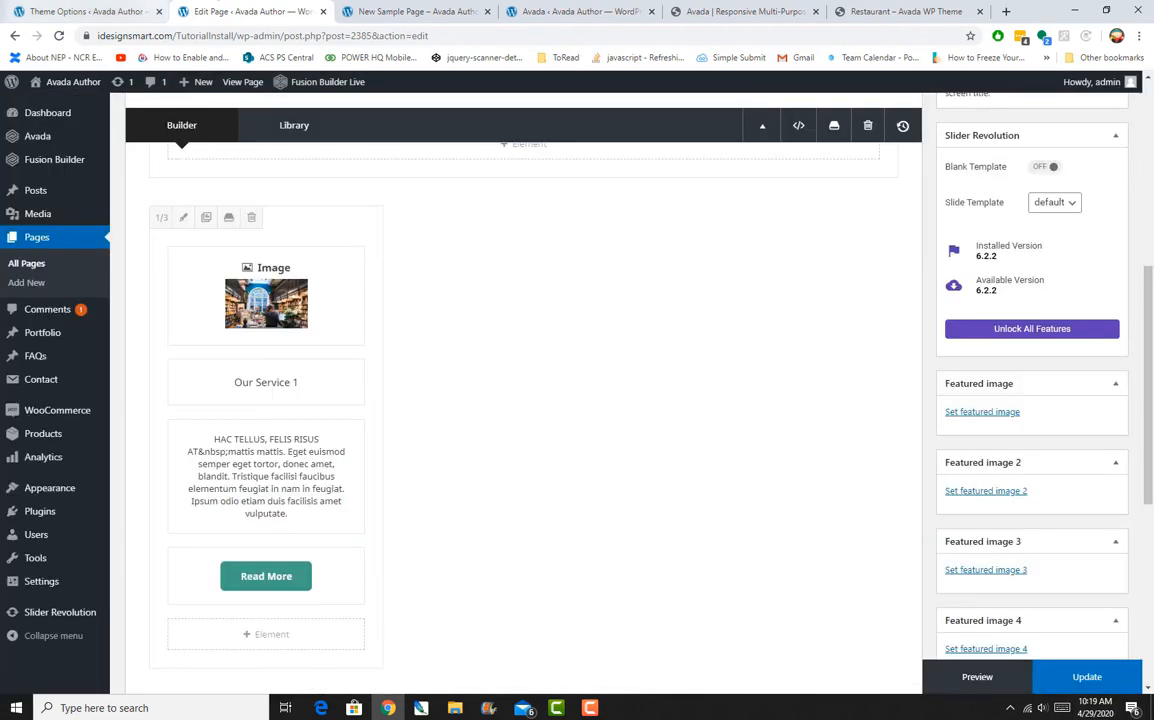
Check the button on the published page, then set the "Read More" button's alignment to Center in the editor and save it
left_click(415, 12)
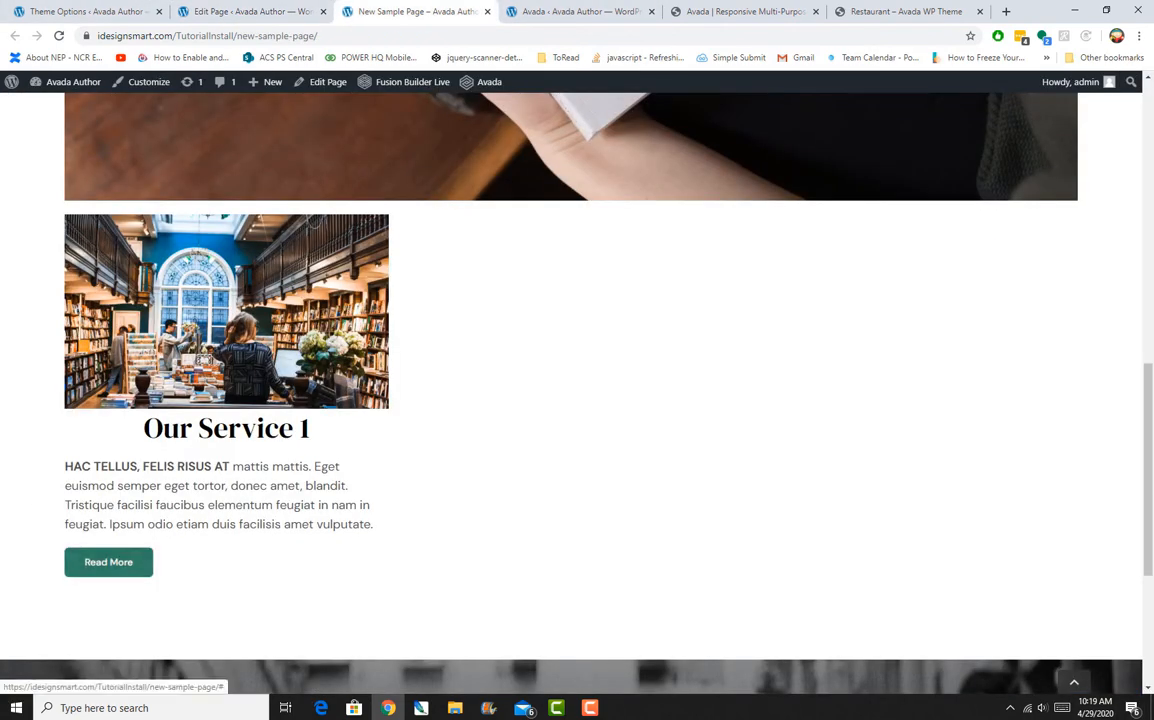
left_click(245, 11)
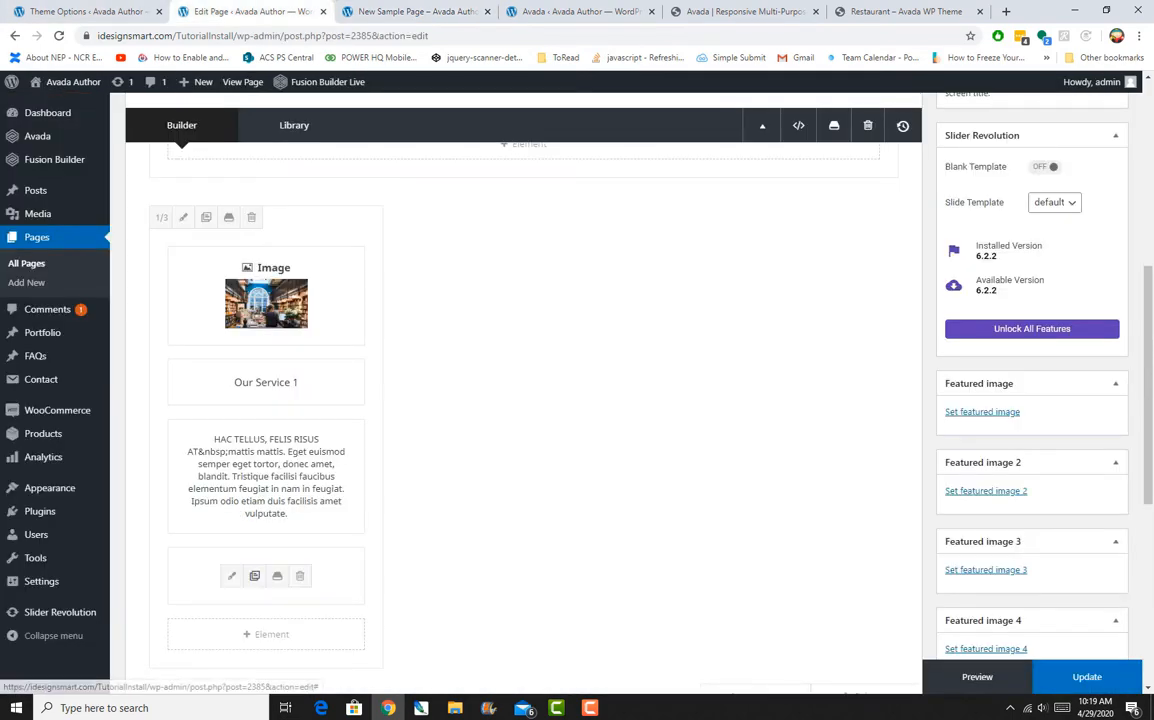
left_click(231, 576)
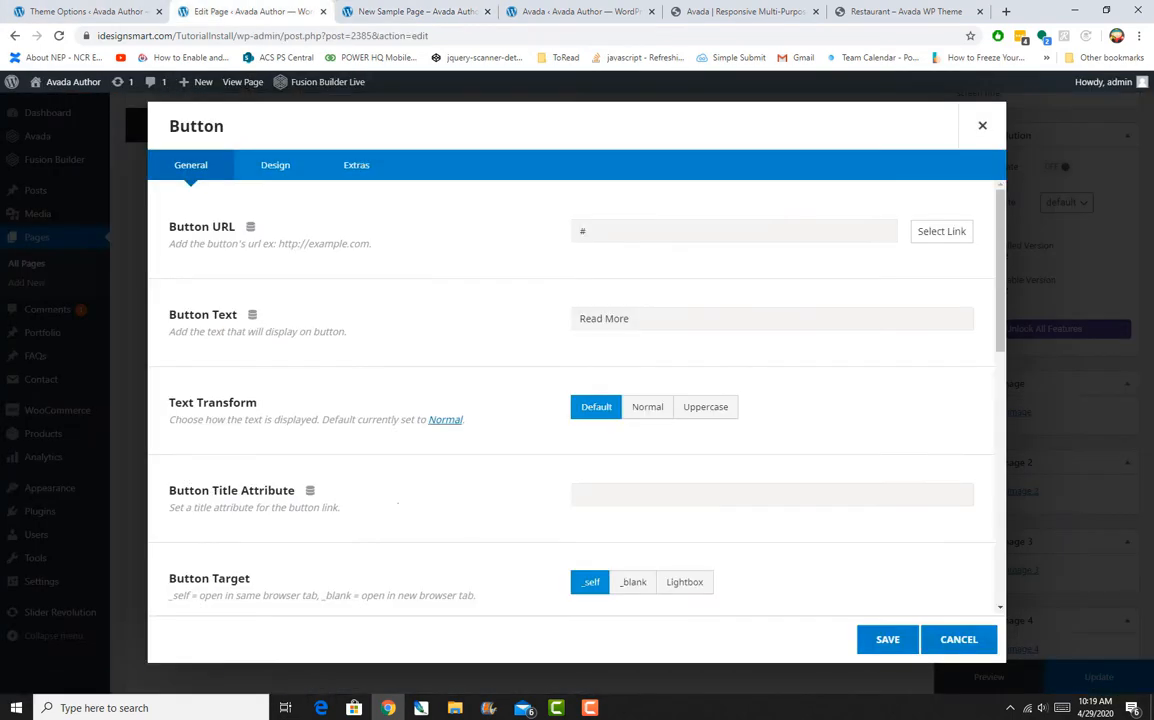
scroll(575, 400, "down", 2)
scroll(690, 480, "down", 2)
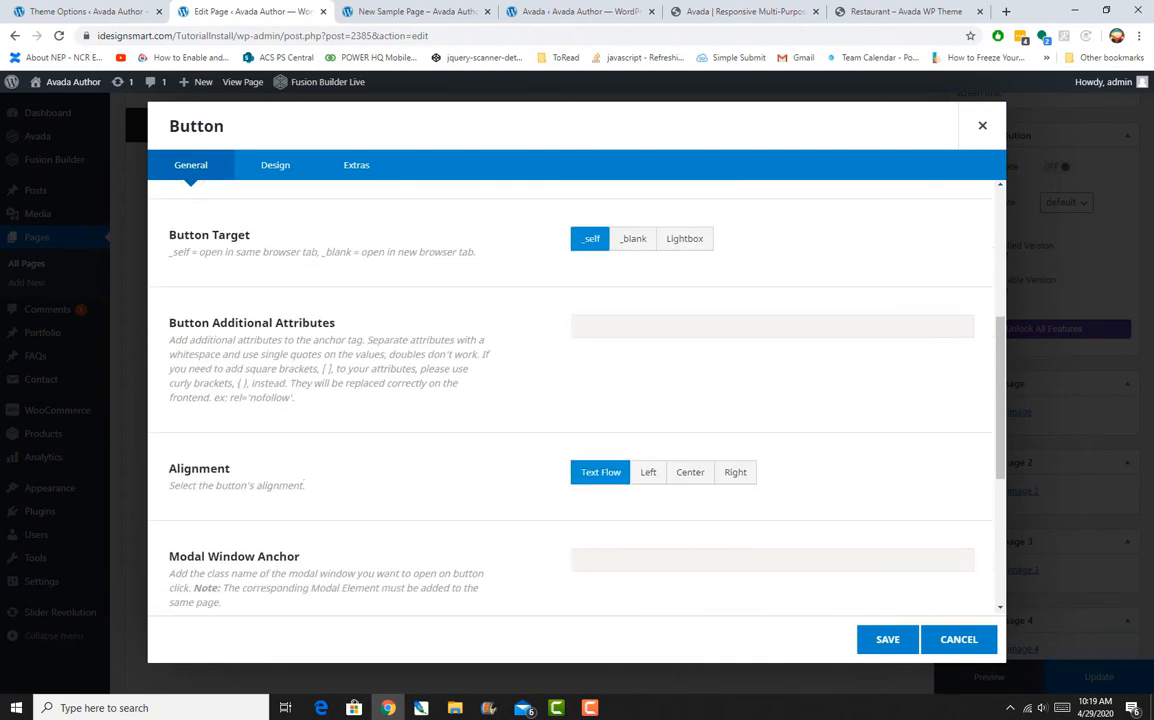
left_click(690, 472)
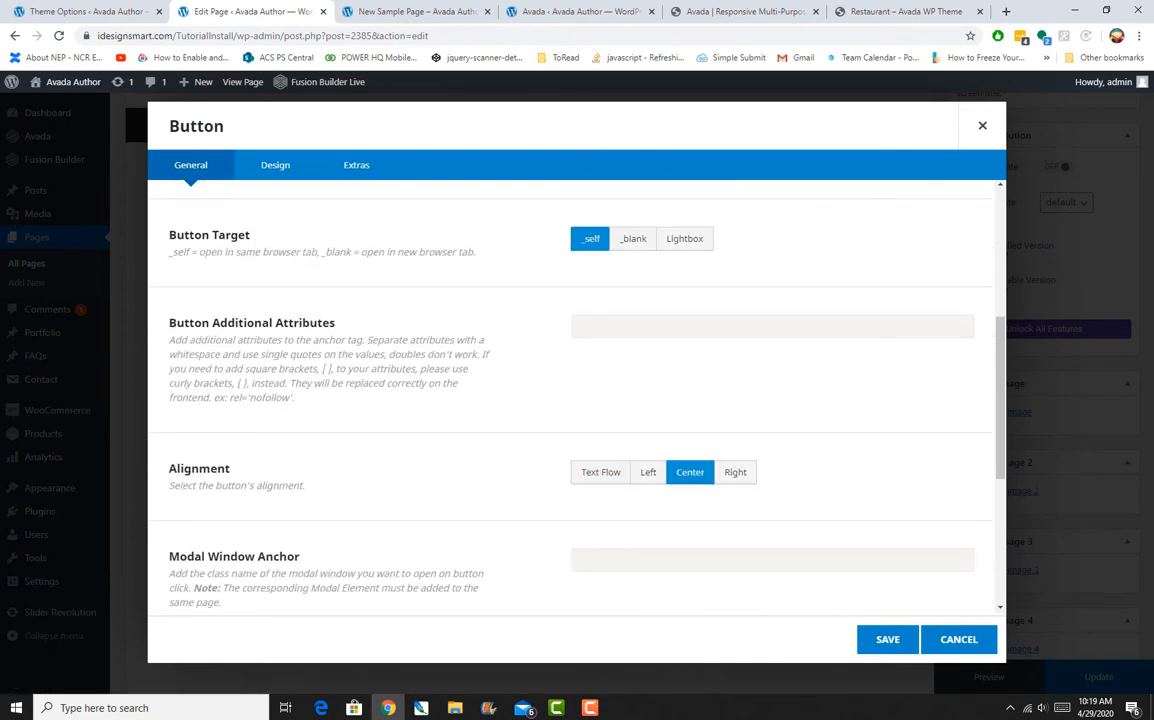
left_click(887, 639)
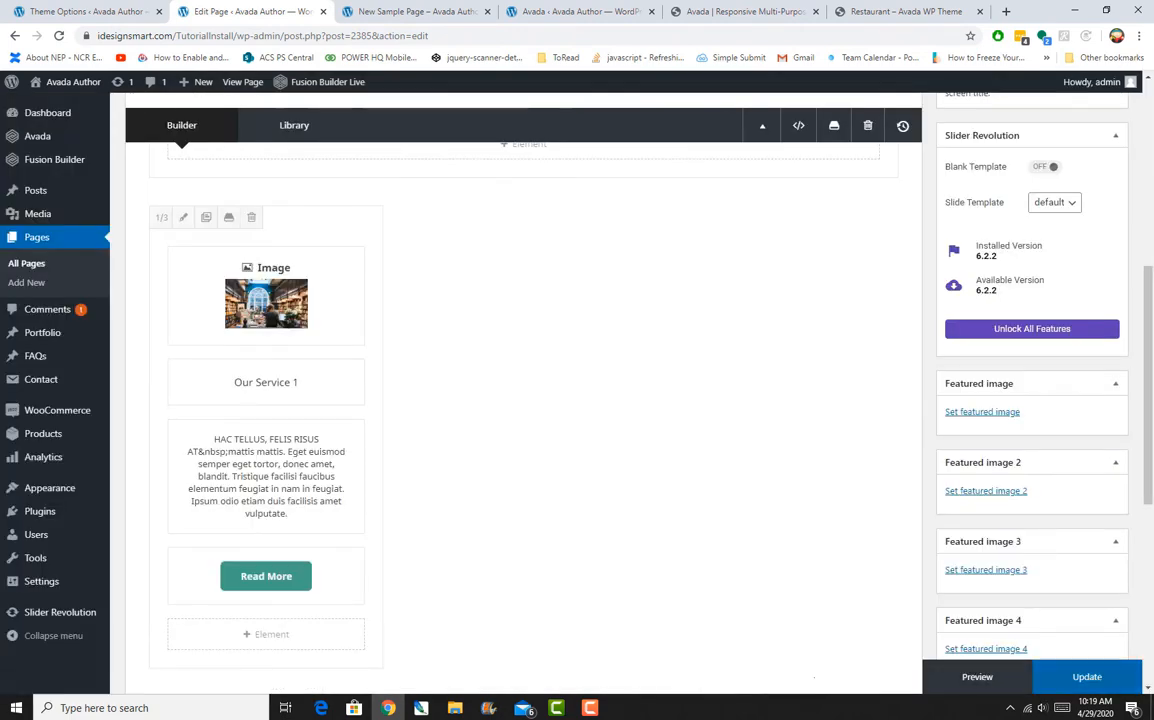
Update the page and reload the published New Sample Page to check the title and button
left_click(1087, 677)
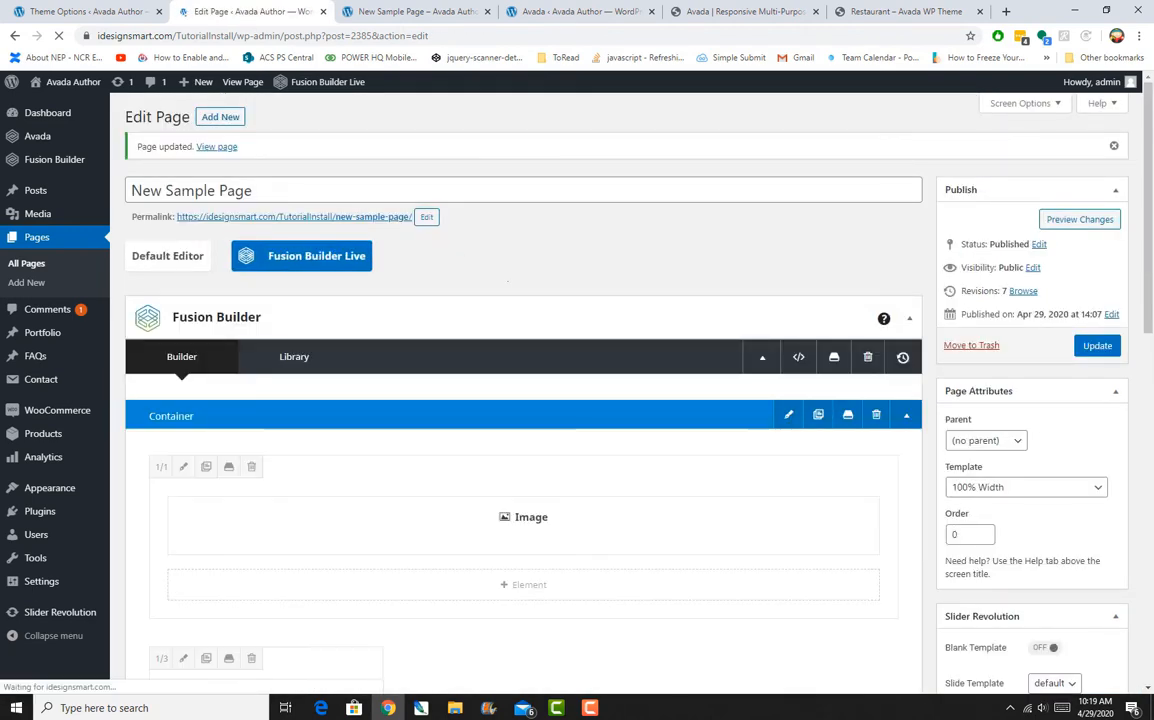
left_click(416, 12)
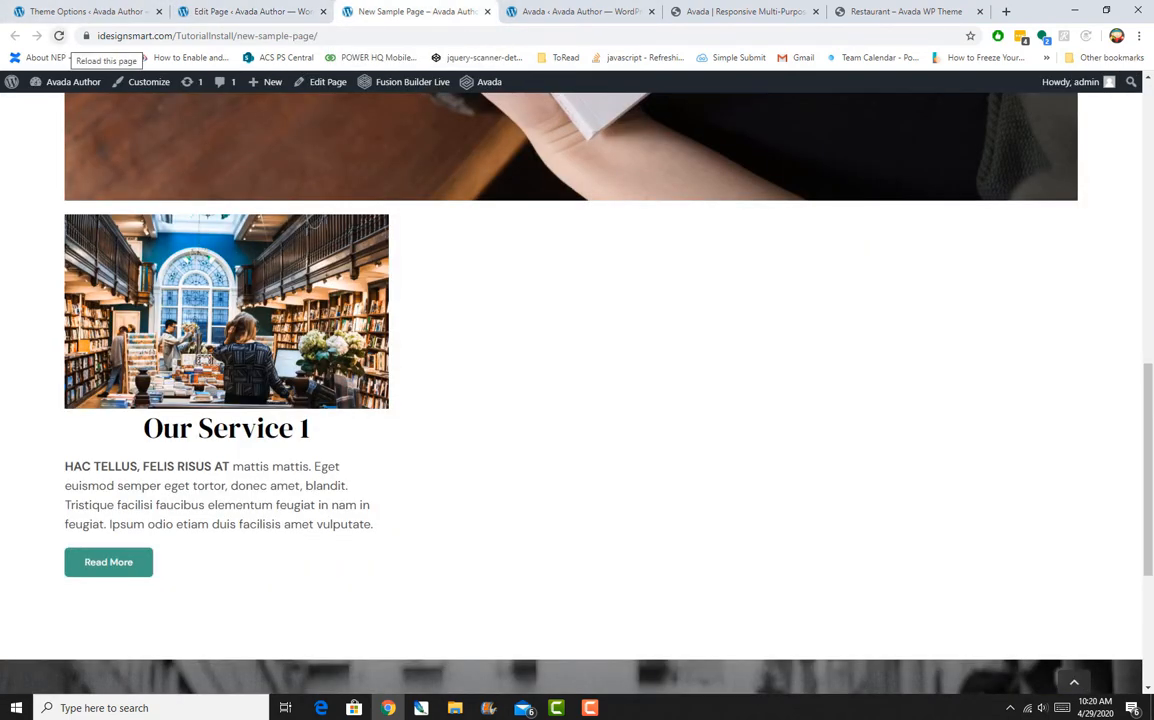
key("F5")
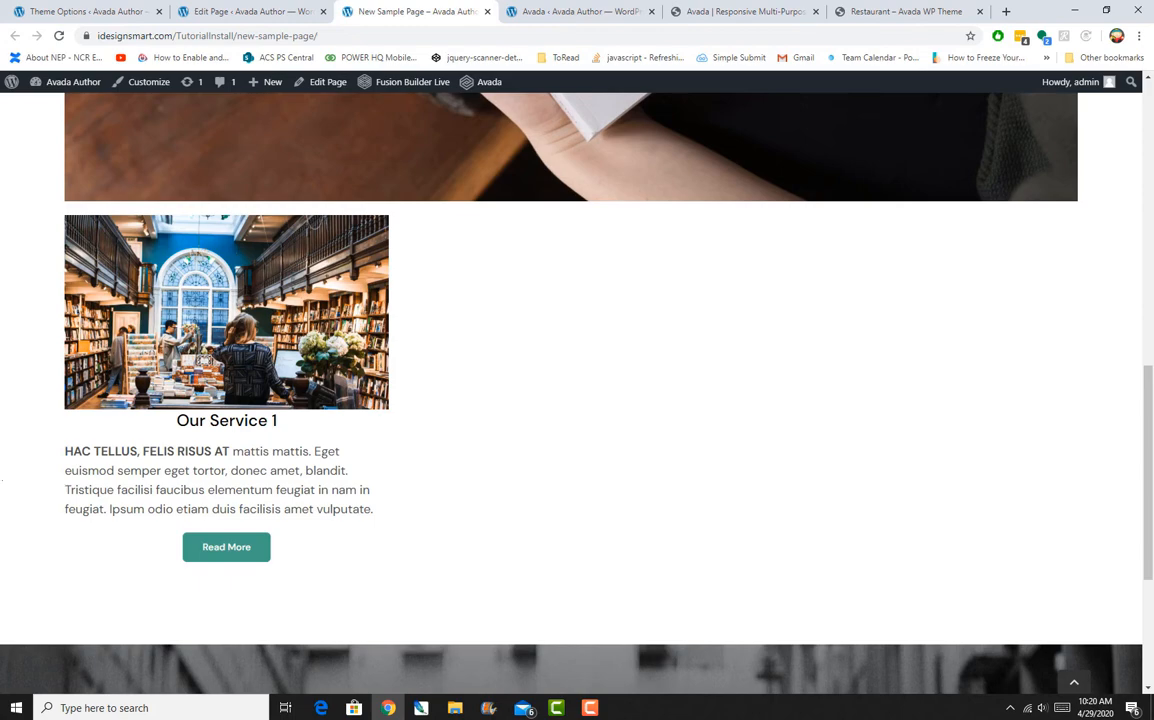
Return to the page editor, center the whole paragraph in the text block below "Our Service 1", and save the element
left_click(252, 12)
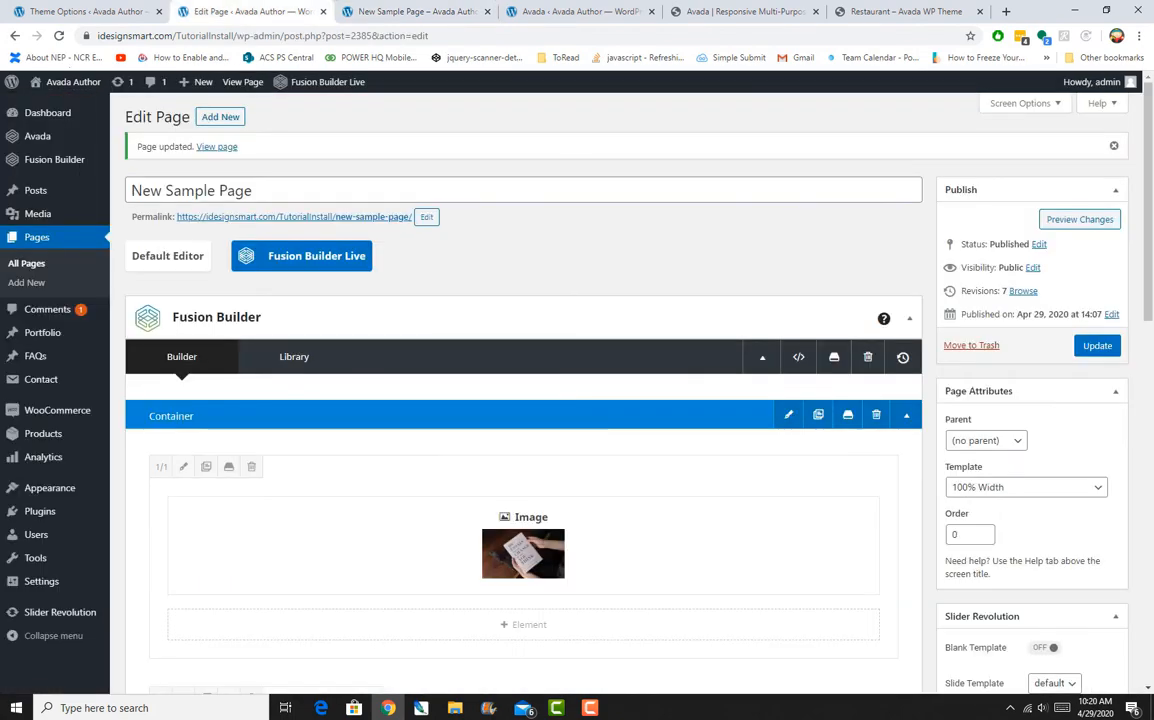
scroll(523, 400, "down", 3)
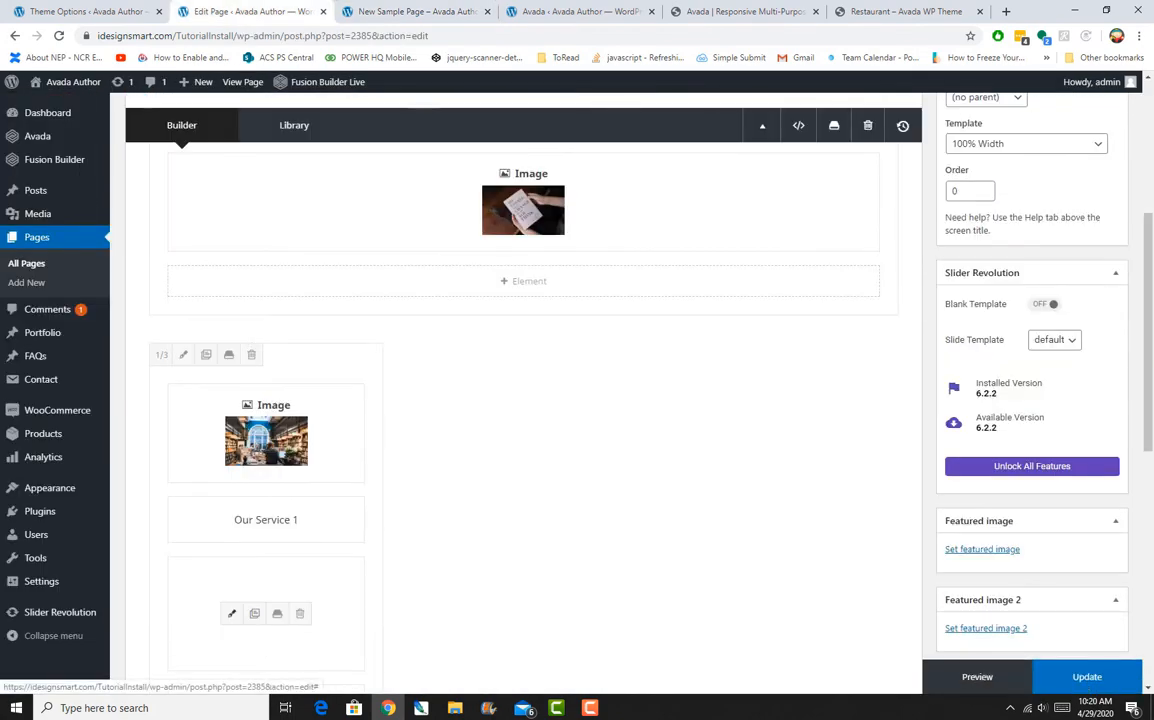
left_click(231, 613)
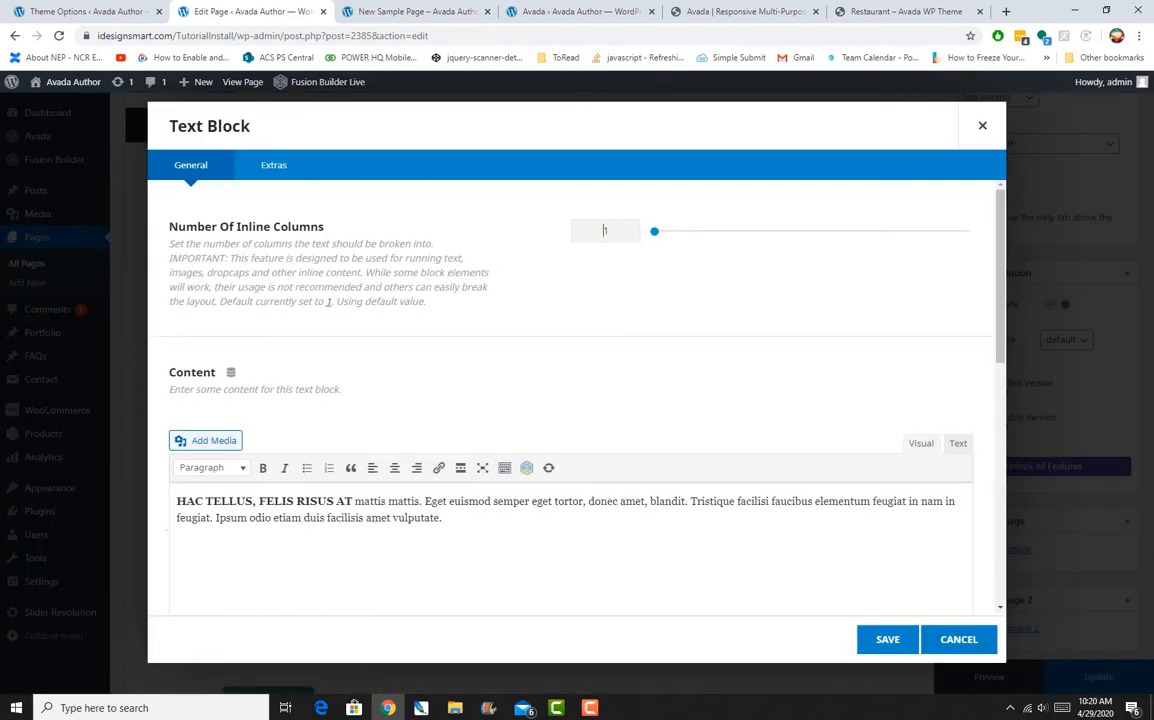
key("ctrl+a")
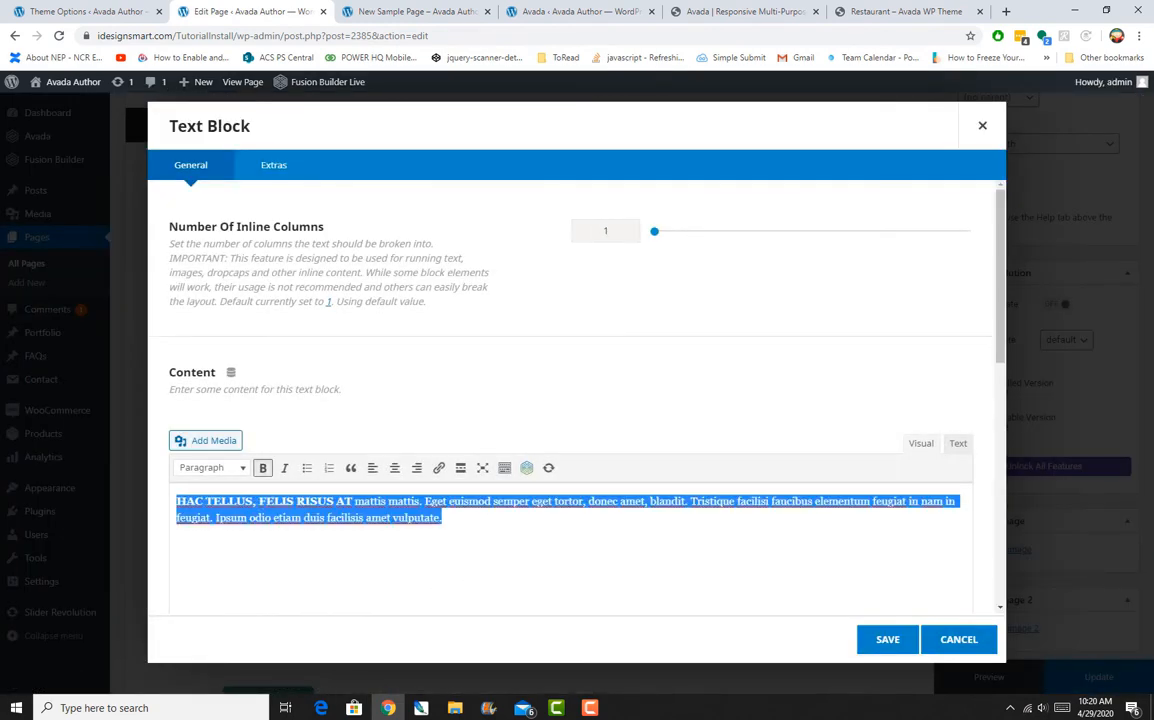
left_click(394, 467)
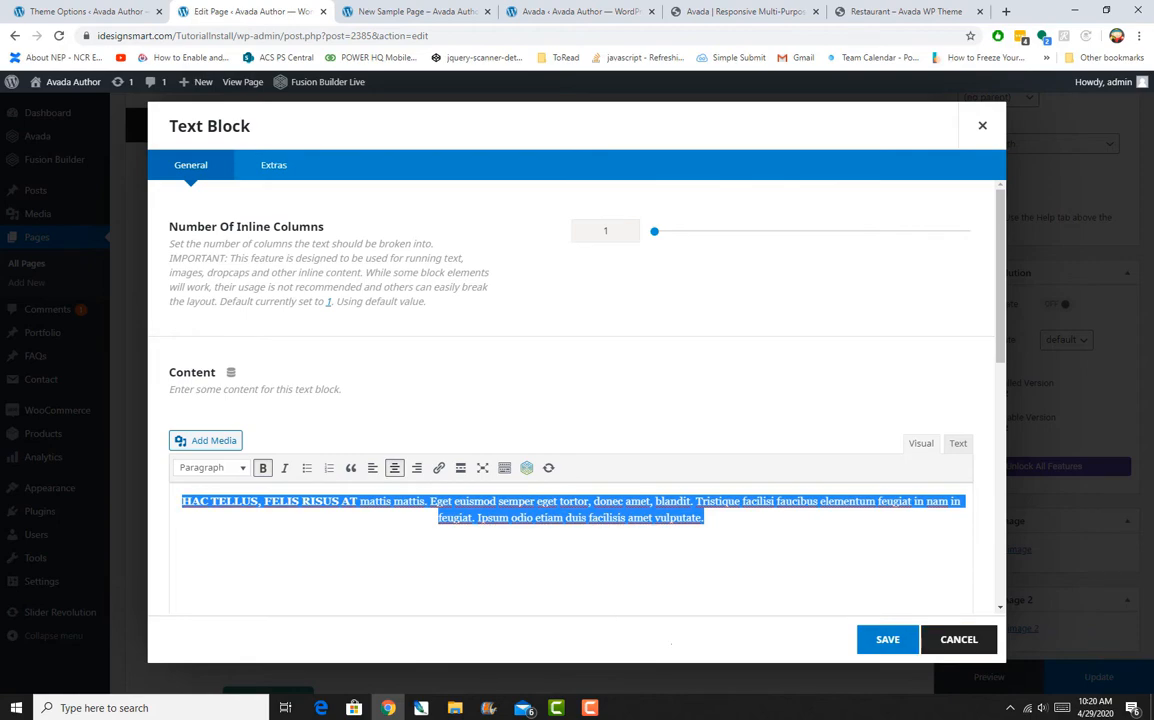
left_click(887, 639)
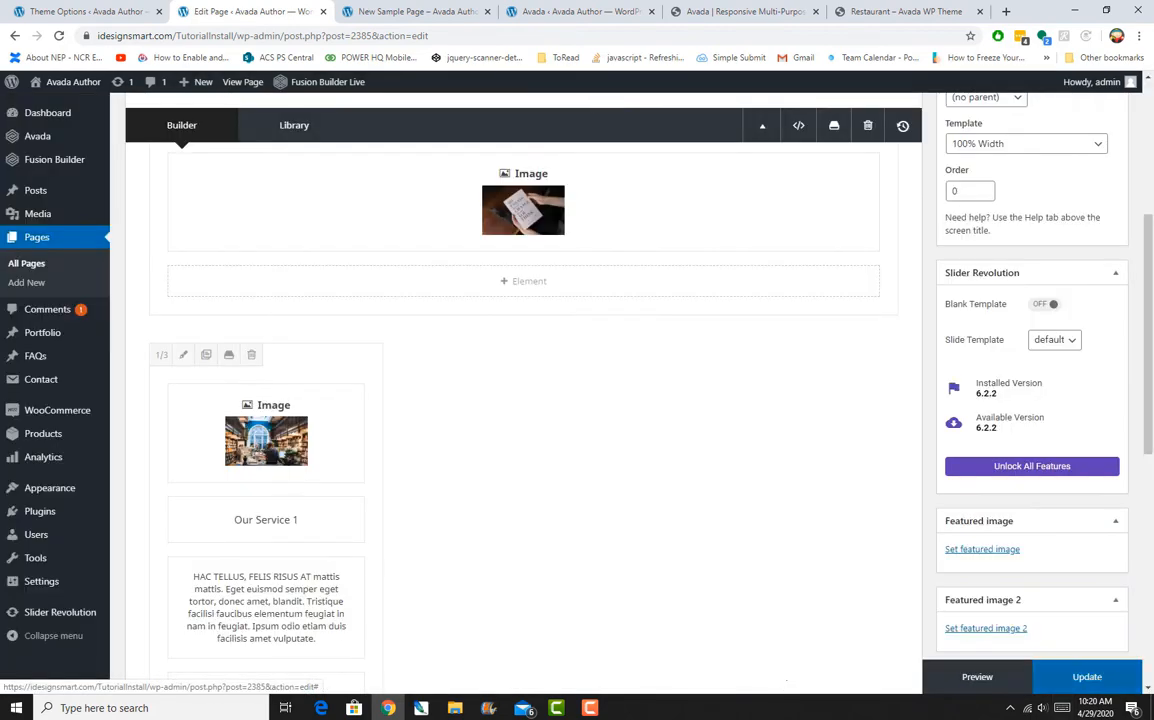
Center the "Our Service 1" text in the title element's content, check its design settings, and save the element
left_click(234, 519)
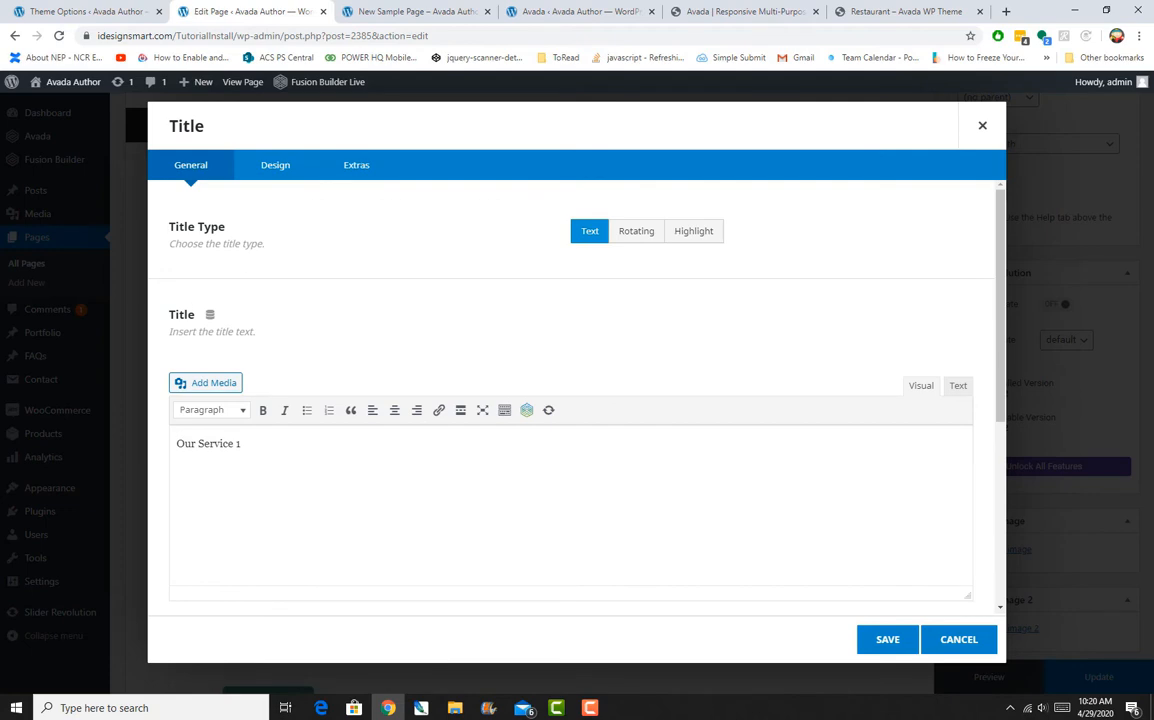
left_click_drag(241, 443, 176, 443)
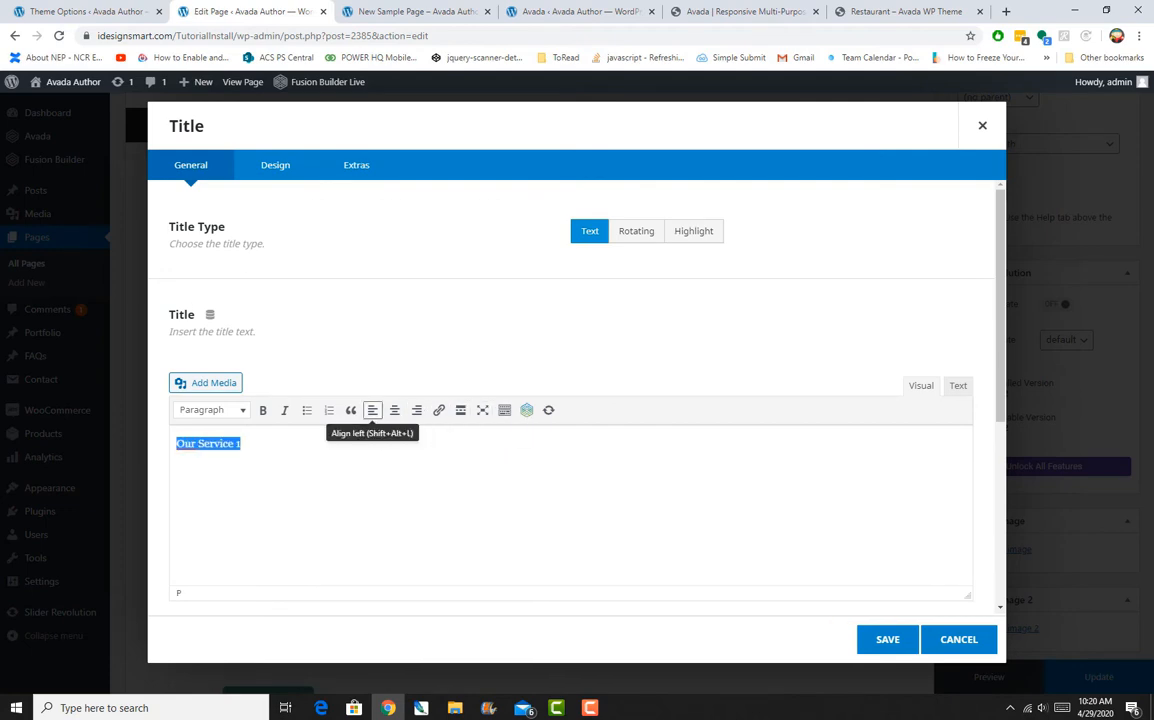
left_click(394, 410)
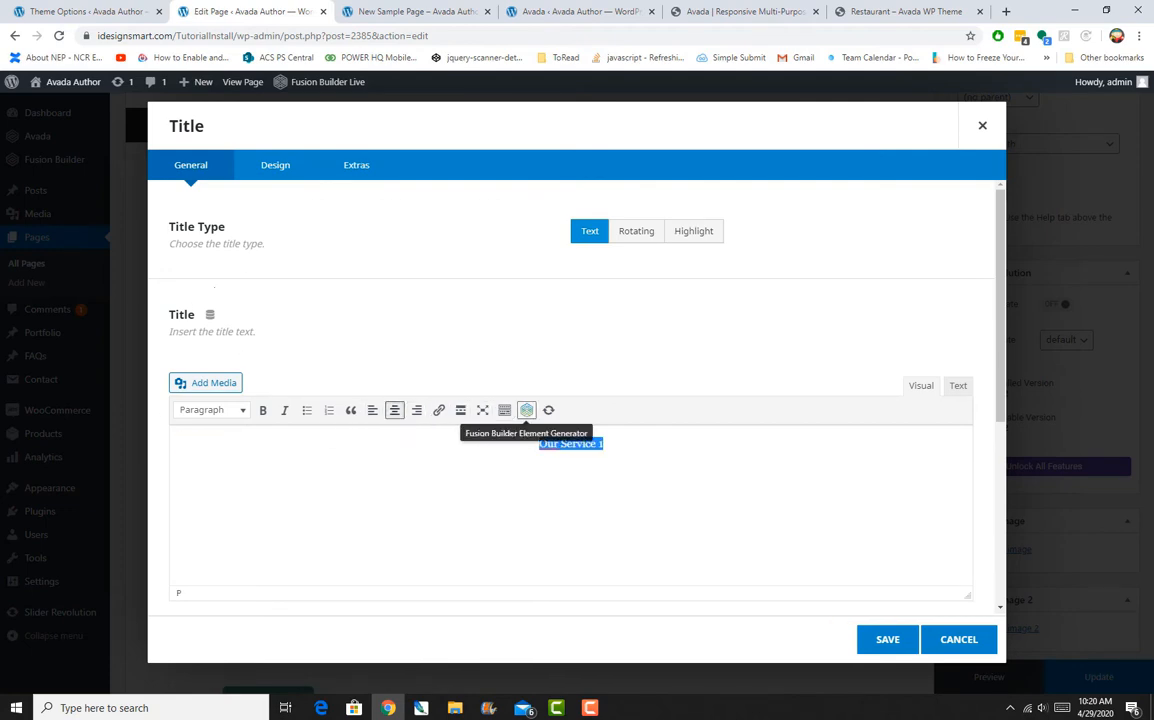
left_click(275, 165)
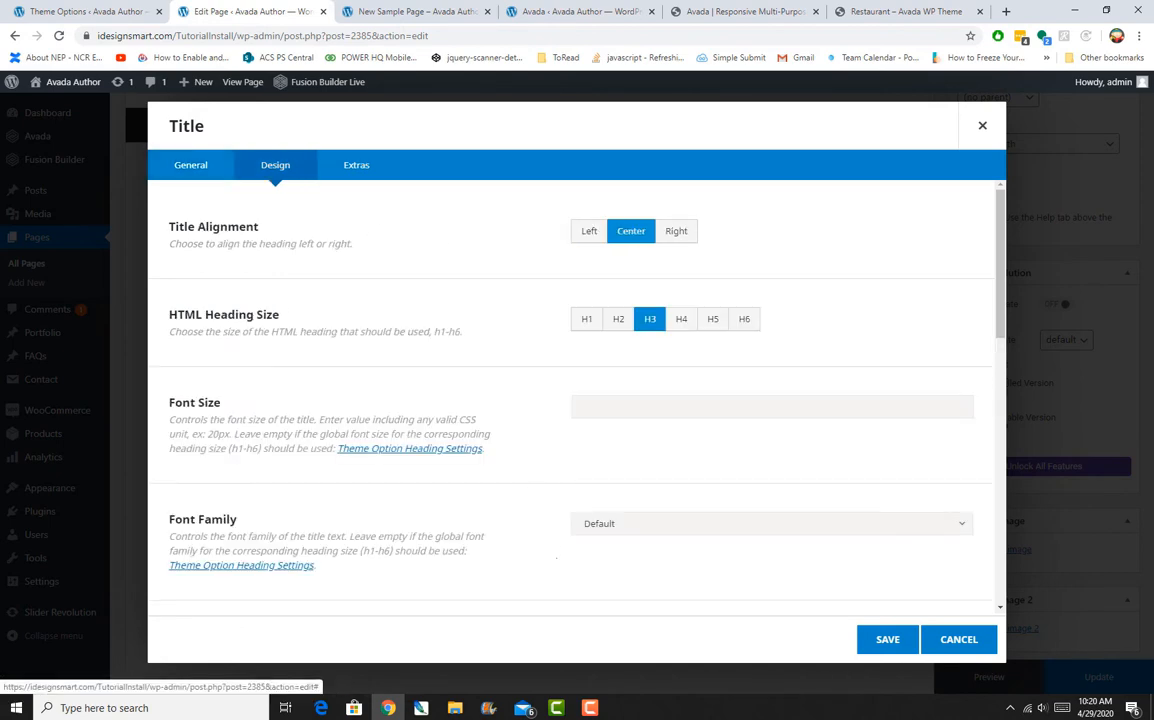
left_click(887, 640)
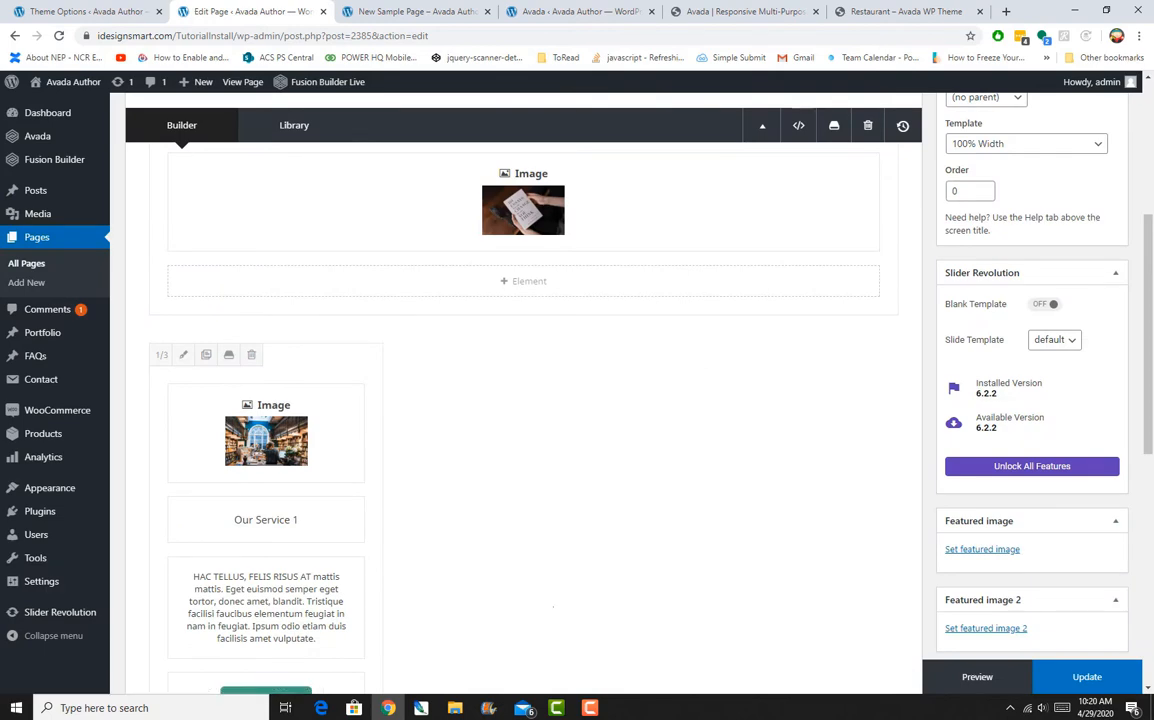
Update the page, reload the published New Sample Page, and check the service column and the large image above it
left_click(1087, 677)
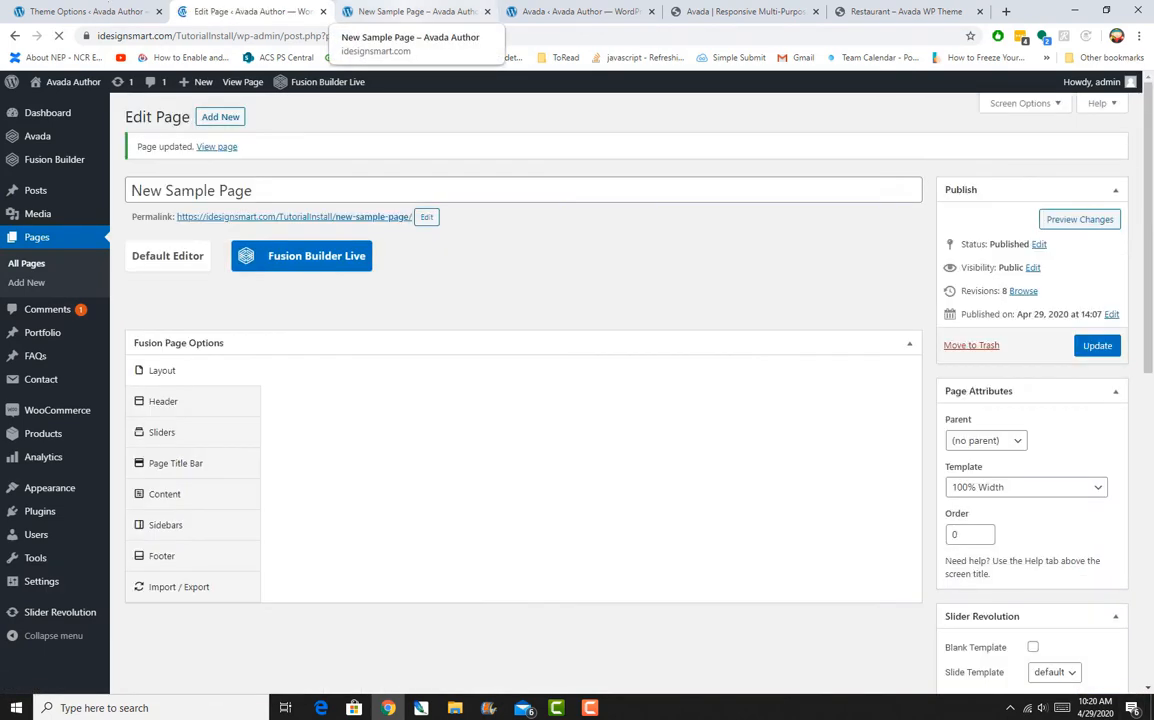
left_click(410, 12)
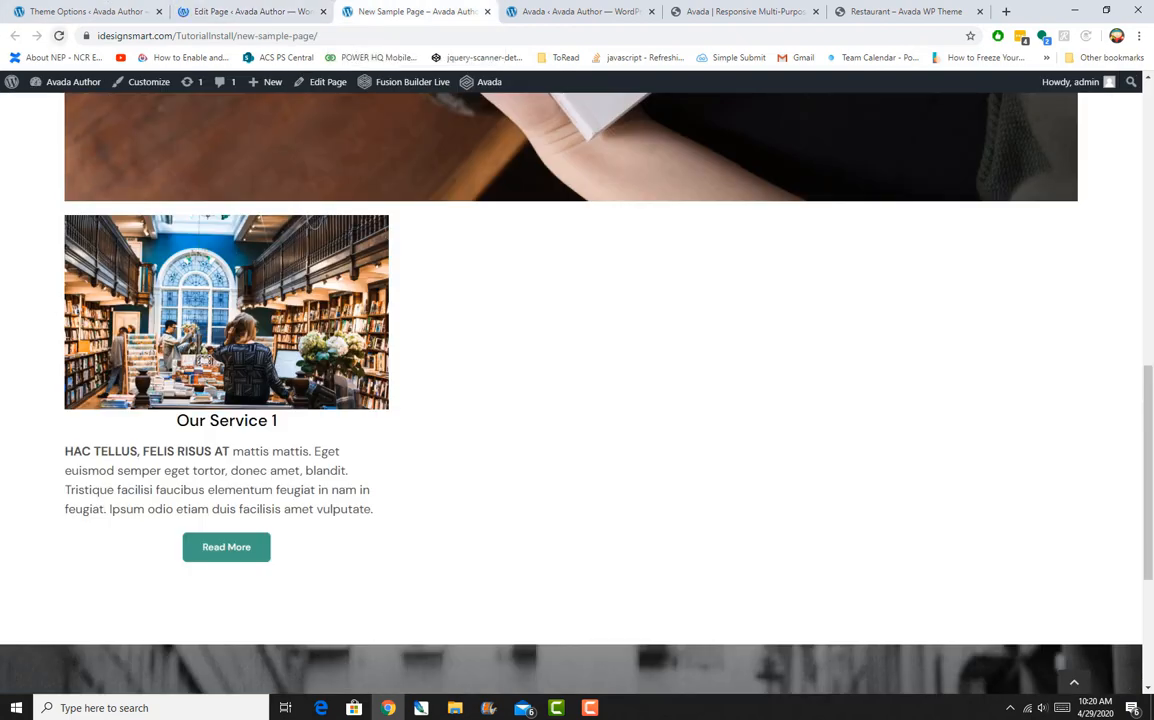
left_click(59, 35)
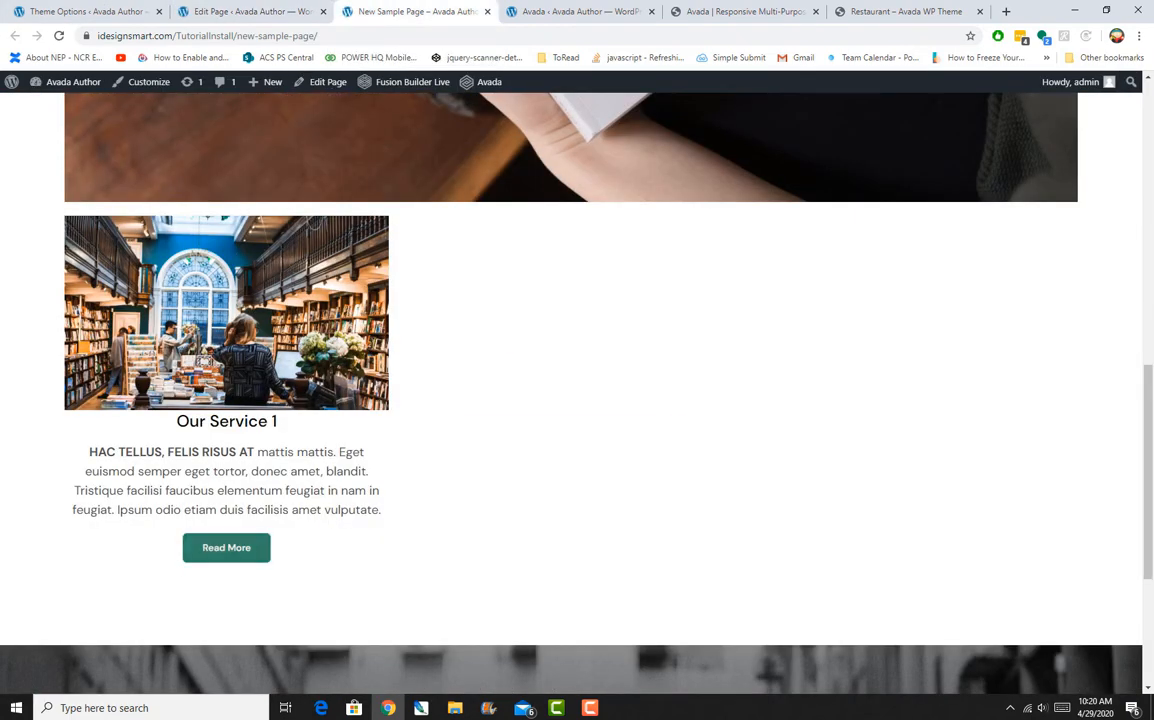
left_click_drag(278, 421, 176, 421)
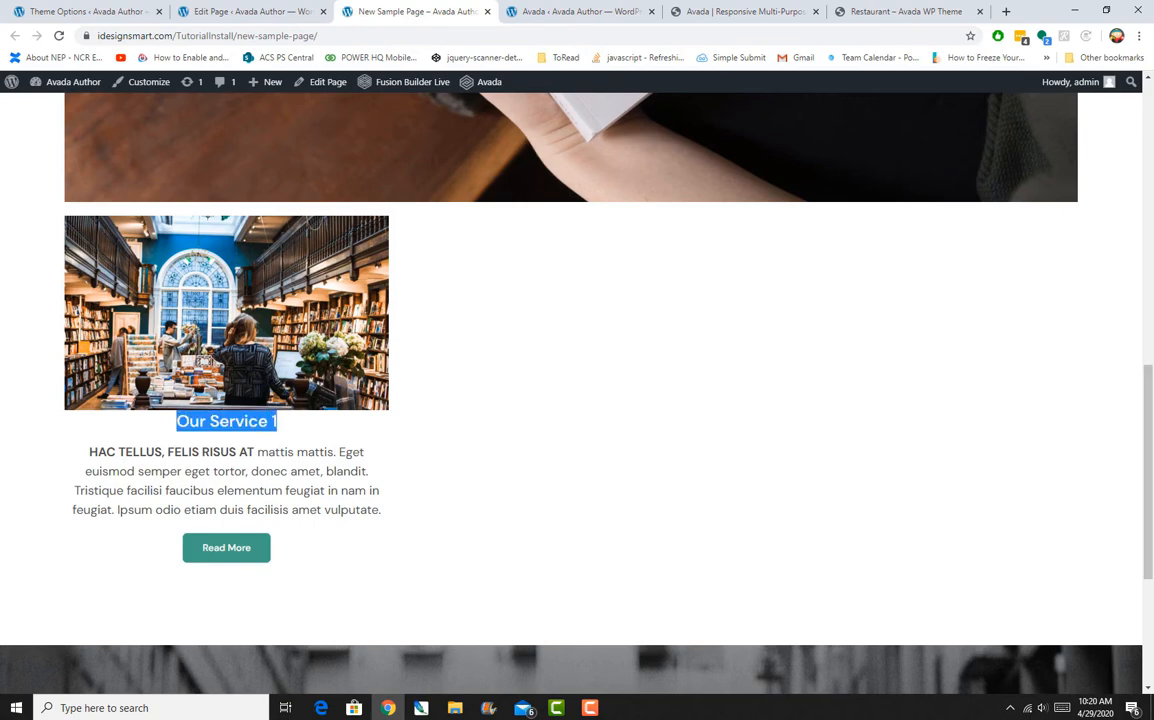
scroll(576, 390, "up", 3)
scroll(576, 390, "down", 1)
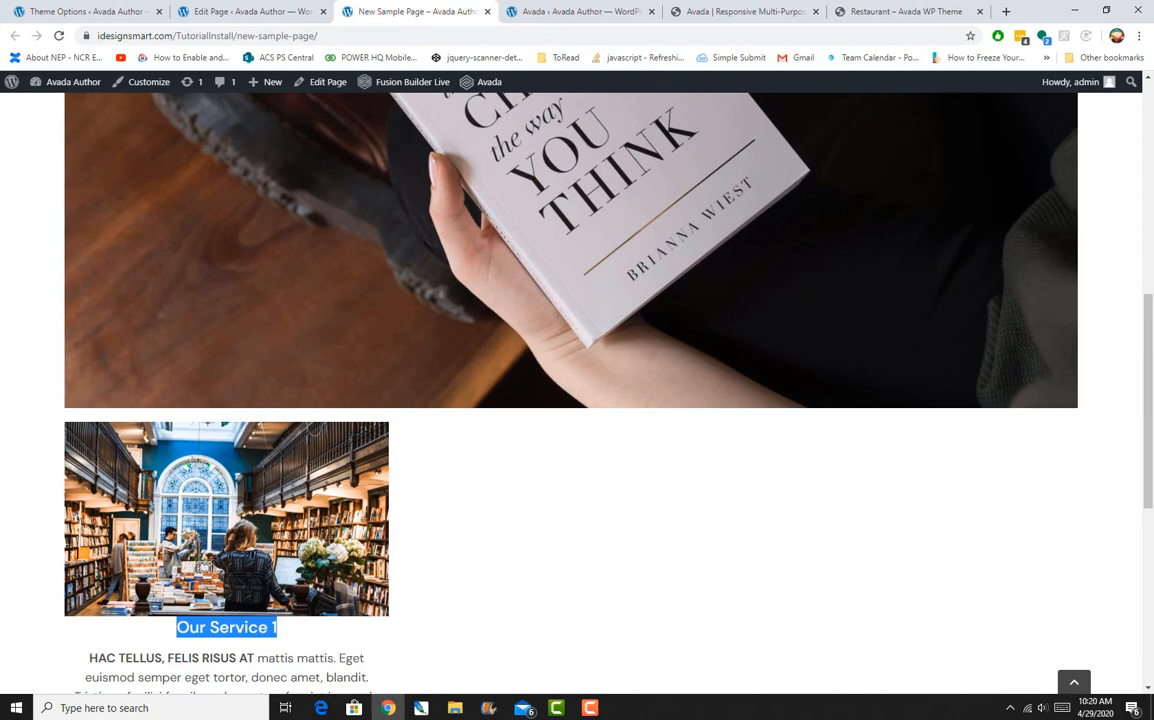
scroll(576, 390, "up", 4)
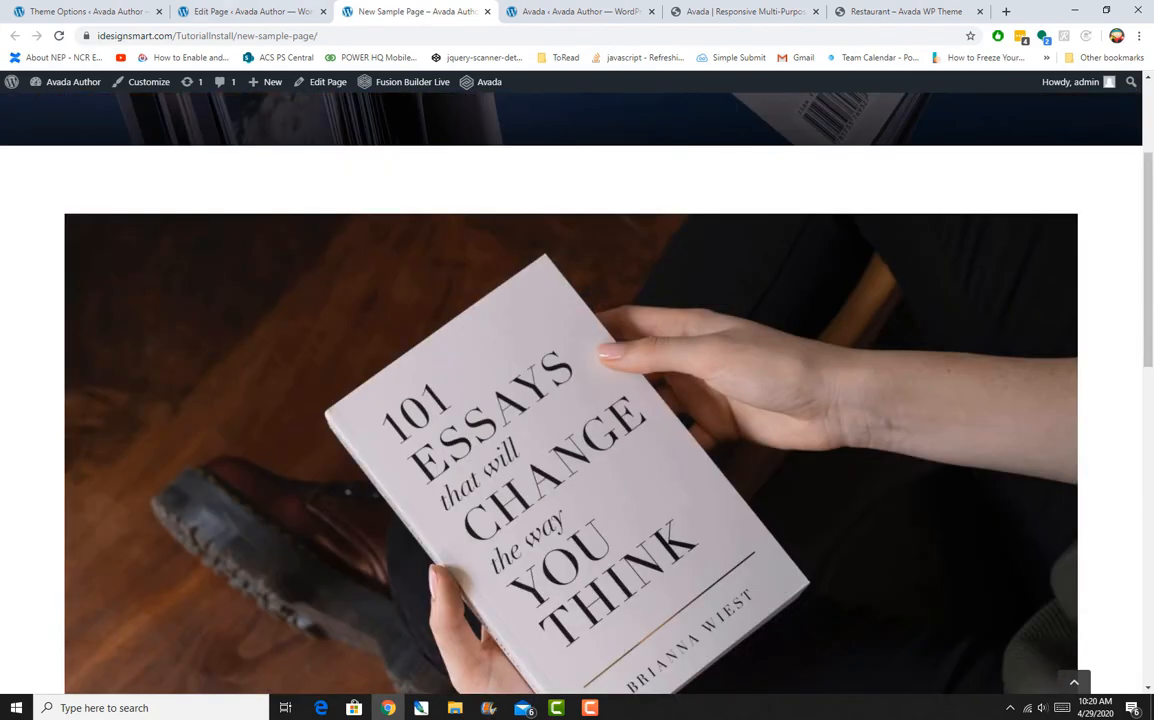
Return to the page editor, set the bottom margin of the full-width image column to 20px, and save the column
left_click(245, 11)
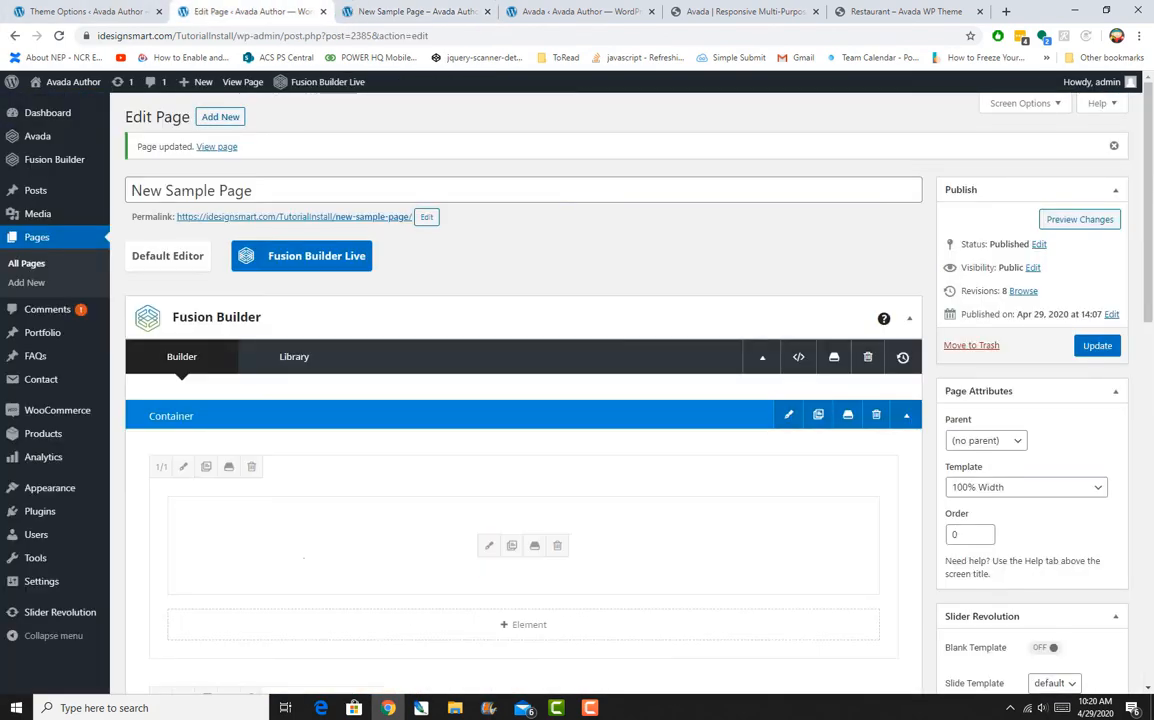
scroll(470, 380, "down", 2)
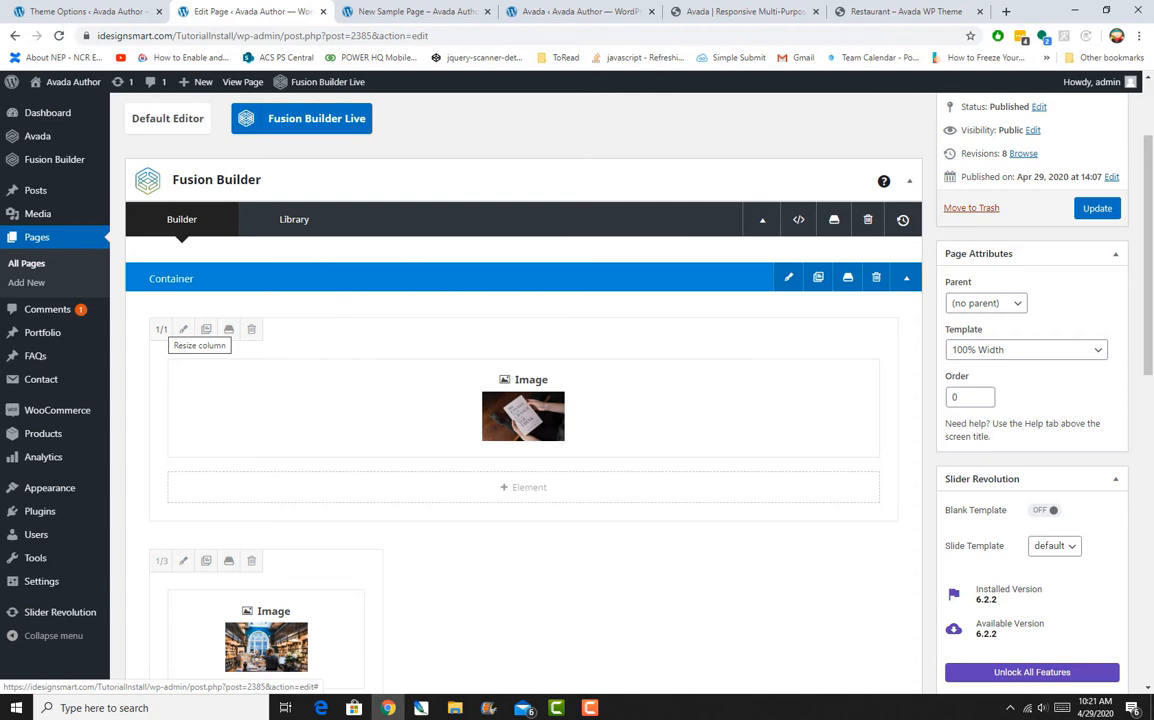
left_click(161, 329)
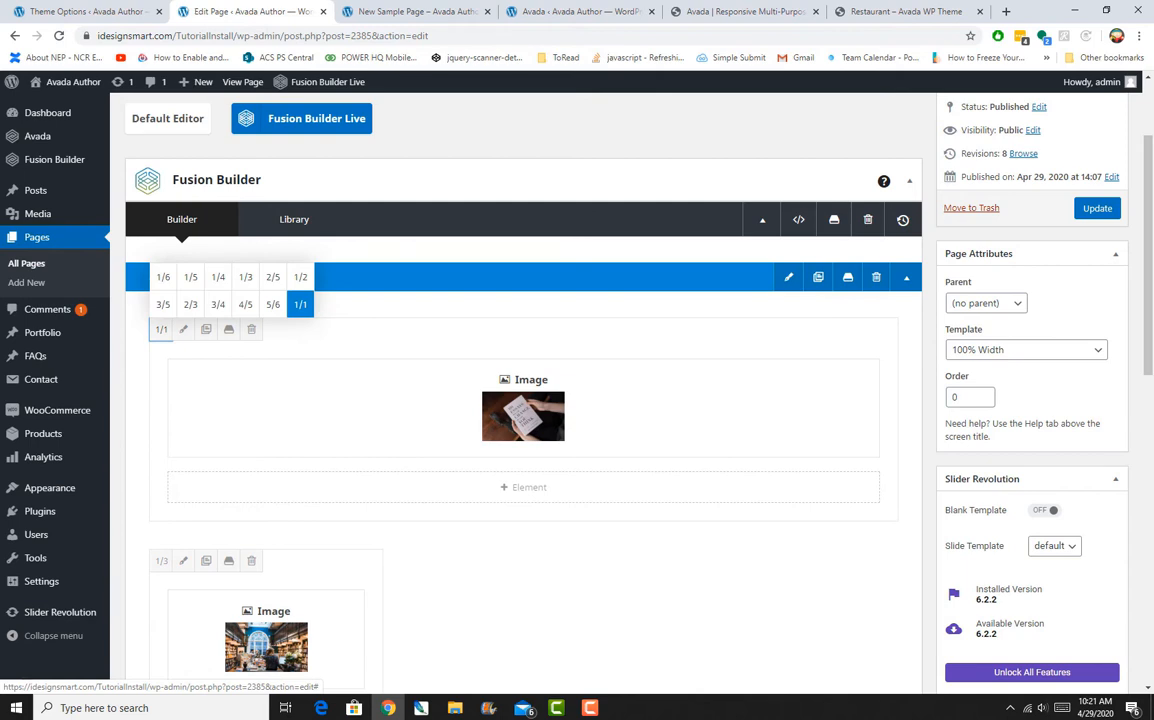
left_click(161, 329)
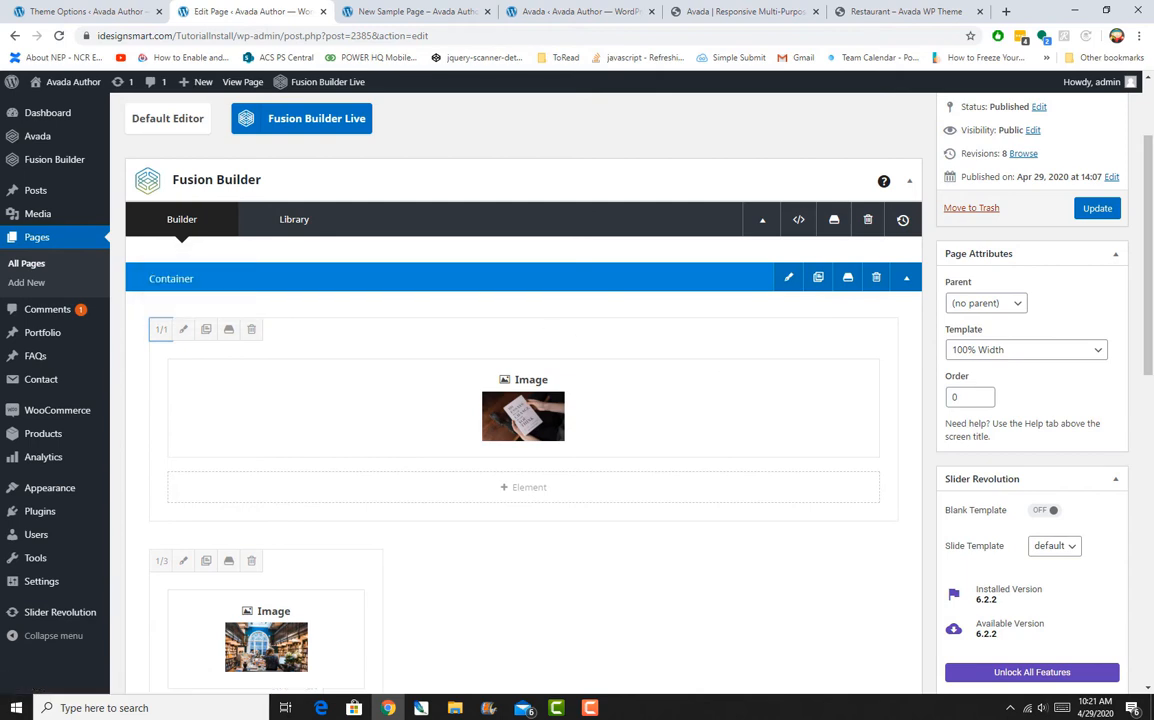
key("Tab")
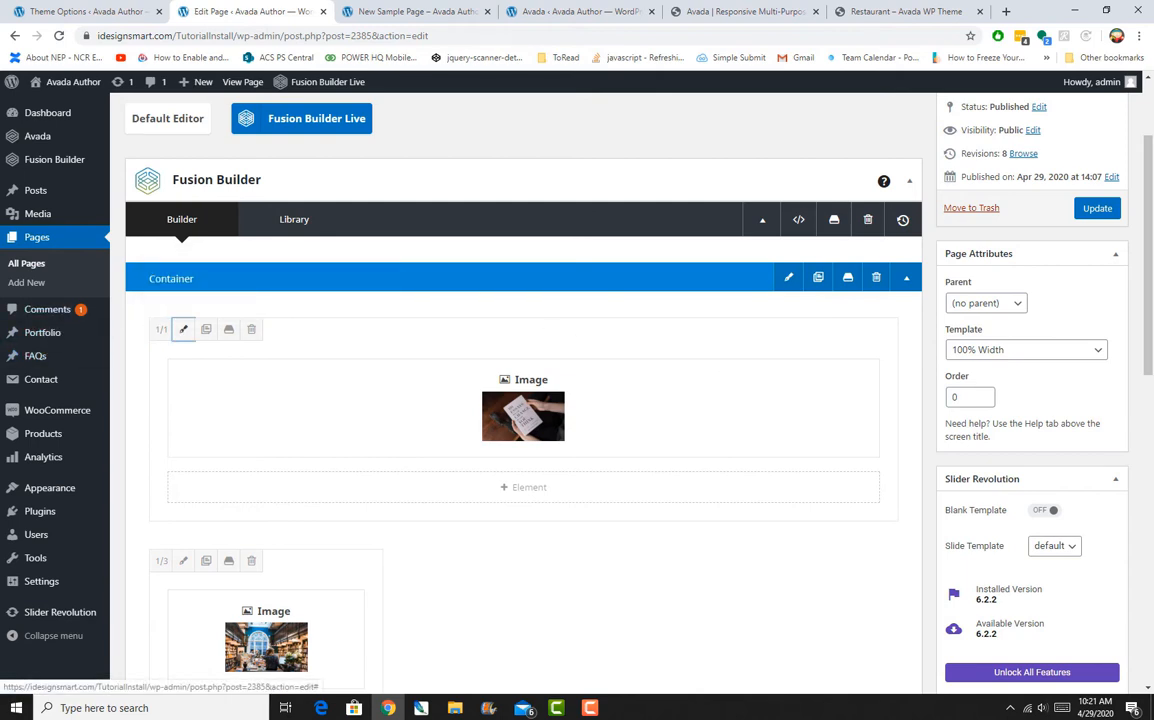
key("Return")
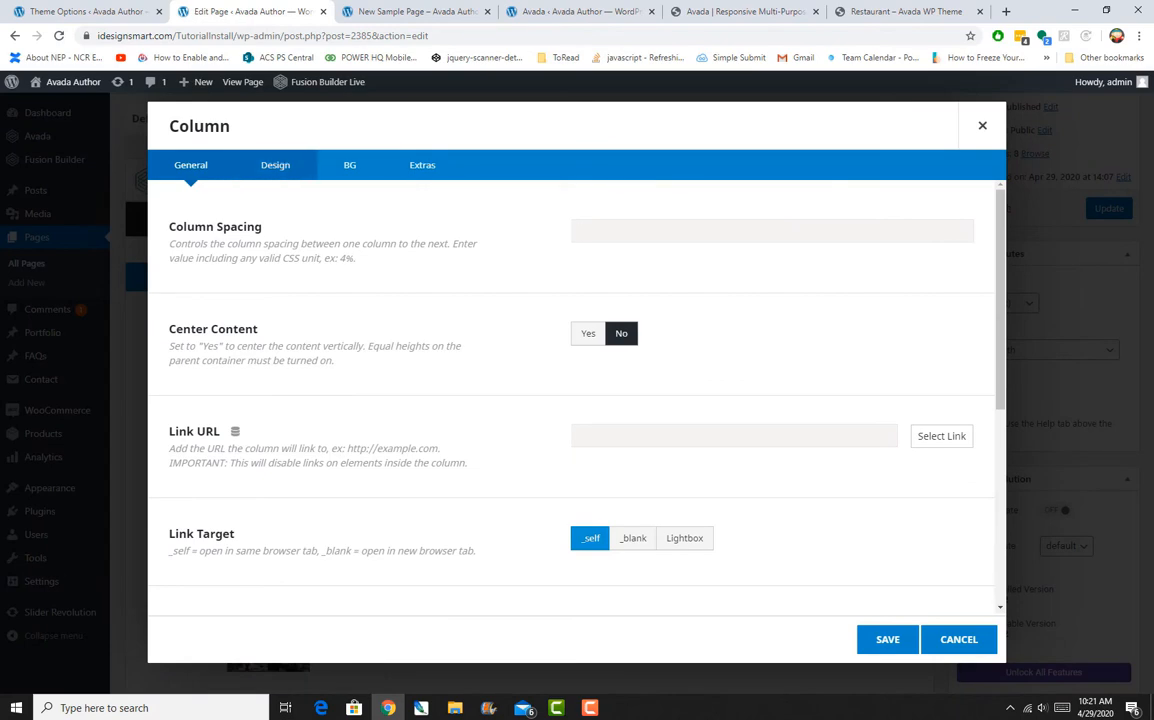
left_click(275, 165)
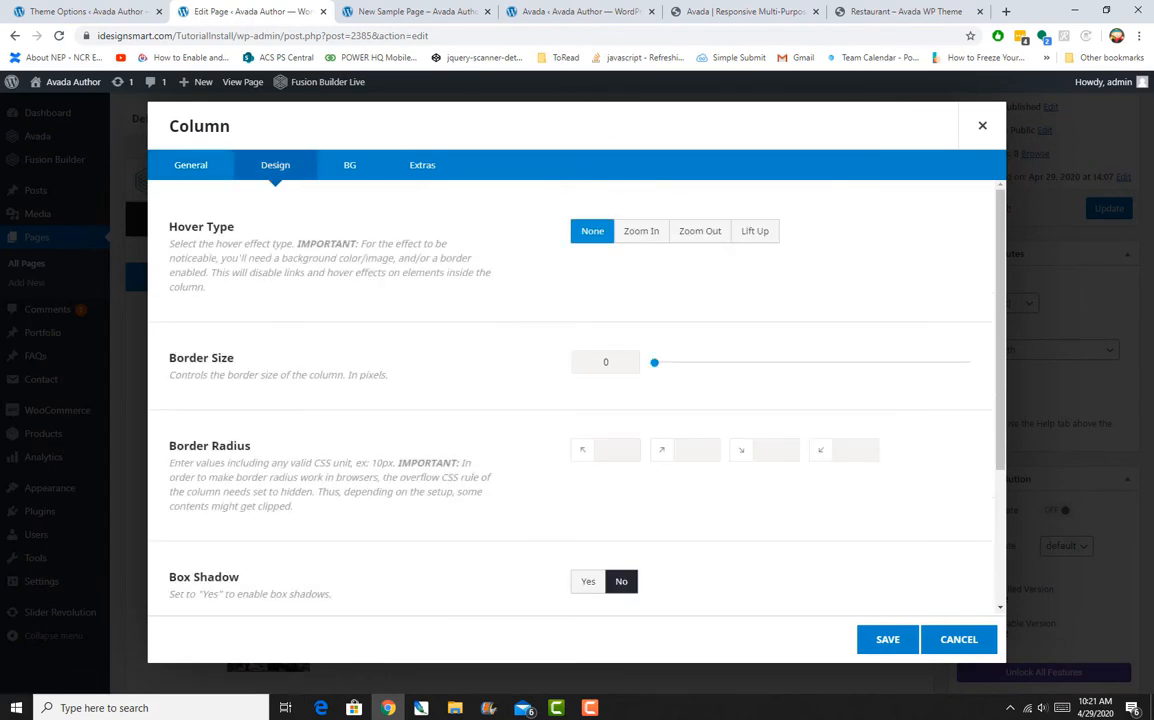
scroll(575, 400, "down", 3)
scroll(575, 400, "up", 3)
scroll(575, 400, "down", 3)
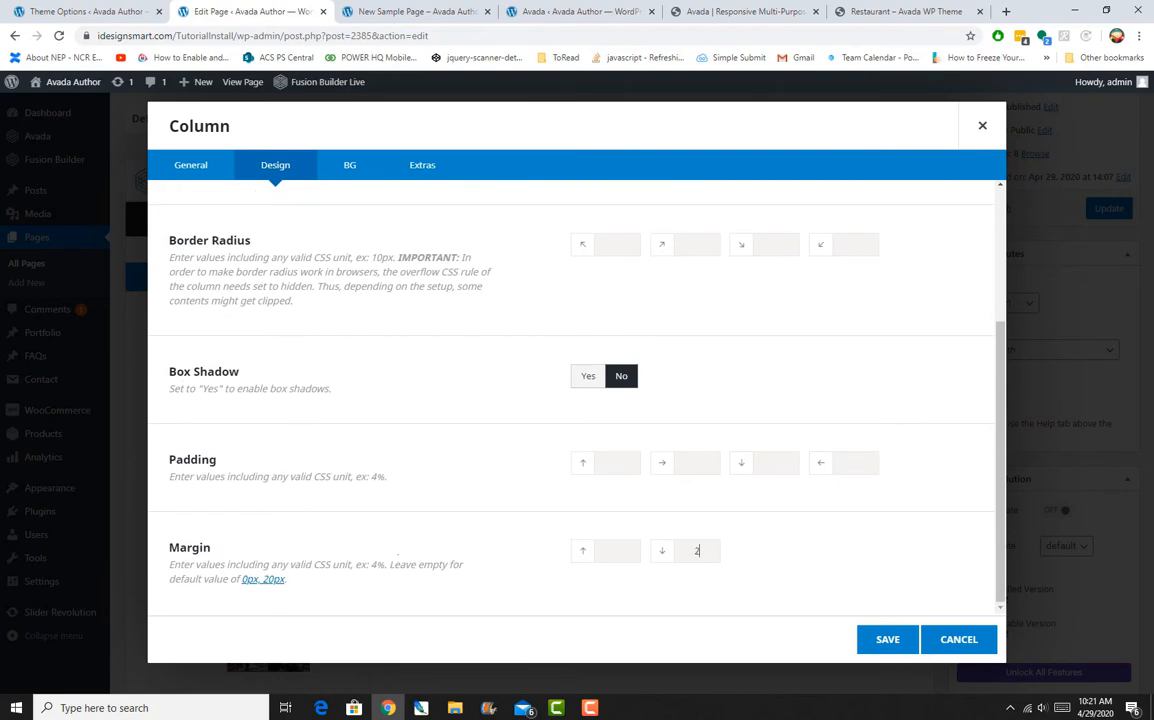
type("0px")
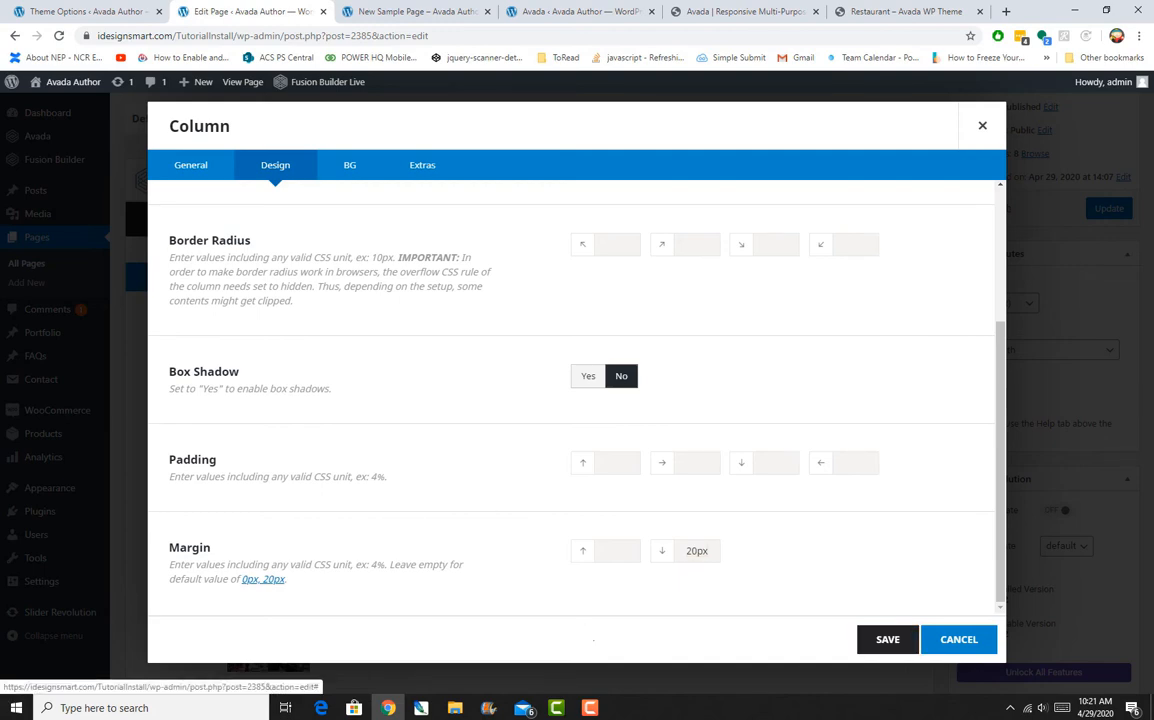
left_click(887, 639)
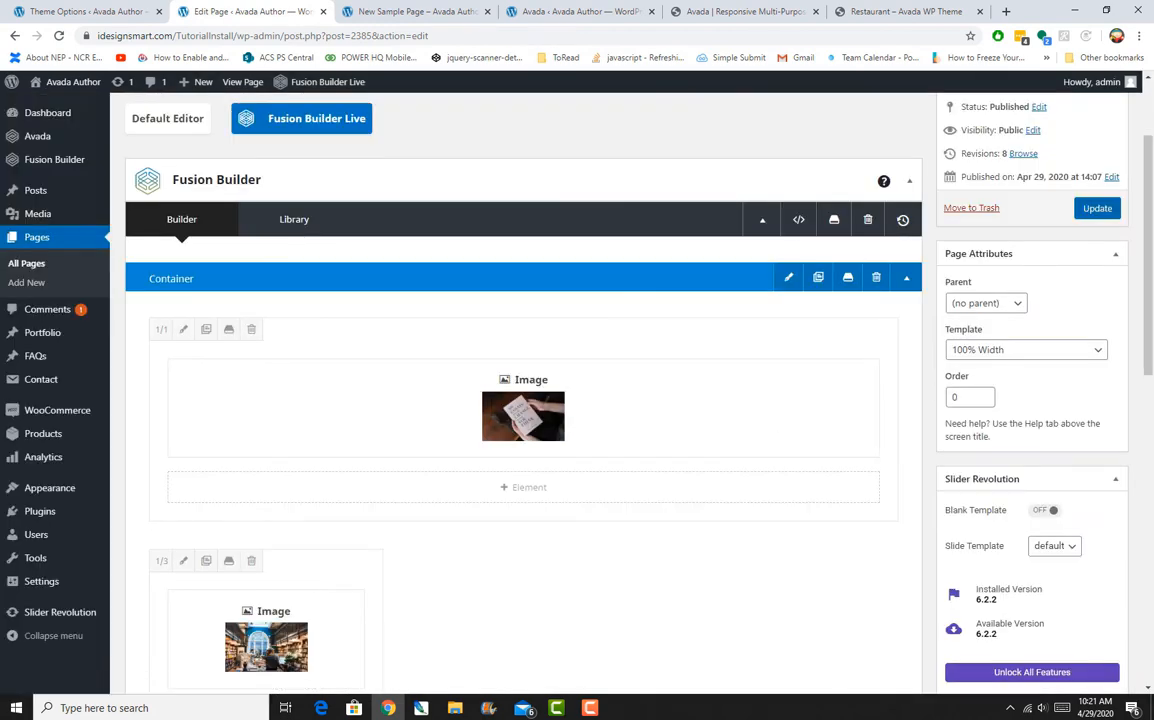
Update the page and reload the published New Sample Page to check the spacing between the large image and the service column
left_click(1097, 208)
left_click(415, 12)
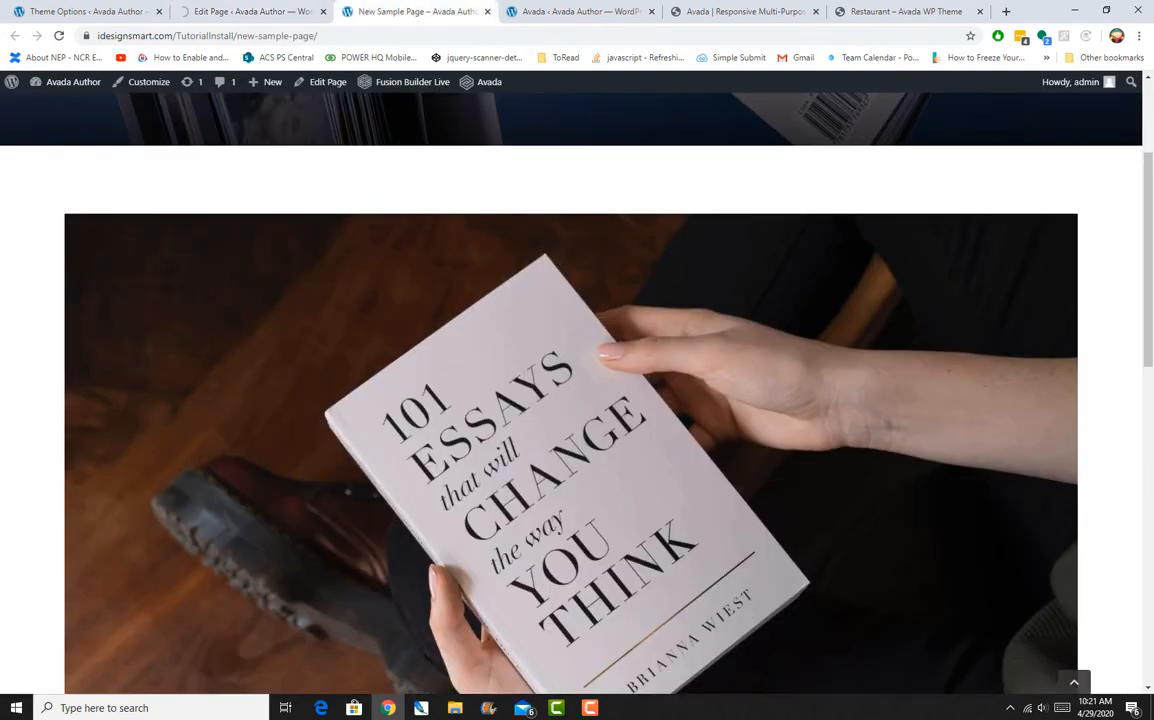
scroll(570, 400, "down", 4)
scroll(570, 400, "up", 3)
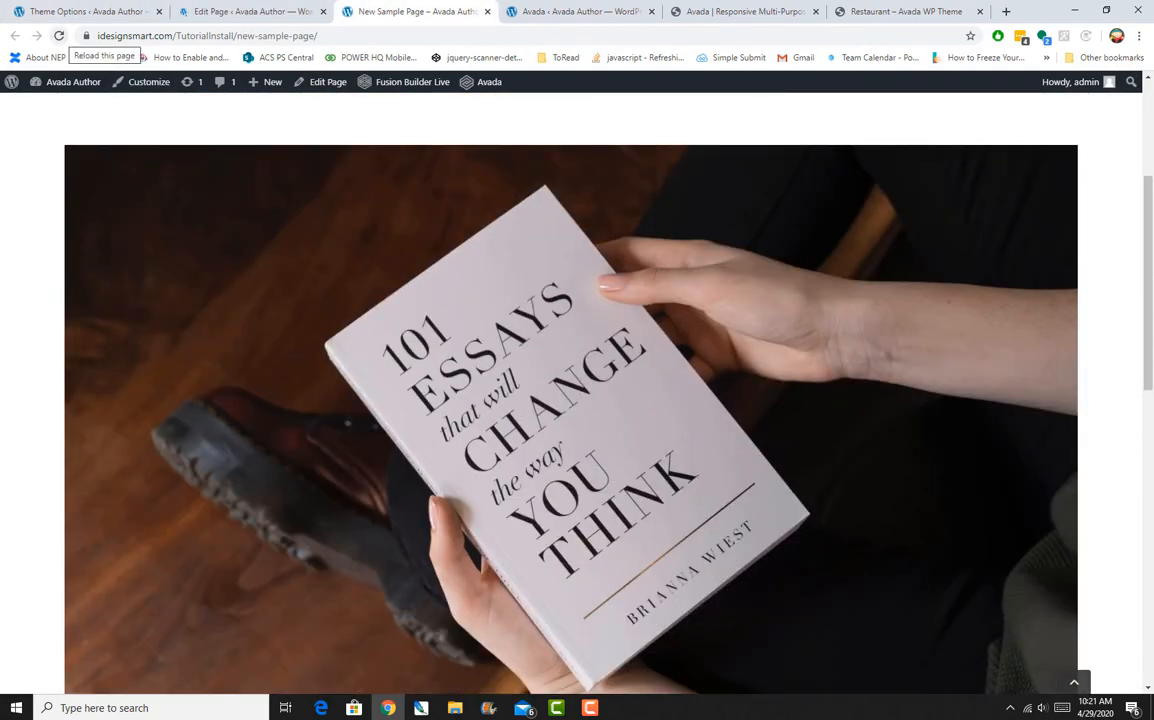
left_click(59, 35)
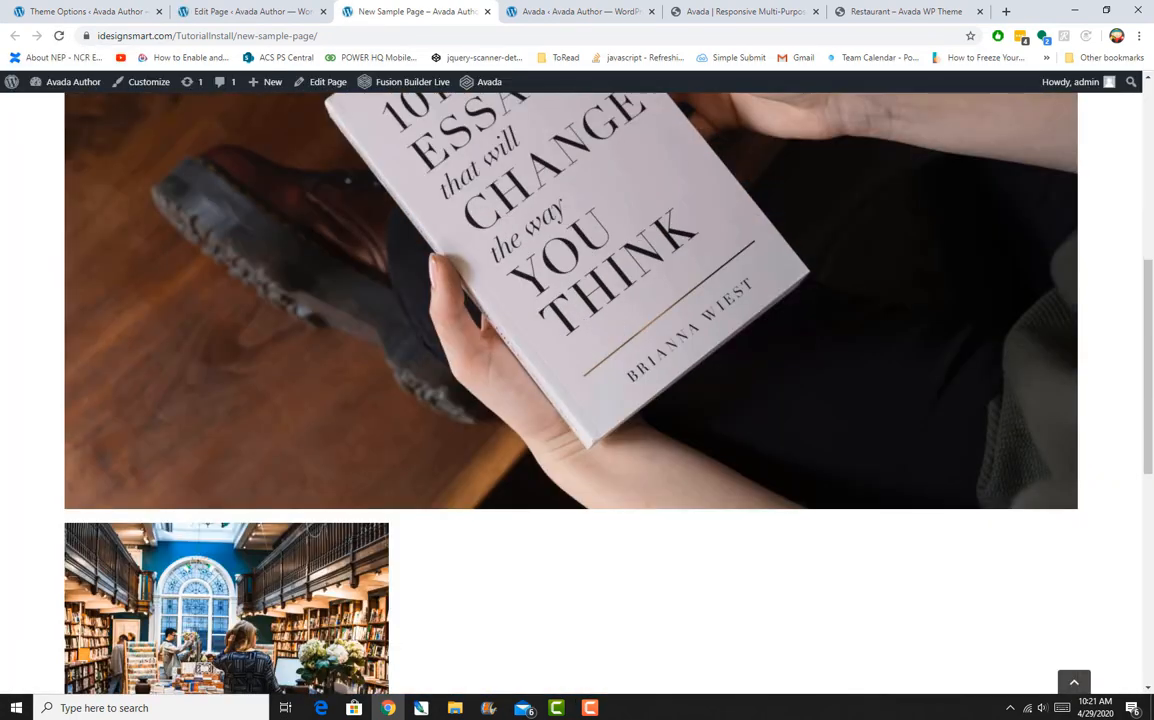
scroll(455, 381, "down", 1)
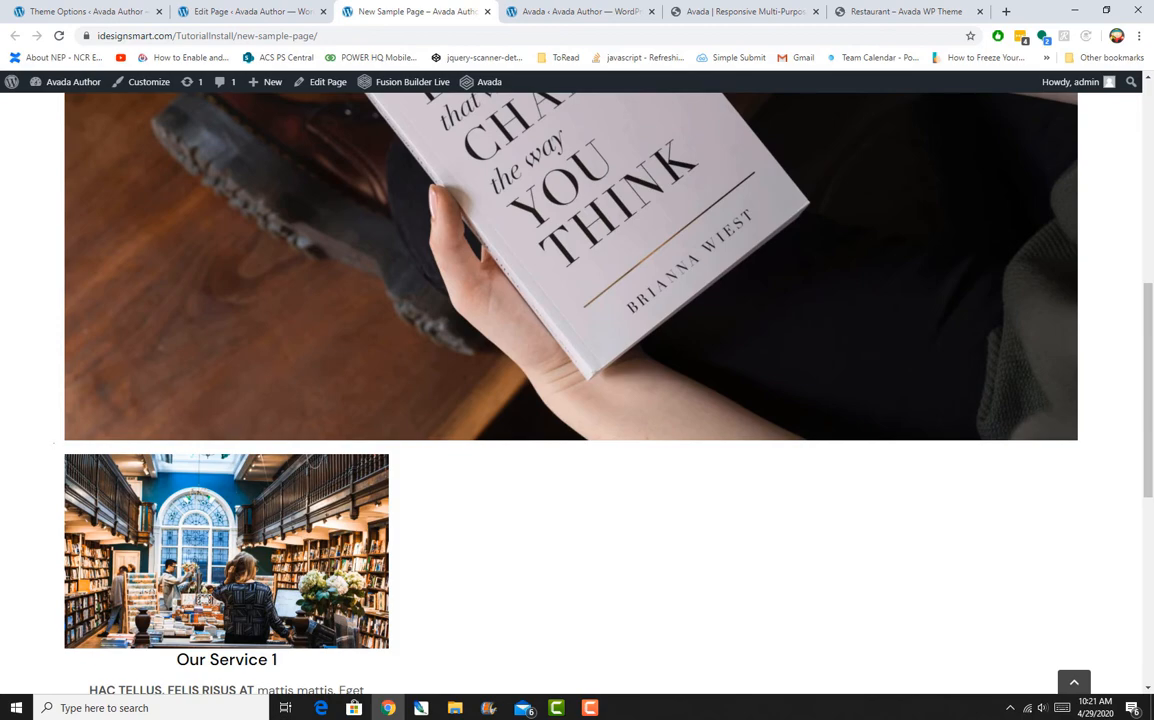
scroll(570, 360, "down", 3)
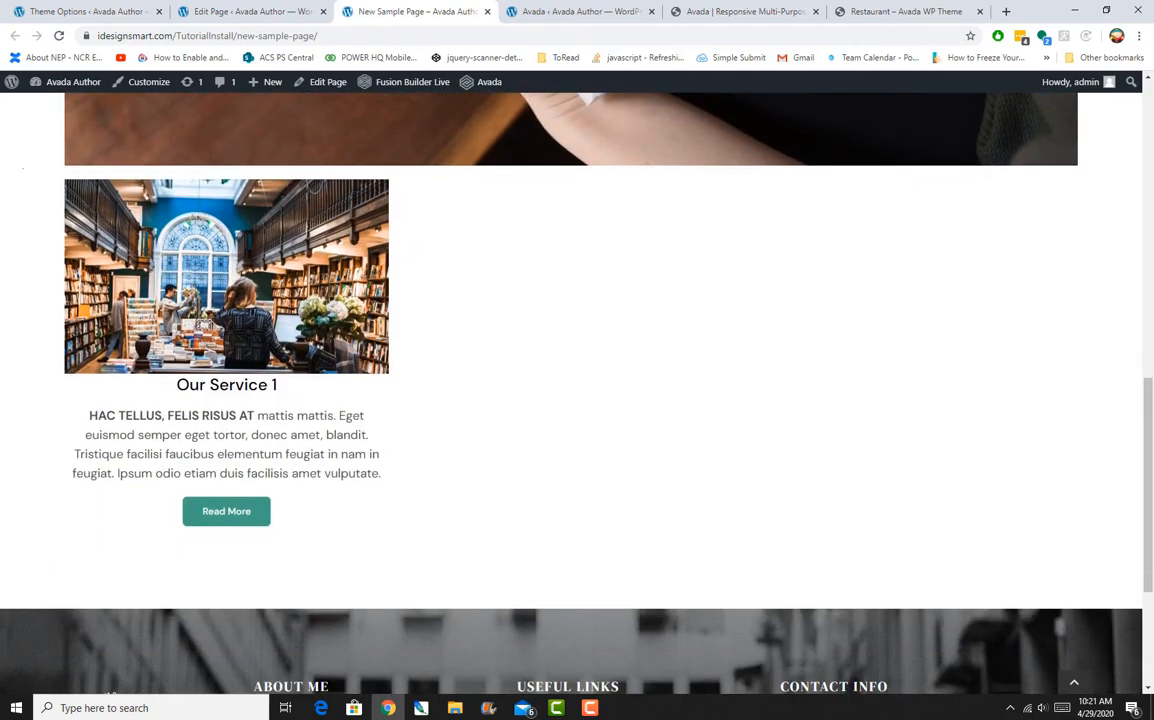
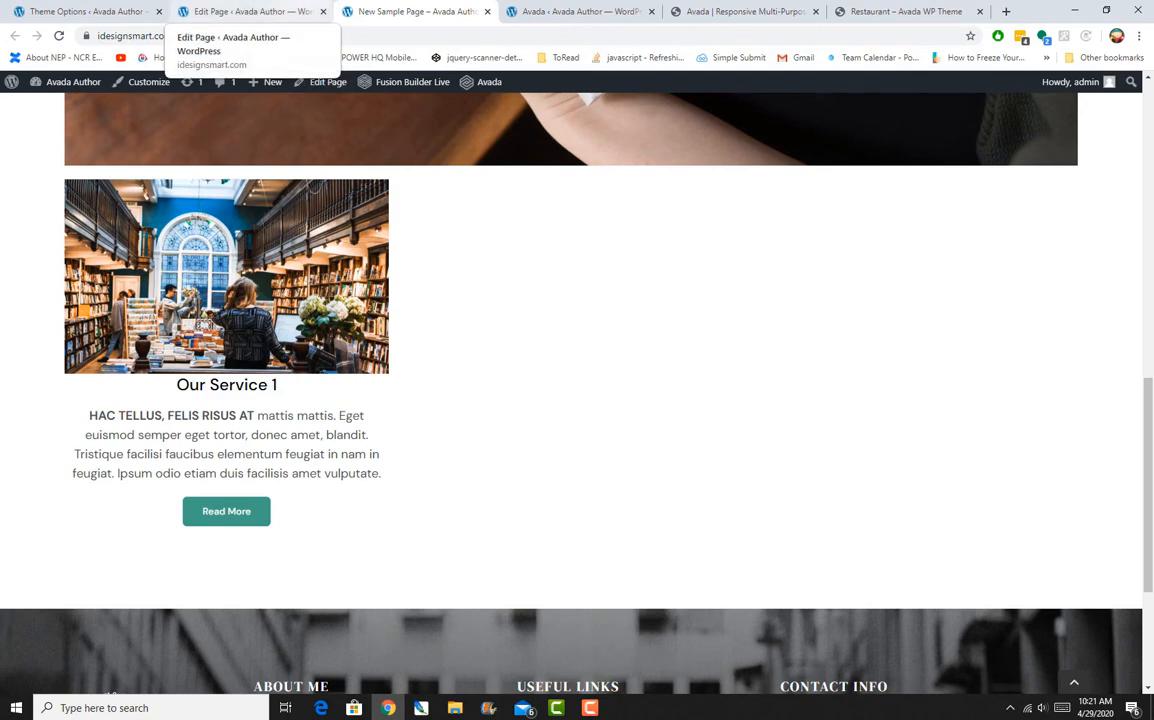
Return to the page editor and clone the one-third service column twice to fill the row with three columns
left_click(250, 11)
scroll(258, 443, "down", 3)
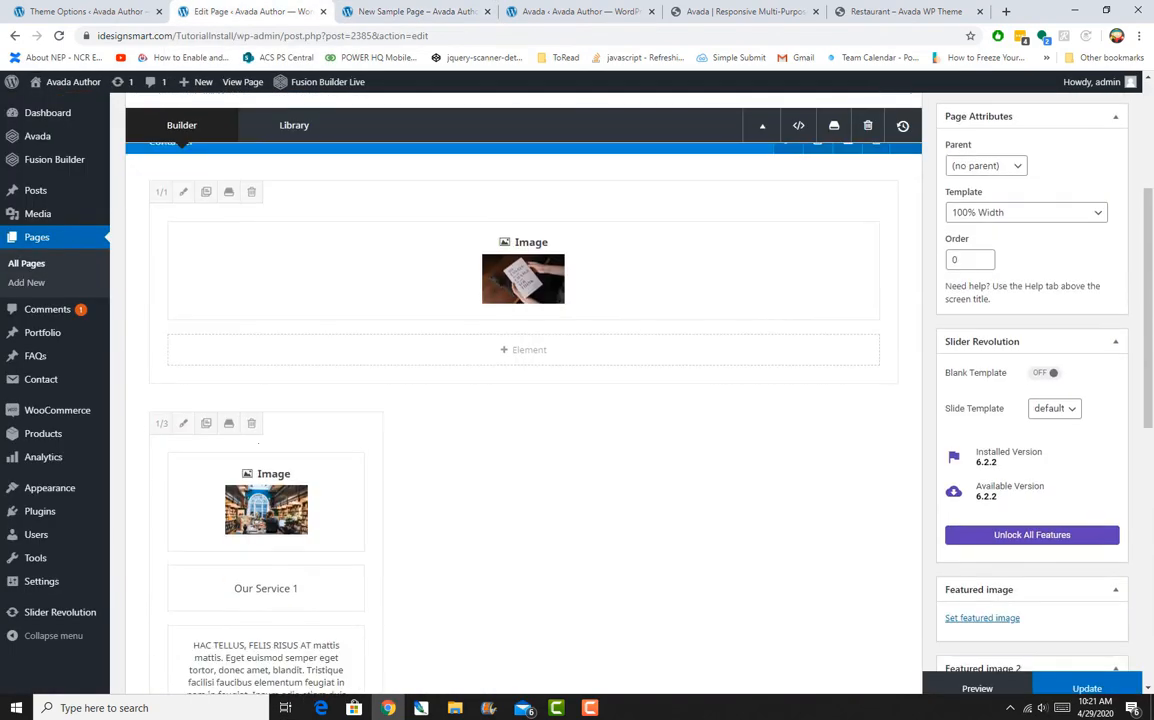
left_click(206, 423)
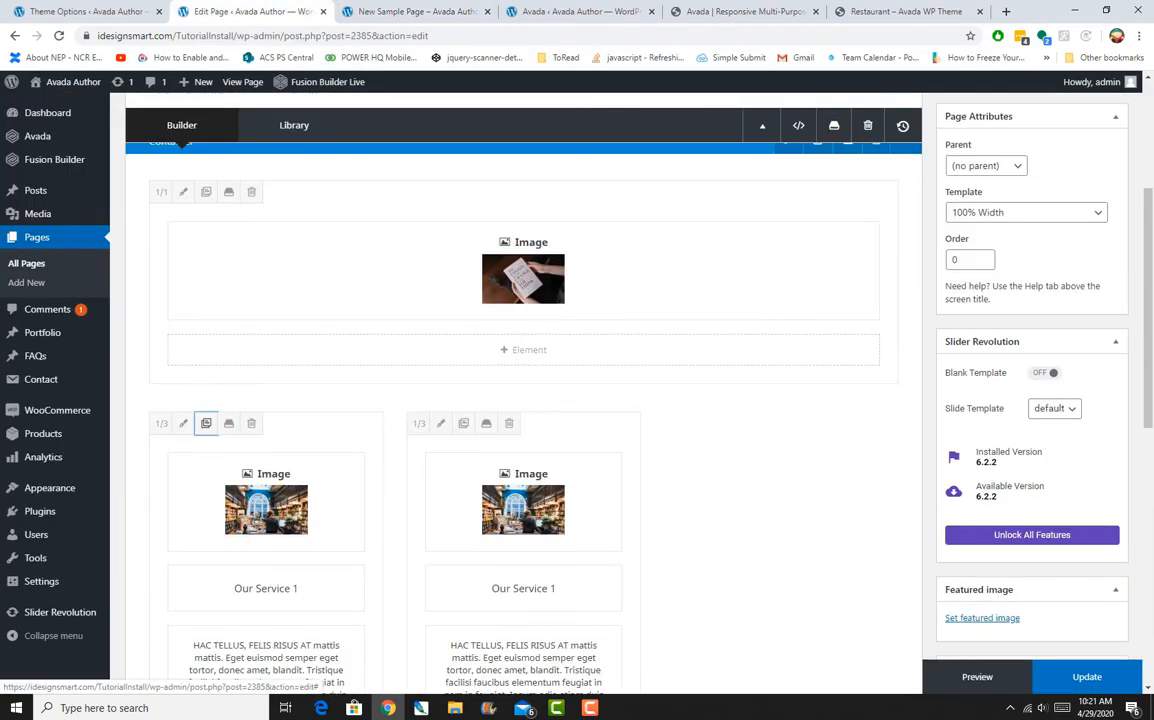
left_click(206, 423)
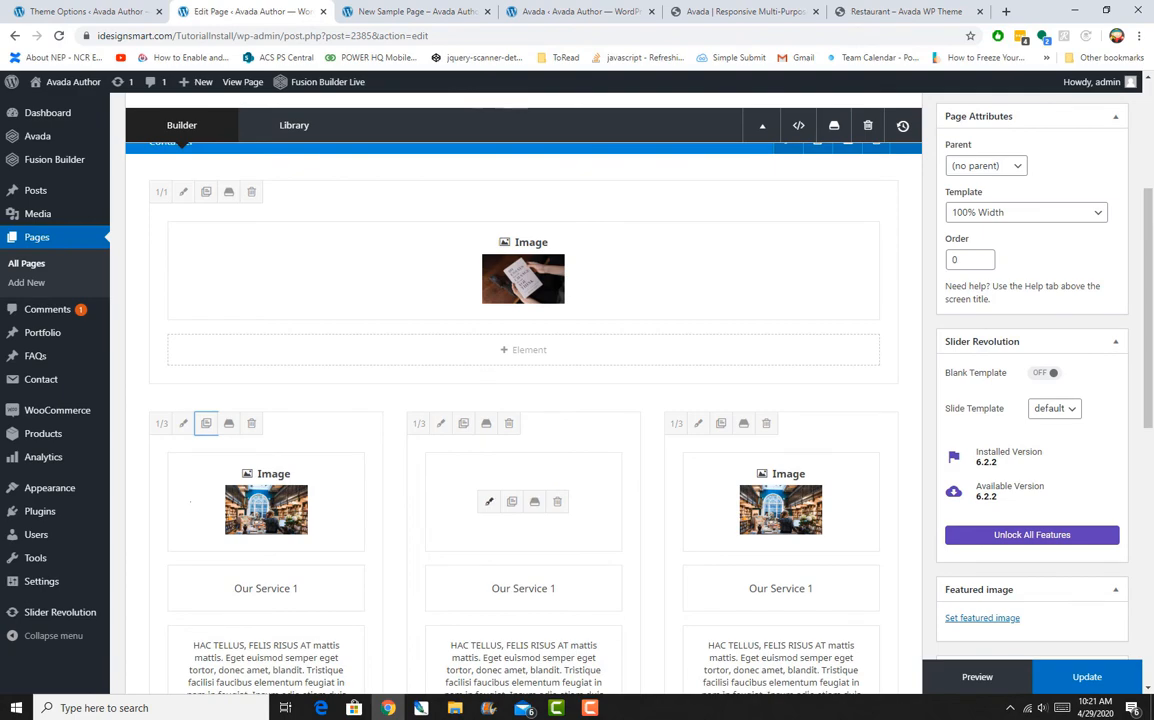
Replace the middle service column's image with event-05.jpg from the media library and save the image element
left_click(489, 502)
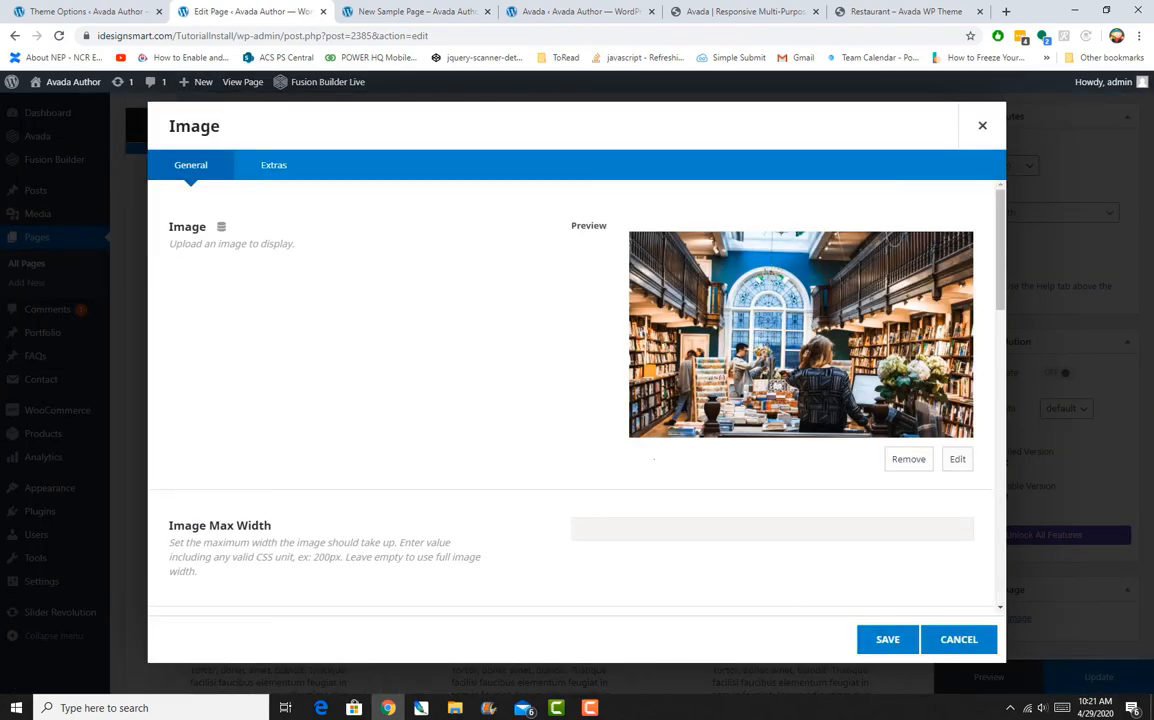
left_click(862, 412)
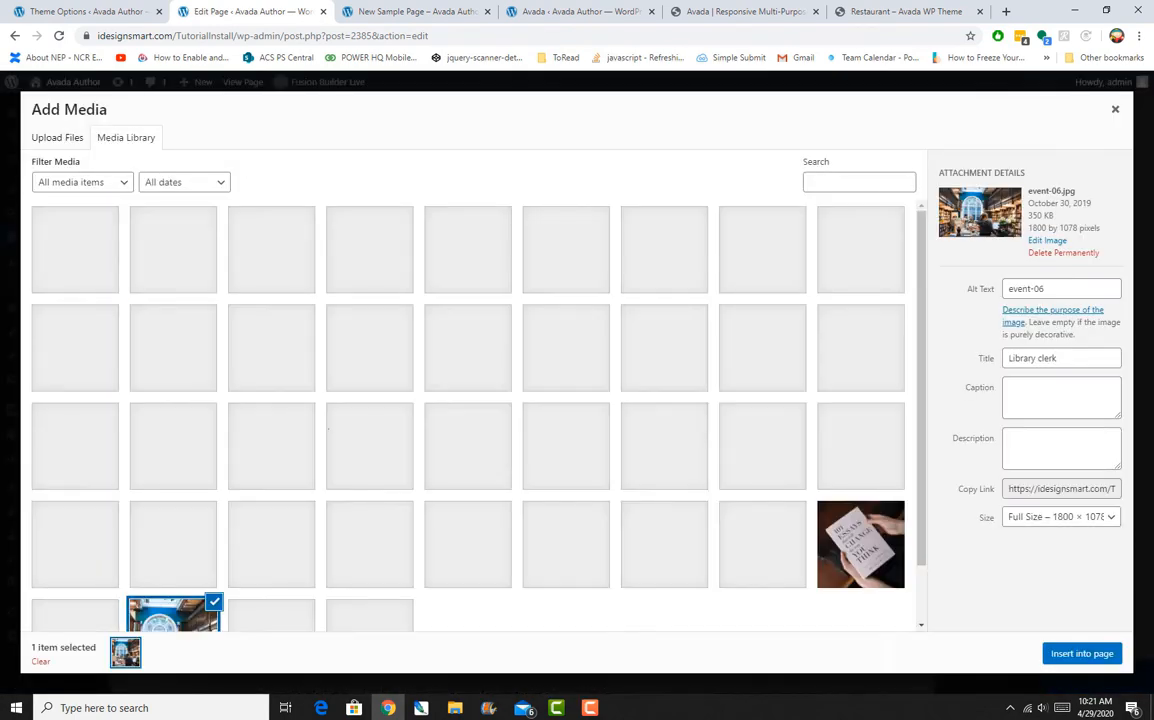
right_click(1, 479)
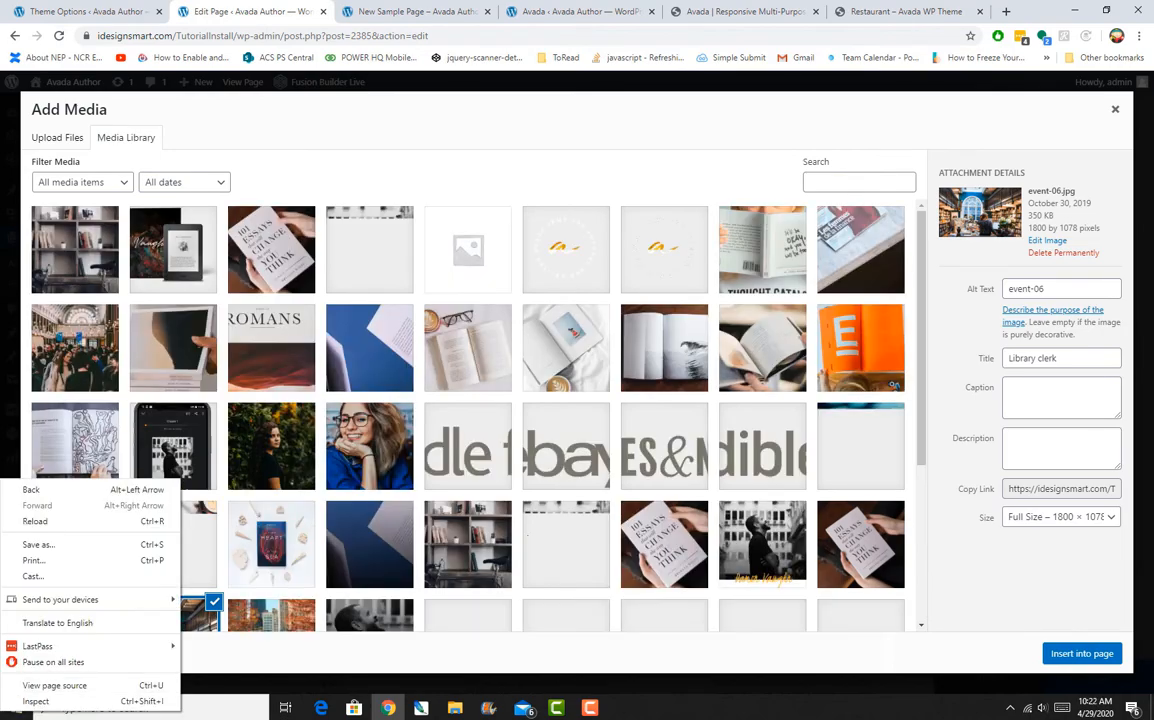
key("Escape")
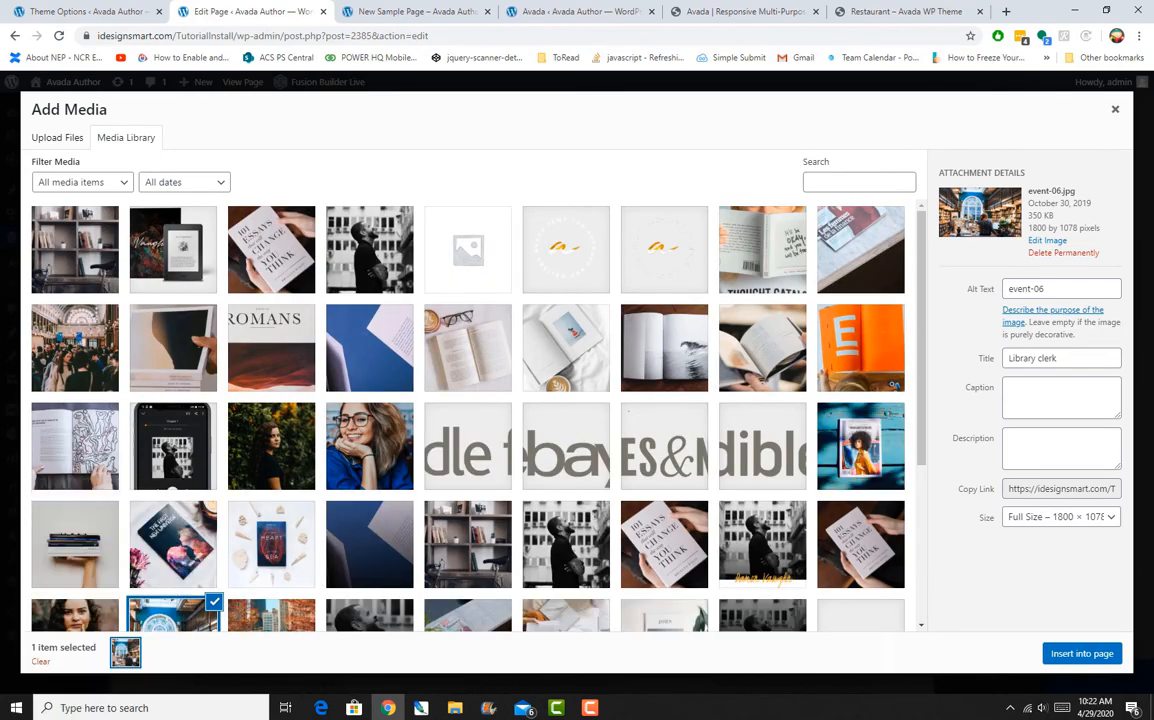
scroll(468, 415, "down", 3)
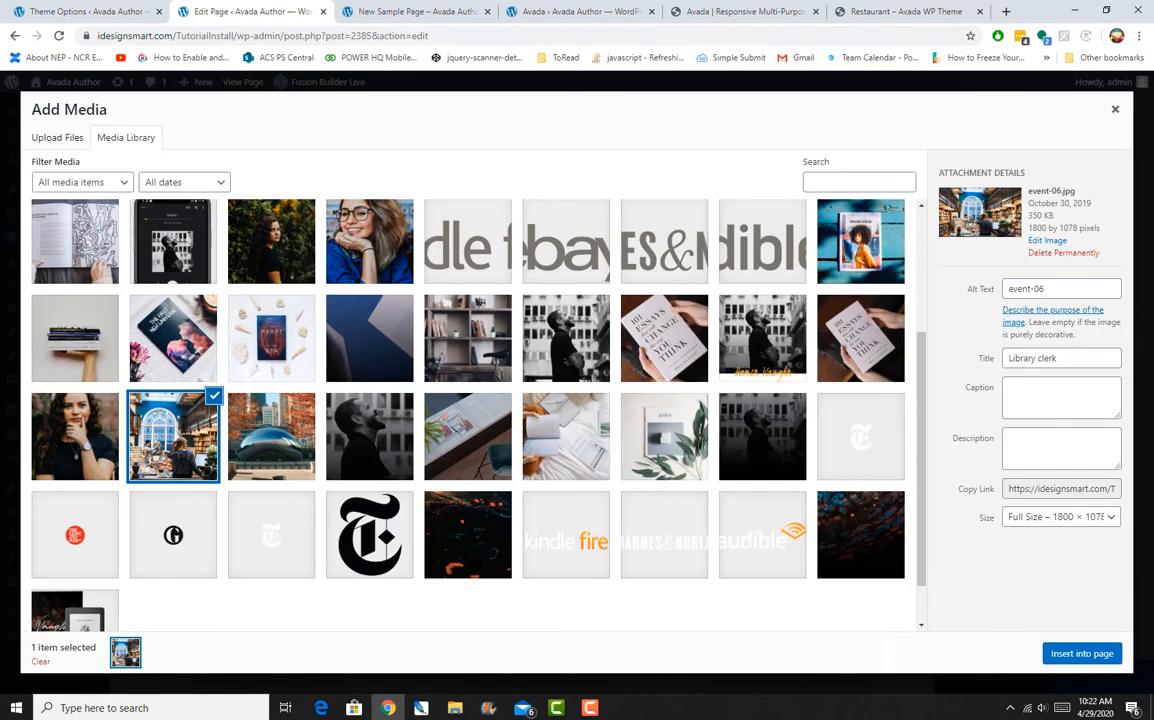
left_click(271, 437)
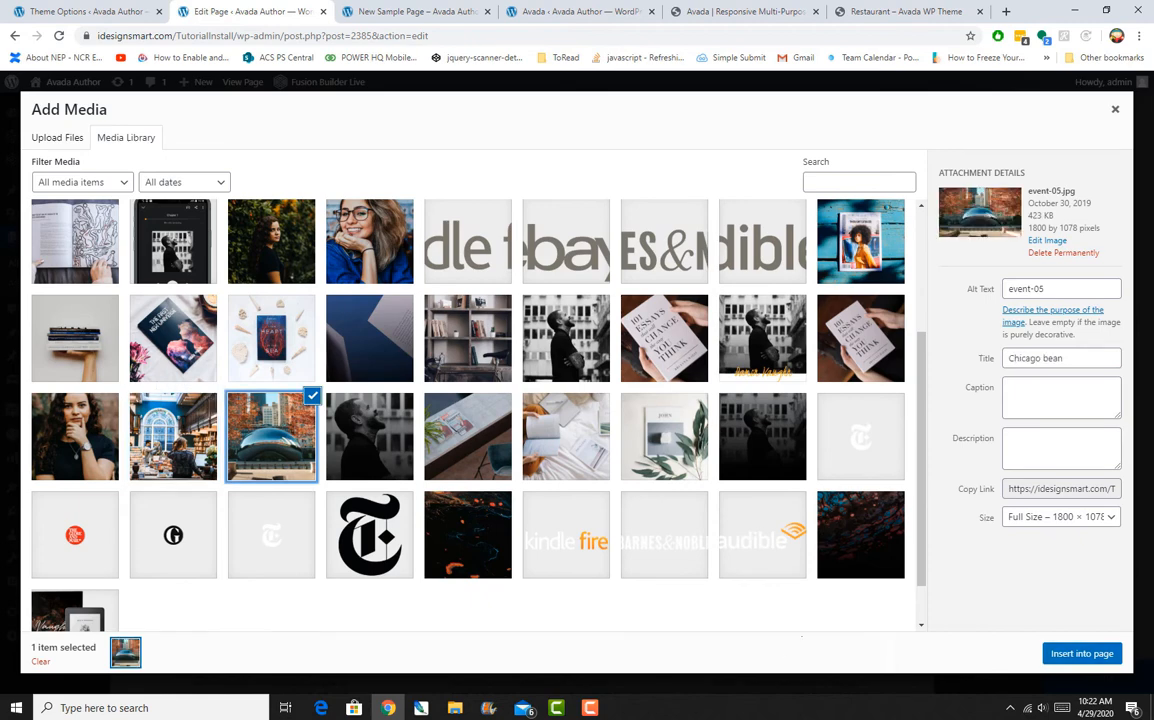
left_click(1082, 654)
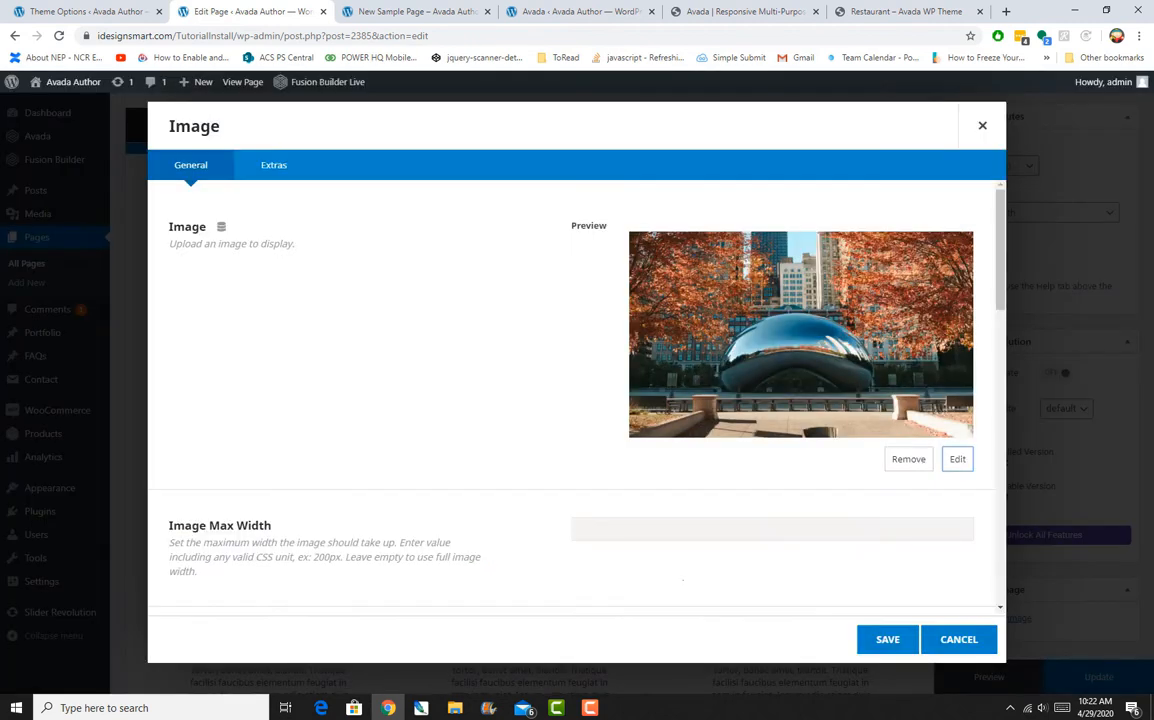
left_click(876, 640)
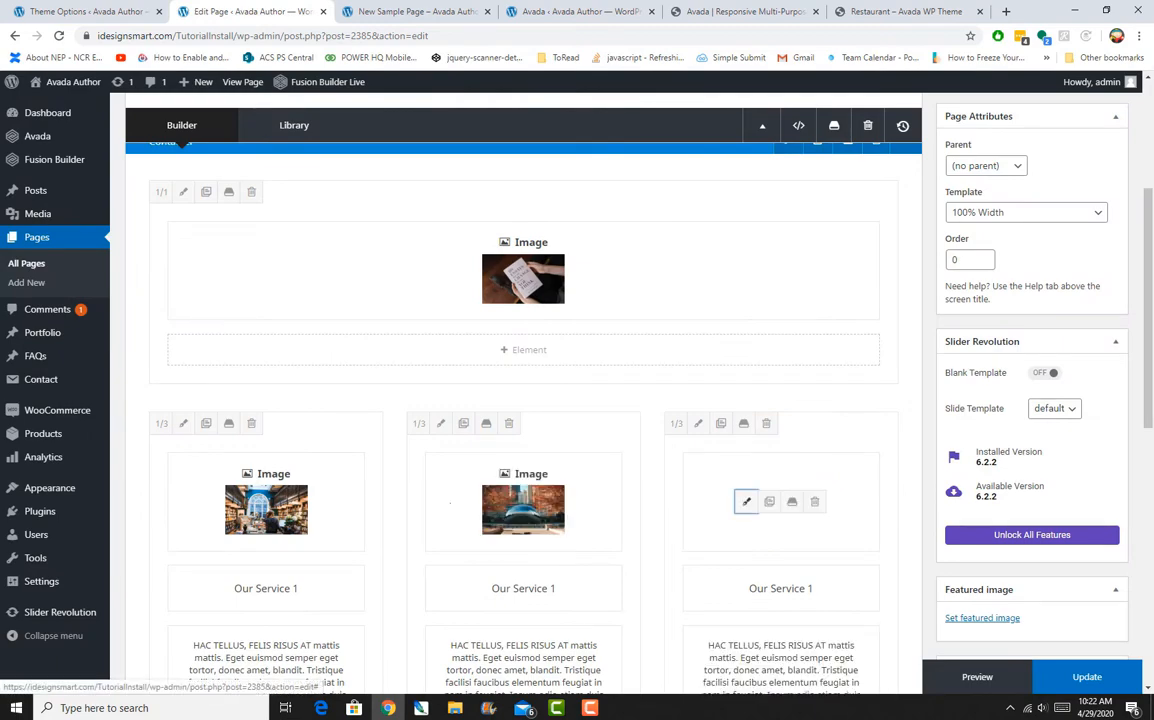
Replace the third service column's image with event-04.jpg from the media library and save the image element
left_click(745, 500)
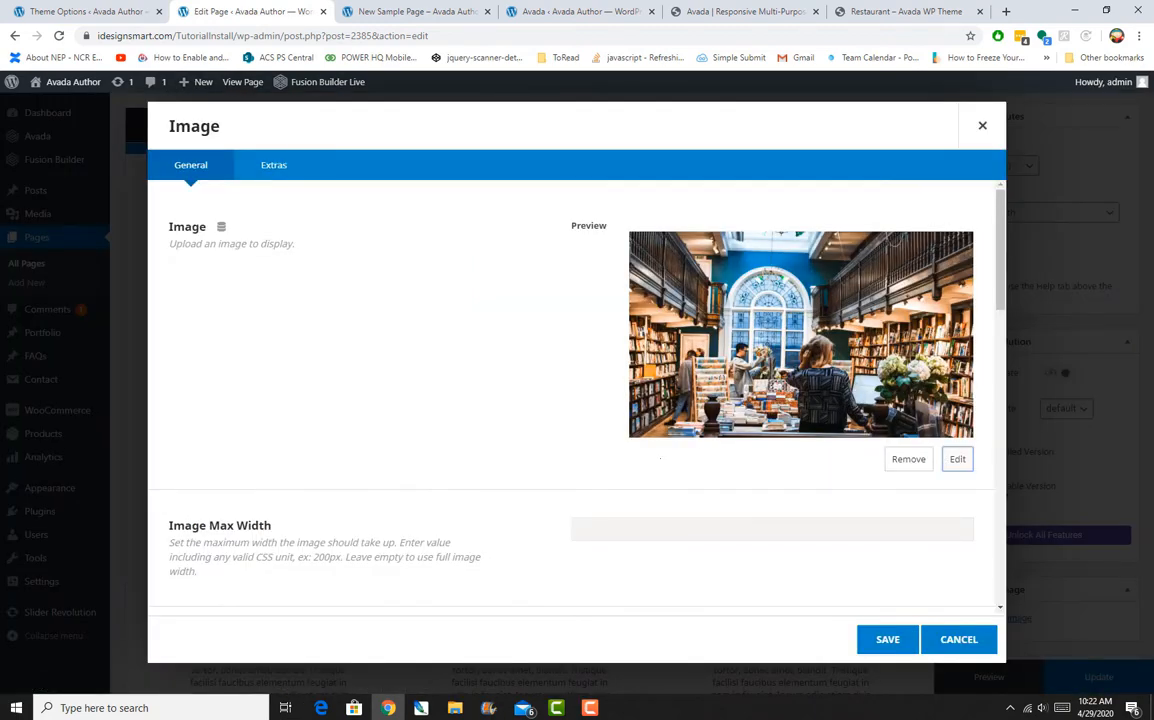
left_click(957, 459)
scroll(468, 415, "down", 2)
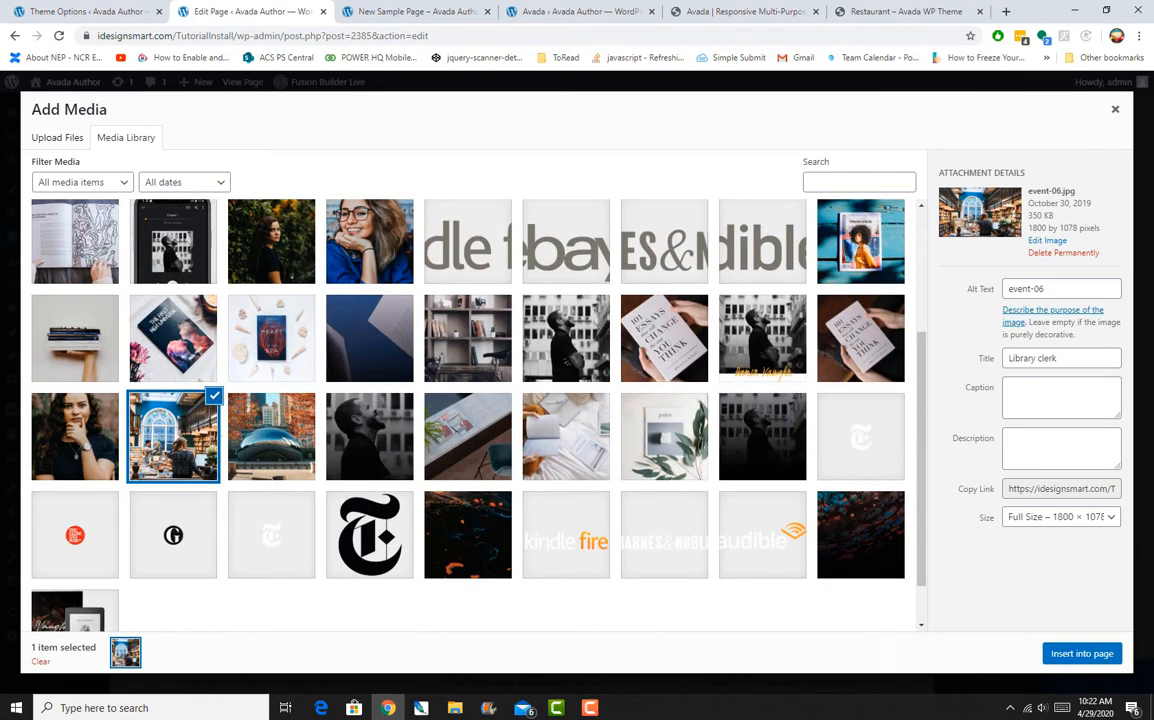
left_click(370, 436)
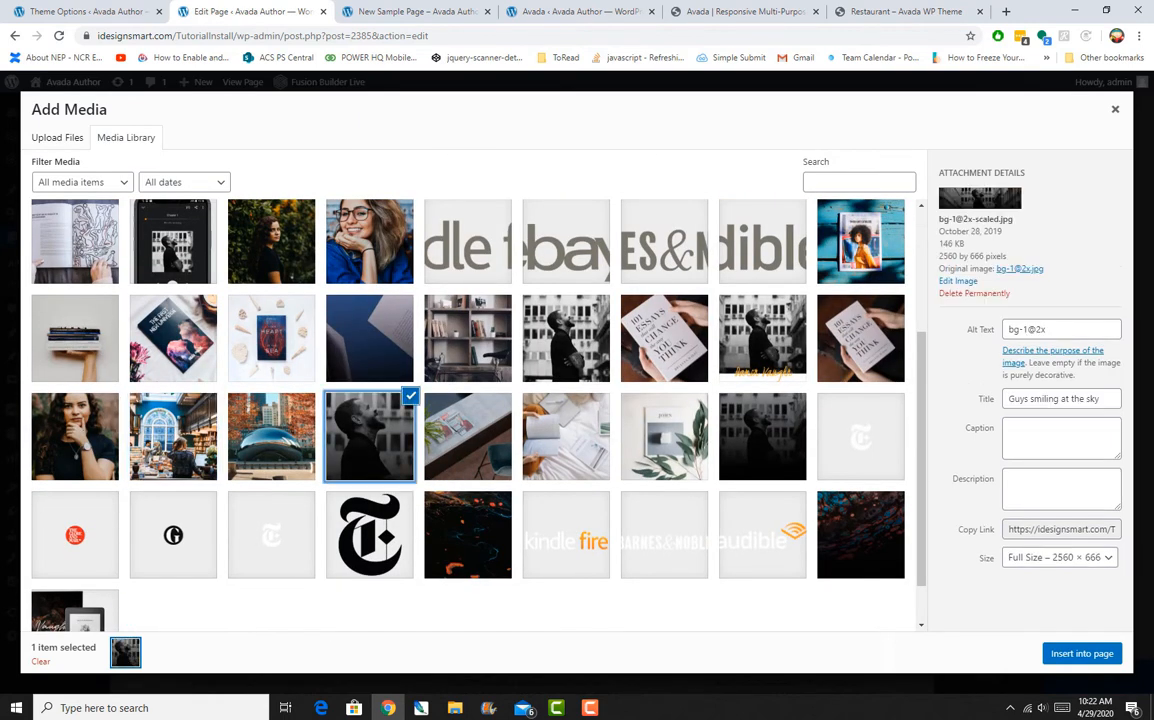
left_click(75, 436)
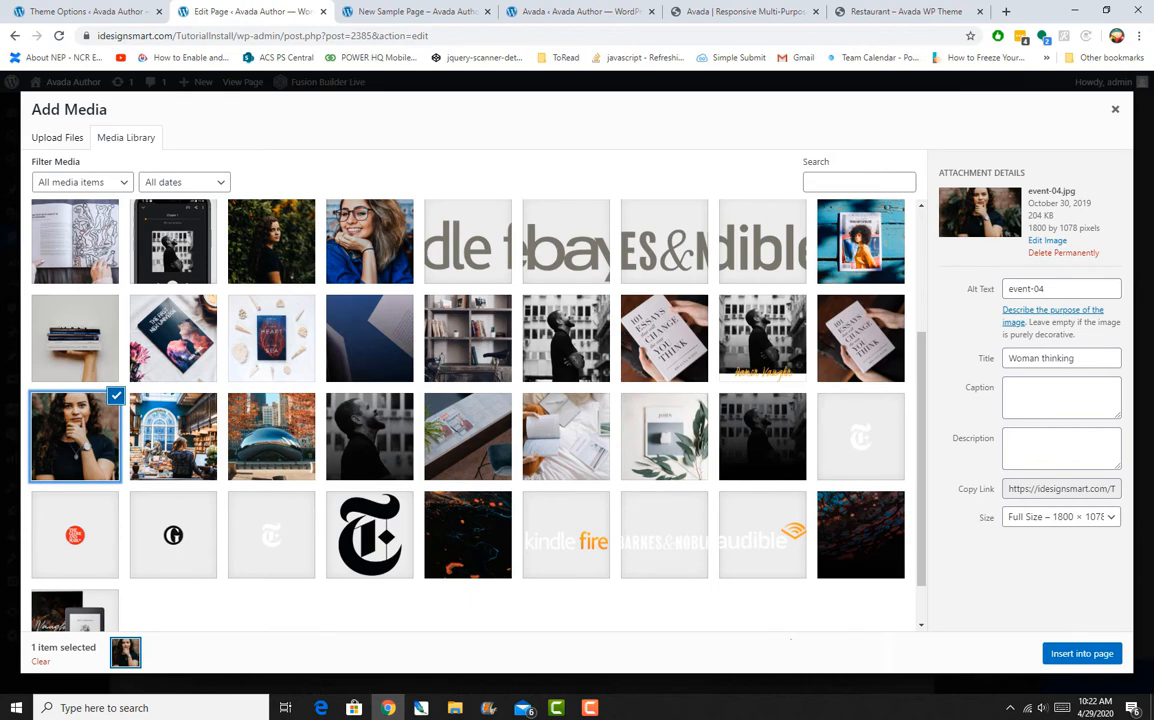
left_click(1081, 653)
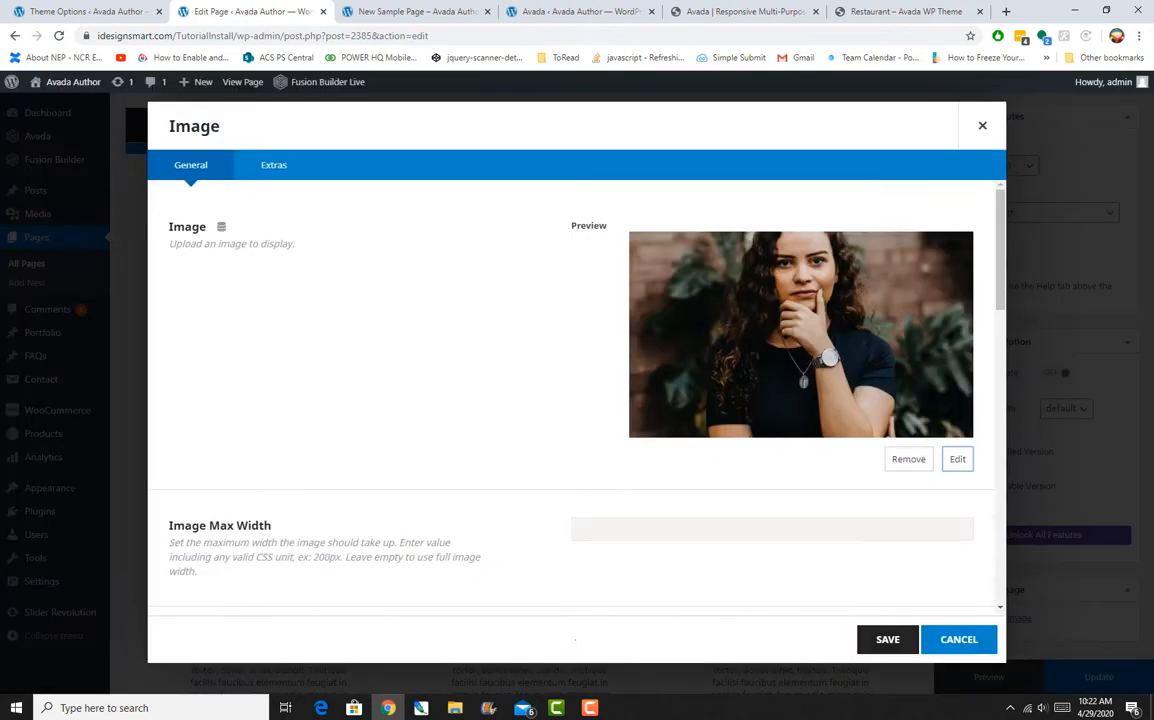
left_click(887, 639)
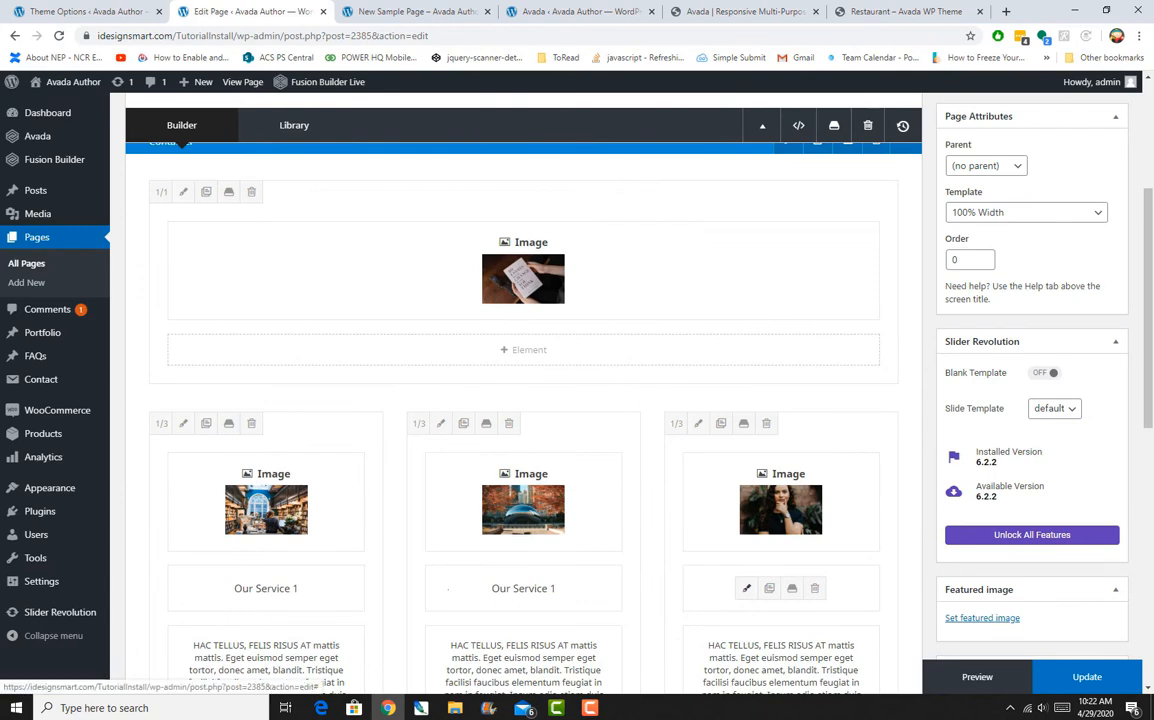
Change the third service column's title text to "Our Authors" and save the title element
left_click(746, 588)
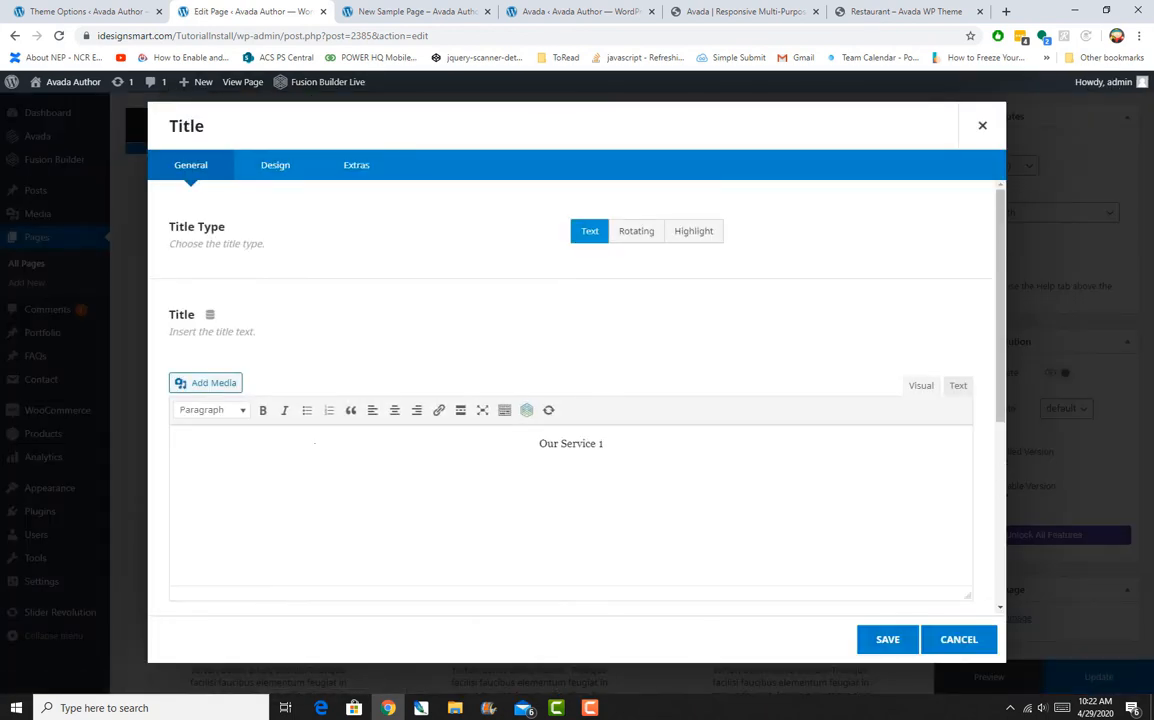
left_click_drag(612, 443, 226, 437)
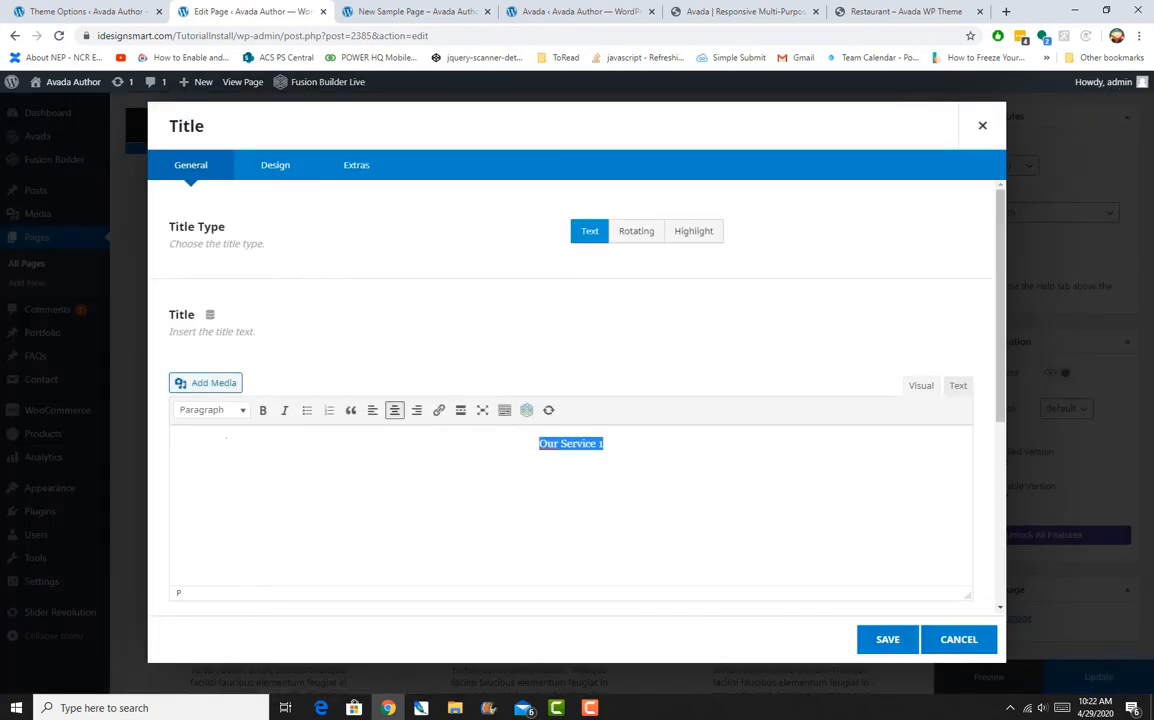
type("Our Auth")
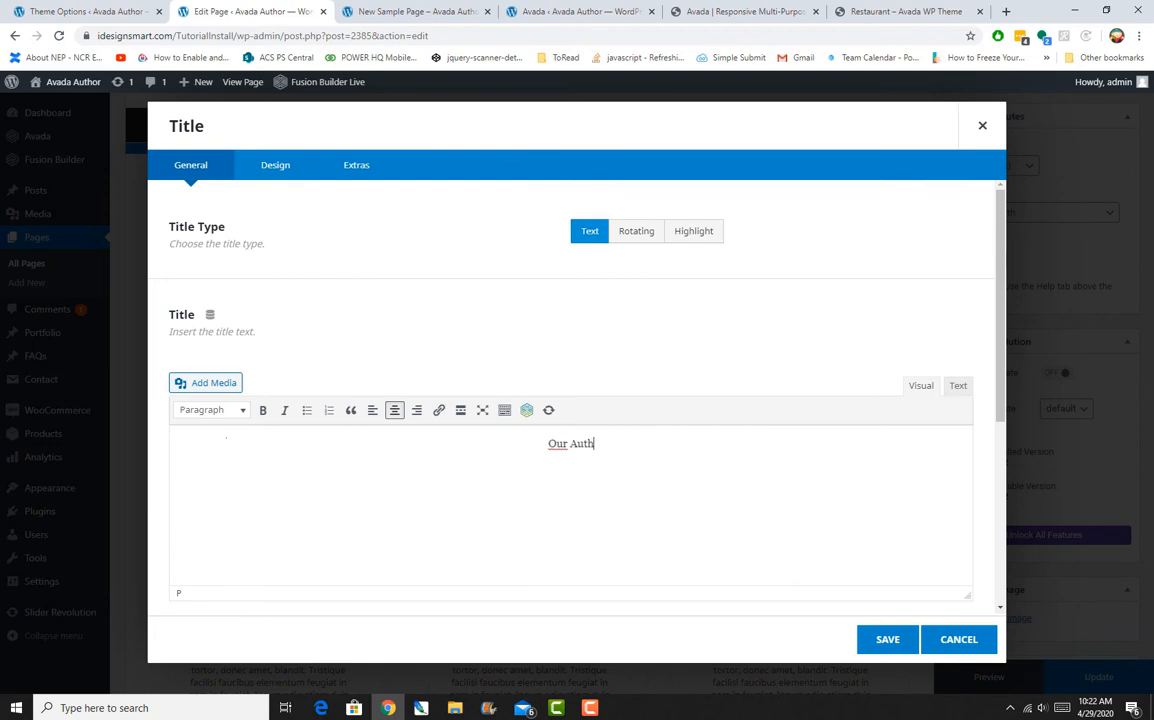
type("ors")
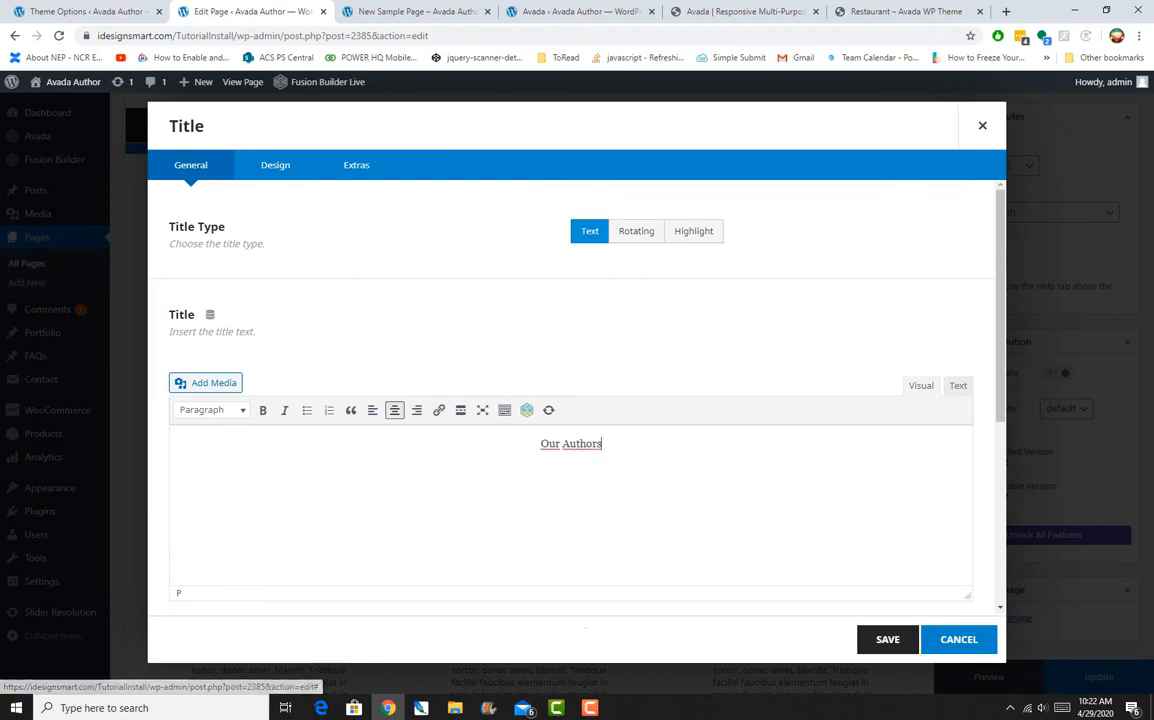
left_click(887, 639)
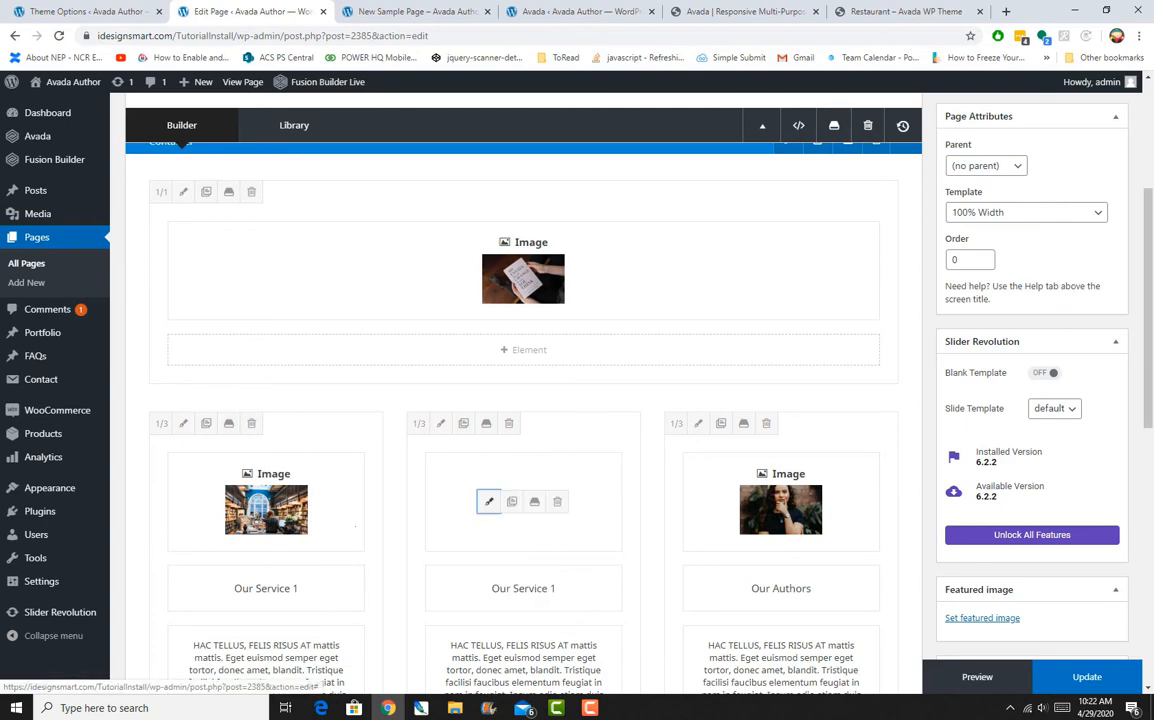
Change the middle service column's title text to "Publications" and save the title element
left_click(489, 501)
left_click(887, 639)
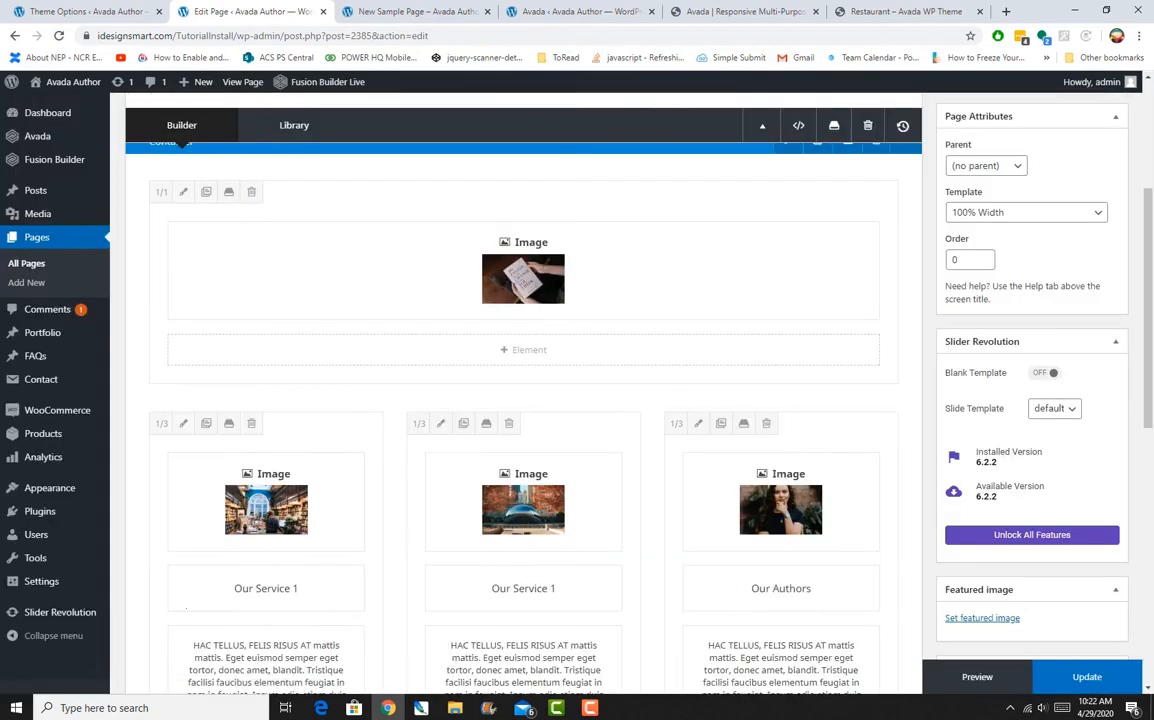
left_click(489, 588)
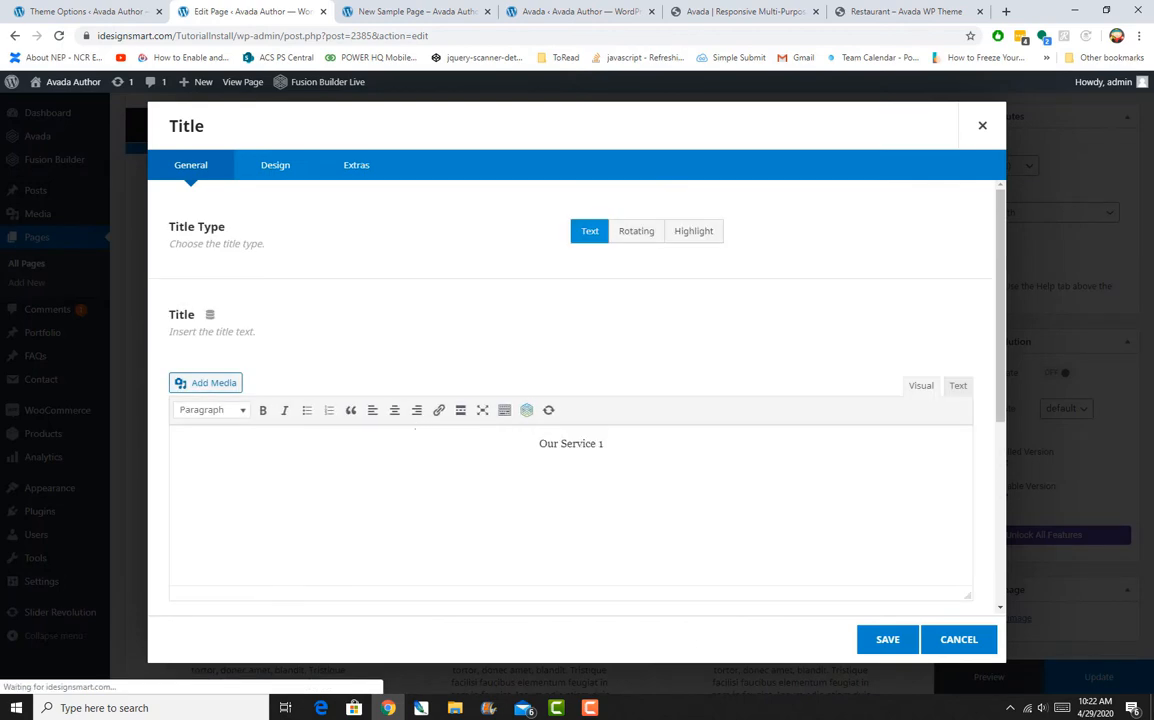
triple_click(571, 443)
key("BackSpace")
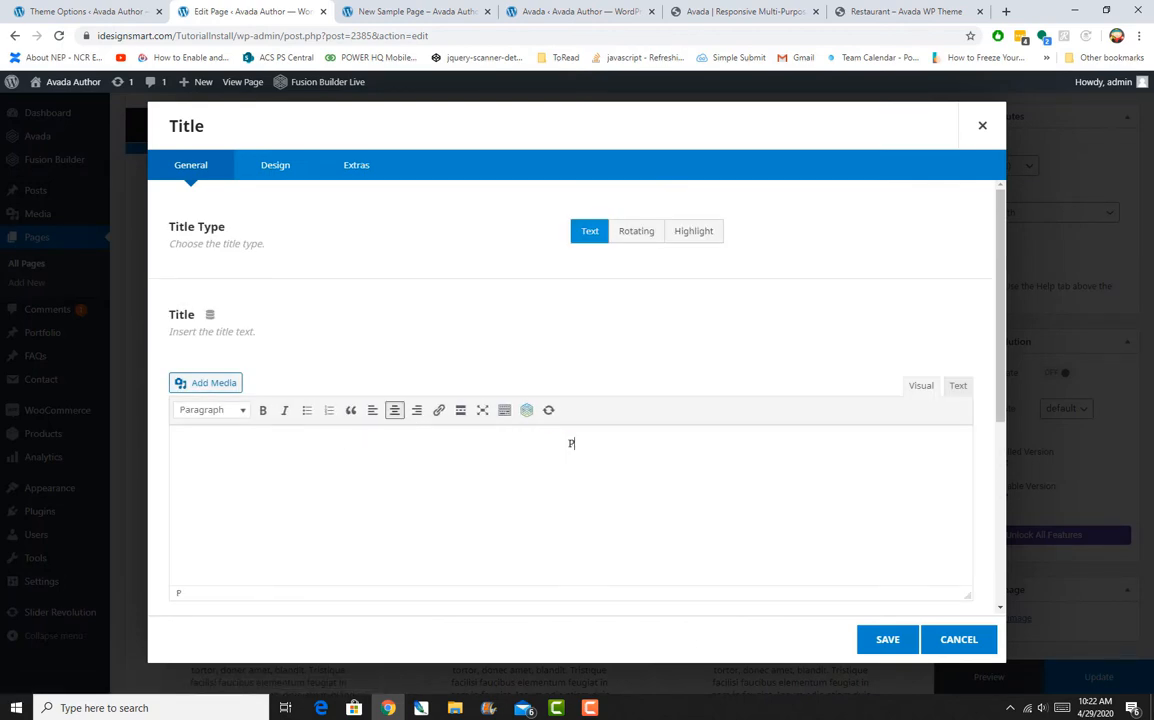
type("Publications")
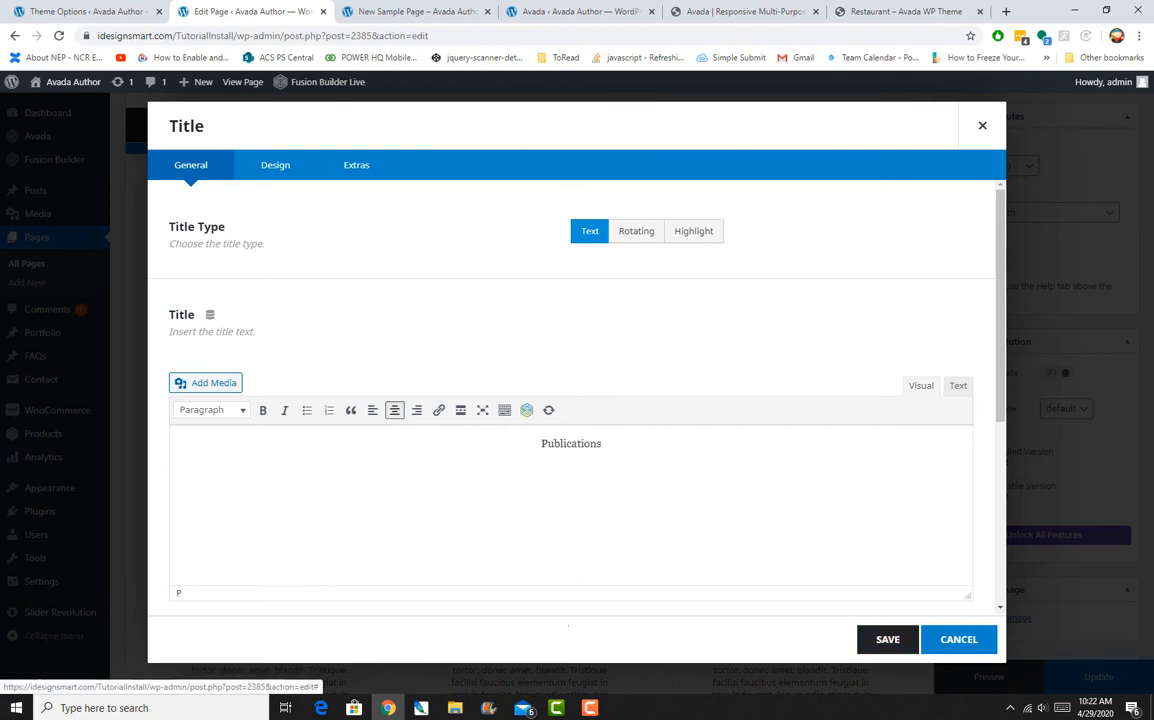
left_click(887, 639)
Update the page and reload the published New Sample Page
left_click(1087, 677)
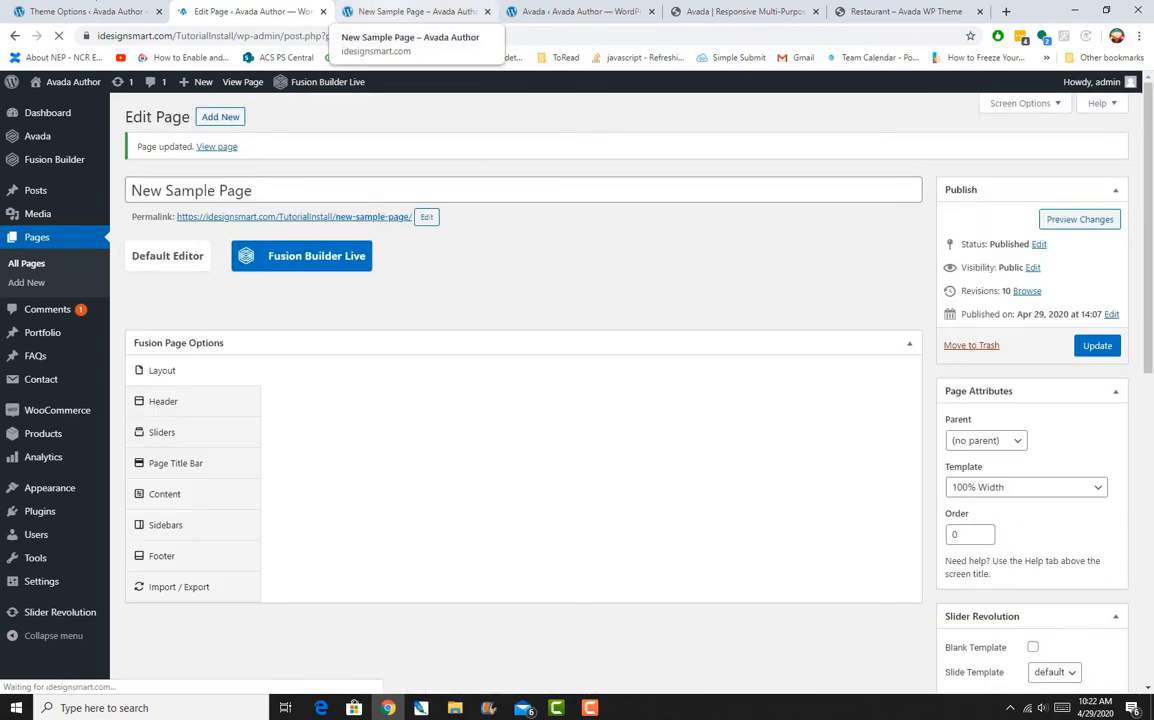
left_click(415, 11)
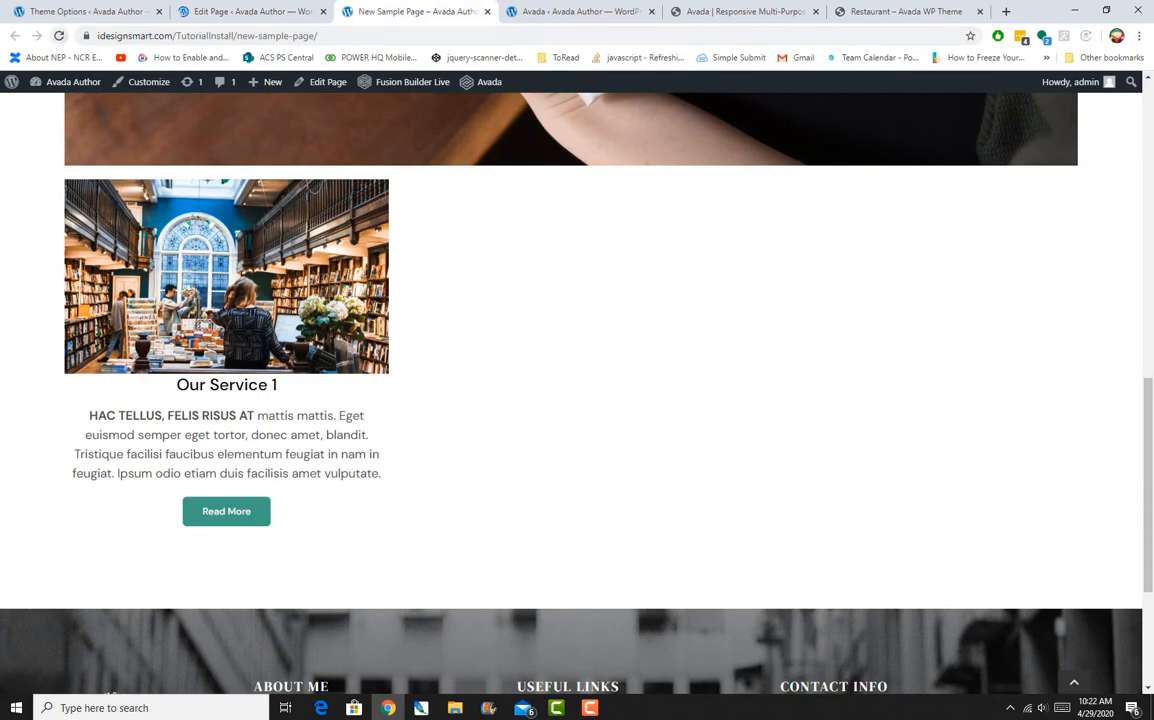
key("F5")
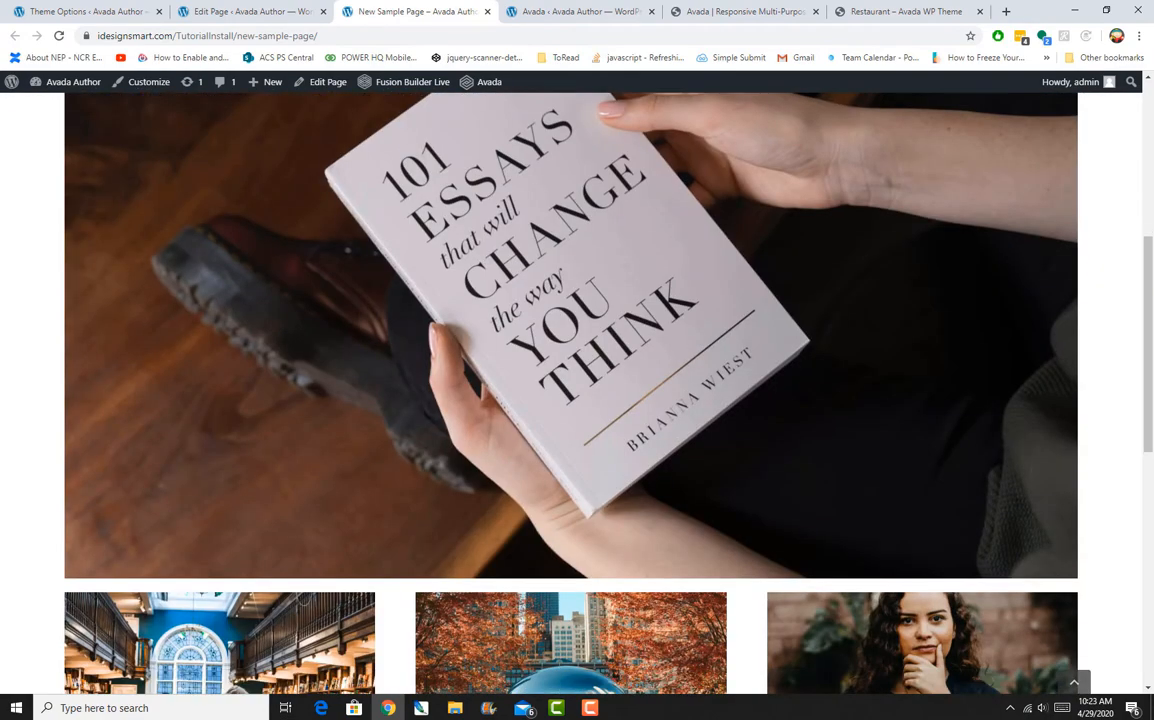
Examine the published page from header to footer, checking the large image and the images, titles and buttons of the three service columns
scroll(571, 390, "up", 5)
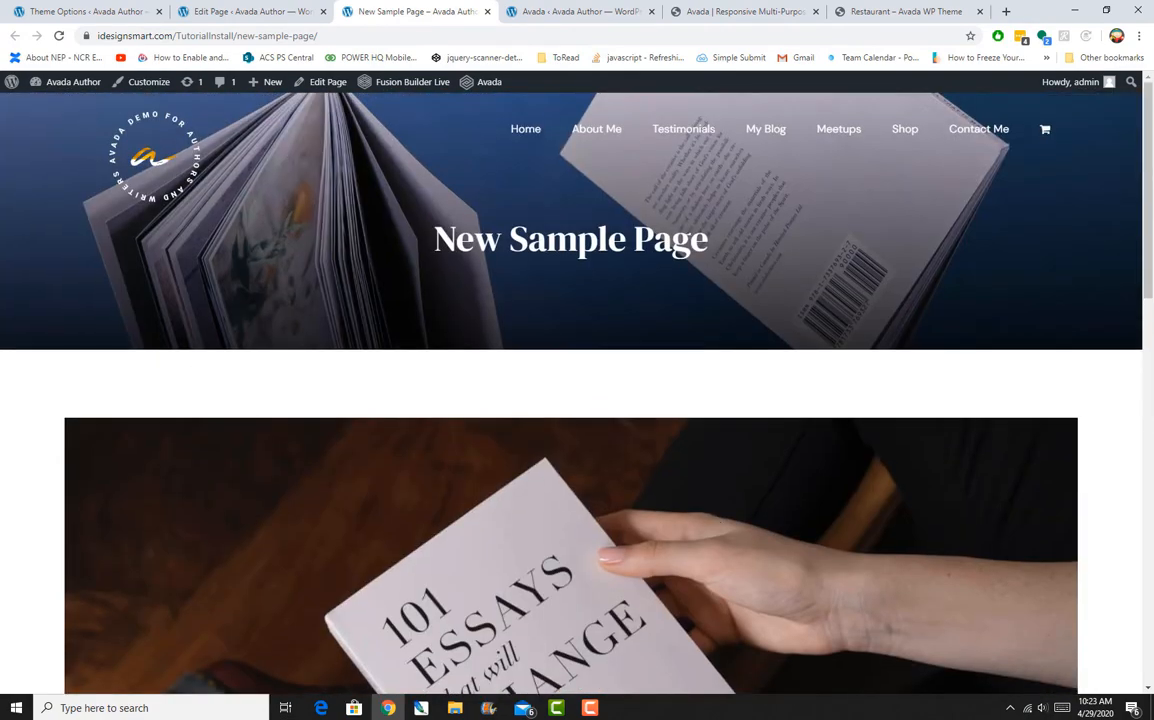
scroll(570, 390, "down", 10)
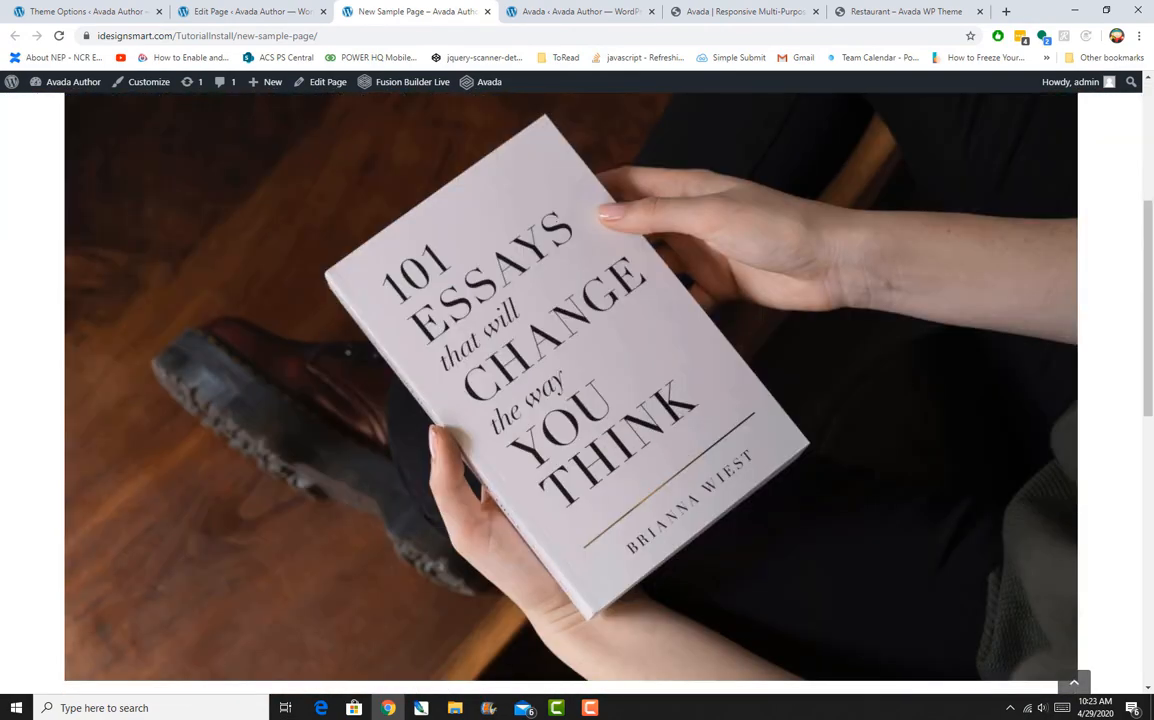
scroll(570, 390, "down", 3)
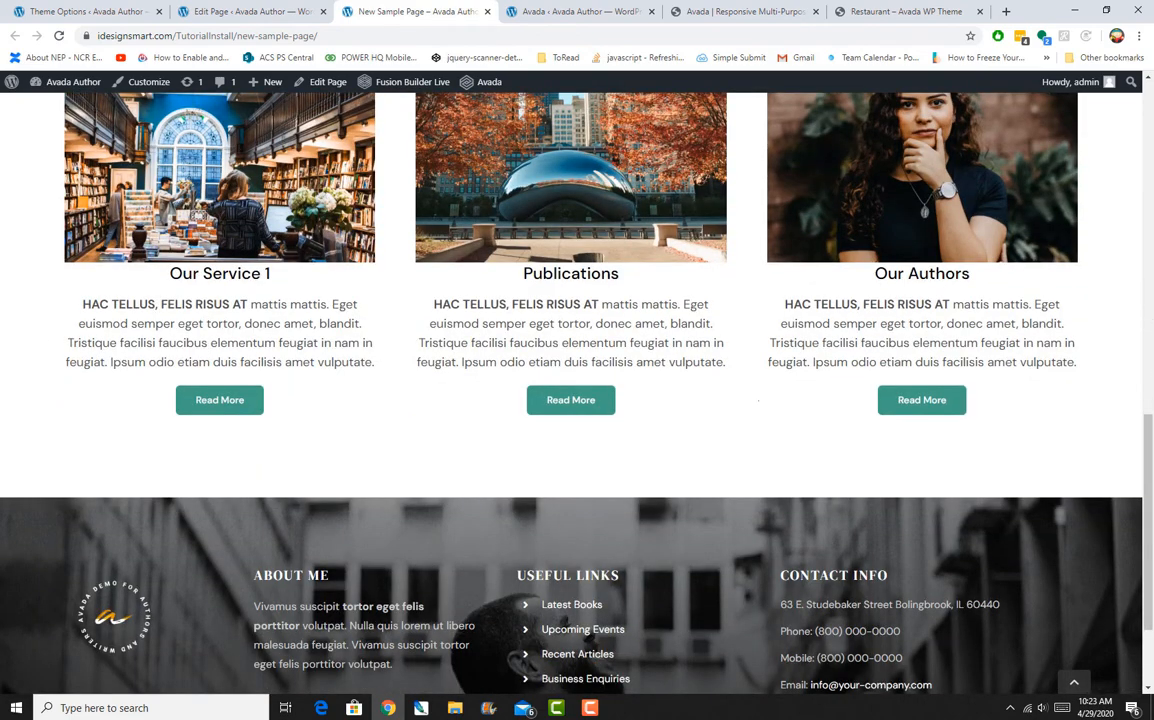
scroll(570, 390, "up", 3)
scroll(570, 390, "down", 2)
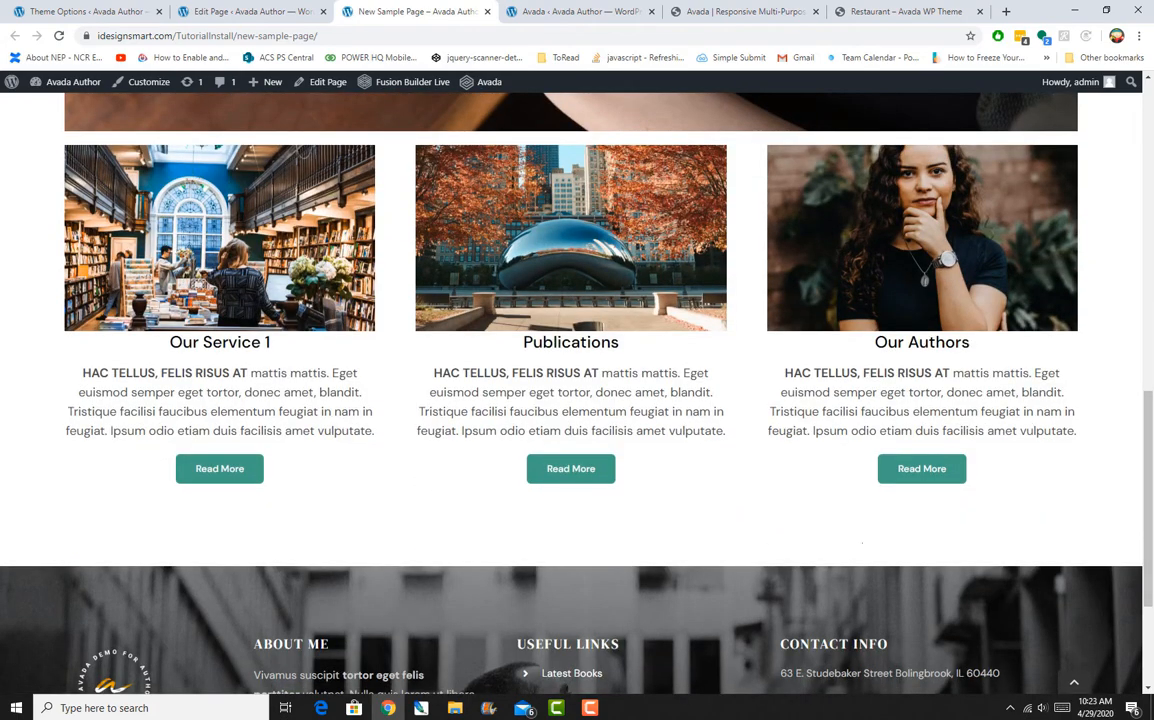
scroll(570, 390, "up", 11)
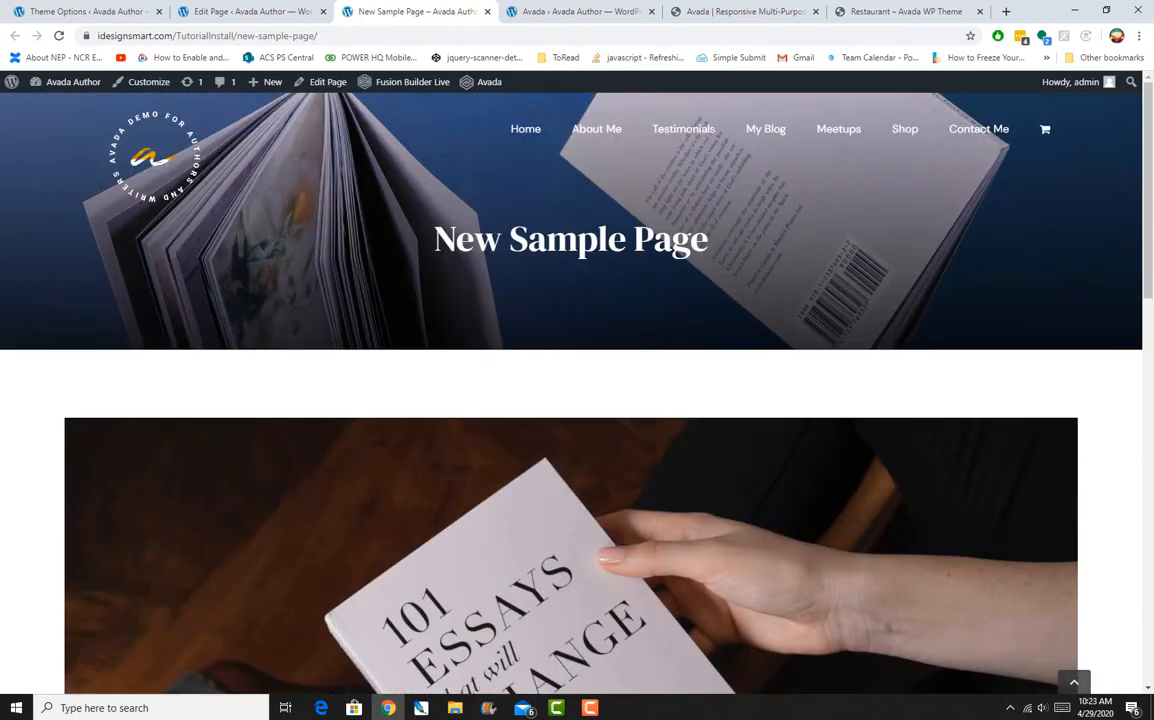
scroll(570, 390, "down", 10)
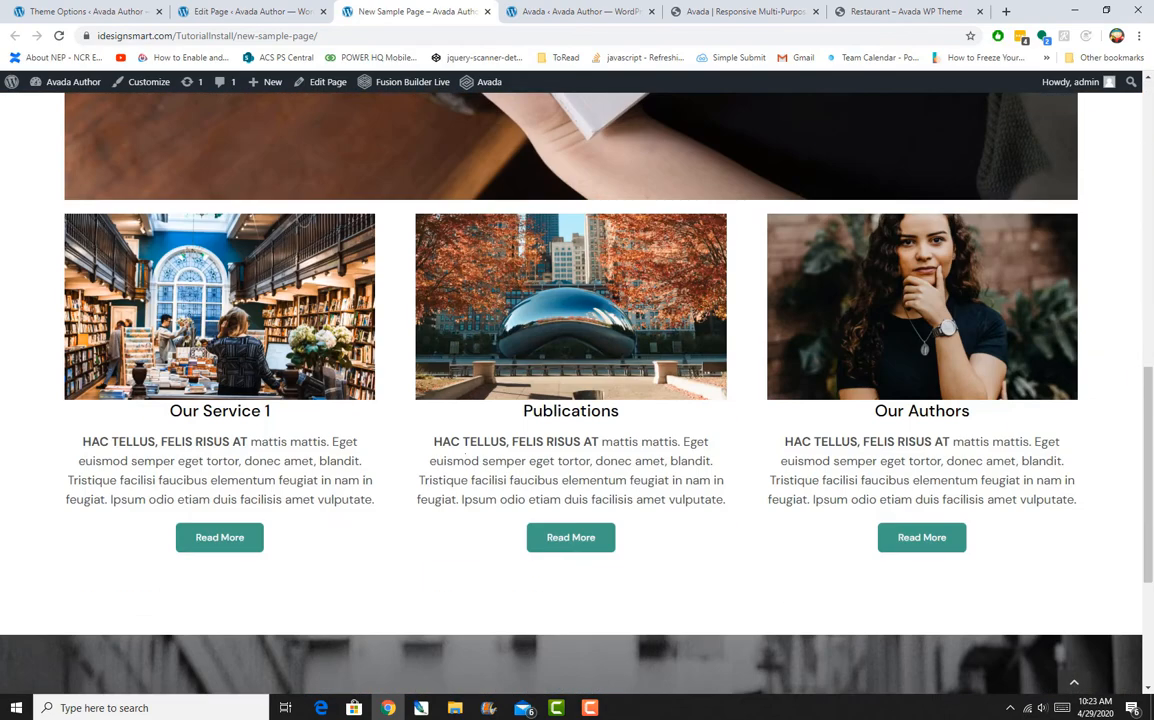
scroll(570, 390, "down", 3)
Return to the page editor and open the layout choices for a new container below the three service columns
left_click(245, 11)
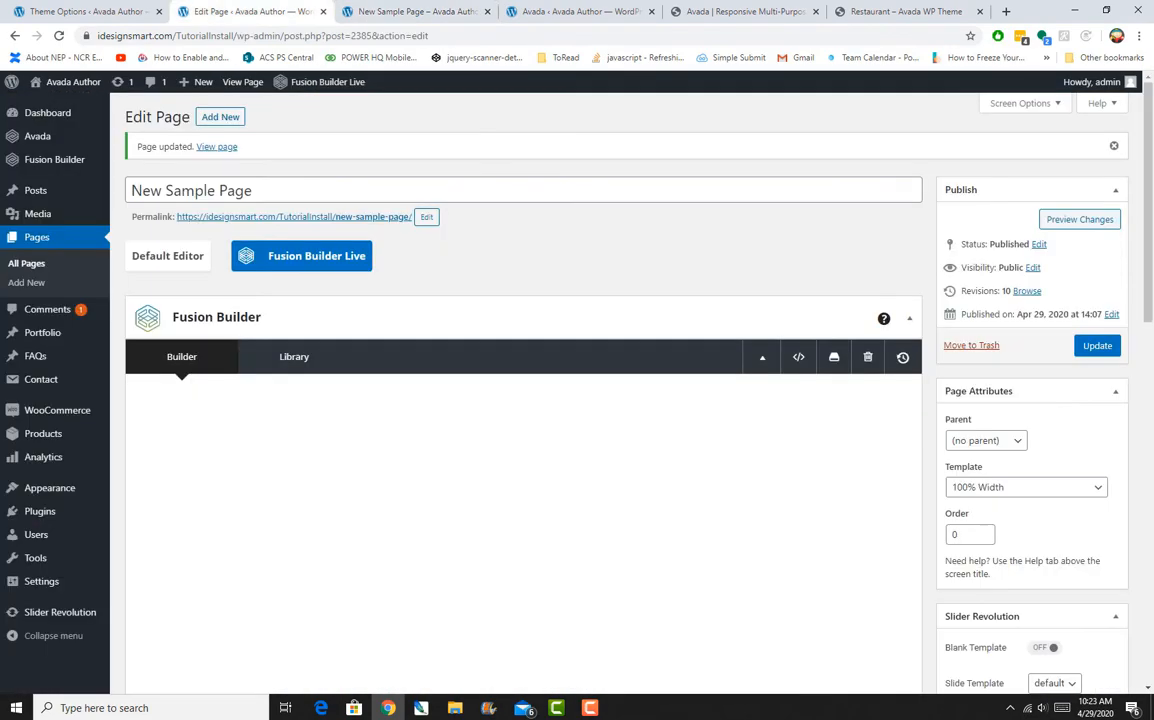
scroll(520, 400, "down", 4)
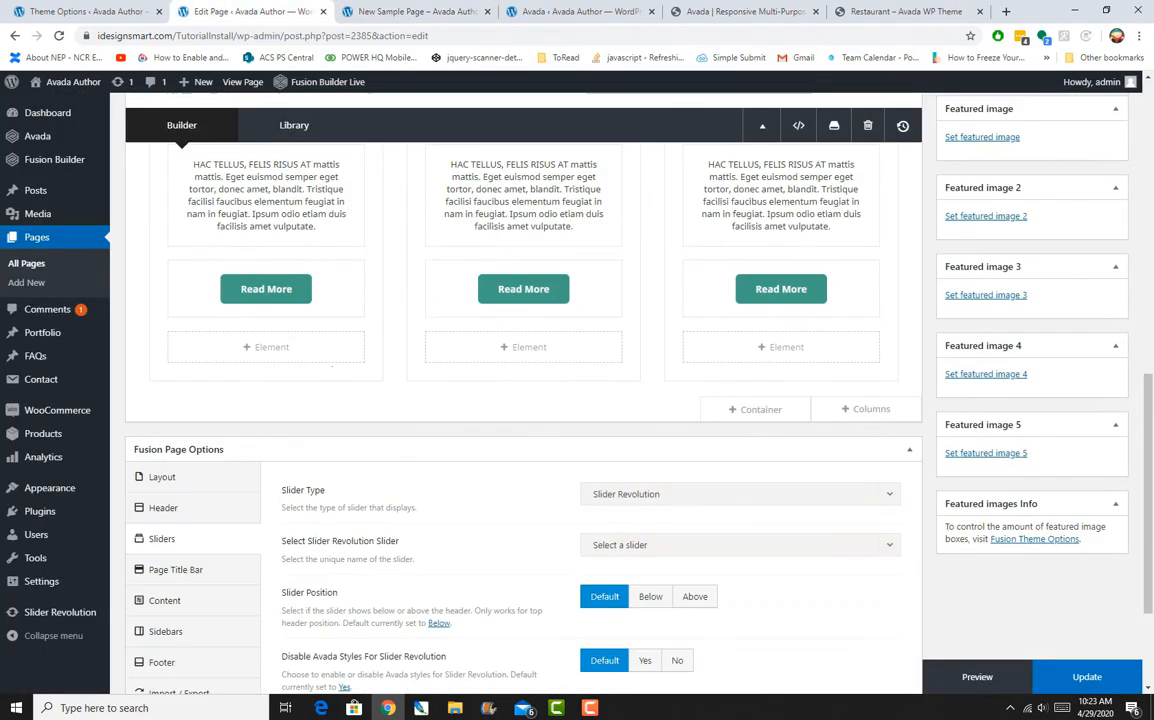
left_click(752, 409)
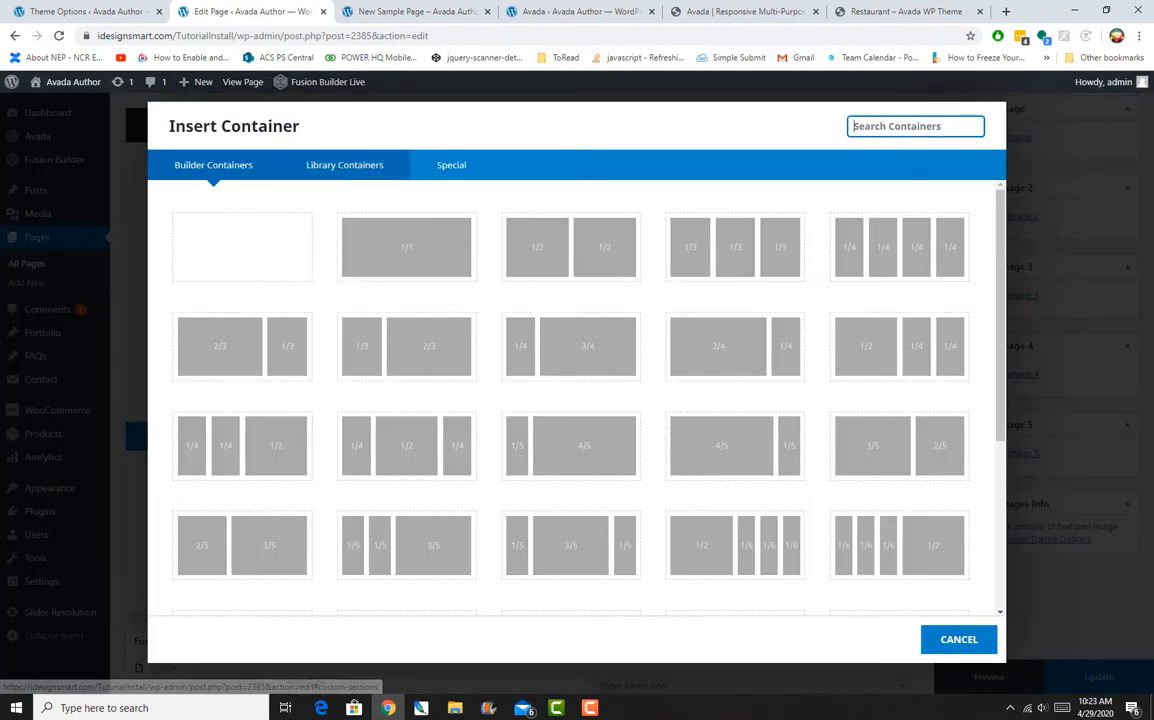
Insert the global Subscribe container from the library below the three-column section, expand it, and update the page
left_click(344, 165)
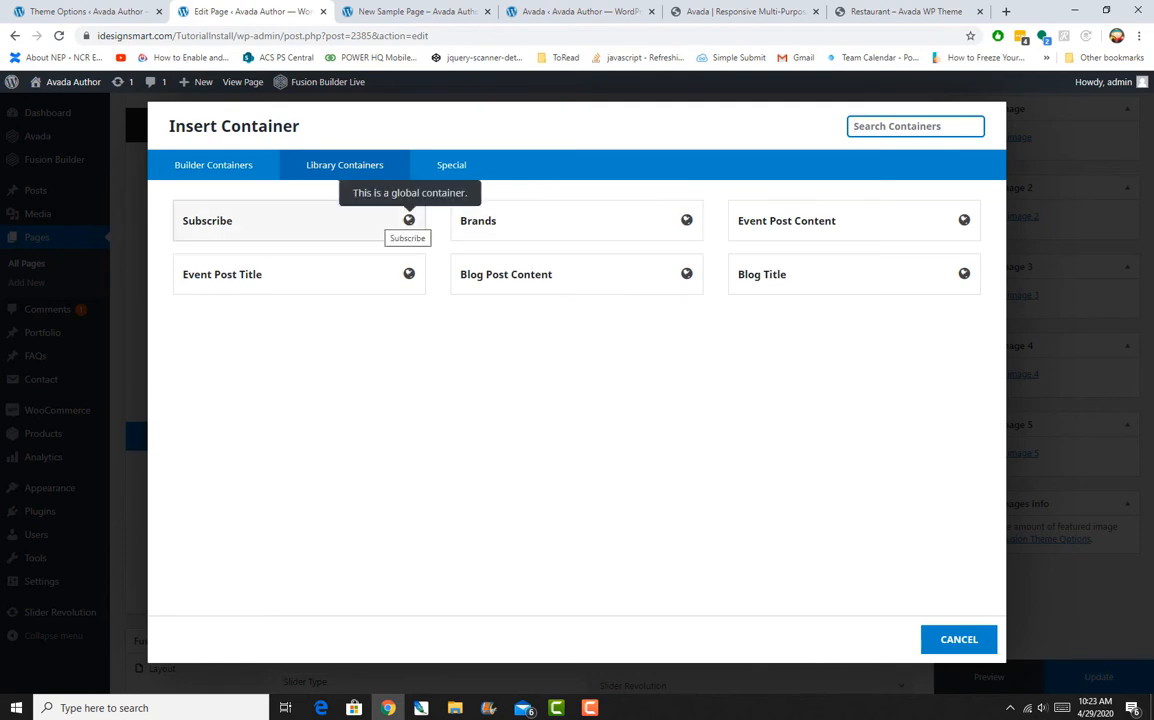
left_click(409, 221)
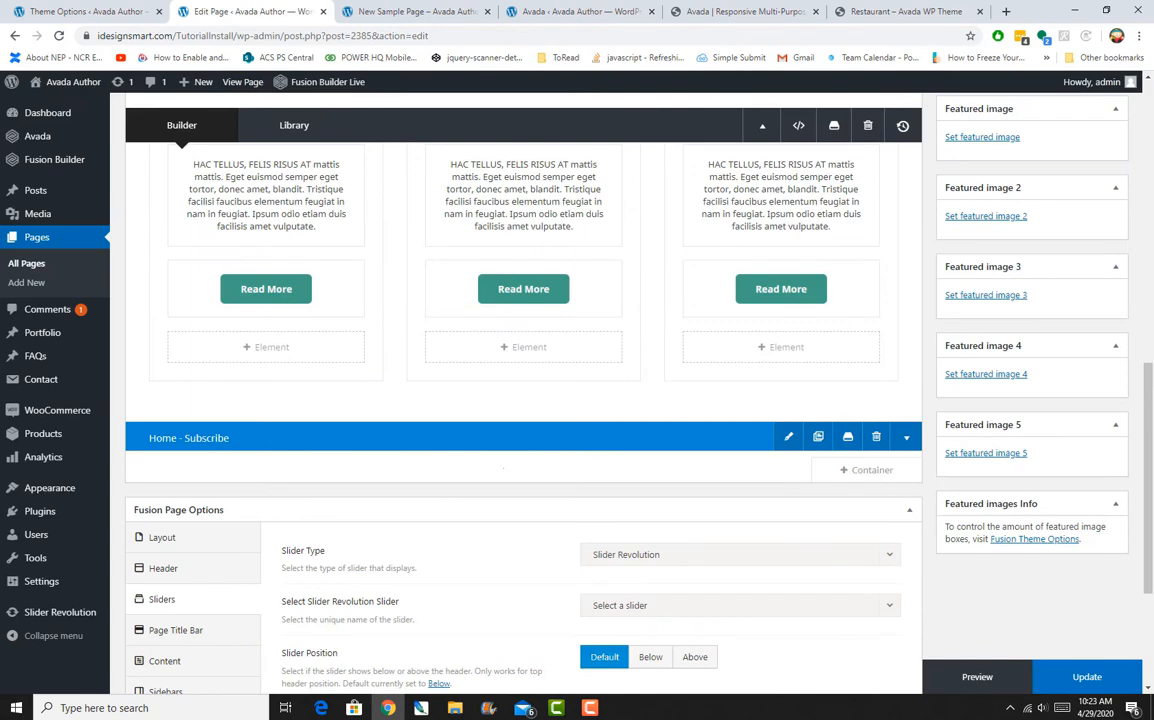
left_click(906, 437)
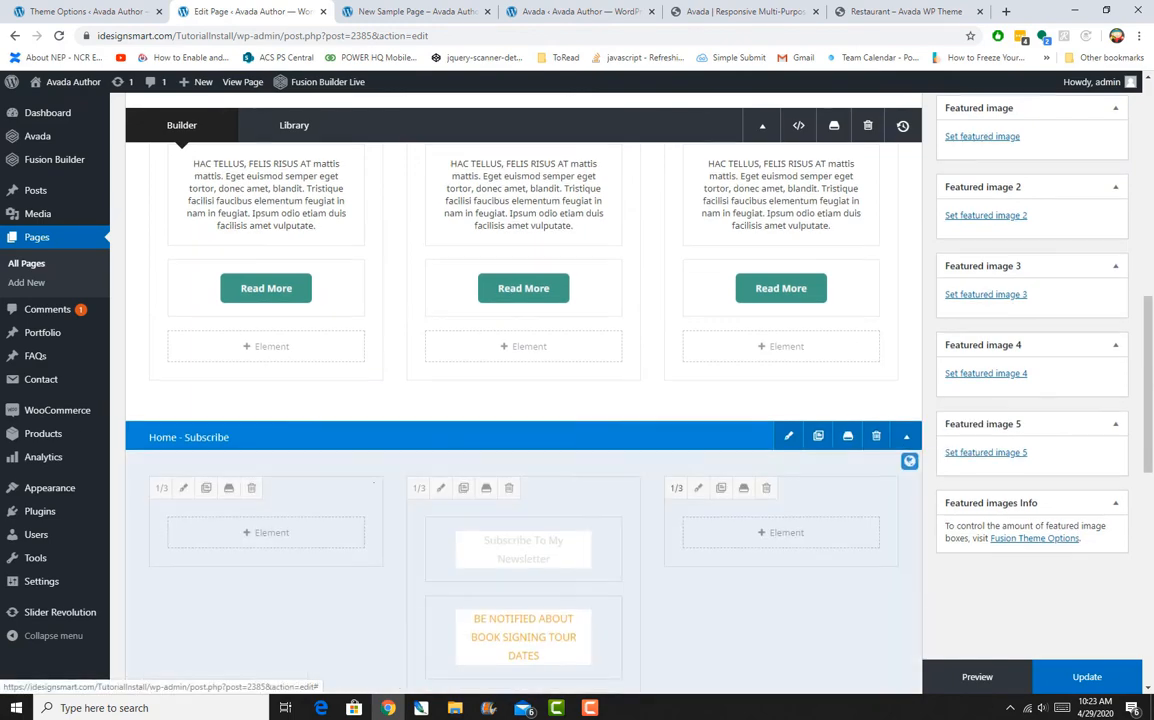
scroll(523, 400, "down", 5)
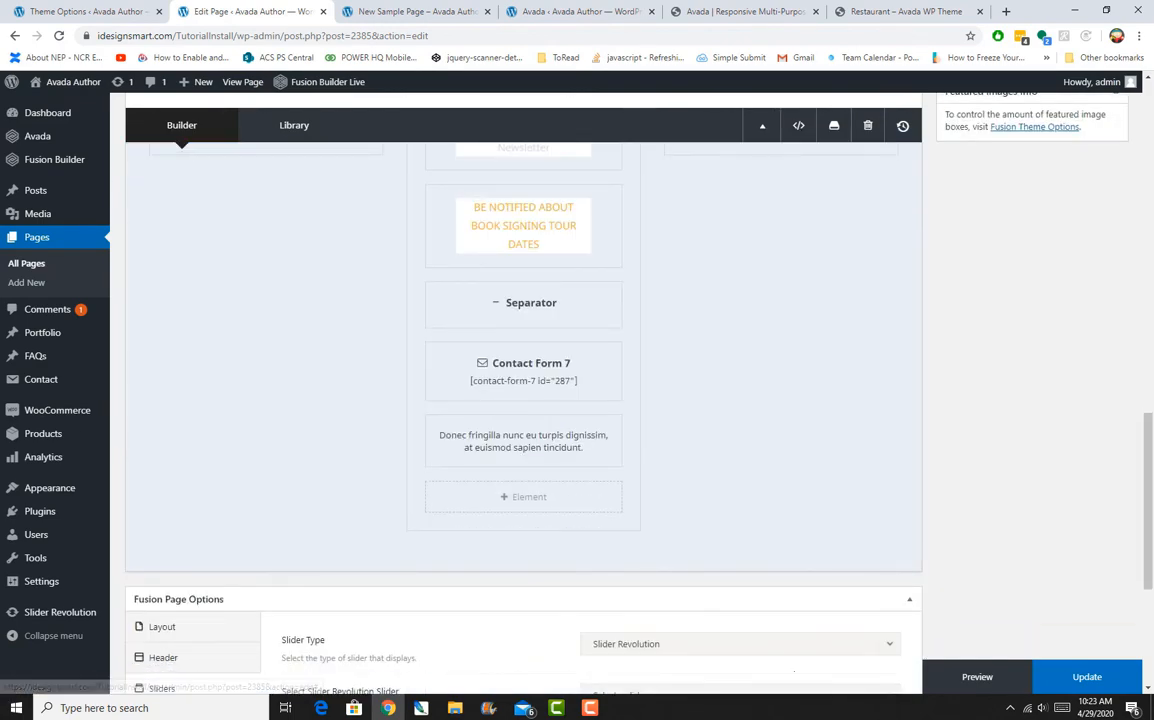
left_click(1087, 677)
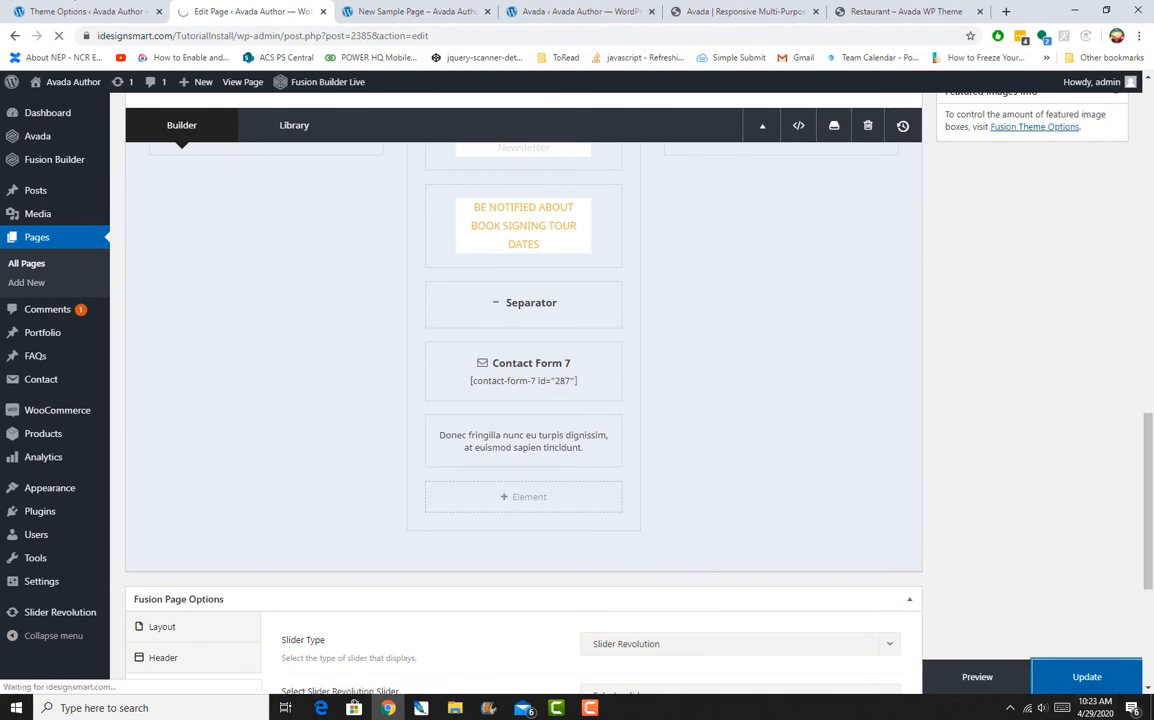
Reload the published New Sample Page and examine the newsletter subscribe section between the service columns and the footer
left_click(410, 12)
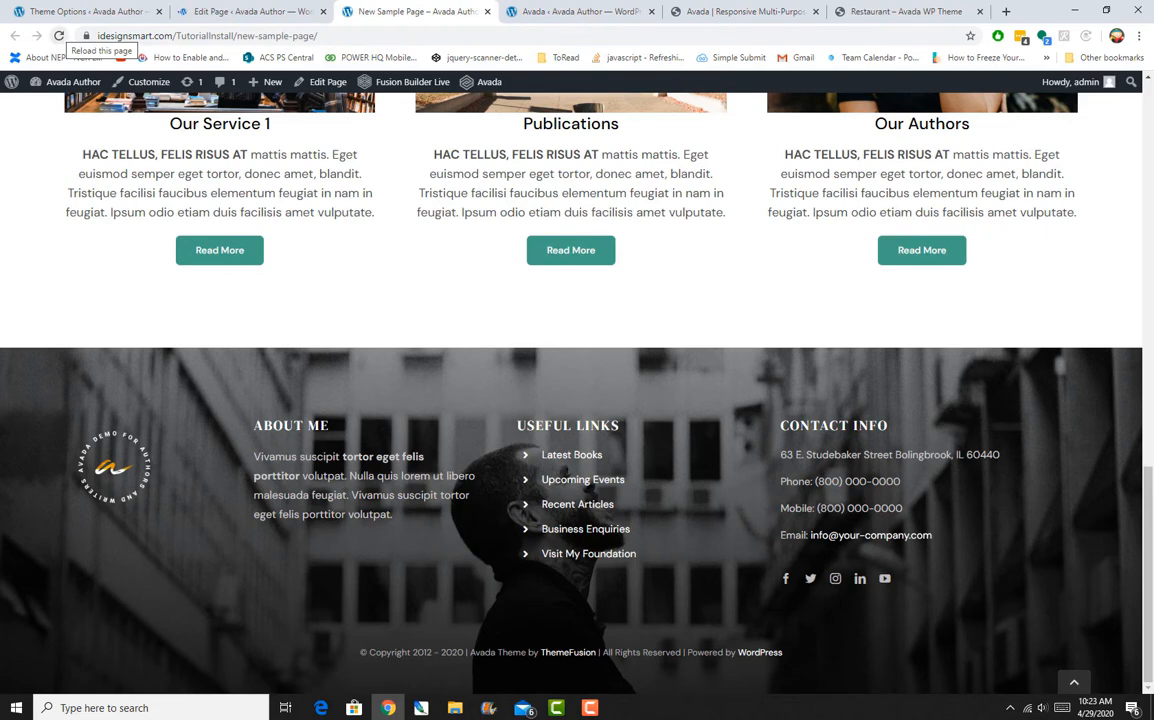
left_click(59, 36)
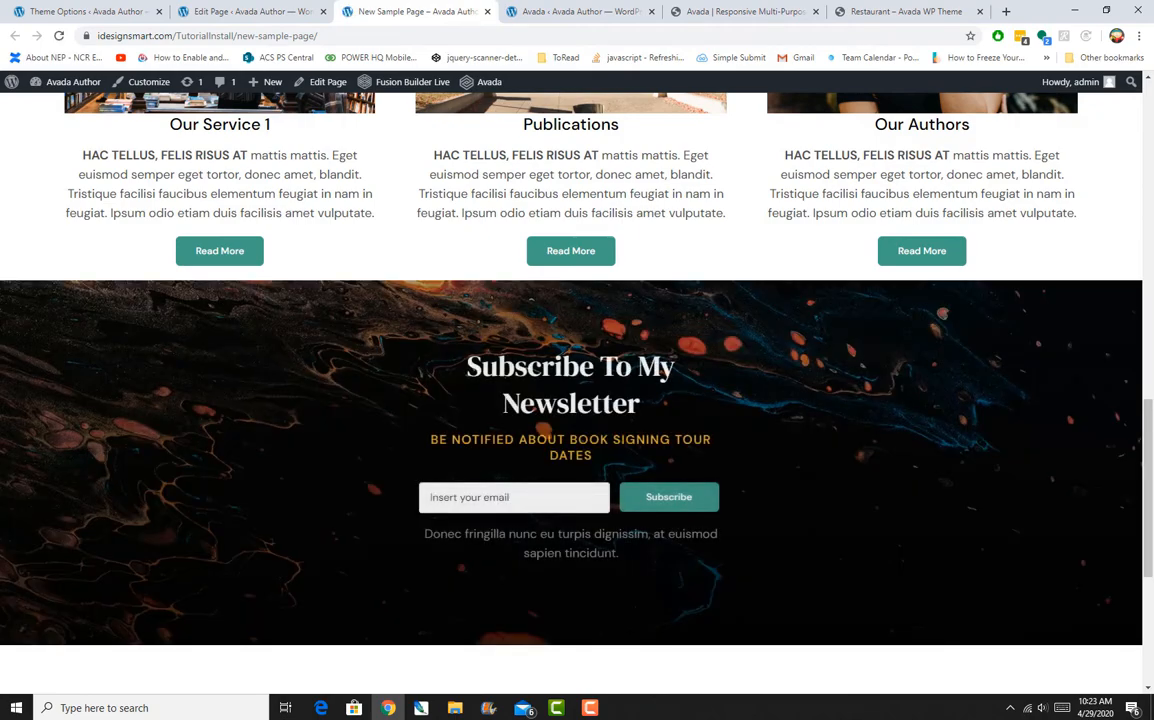
scroll(570, 400, "down", 8)
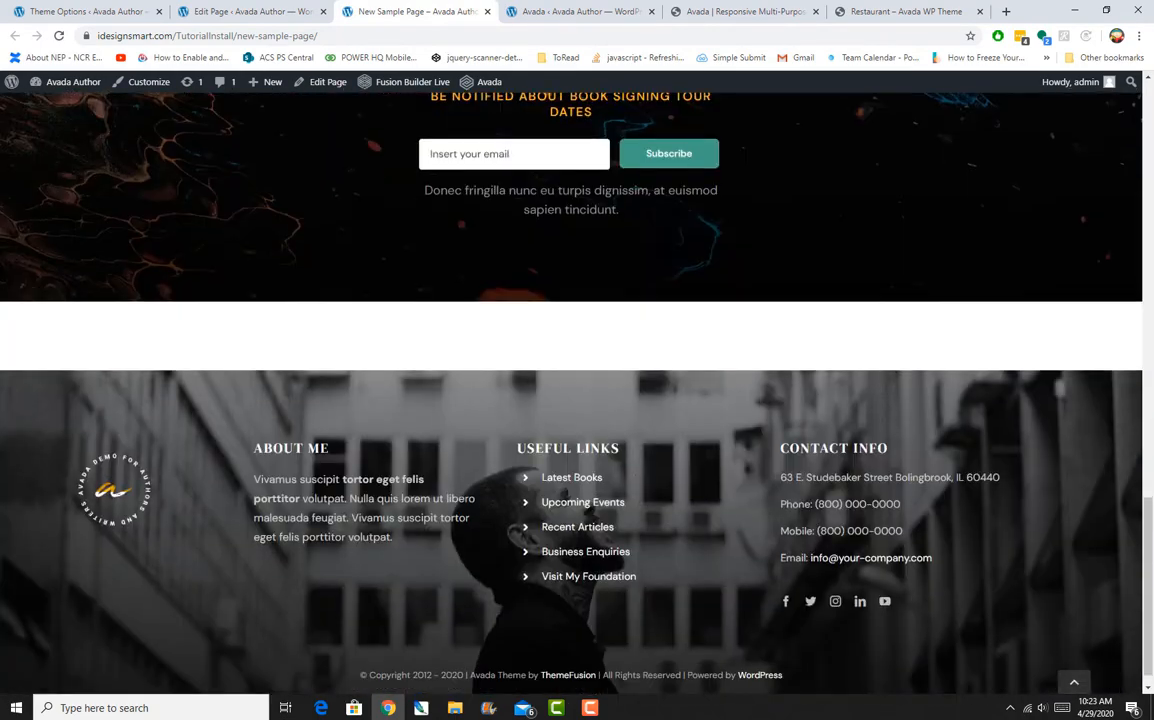
scroll(570, 400, "up", 4)
scroll(570, 400, "down", 3)
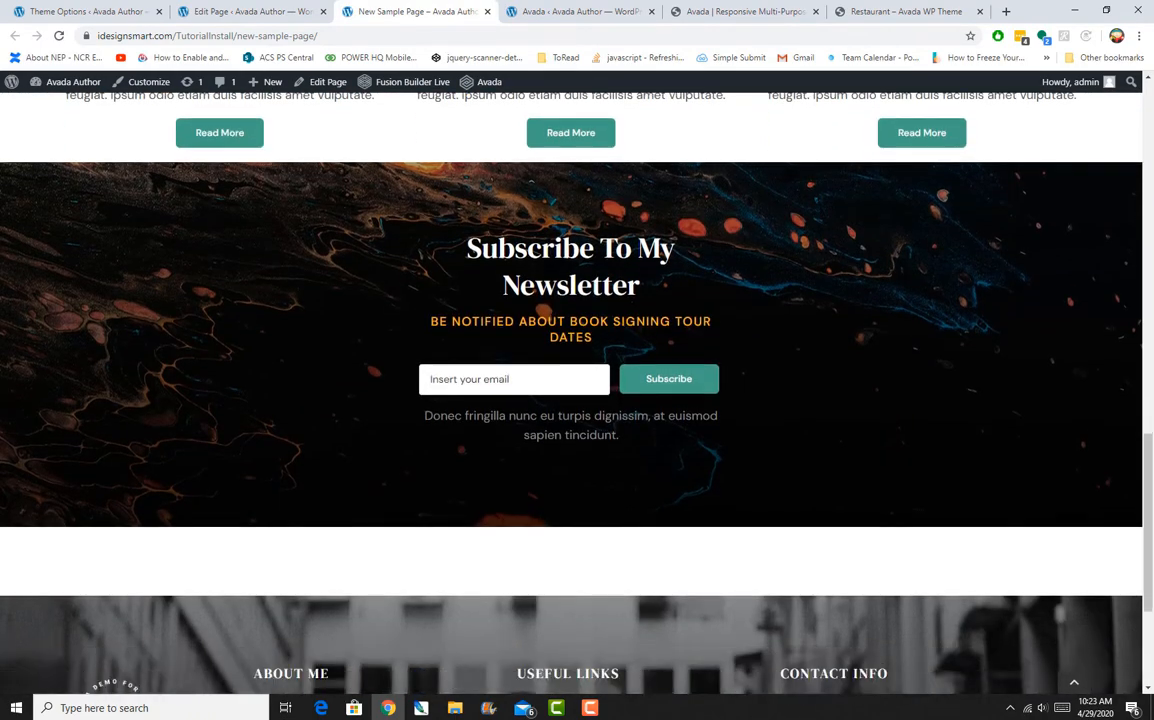
scroll(570, 400, "up", 9)
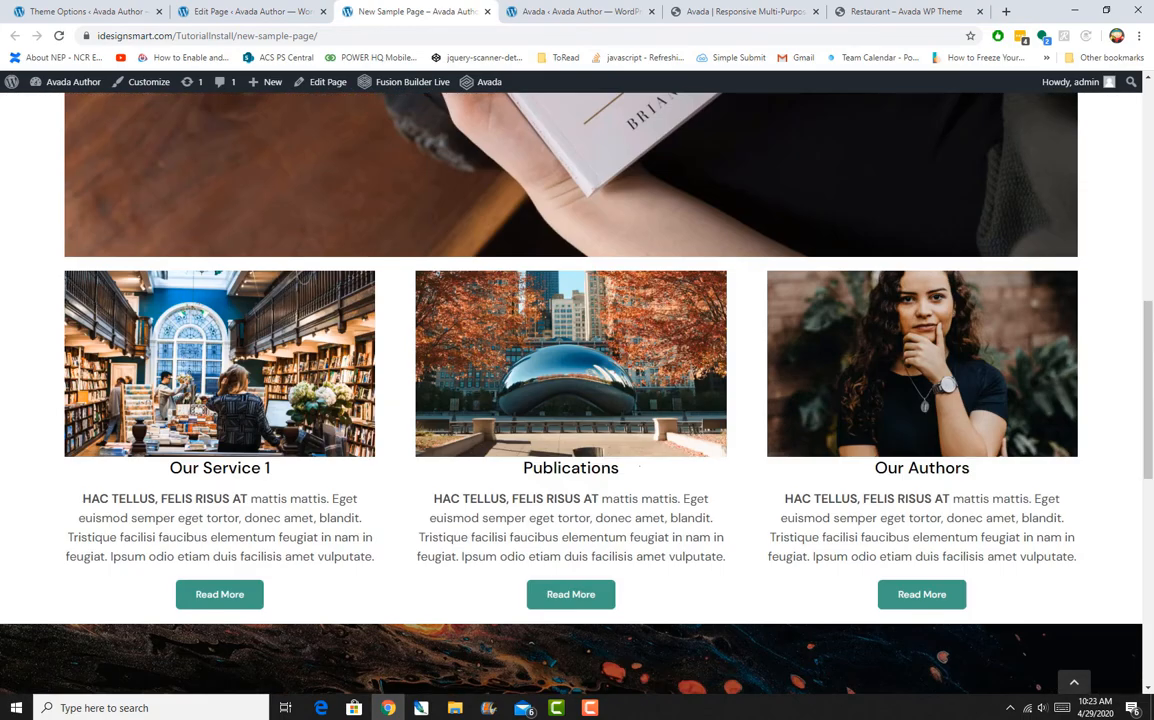
scroll(570, 400, "down", 6)
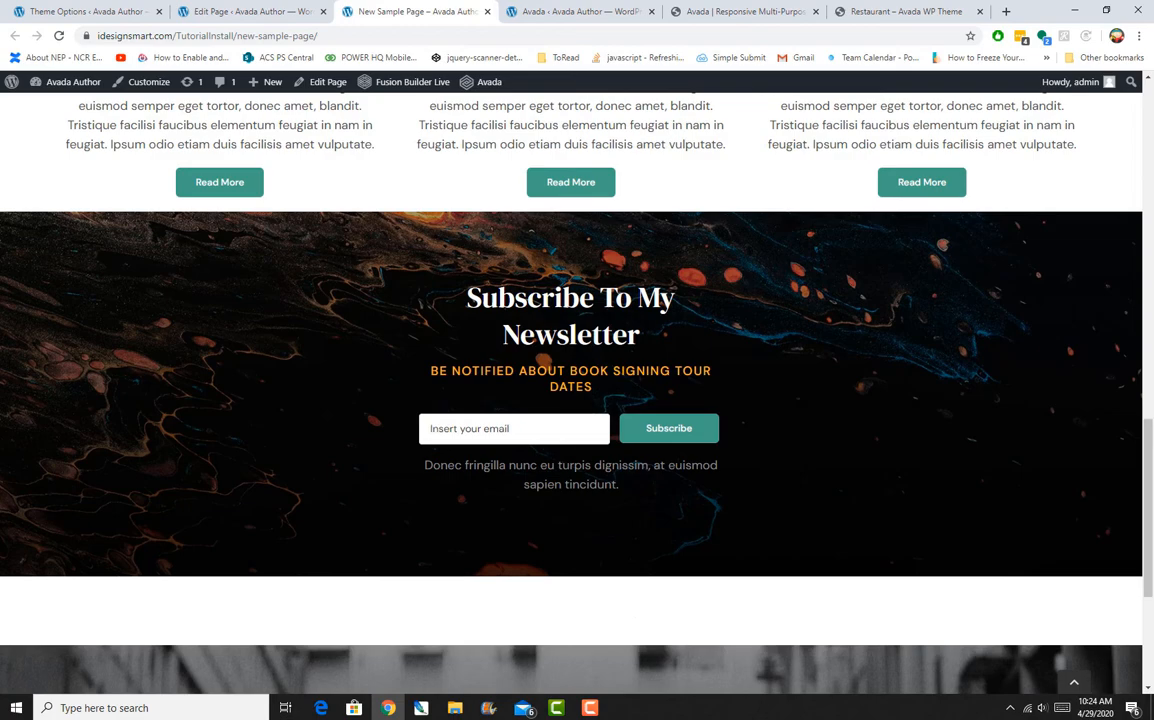
Examine the Avada Restaurant demo's section that pairs text with an image, and the three-column features beneath it
left_click(905, 11)
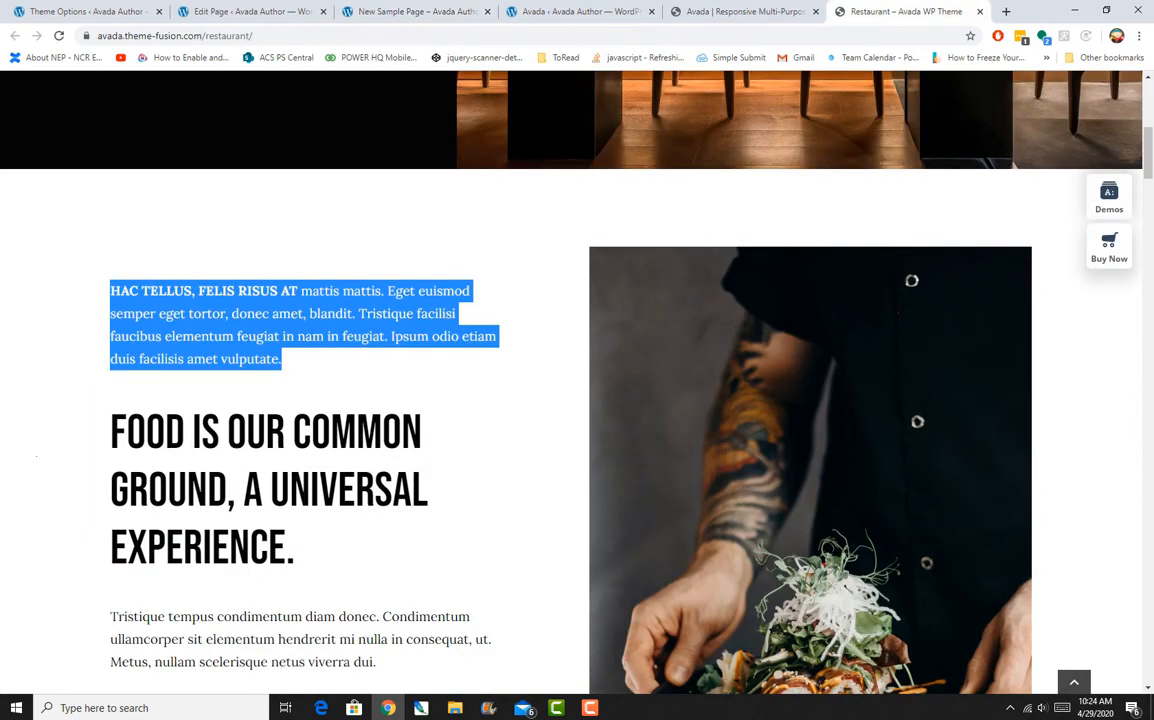
scroll(570, 400, "down", 6)
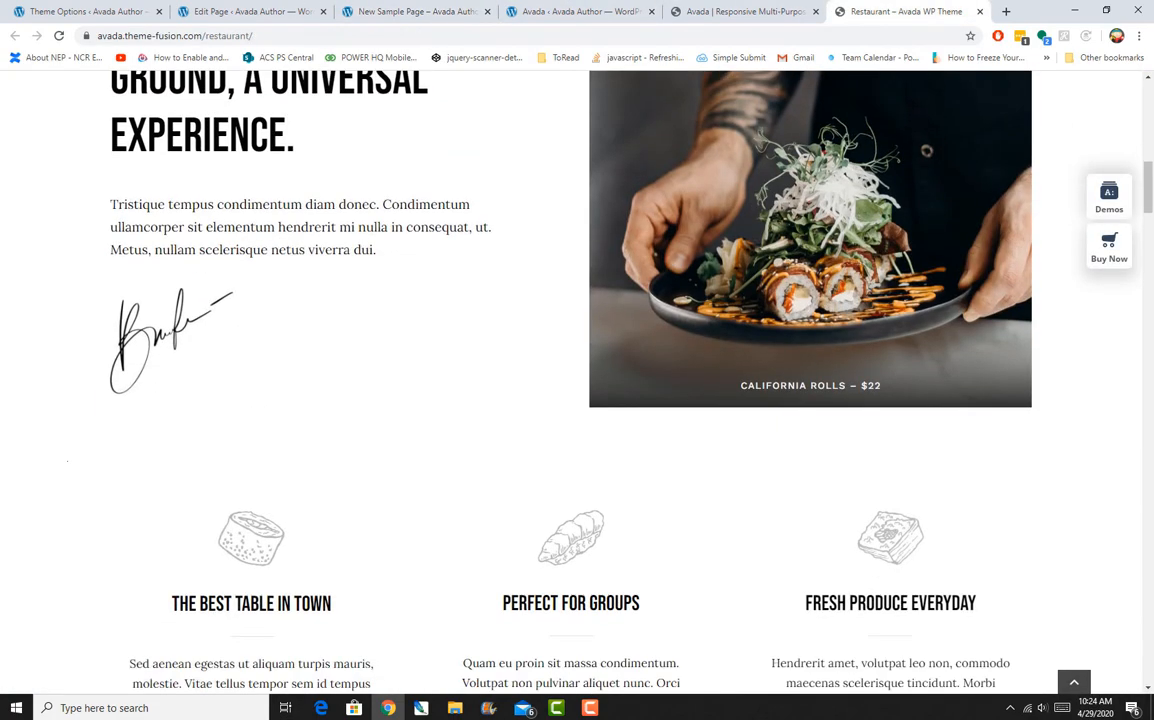
scroll(570, 400, "up", 4)
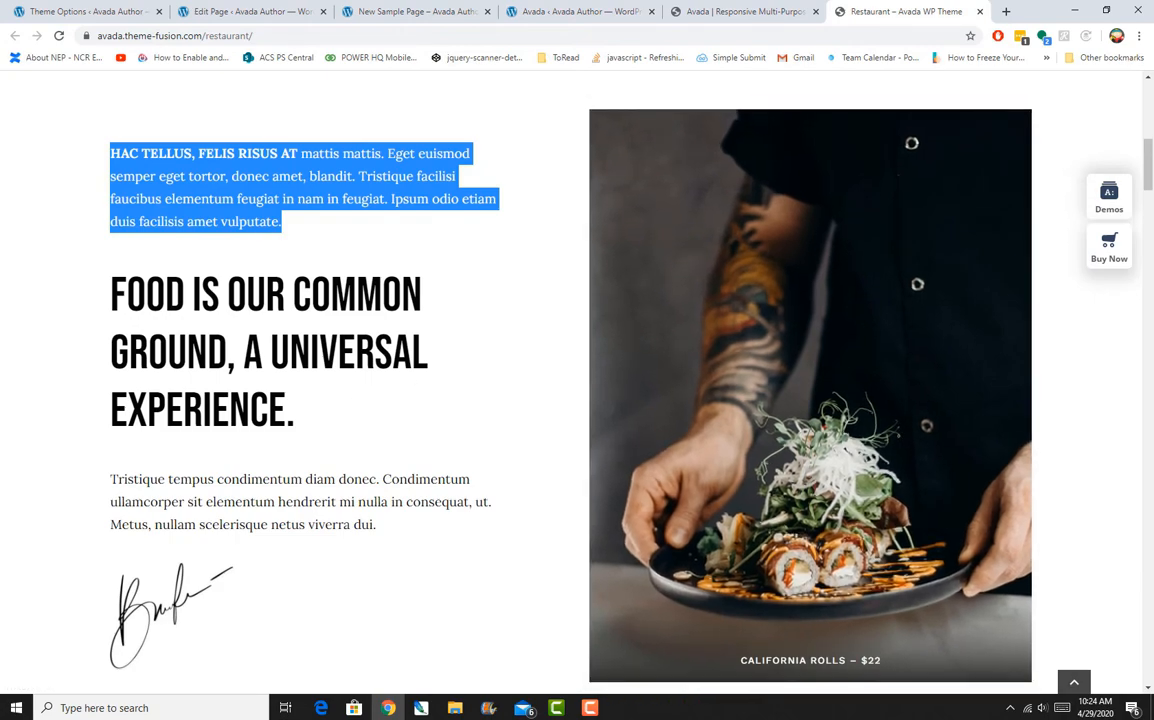
left_click(720, 11)
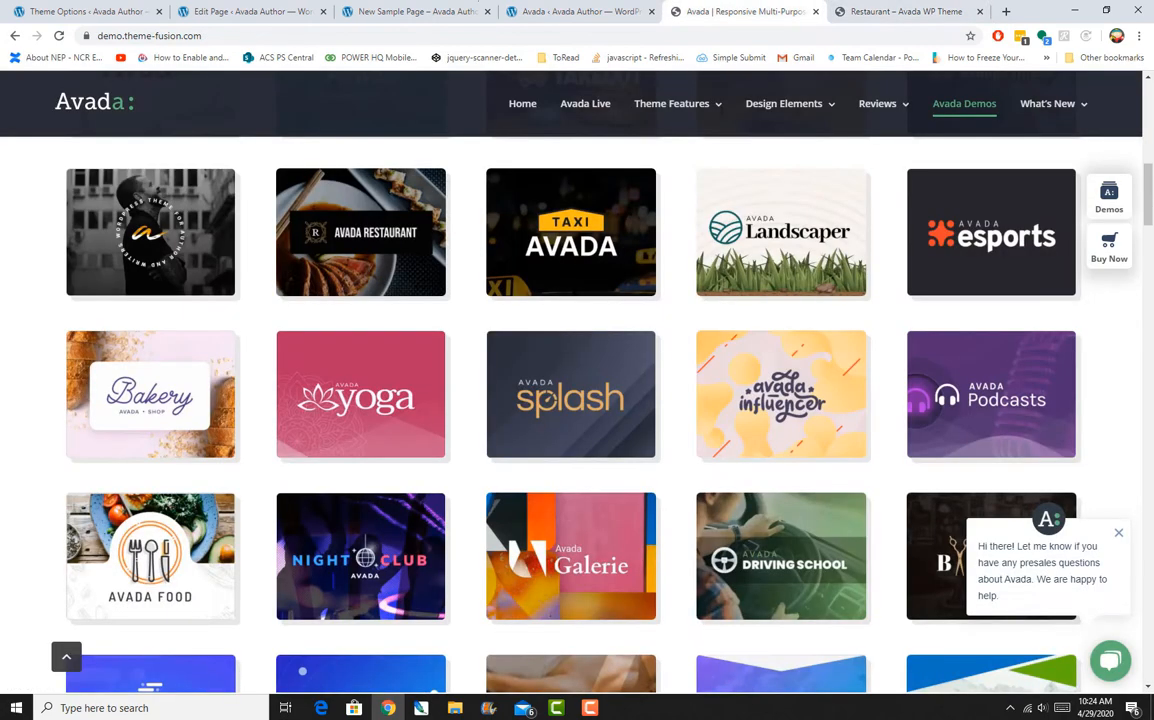
left_click(880, 11)
scroll(810, 345, "down", 4)
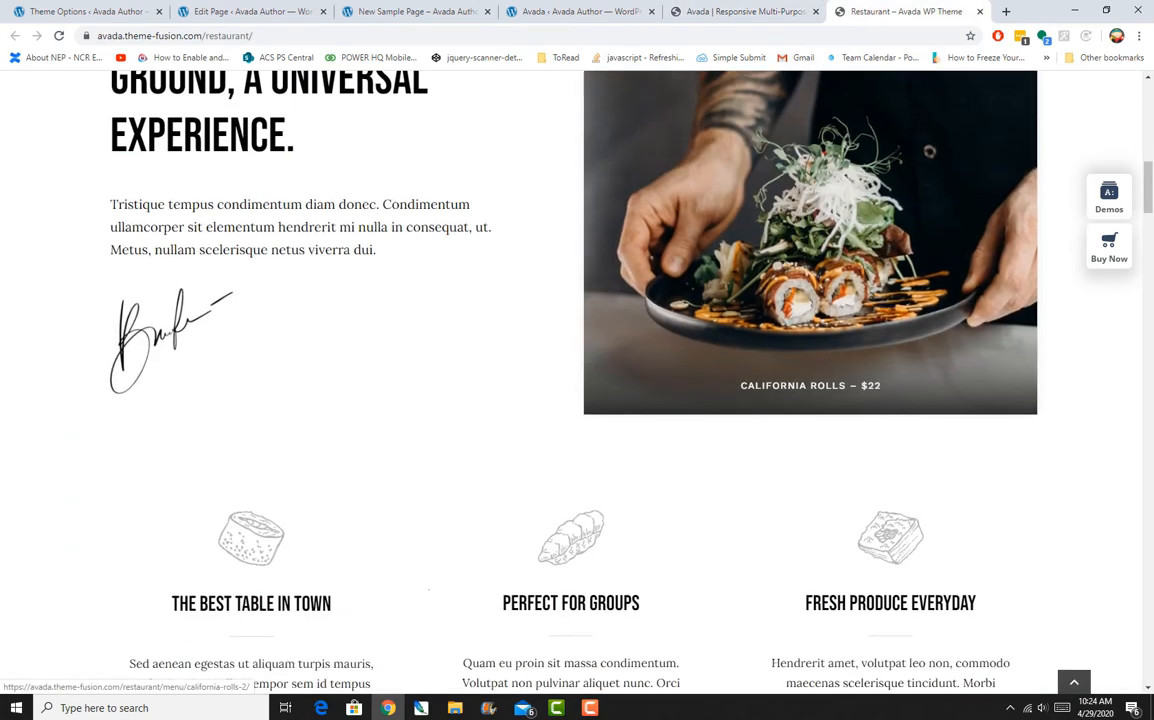
scroll(810, 345, "up", 6)
scroll(810, 345, "down", 1)
scroll(810, 345, "down", 5)
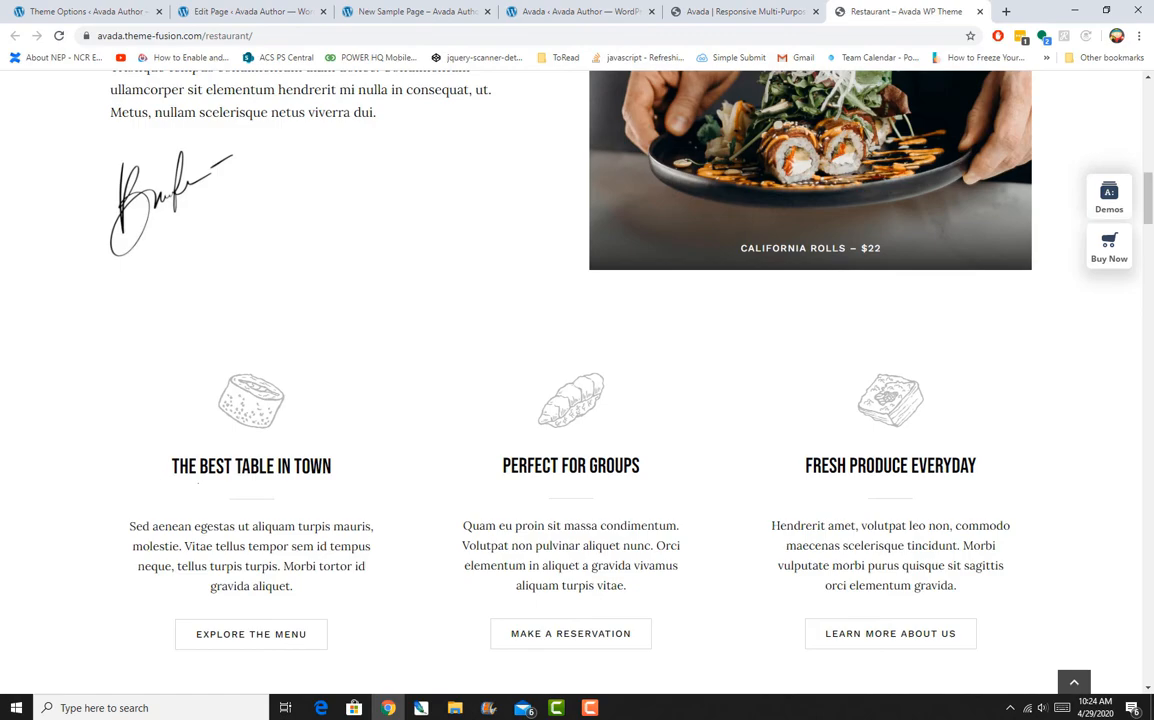
Examine the Restaurant demo's menu promotion and critics' review sections for their side-by-side image and text layouts
scroll(810, 345, "down", 3)
scroll(810, 345, "down", 6)
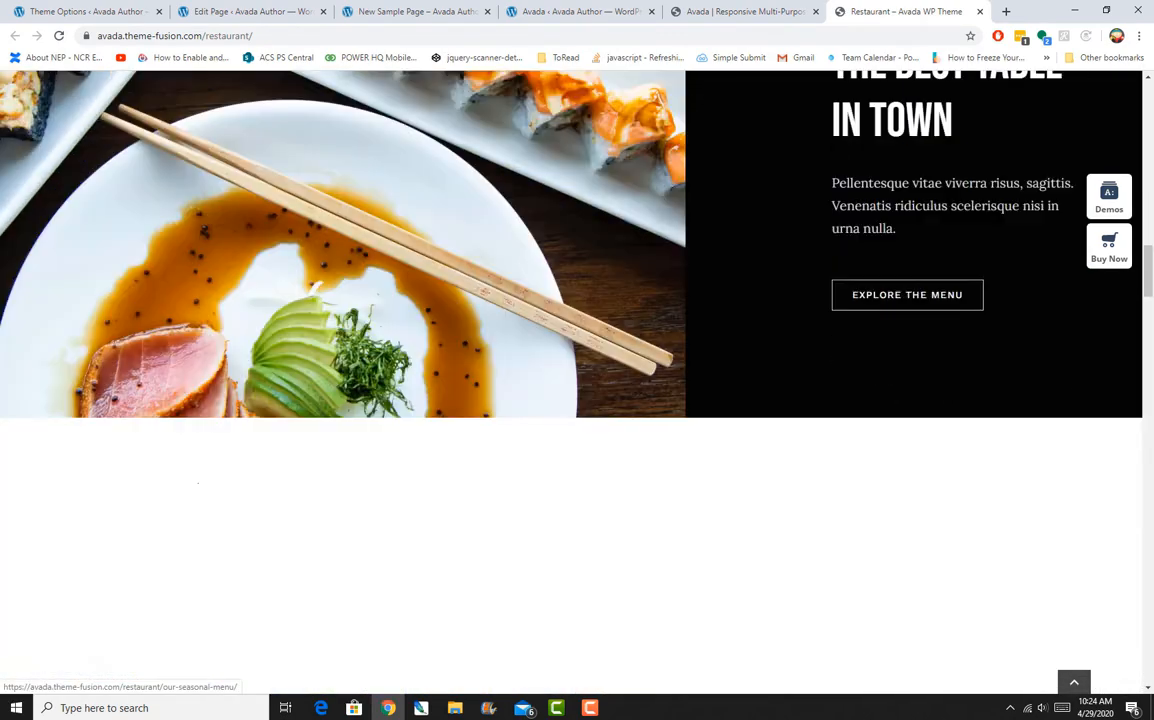
scroll(810, 345, "down", 1)
scroll(810, 345, "up", 1)
scroll(810, 345, "down", 3)
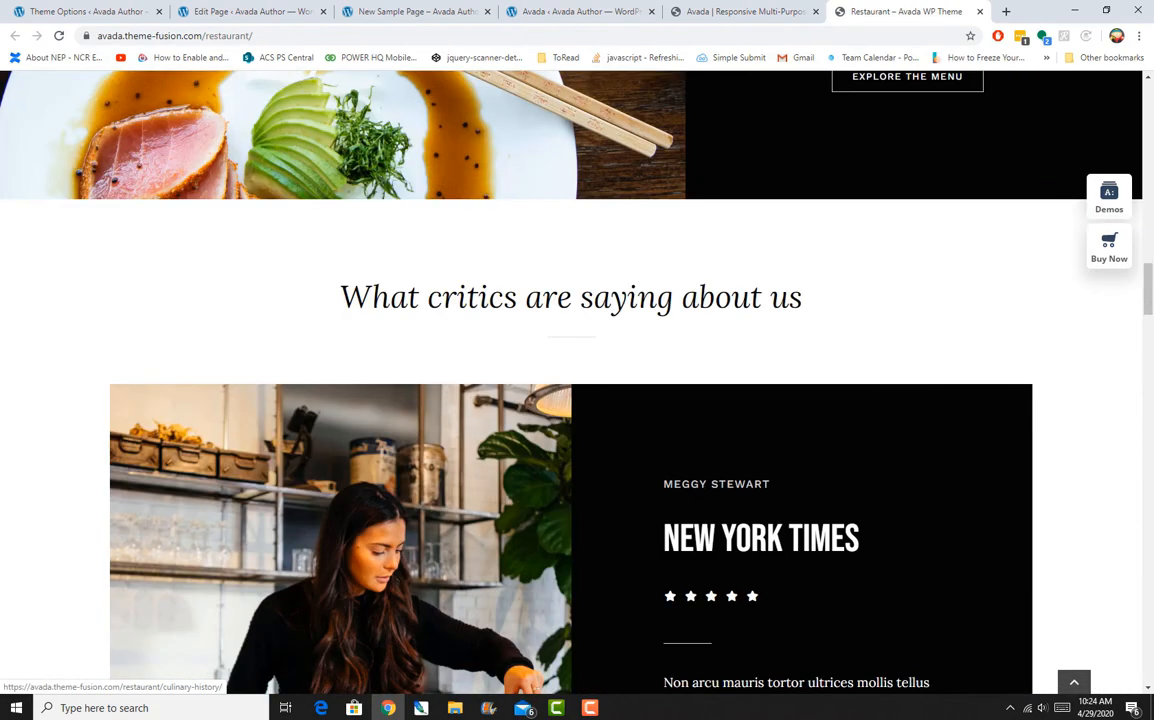
scroll(810, 345, "down", 3)
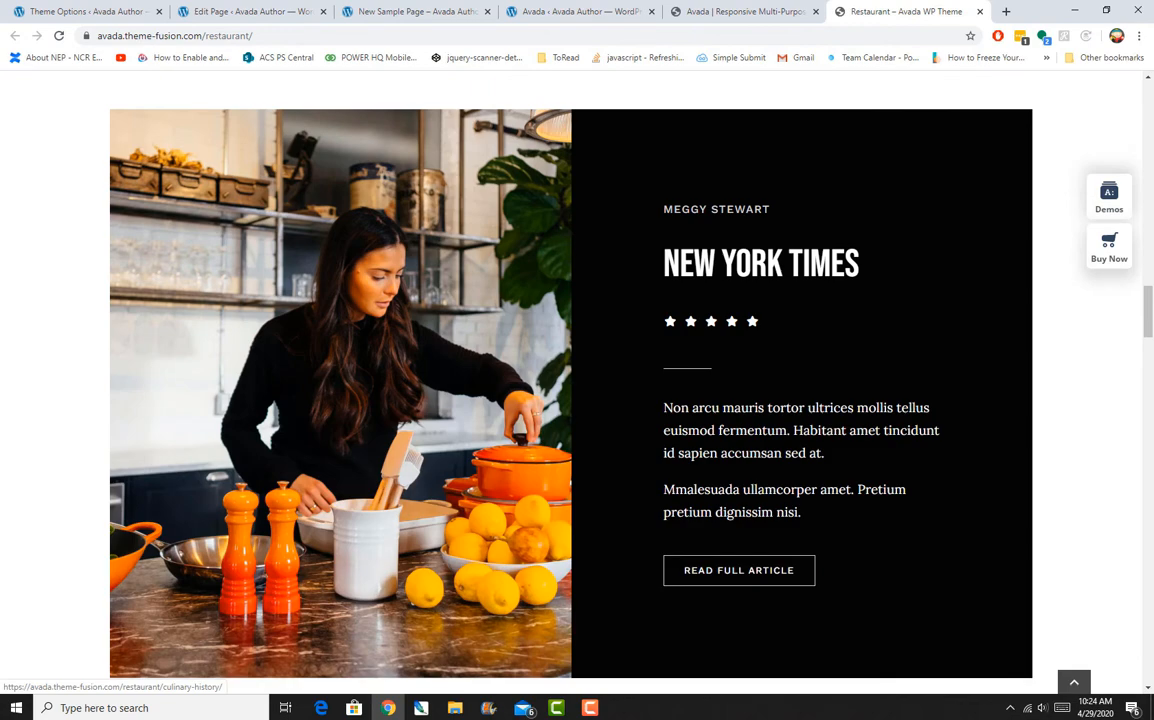
Return to the page editor and add a container with two 1/2 columns below the Subscribe container
left_click(705, 12)
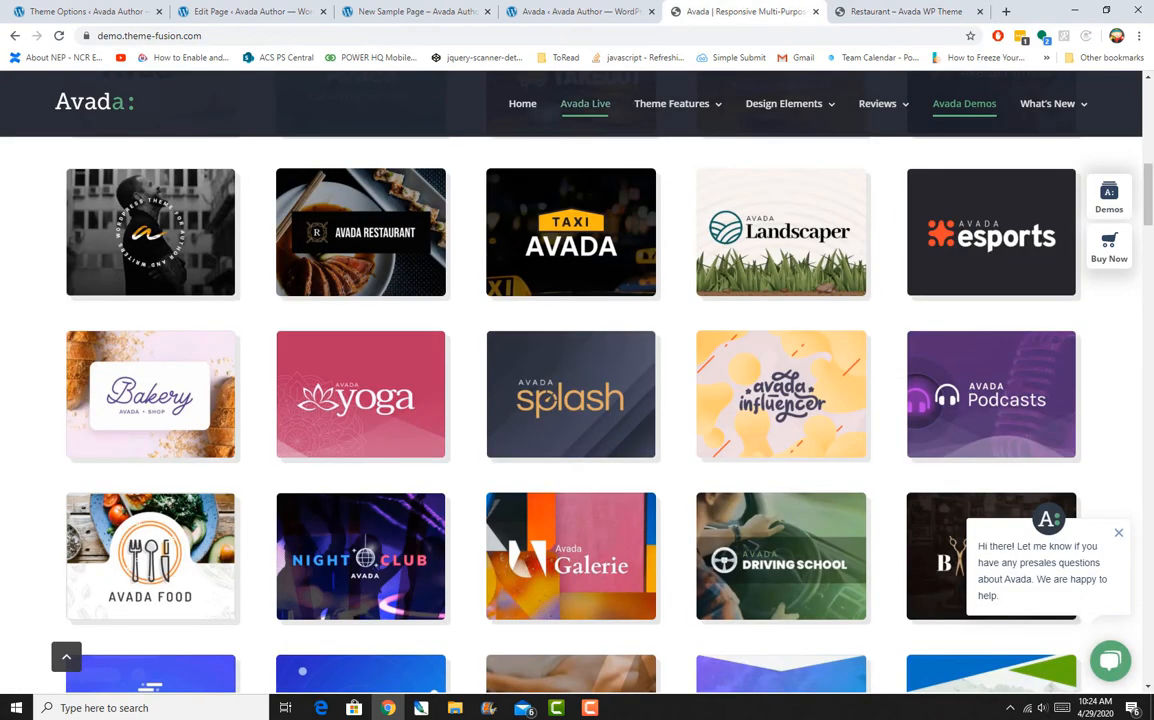
left_click(575, 12)
left_click(410, 12)
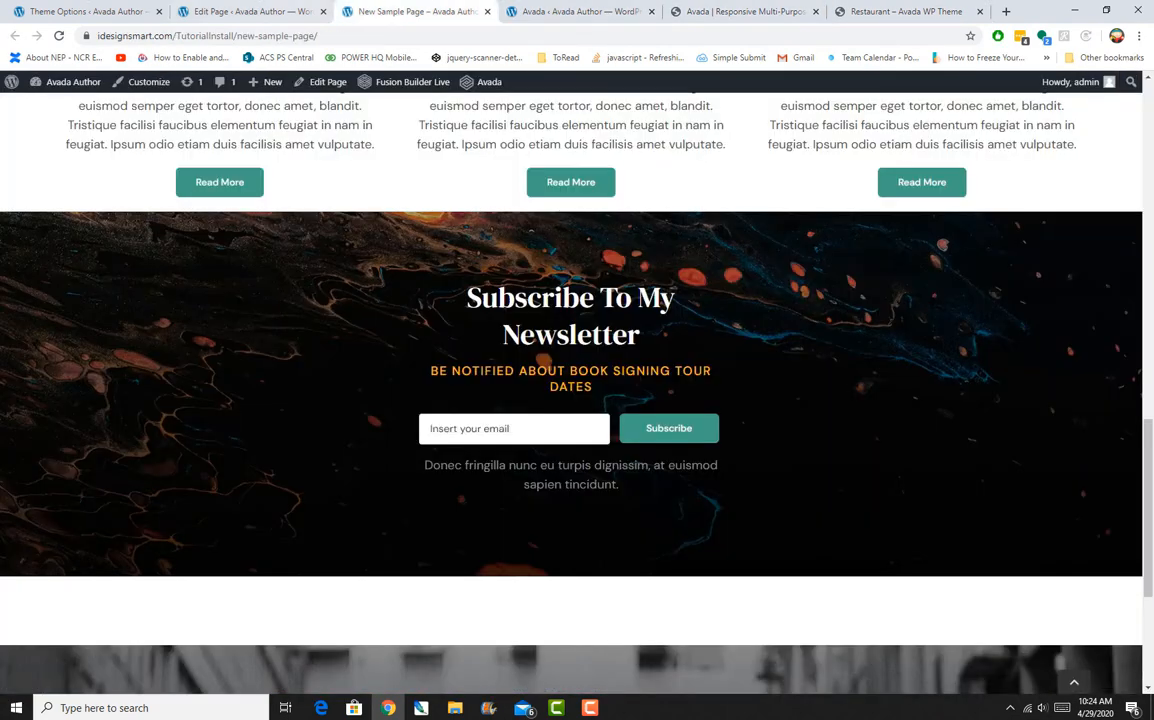
left_click(250, 12)
scroll(523, 401, "down", 8)
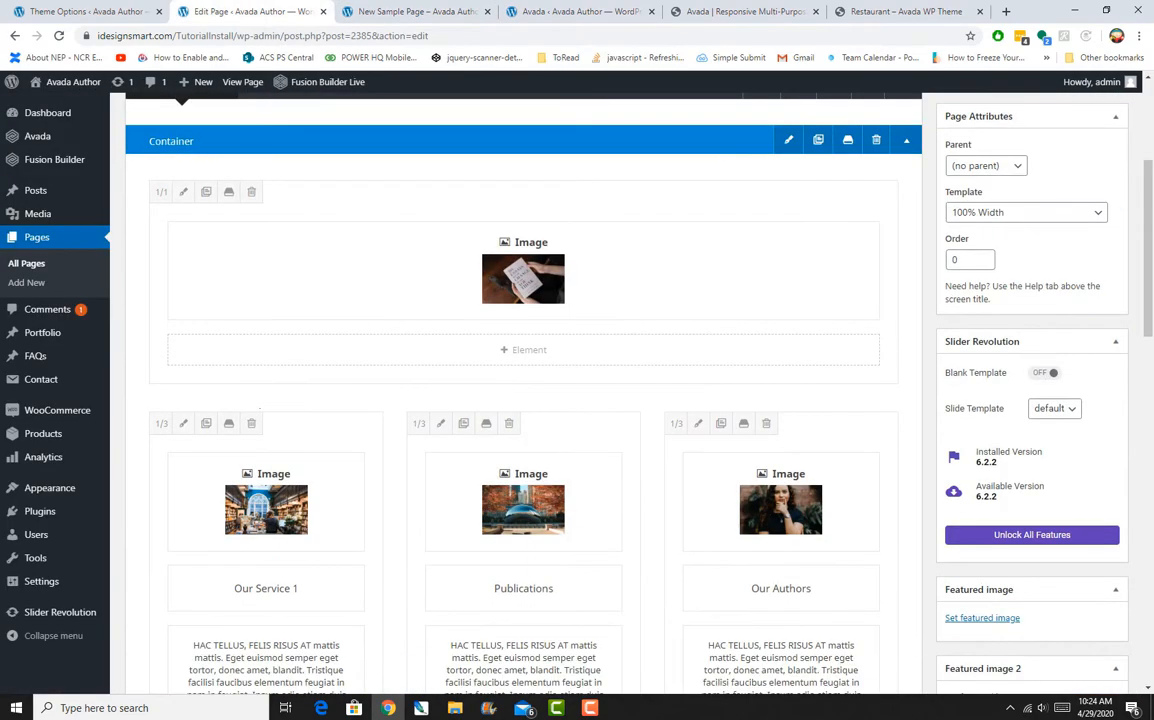
scroll(523, 401, "down", 8)
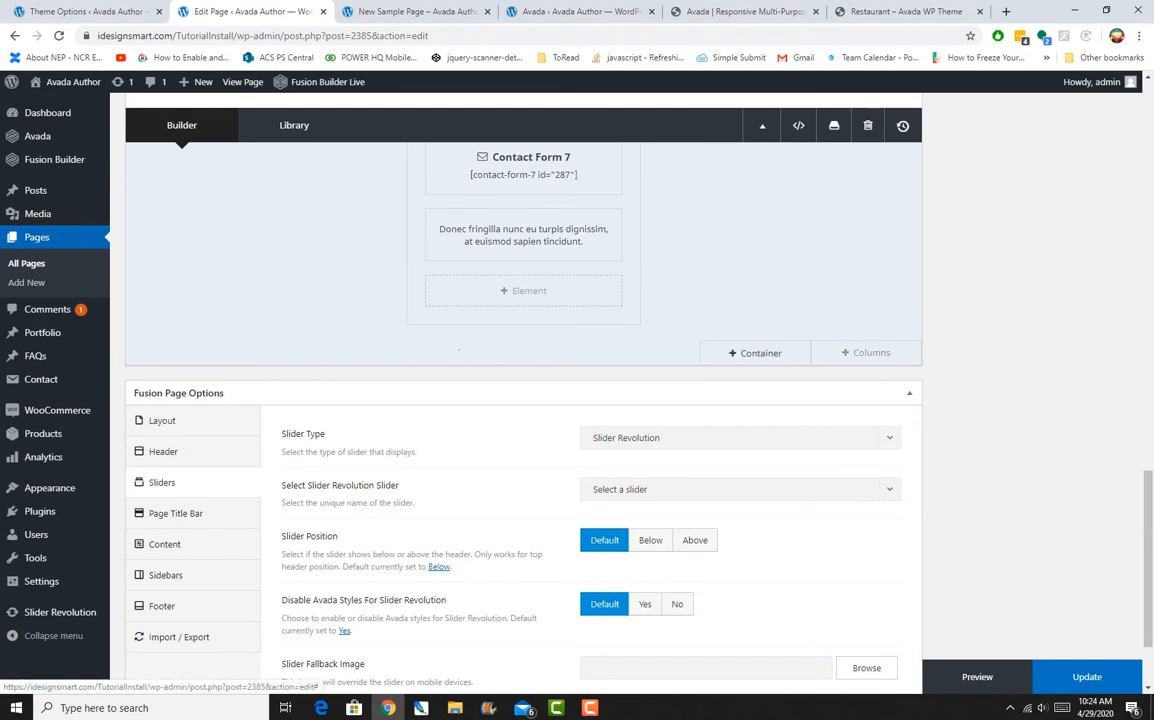
left_click(755, 353)
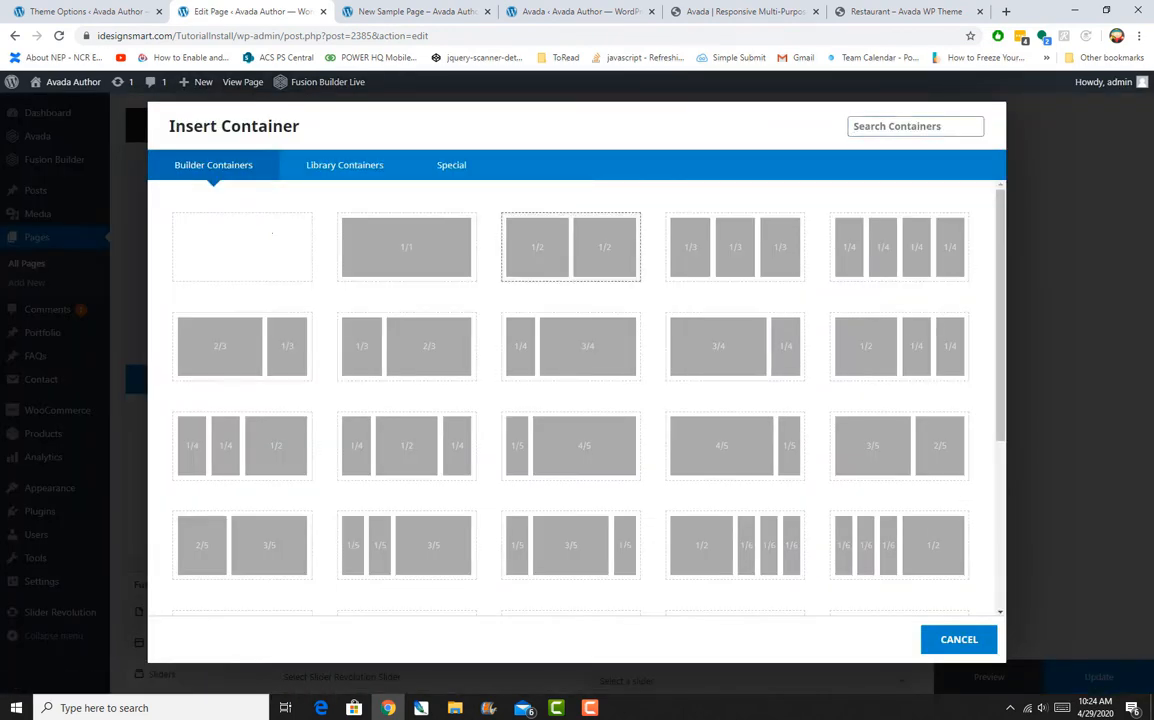
left_click(569, 246)
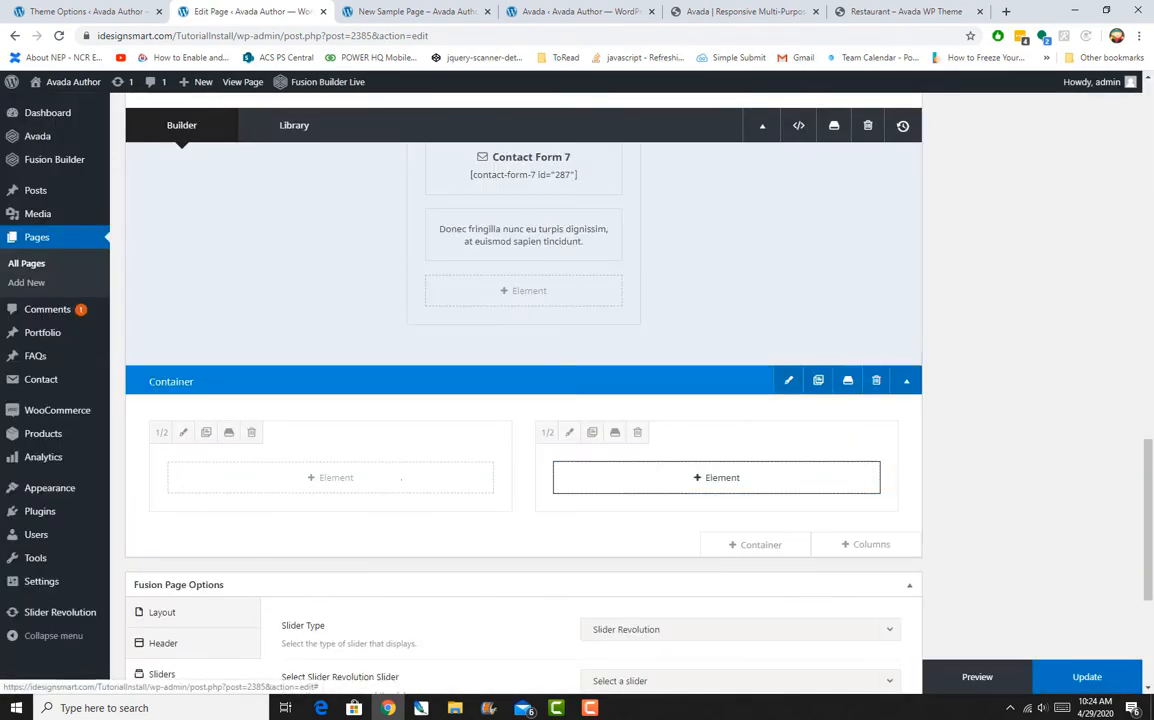
left_click(716, 477)
scroll(845, 420, "down", 2)
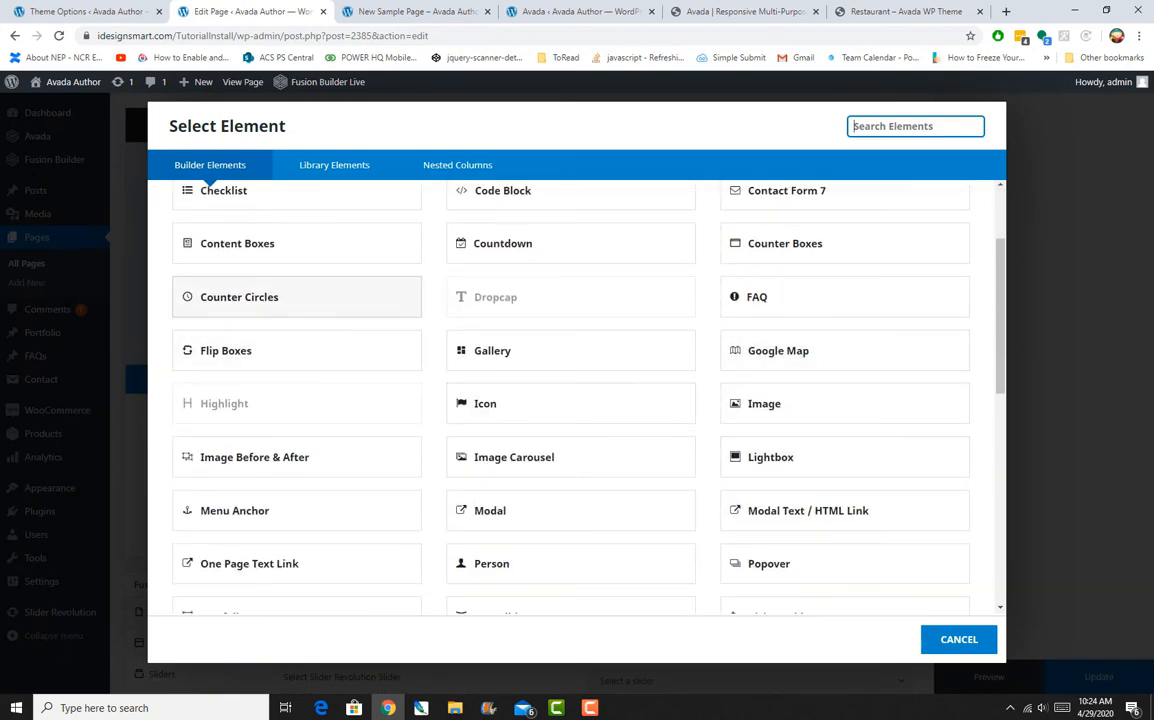
scroll(570, 430, "down", 8)
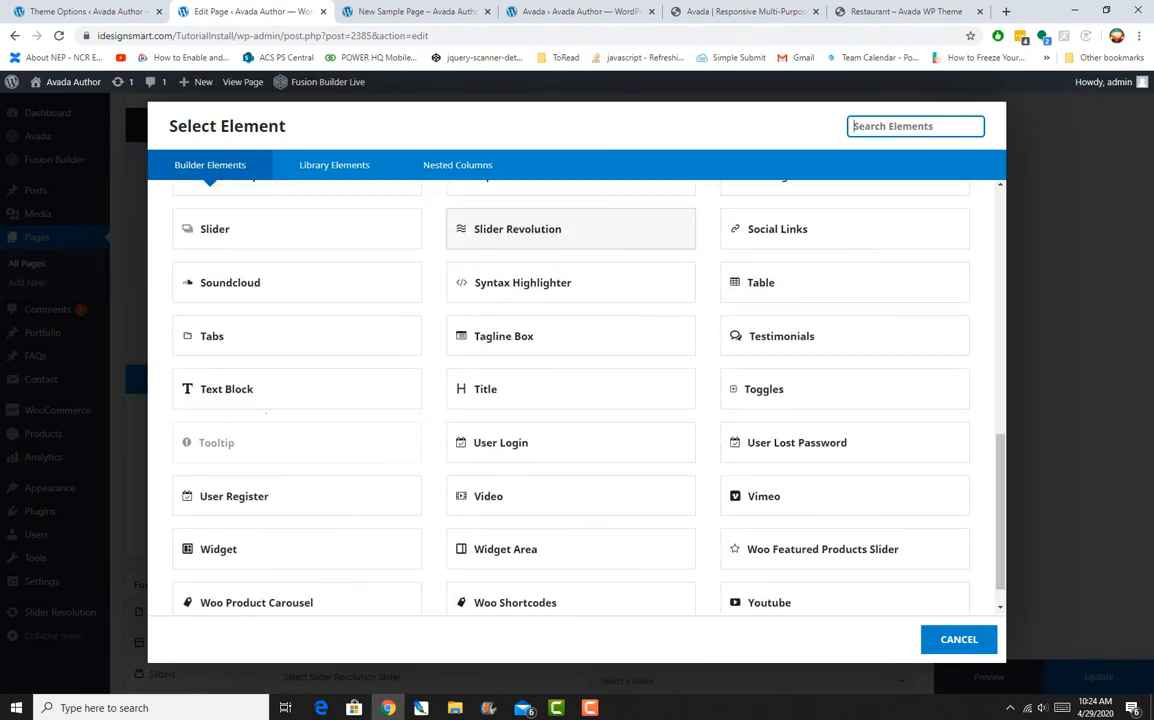
scroll(570, 400, "up", 10)
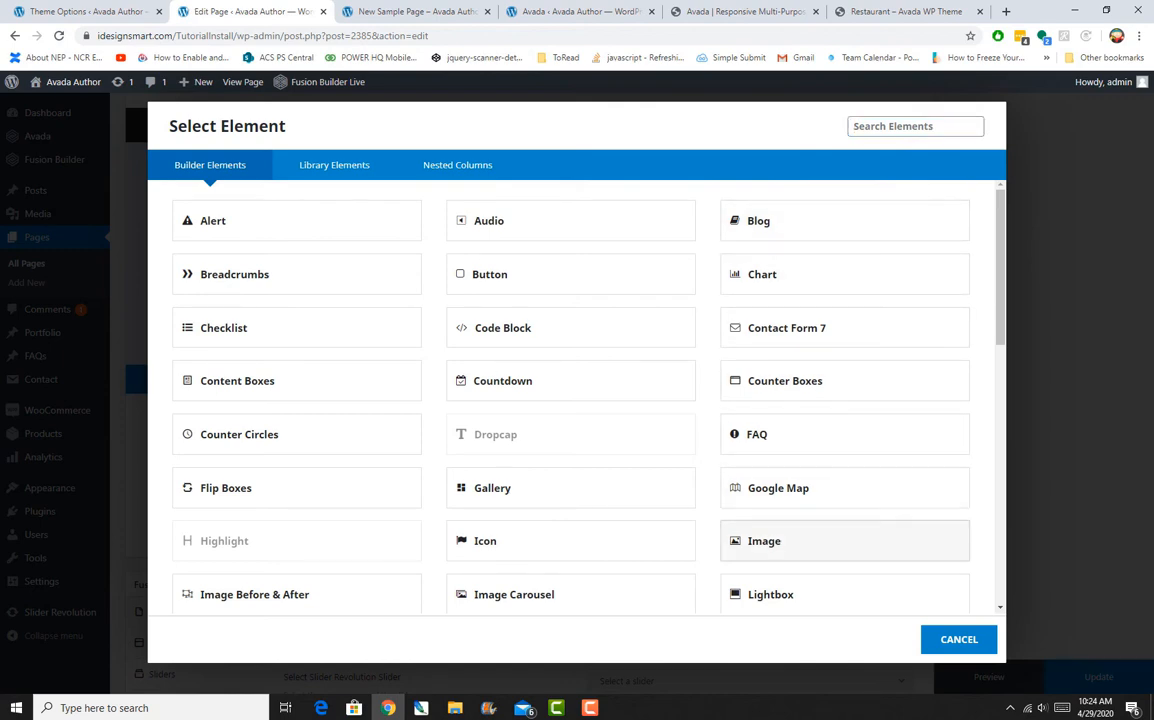
left_click(770, 541)
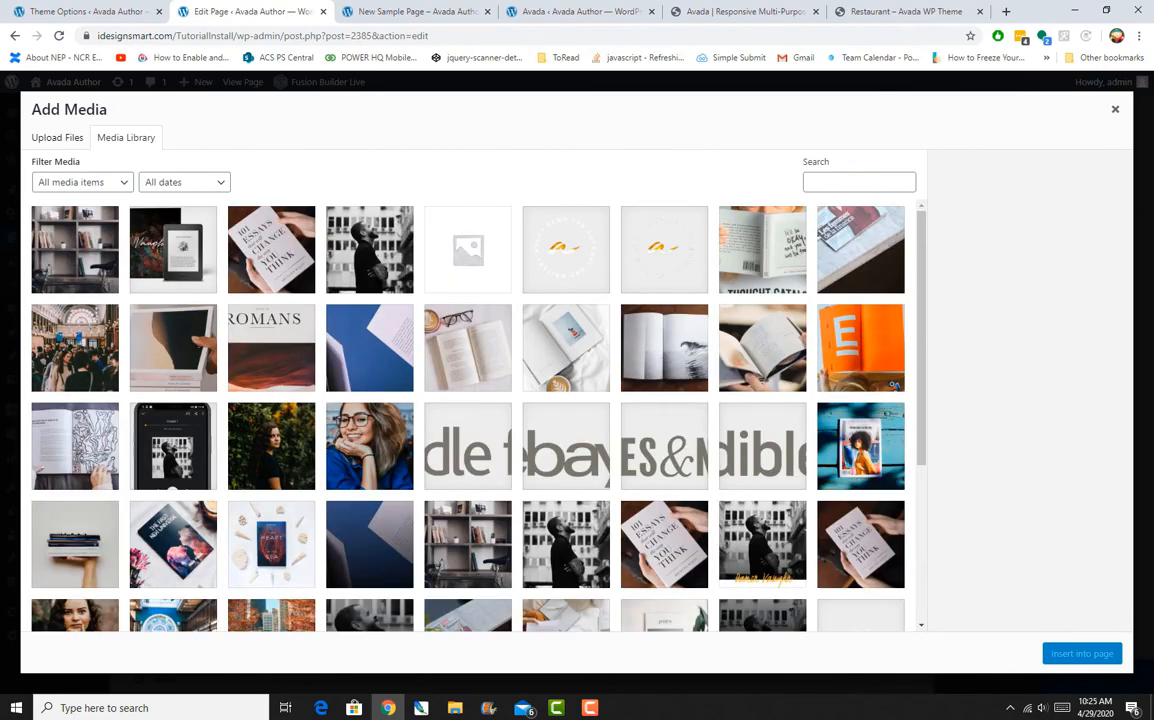
left_click(75, 250)
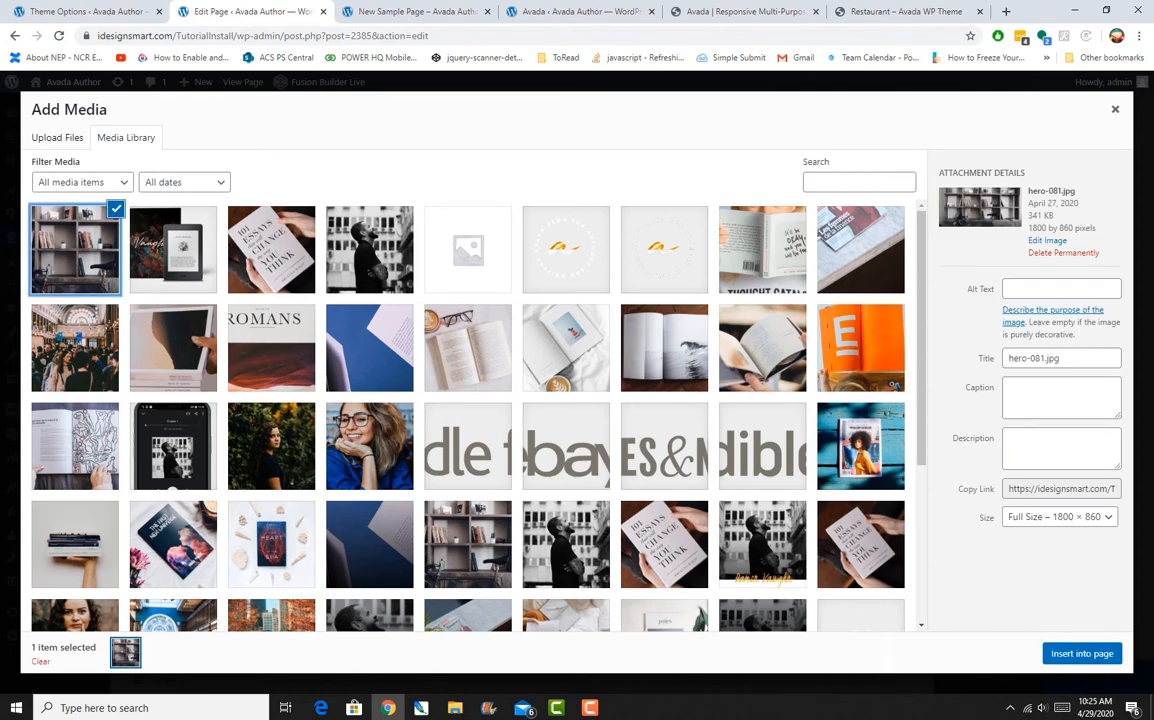
left_click(173, 545)
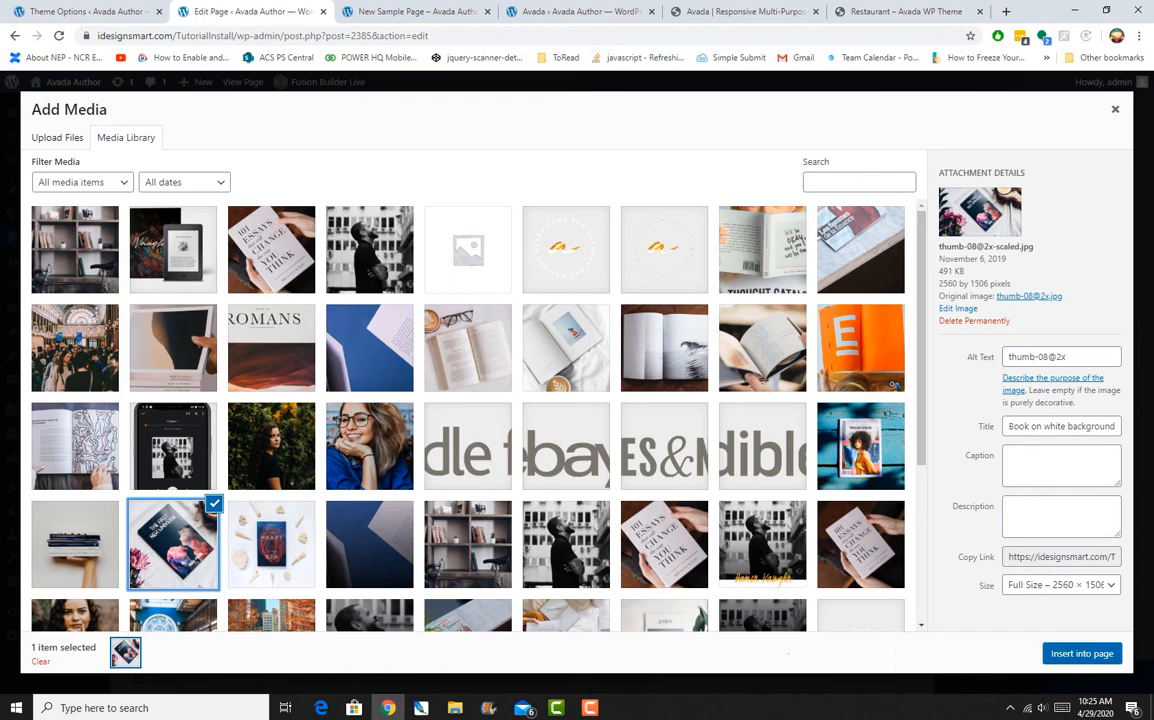
left_click(1082, 654)
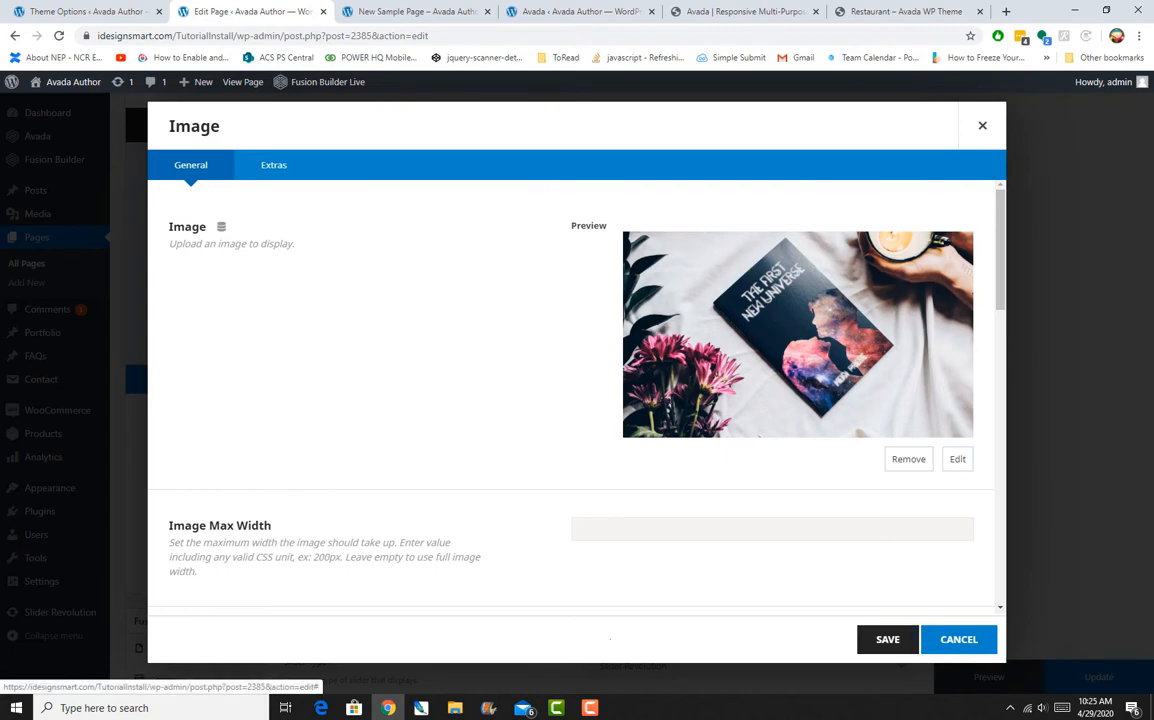
left_click(887, 639)
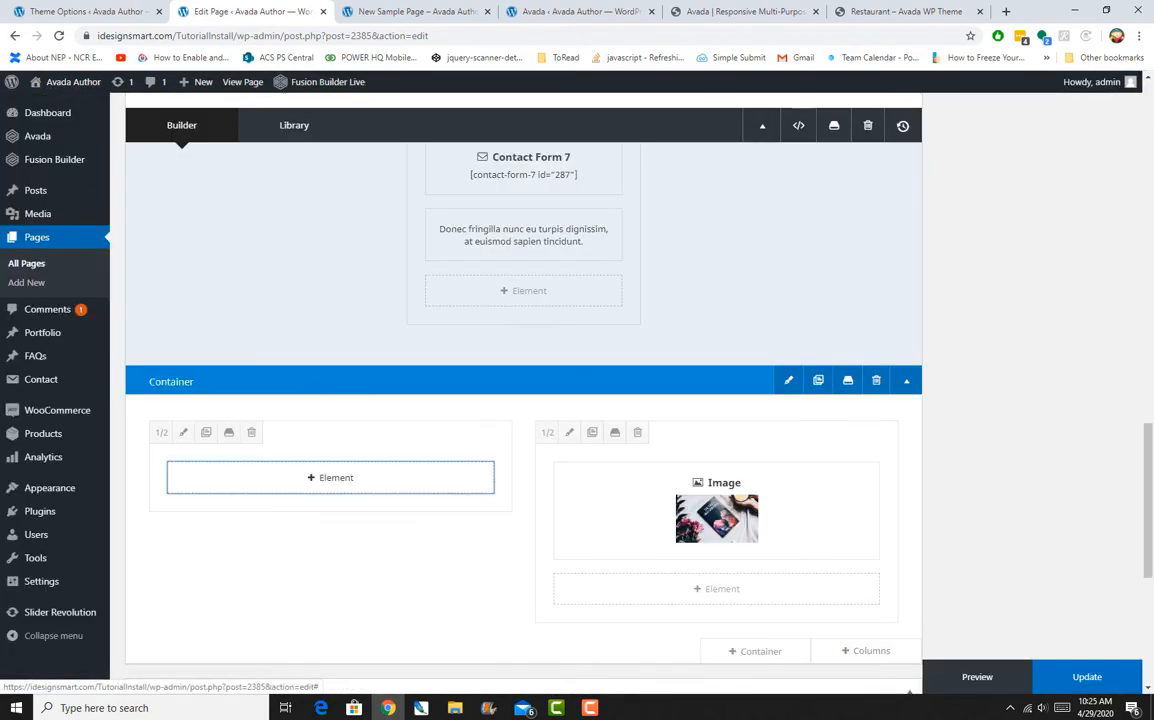
Add a Toggles element to the left 1/2 column and title its first toggle "Question 1"
left_click(330, 477)
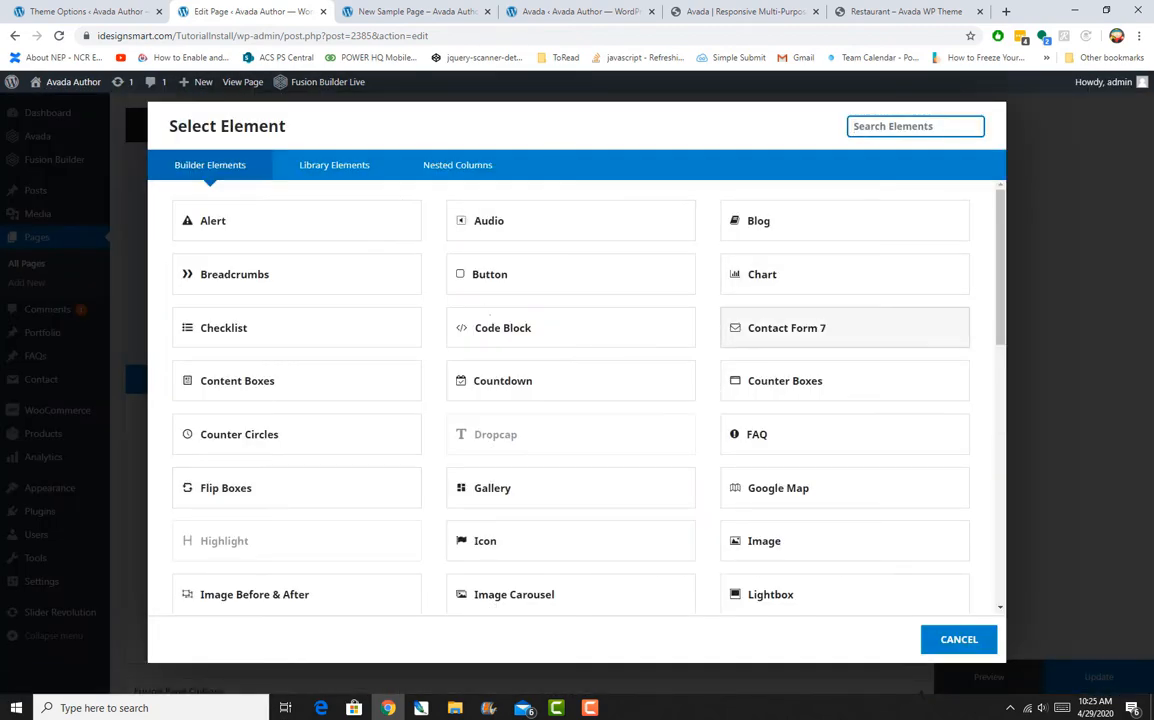
scroll(845, 388, "down", 3)
scroll(845, 388, "down", 5)
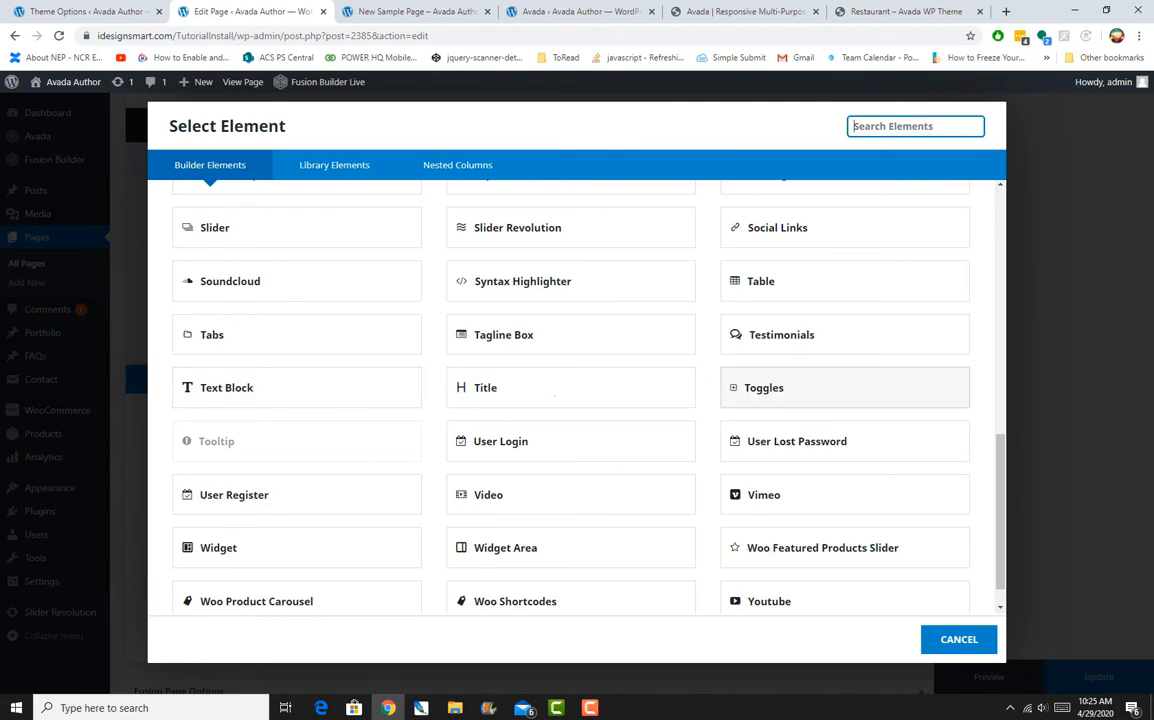
left_click(764, 388)
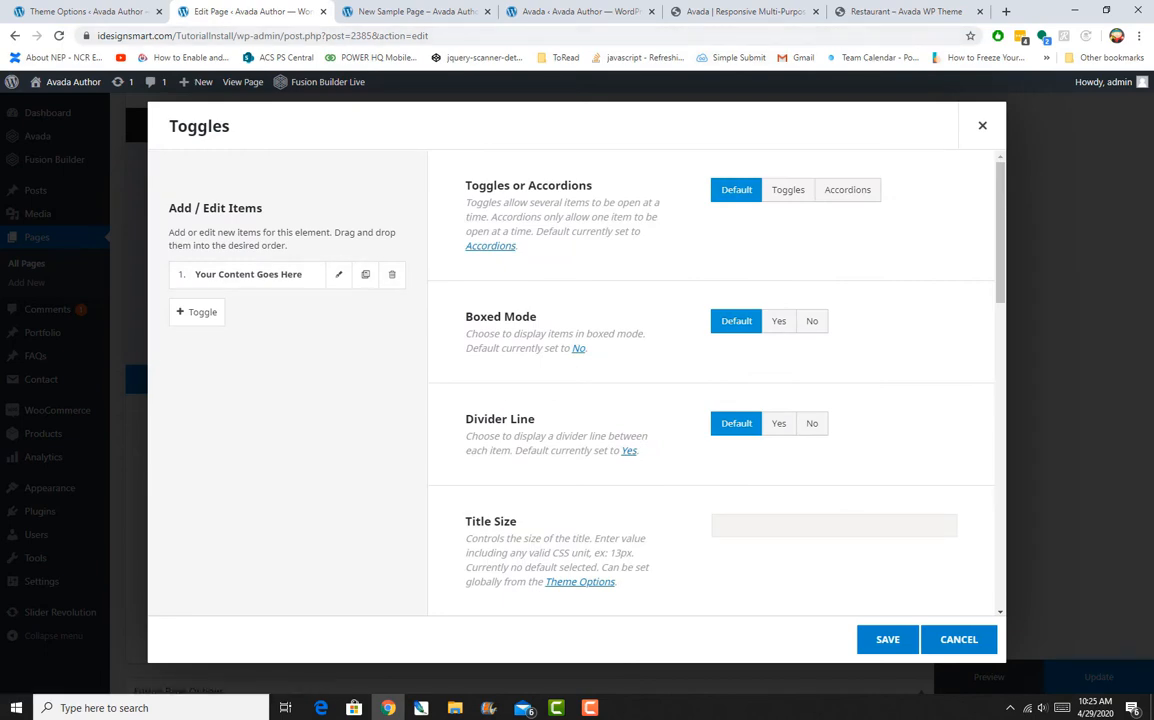
left_click(339, 274)
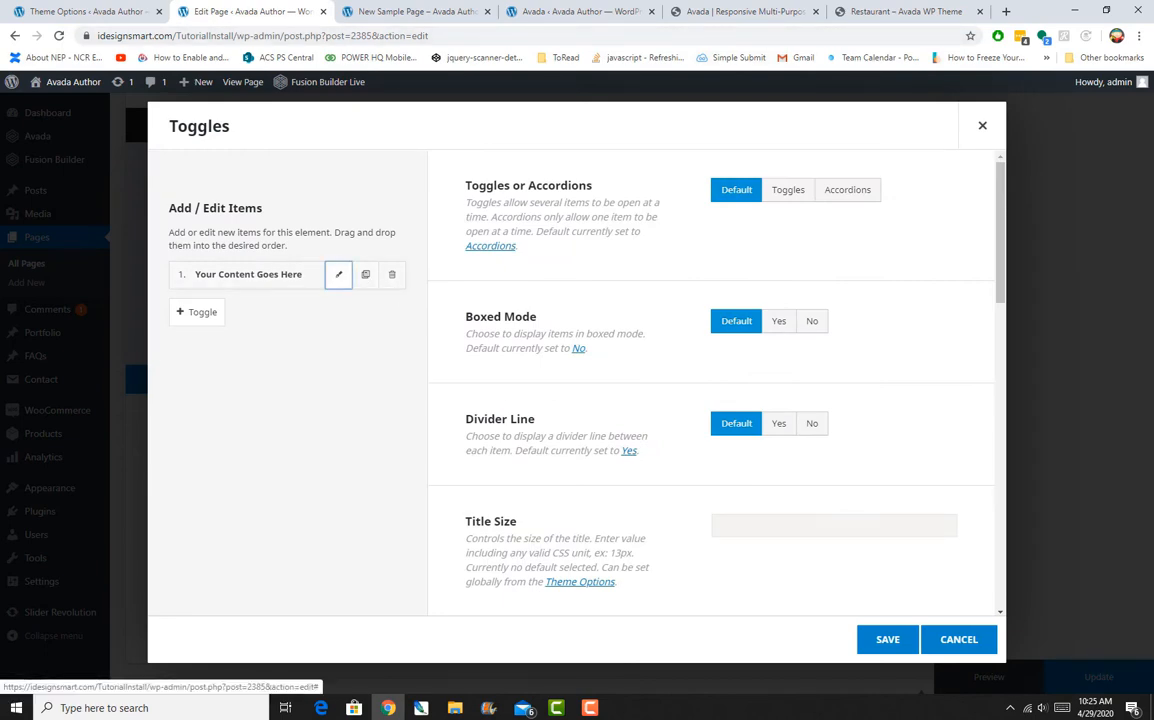
left_click(648, 203)
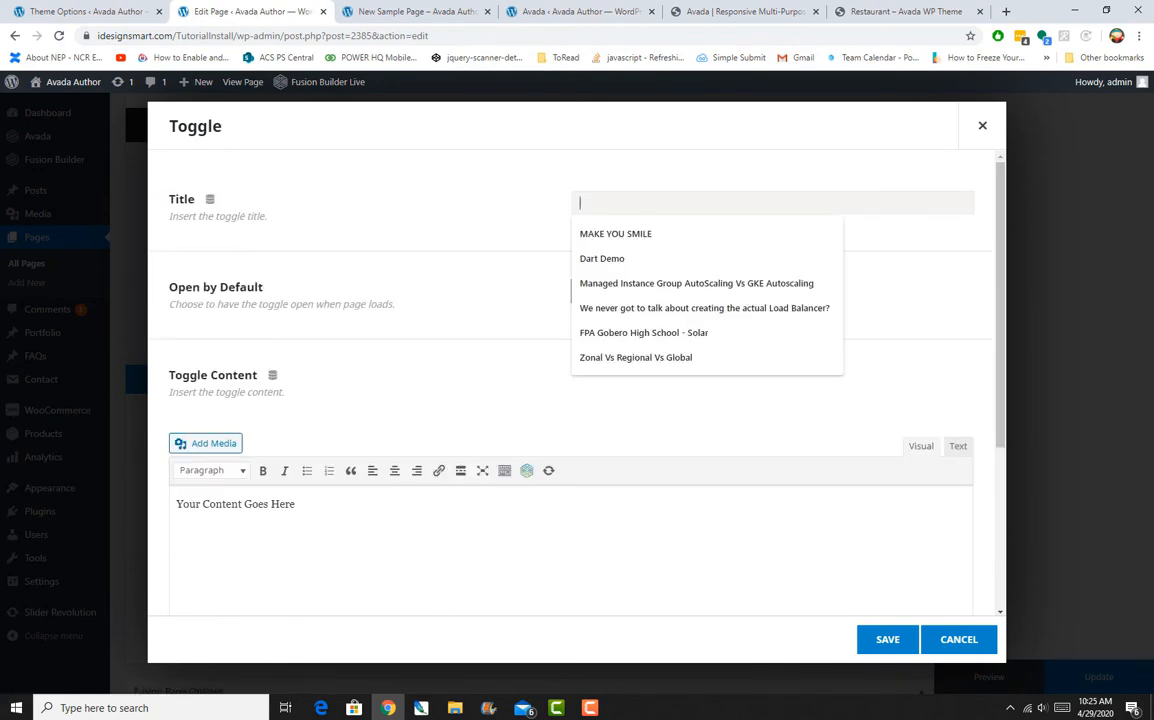
type("Question 1")
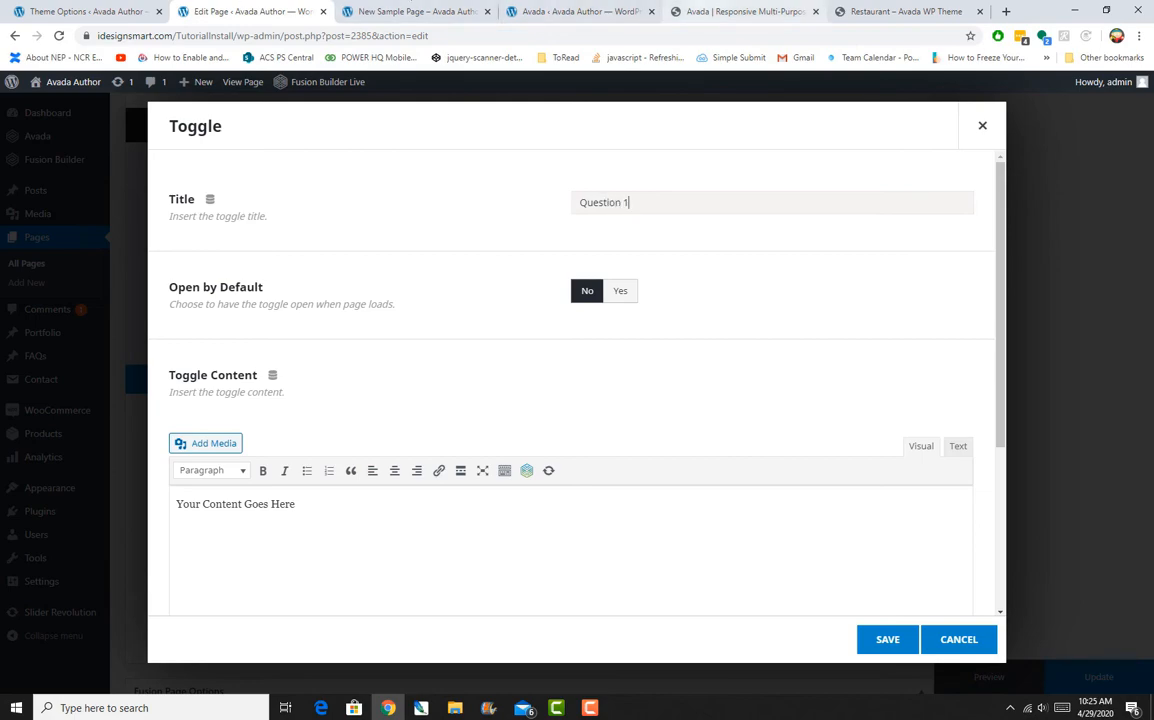
Switch to the Restaurant demo page and copy the paragraph from The Guardian review
left_click(738, 12)
left_click(890, 12)
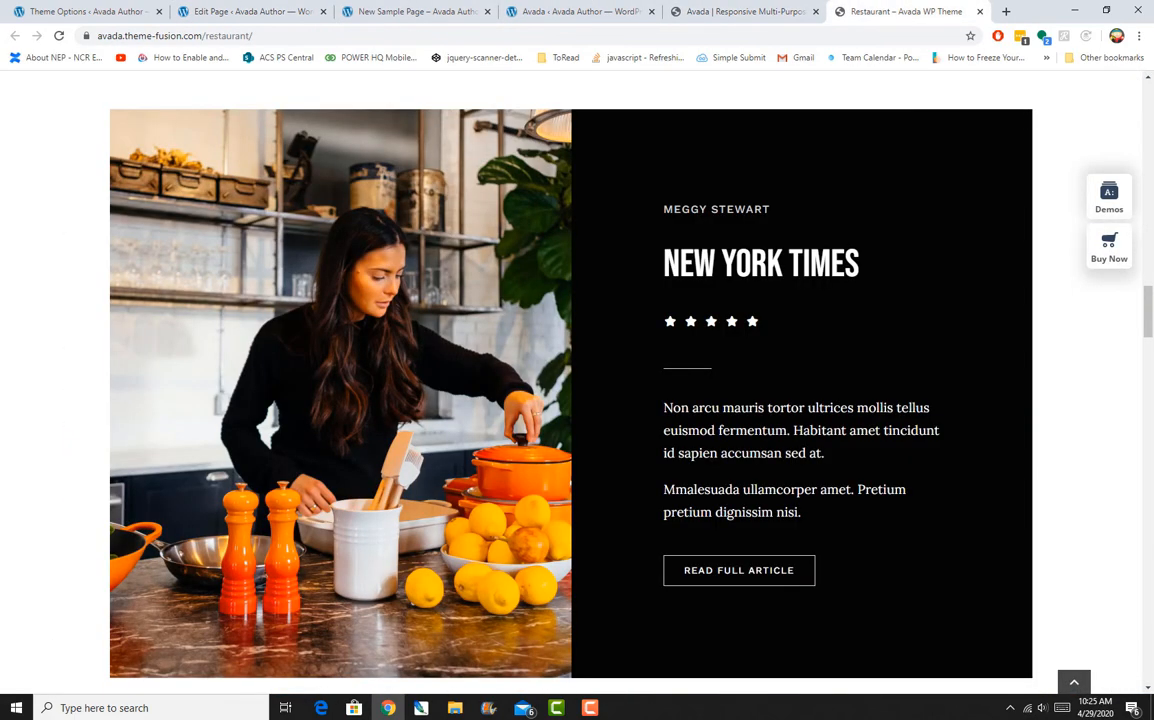
scroll(577, 390, "down", 3)
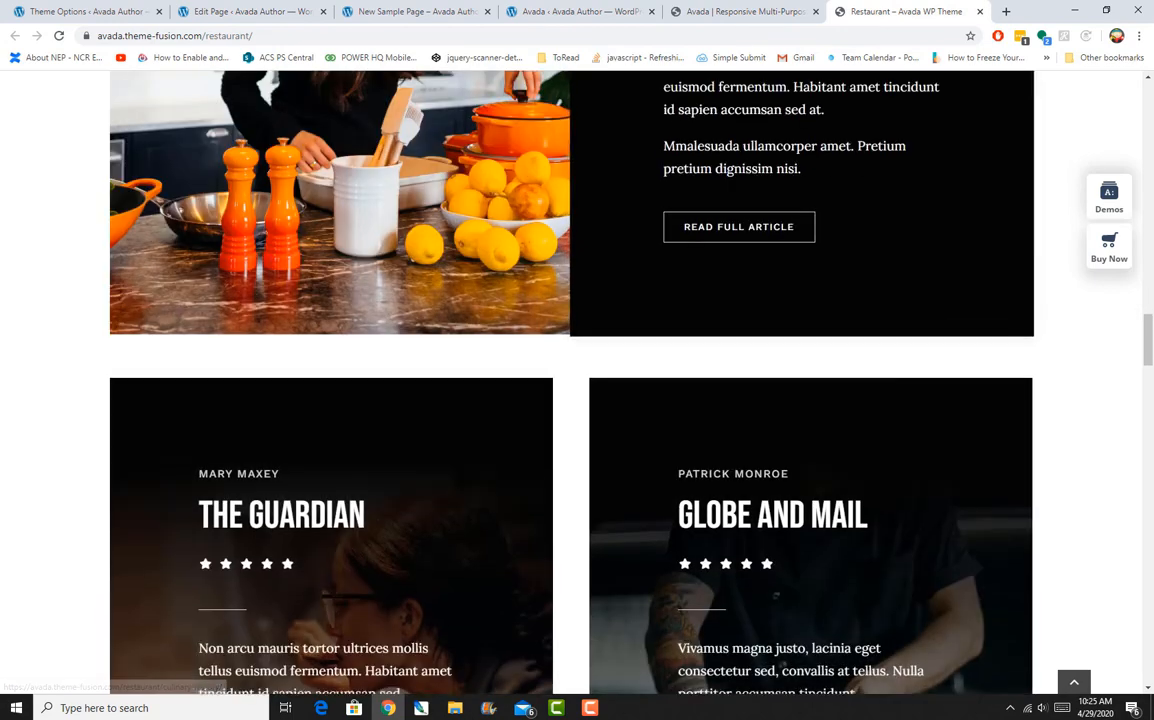
scroll(577, 390, "down", 3)
left_click_drag(405, 420, 198, 374)
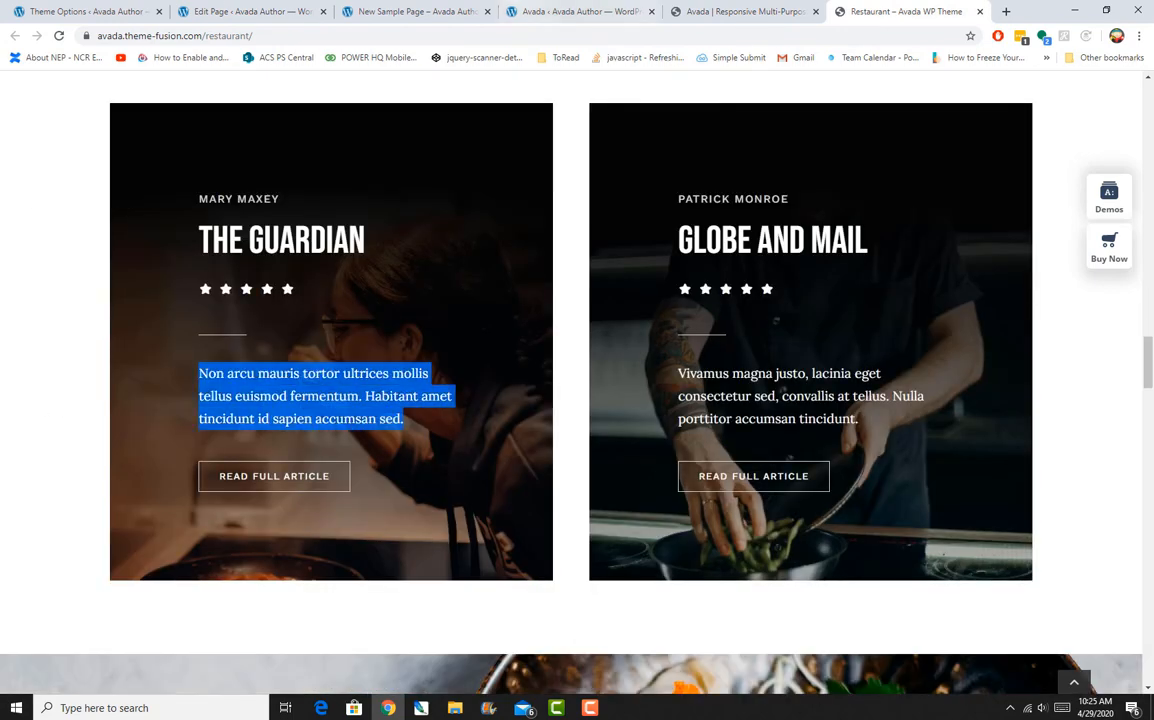
Return to the page editor, replace the toggle's placeholder content with the copied paragraph repeated five times, and save the toggle
key("ctrl+shift+Tab")
key("ctrl+shift+Tab")
key("ctrl+shift+Tab")
key("ctrl+shift+Tab")
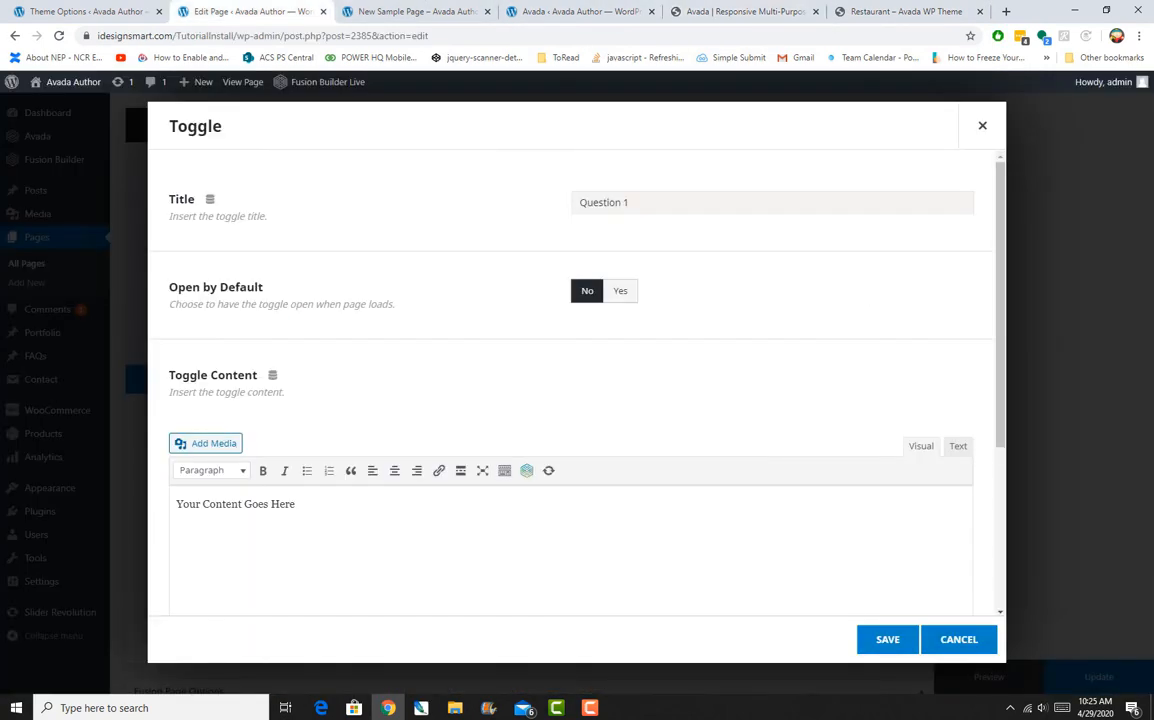
left_click(220, 504)
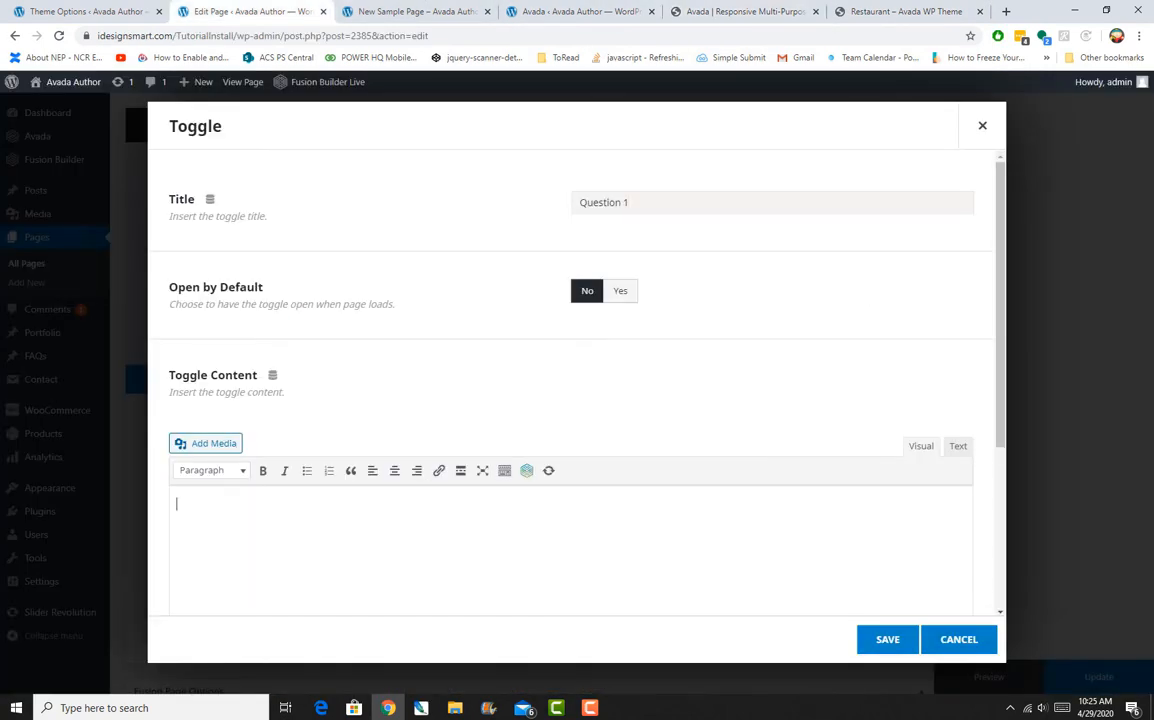
key("ctrl+v")
key("ctrl+v")
key("ctrl+v")
key("ctrl+v")
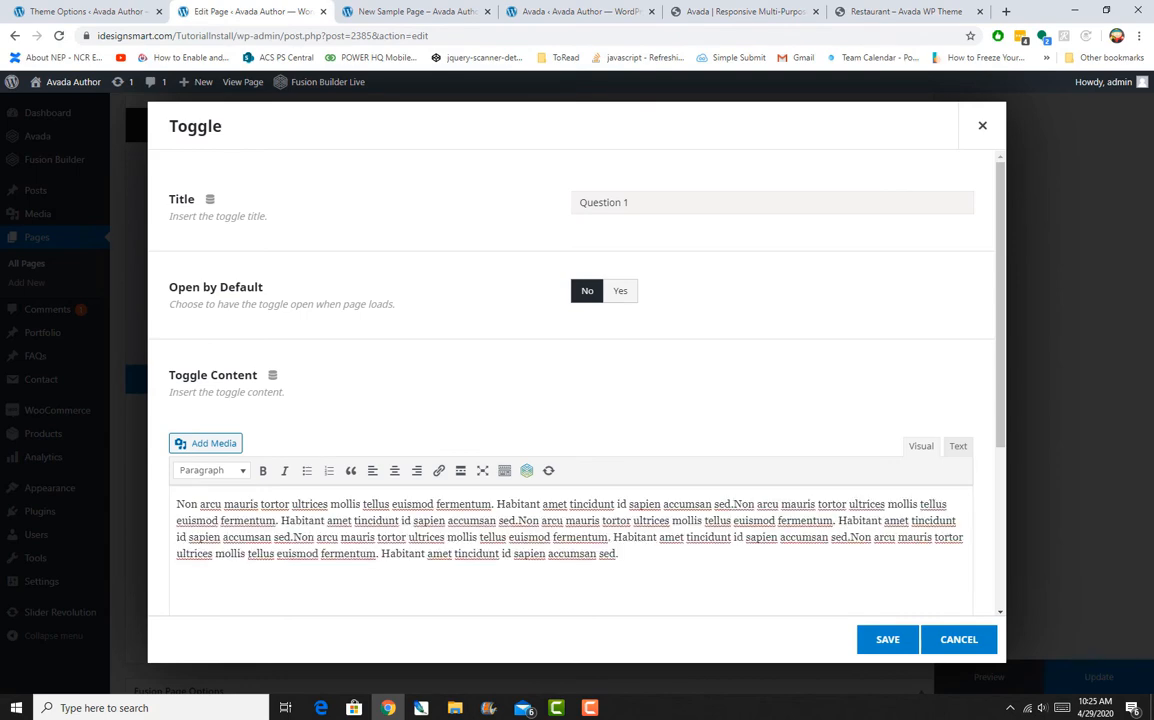
scroll(570, 380, "down", 3)
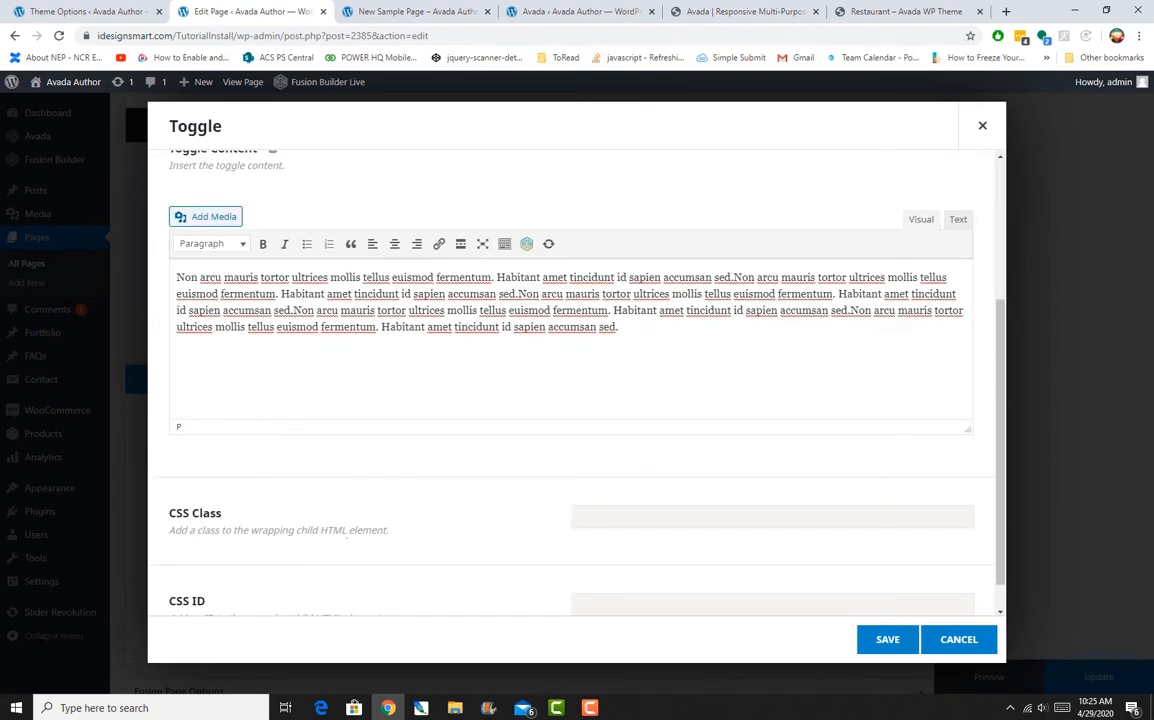
left_click(887, 640)
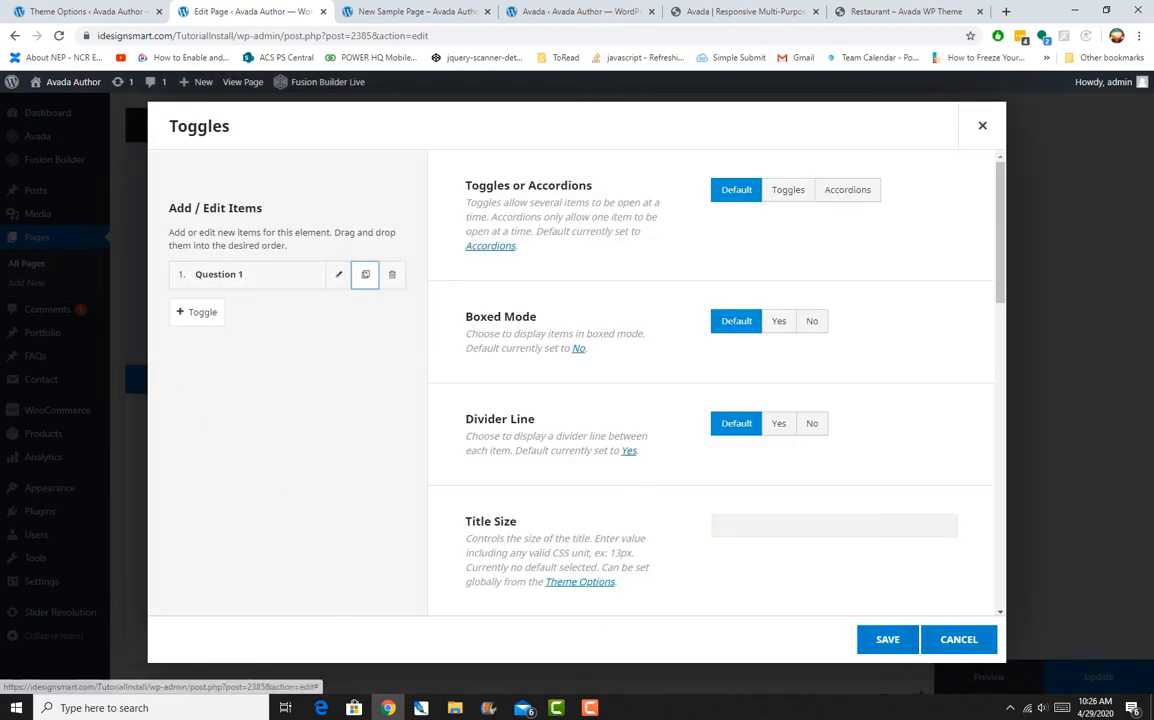
Duplicate the "Question 1" toggle five times within the Toggles element
left_click(365, 274)
left_click(365, 274)
left_click(365, 274)
left_click(365, 274)
left_click(365, 274)
left_click(338, 274)
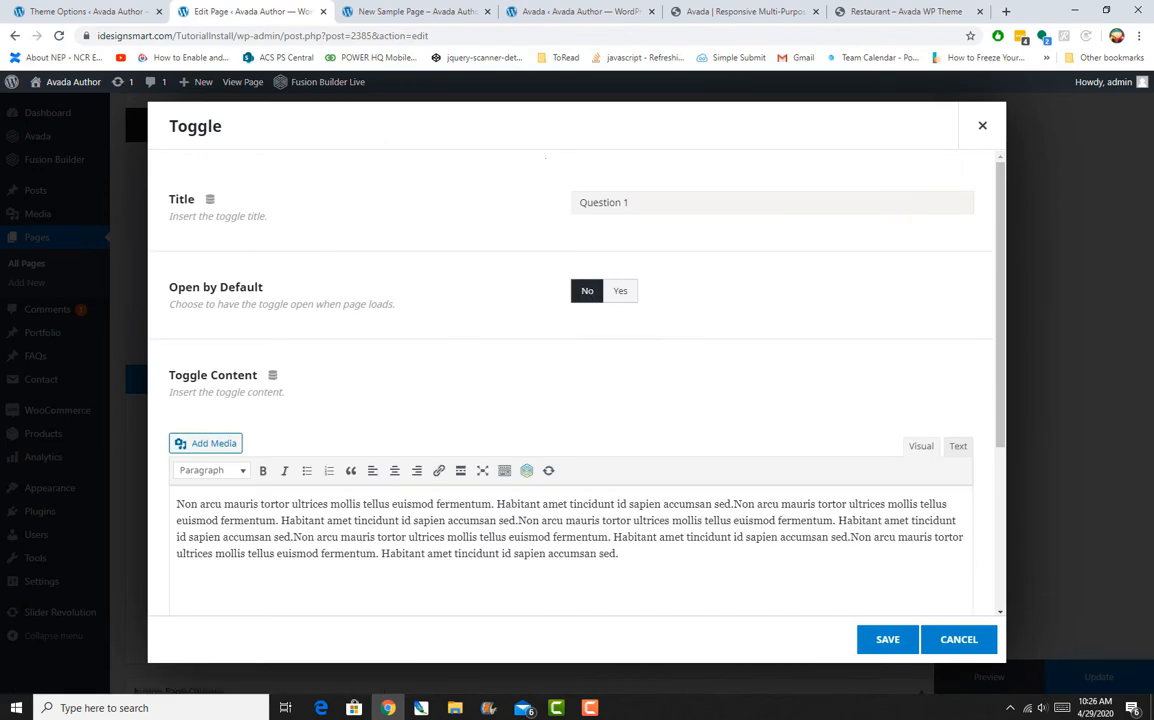
left_click(982, 126)
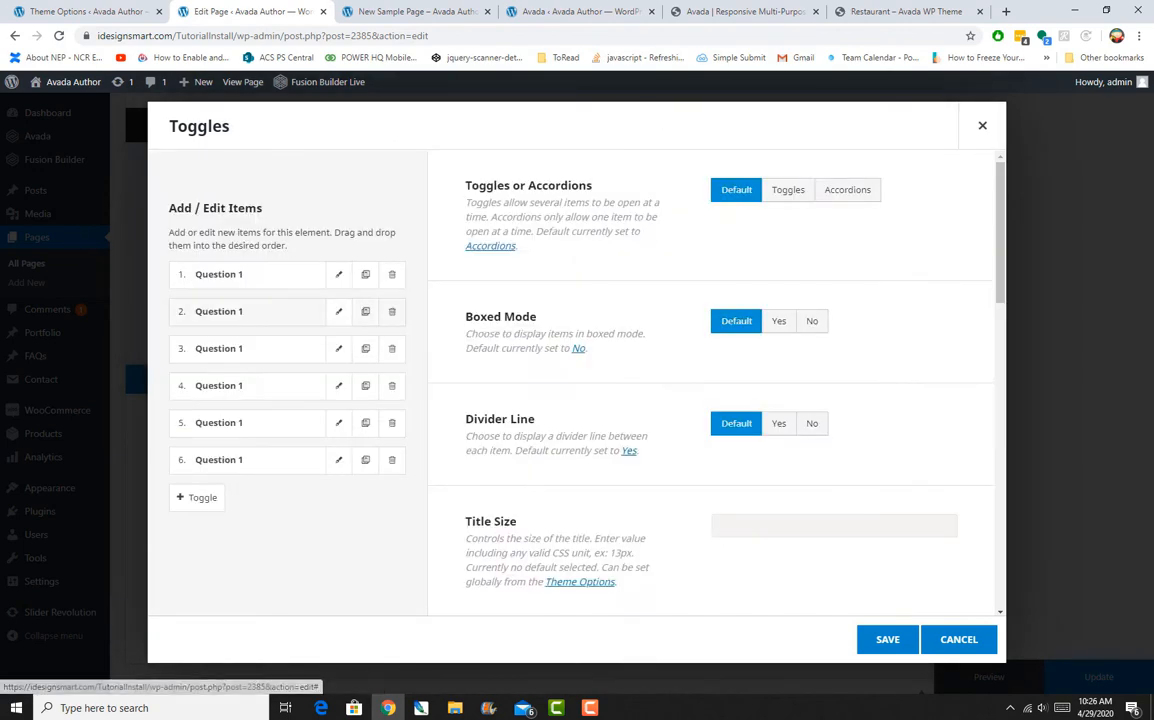
Rename the second toggle as "Question 2" and save it
left_click(300, 276)
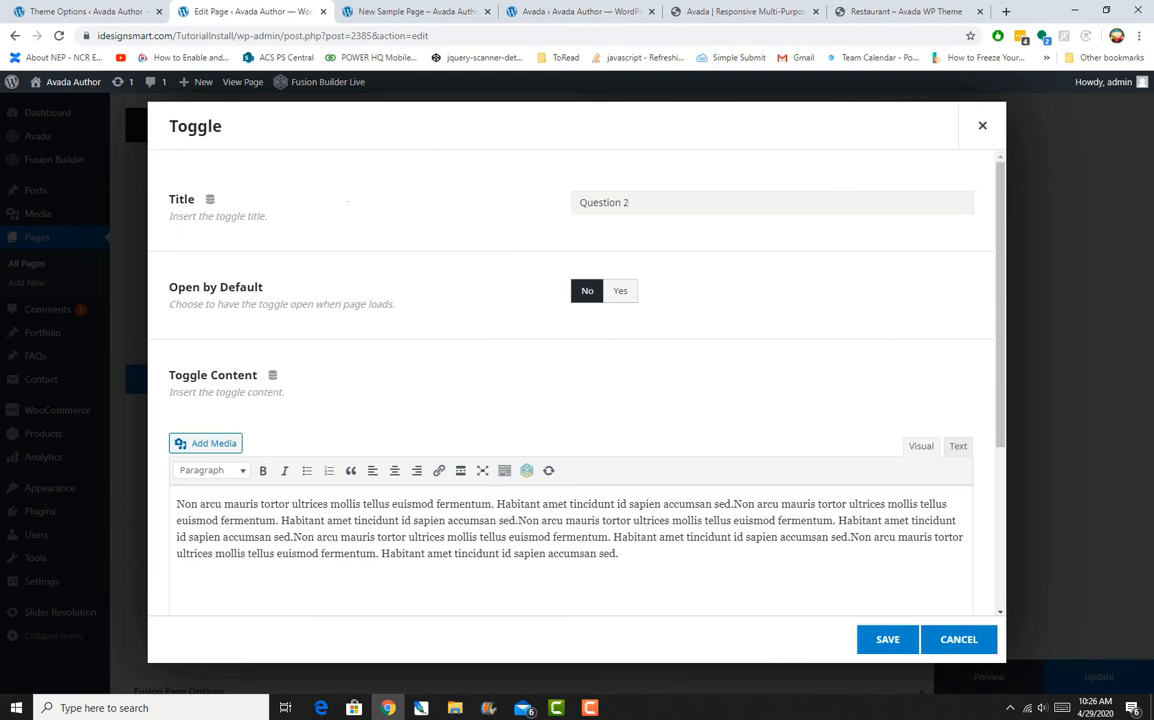
left_click(887, 639)
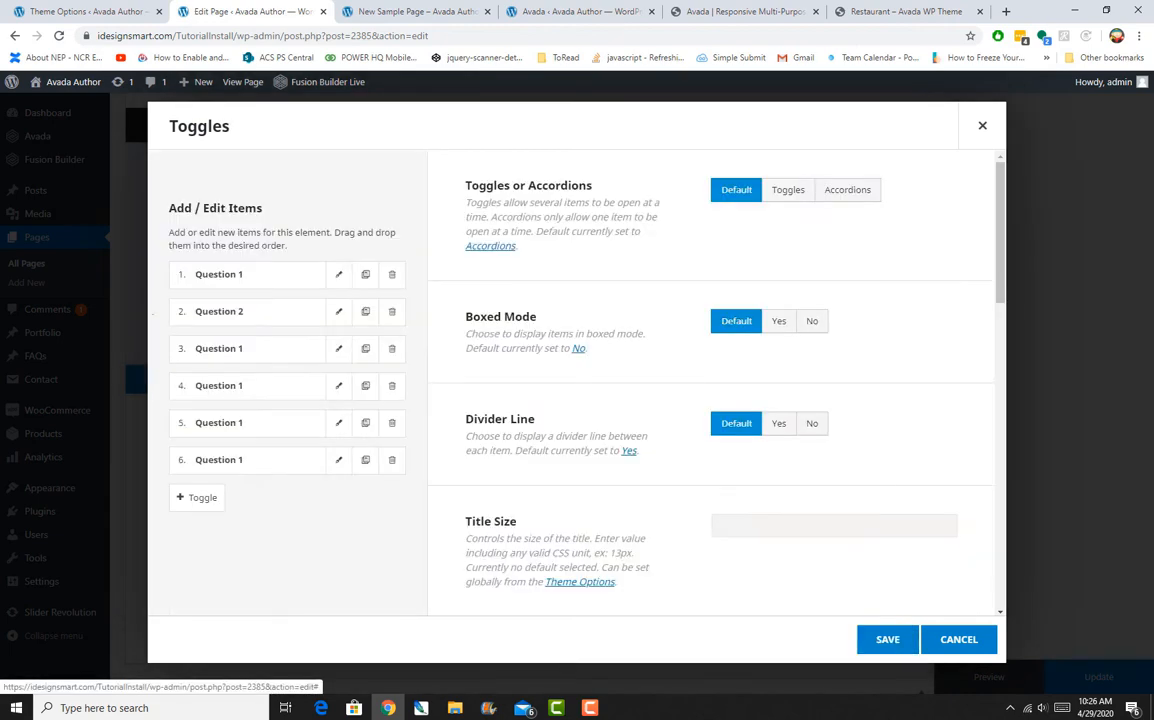
left_click(300, 311)
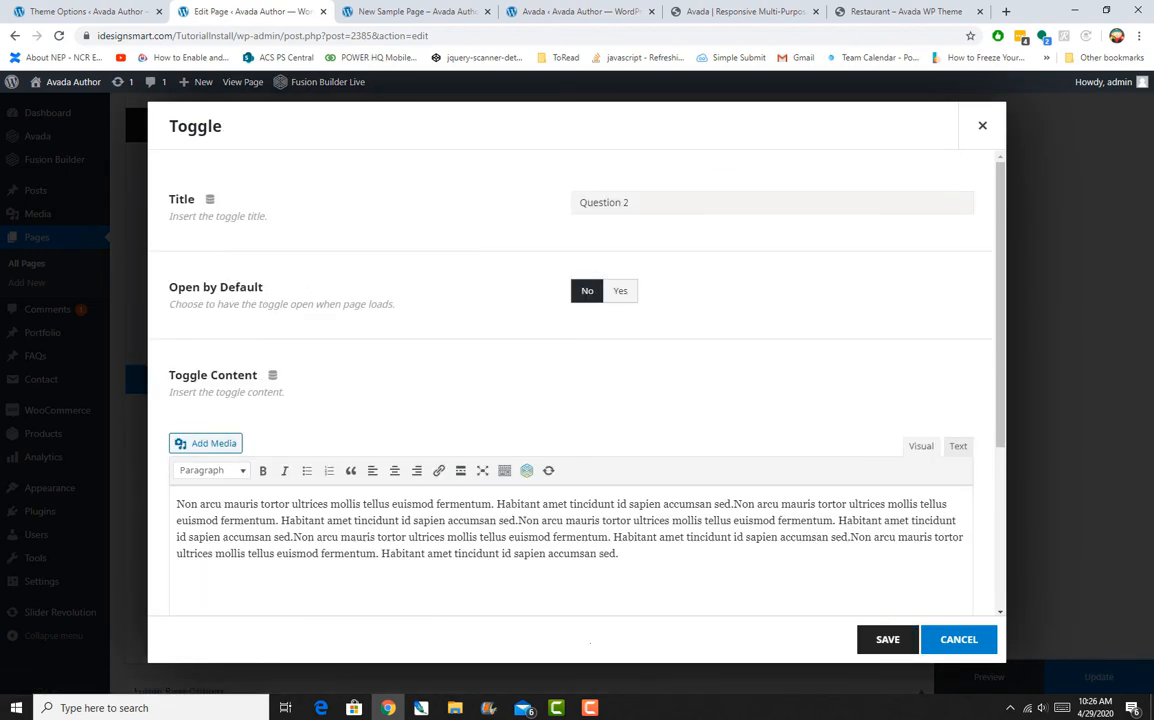
left_click(887, 639)
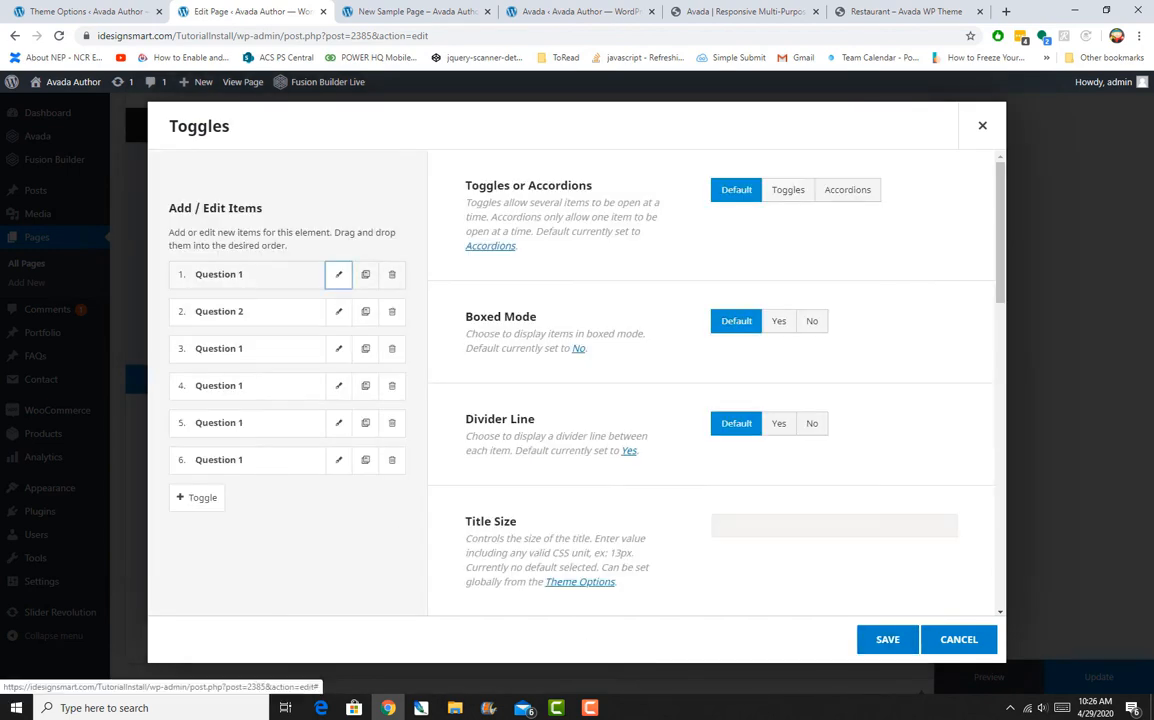
Set the first toggle to be open by default and save it
left_click(338, 274)
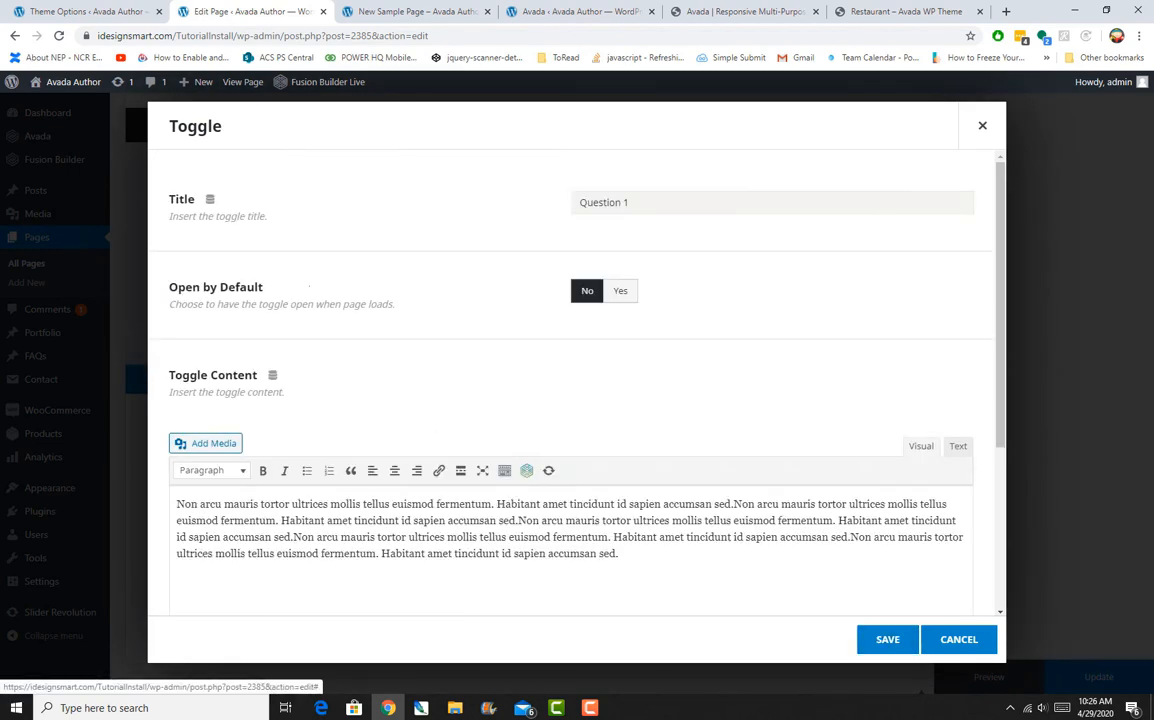
left_click(620, 290)
left_click(888, 640)
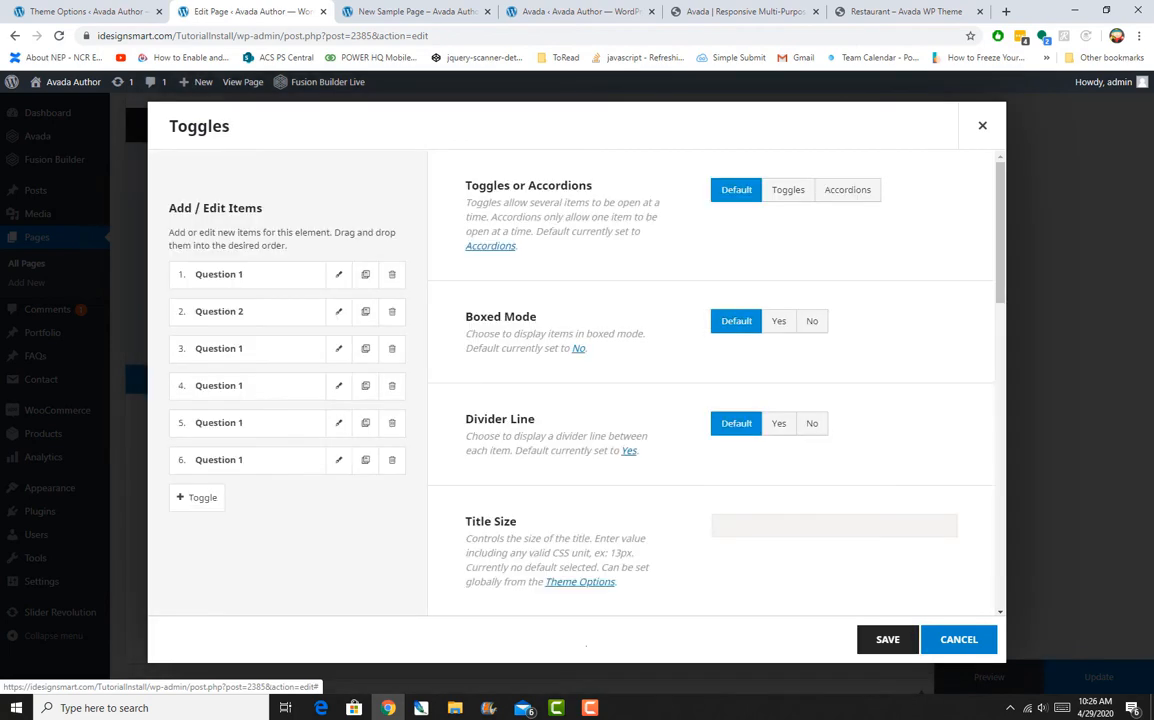
Look through the Toggles icon and colour options, save the element with its default styling, and update the page
scroll(600, 510, "down", 4)
scroll(600, 510, "up", 1)
scroll(577, 400, "up", 3)
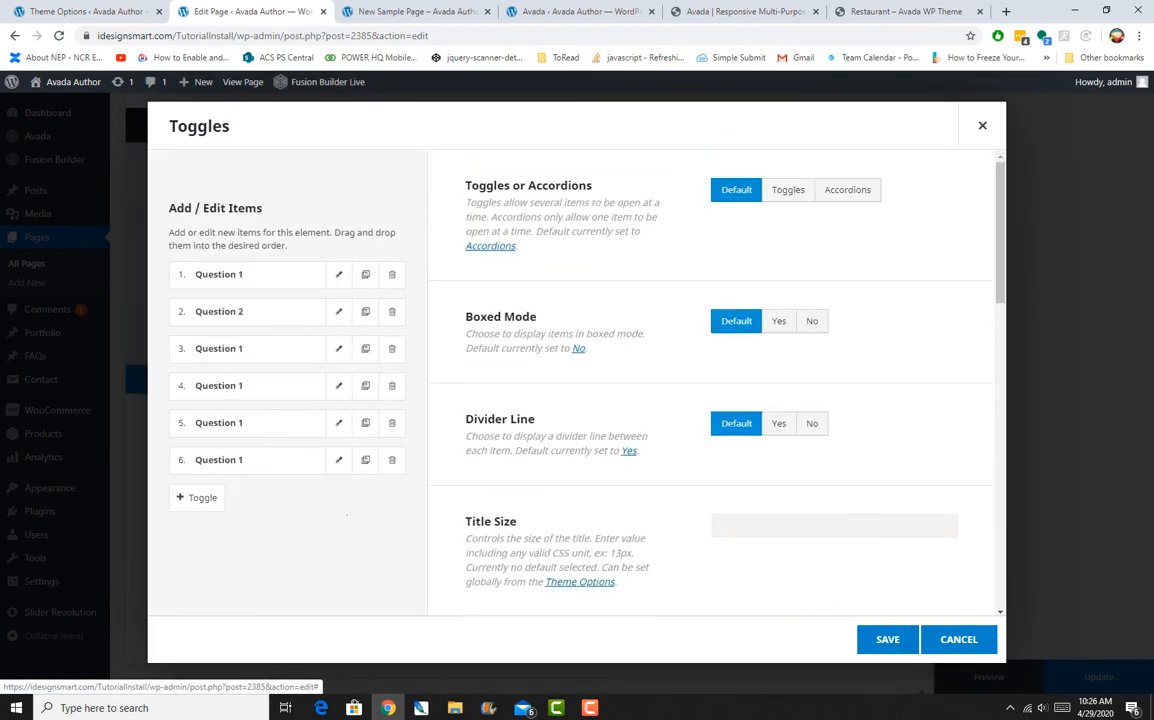
scroll(577, 400, "down", 5)
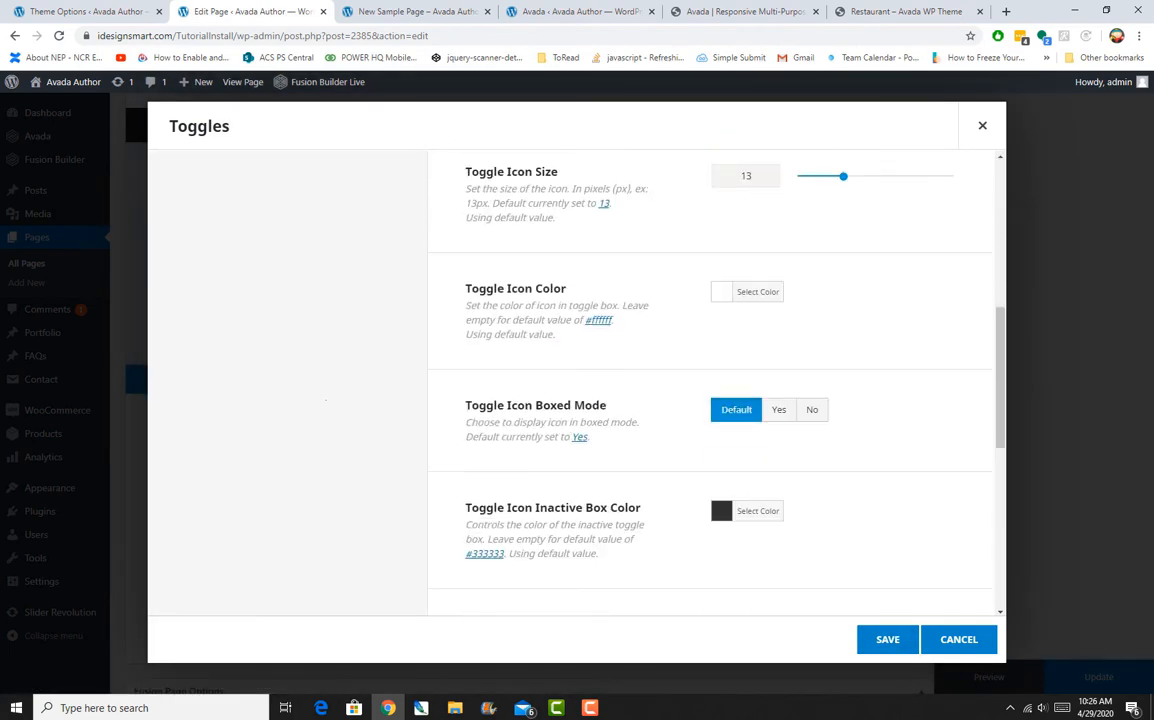
scroll(577, 400, "down", 2)
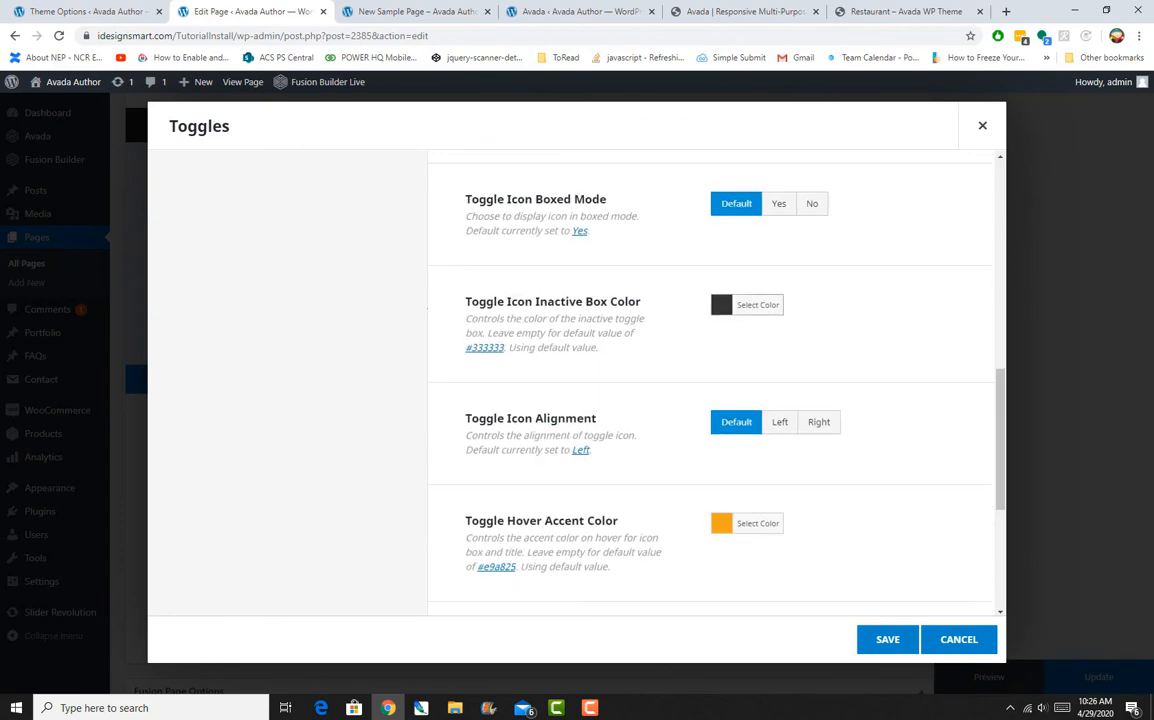
scroll(577, 400, "up", 1)
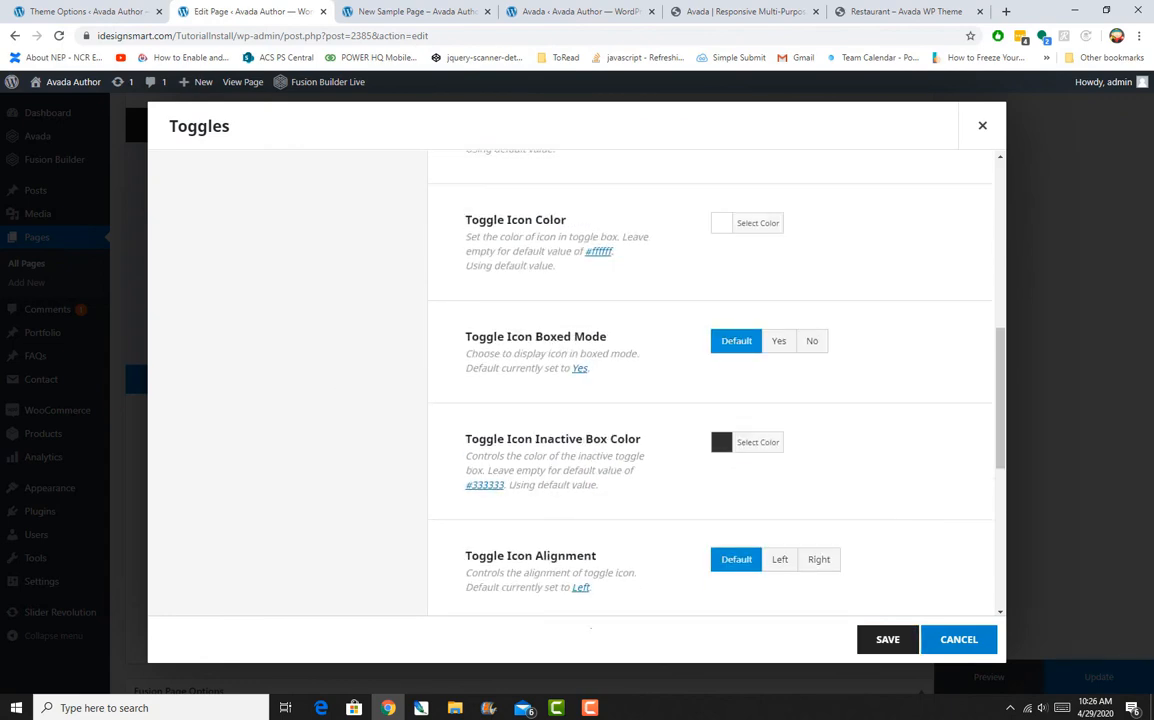
left_click(887, 639)
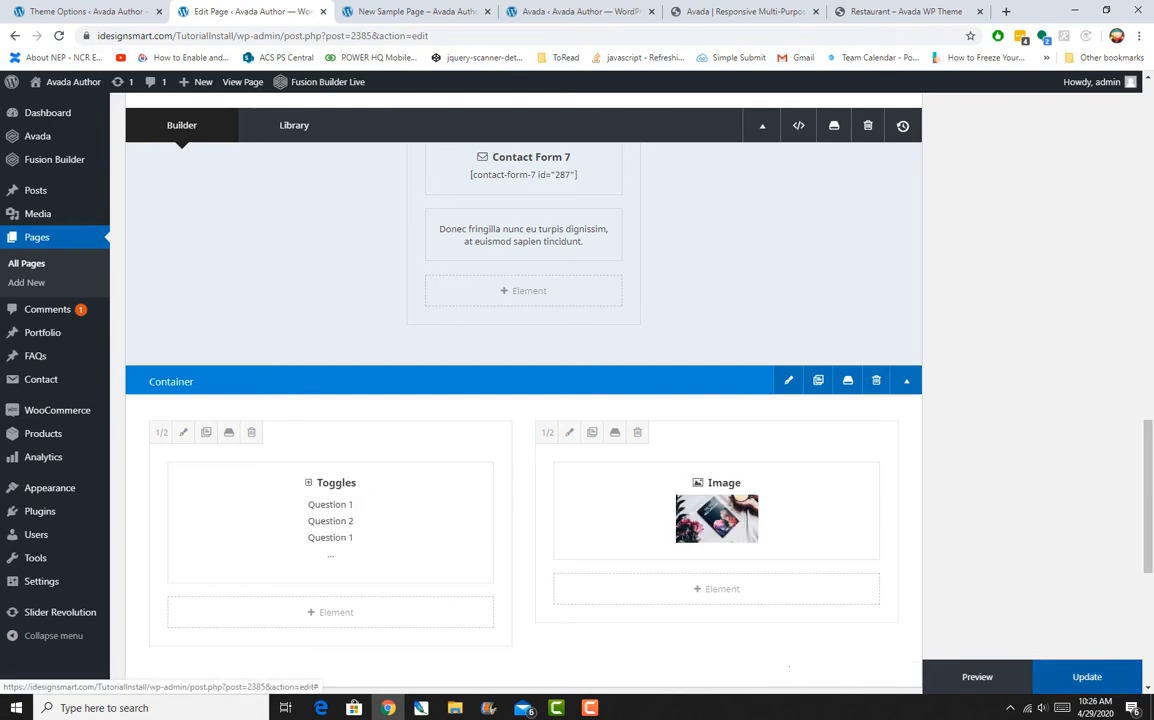
left_click(1087, 677)
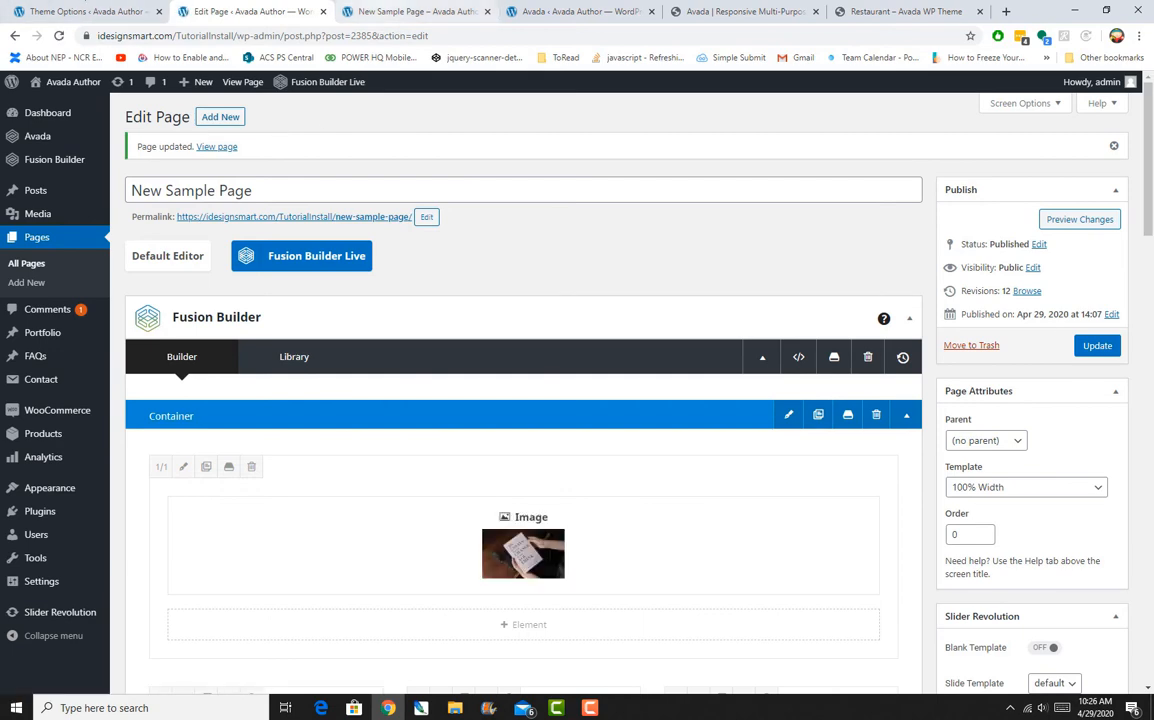
Reload the New Sample Page and expand the second, third and fourth toggles to check how the question list behaves
left_click(415, 11)
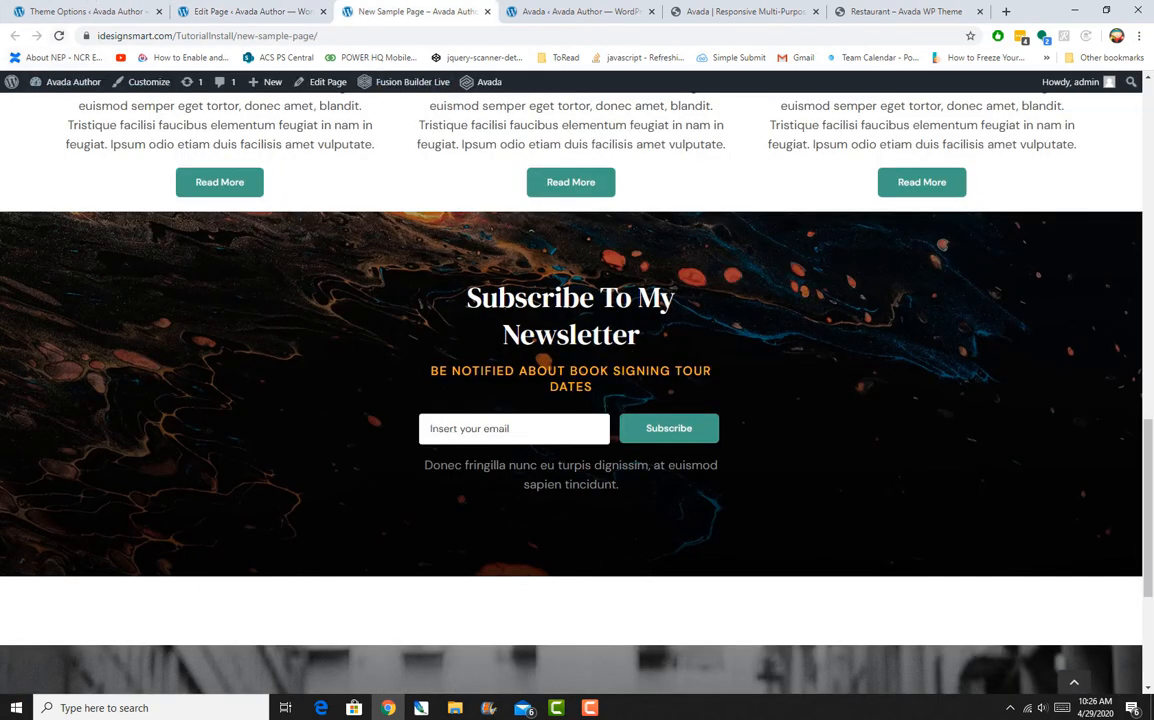
left_click(59, 36)
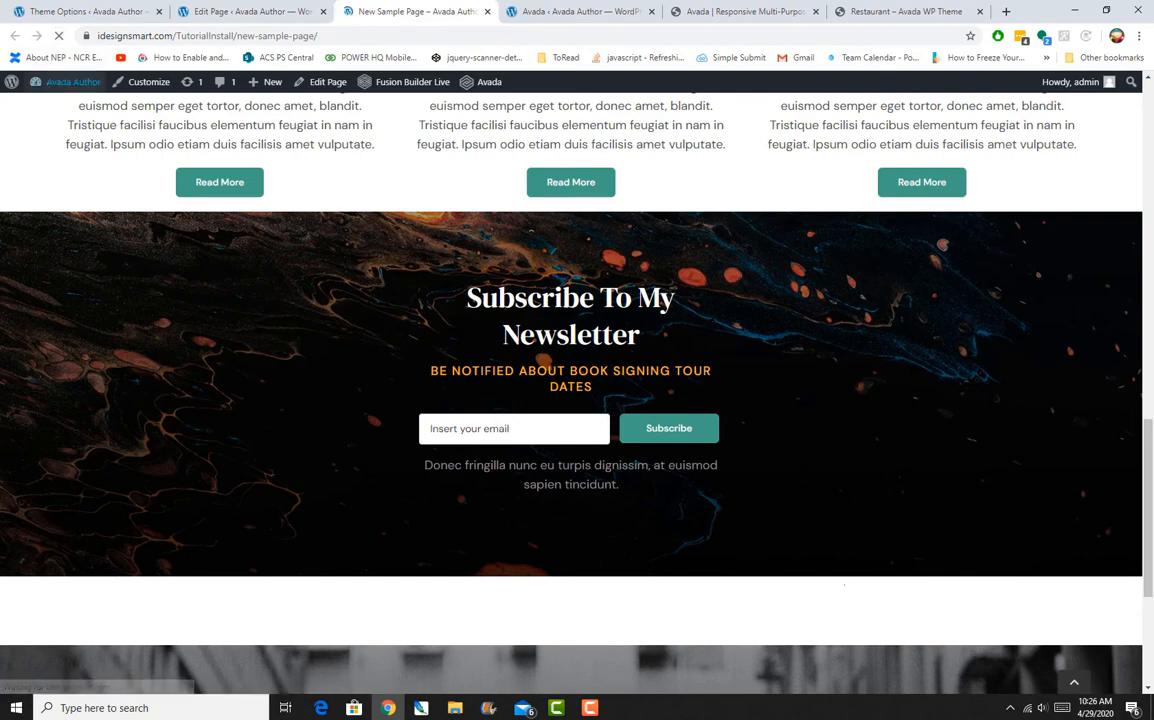
scroll(494, 449, "down", 7)
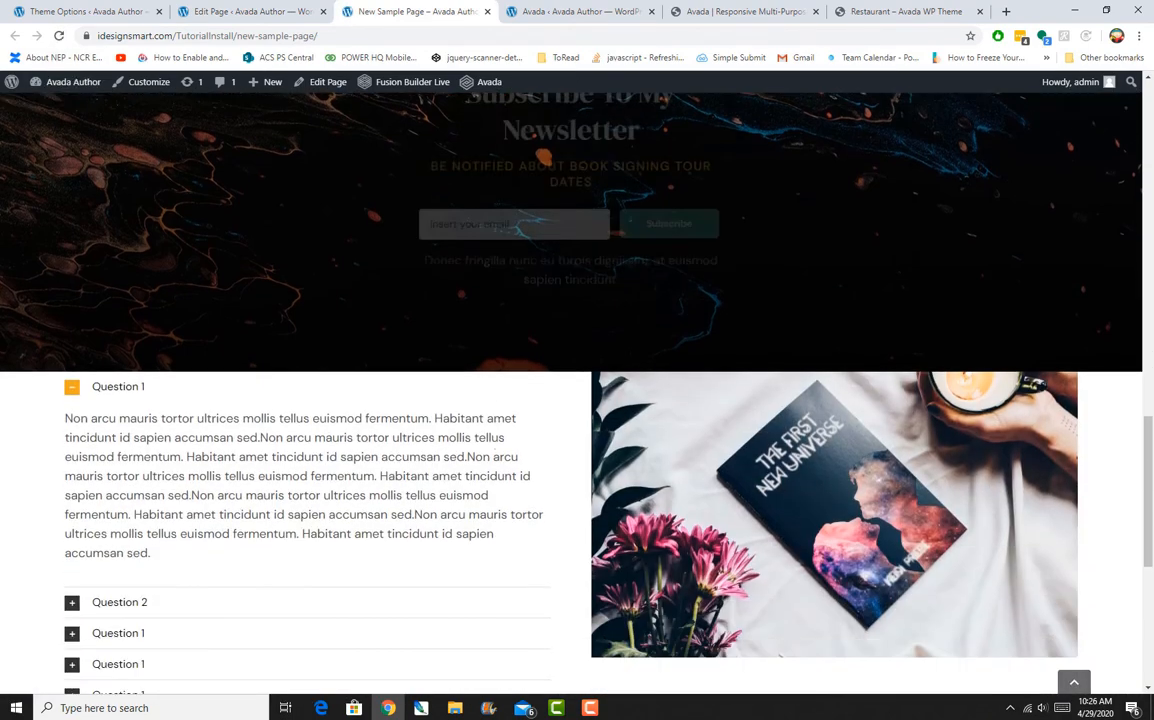
scroll(494, 459, "up", 2)
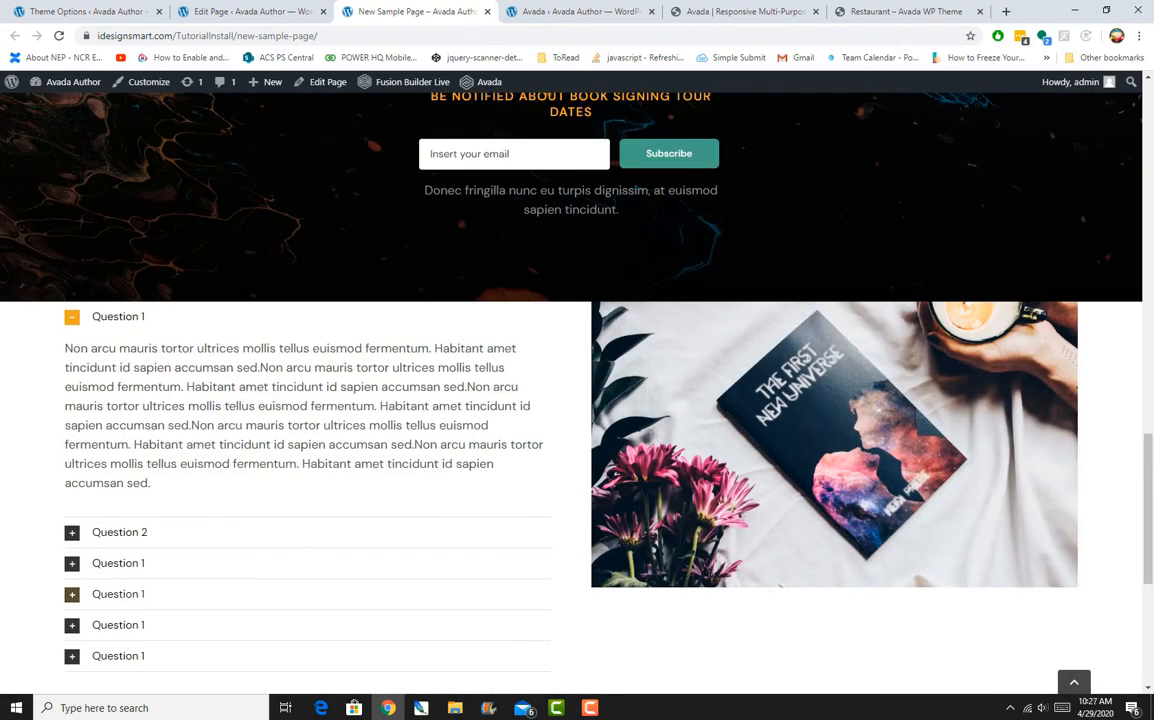
left_click(119, 532)
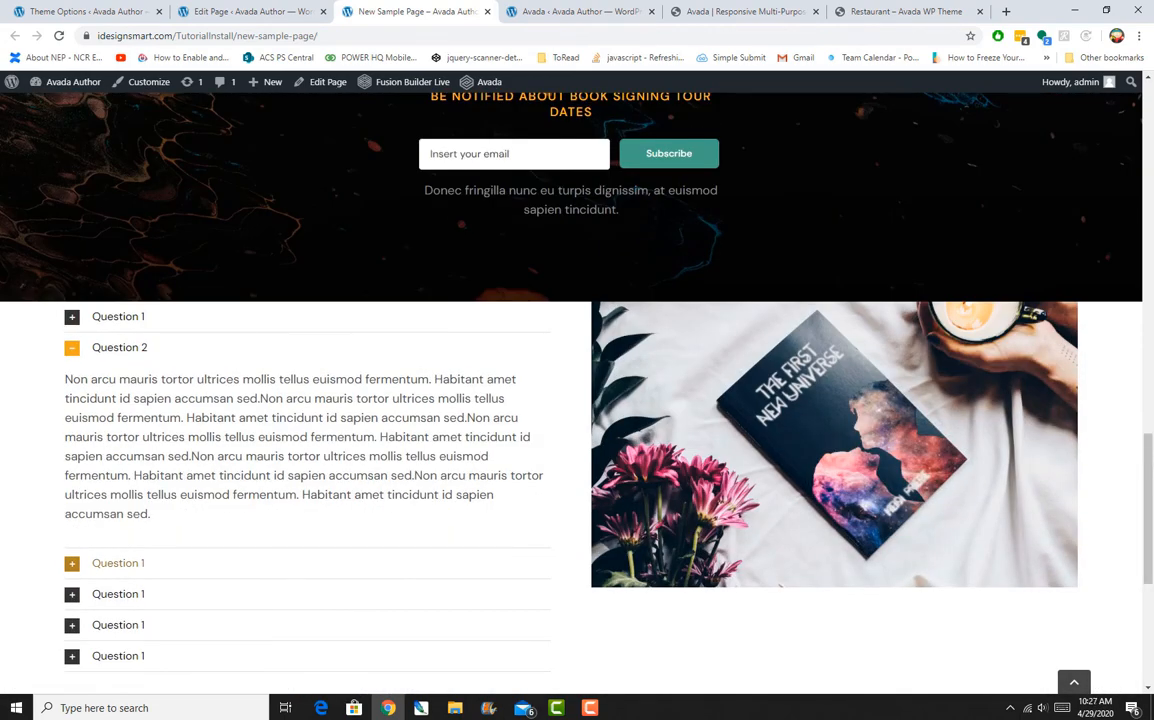
left_click(118, 563)
left_click(118, 598)
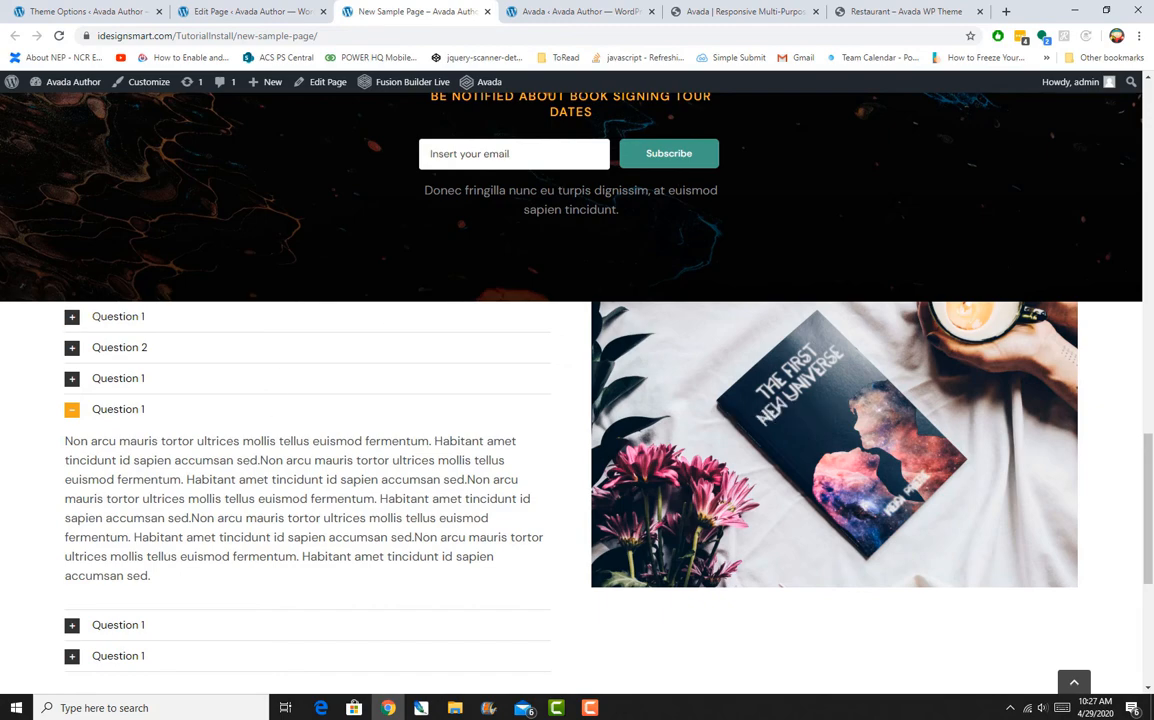
In the page editor, set the top and bottom margins of the container holding the toggles and image to 40px
left_click(250, 11)
scroll(373, 596, "down", 15)
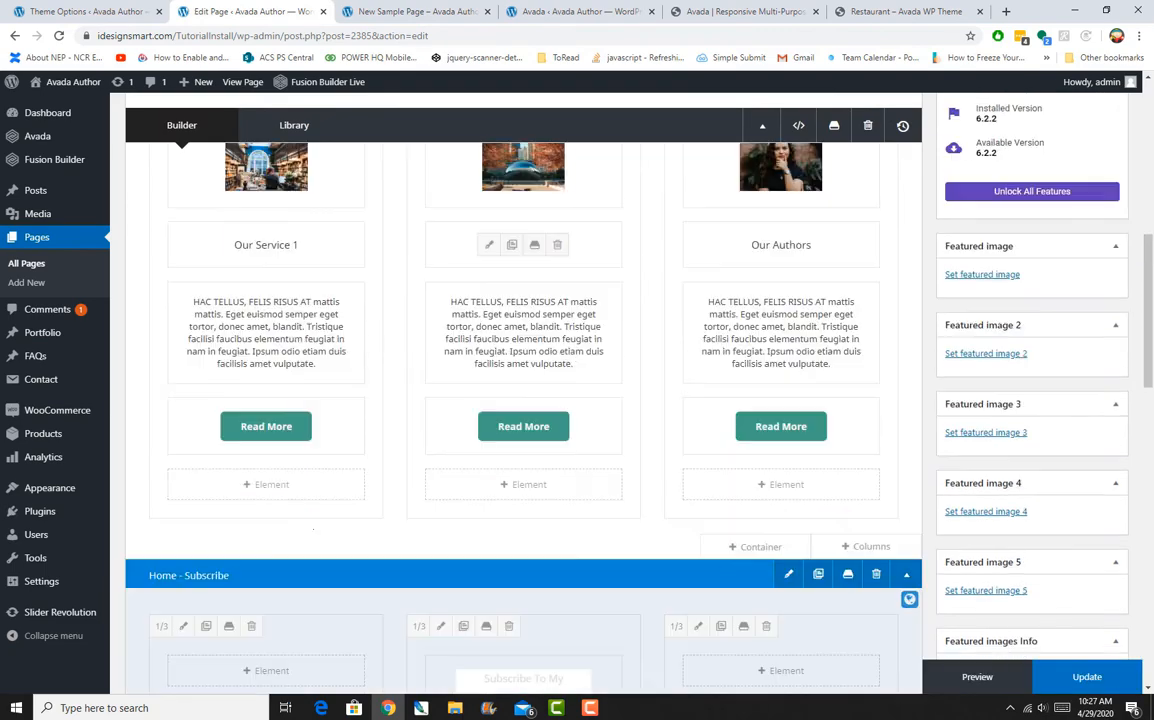
scroll(313, 530, "down", 9)
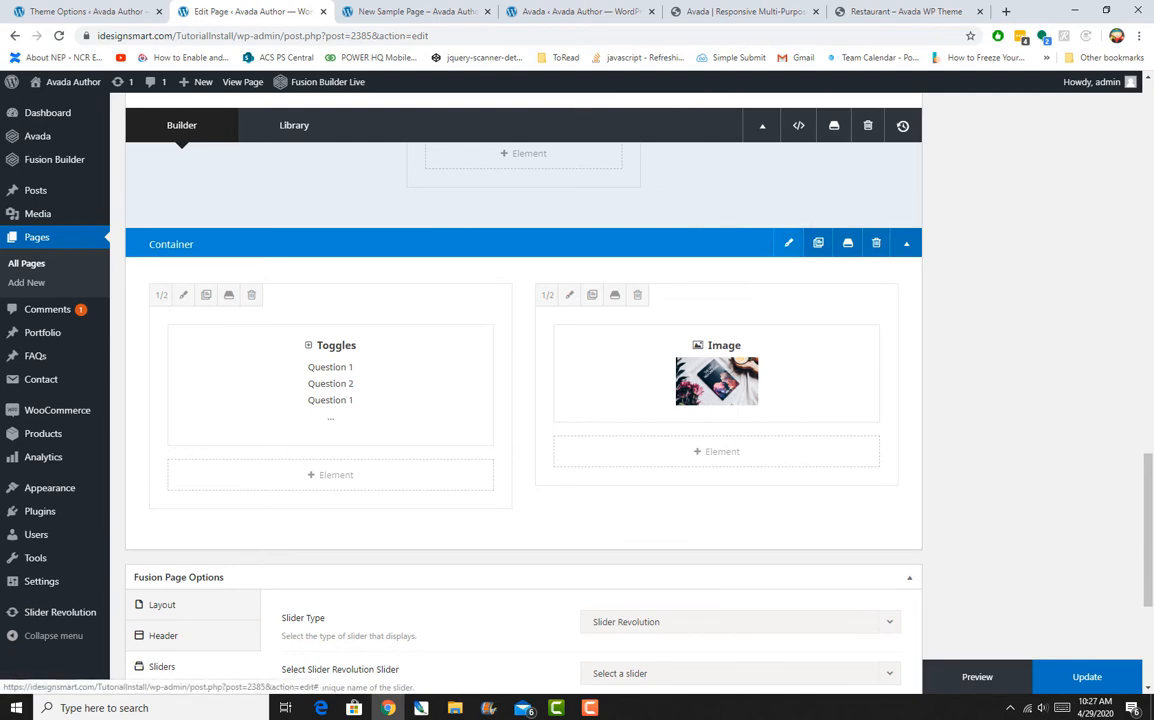
left_click(788, 243)
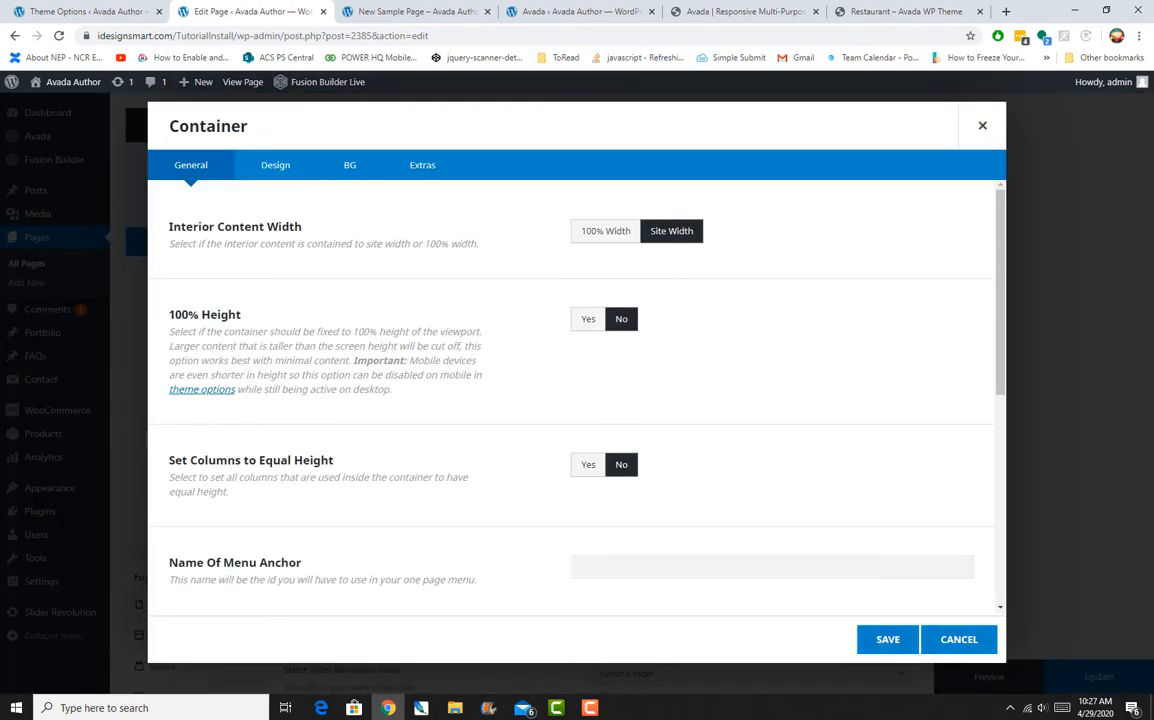
left_click(275, 165)
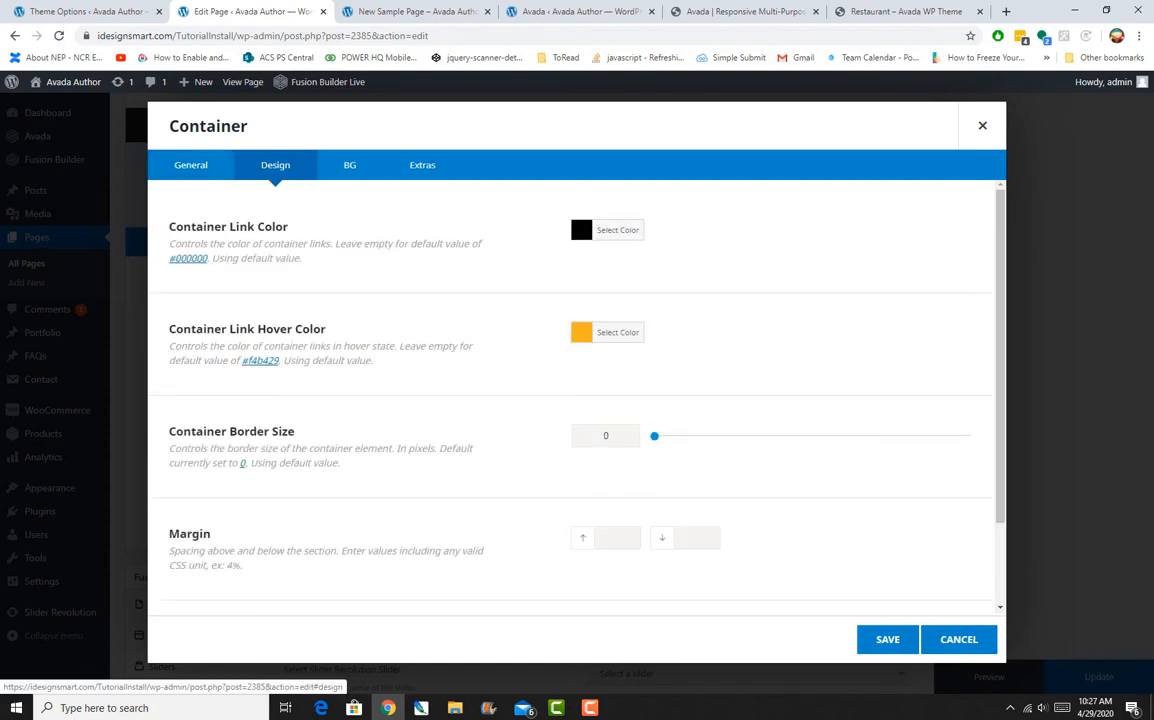
scroll(575, 400, "down", 1)
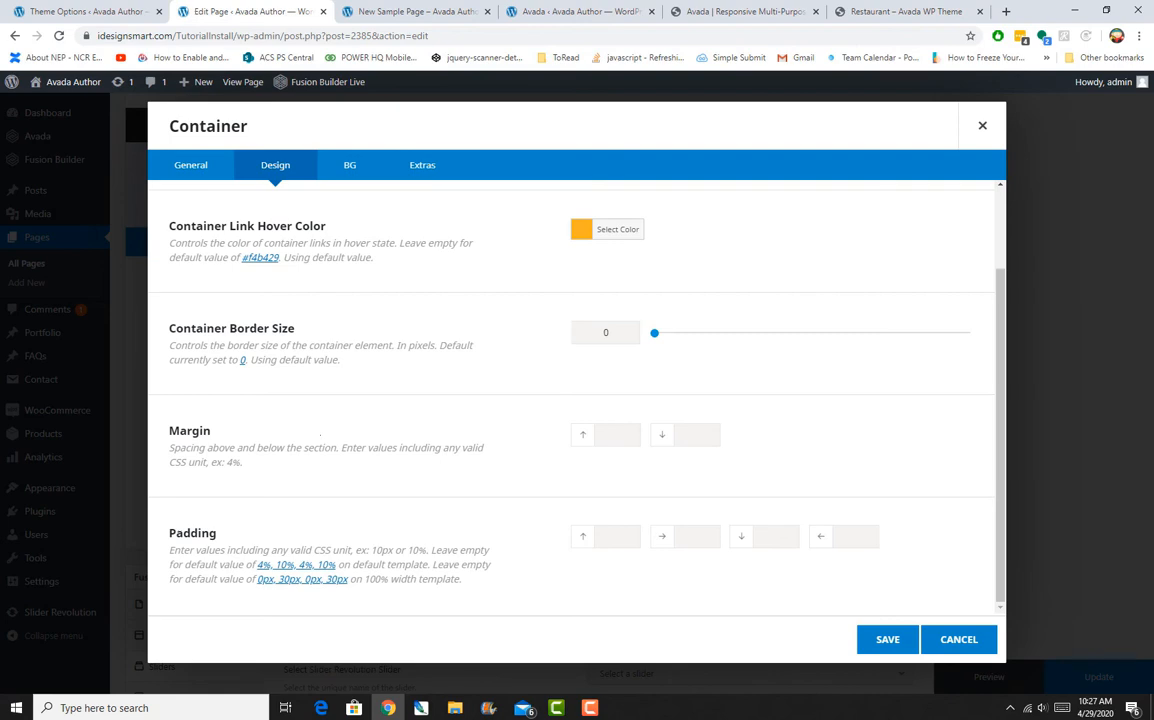
left_click(617, 434)
type("40px")
key("Tab")
type("40px")
Set the container's padding to 10px on all four sides and save its settings
left_click(617, 537)
type("10px")
key("Tab")
type("10px")
key("Tab")
type("10px")
key("Tab")
type("10px")
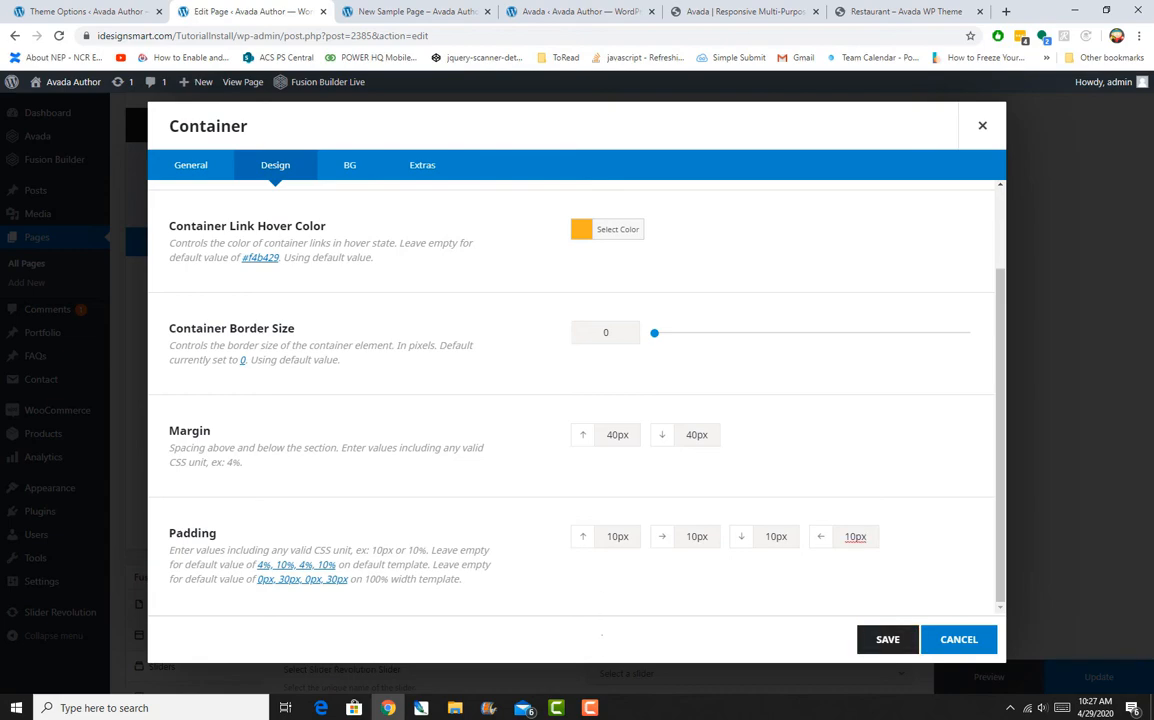
left_click(887, 640)
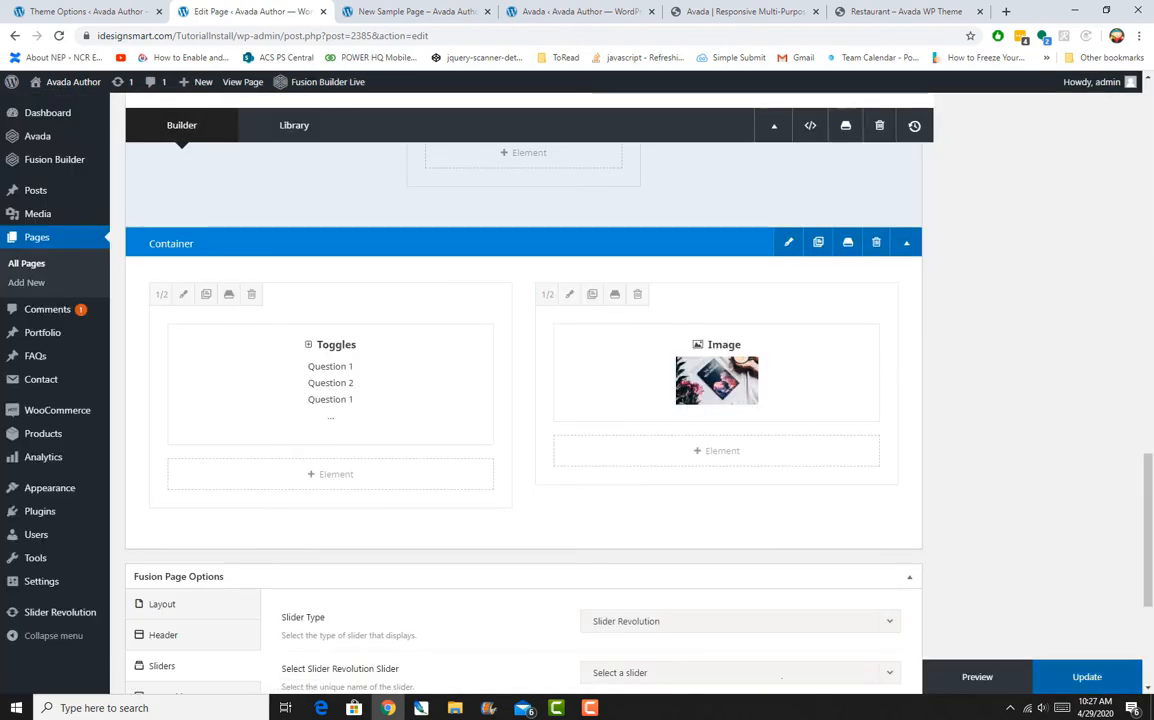
Update the page and reload the New Sample Page to check the spacing around the toggles and image
left_click(1087, 677)
key("ctrl+Tab")
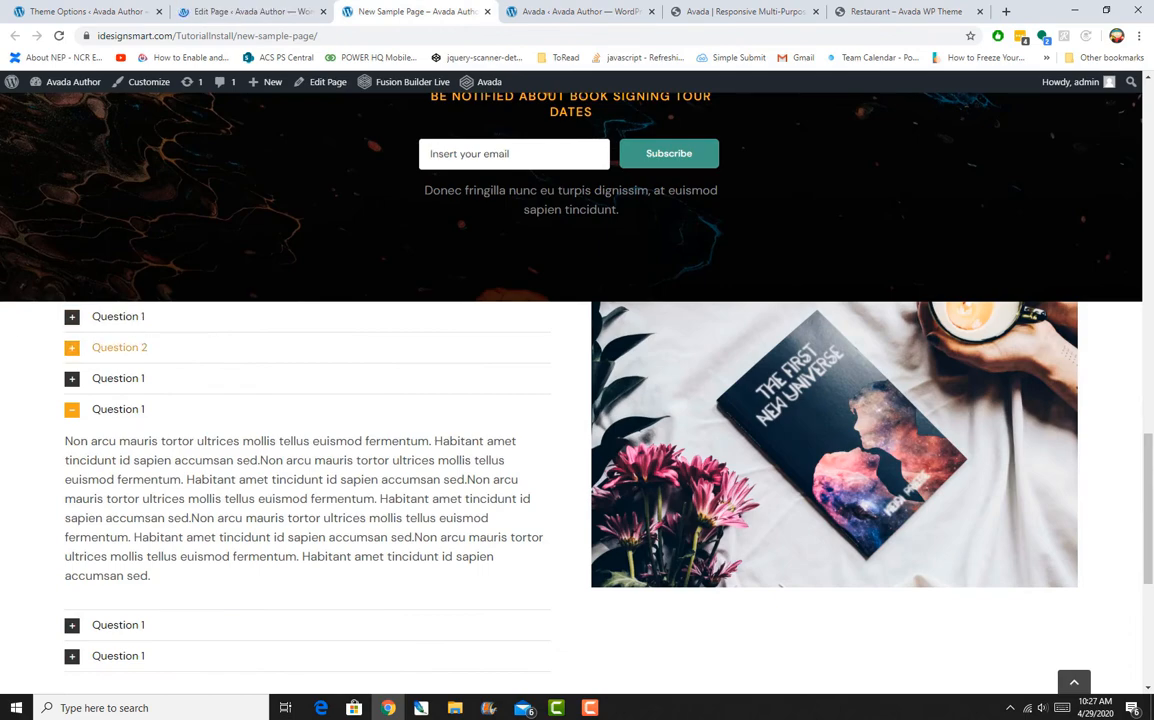
key("ctrl+shift+Tab")
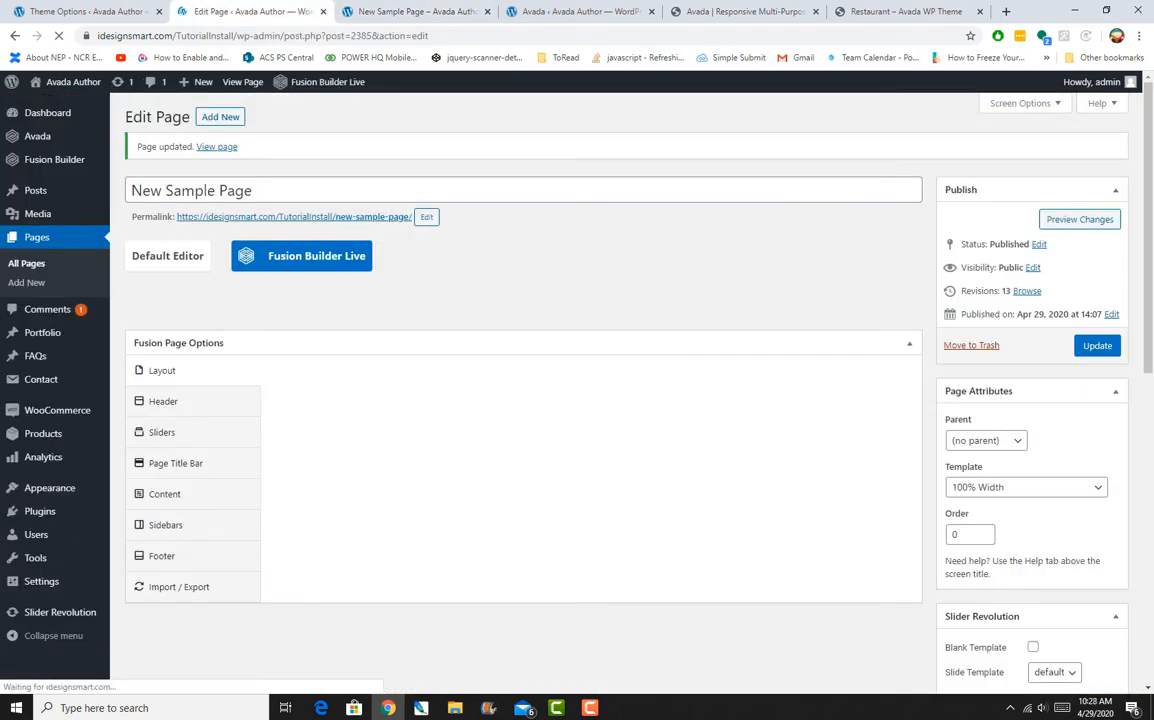
scroll(577, 390, "down", 5)
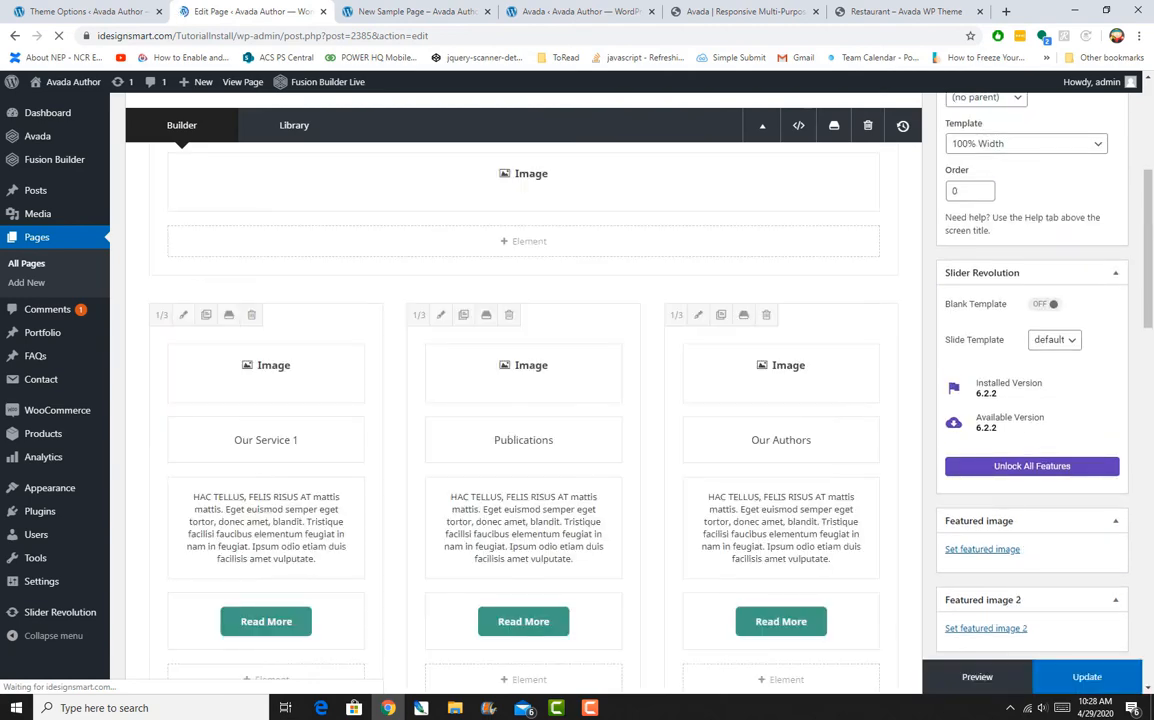
scroll(523, 400, "down", 10)
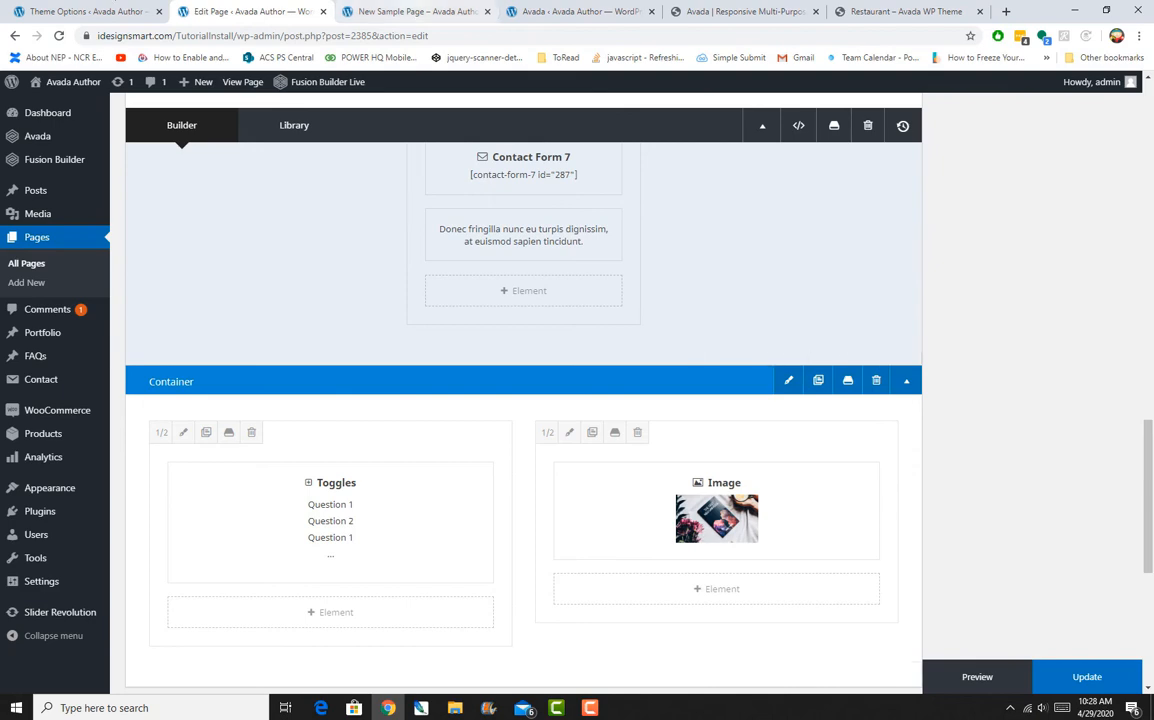
key("ctrl+Tab")
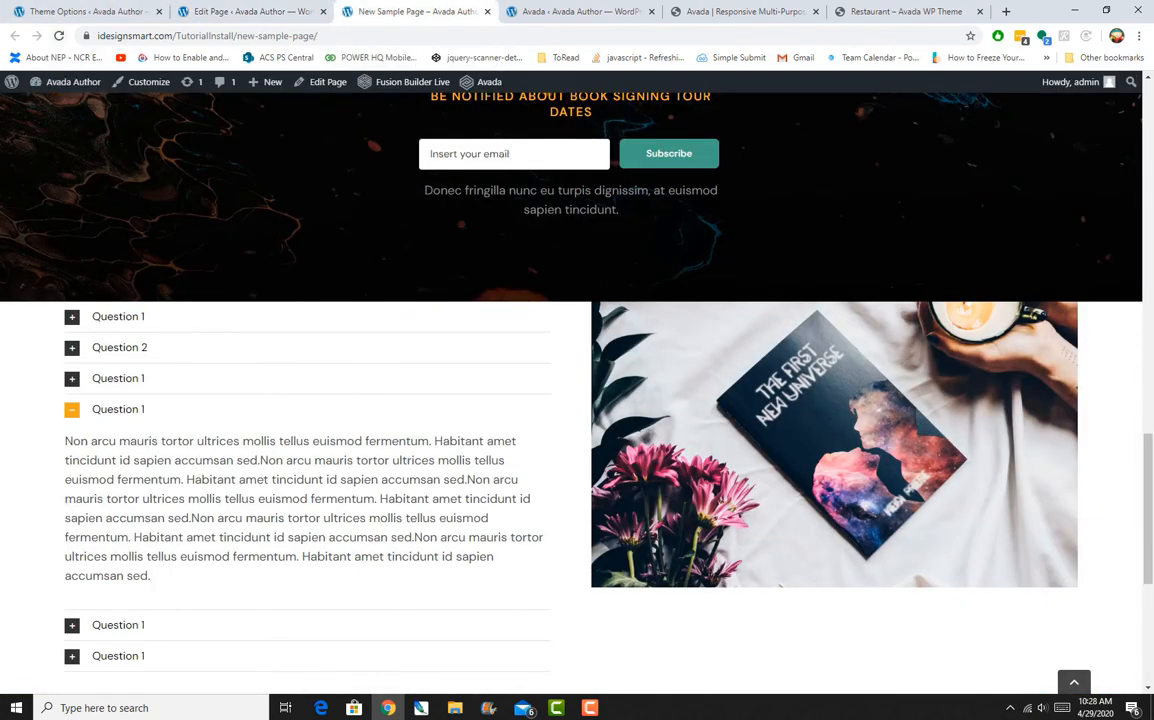
key("F5")
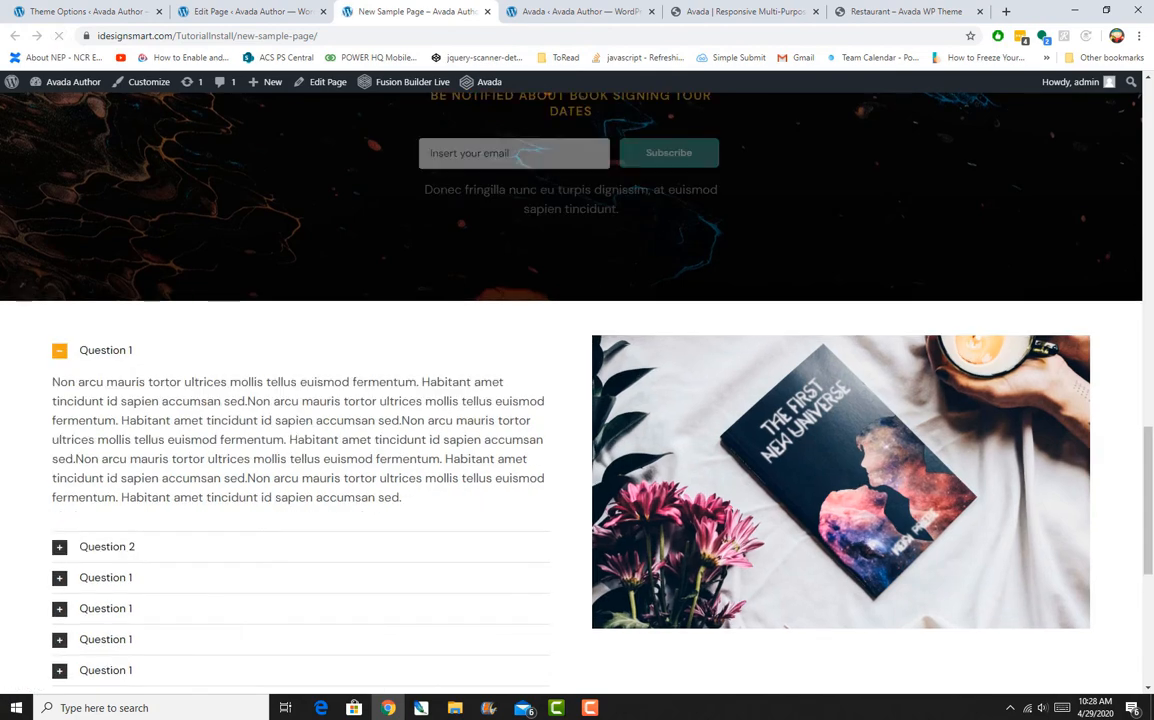
scroll(100, 340, "down", 2)
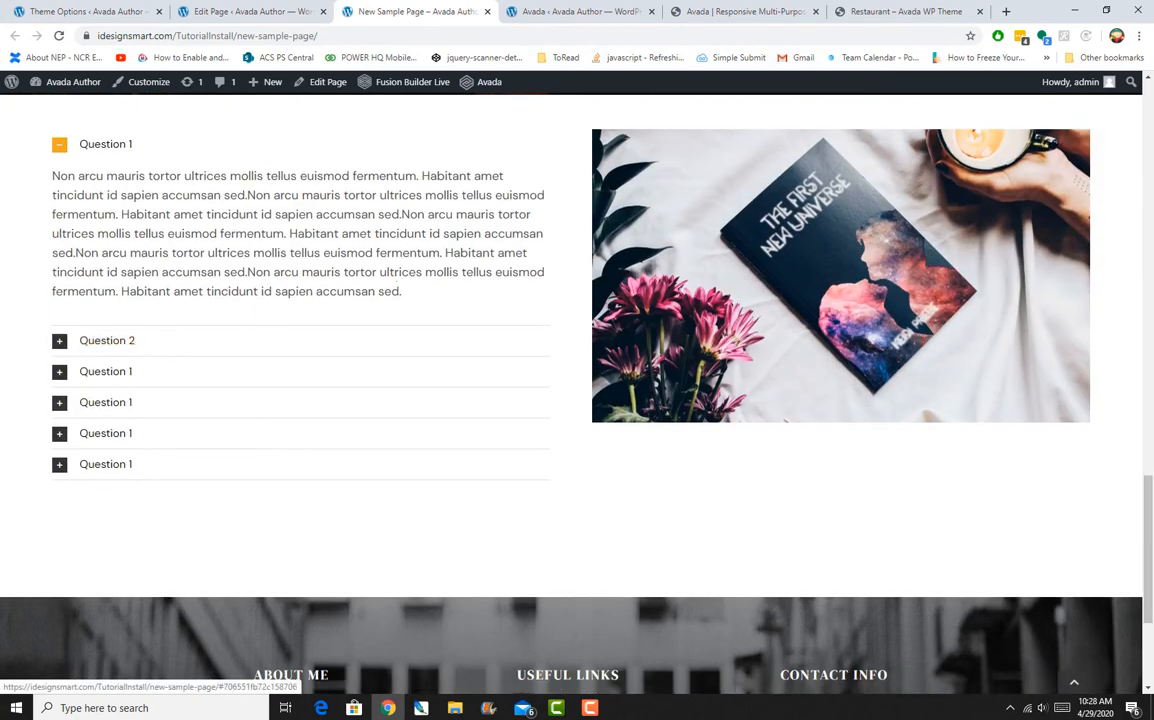
scroll(728, 322, "up", 1)
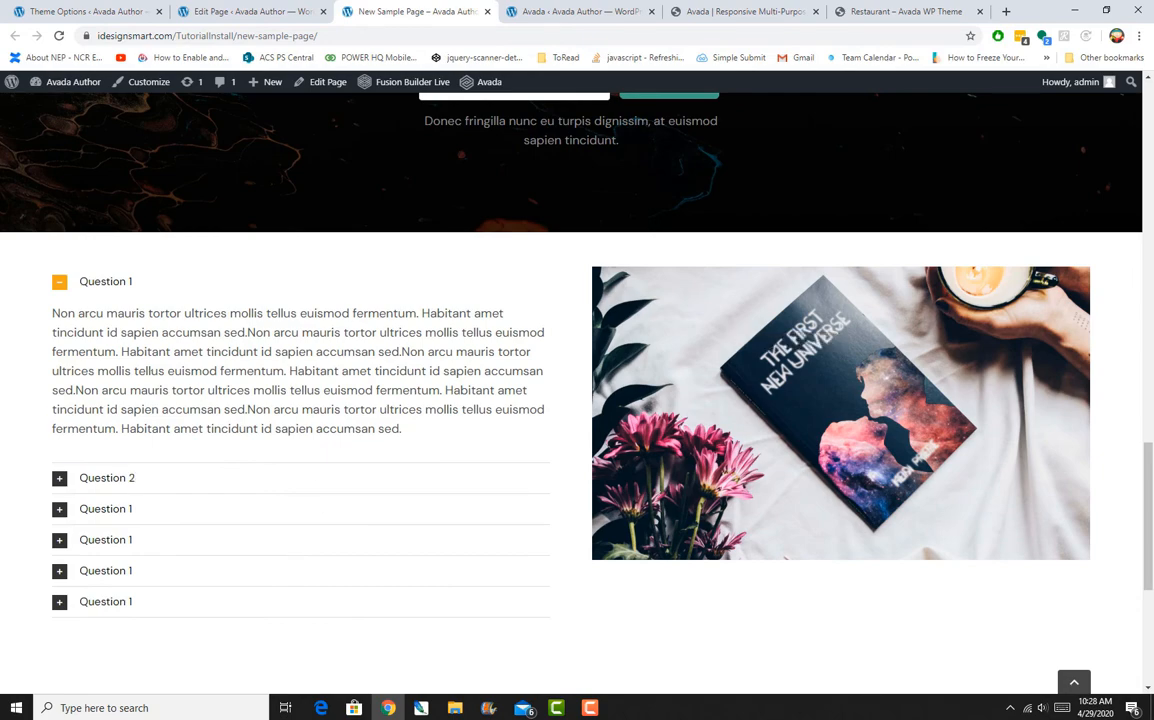
Add a Separator element with the No Style option to the image column and save it
left_click(250, 11)
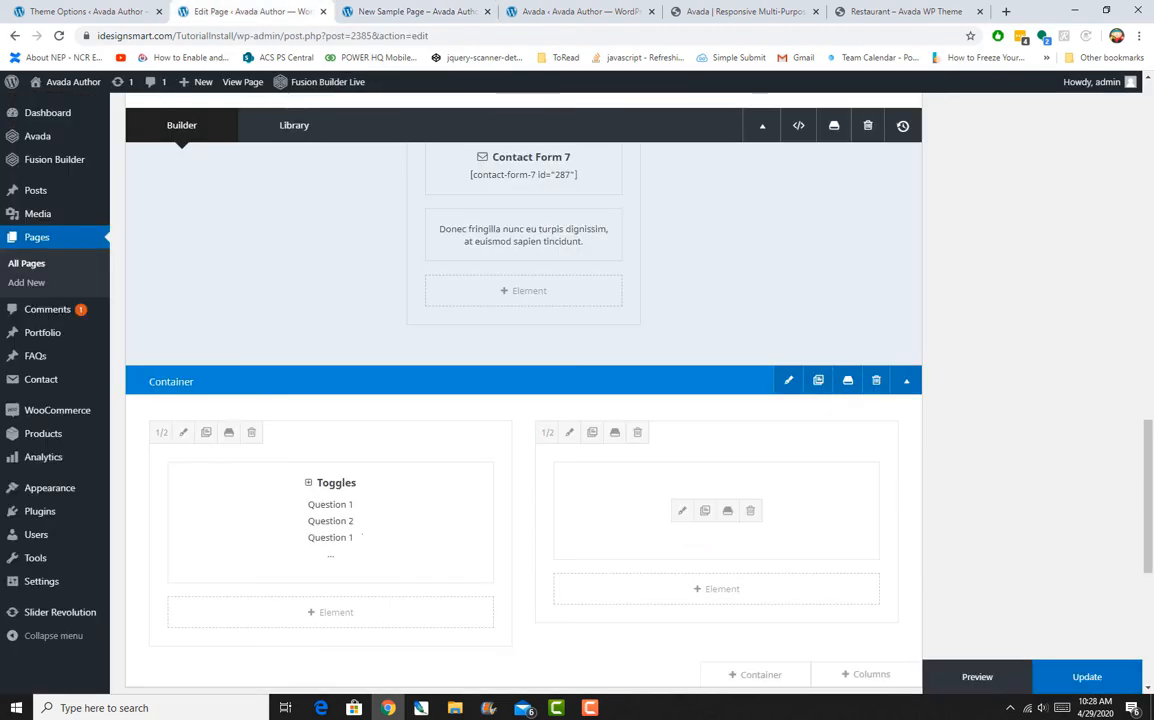
left_click(716, 588)
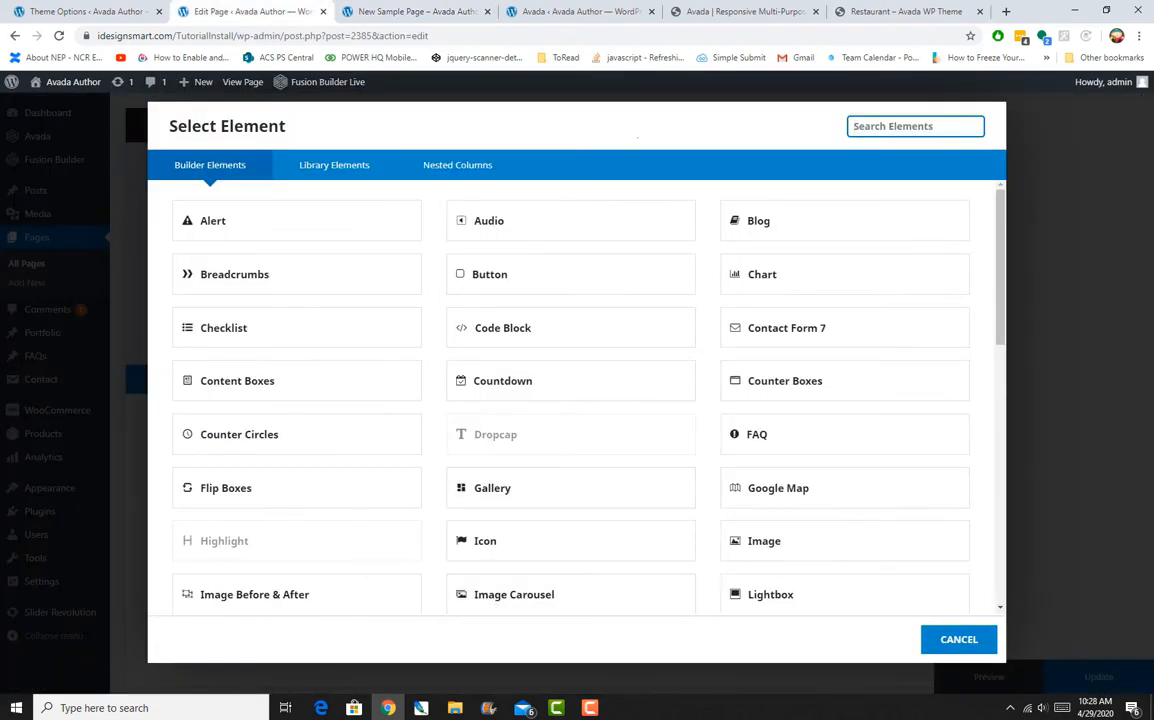
type("sepa")
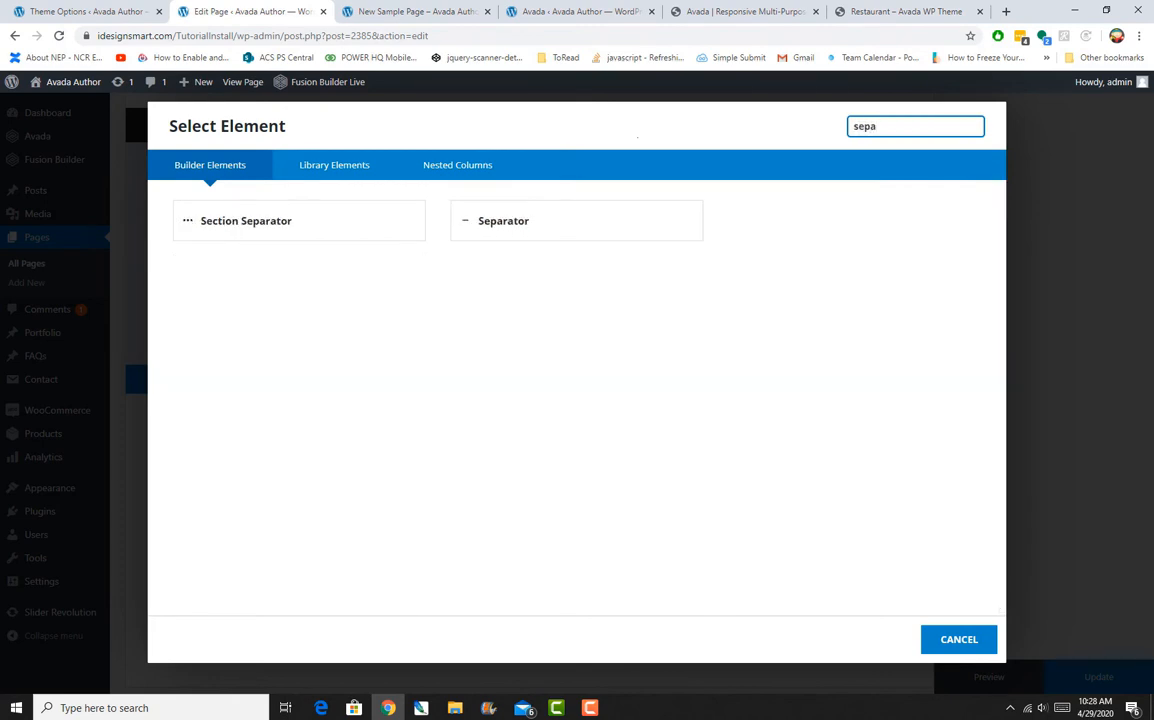
left_click(520, 220)
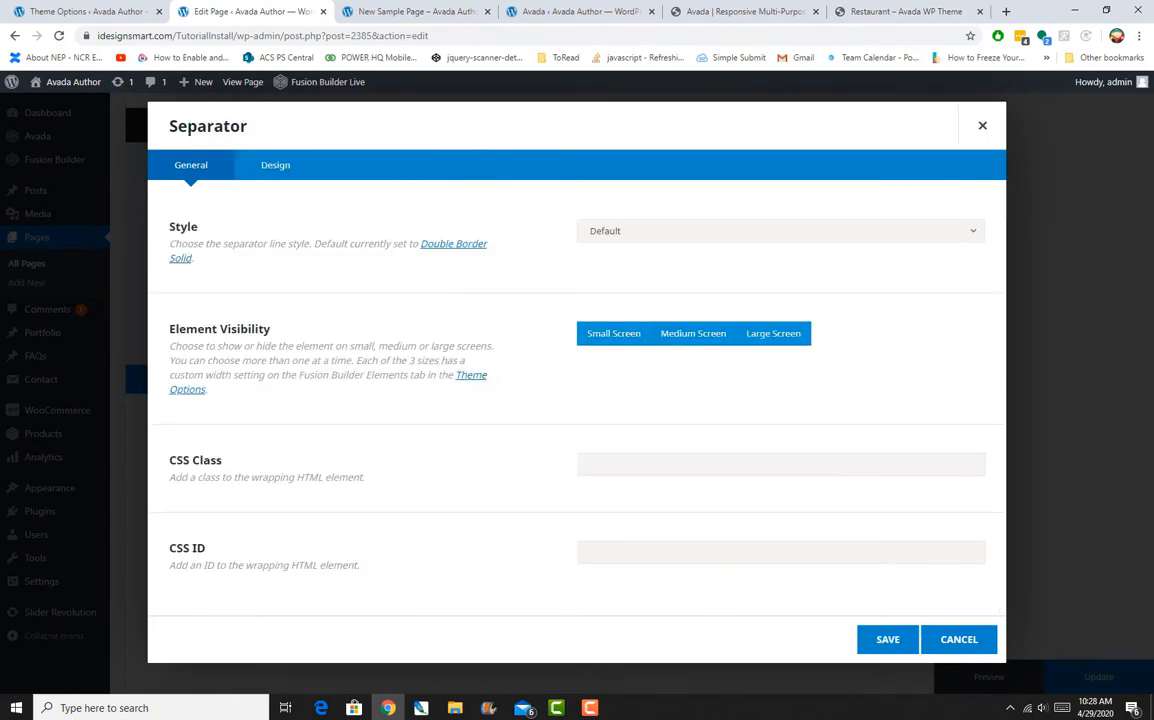
left_click(780, 231)
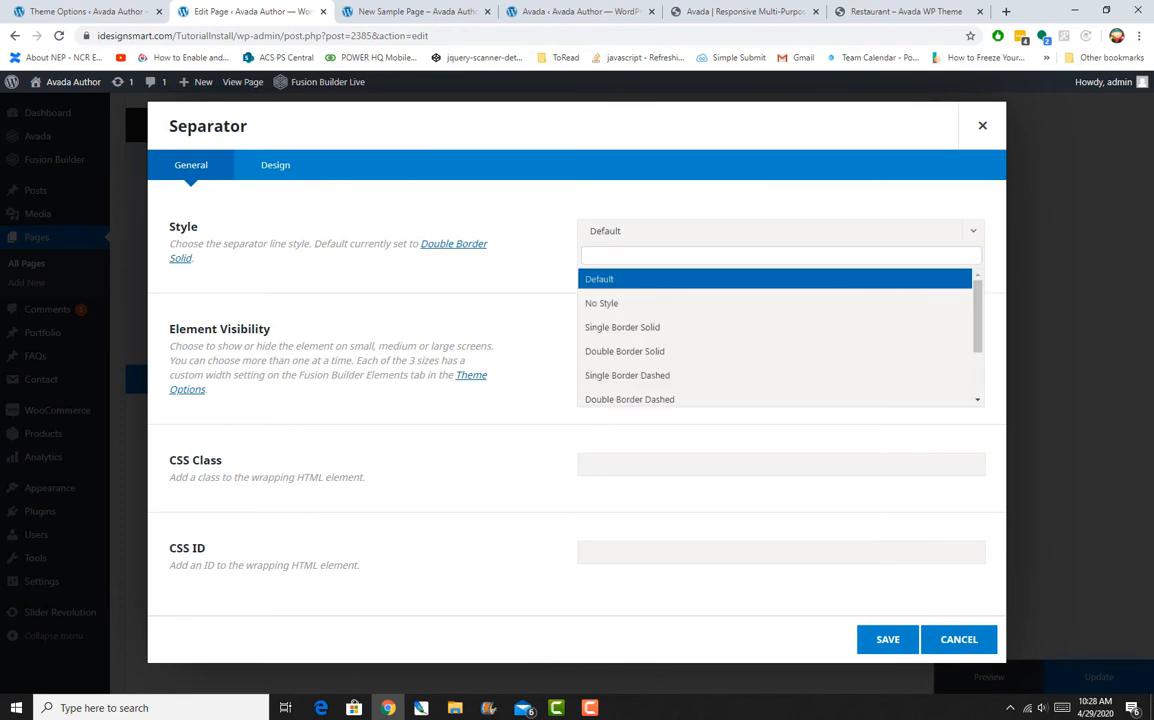
left_click(780, 304)
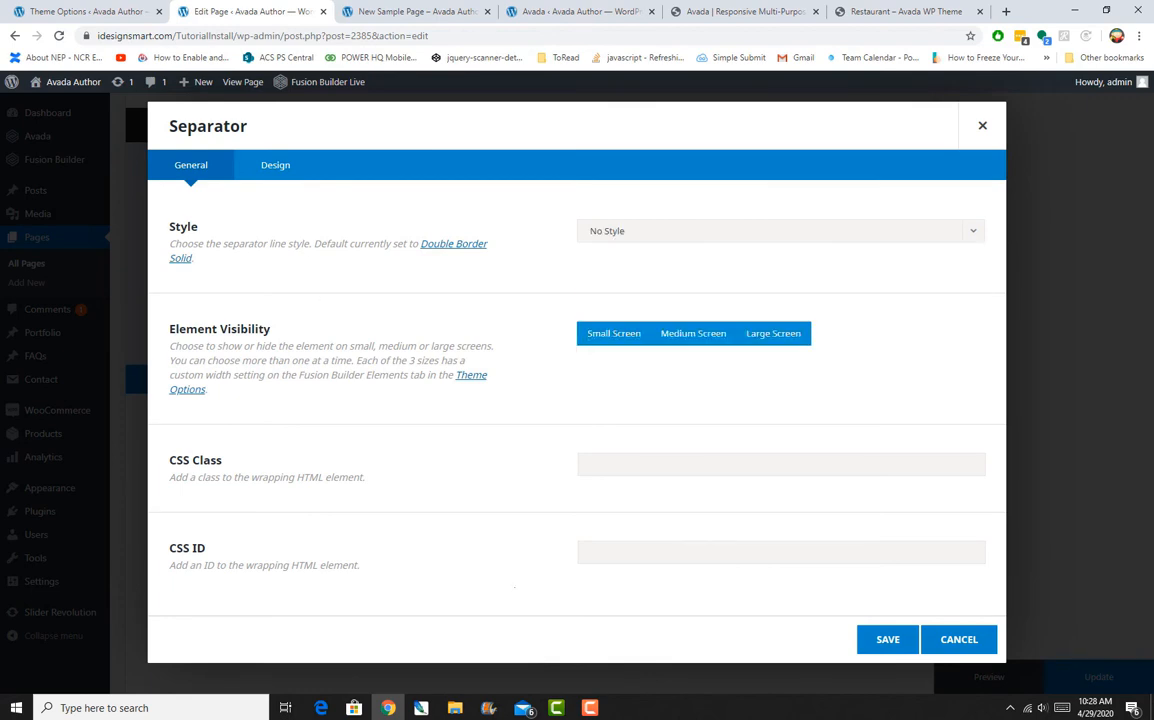
left_click(888, 640)
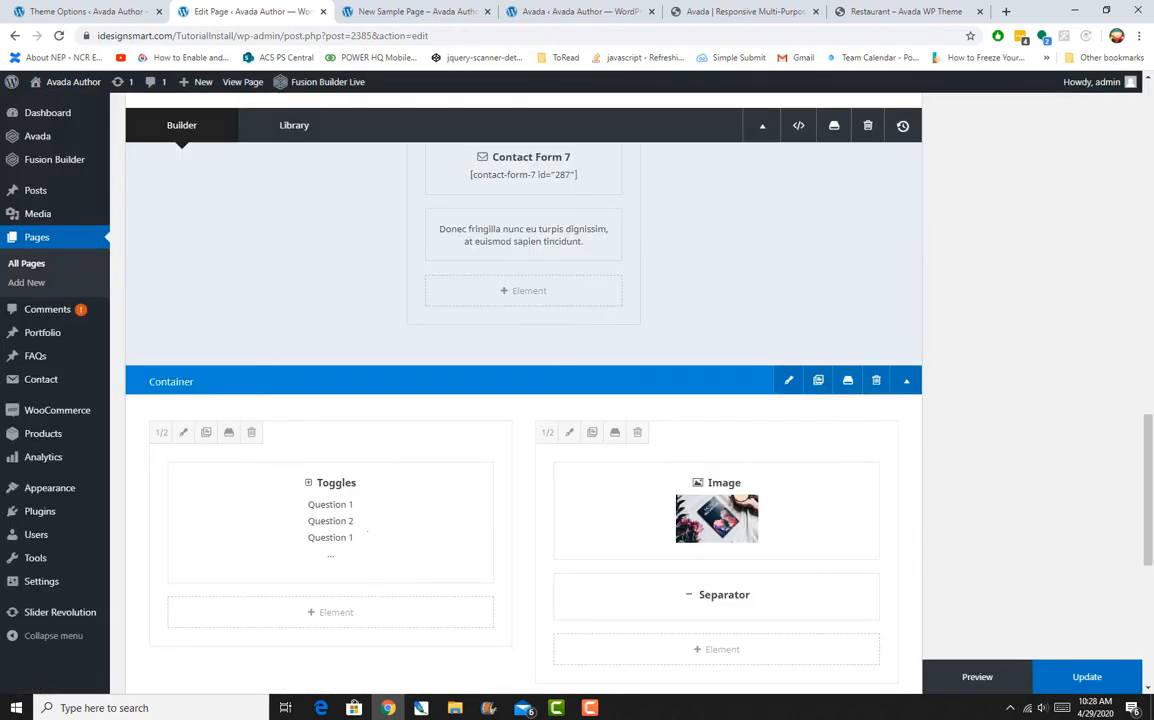
Move the separator above the image, set its top margin to 40px and save it
left_click_drag(716, 597, 716, 487)
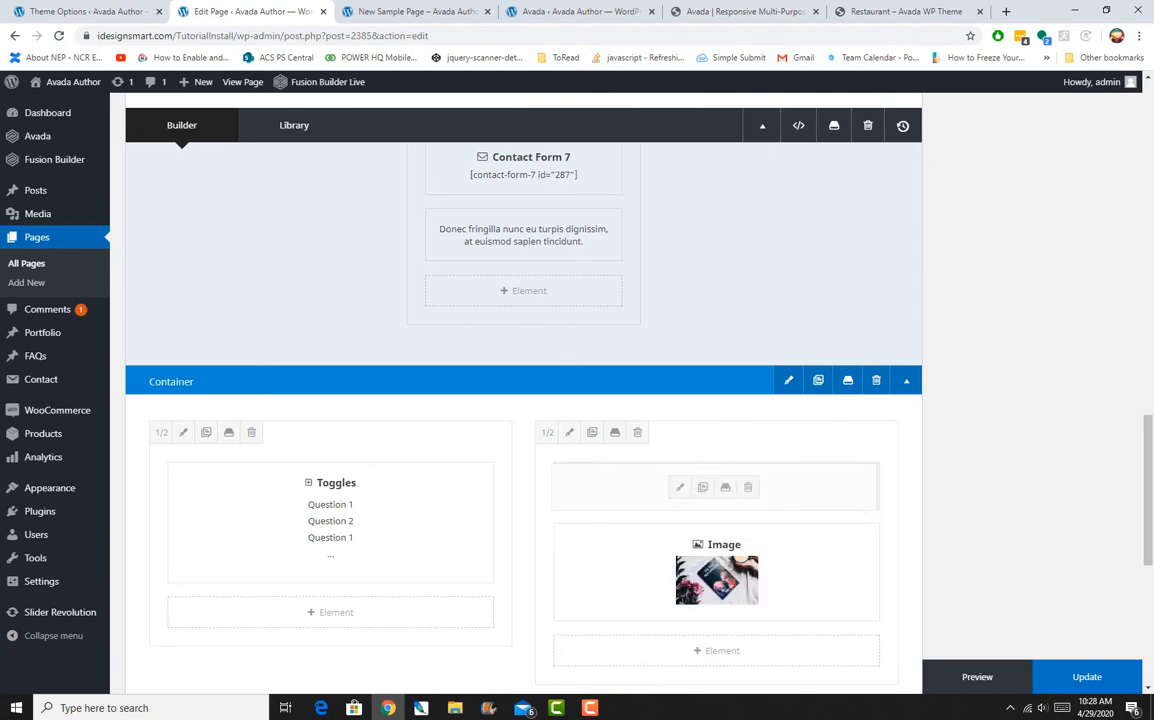
left_click(679, 487)
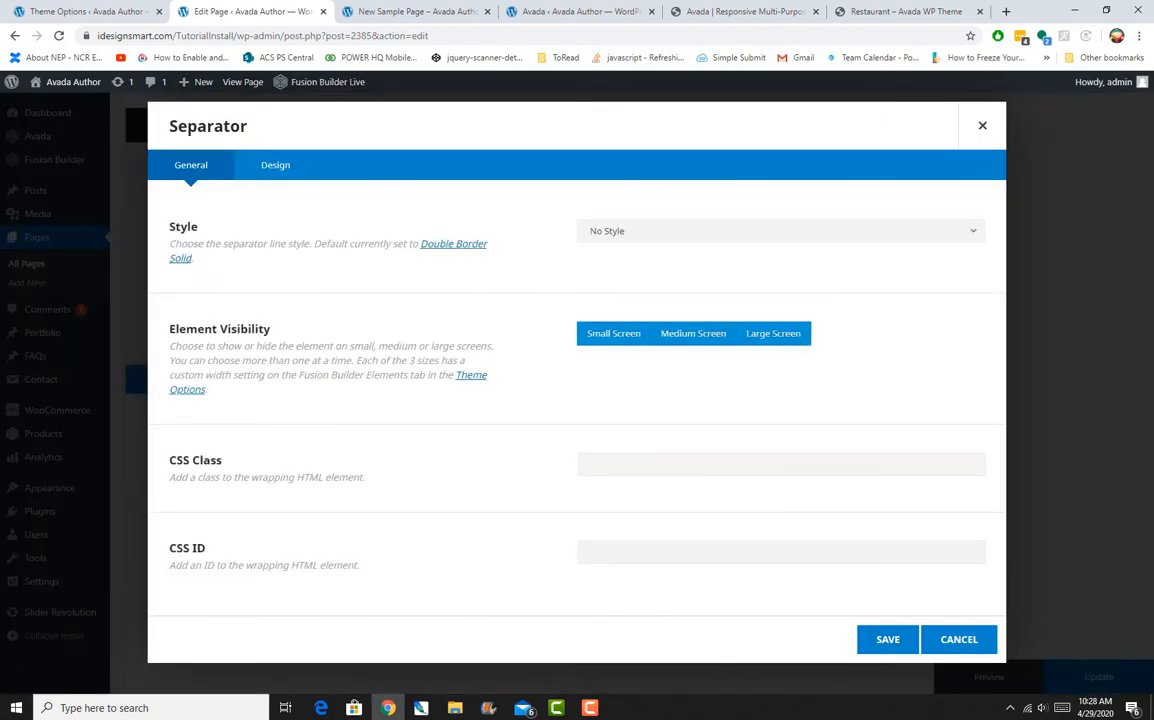
left_click(275, 165)
left_click(617, 332)
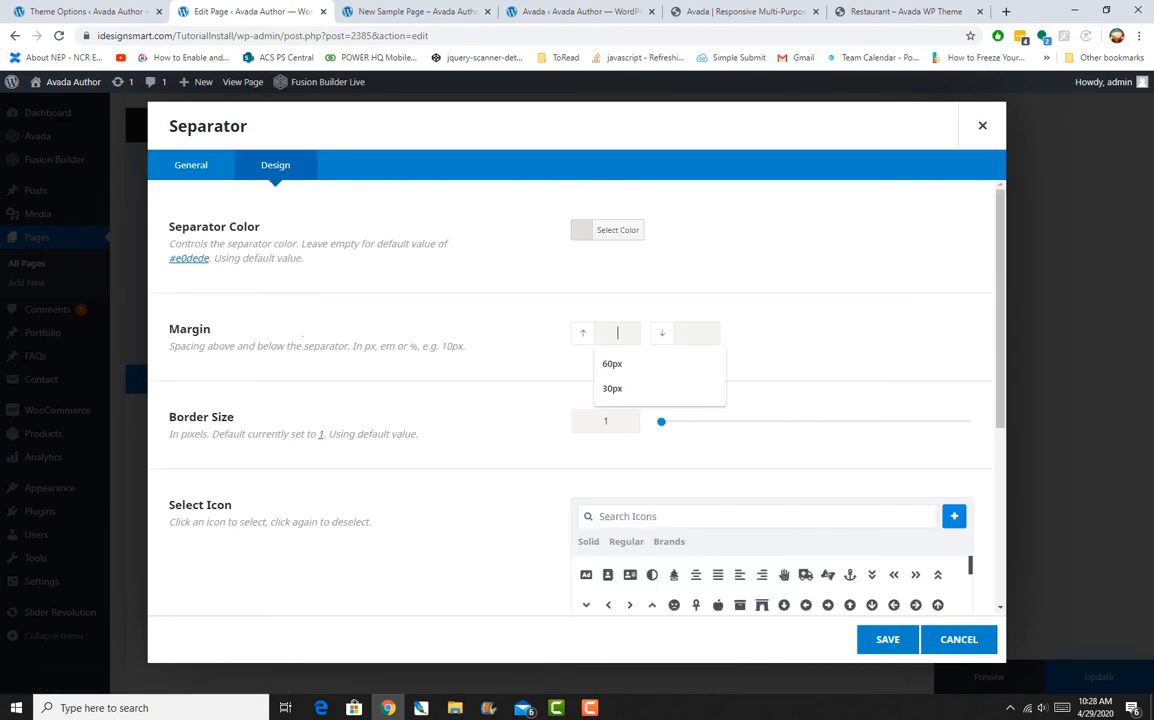
type("3")
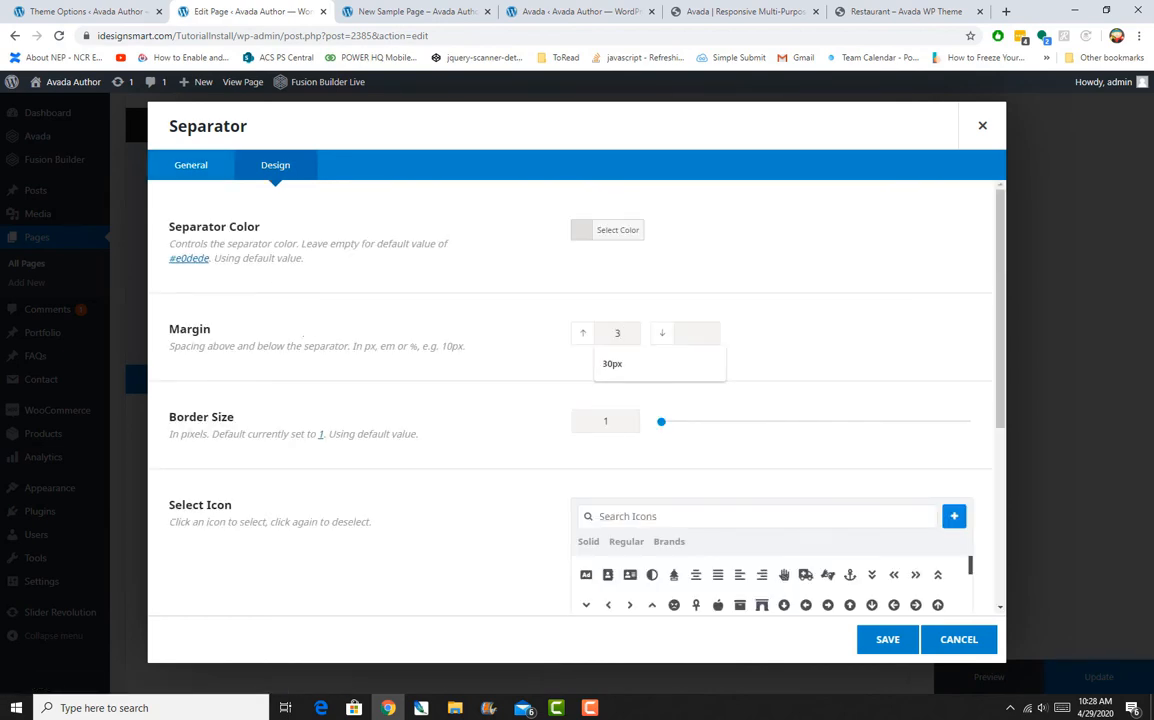
key("BackSpace")
type("40px")
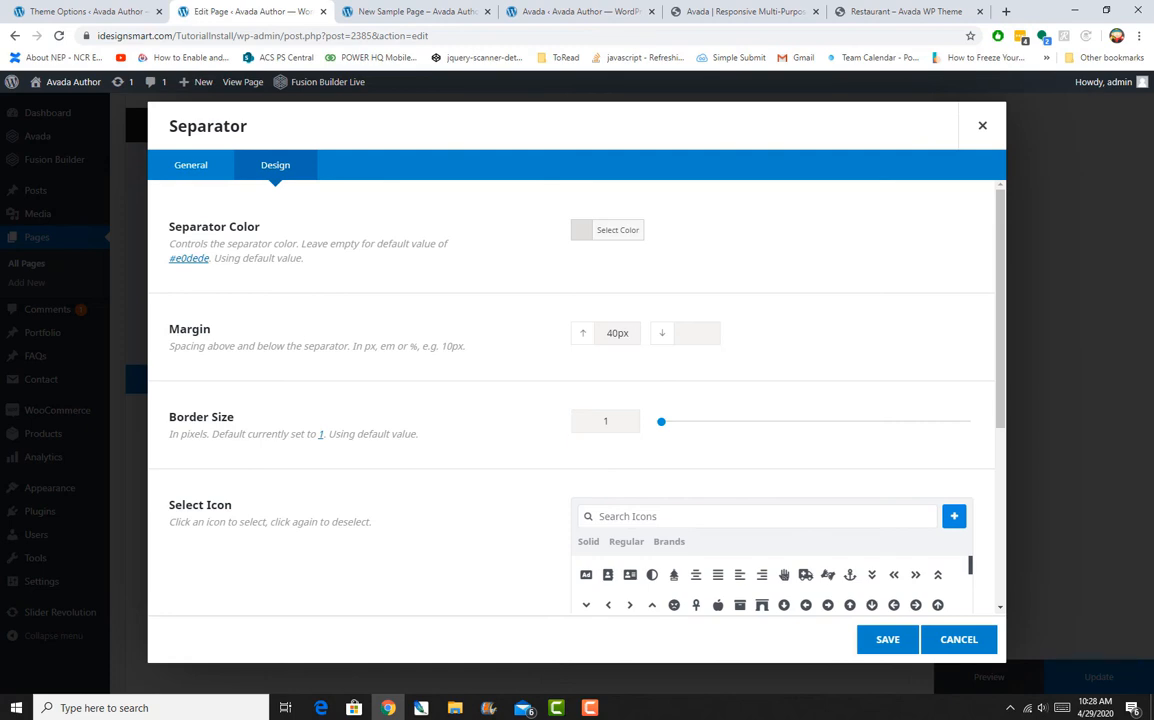
left_click(887, 639)
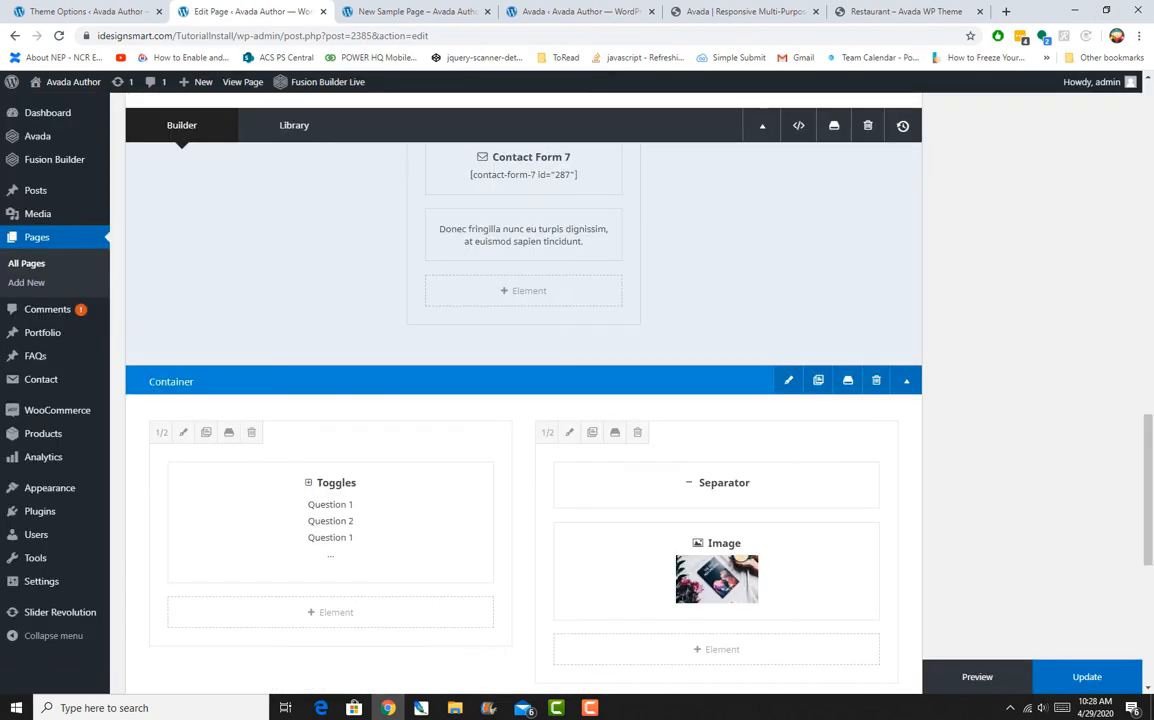
Update the page and reload the New Sample Page to check the image's alignment with the question toggles
left_click(1087, 677)
left_click(417, 12)
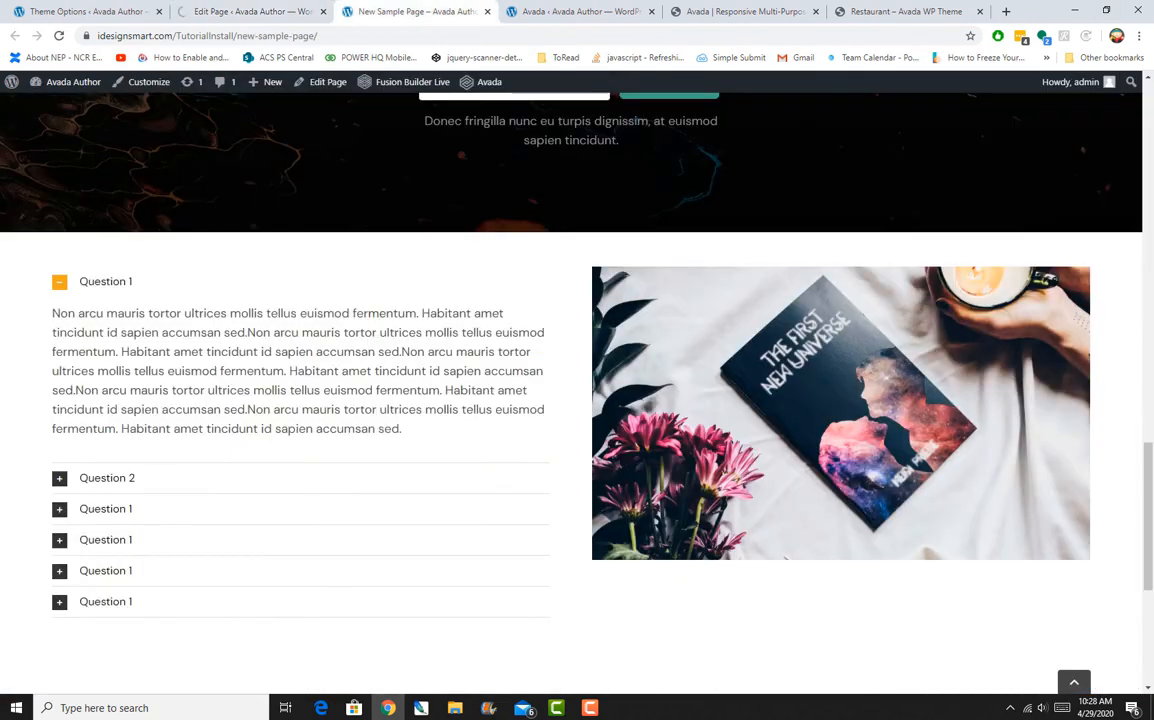
left_click(59, 36)
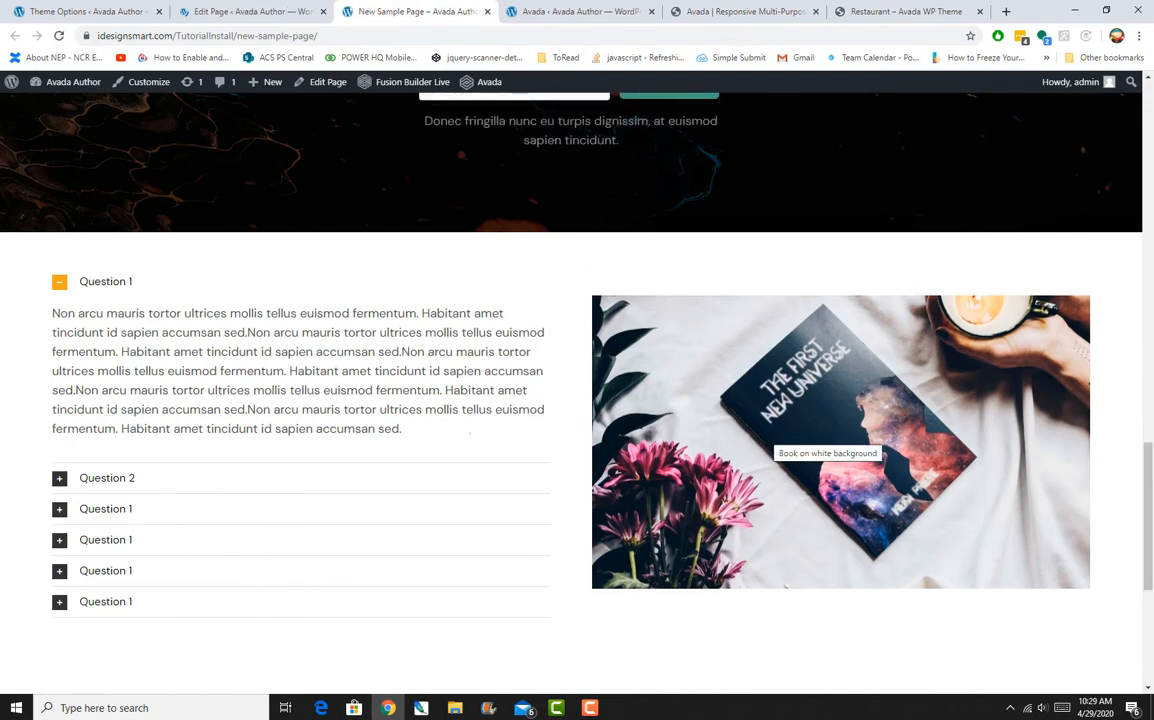
scroll(830, 450, "down", 2)
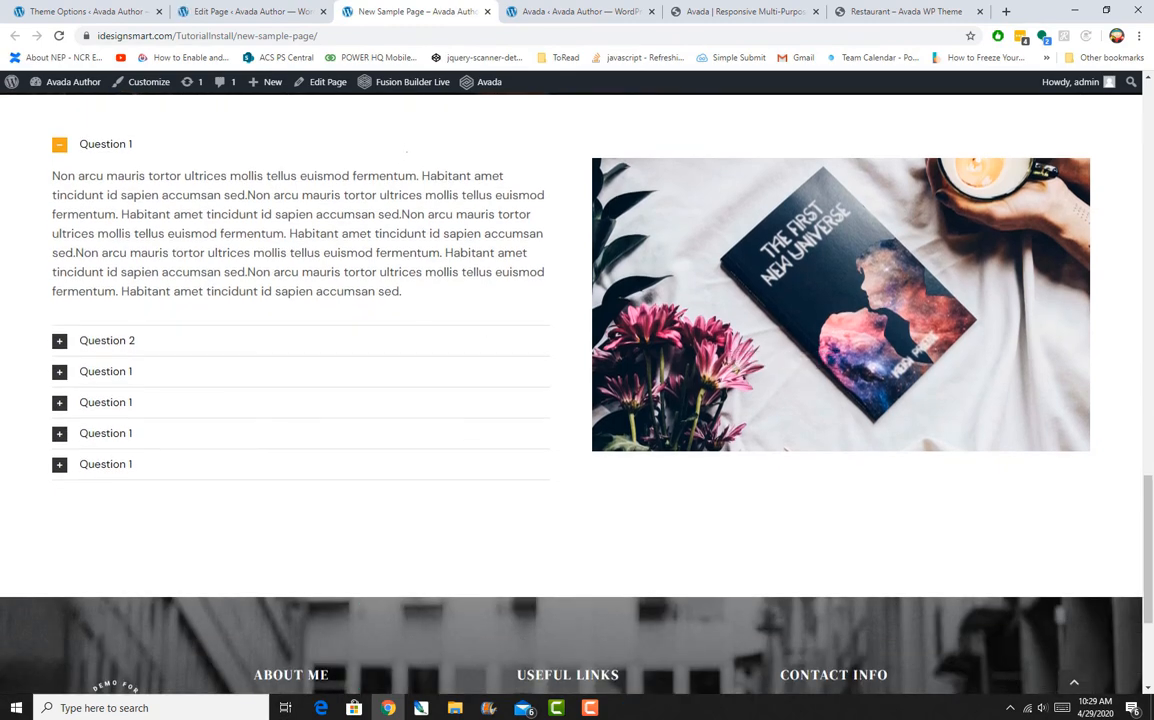
Inspect the space above the image in the developer tools, expanding its fusion-column-wrapper and selecting the fusion-sep-clear div
right_click(701, 153)
left_click(688, 148)
right_click(658, 157)
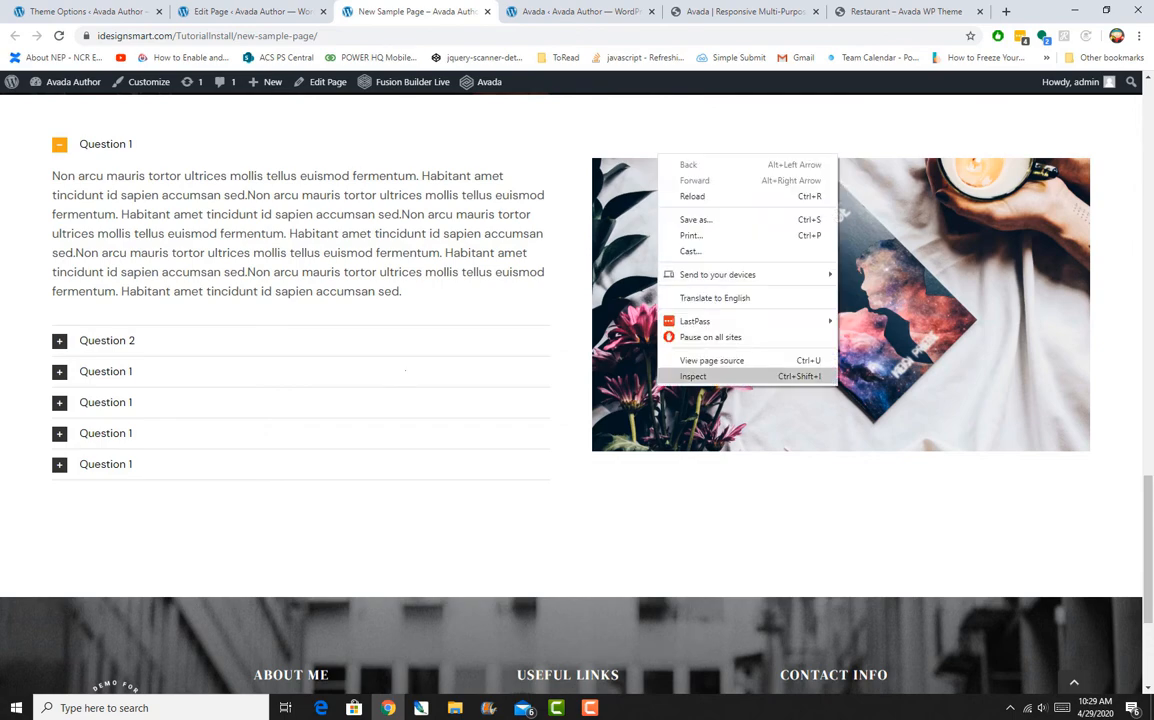
left_click(693, 377)
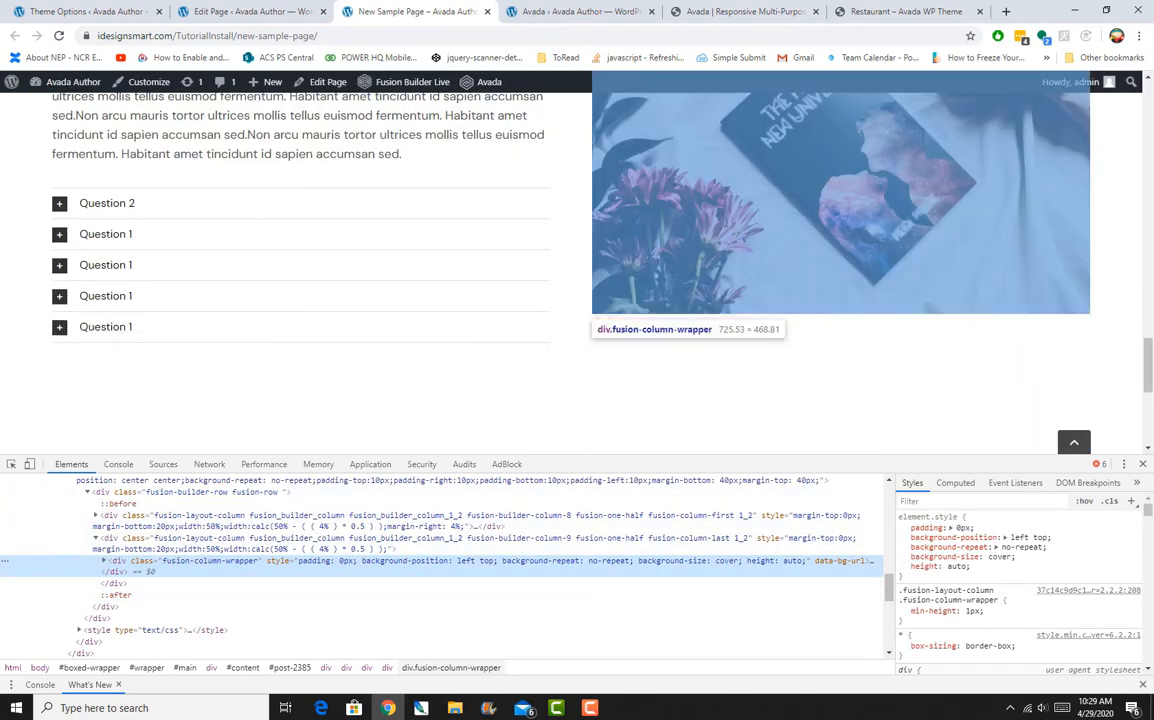
left_click(104, 561)
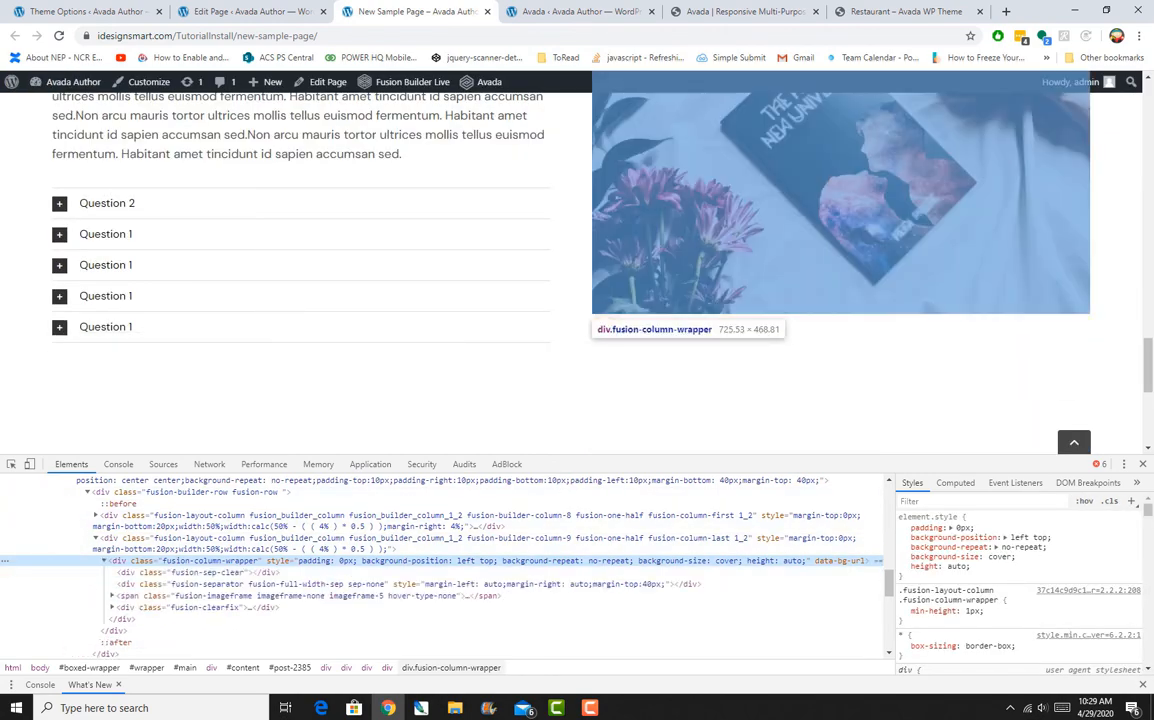
key("Down")
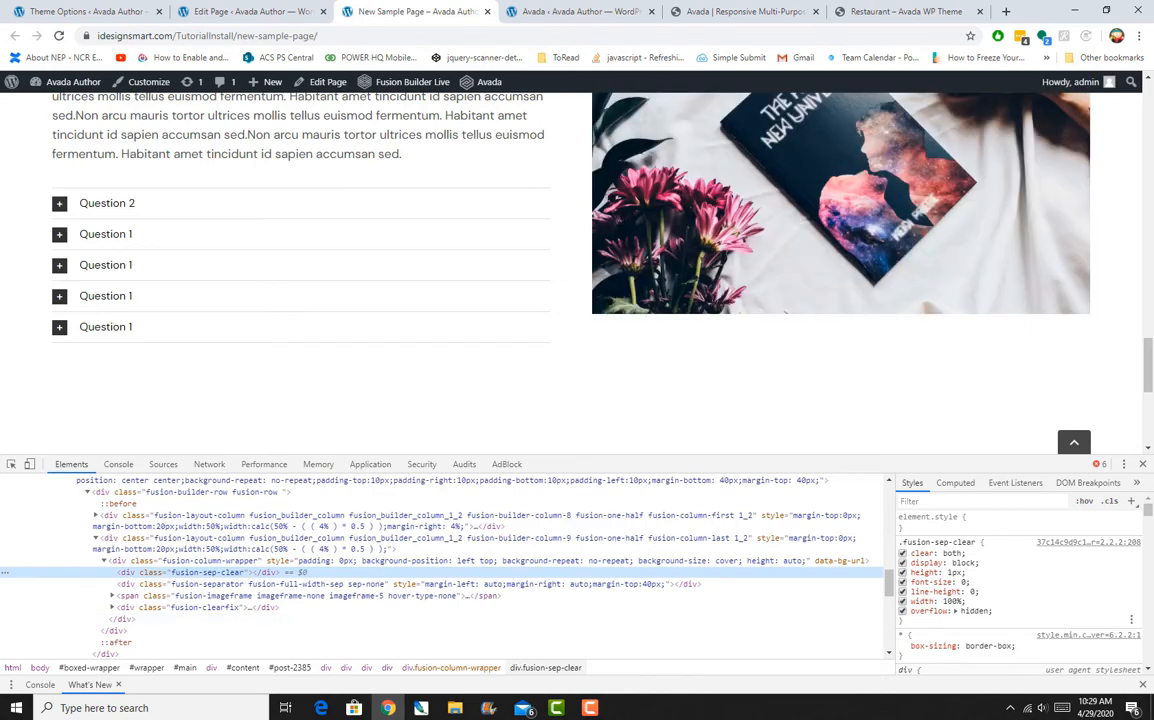
Try top margins of 70px and 80px on the fusion-separator div in the developer tools, comparing the image's alignment with the toggles
left_click(290, 584)
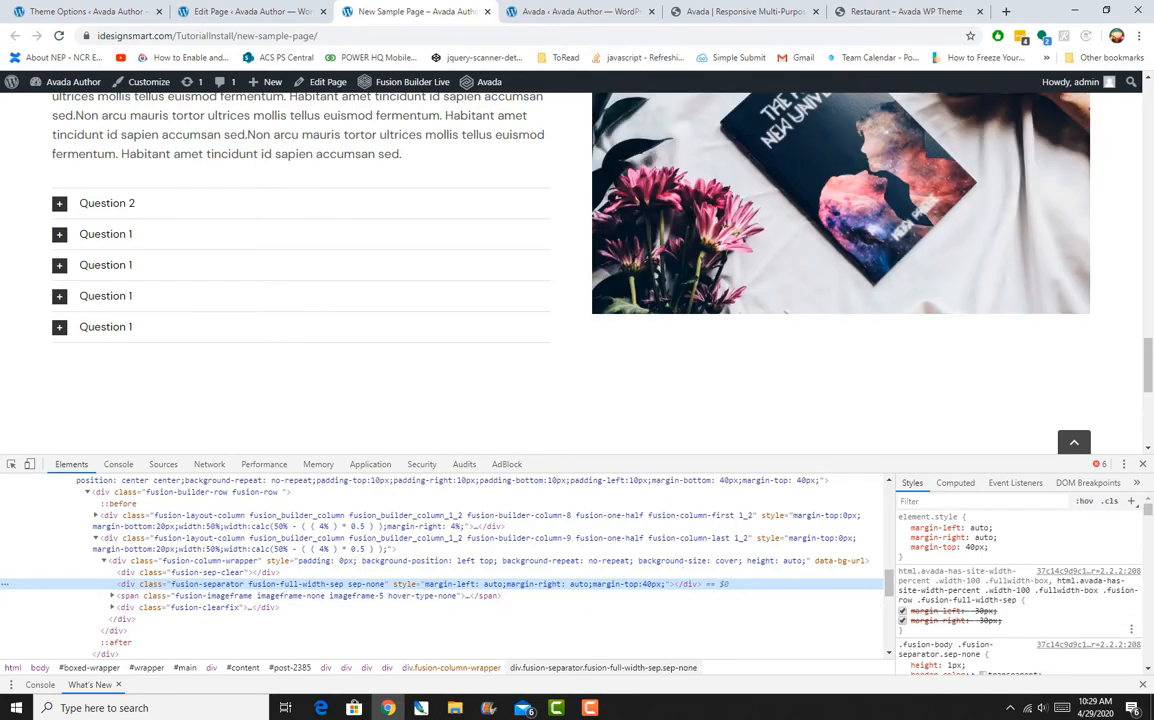
left_click(975, 547)
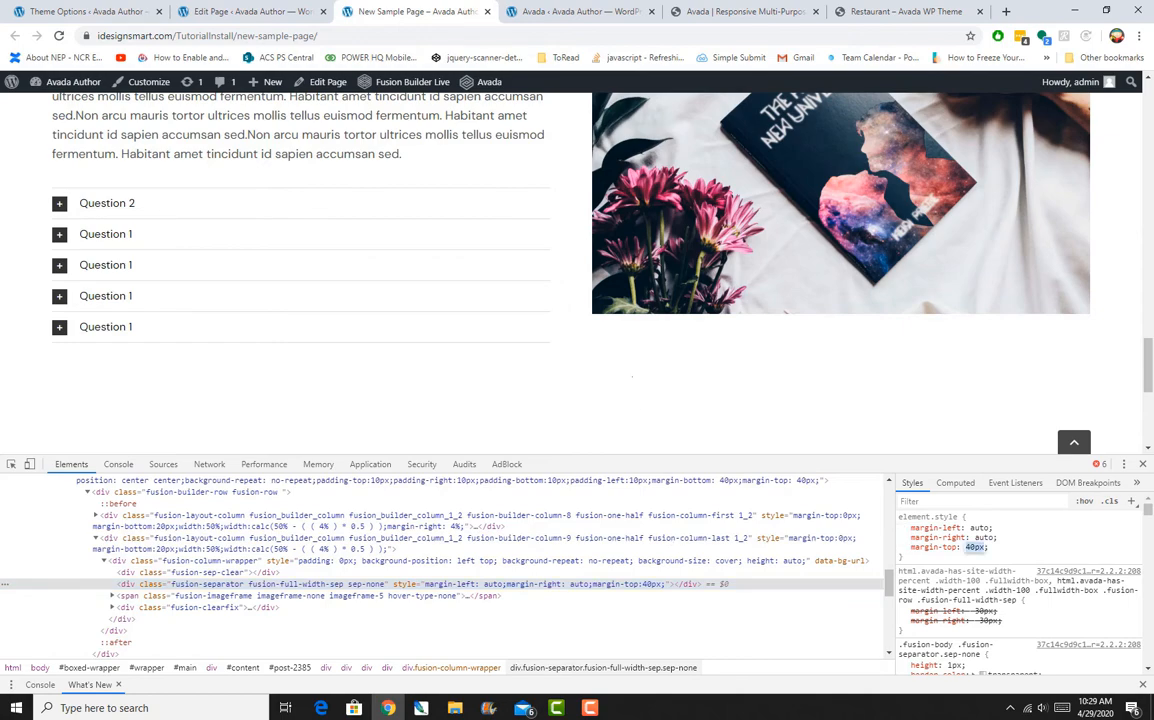
scroll(720, 300, "up", 1)
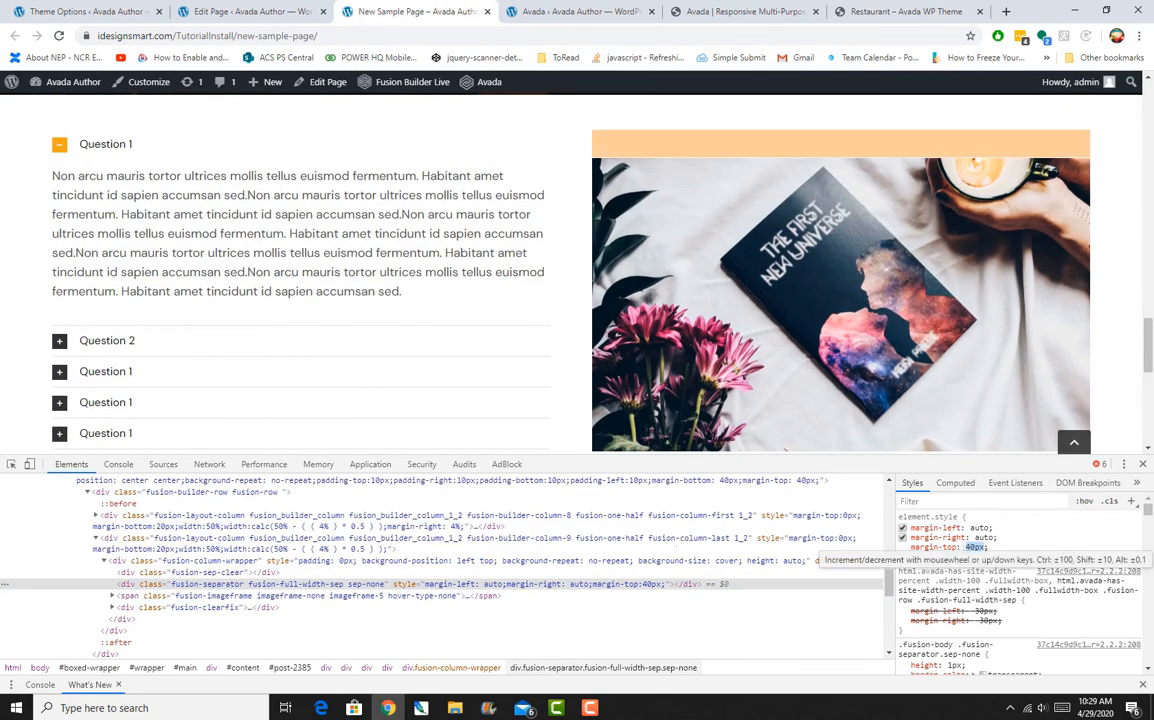
left_click(970, 547)
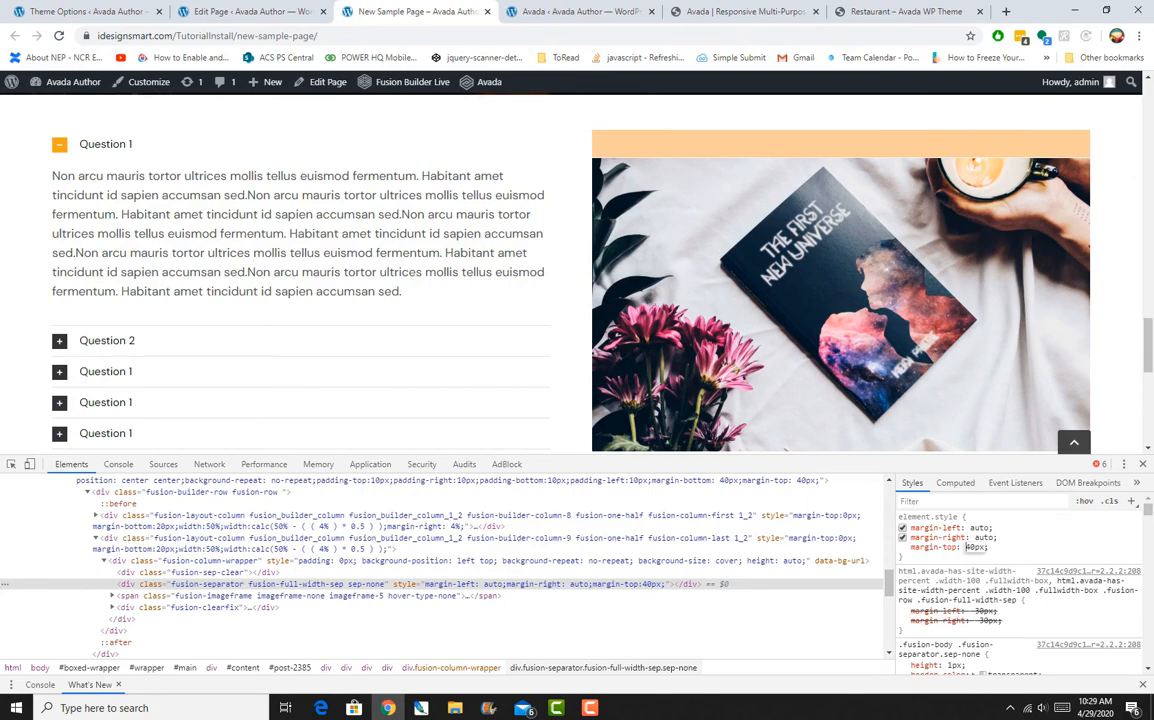
key("BackSpace")
type("7")
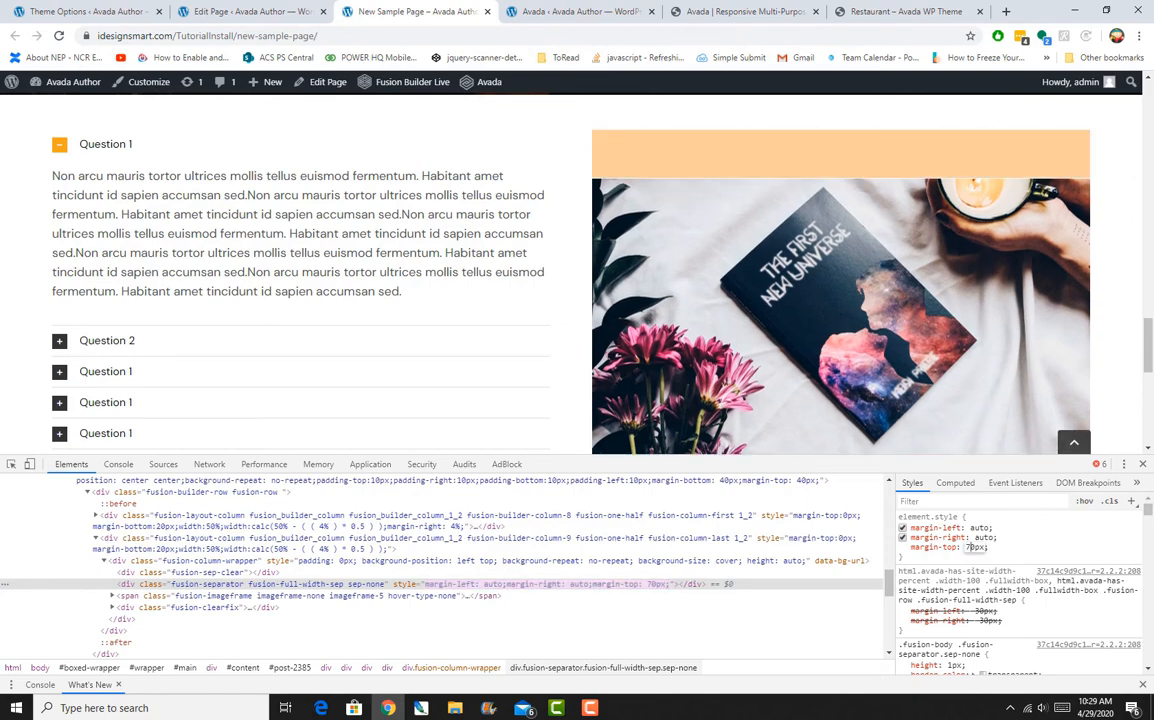
key("BackSpace")
type("8")
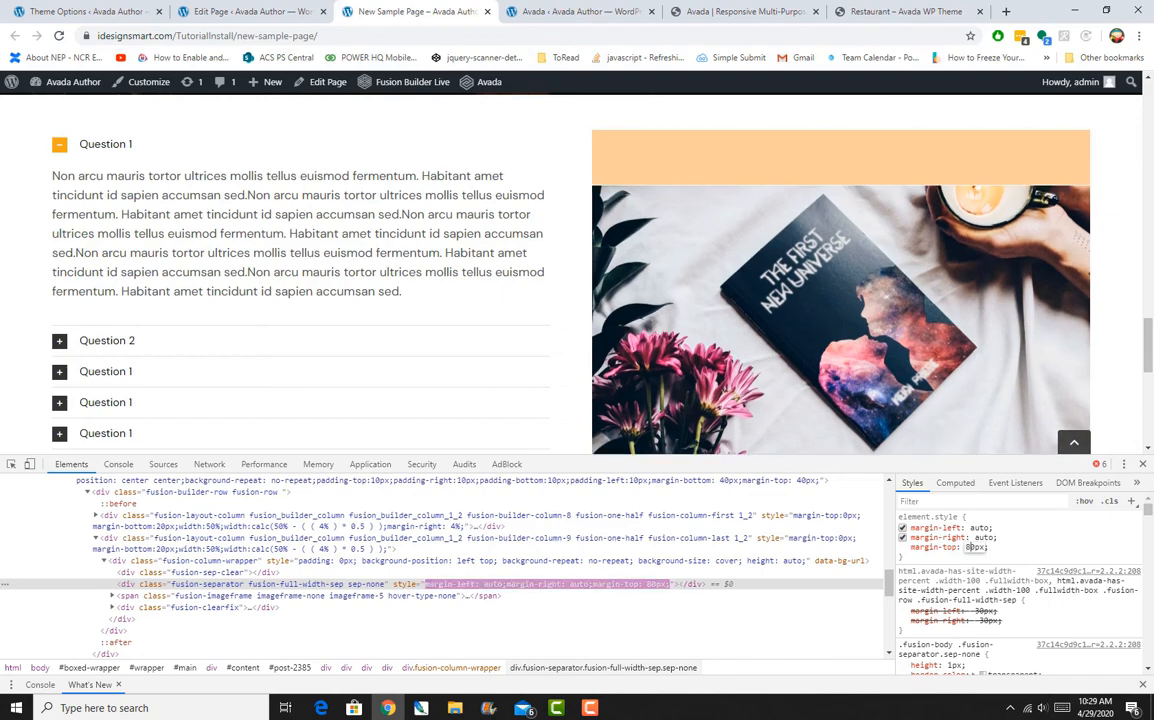
scroll(966, 371, "down", 2)
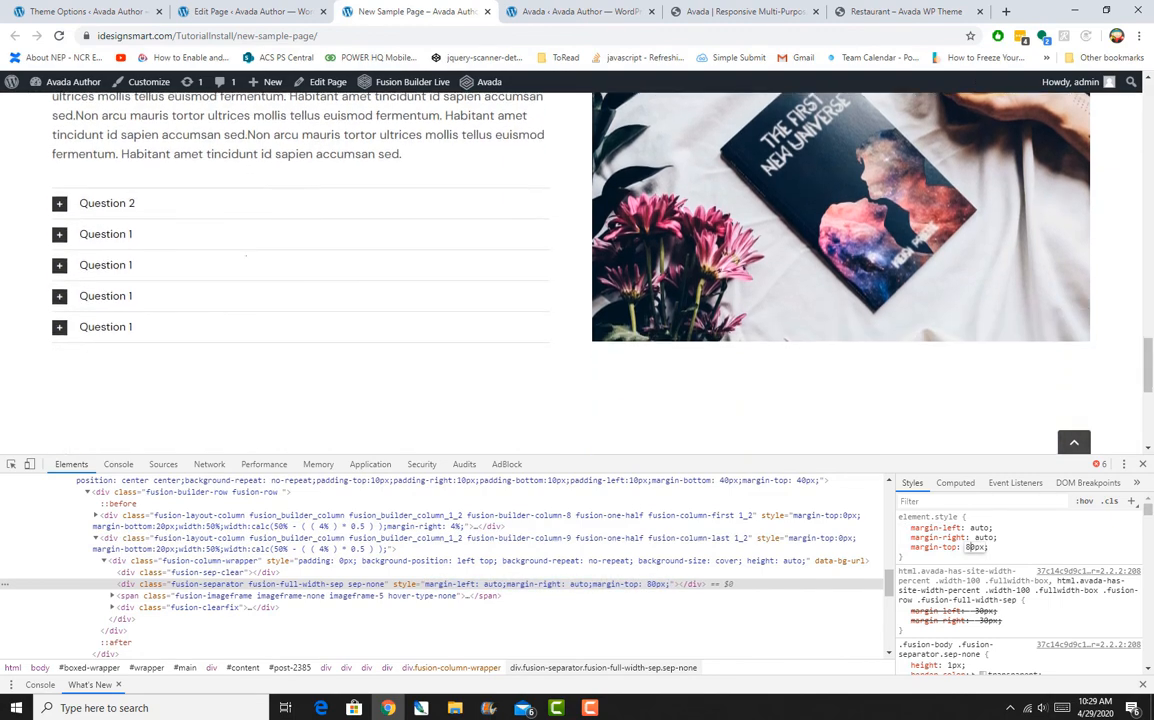
scroll(100, 265, "up", 5)
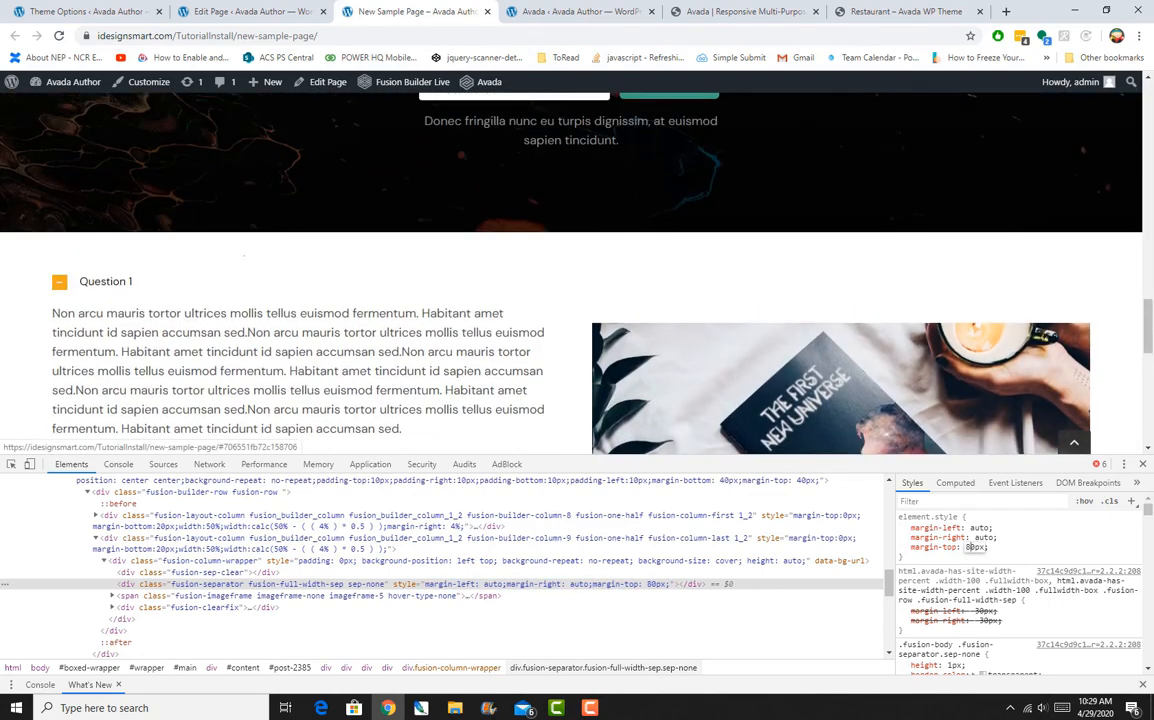
In the page editor, set the top margin of the separator above the image to 80px and save it
left_click(250, 12)
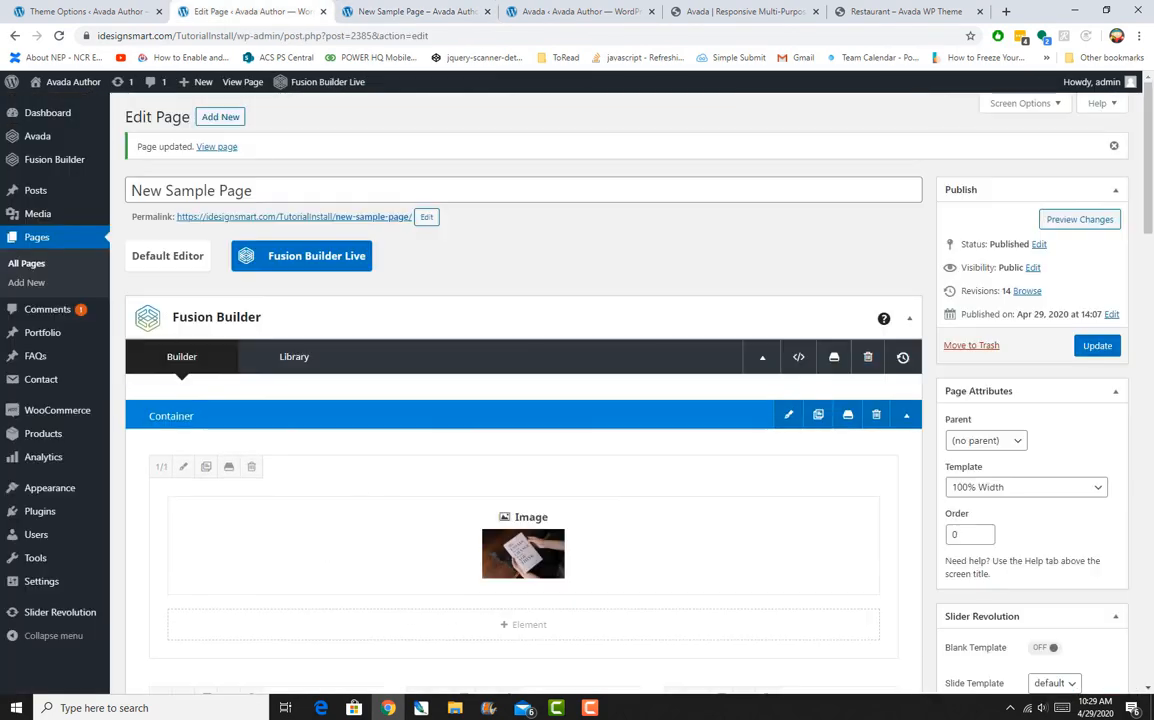
scroll(318, 442, "down", 6)
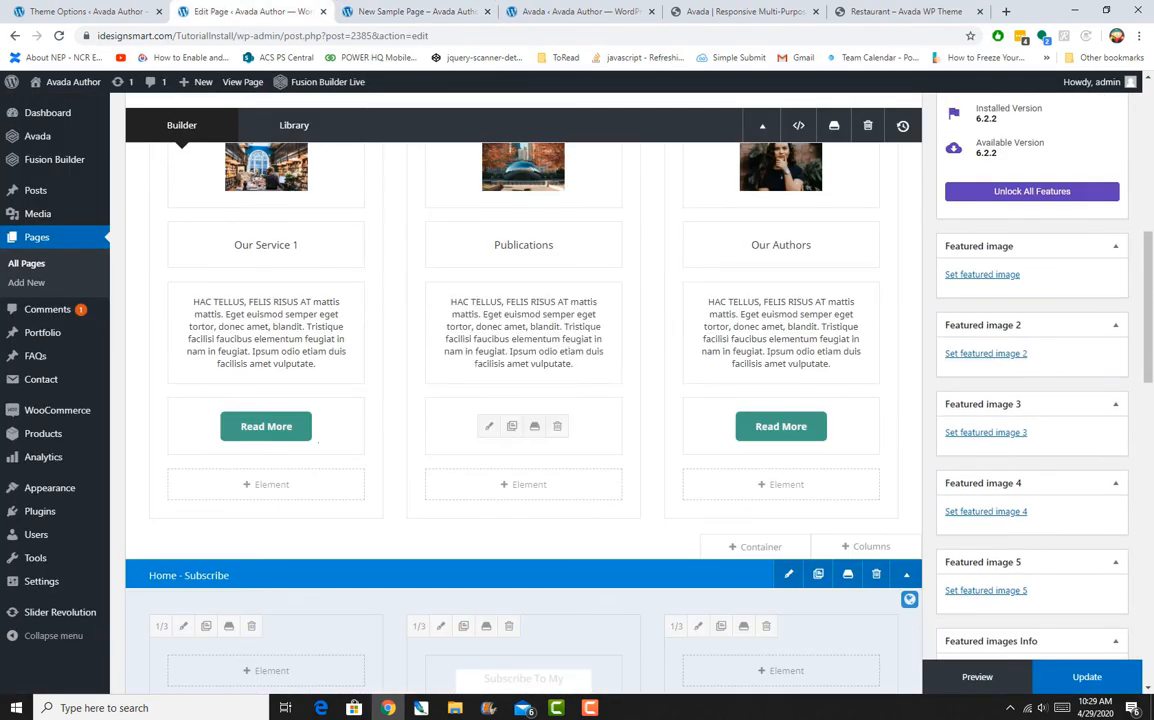
scroll(318, 442, "down", 3)
scroll(318, 441, "down", 6)
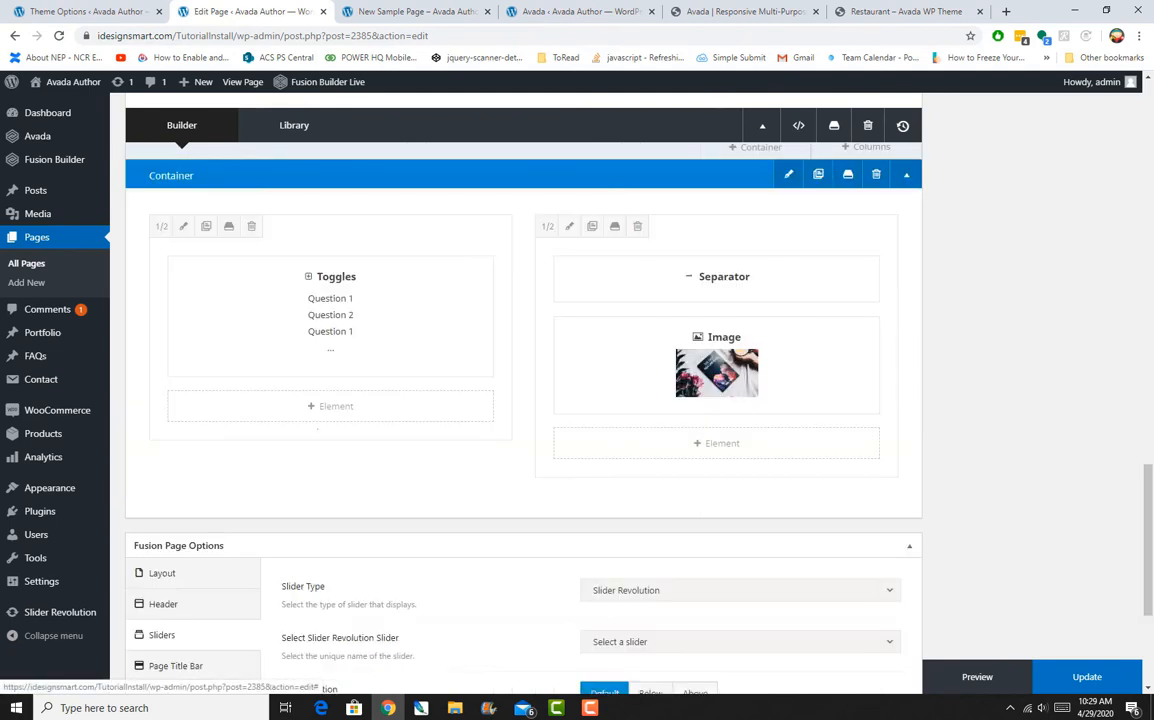
left_click(681, 203)
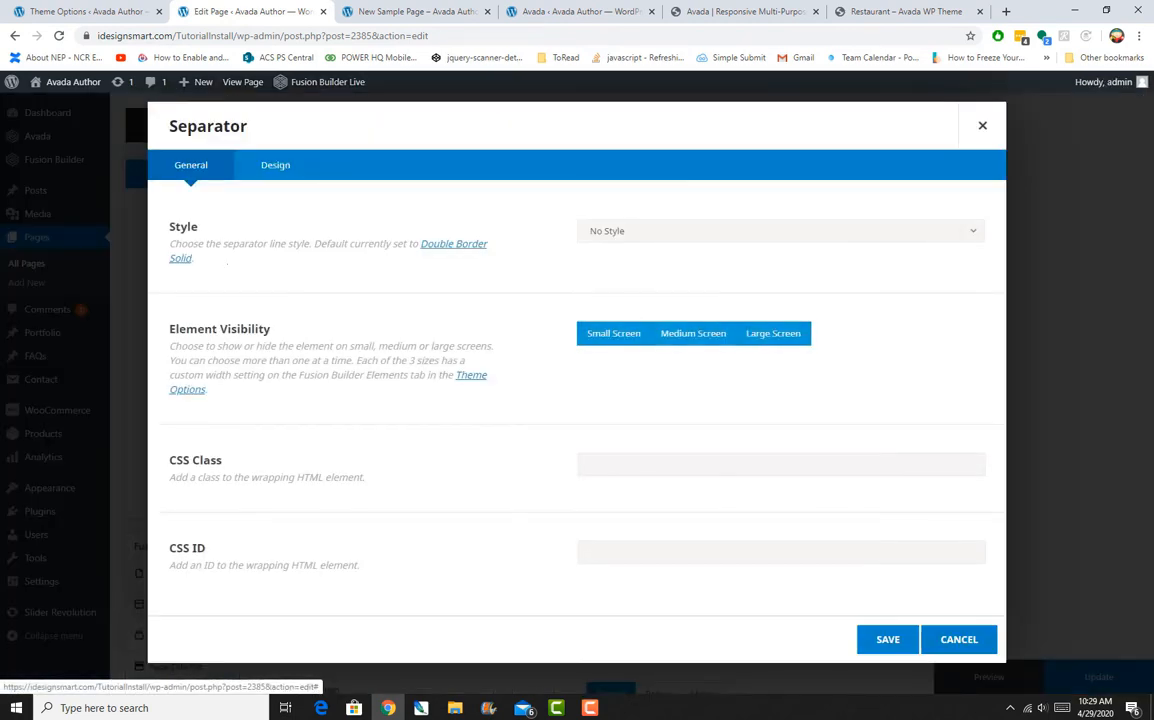
left_click(275, 166)
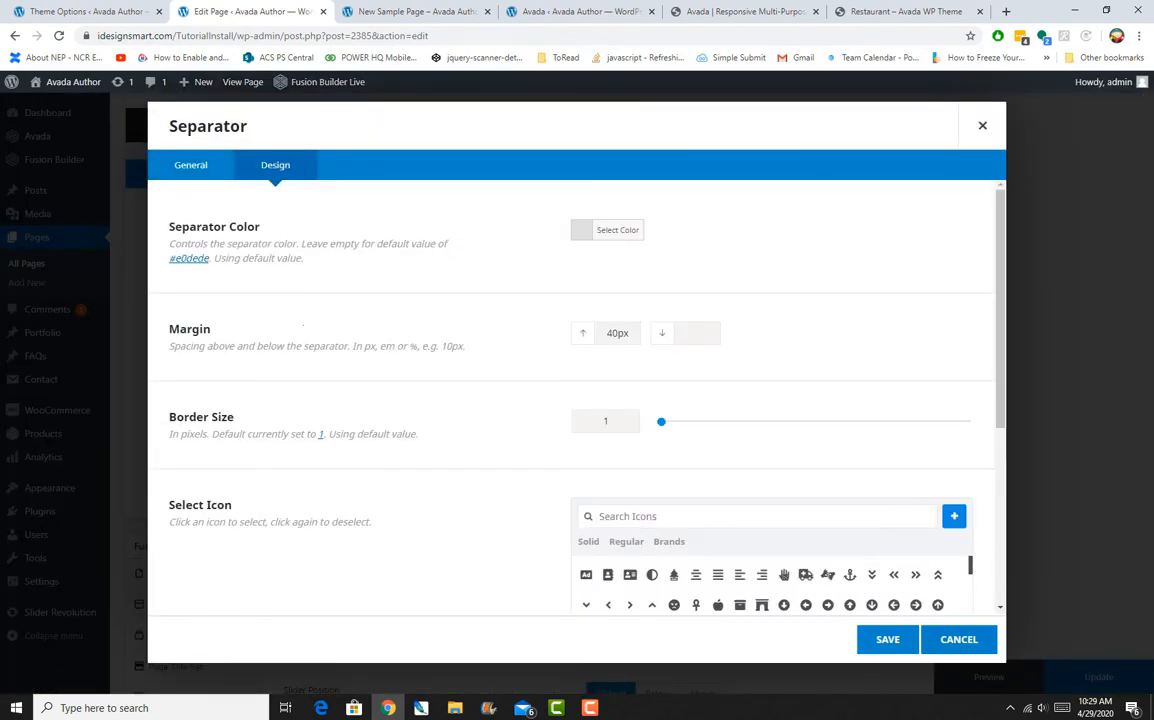
left_click(610, 333)
key("BackSpace")
type("8")
left_click(887, 639)
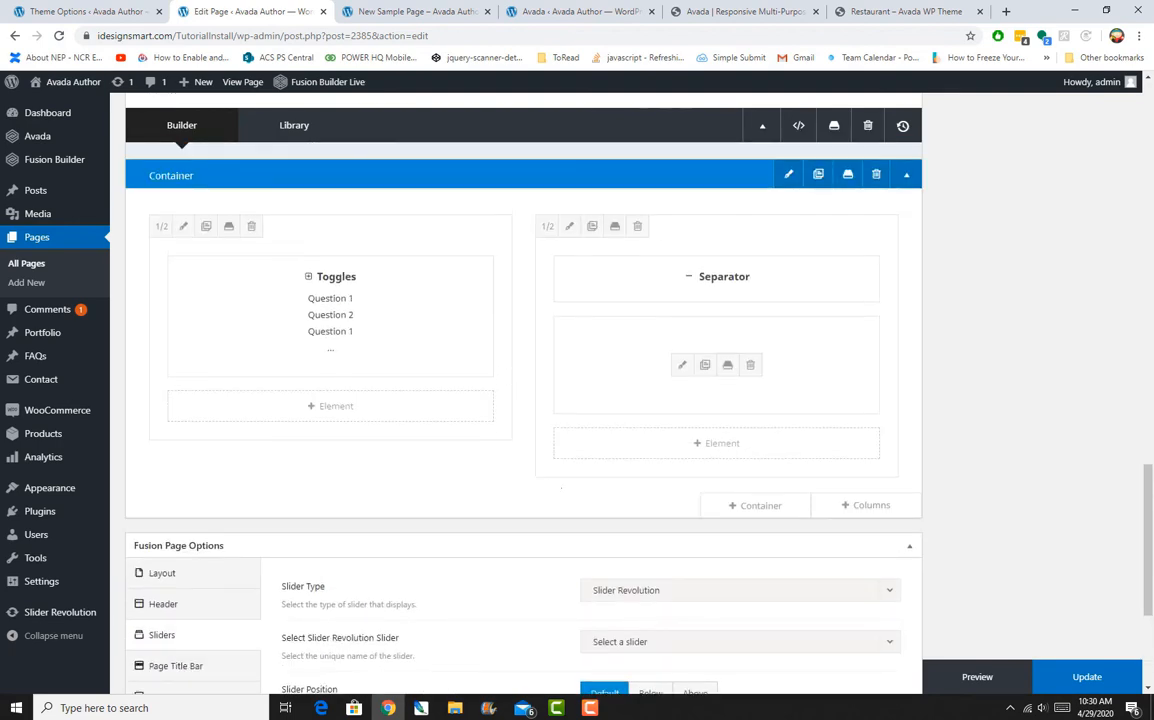
Insert the Blog Post Content library container below the toggles and image container, and update the page
left_click(752, 505)
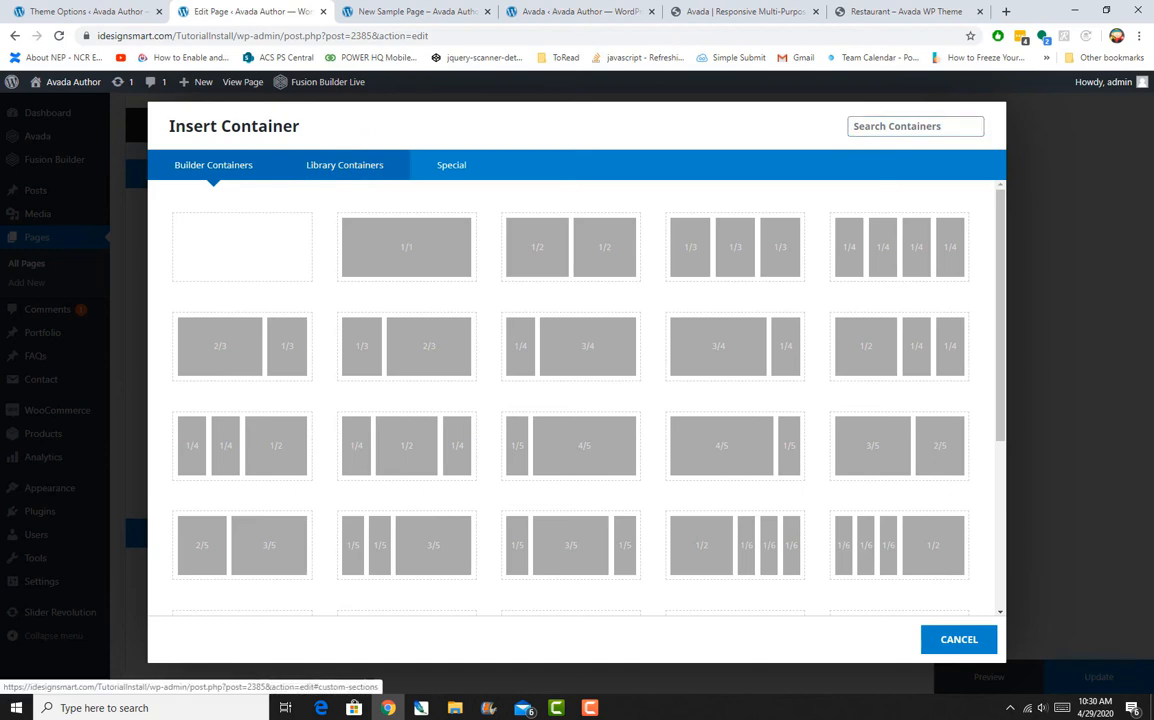
left_click(344, 165)
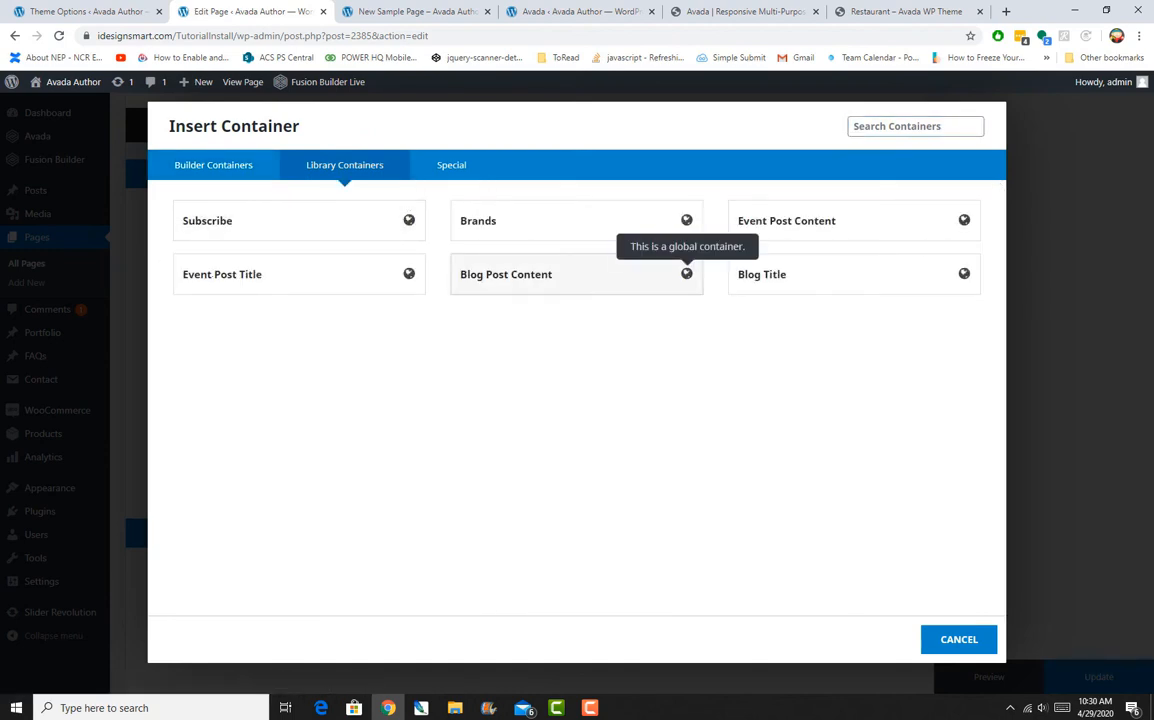
left_click(510, 275)
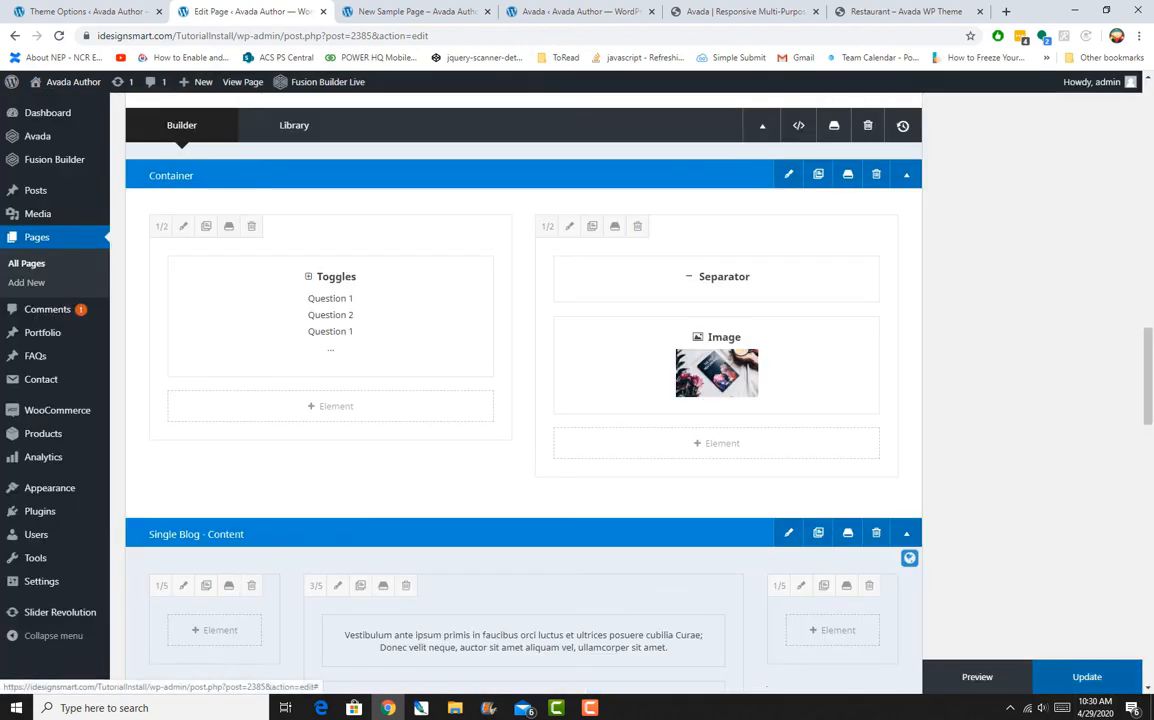
scroll(766, 686, "down", 3)
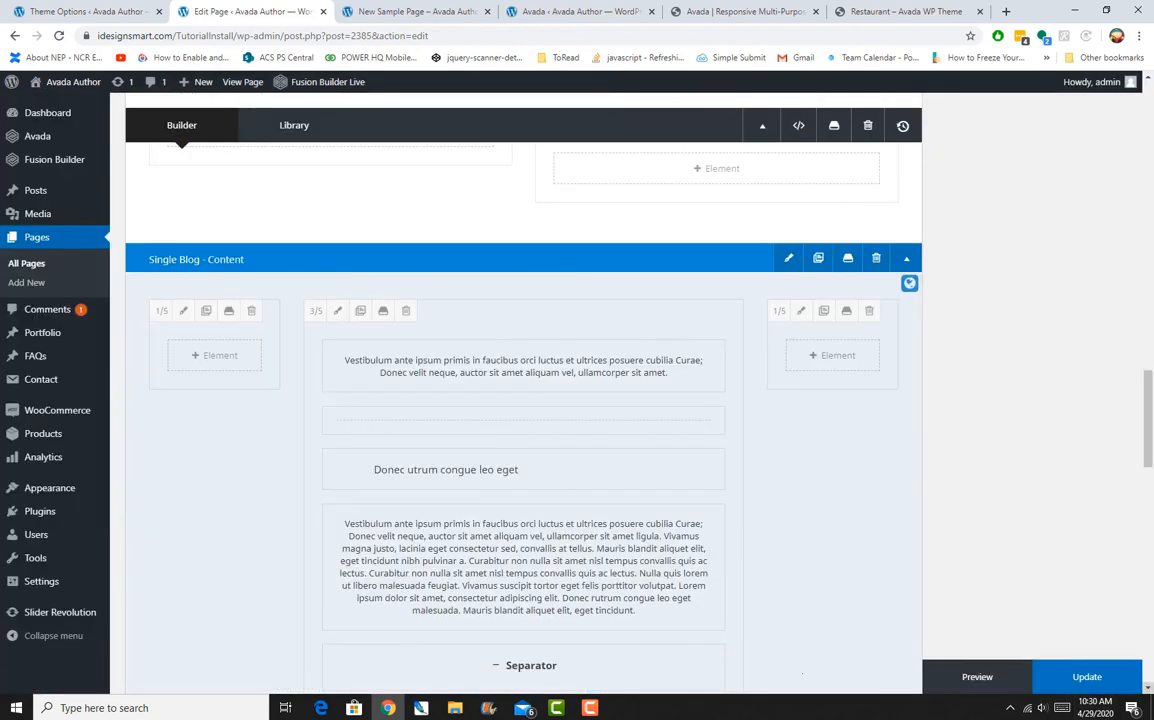
left_click(1087, 677)
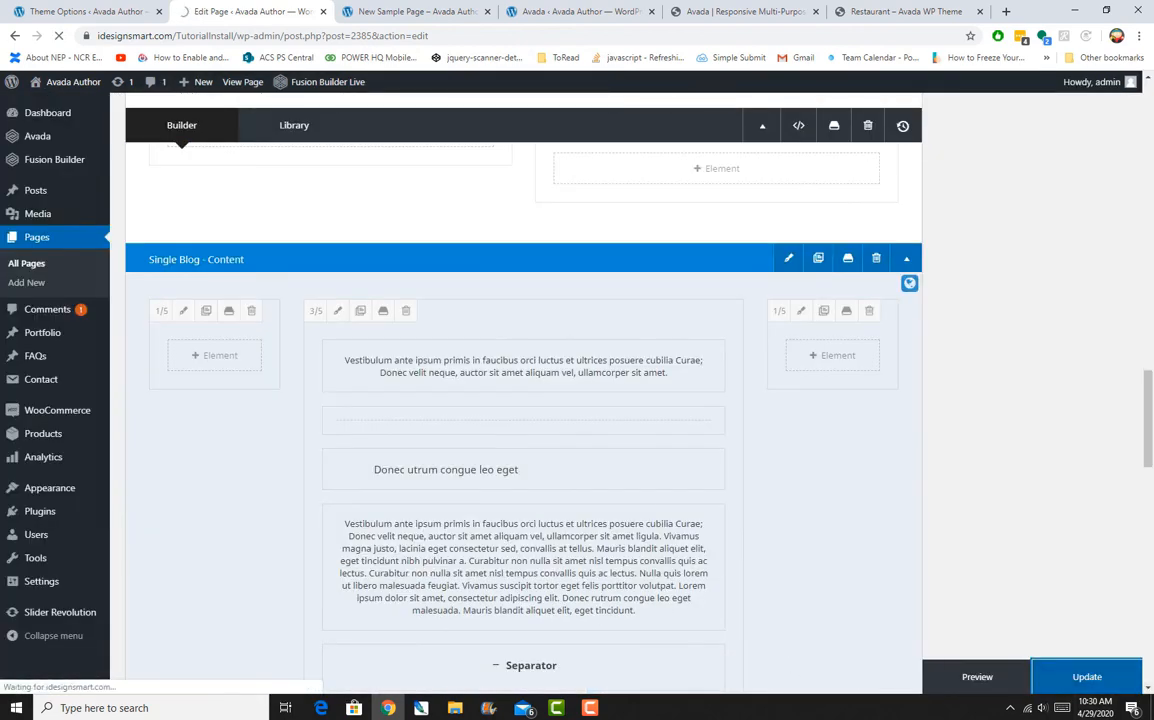
Return to the New Sample Page, close the developer tools and look over the page from header to footer
left_click(416, 12)
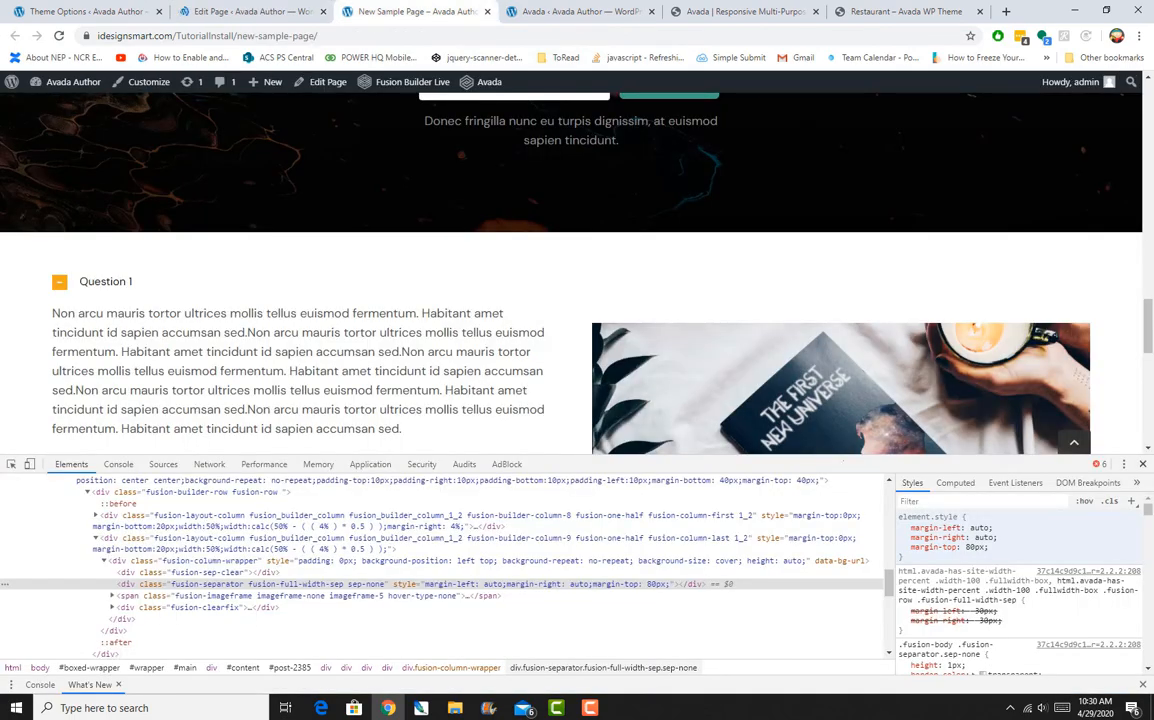
left_click(1143, 464)
scroll(571, 390, "up", 6)
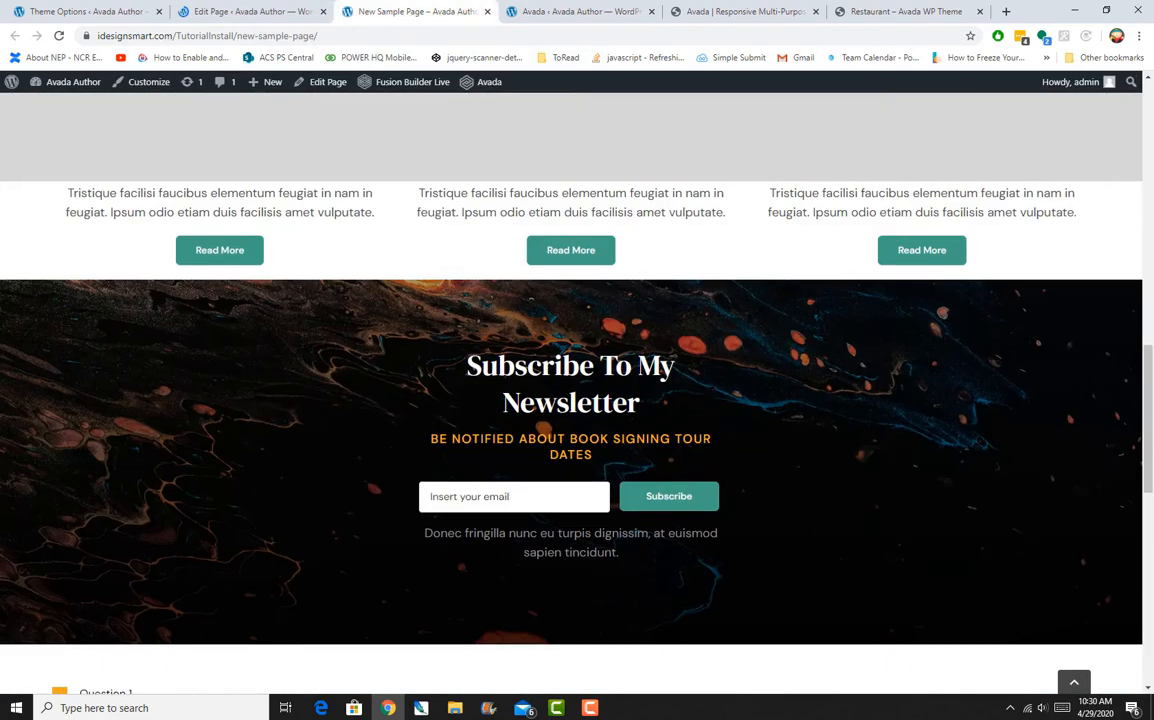
scroll(571, 390, "up", 12)
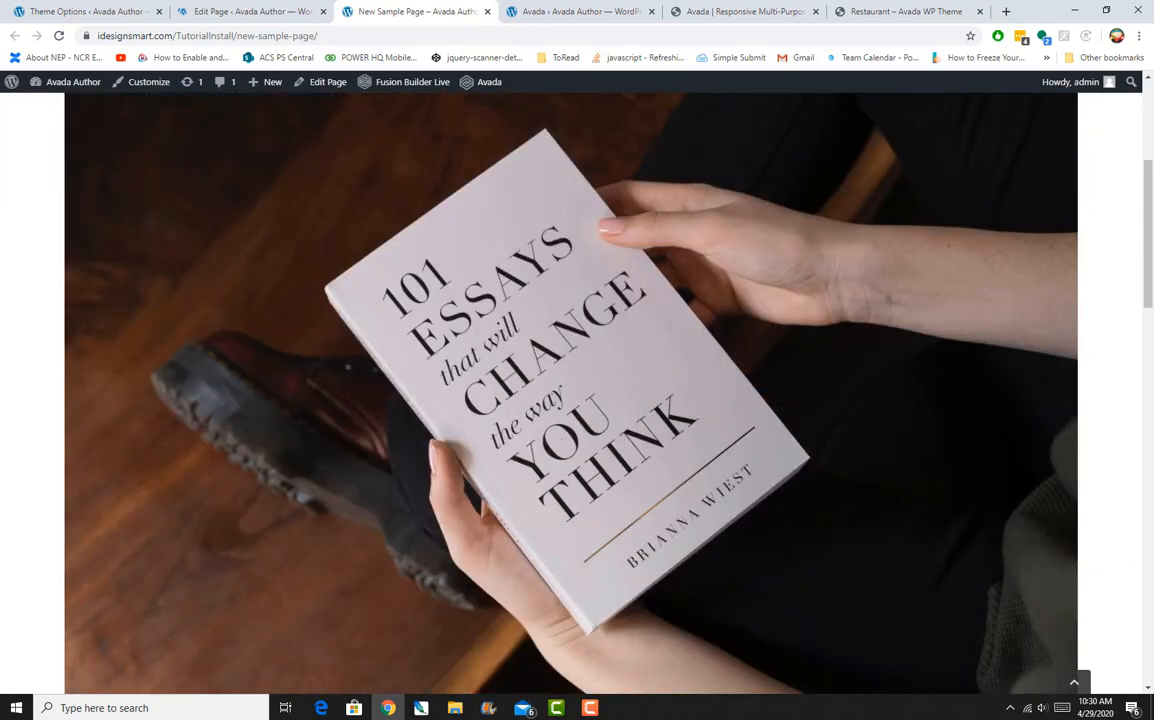
scroll(571, 390, "down", 15)
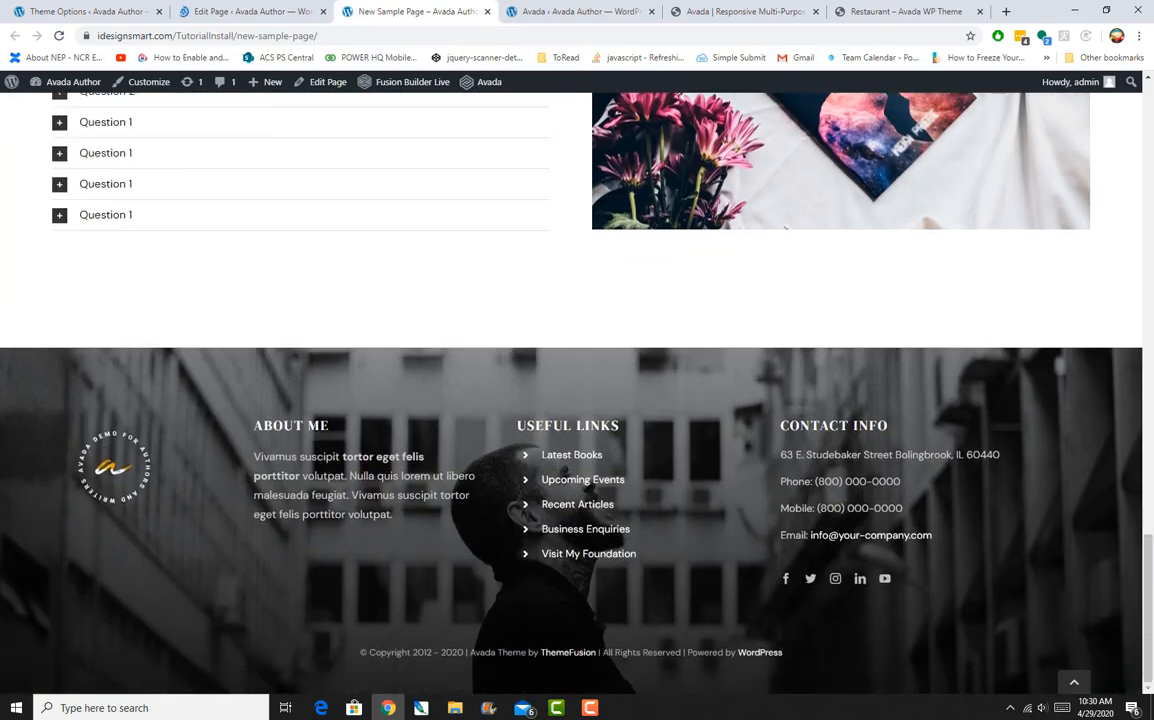
scroll(571, 390, "up", 15)
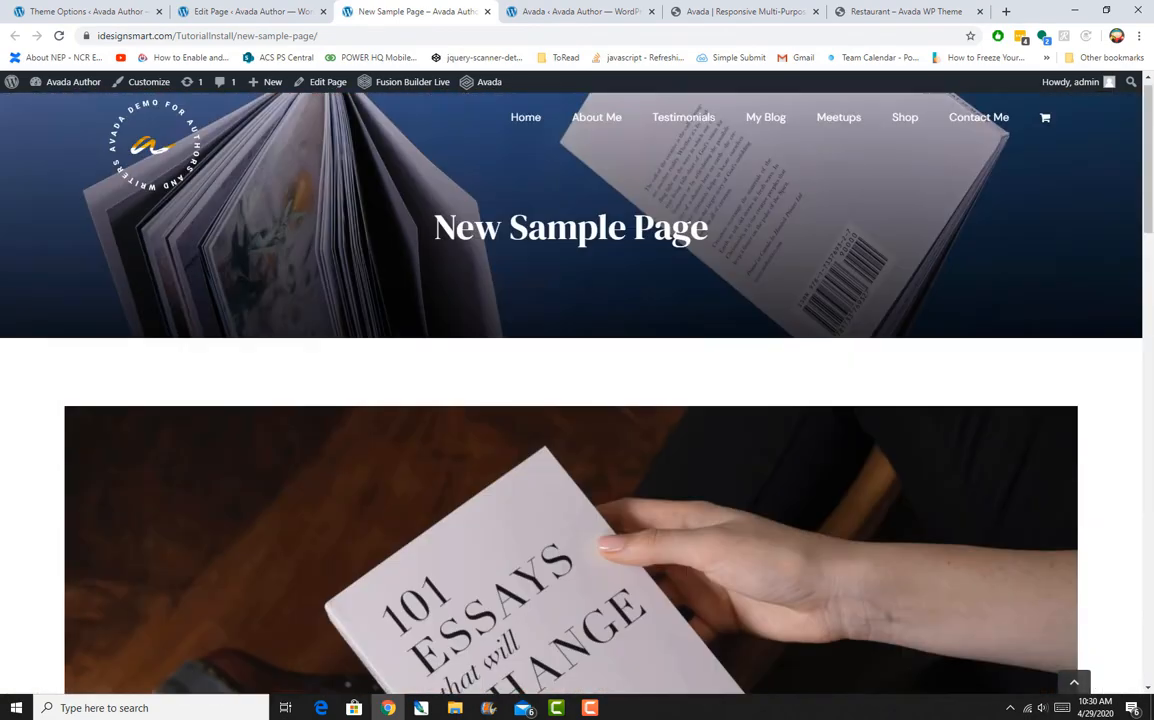
scroll(571, 390, "down", 8)
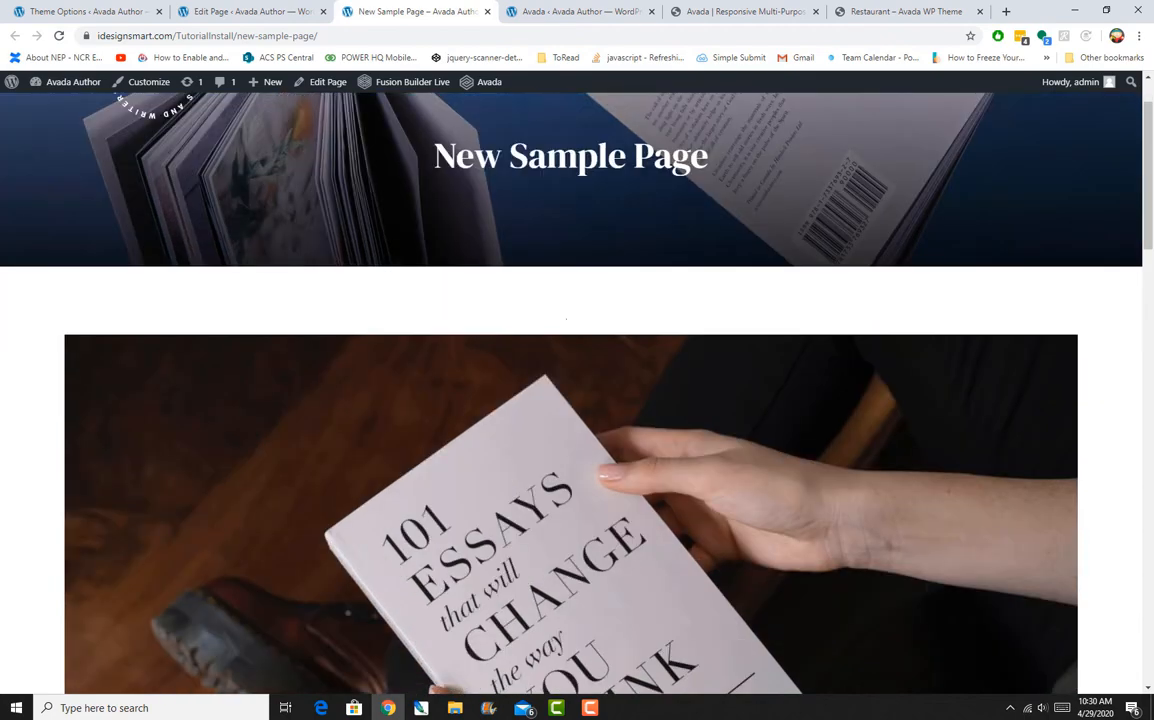
scroll(571, 390, "up", 5)
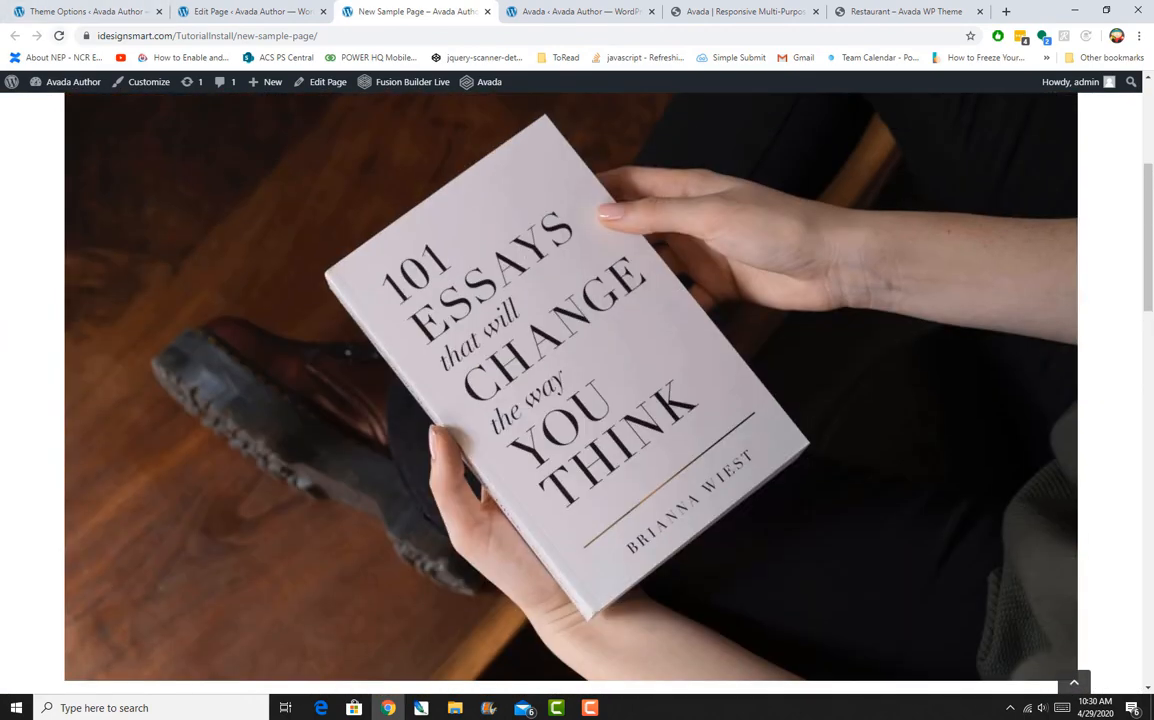
Reload the New Sample Page and check the image's alignment with the toggles and the added blog content section
left_click(59, 35)
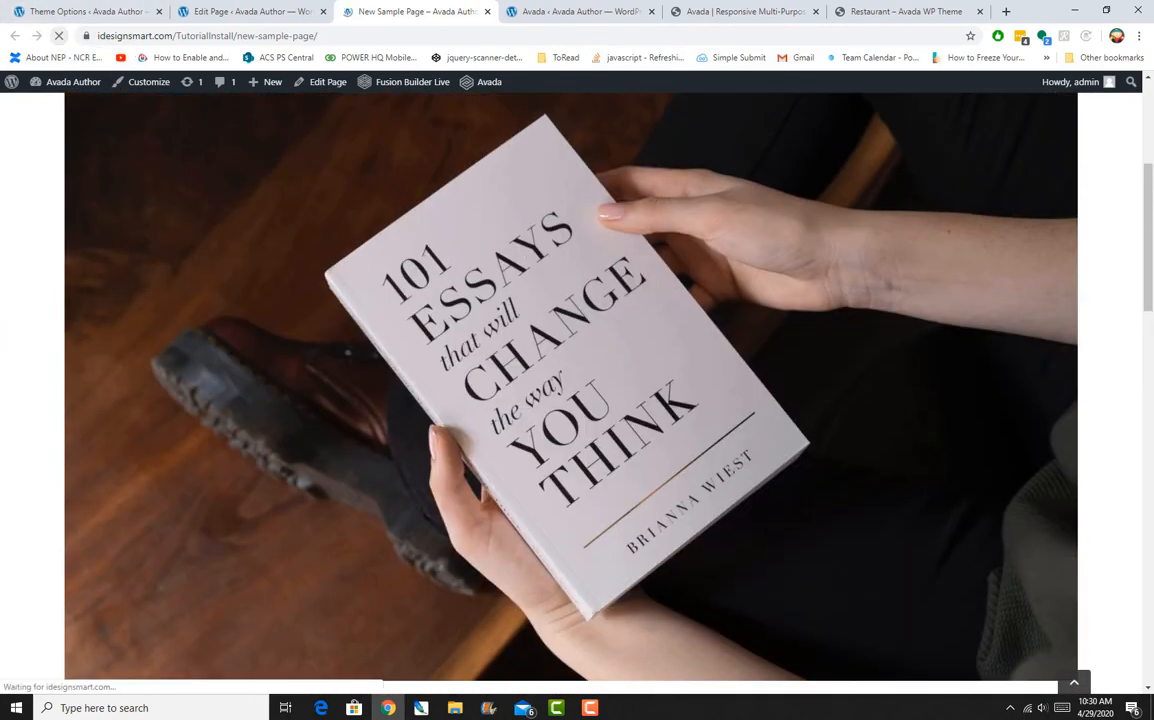
scroll(571, 390, "down", 9)
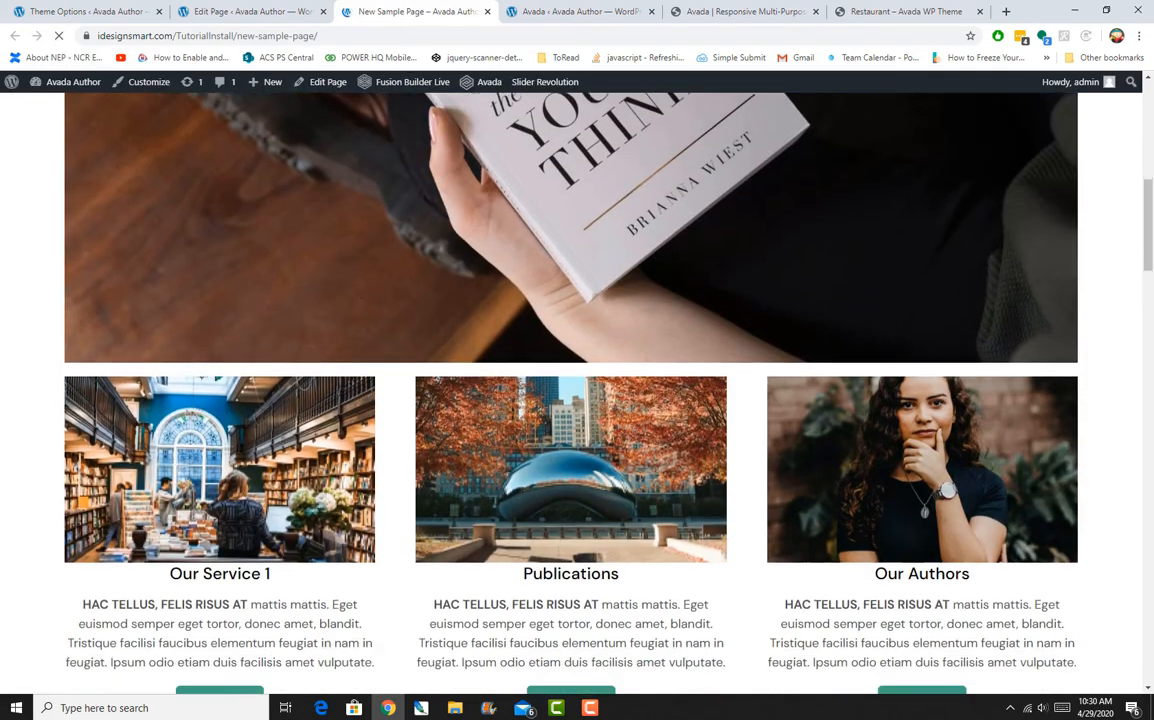
scroll(571, 390, "down", 8)
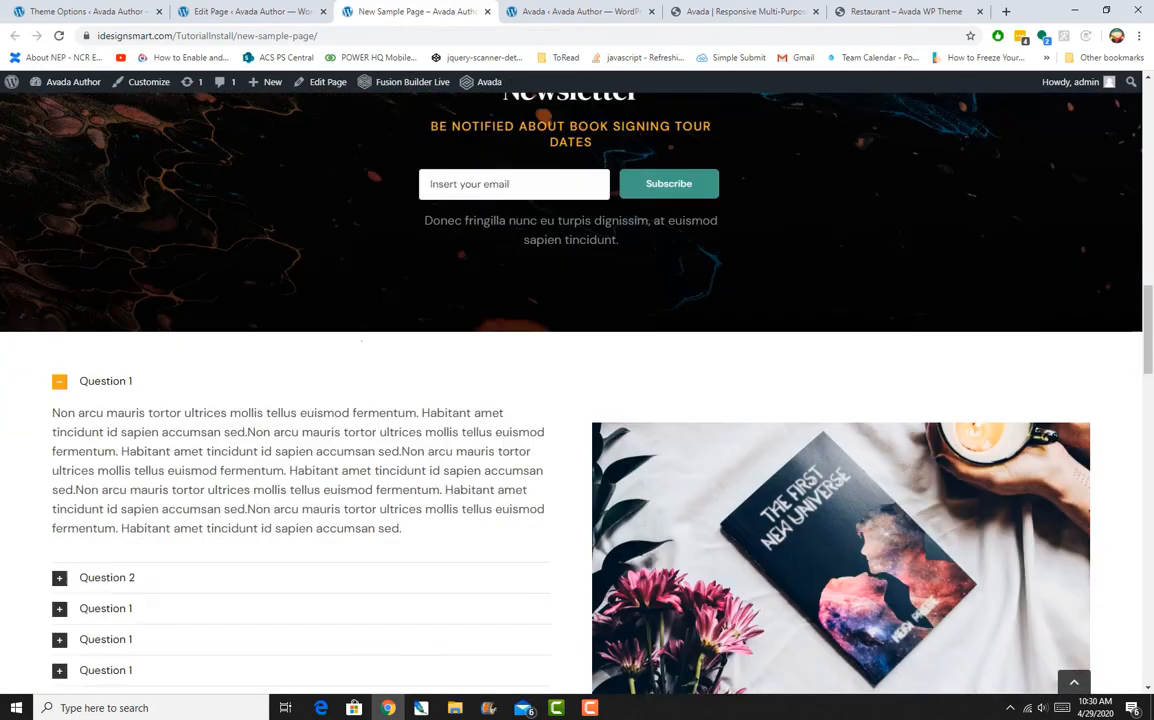
scroll(613, 567, "down", 9)
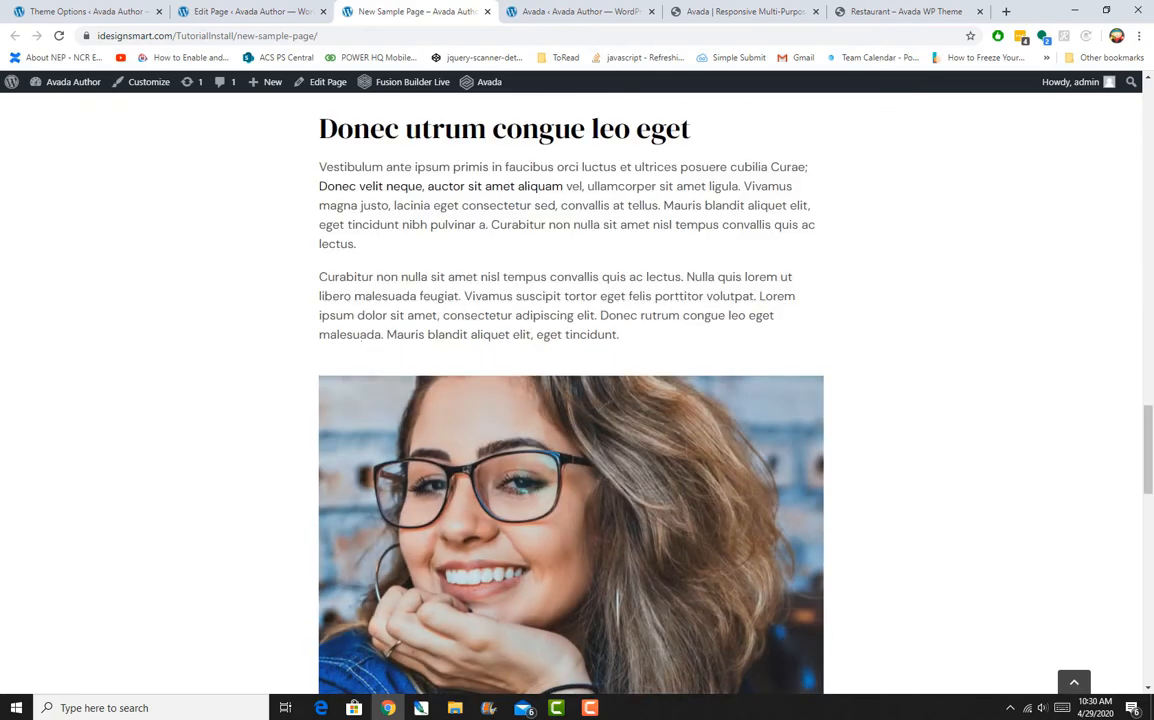
scroll(571, 390, "down", 5)
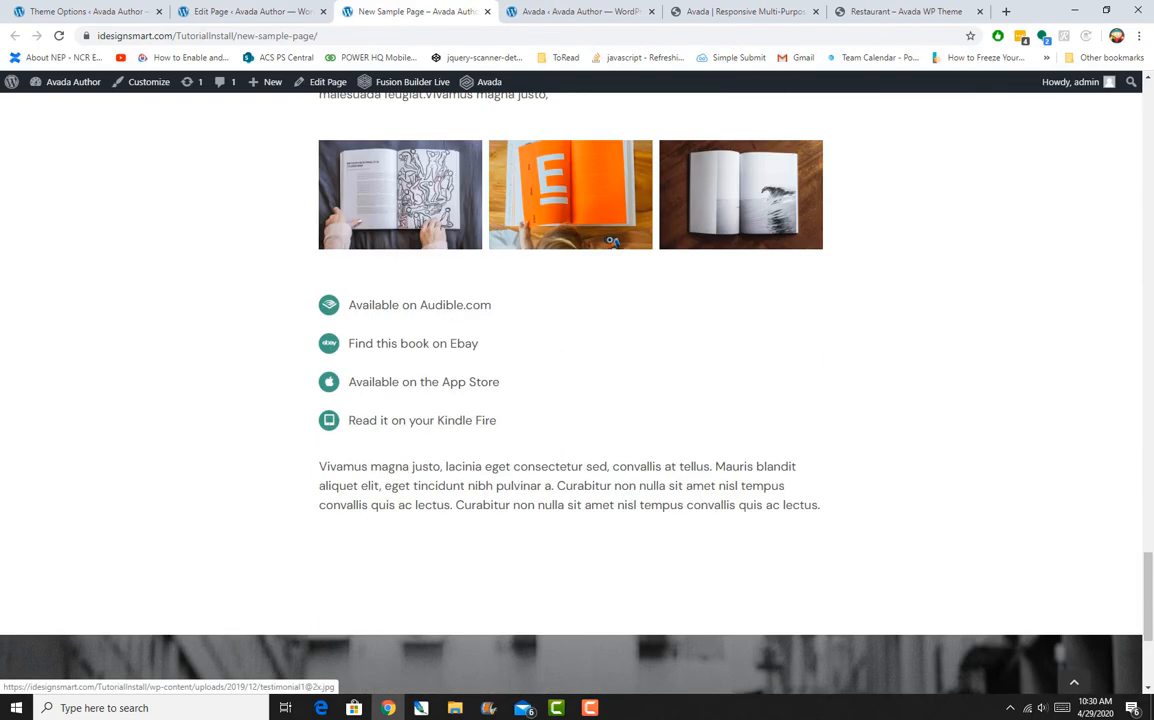
scroll(571, 390, "up", 1)
scroll(613, 187, "up", 15)
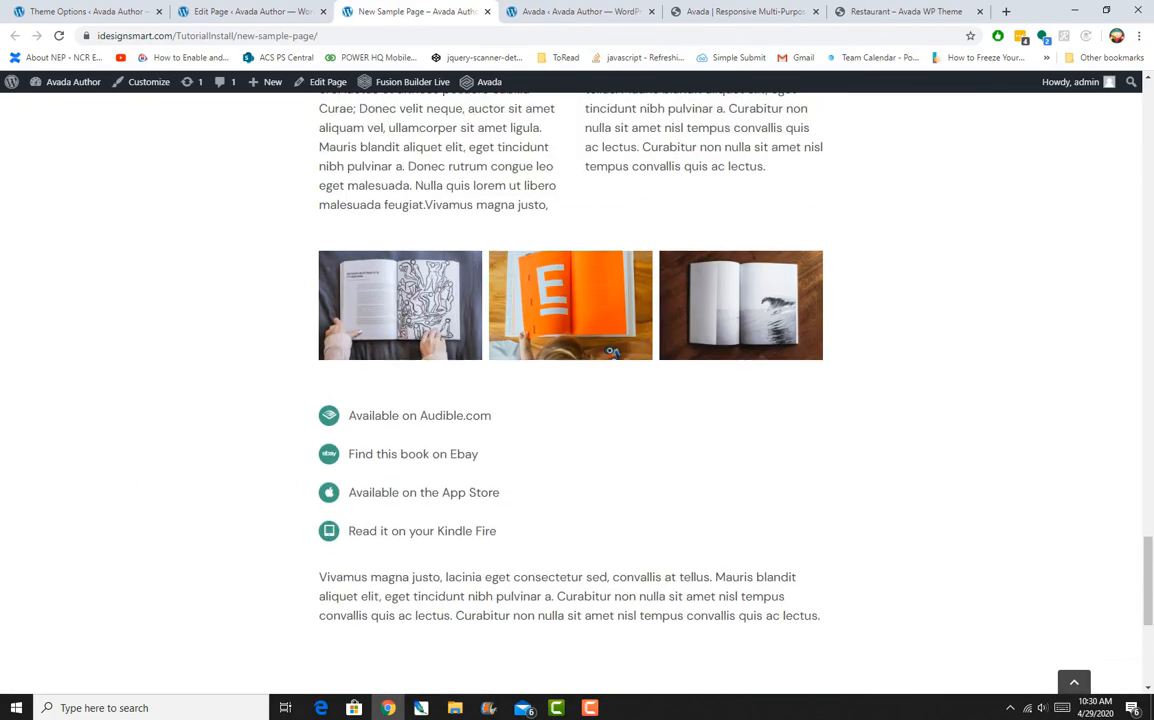
scroll(520, 390, "up", 4)
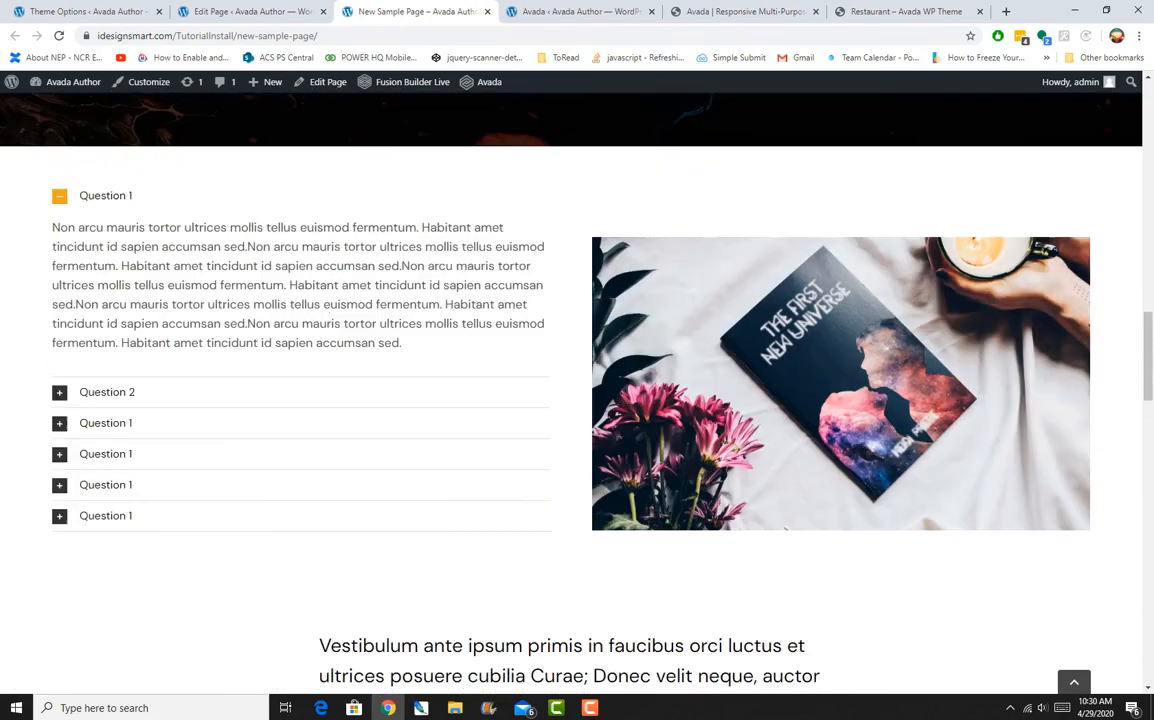
scroll(520, 390, "up", 3)
scroll(571, 390, "up", 5)
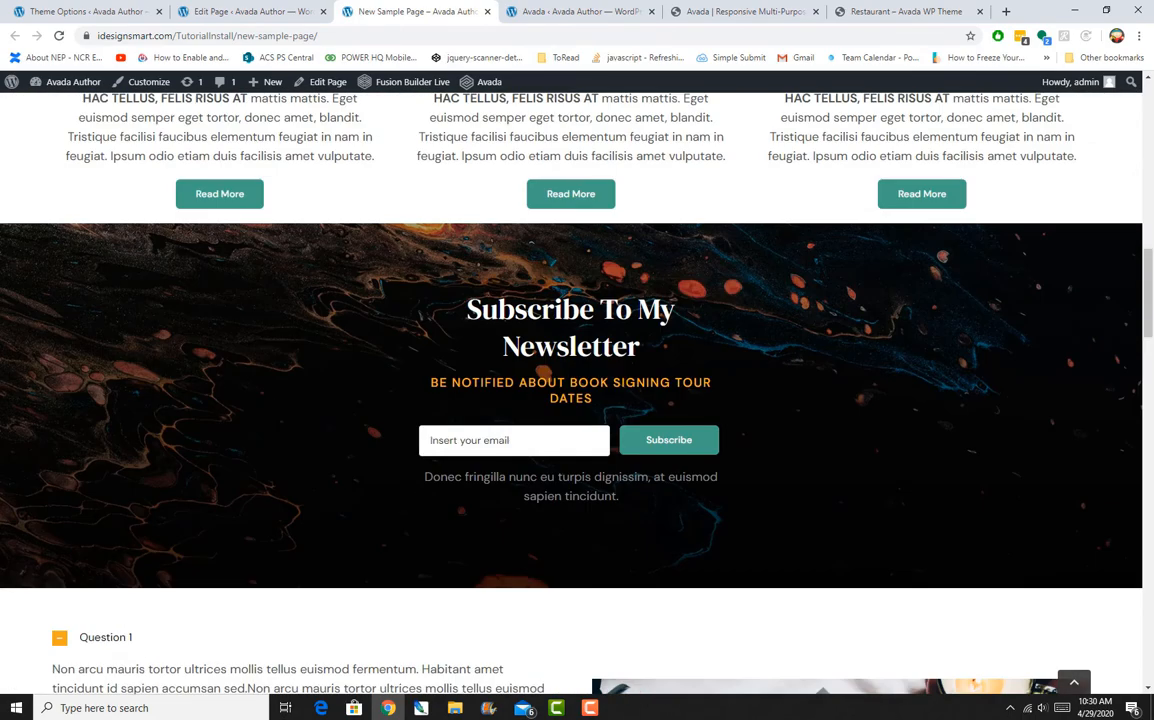
scroll(571, 390, "up", 8)
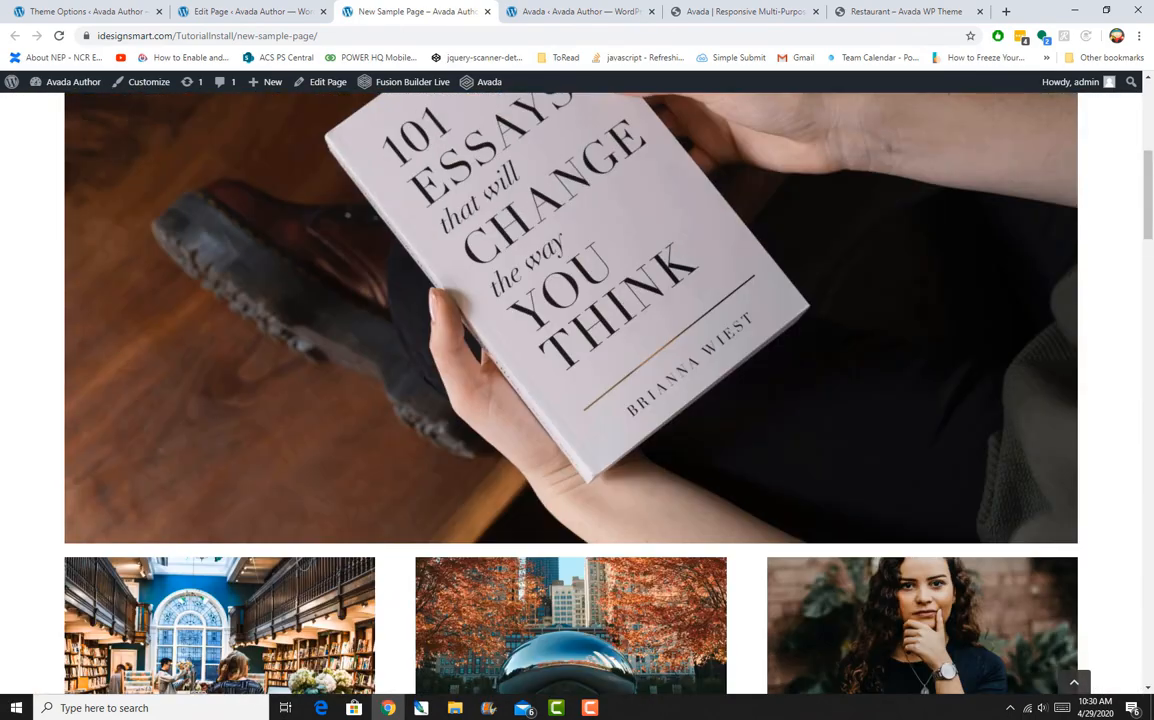
Return to the page editor and show the Layout section of the Fusion Page Options below the builder
scroll(580, 302, "down", 3)
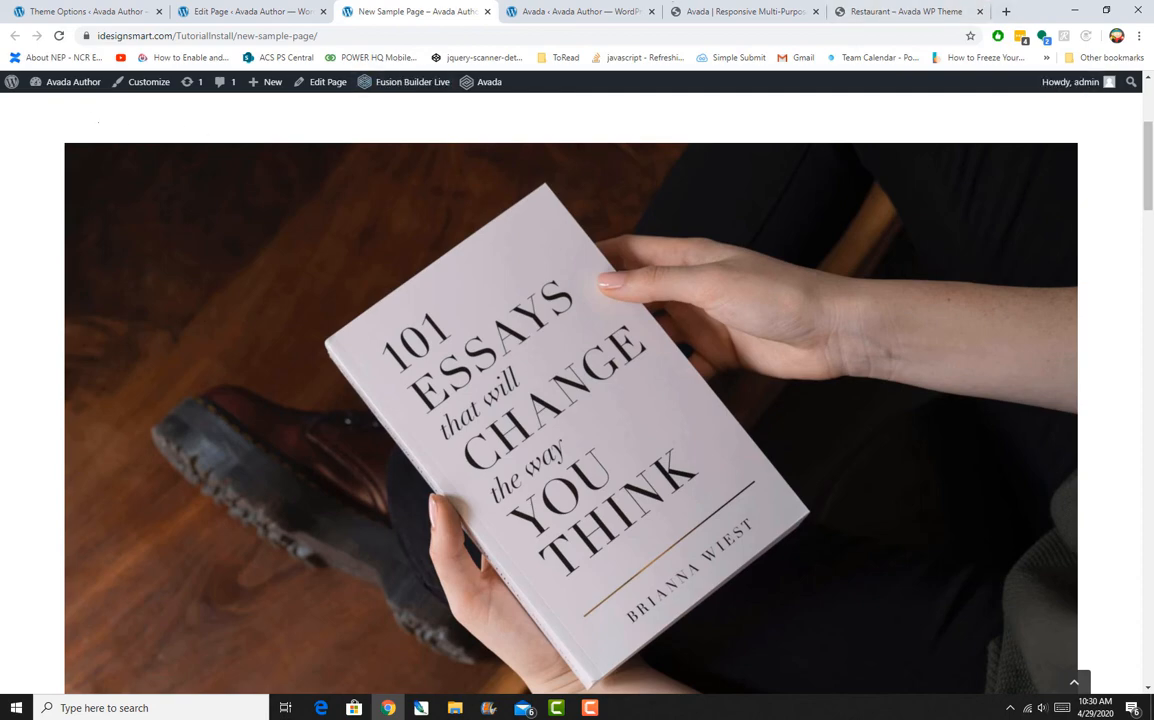
left_click(250, 12)
scroll(535, 490, "up", 20)
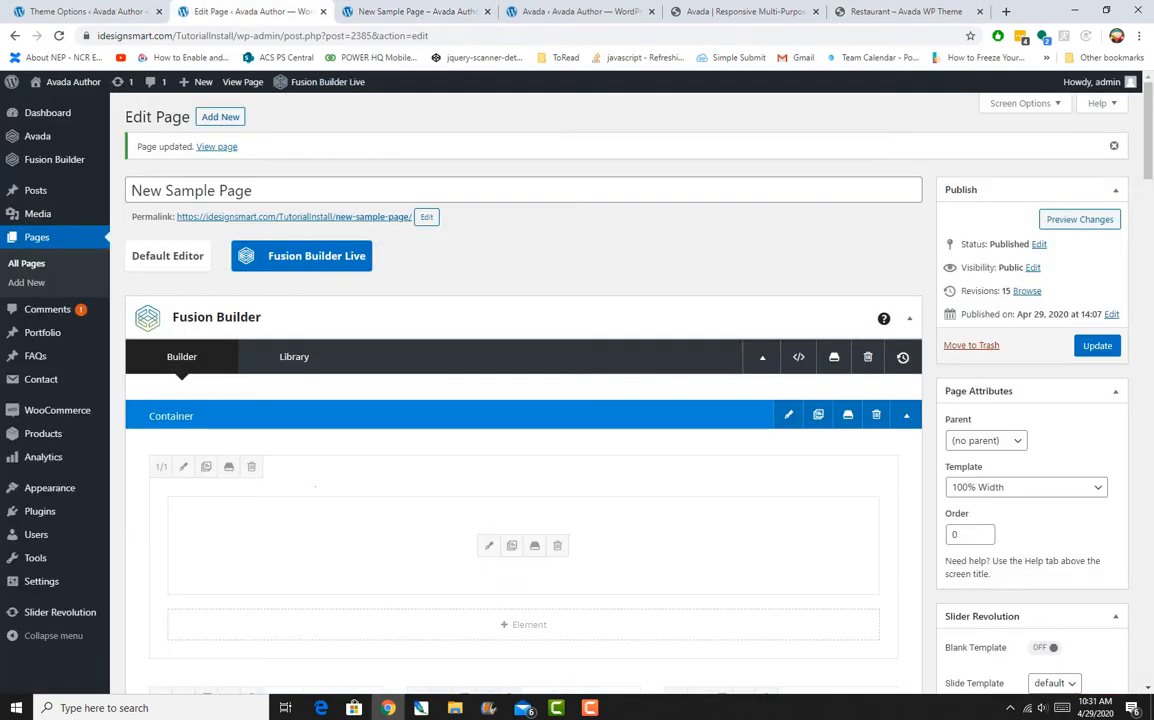
scroll(535, 480, "down", 5)
scroll(523, 400, "down", 15)
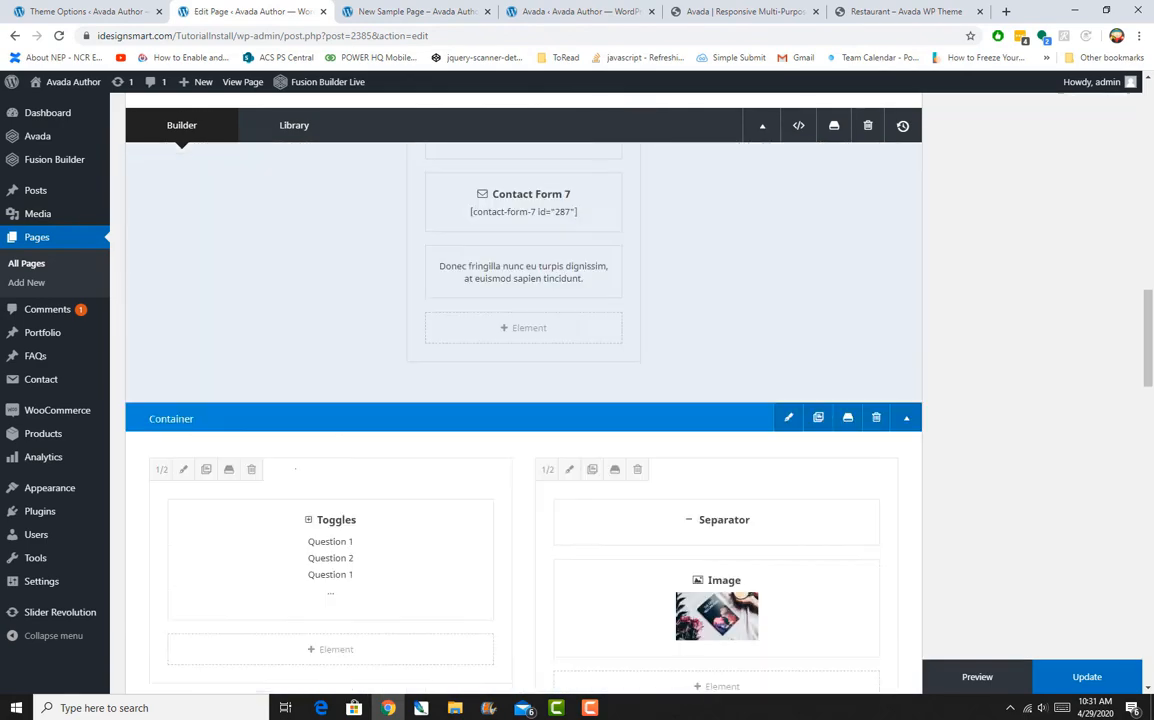
scroll(523, 400, "down", 15)
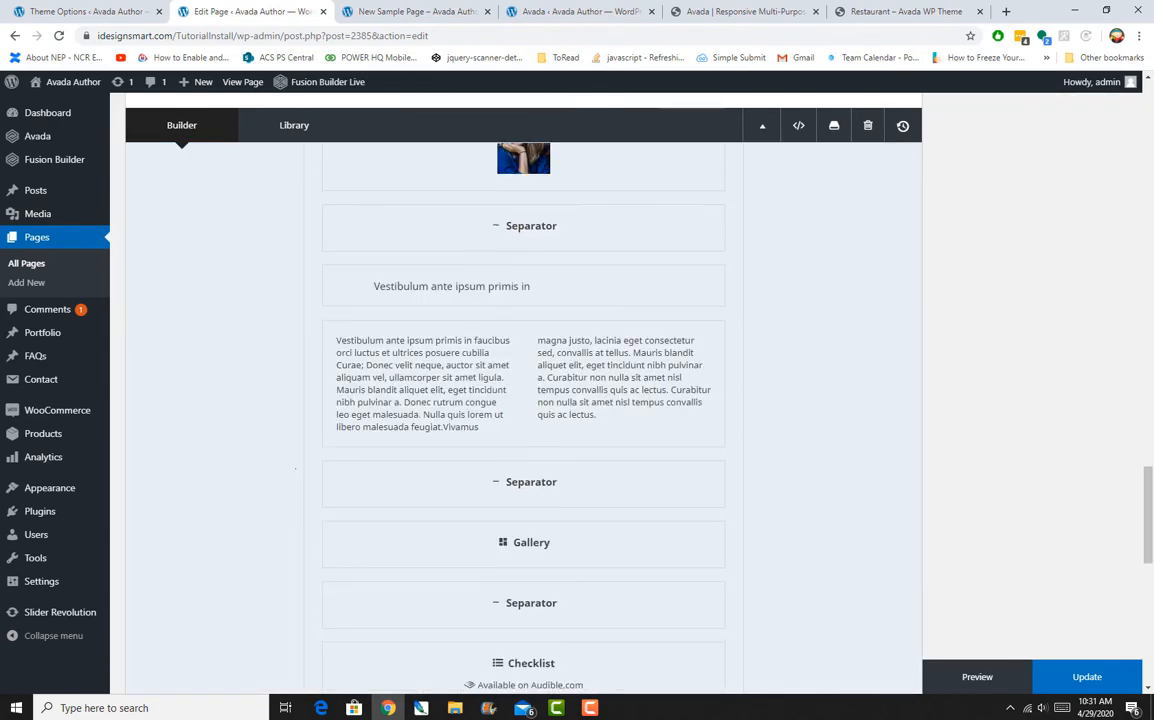
scroll(523, 400, "down", 4)
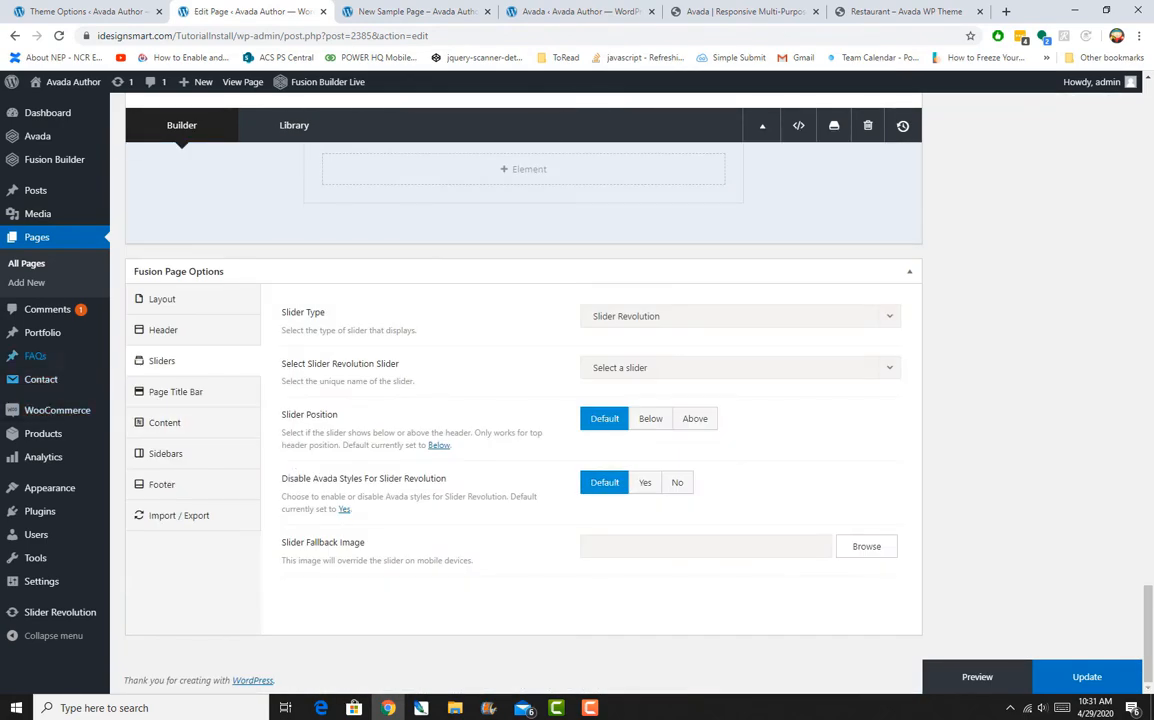
left_click(162, 299)
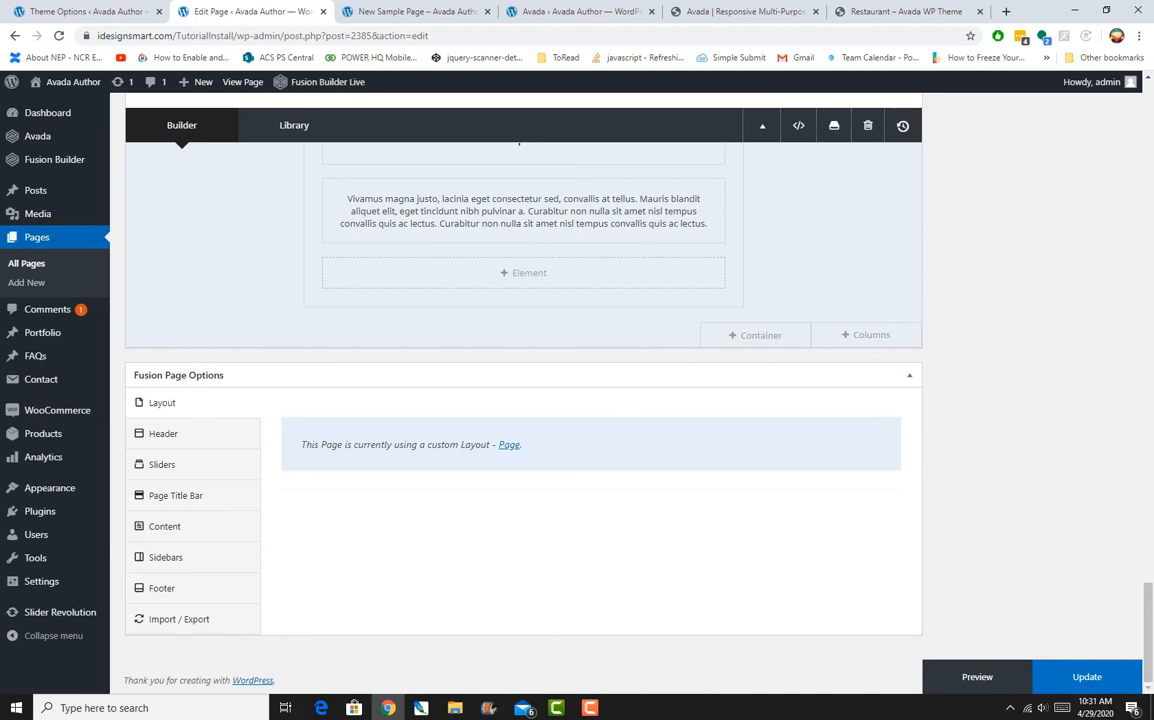
Open Fusion Builder's welcome page in a new tab, close the New Sample Page and Avada tabs, and switch to it
mouse_move(55, 160)
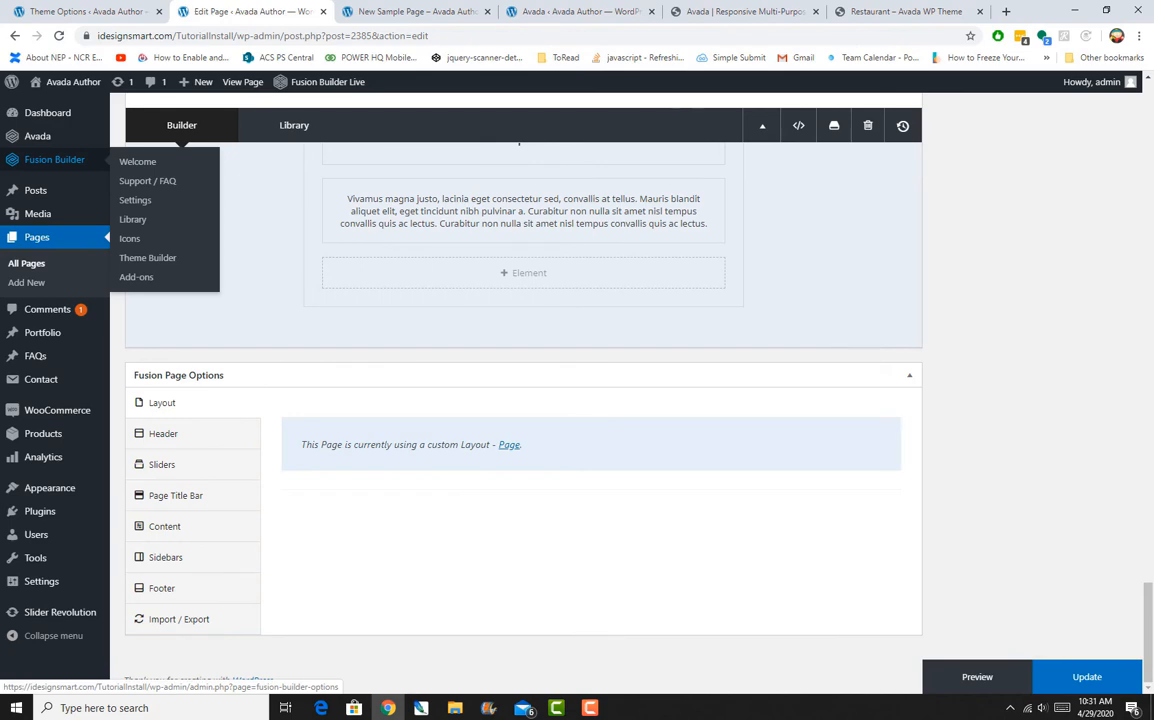
right_click(68, 163)
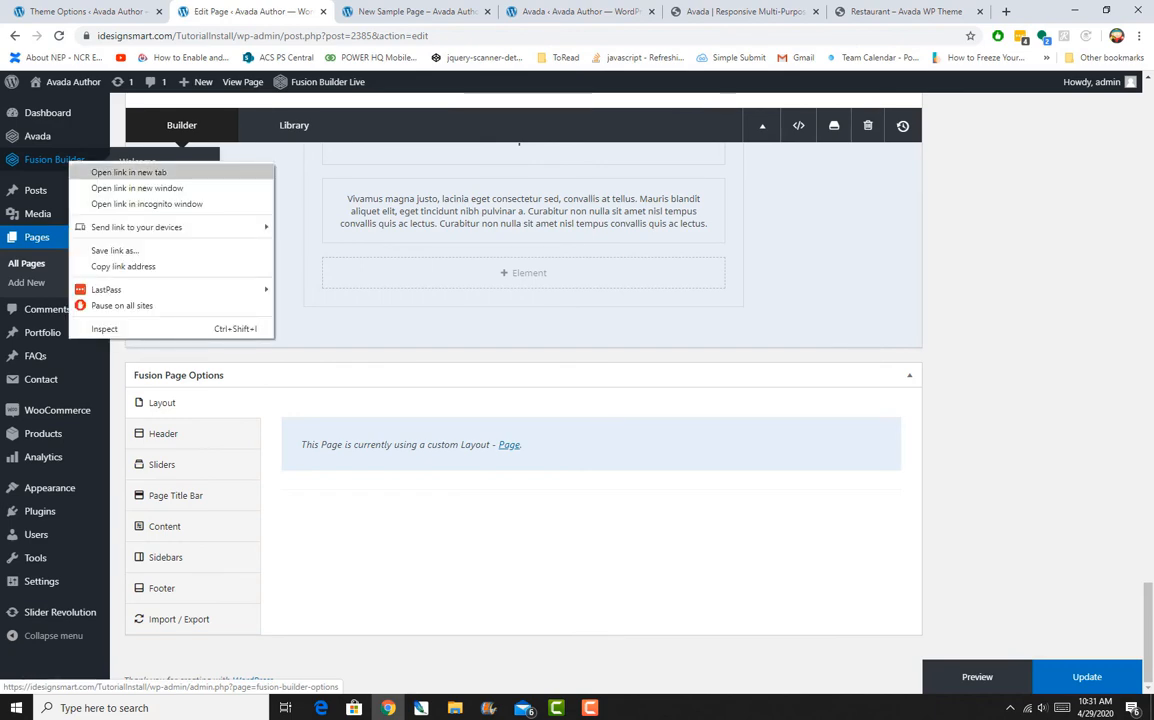
left_click(128, 172)
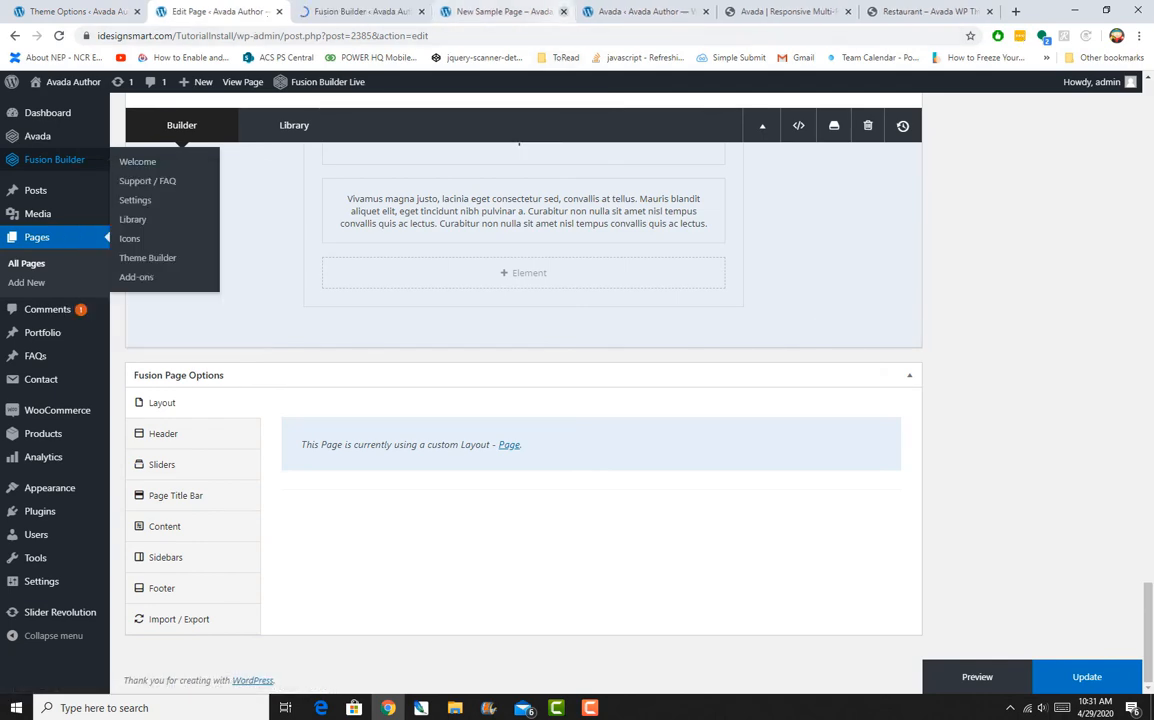
left_click(563, 12)
left_click(563, 12)
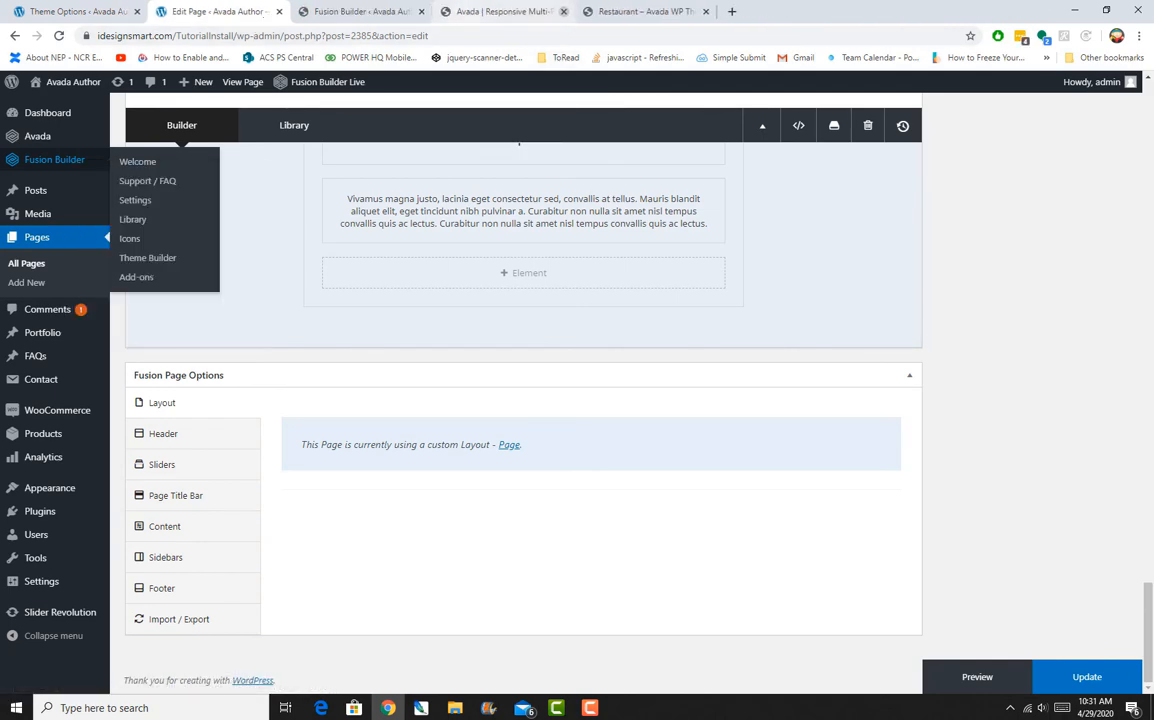
left_click(390, 12)
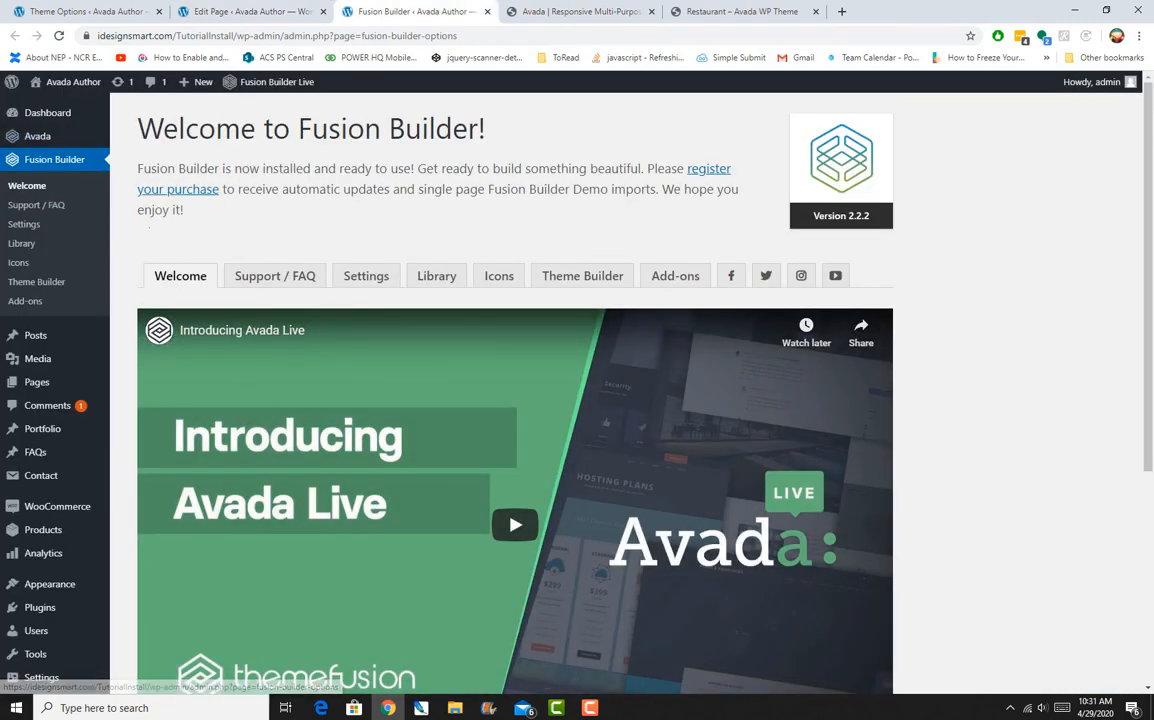
Open the Fusion Builder Theme Builder and examine the Page layout's assigned sections, including Page PTB
scroll(515, 400, "down", 3)
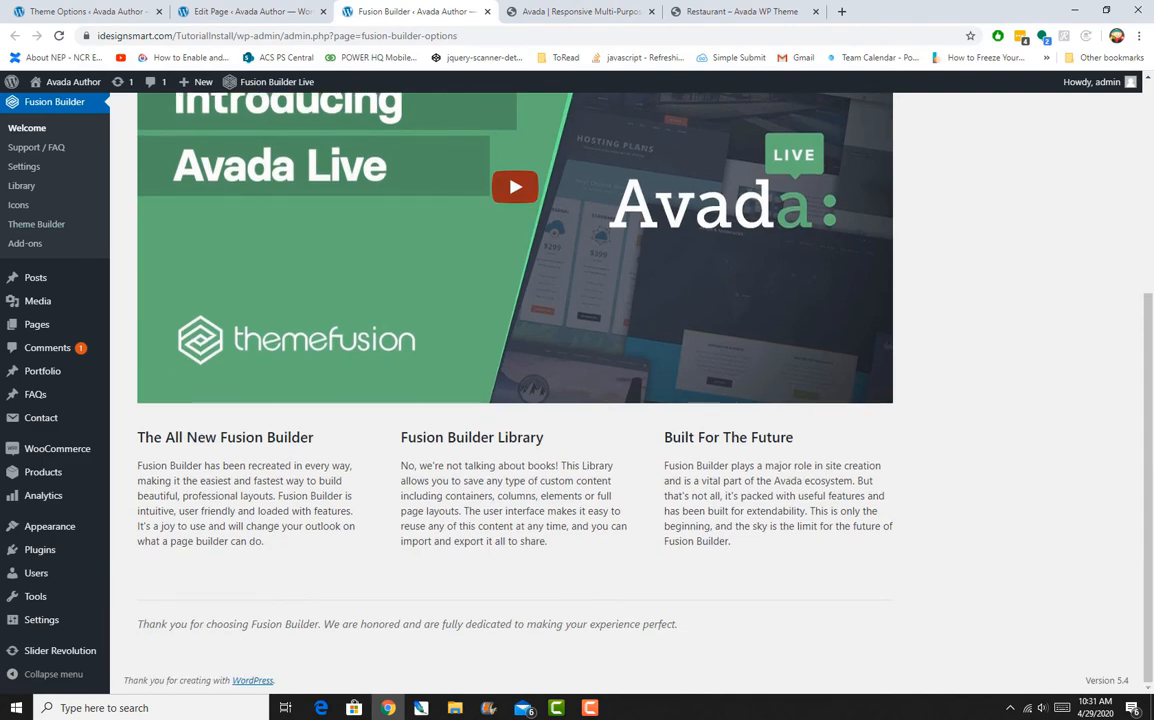
left_click(36, 224)
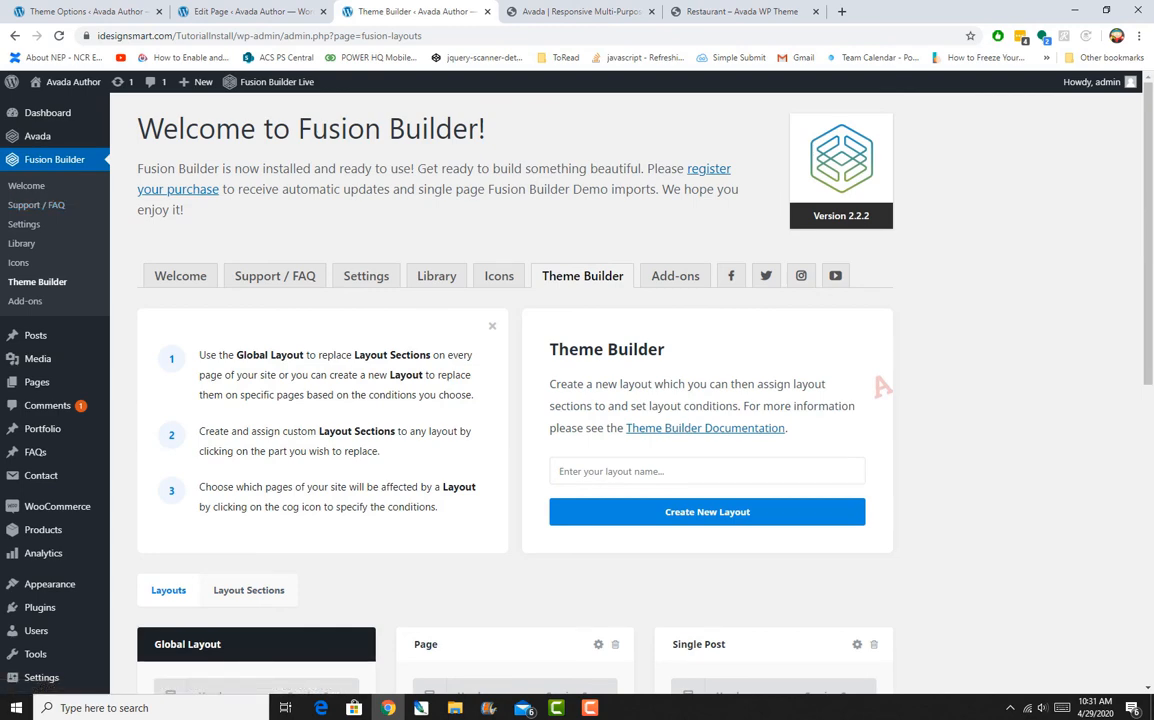
scroll(577, 400, "down", 2)
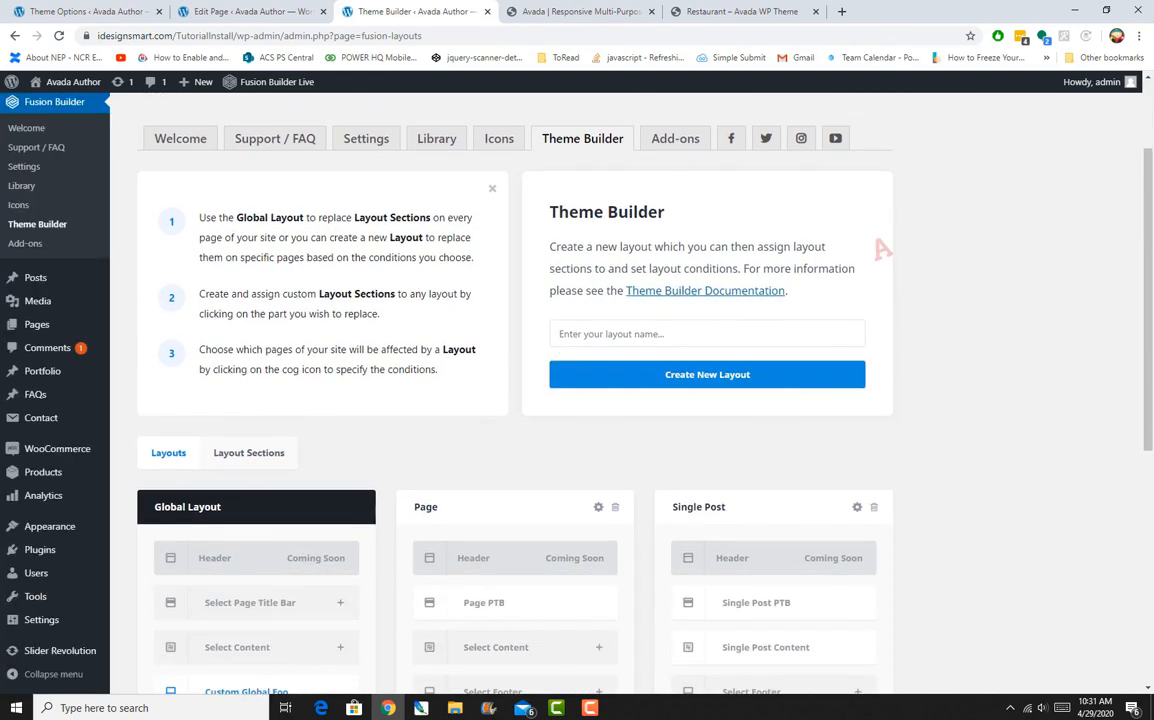
scroll(577, 400, "down", 3)
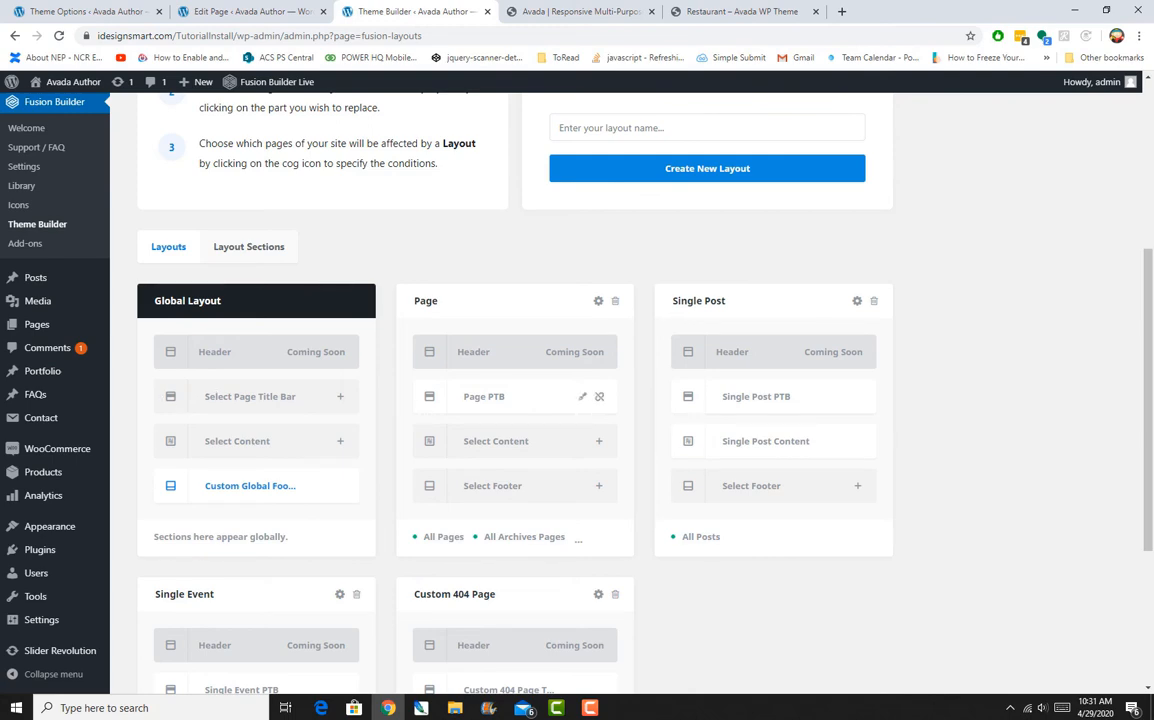
left_click_drag(488, 396, 505, 396)
left_click(250, 12)
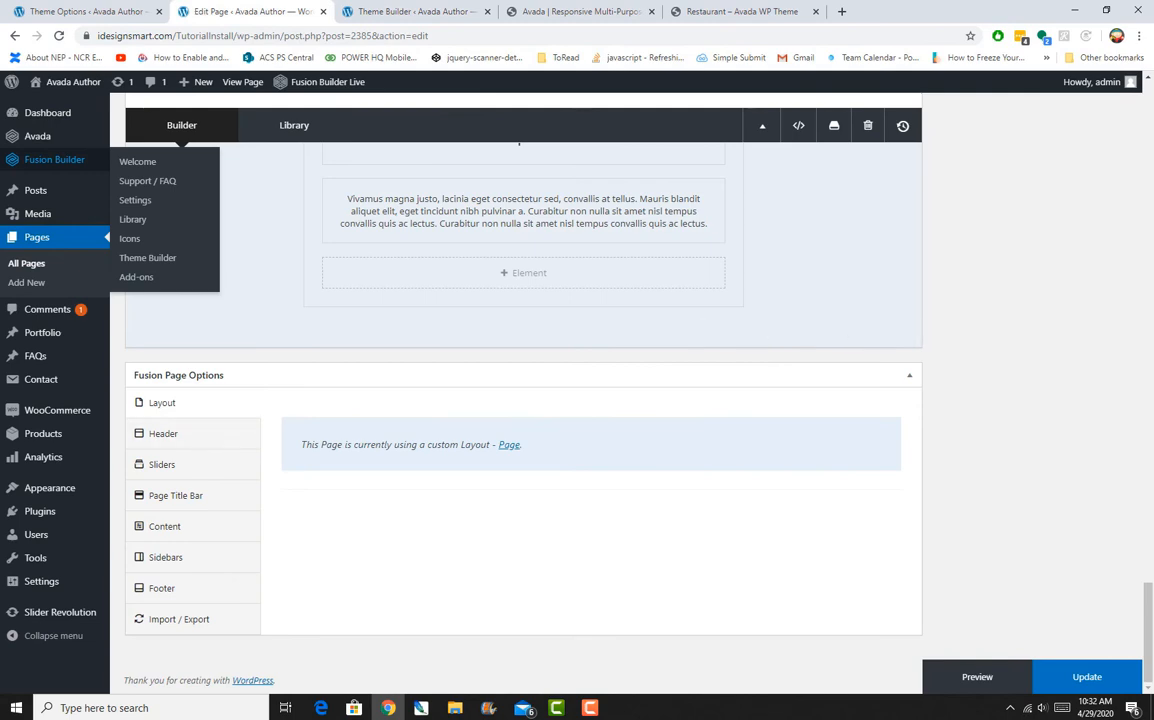
left_click(90, 11)
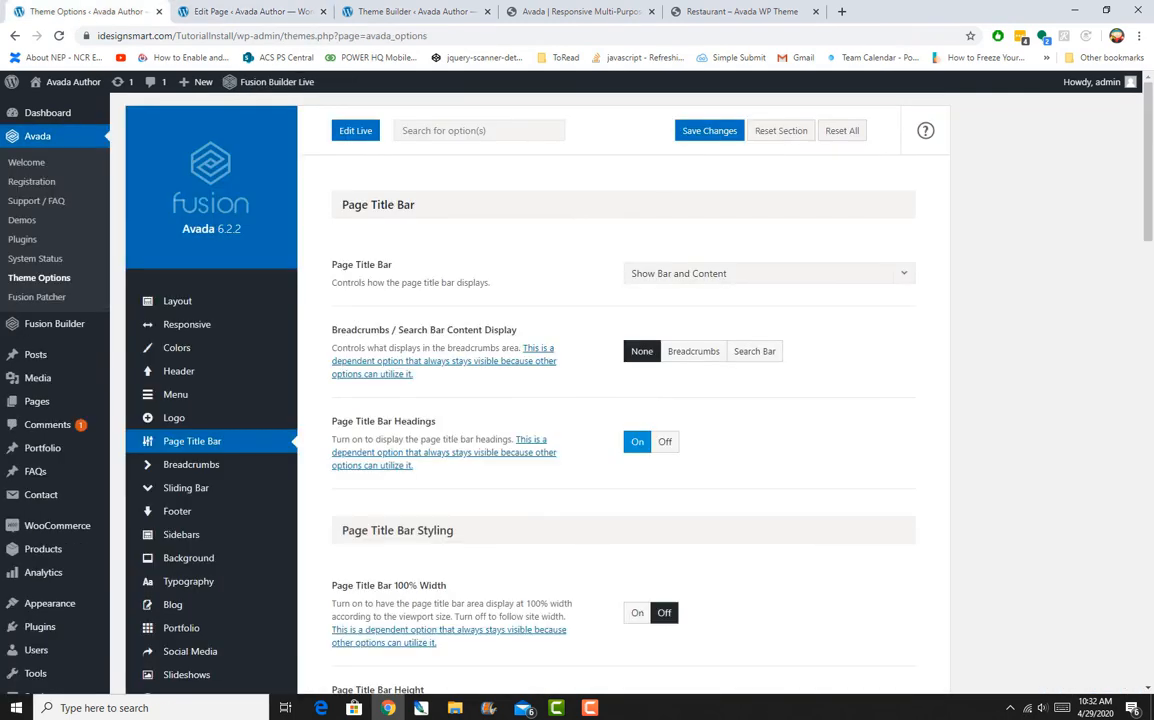
left_click(415, 12)
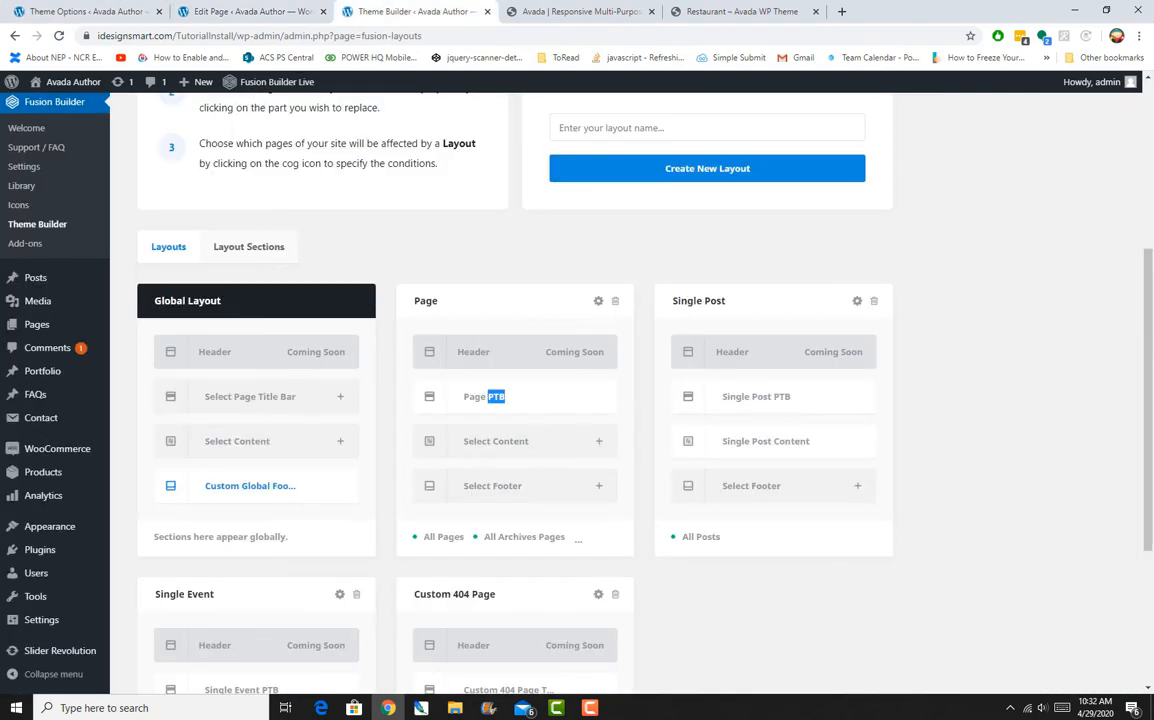
Look at the Page layout's conditions, including the list of specific pages, and close the dialog
left_click(515, 536)
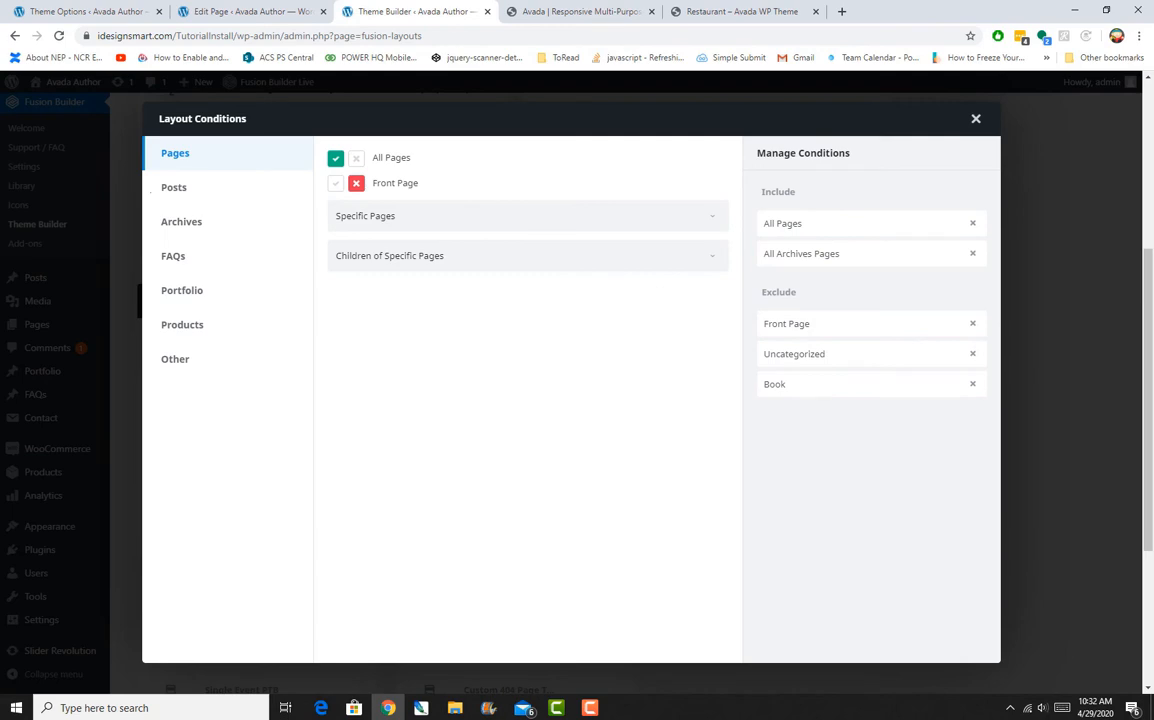
left_click(365, 216)
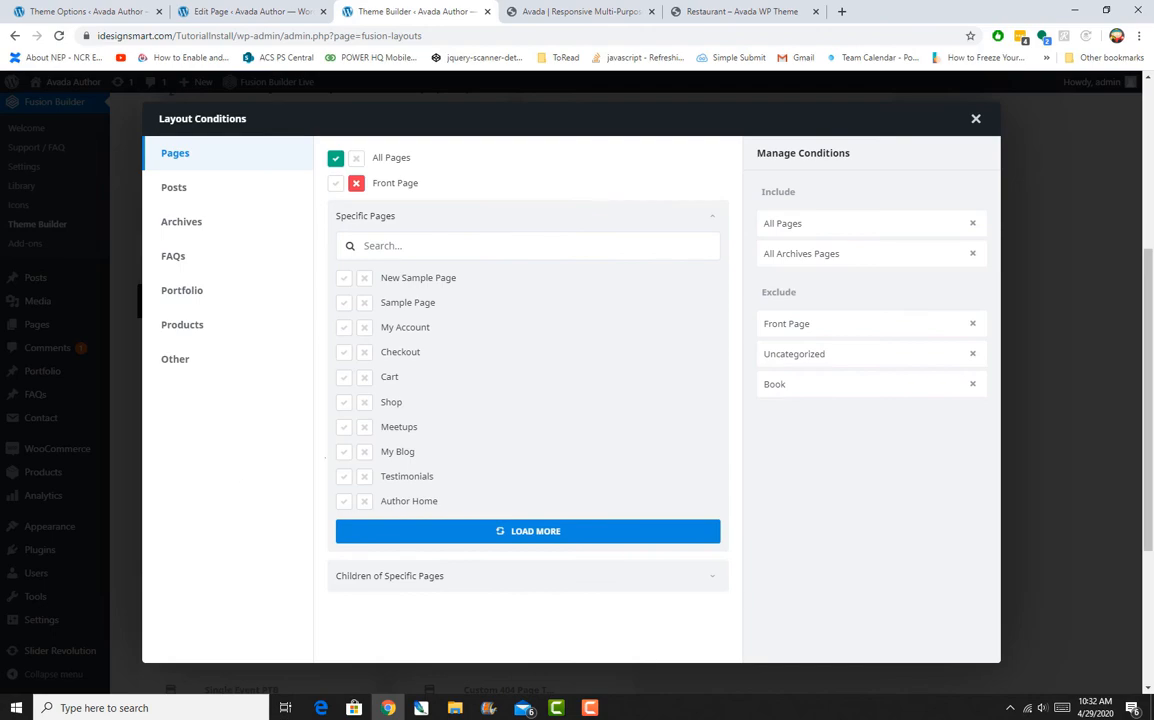
left_click(976, 119)
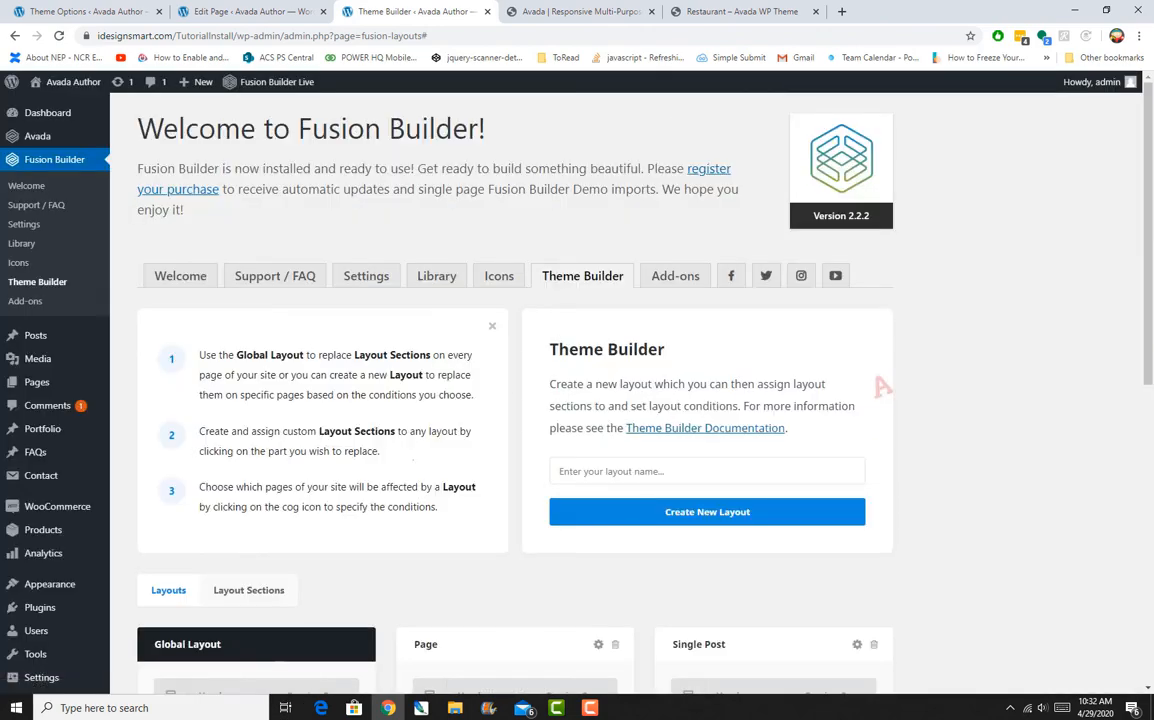
In the Page layout's conditions, add New Sample Page as an included specific page and close the dialog
scroll(515, 400, "down", 3)
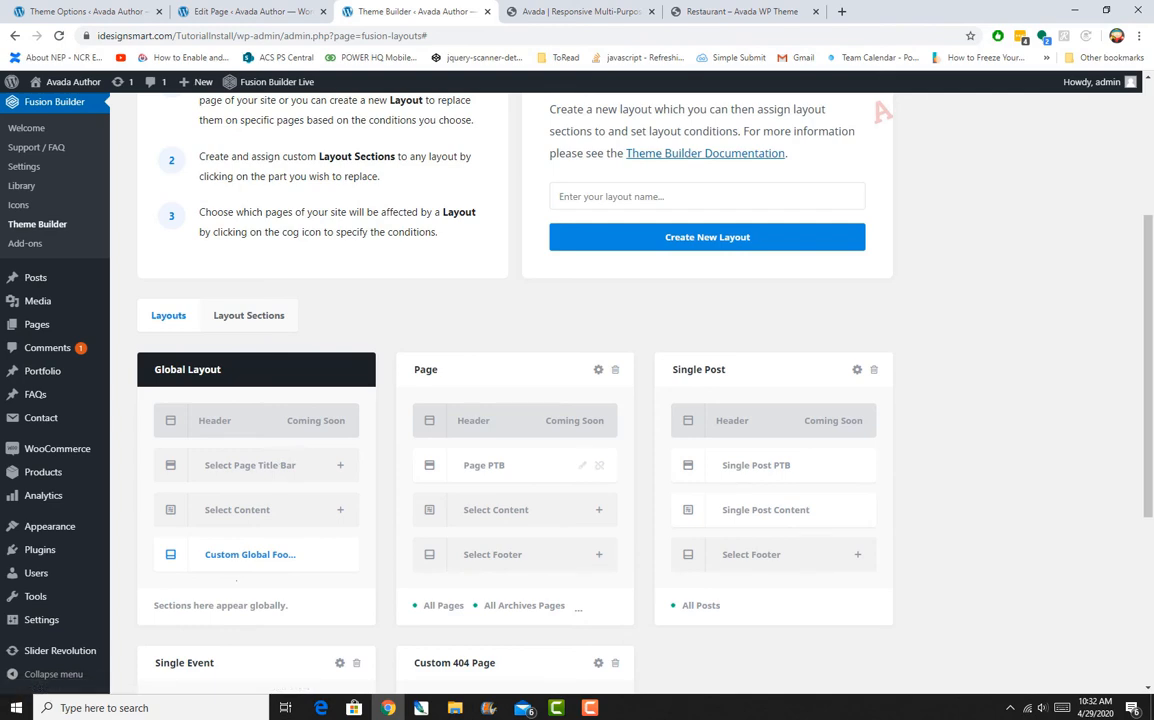
left_click(522, 607)
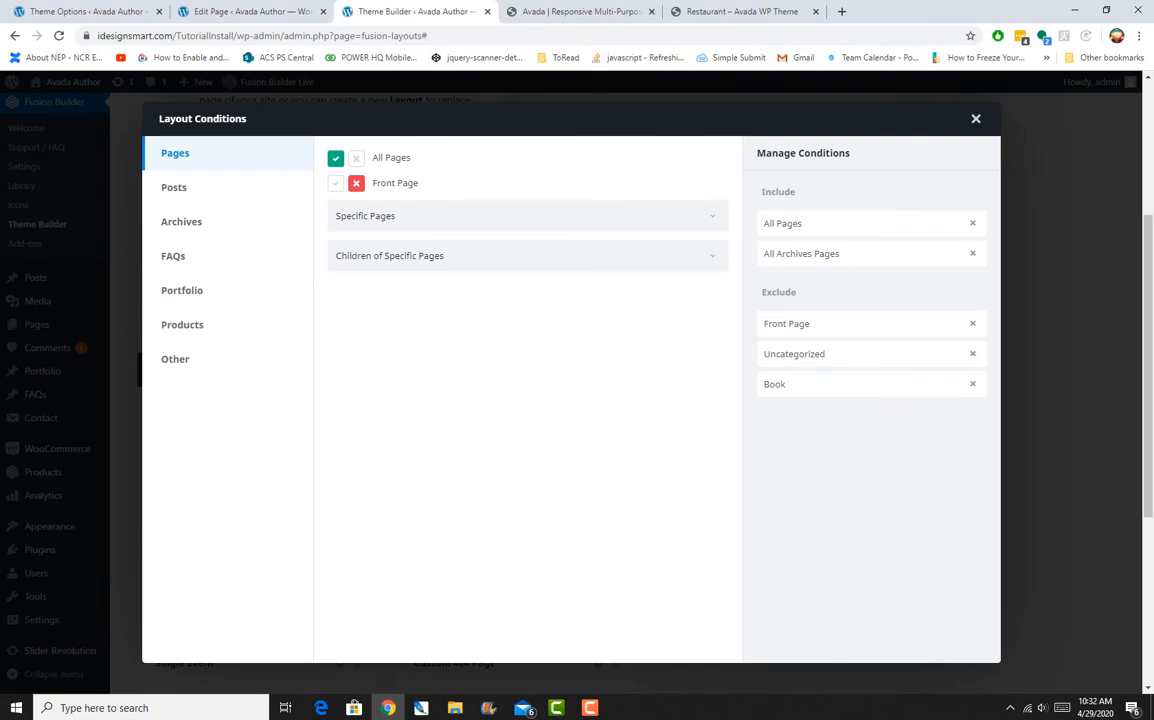
left_click(413, 212)
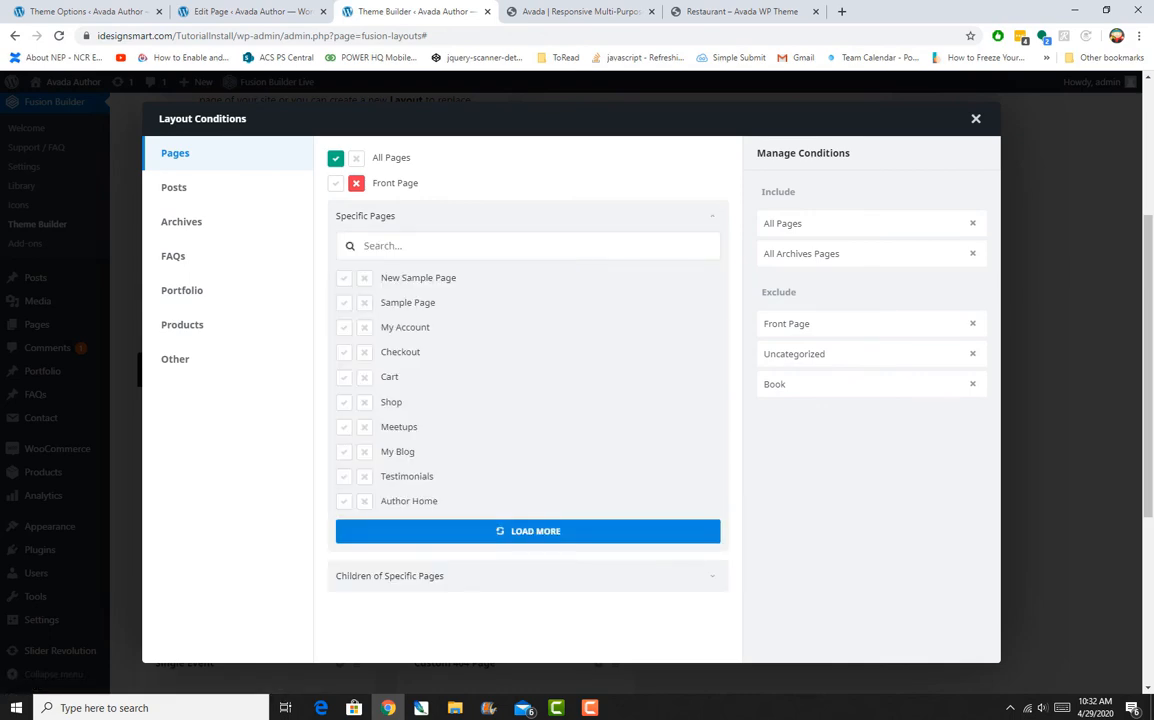
left_click(364, 277)
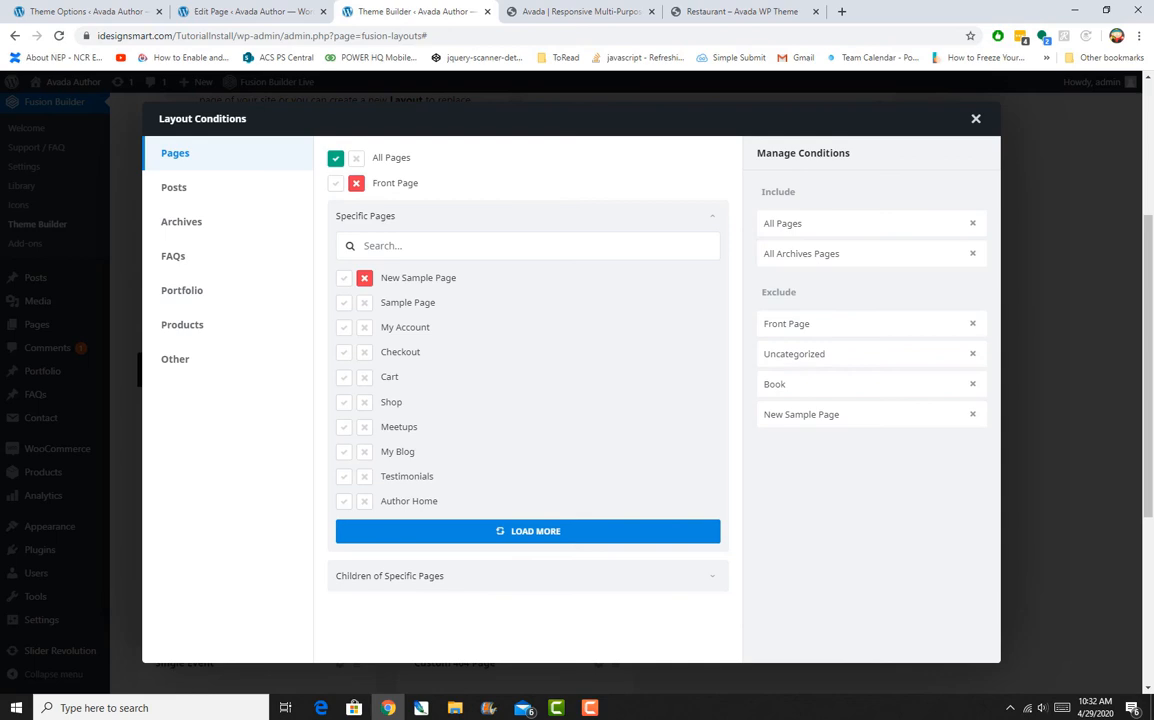
left_click(344, 278)
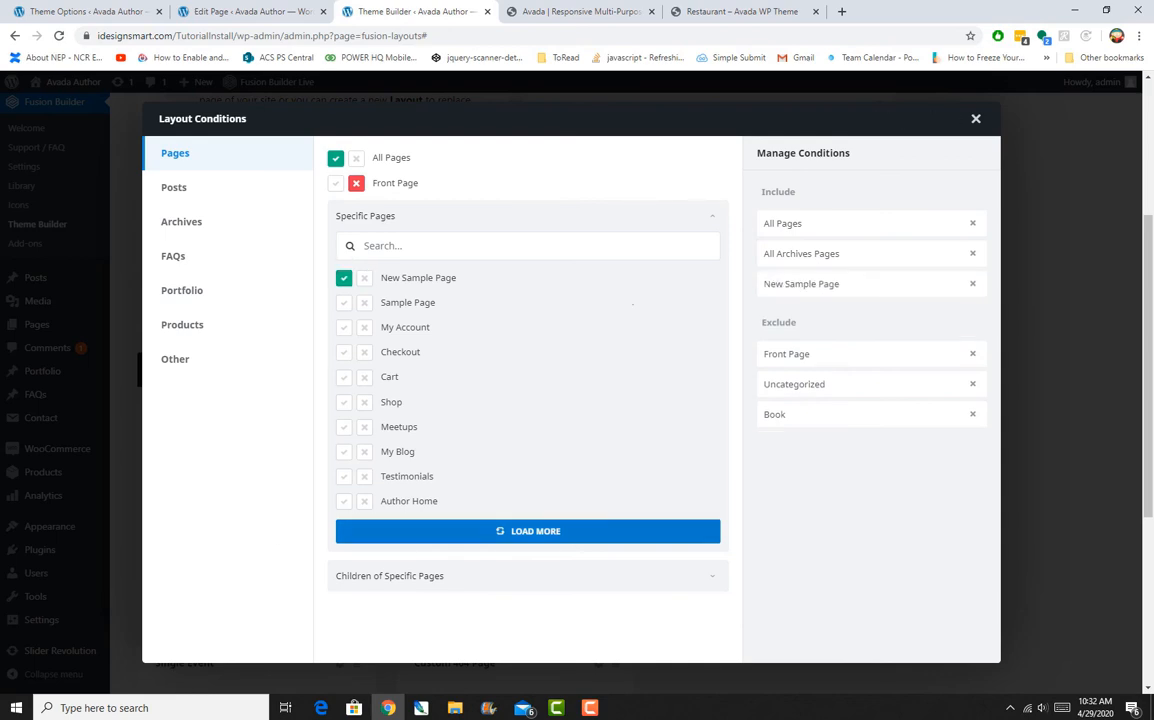
left_click(976, 119)
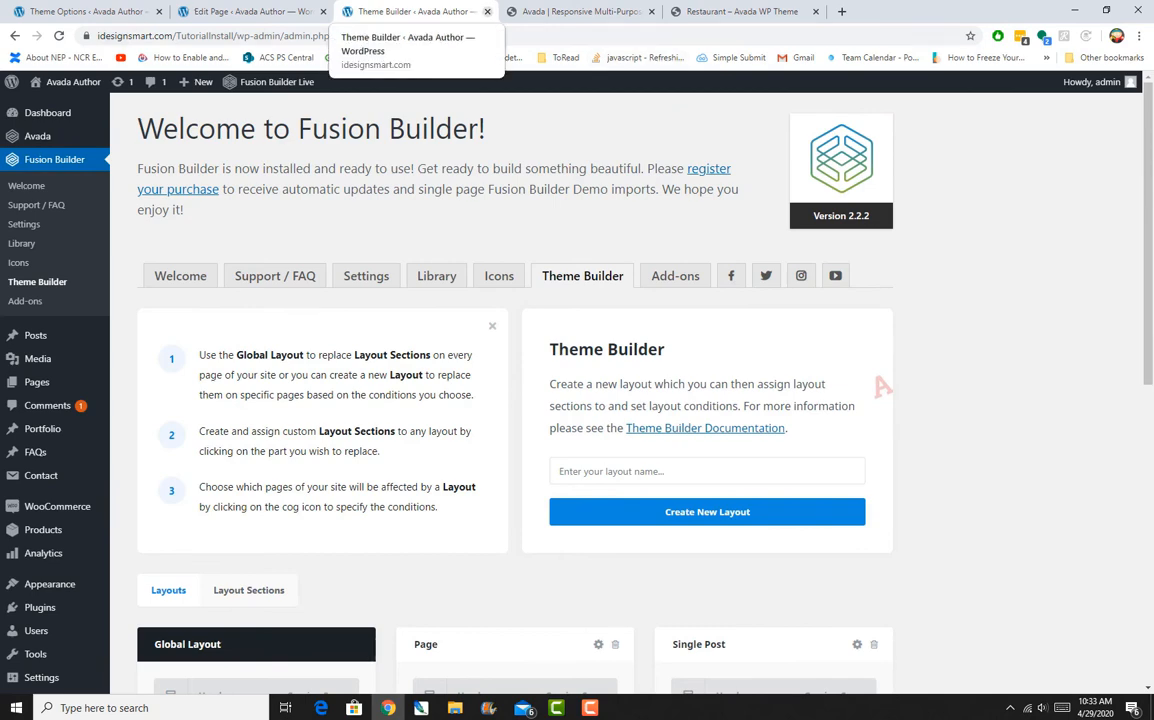
Return to the page editor, show the Header section of the Fusion Page Options and look over the page's containers
left_click(250, 11)
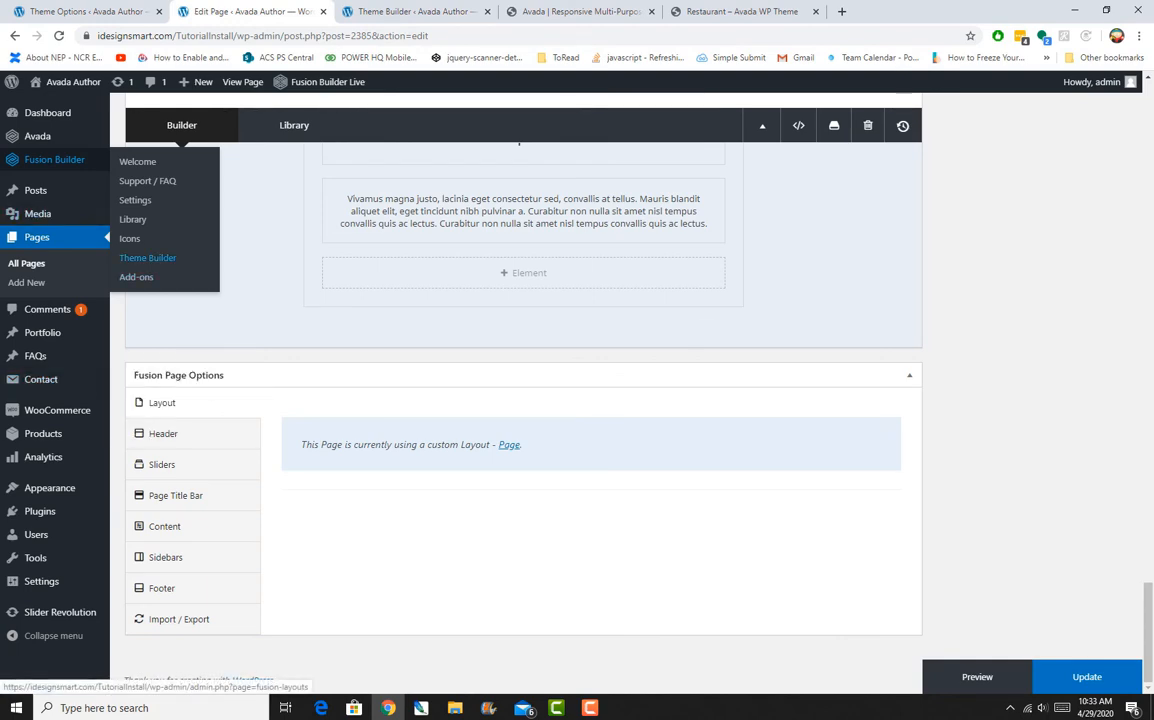
left_click(168, 433)
scroll(168, 431, "down", 1)
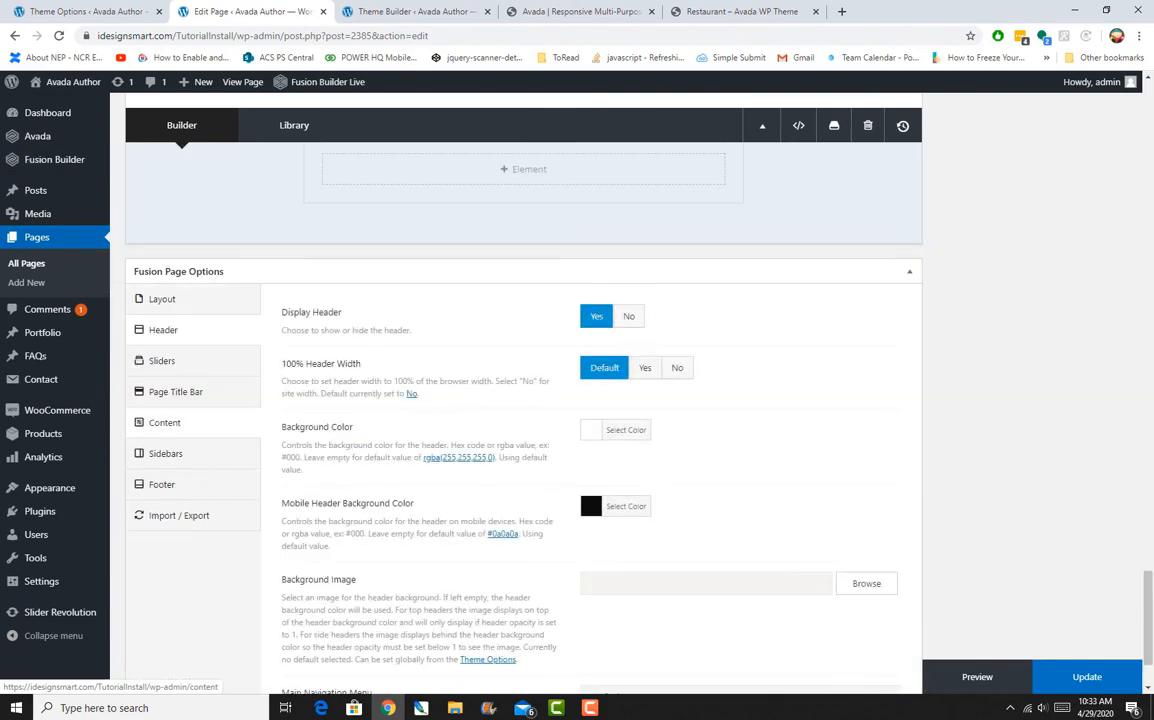
scroll(215, 419, "up", 8)
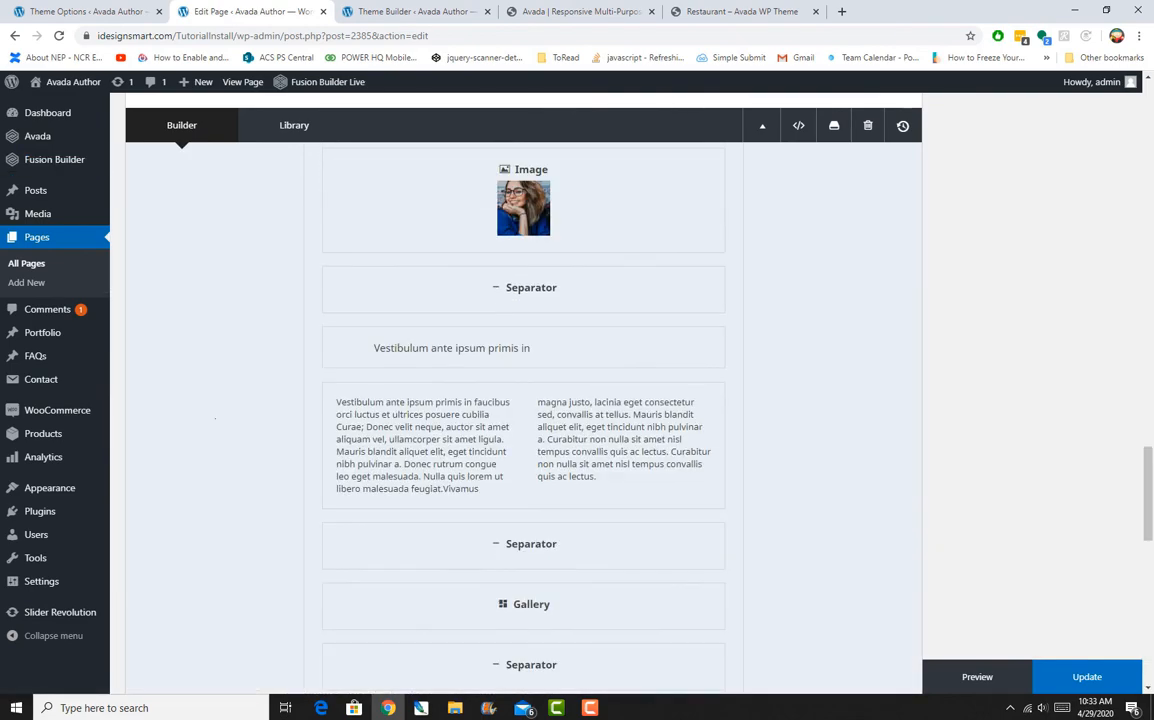
scroll(215, 419, "up", 6)
scroll(215, 419, "down", 3)
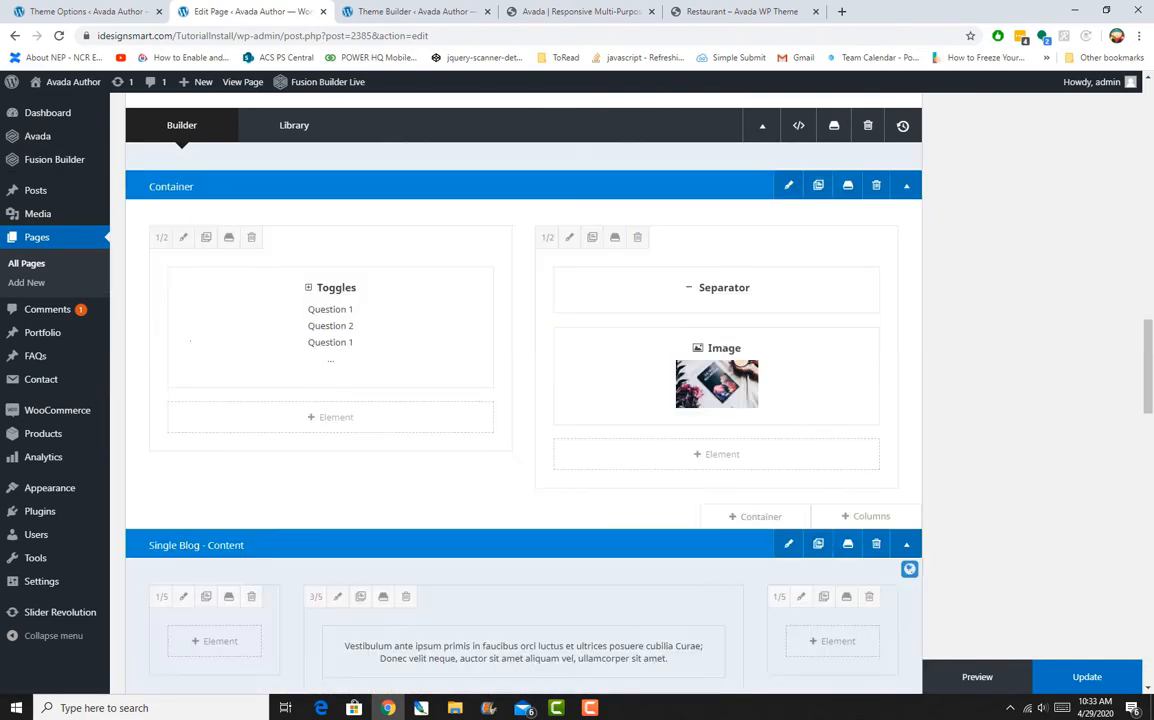
View the published New Sample Page in a new tab and inspect its header and page title bar
right_click(243, 82)
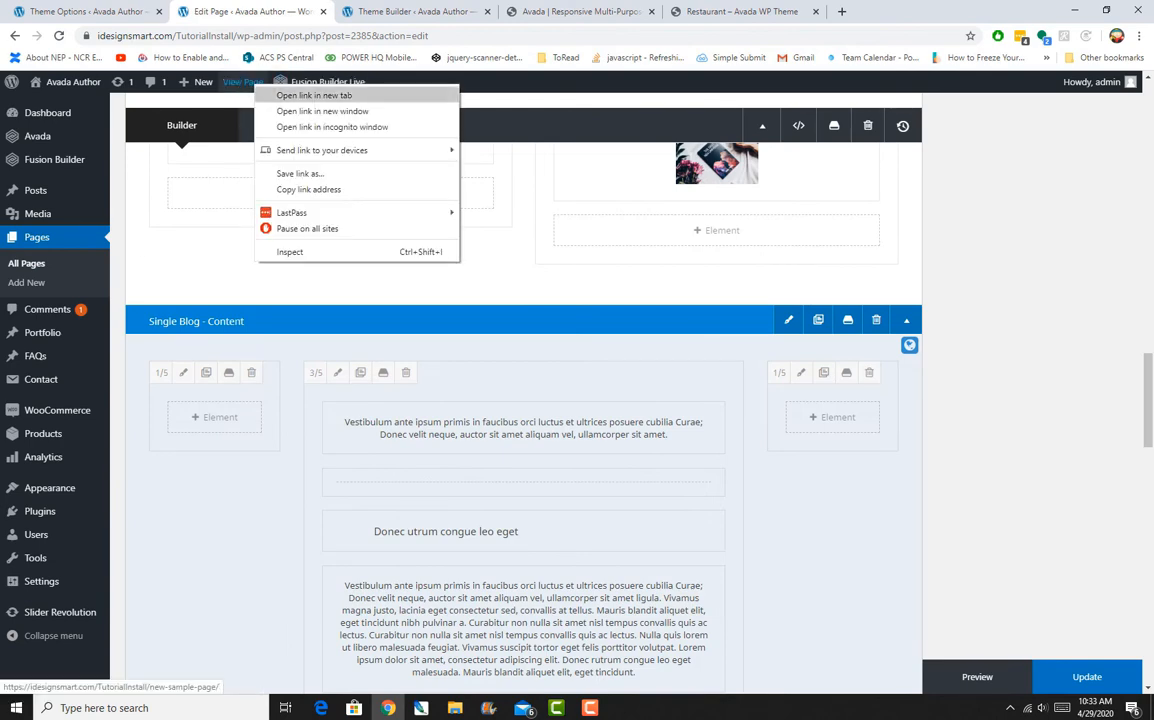
key("Escape")
left_click(392, 12)
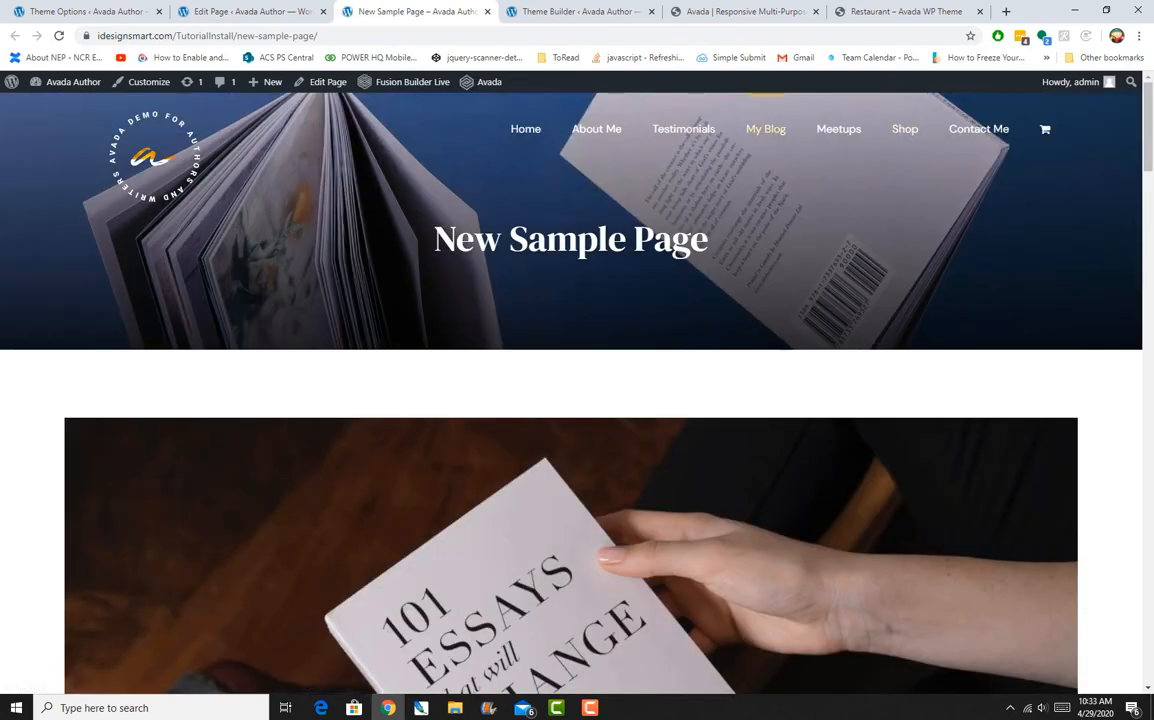
Set Display Header to No in the page's Fusion Page Options, then update the page and reload the published New Sample Page
left_click(250, 11)
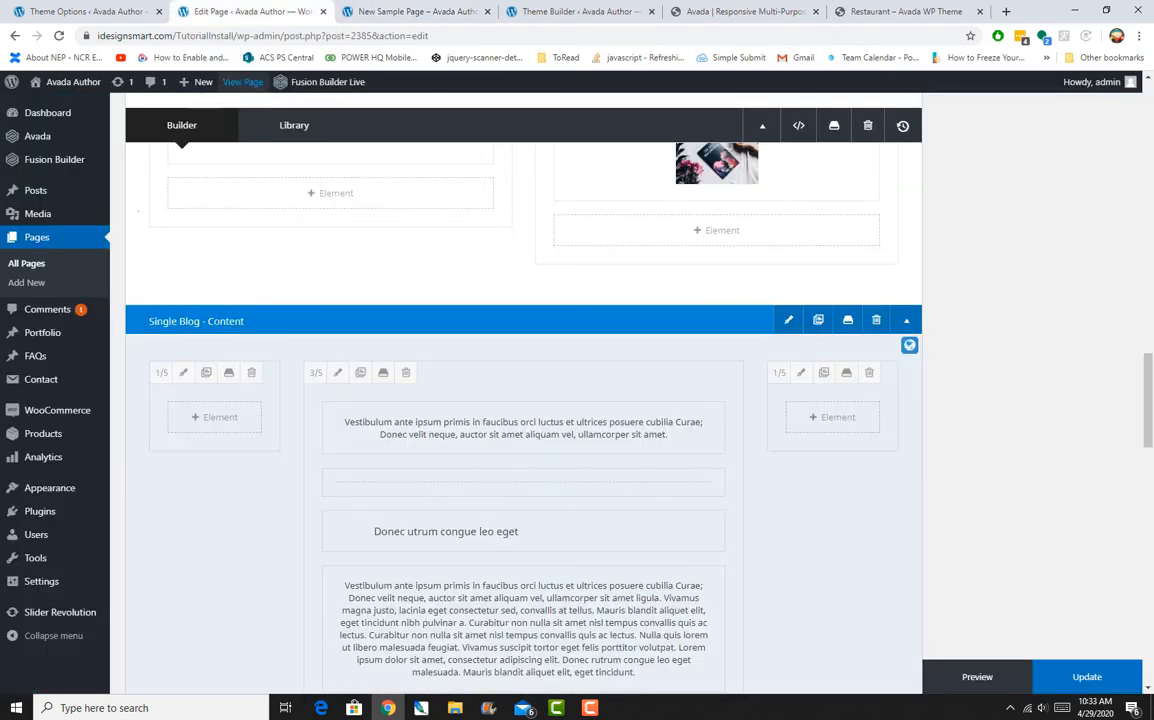
scroll(523, 400, "down", 6)
scroll(523, 400, "down", 12)
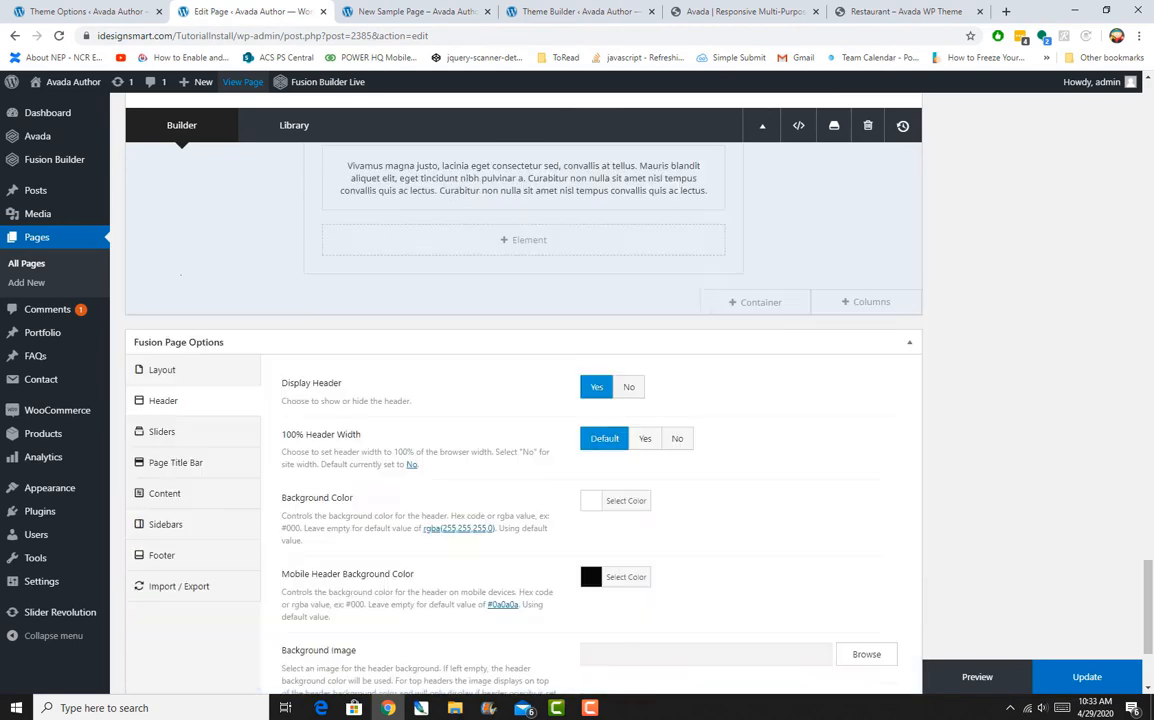
scroll(523, 400, "down", 2)
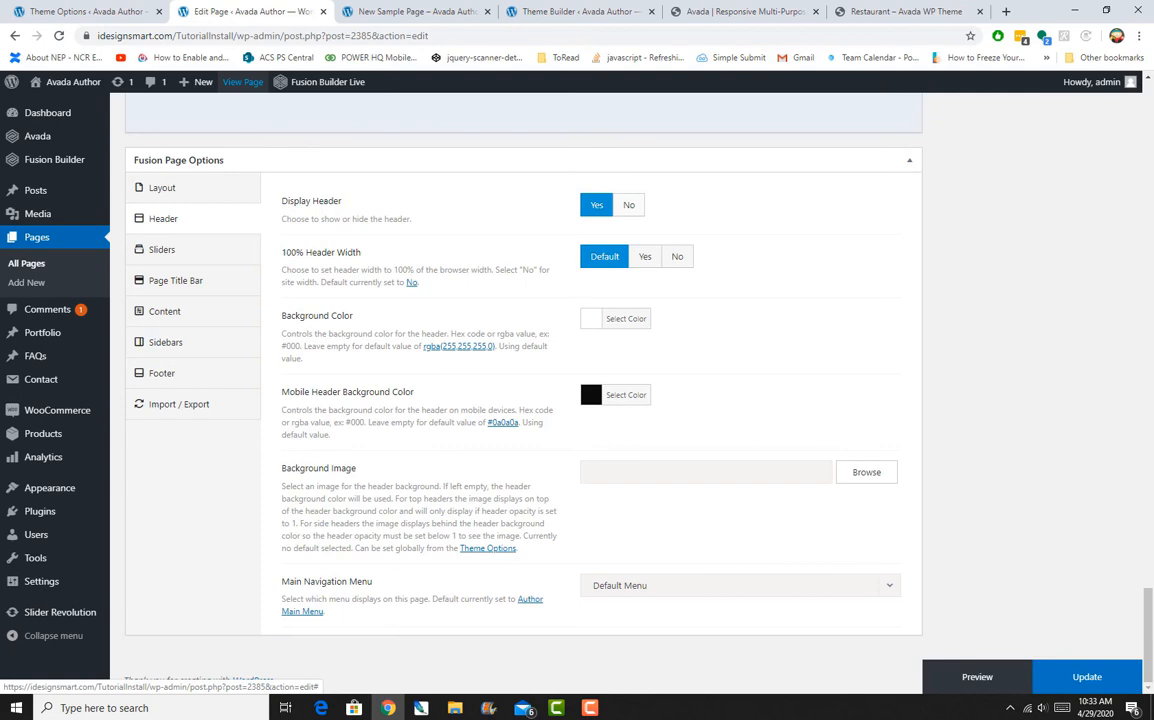
left_click(628, 204)
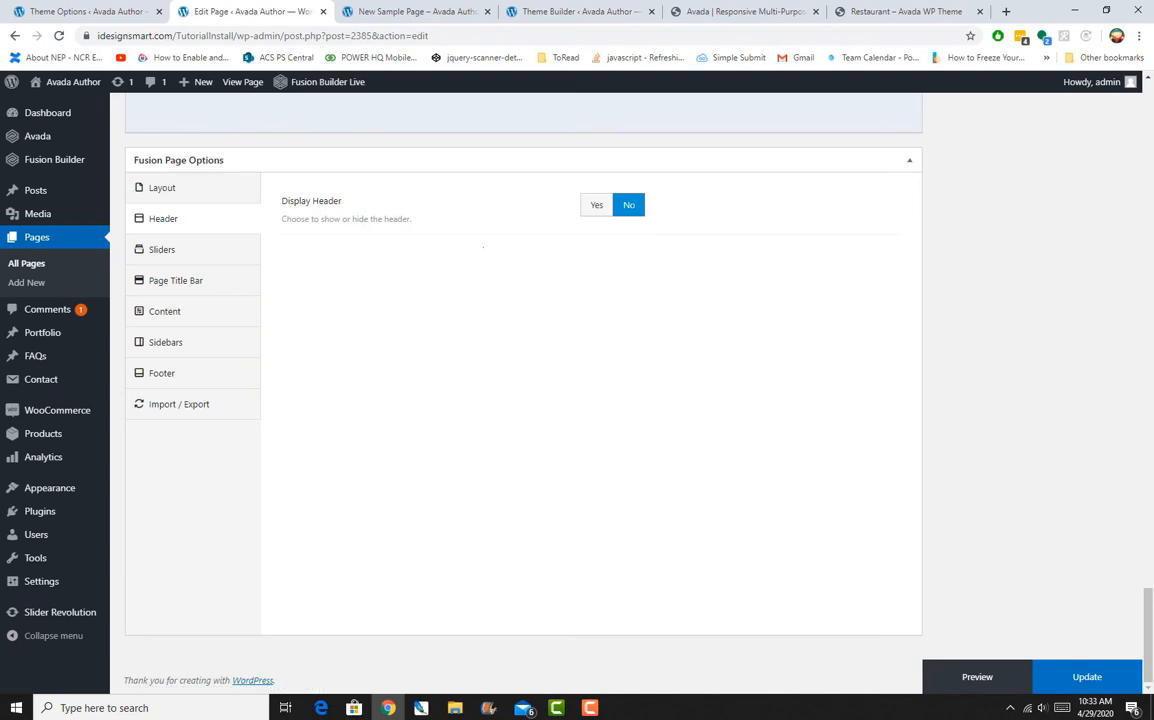
left_click(1087, 677)
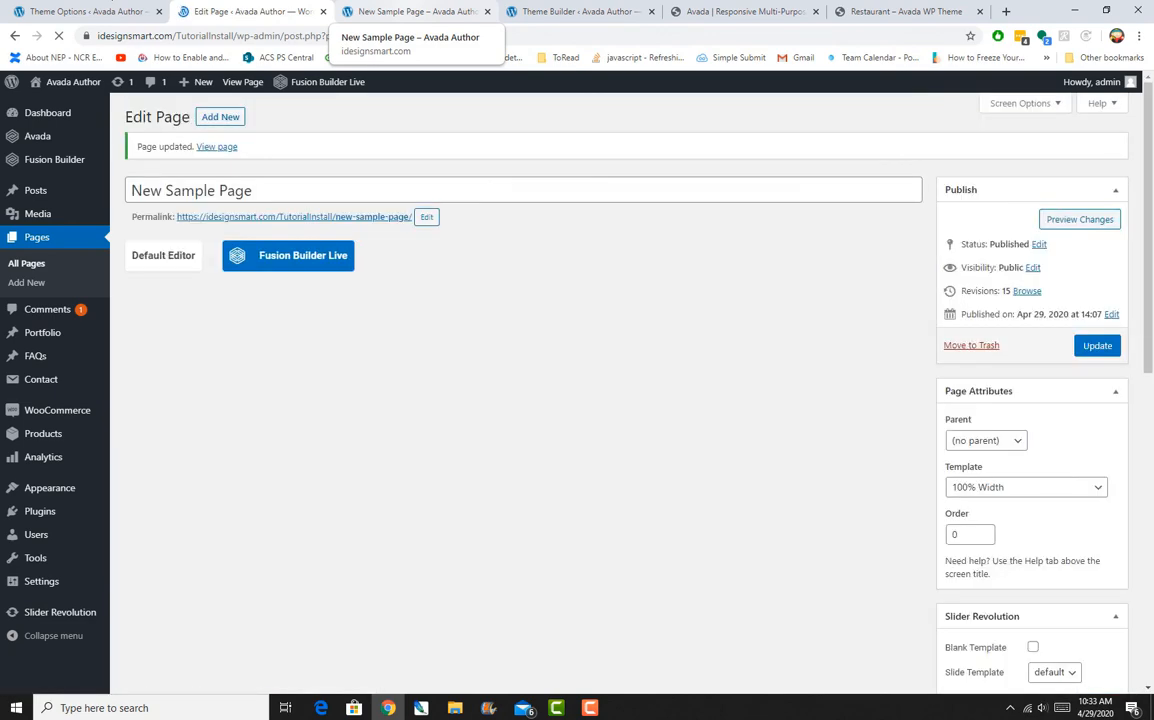
left_click(412, 11)
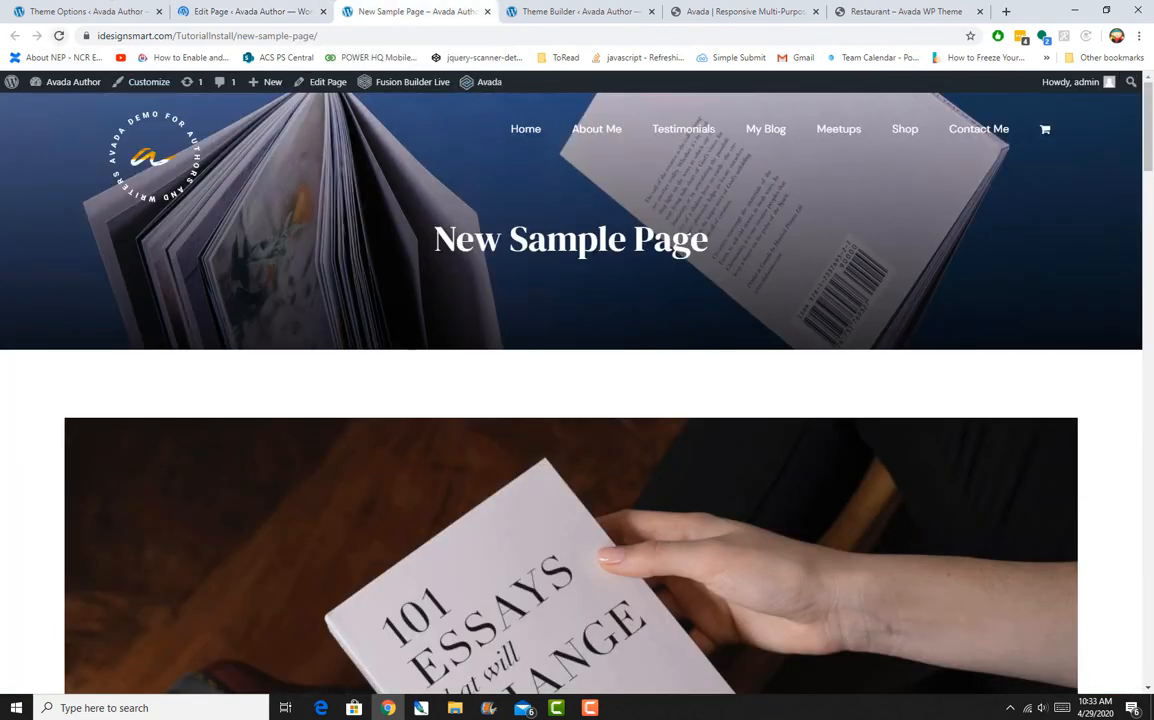
left_click(59, 36)
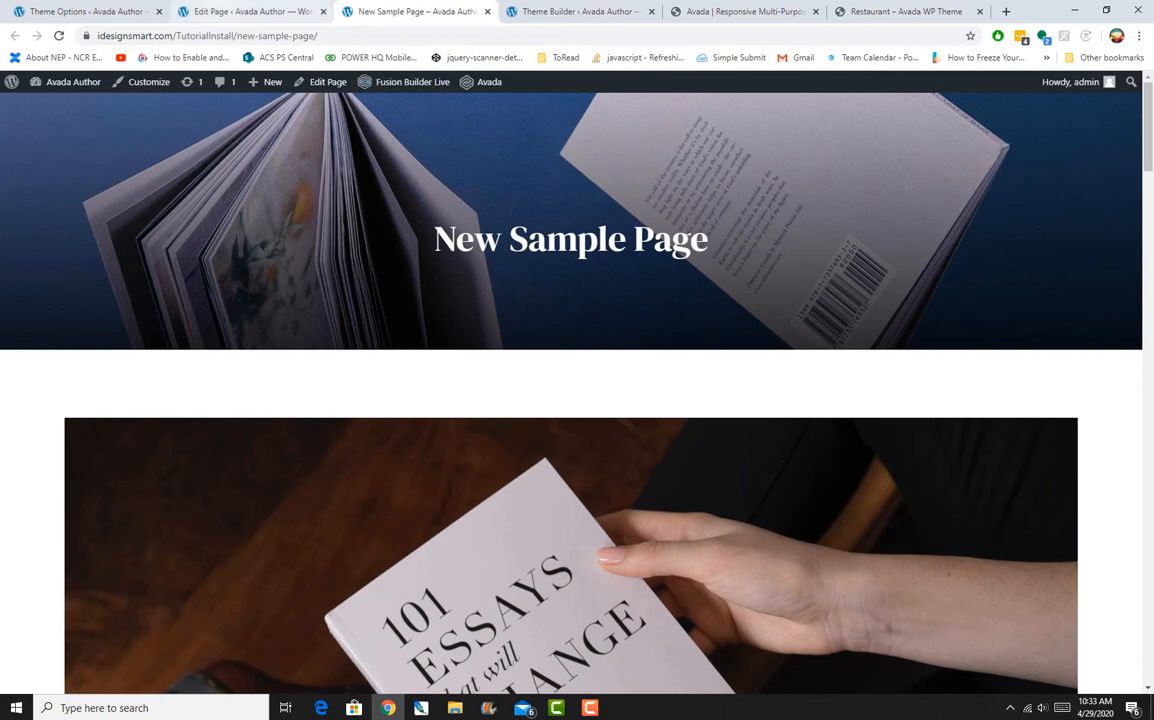
Return to the page editor and set Display Header back to Yes in the Fusion Page Options
left_click(252, 12)
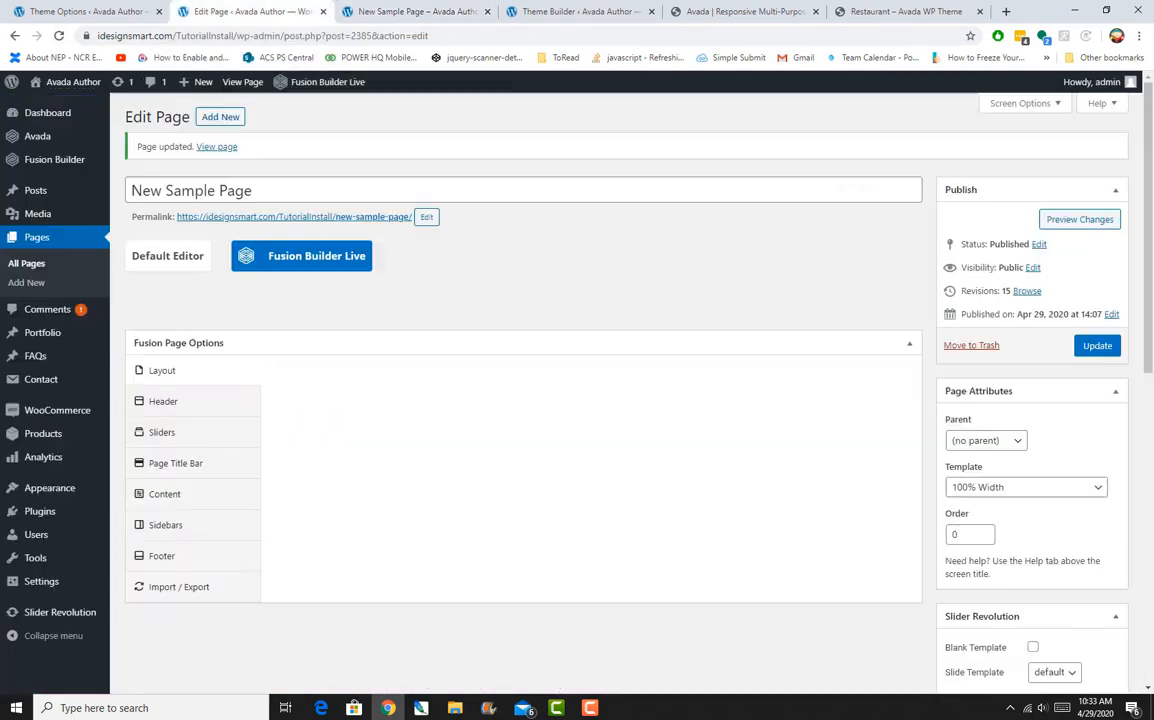
scroll(523, 400, "down", 5)
scroll(523, 400, "down", 15)
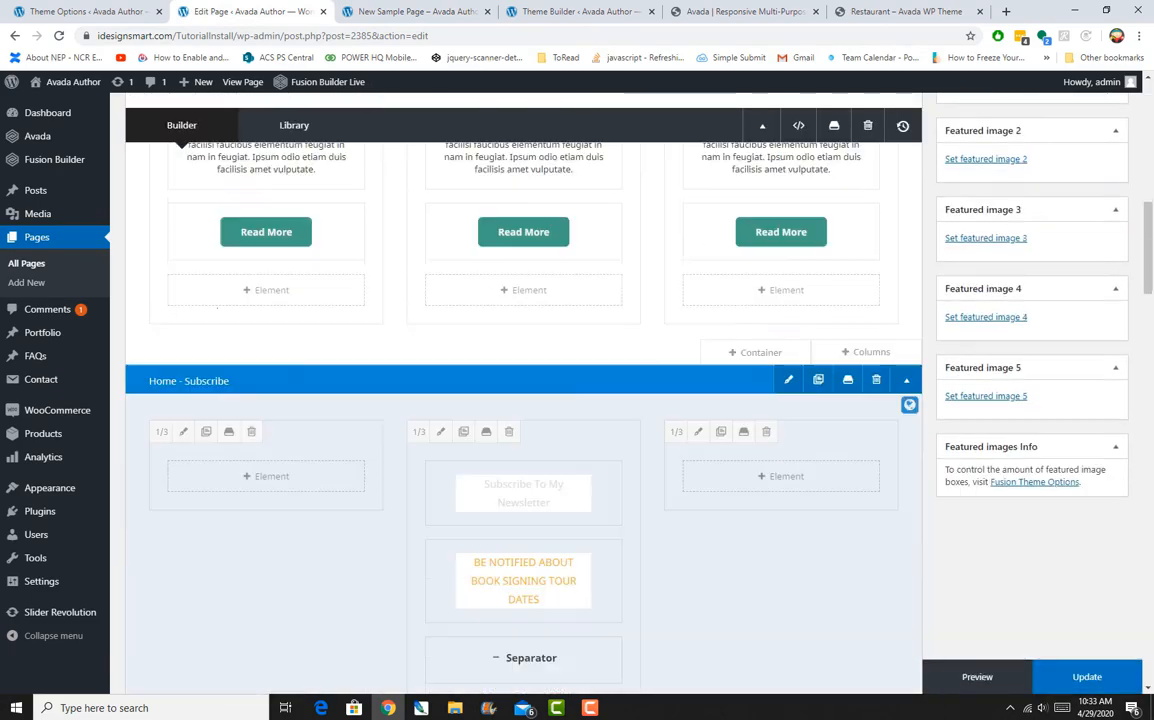
scroll(523, 400, "down", 12)
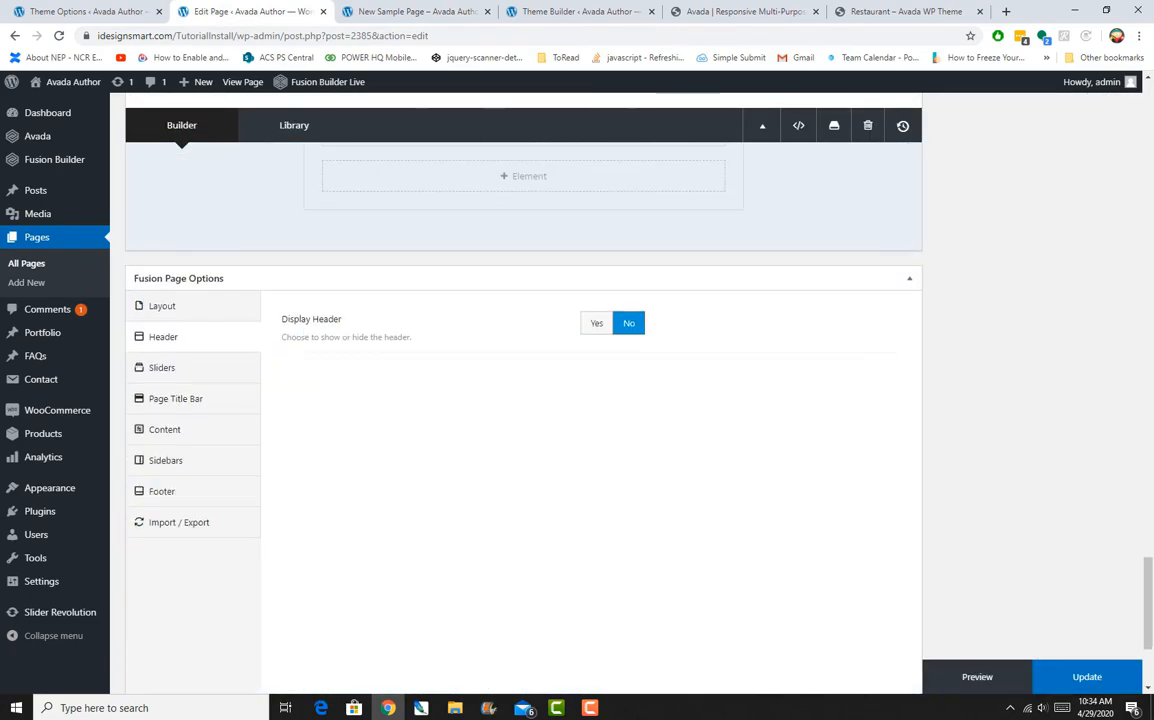
left_click(596, 323)
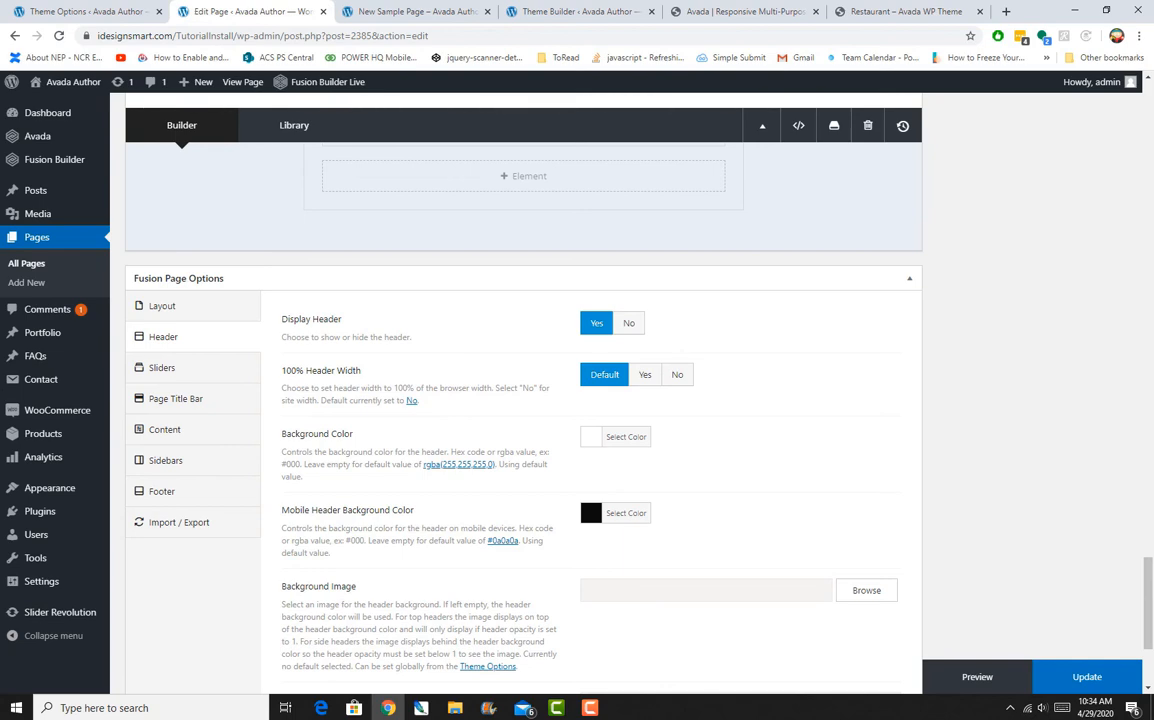
Review the header's Background Color description and the Main Navigation Menu choices, keeping Default Menu selected
left_click_drag(285, 433, 302, 477)
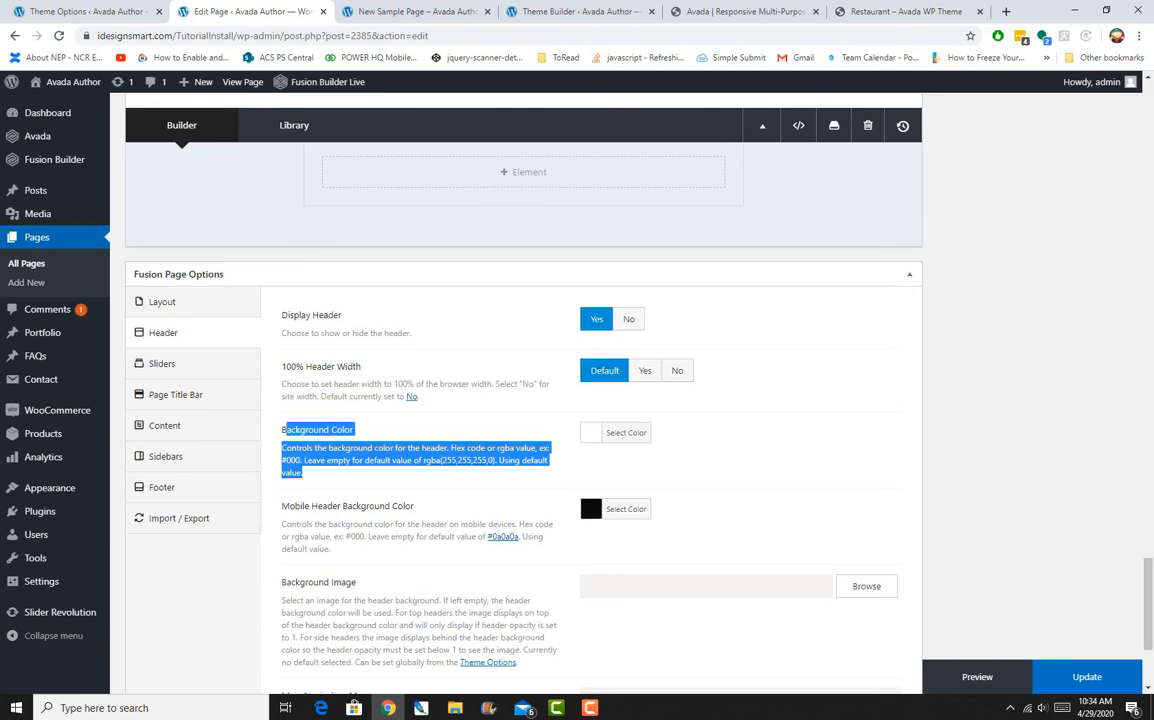
scroll(302, 477, "down", 2)
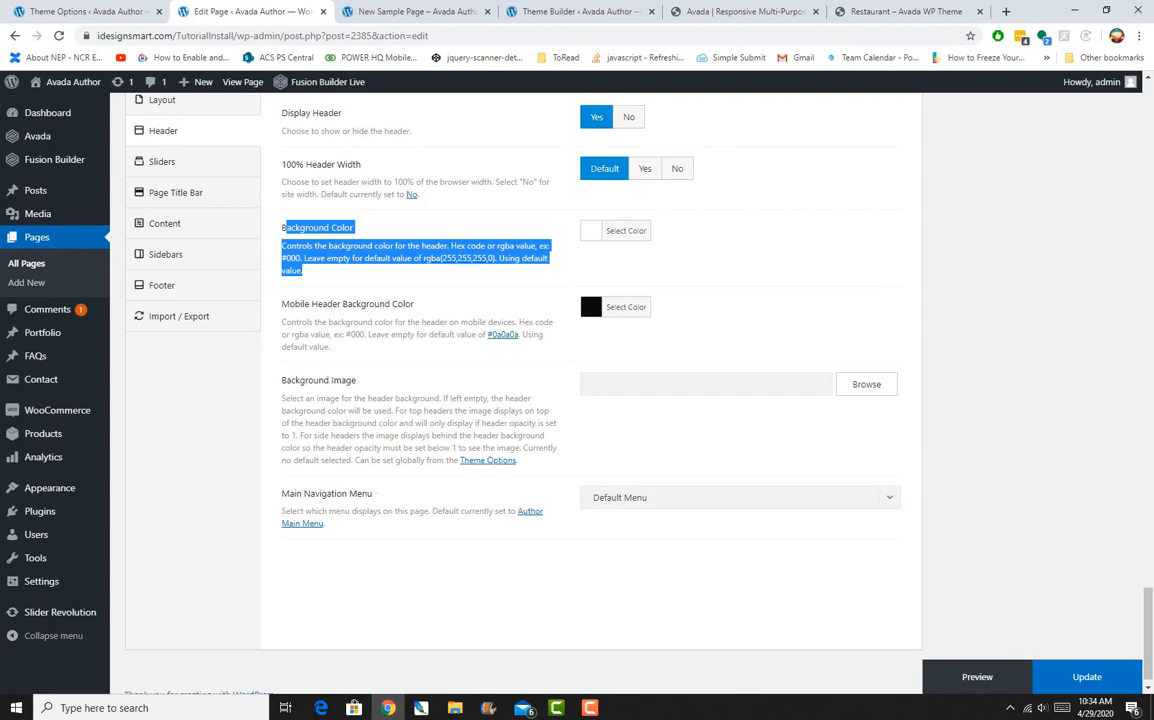
left_click(740, 497)
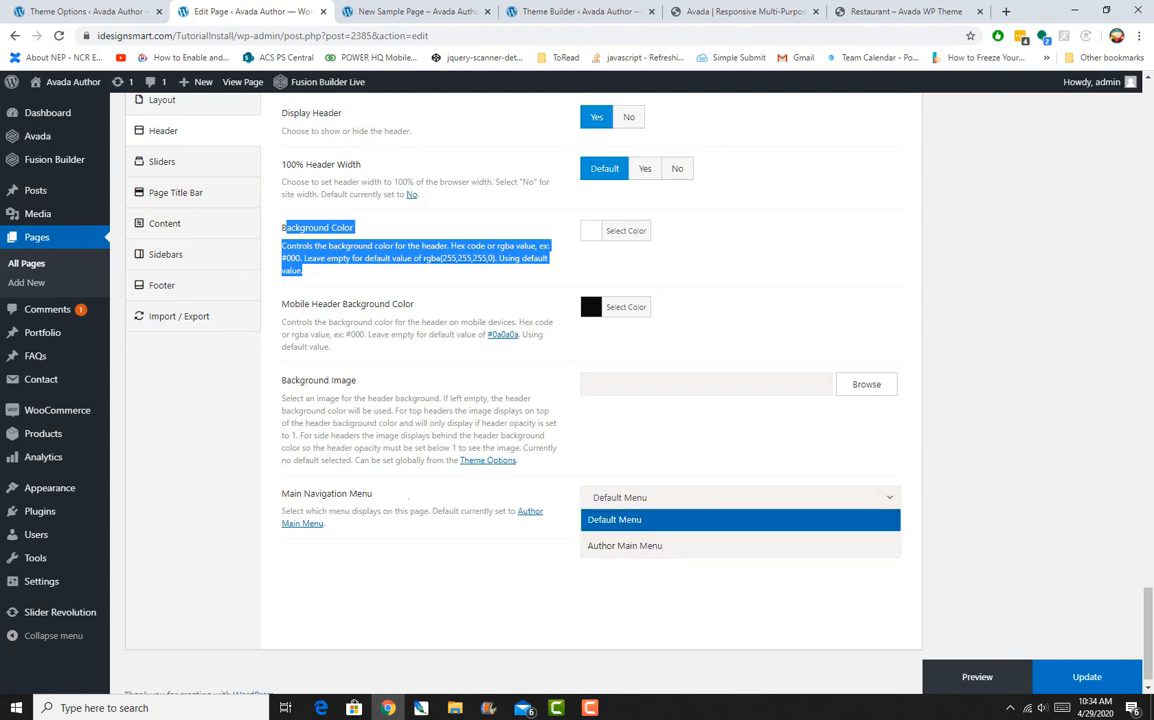
key("Down")
key("Up")
key("Return")
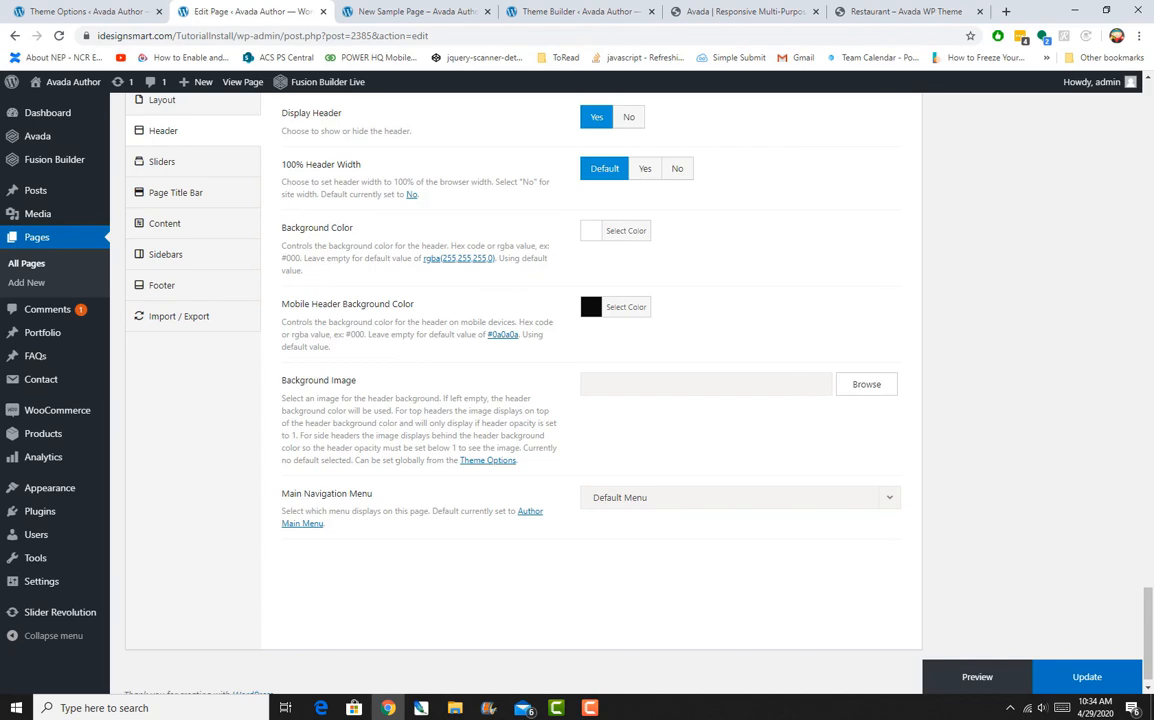
Show the Sliders section of the Fusion Page Options and look over its settings and the page's builder content
scroll(523, 380, "up", 2)
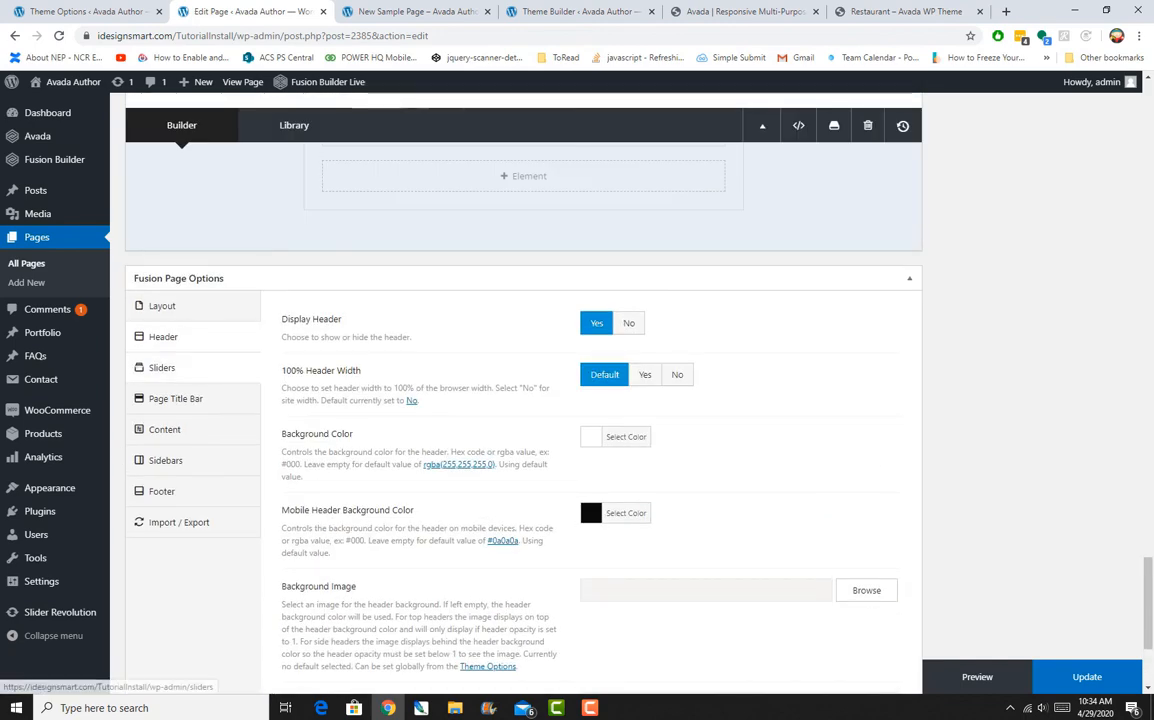
left_click(162, 368)
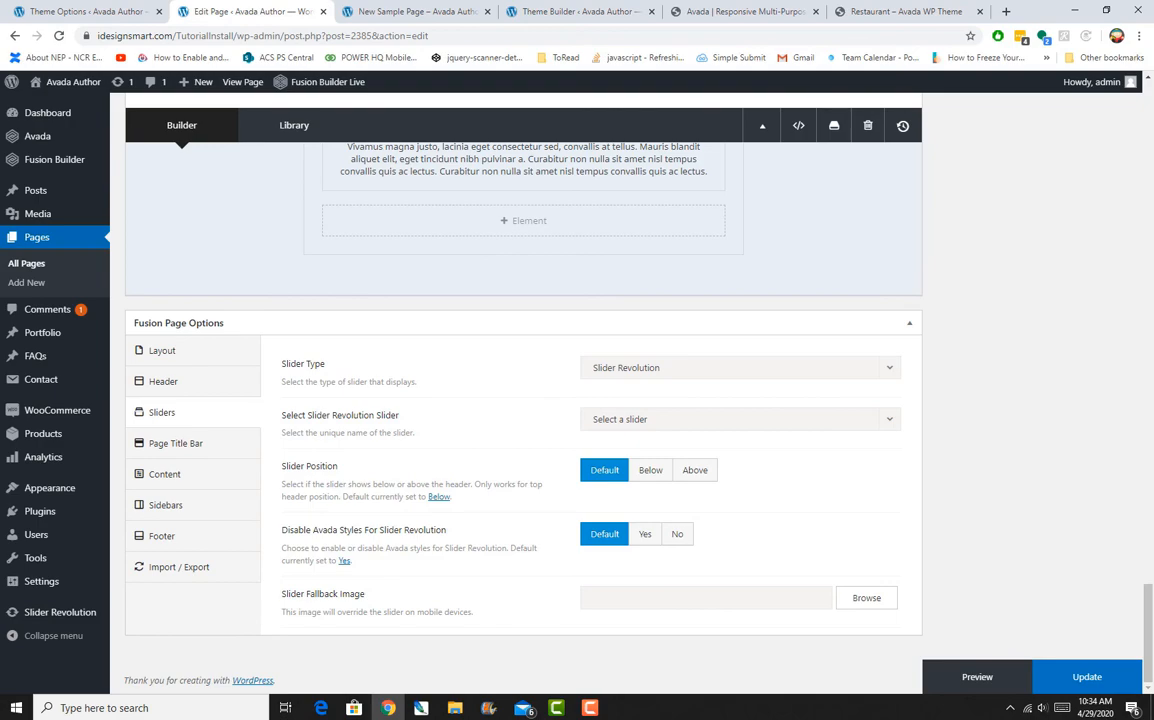
scroll(523, 400, "up", 15)
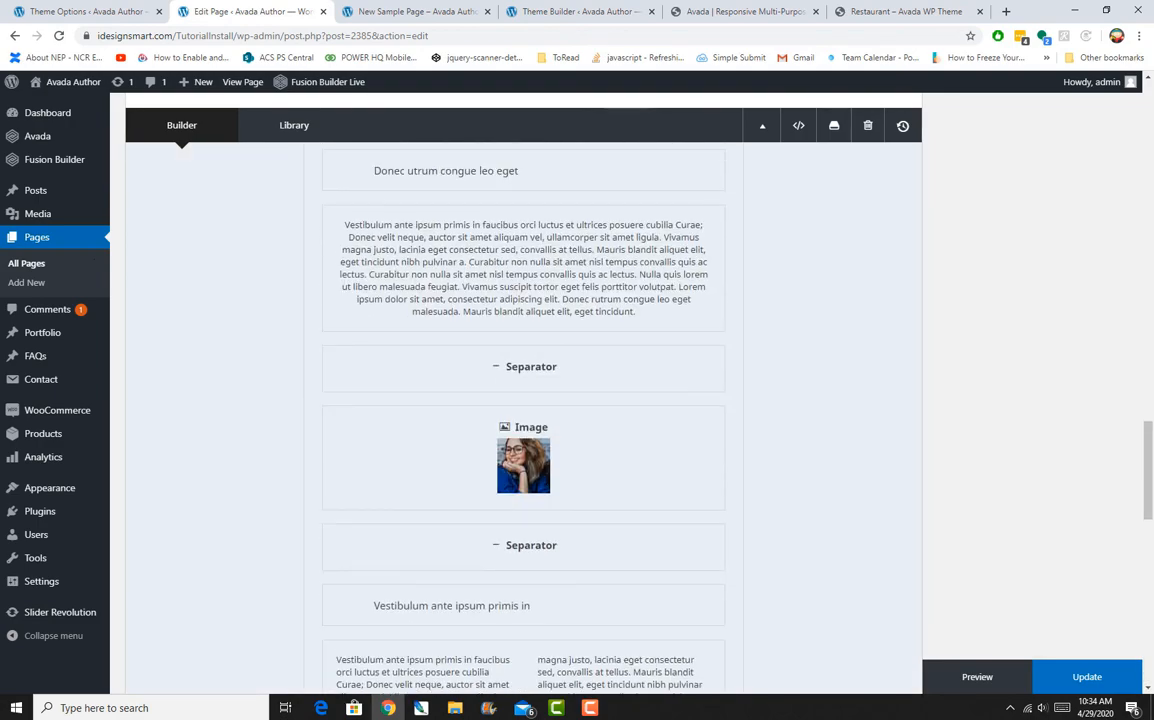
scroll(523, 400, "up", 4)
scroll(523, 400, "down", 15)
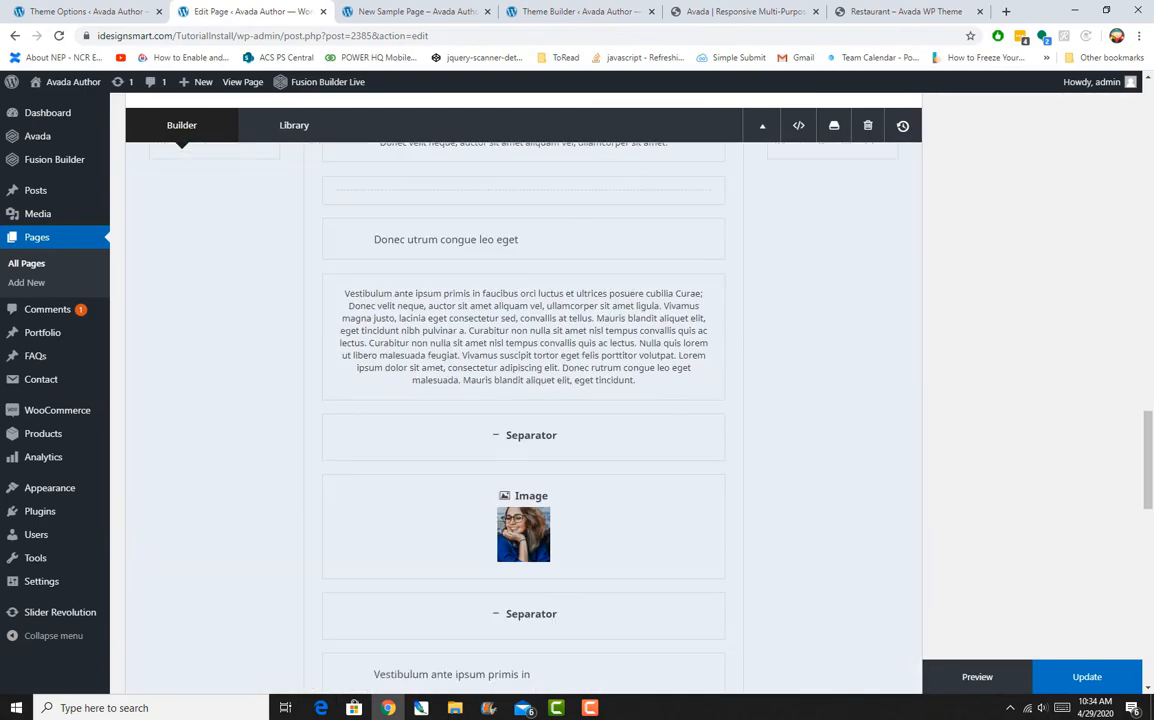
scroll(523, 400, "down", 7)
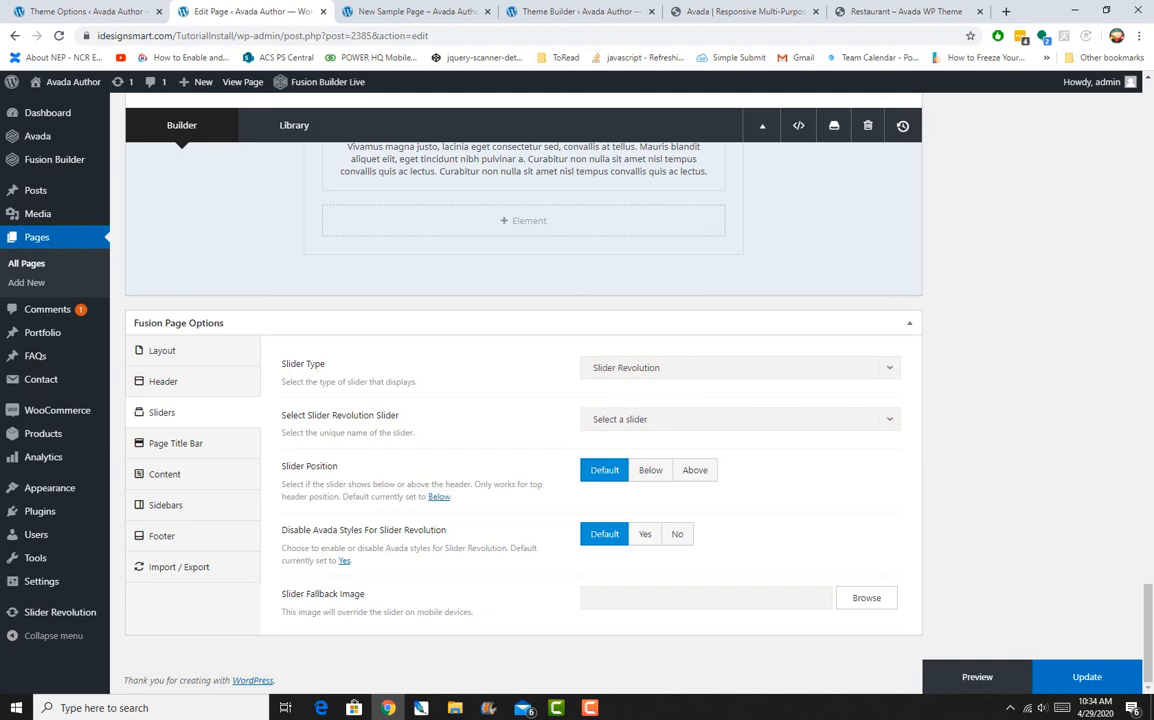
Show the Page Title Bar options, glance at the published page, and highlight the notice about the custom layout section
left_click(175, 443)
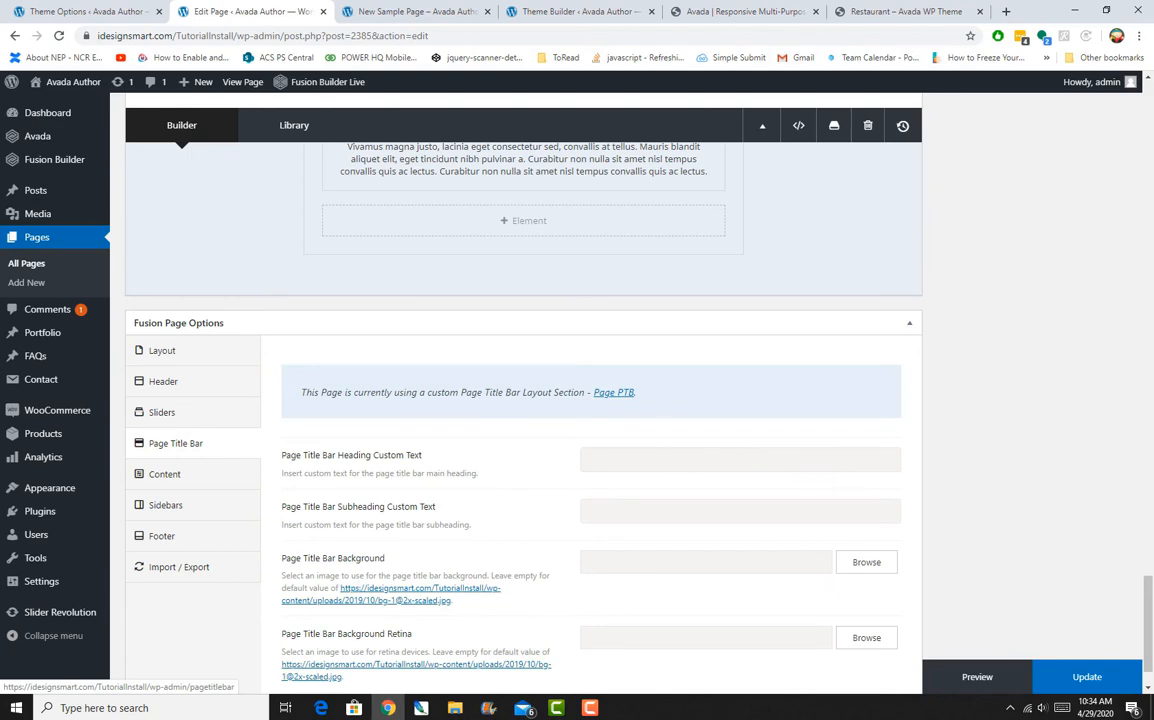
left_click(415, 11)
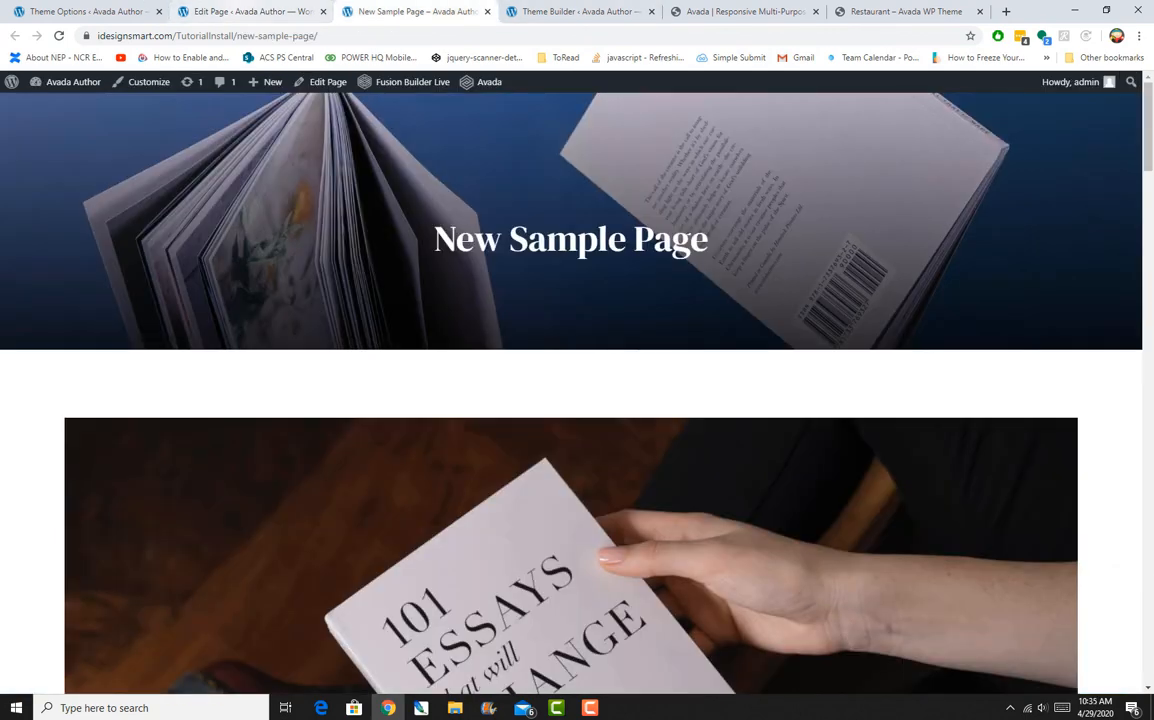
left_click(245, 11)
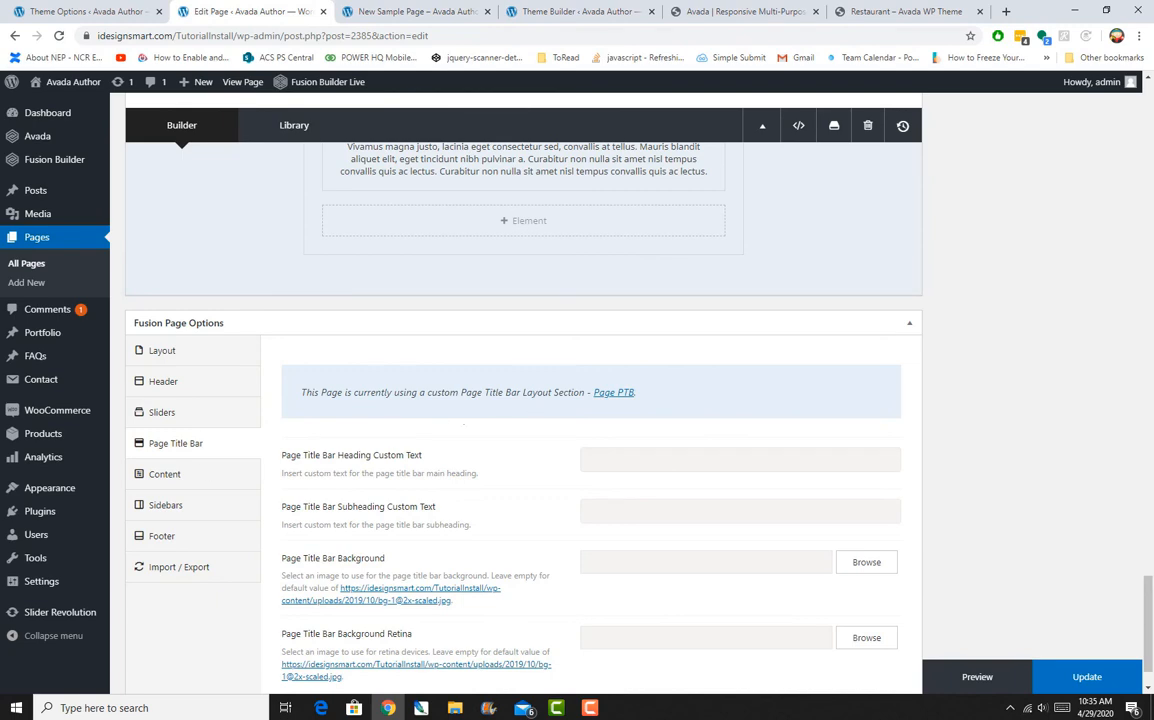
left_click_drag(301, 392, 632, 392)
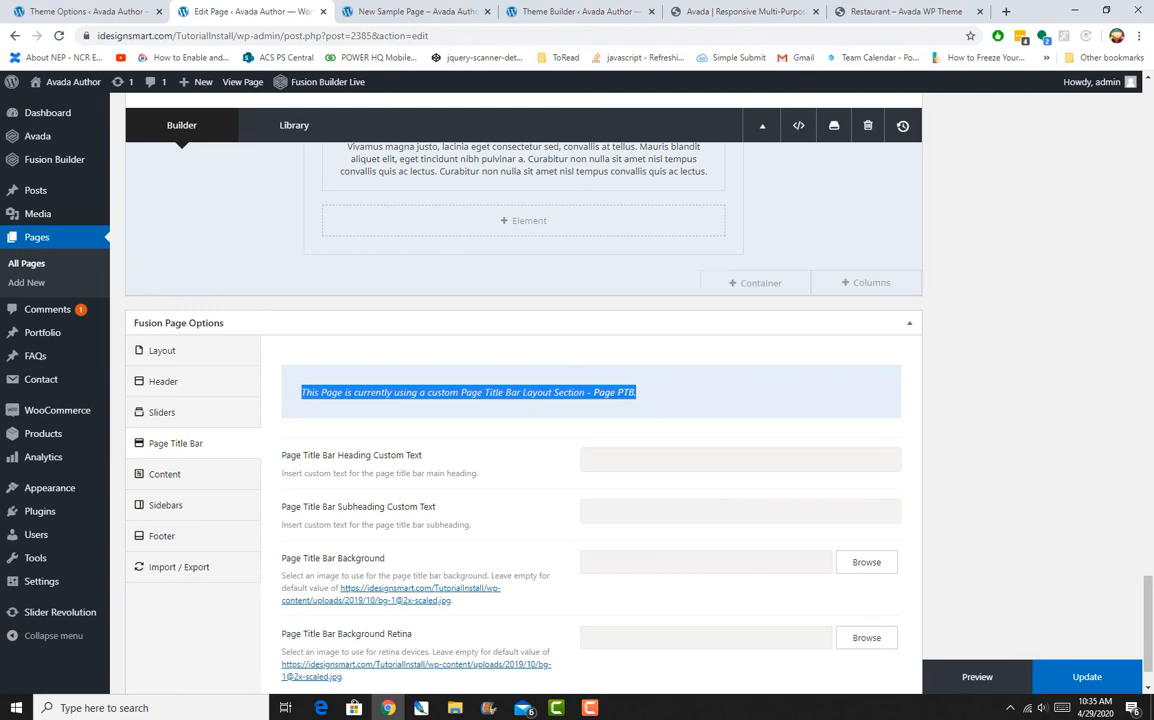
Inspect the Page layout's title bar section in Theme Builder and compare it with the published page's title bar
left_click(578, 12)
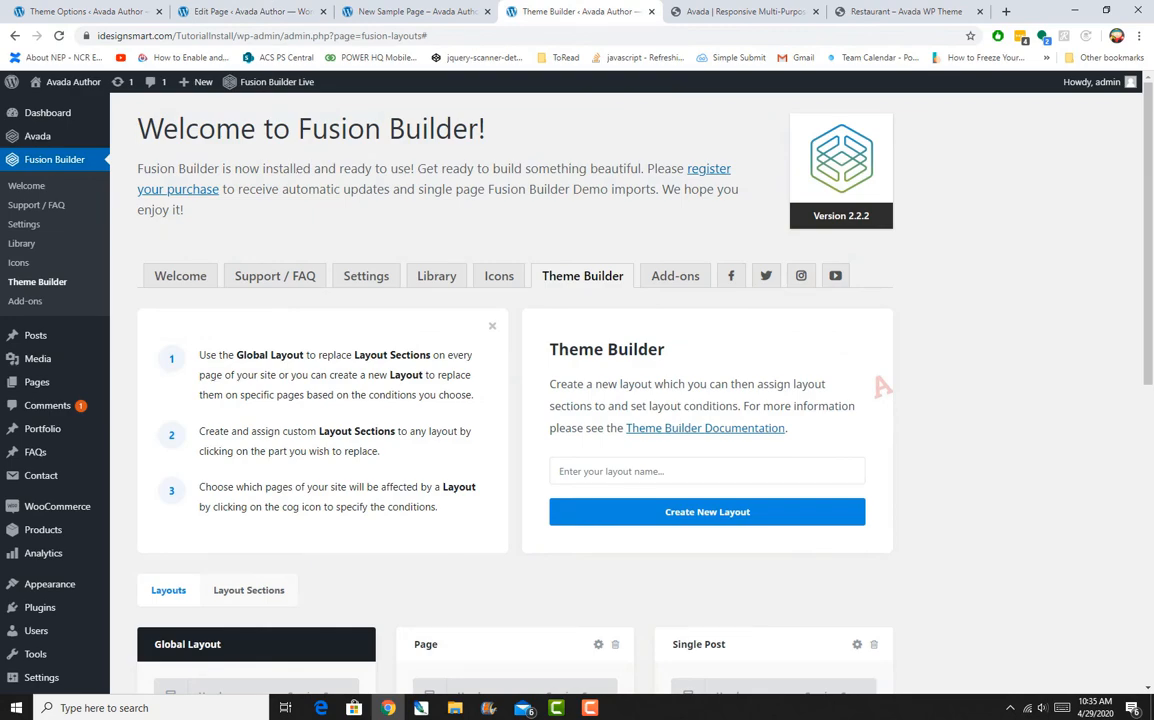
scroll(600, 400, "down", 3)
mouse_move(515, 397)
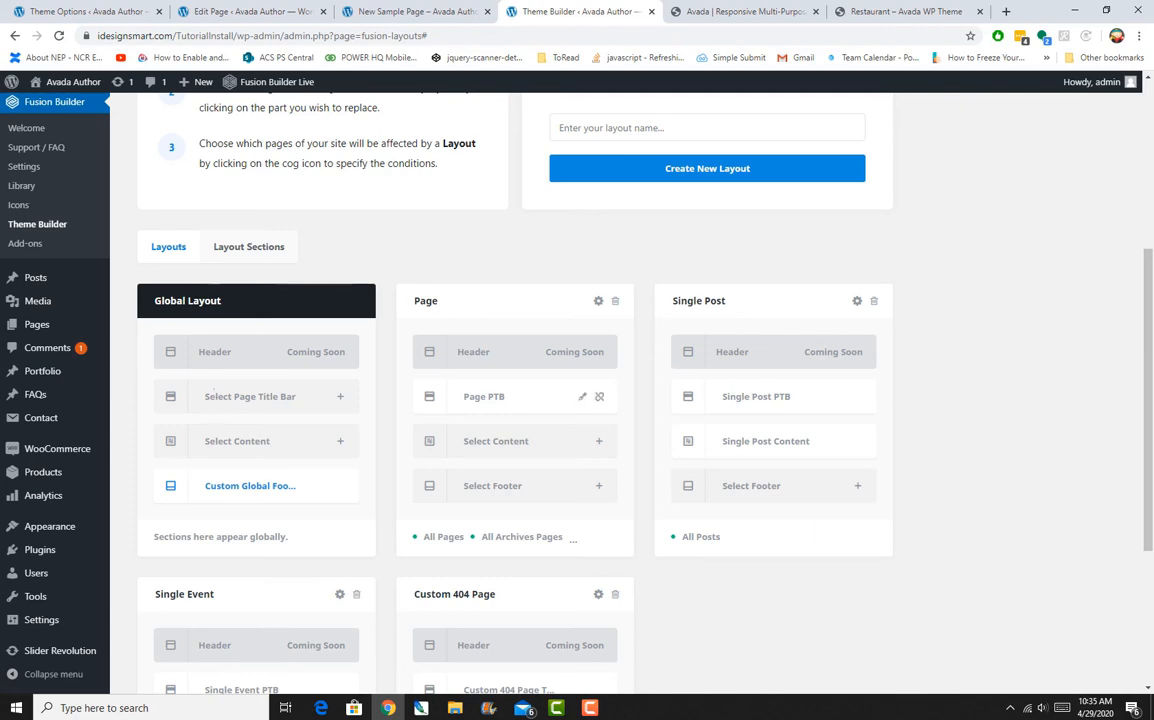
left_click(412, 12)
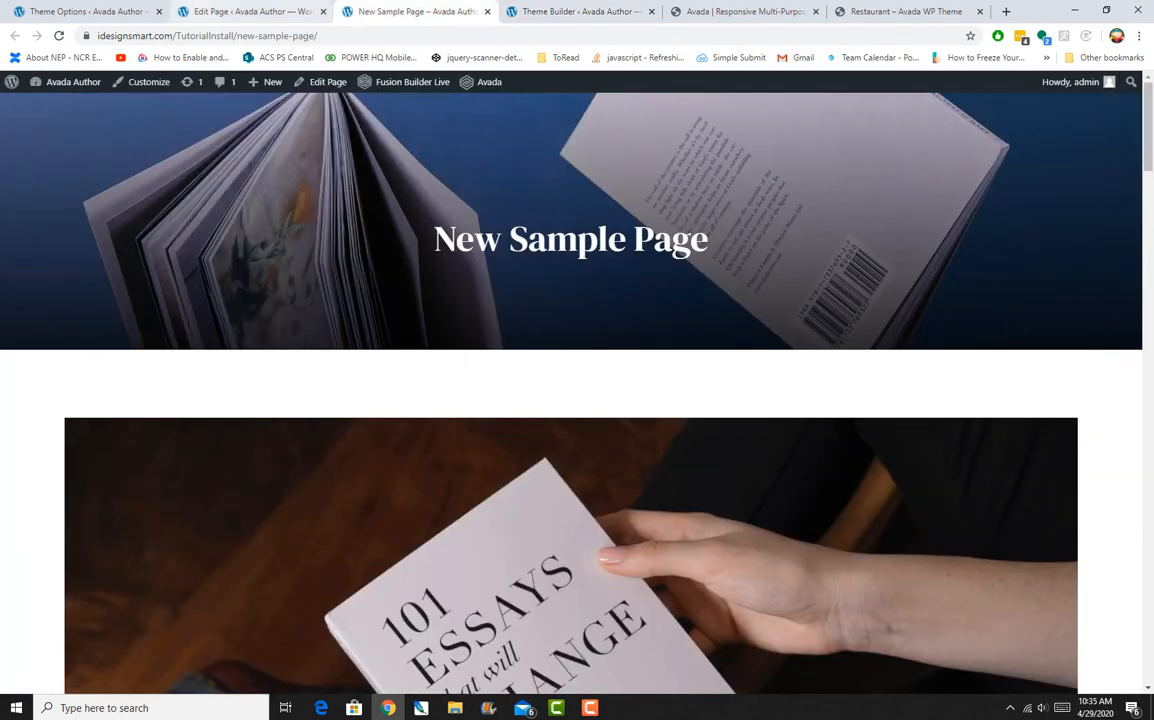
left_click(250, 11)
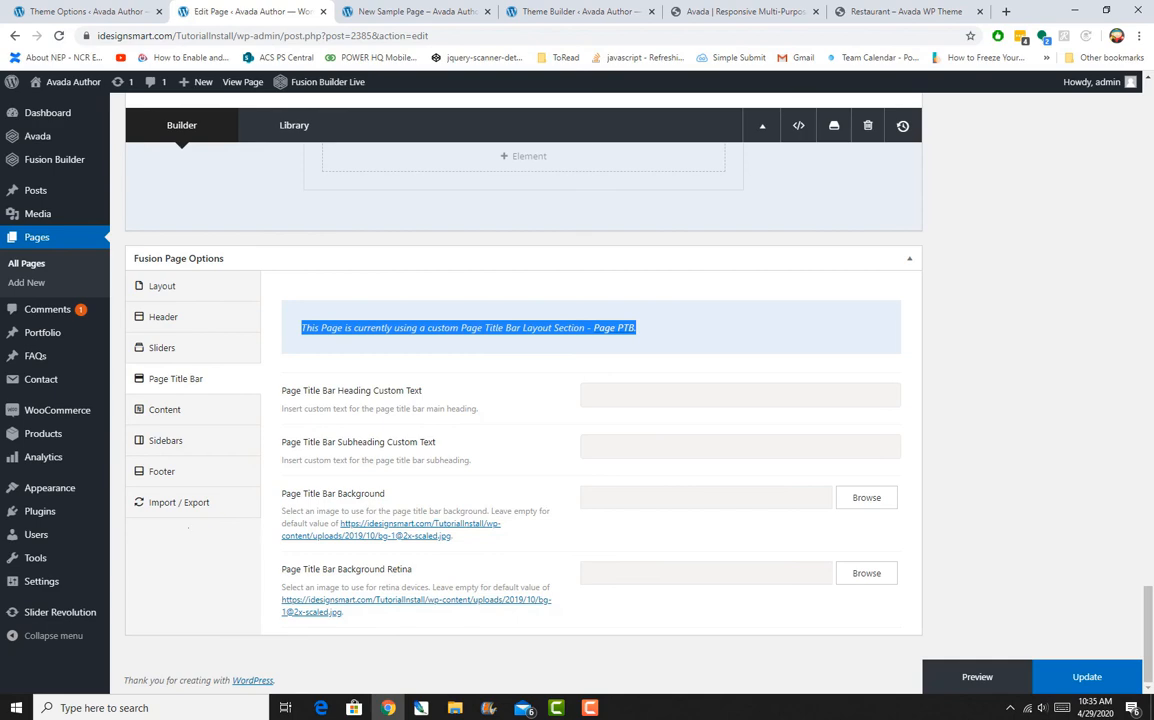
left_click(417, 12)
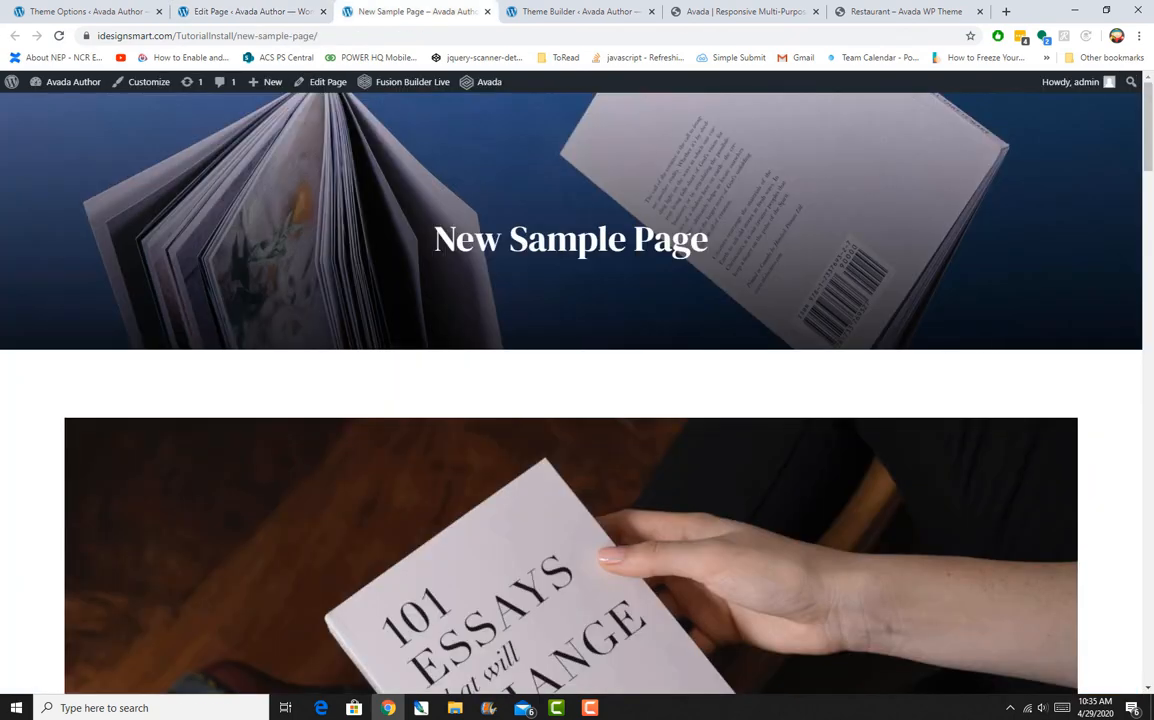
Show the Content section of the Fusion Page Options, then look over the main content area on the published page
left_click(250, 11)
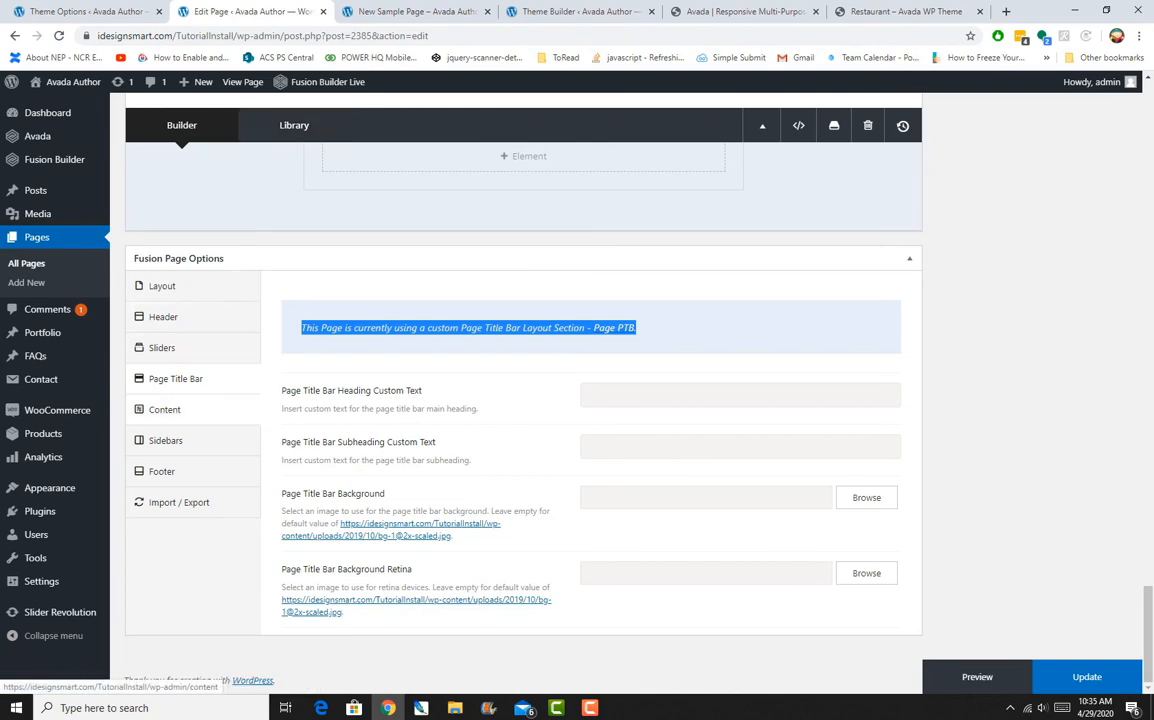
left_click(165, 409)
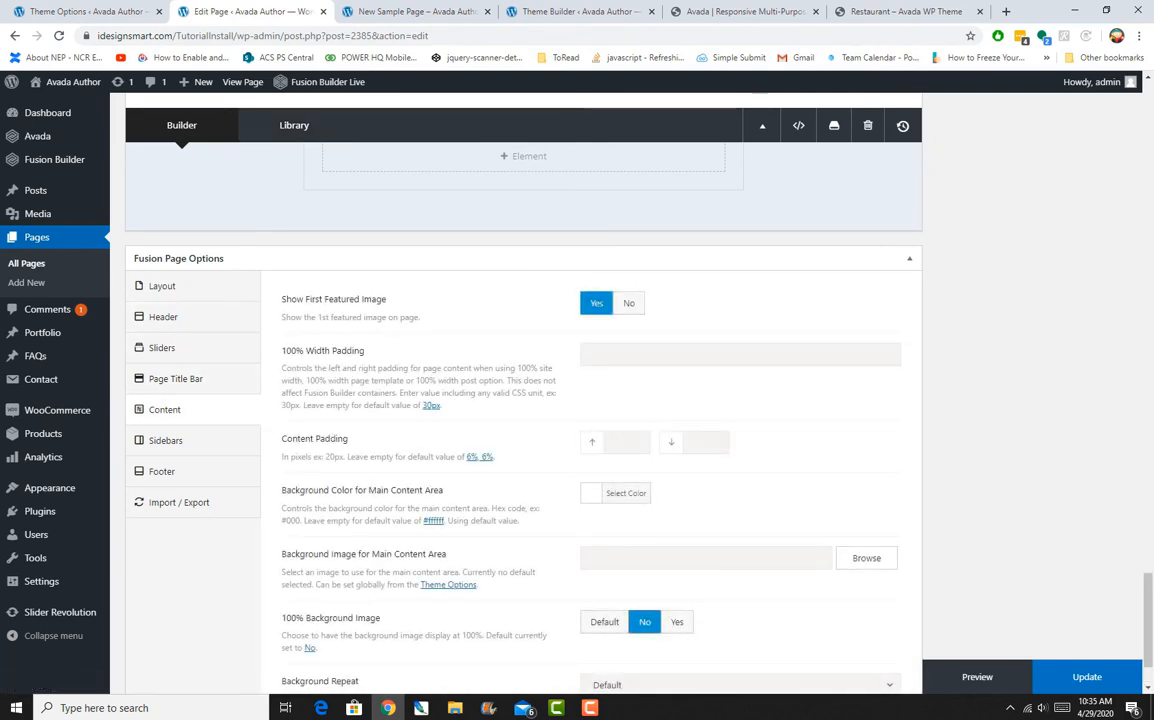
left_click(404, 11)
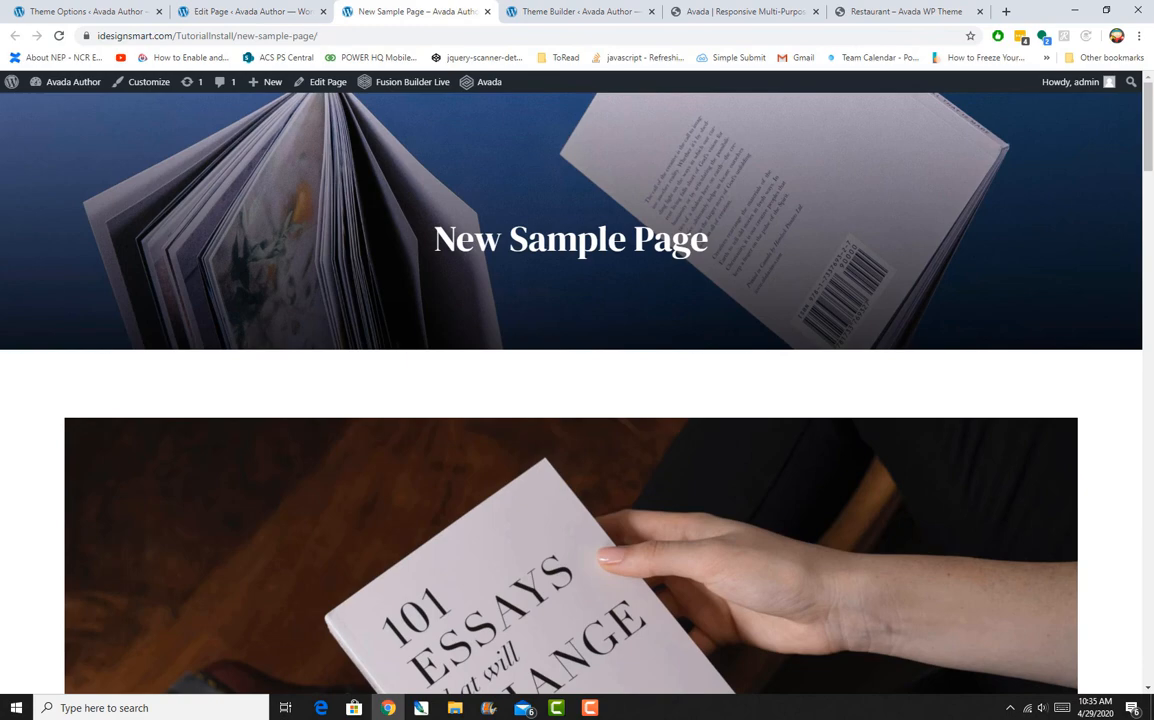
scroll(577, 390, "down", 6)
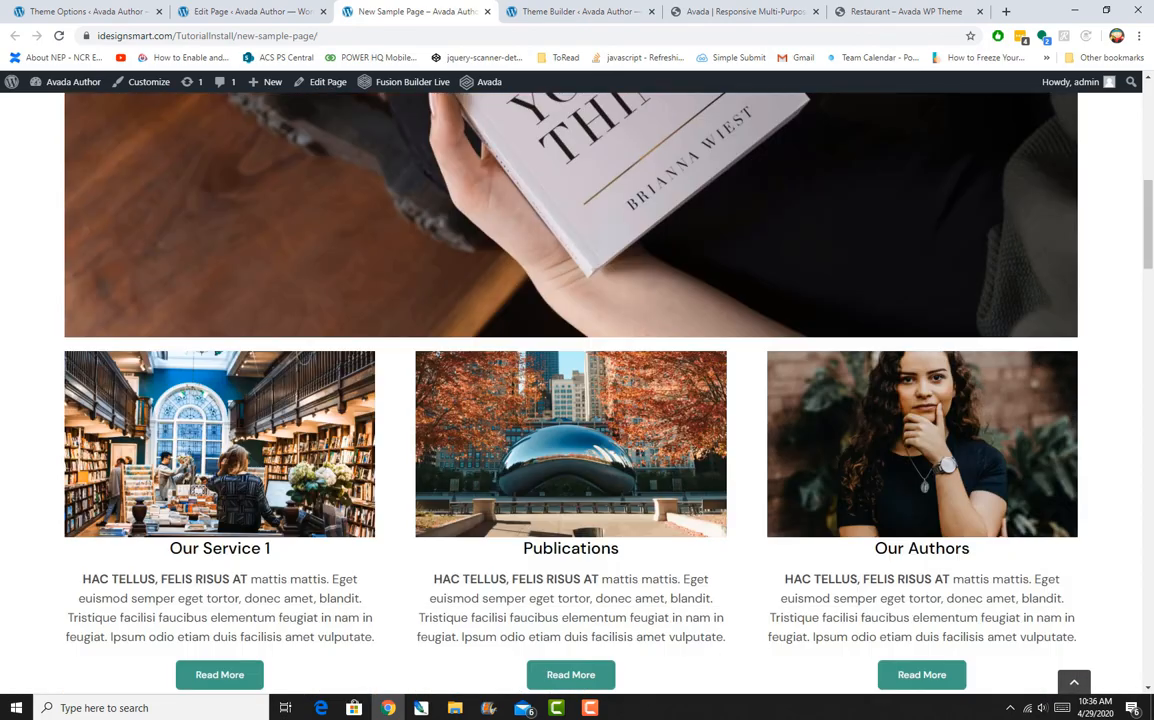
scroll(577, 390, "down", 15)
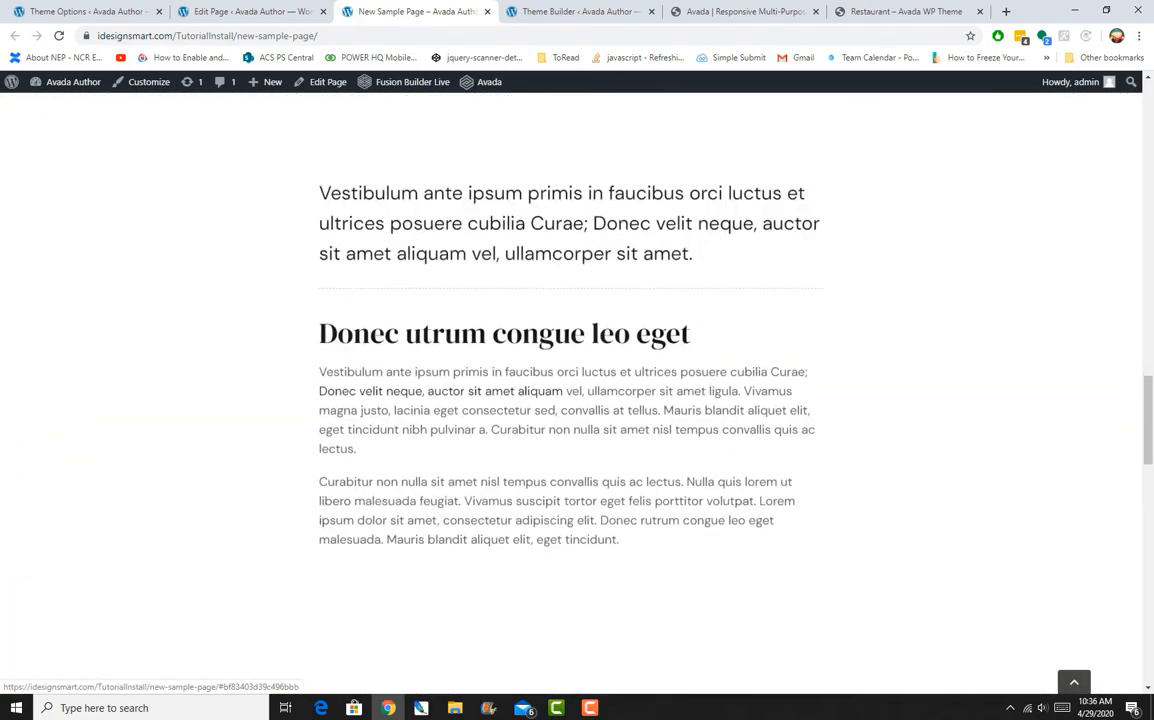
scroll(612, 438, "down", 10)
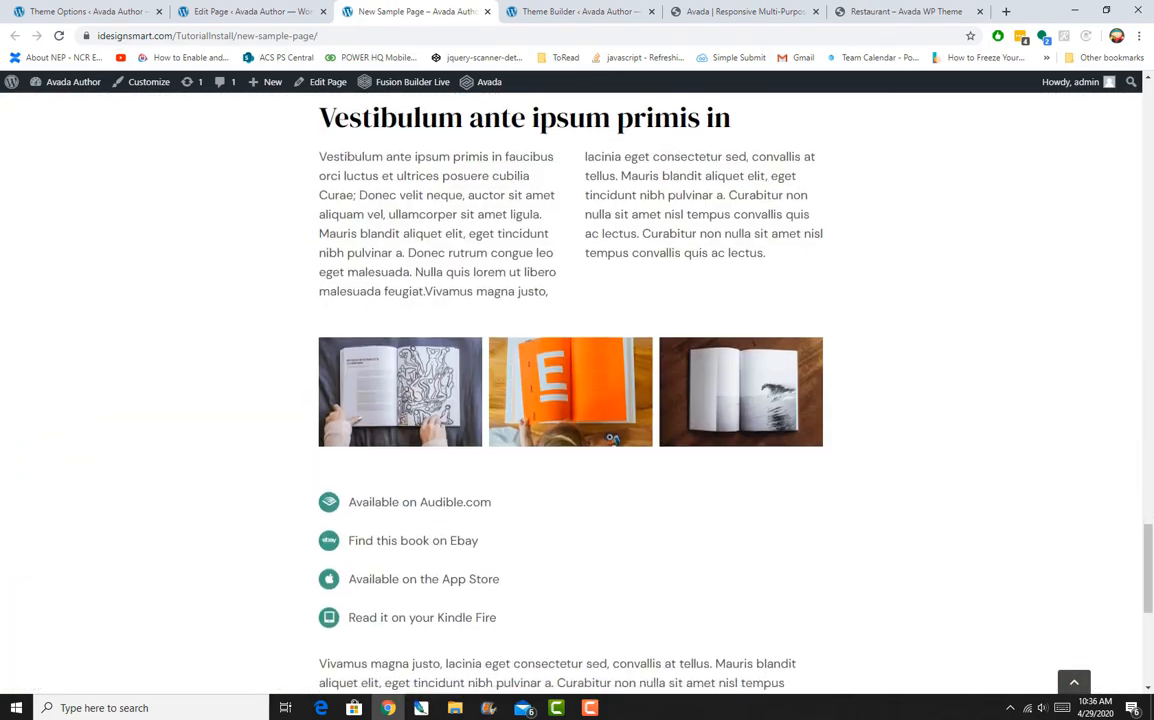
Look over the rest of the published sample page, from the book gallery and checklist back to the newsletter section
scroll(577, 390, "down", 5)
scroll(577, 390, "up", 7)
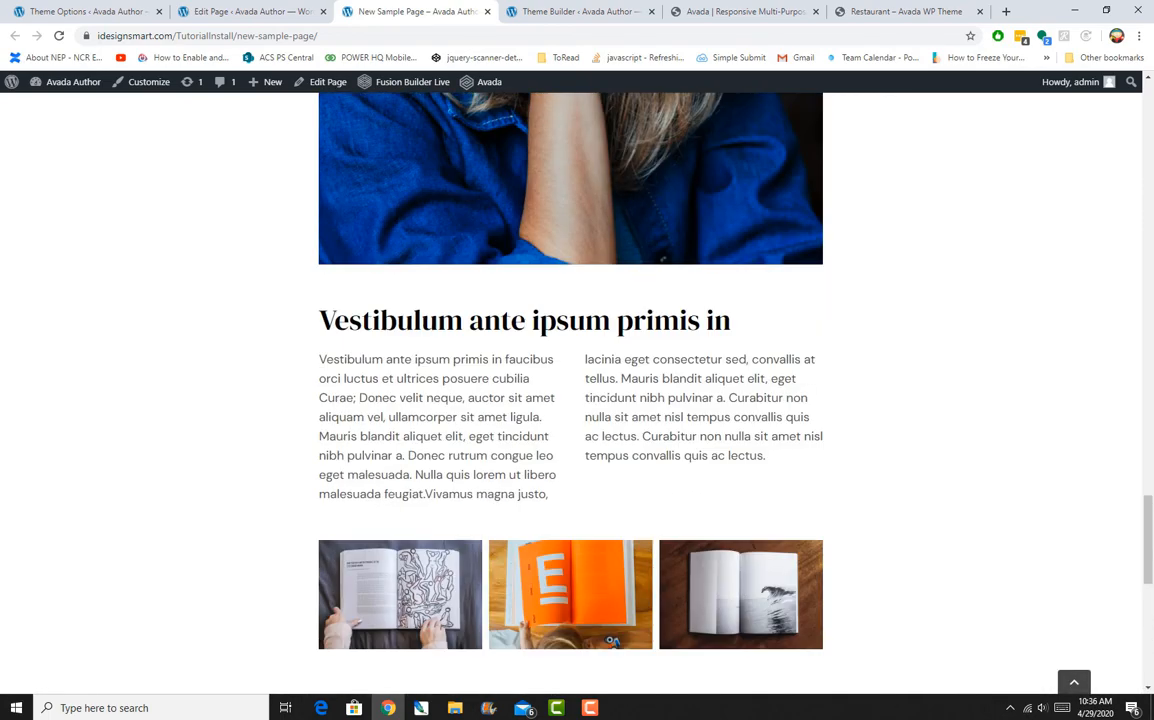
scroll(612, 641, "up", 15)
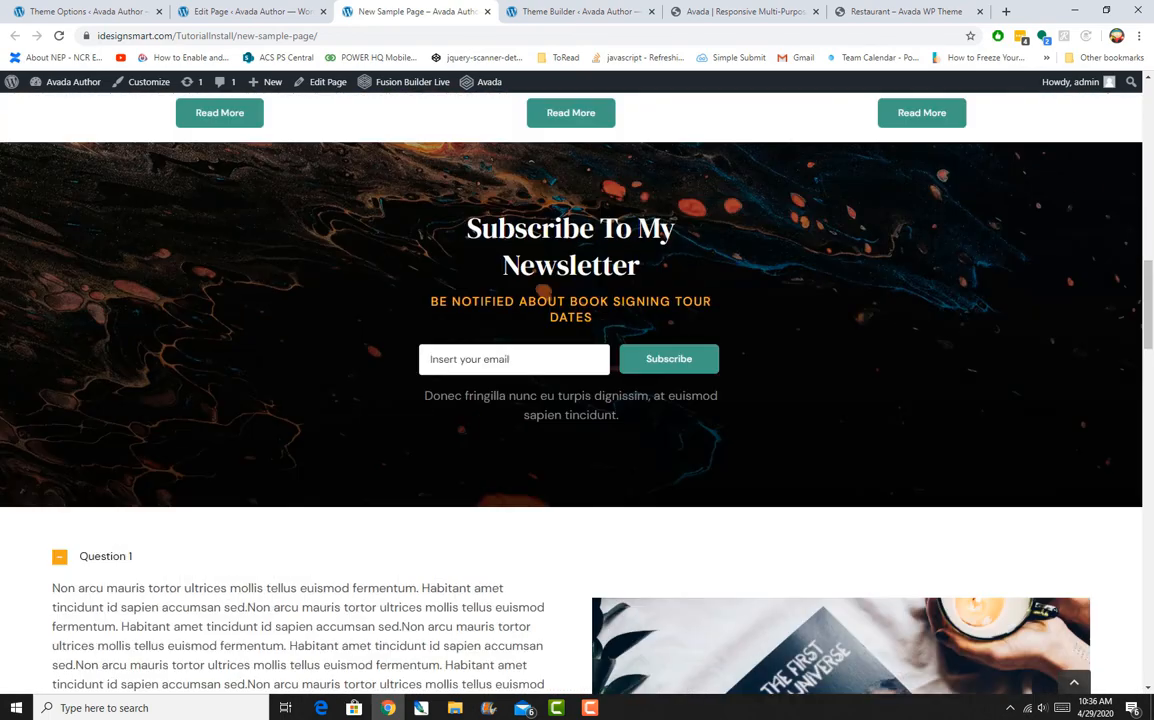
Show the Sidebars section of the Fusion Page Options in the page editor and look through the choices for Sidebar 1
left_click(252, 12)
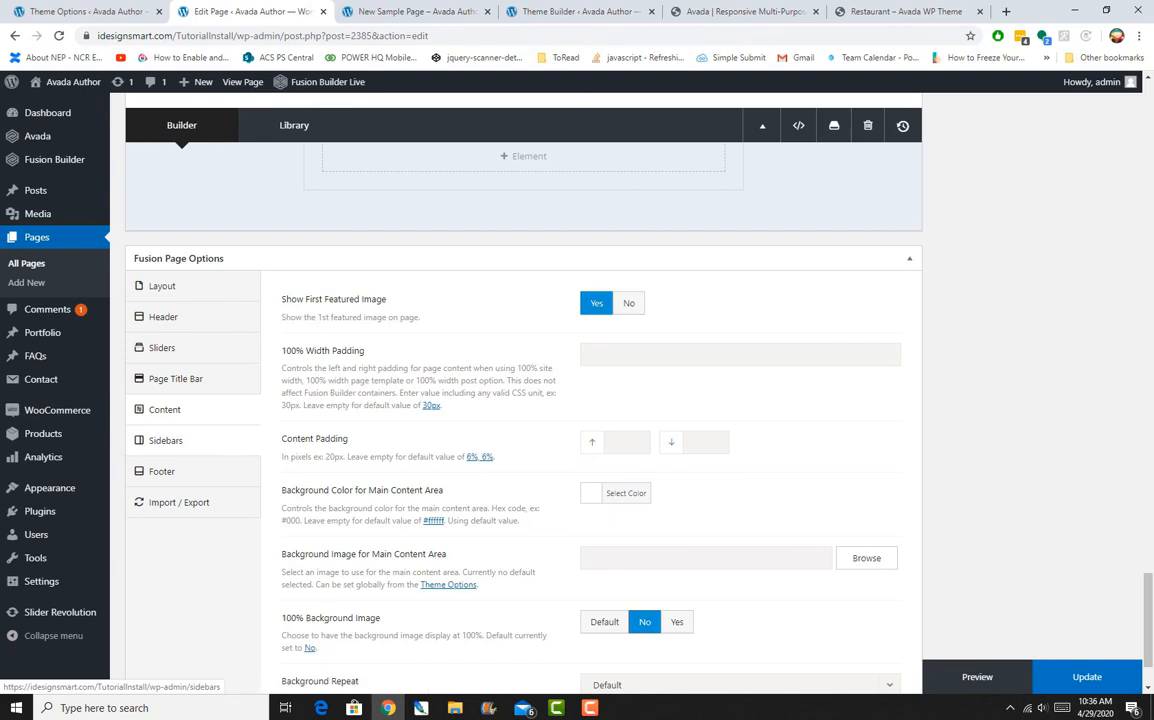
left_click(165, 440)
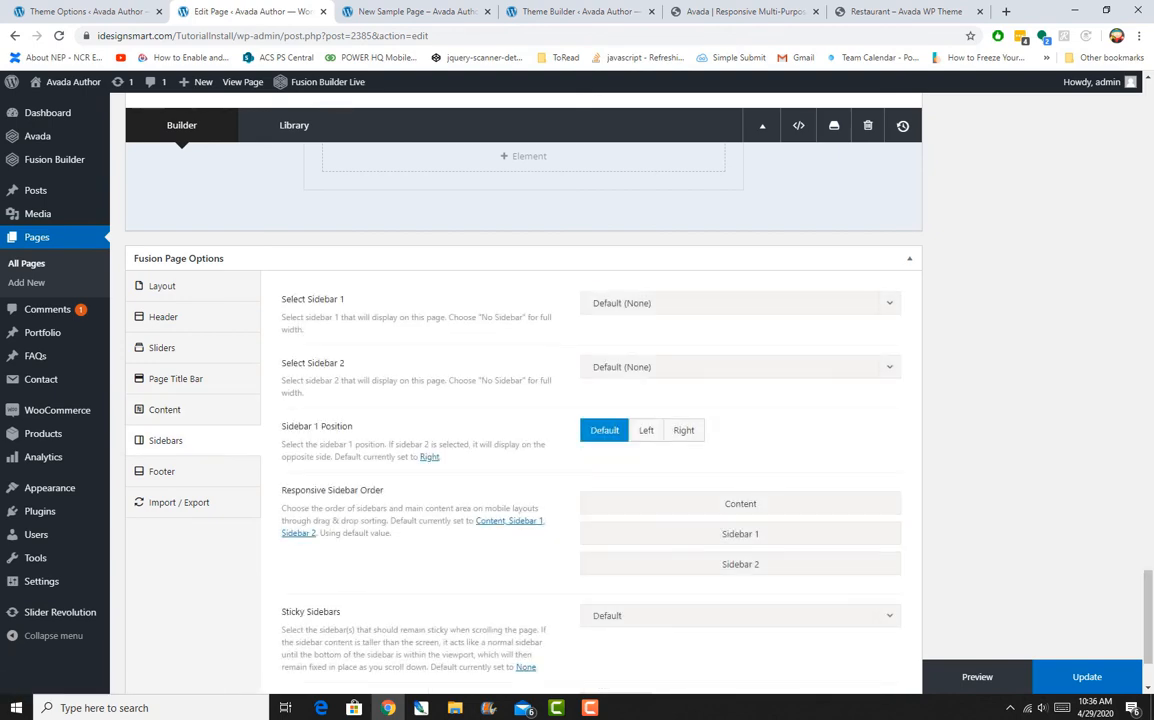
left_click(738, 303)
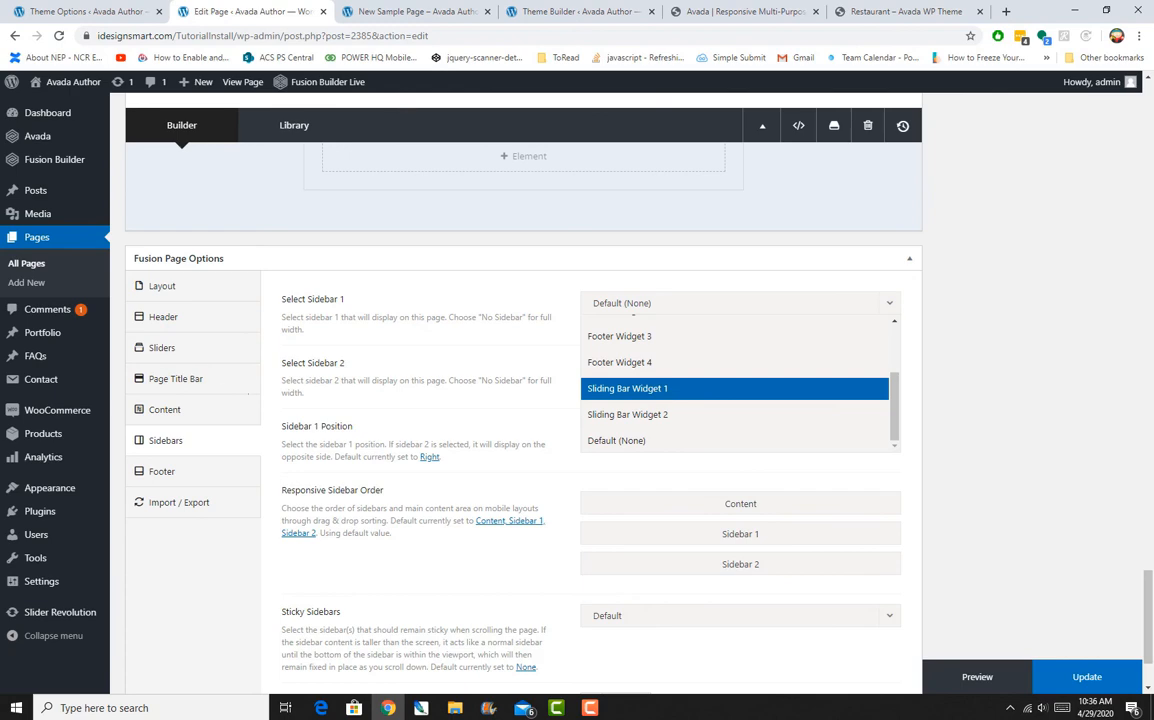
scroll(734, 384, "up", 2)
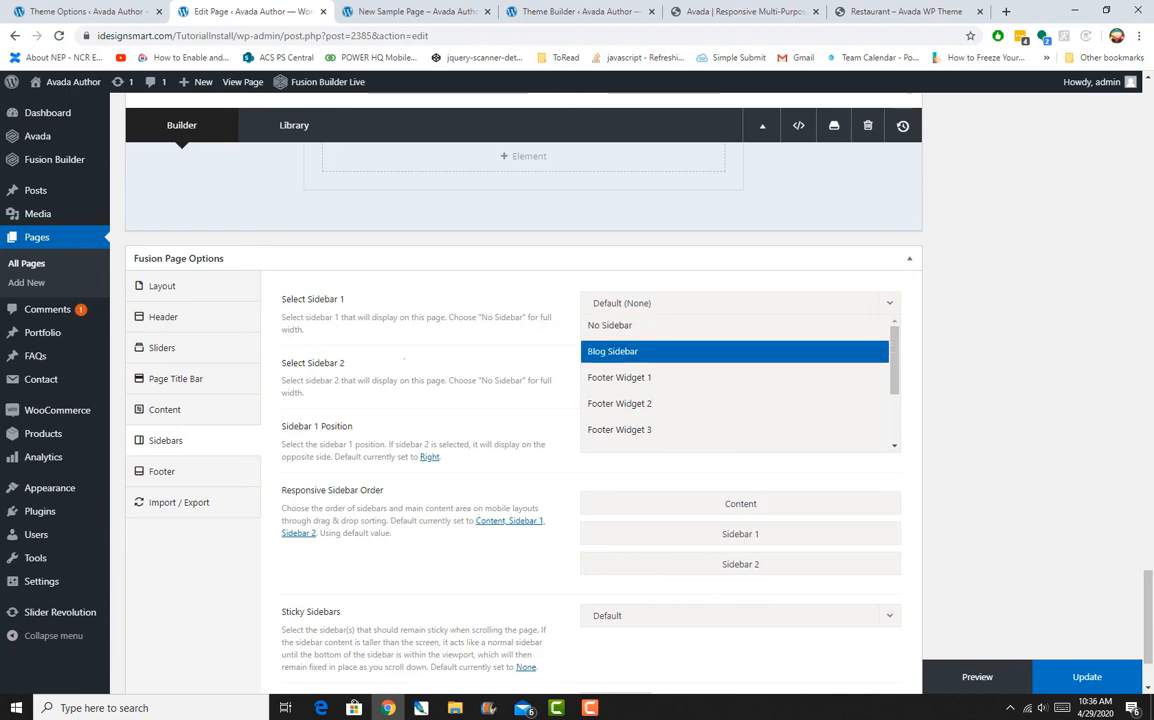
scroll(734, 384, "down", 3)
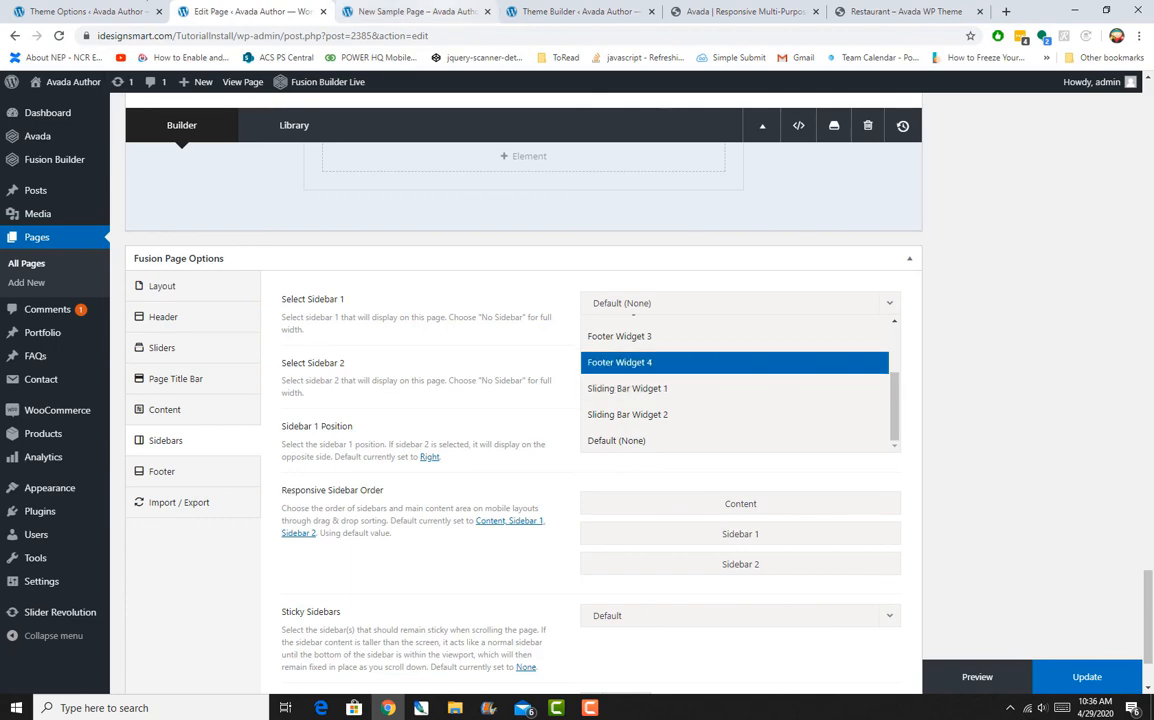
Open Avada's Theme Options in place of the Theme Builder page and show the global Sidebars section
left_click(410, 11)
left_click(577, 12)
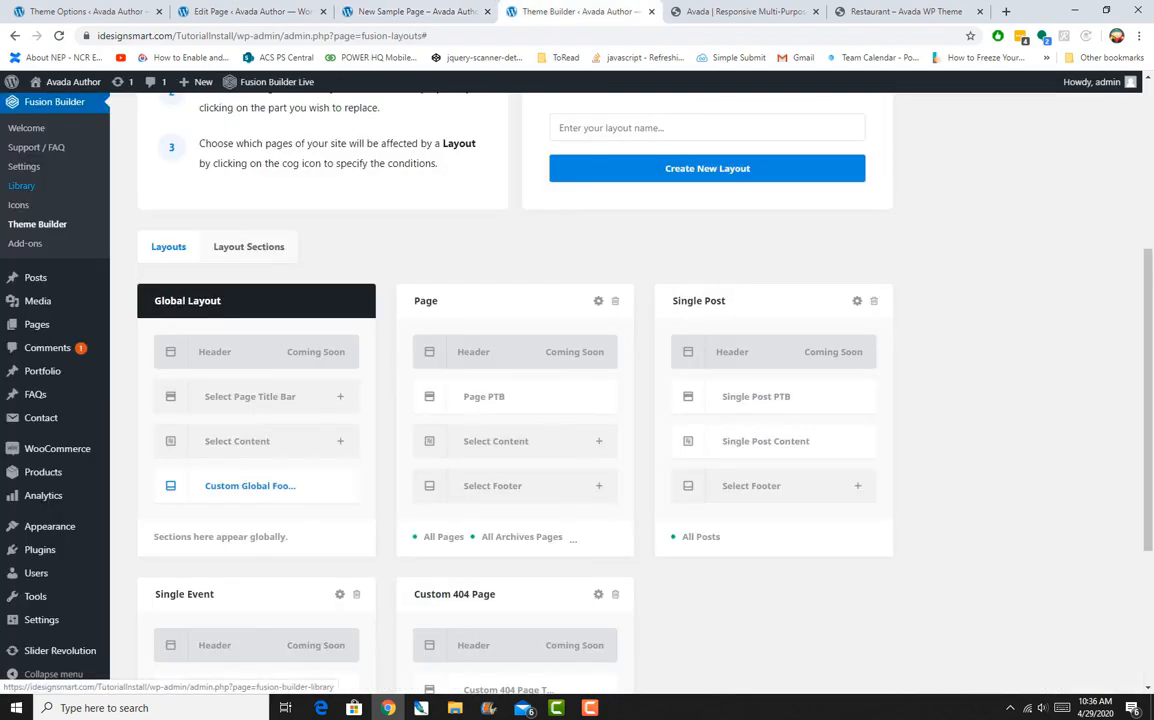
scroll(42, 131, "up", 3)
mouse_move(40, 136)
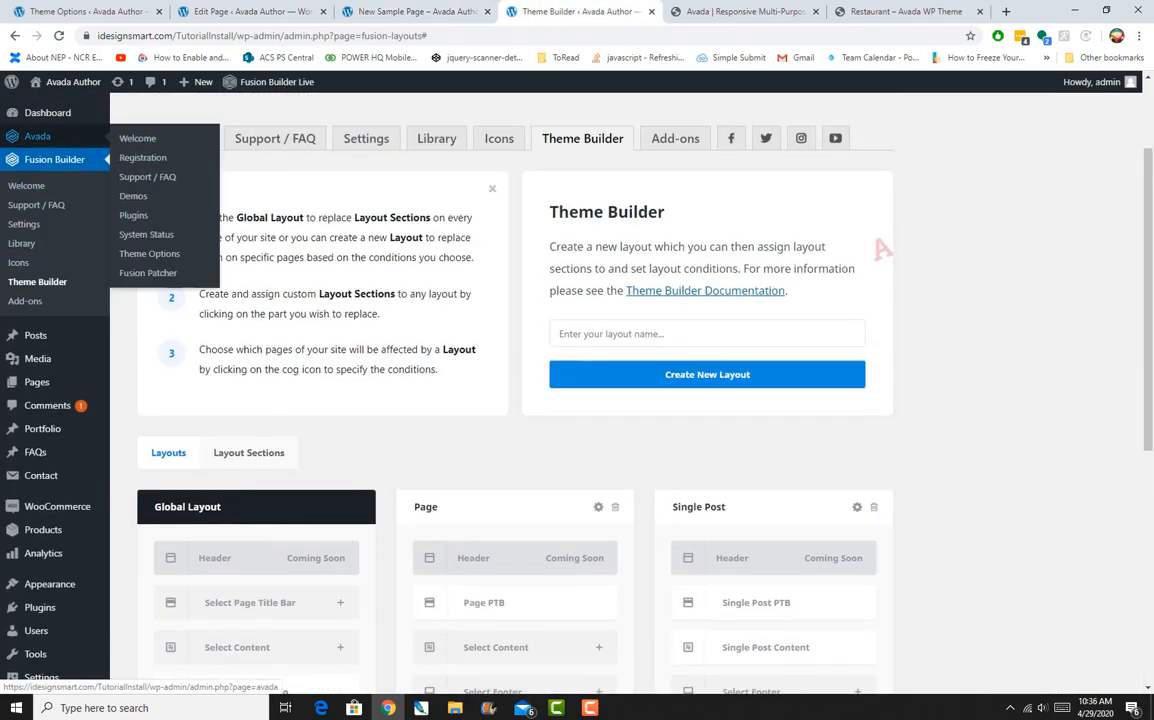
left_click(149, 253)
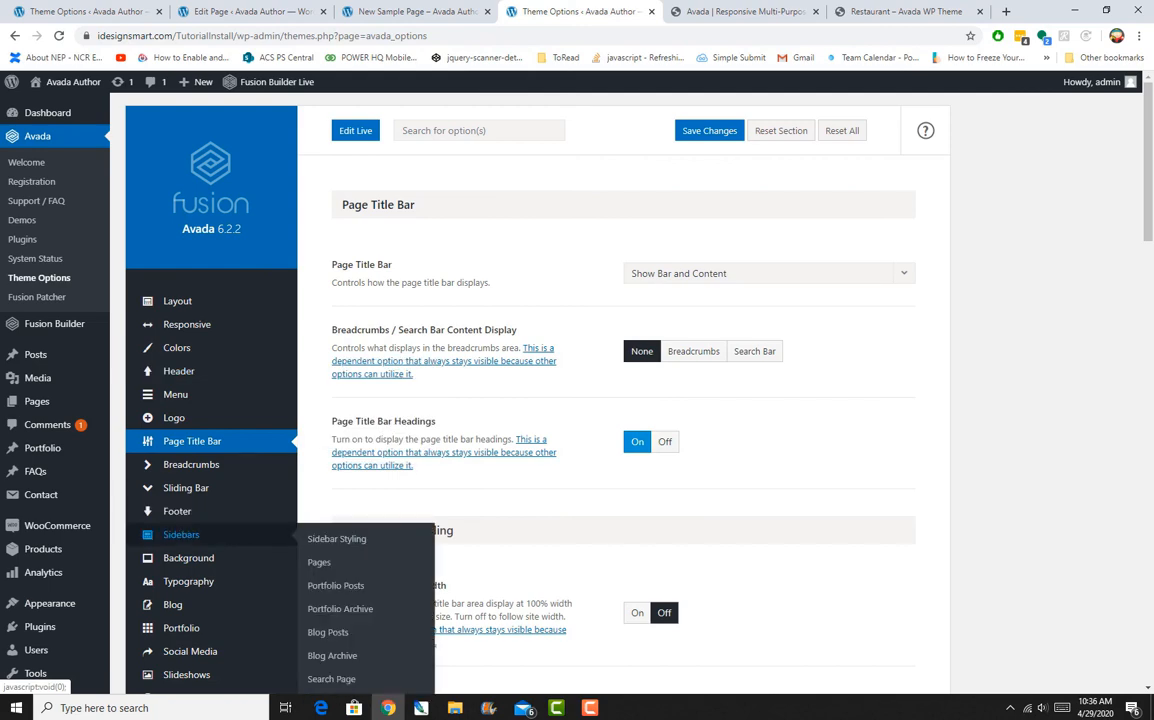
scroll(200, 534, "down", 1)
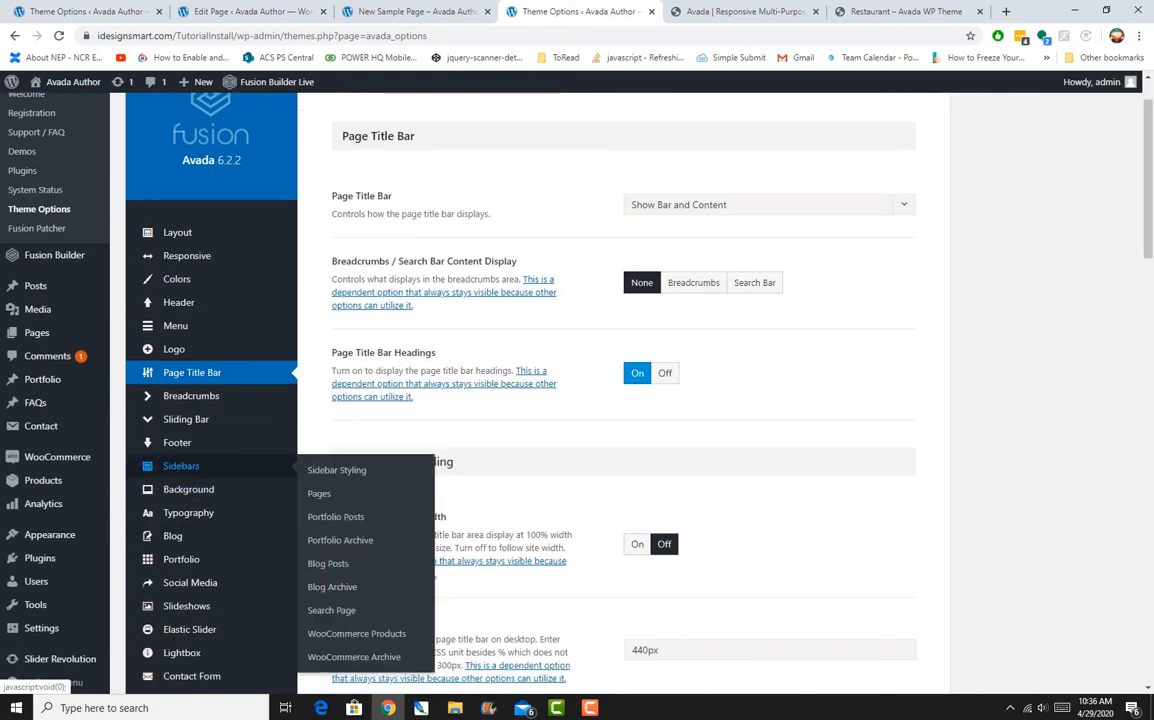
left_click(181, 466)
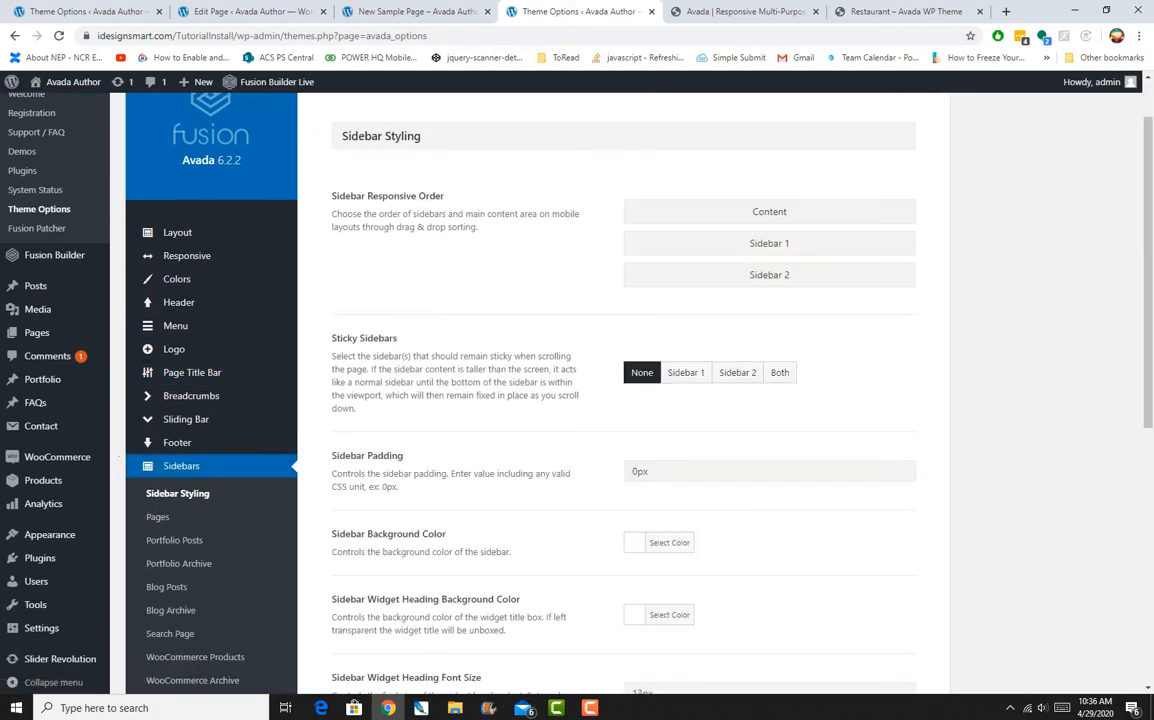
Look over the global Sidebar Styling settings, from the responsive order to the widget heading color
scroll(181, 466, "up", 1)
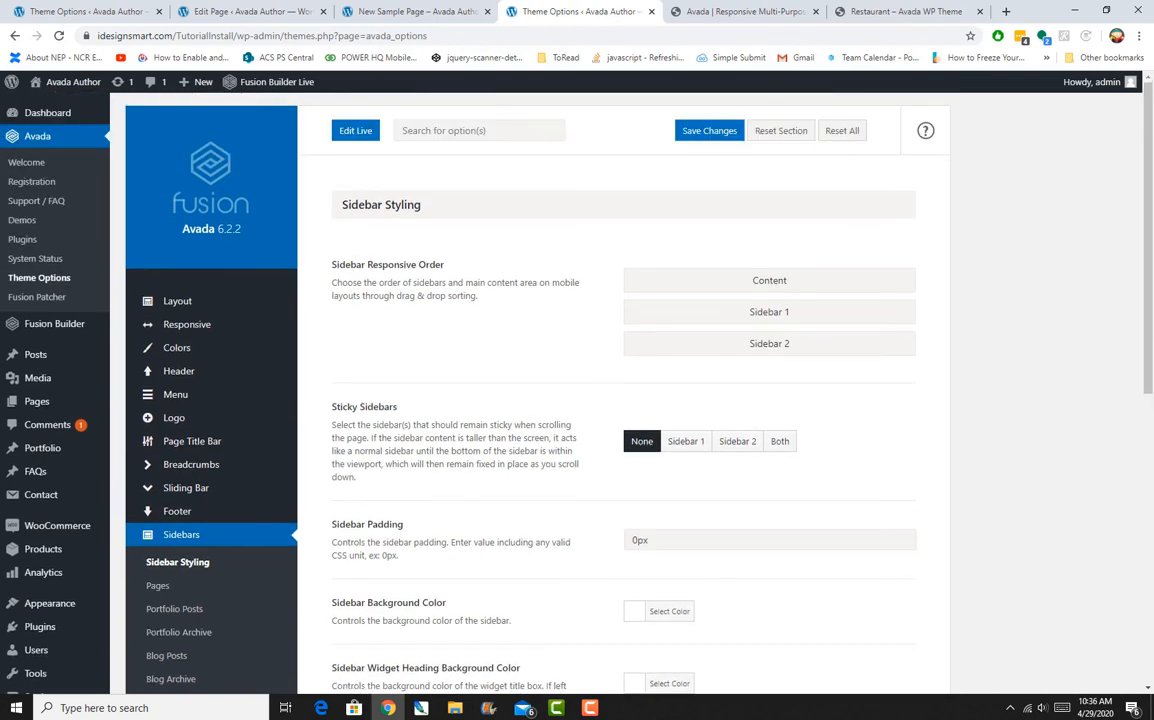
scroll(181, 466, "down", 4)
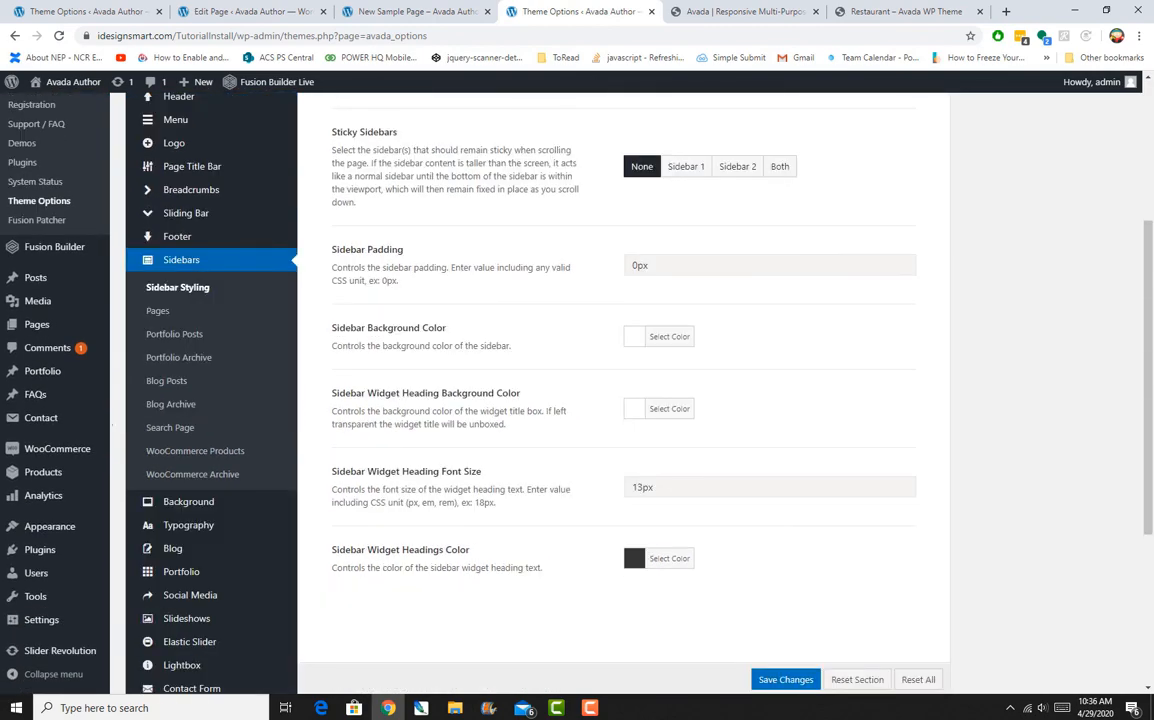
scroll(181, 466, "down", 4)
scroll(181, 466, "up", 6)
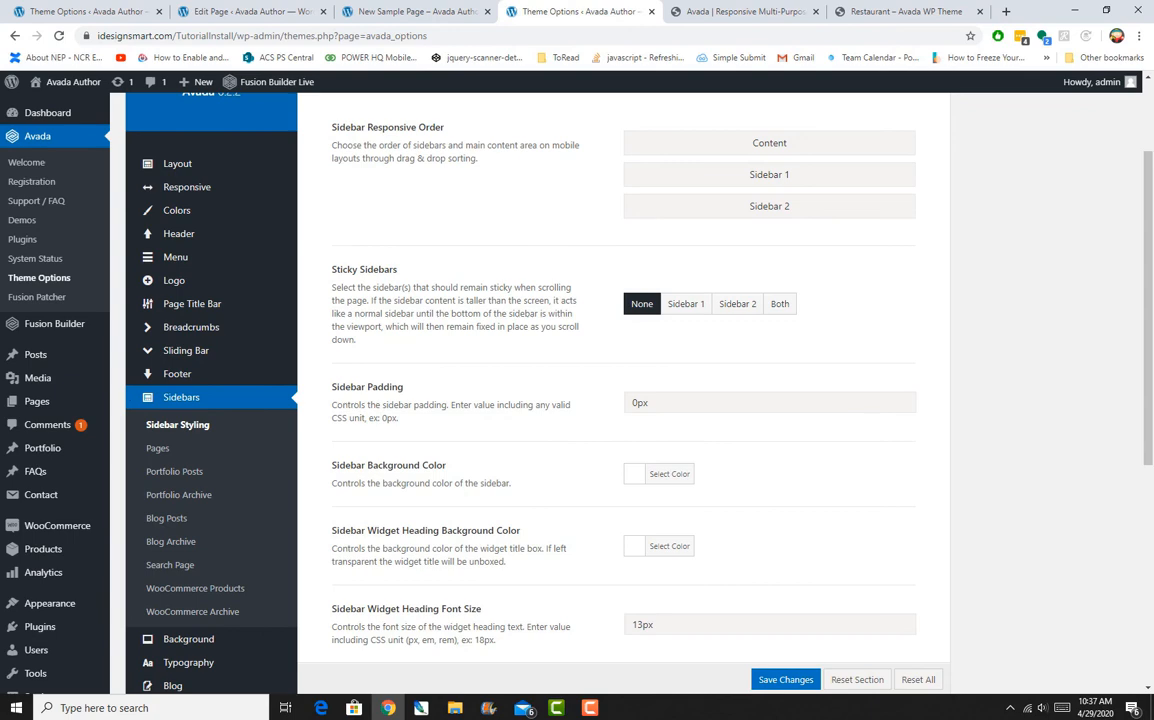
scroll(620, 400, "up", 2)
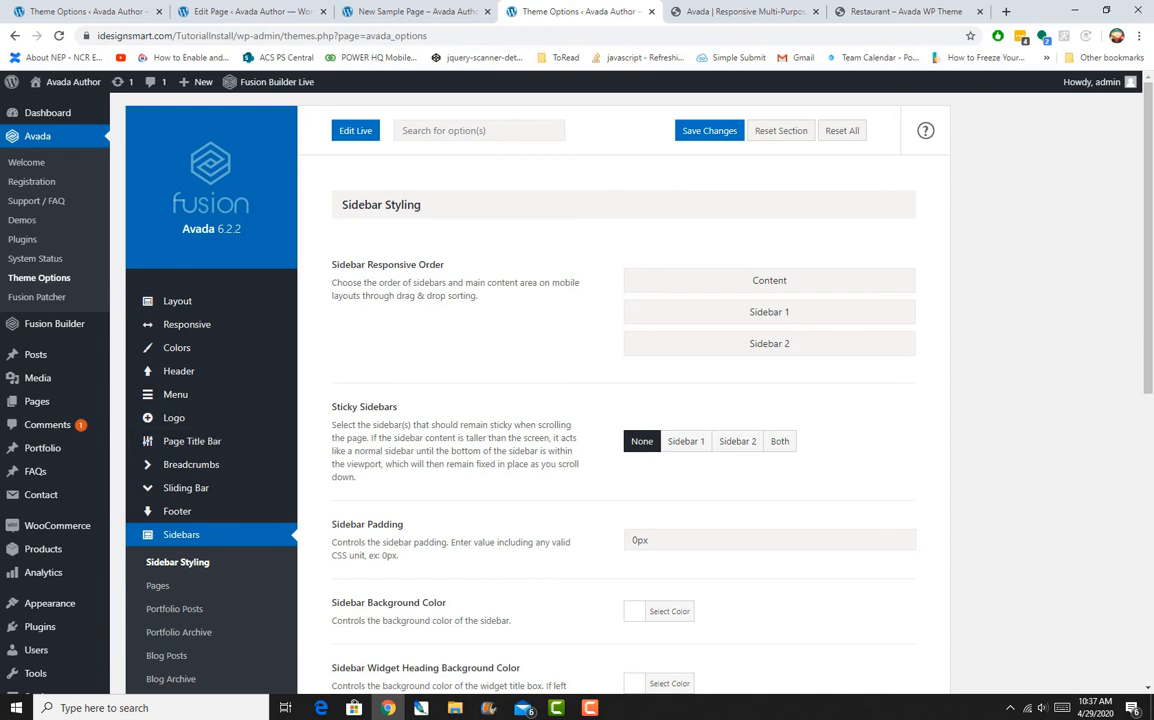
Open the WordPress Widgets page in a new browser tab and look over its widgets and widget areas
scroll(200, 420, "down", 1)
mouse_move(52, 535)
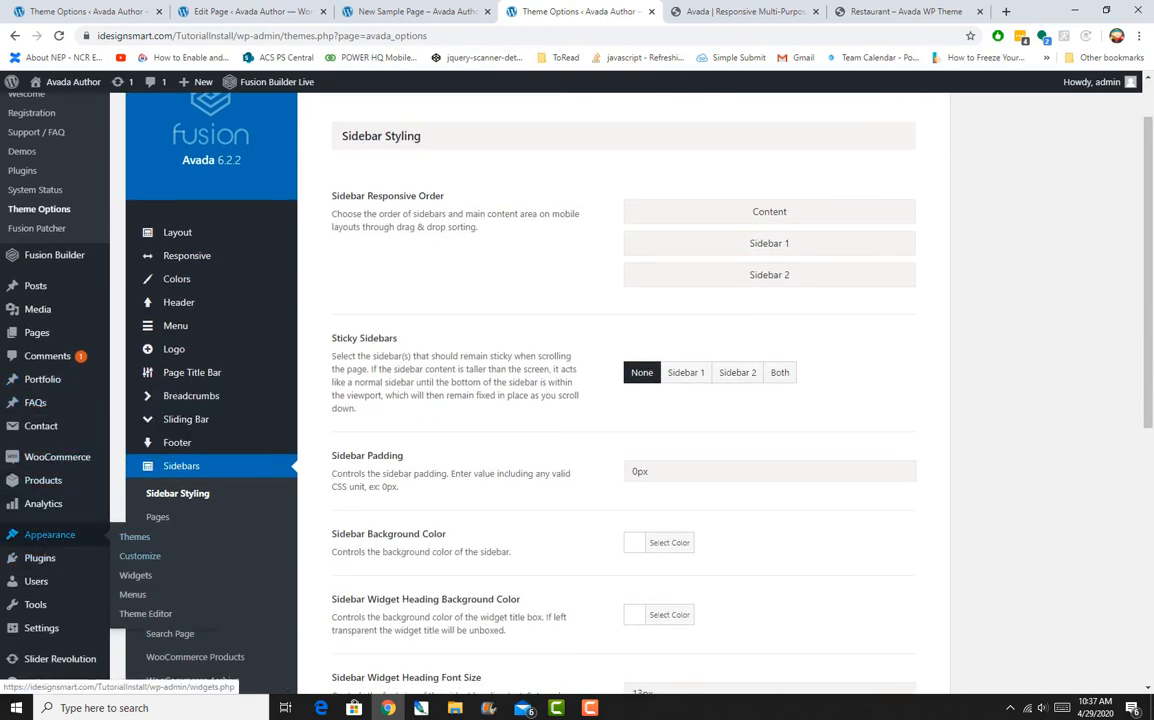
right_click(135, 575)
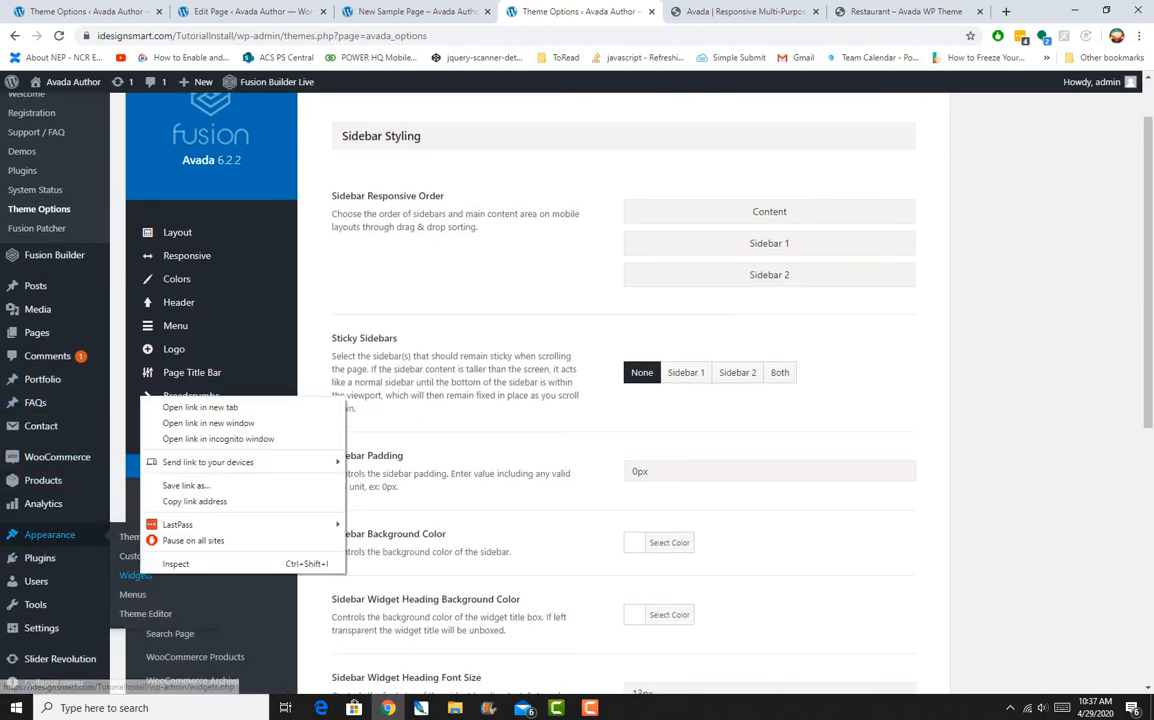
left_click(165, 405)
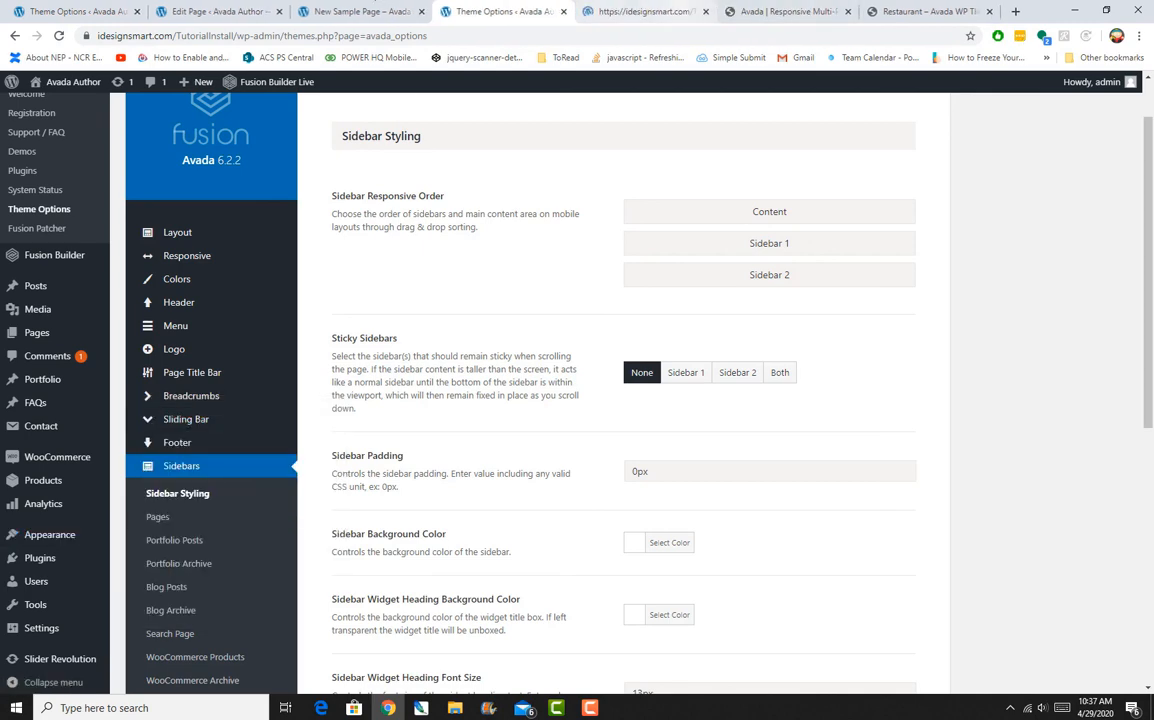
left_click(645, 12)
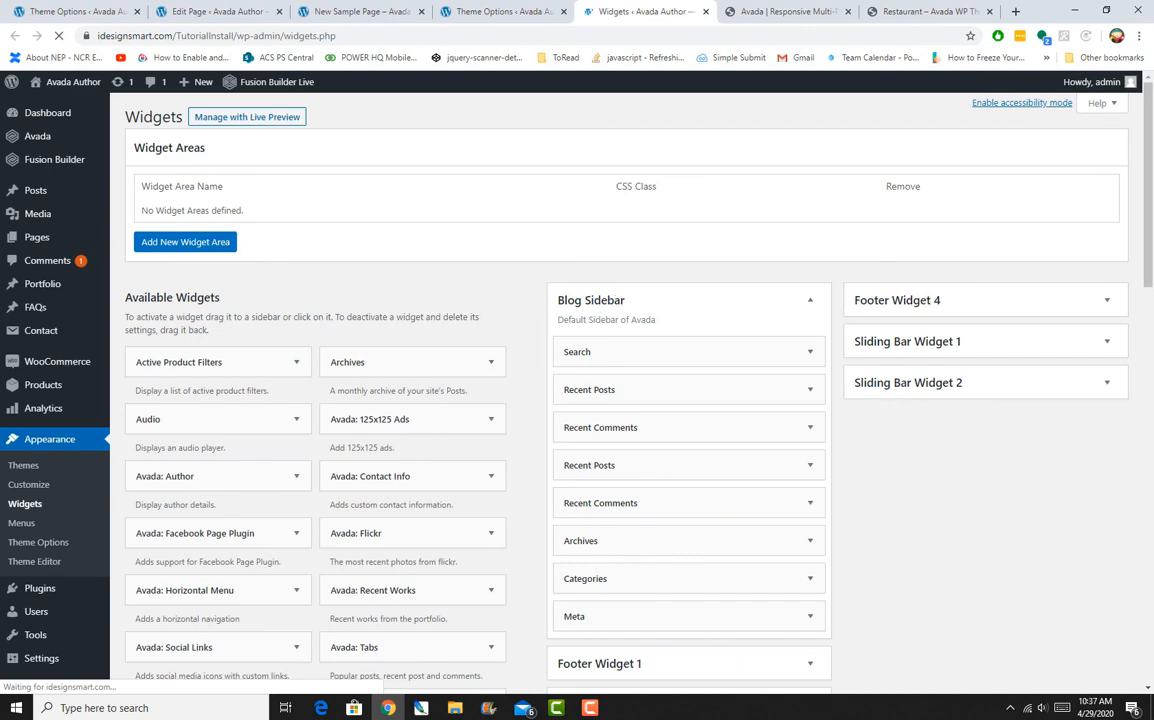
scroll(619, 441, "down", 3)
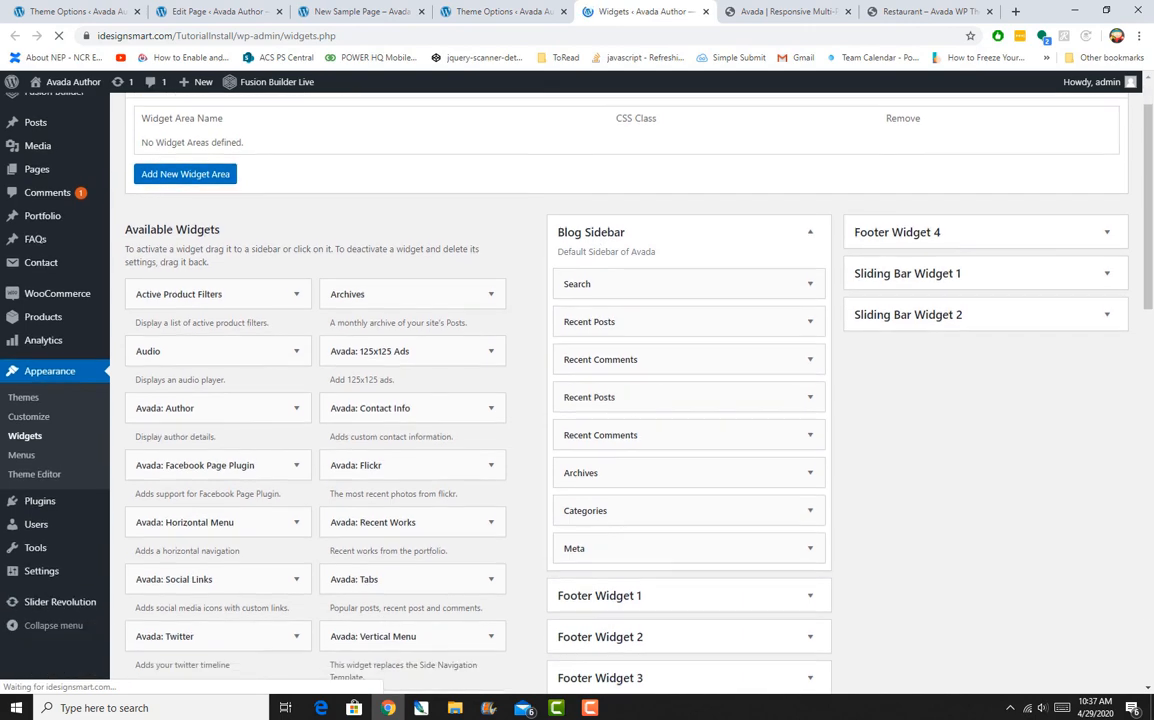
scroll(619, 441, "up", 3)
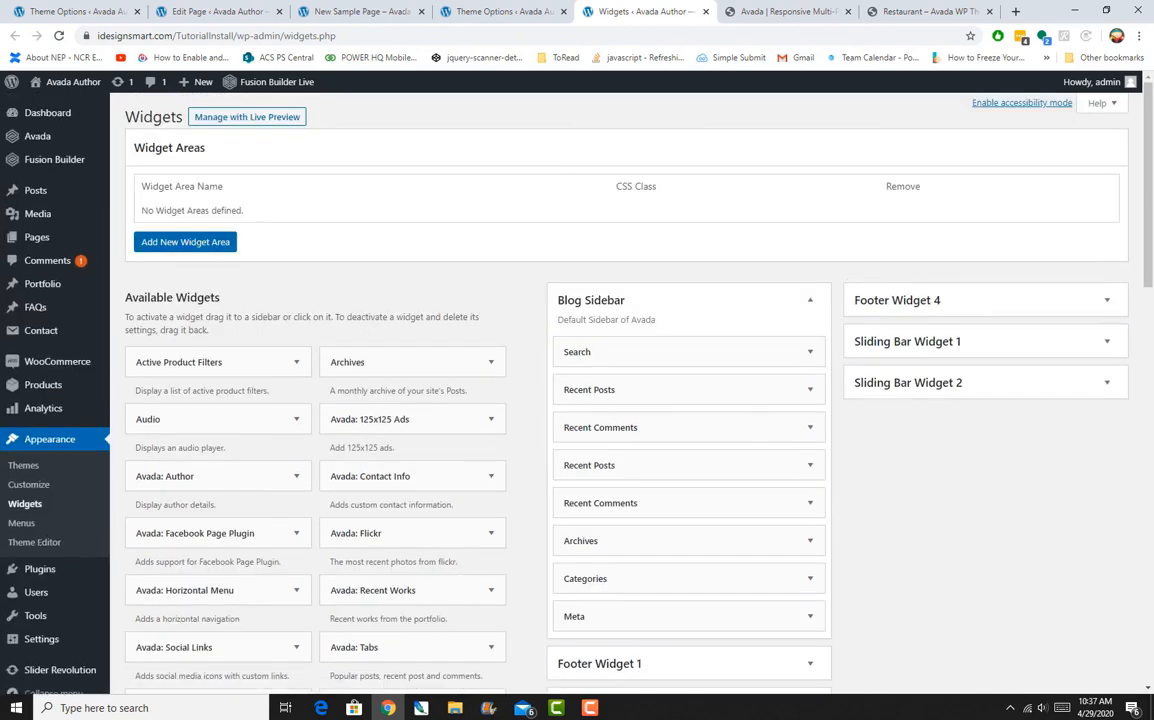
Add a new widget area named New Sidebar
left_click(222, 240)
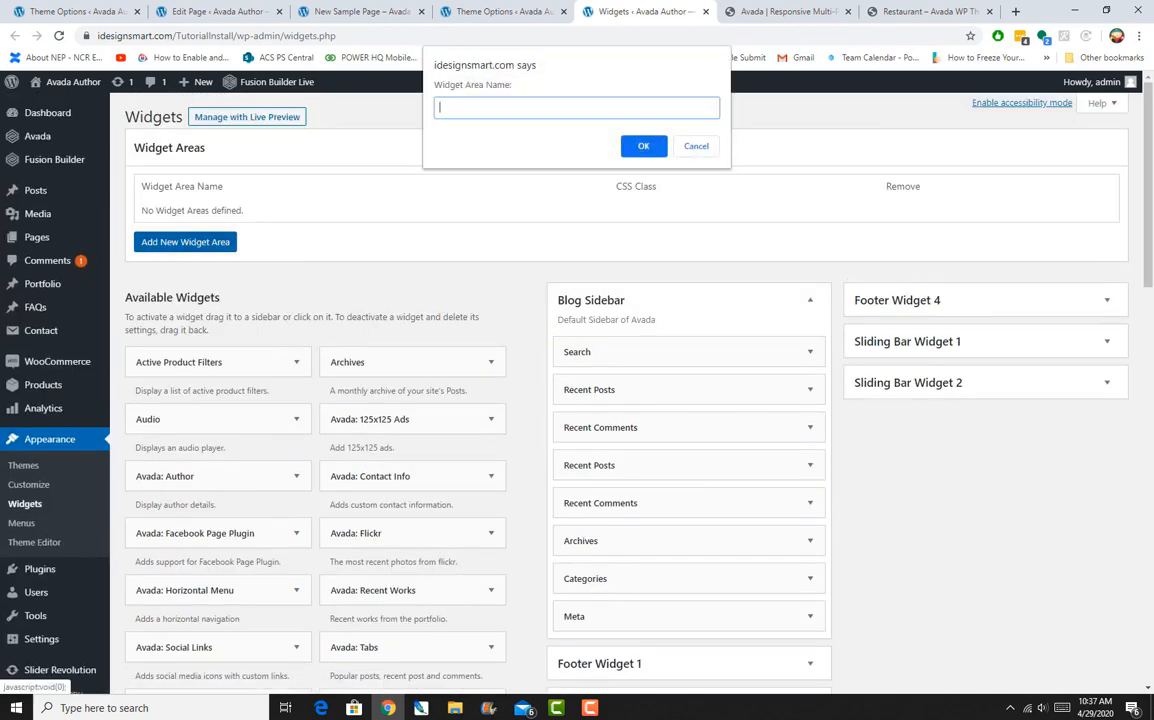
type("New Sidebar")
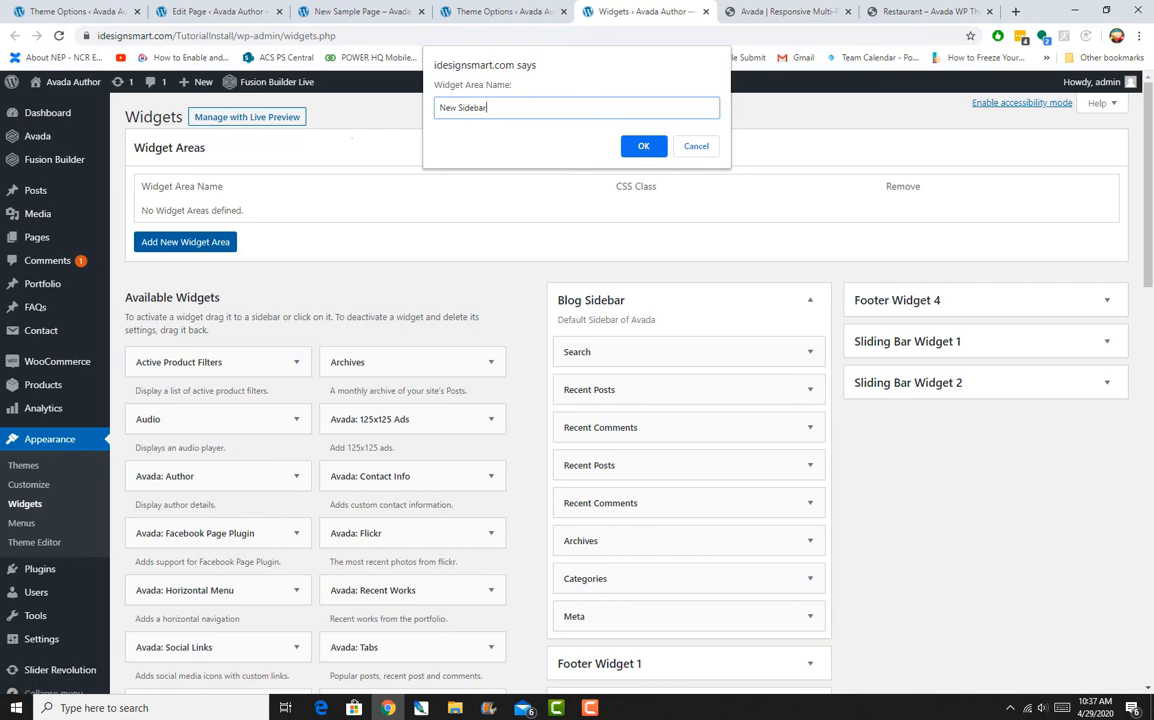
key("Return")
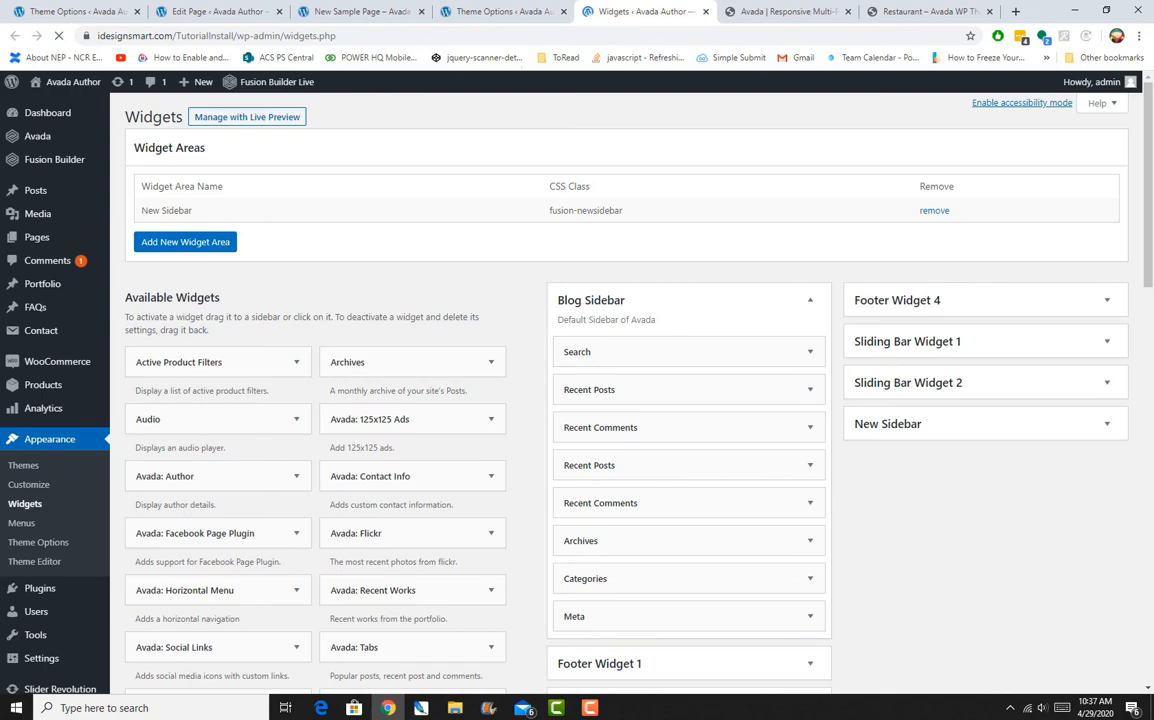
Return to the sample page's editor and reload it to refresh the available sidebars
key("ctrl+Tab")
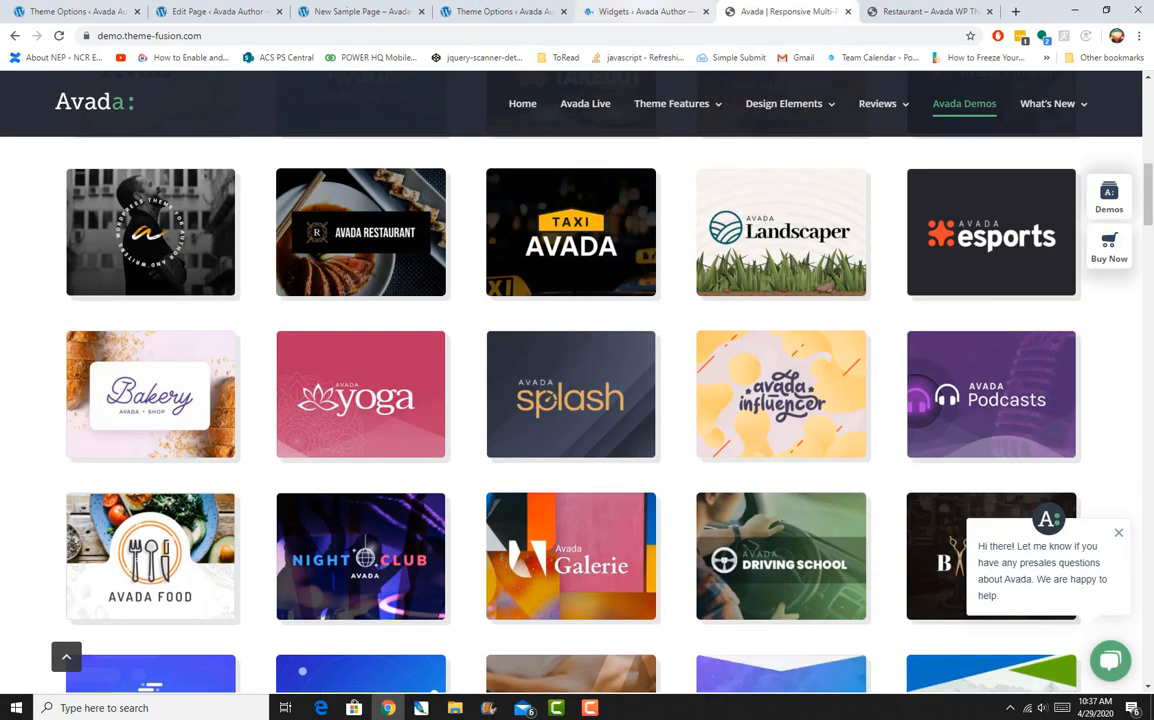
left_click(645, 12)
left_click(364, 12)
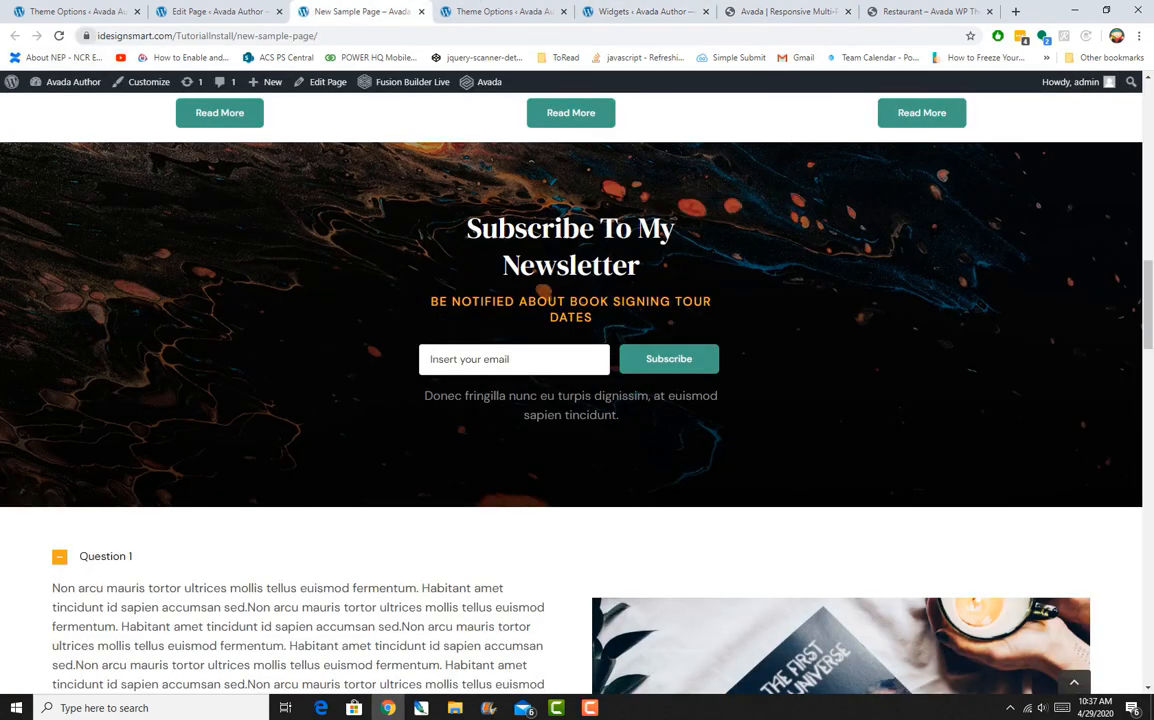
left_click(218, 12)
key("F5")
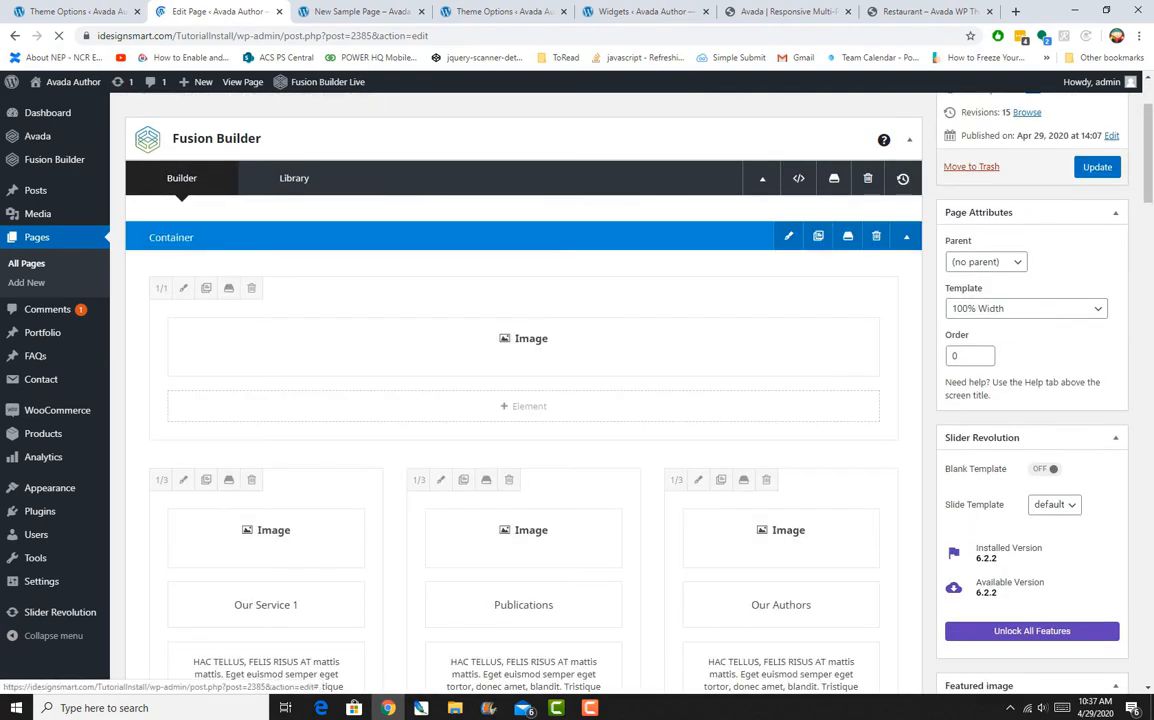
scroll(523, 400, "down", 15)
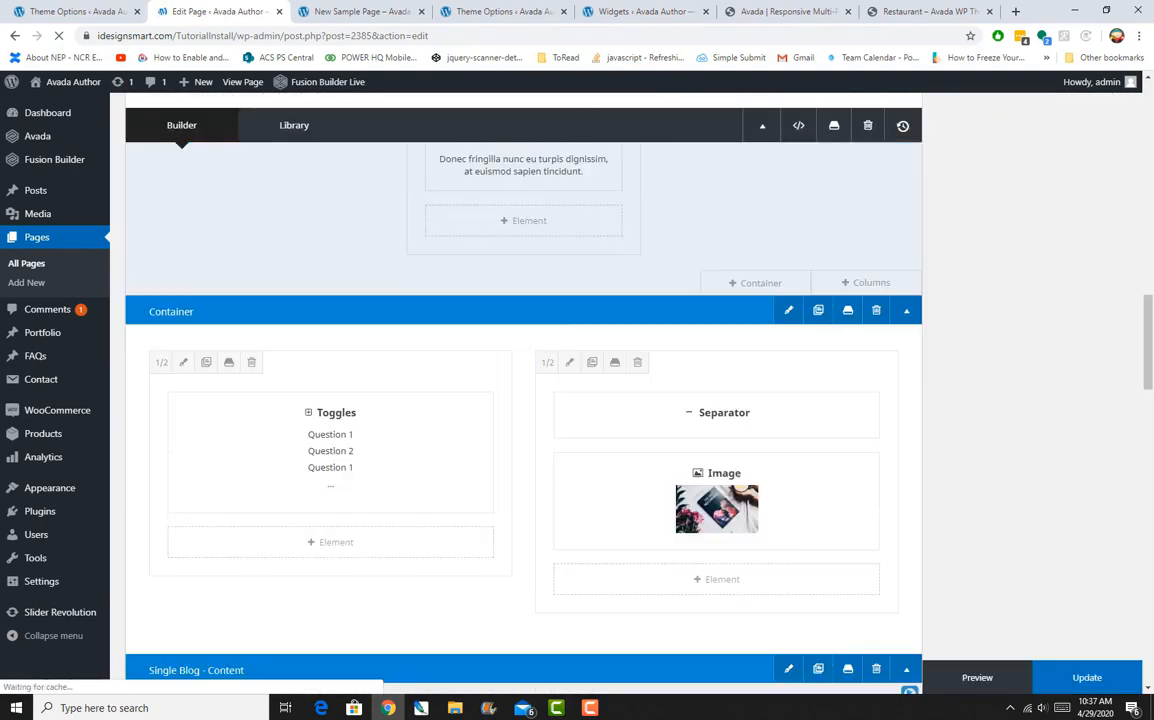
scroll(523, 400, "down", 10)
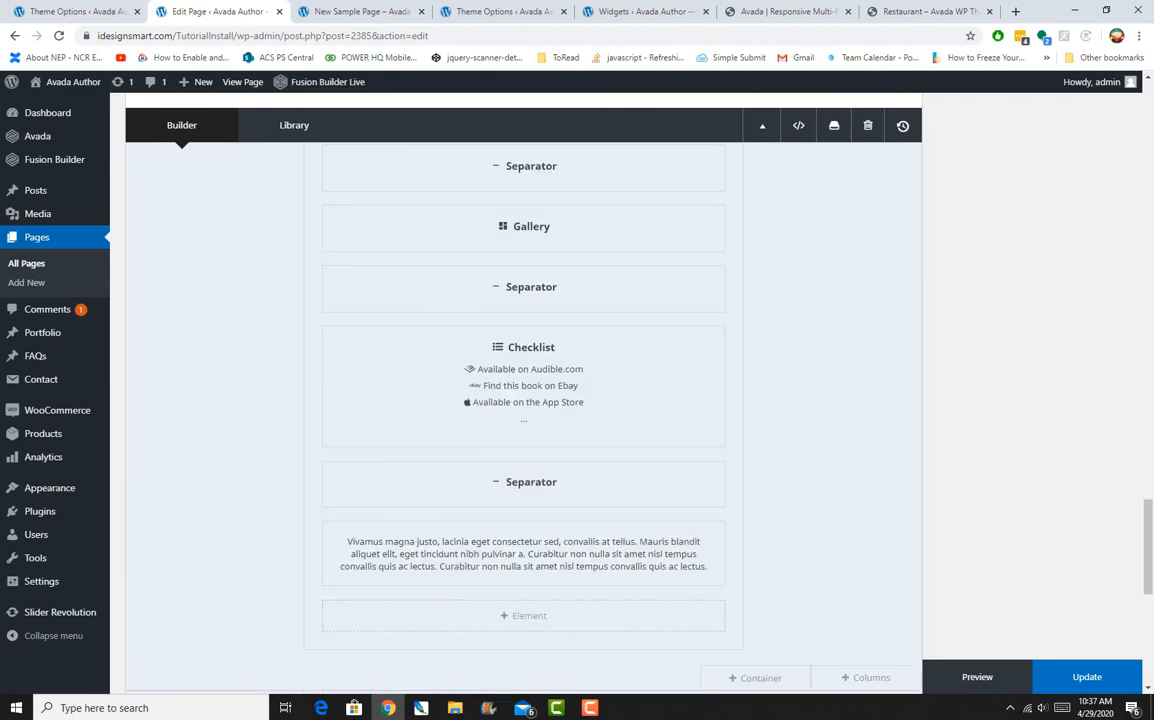
Glance at the Widgets page again, then look for New Sidebar among the page's Sidebar 1 choices
left_click(644, 12)
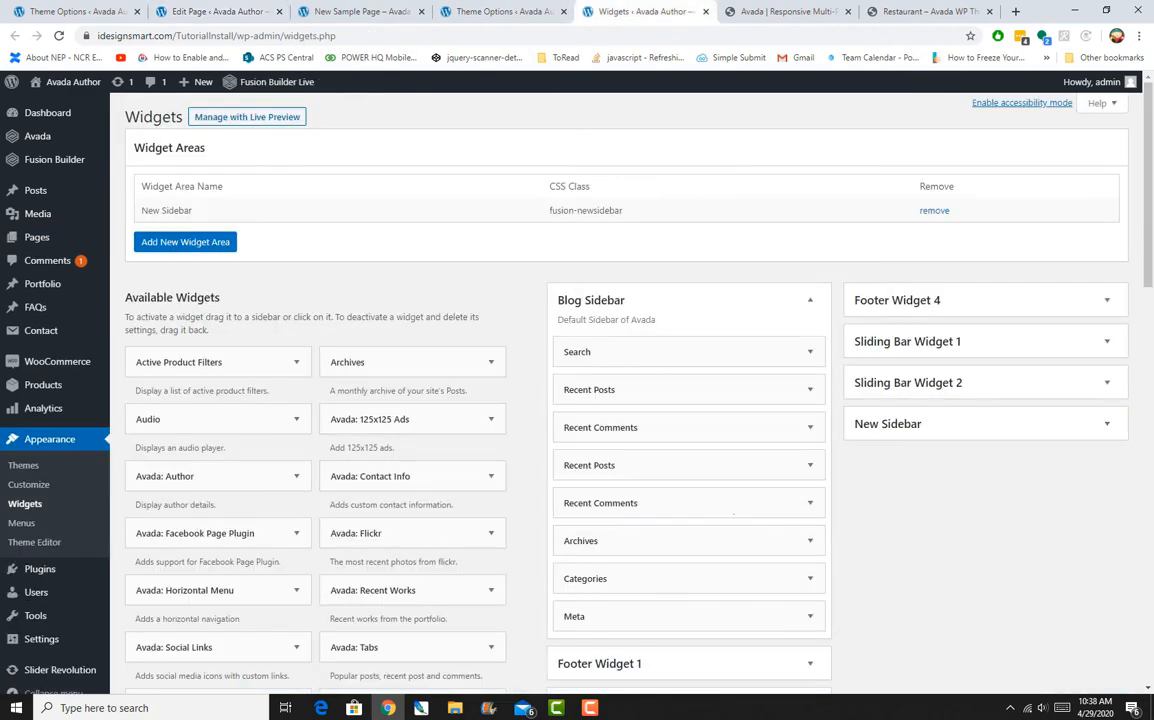
left_click(210, 11)
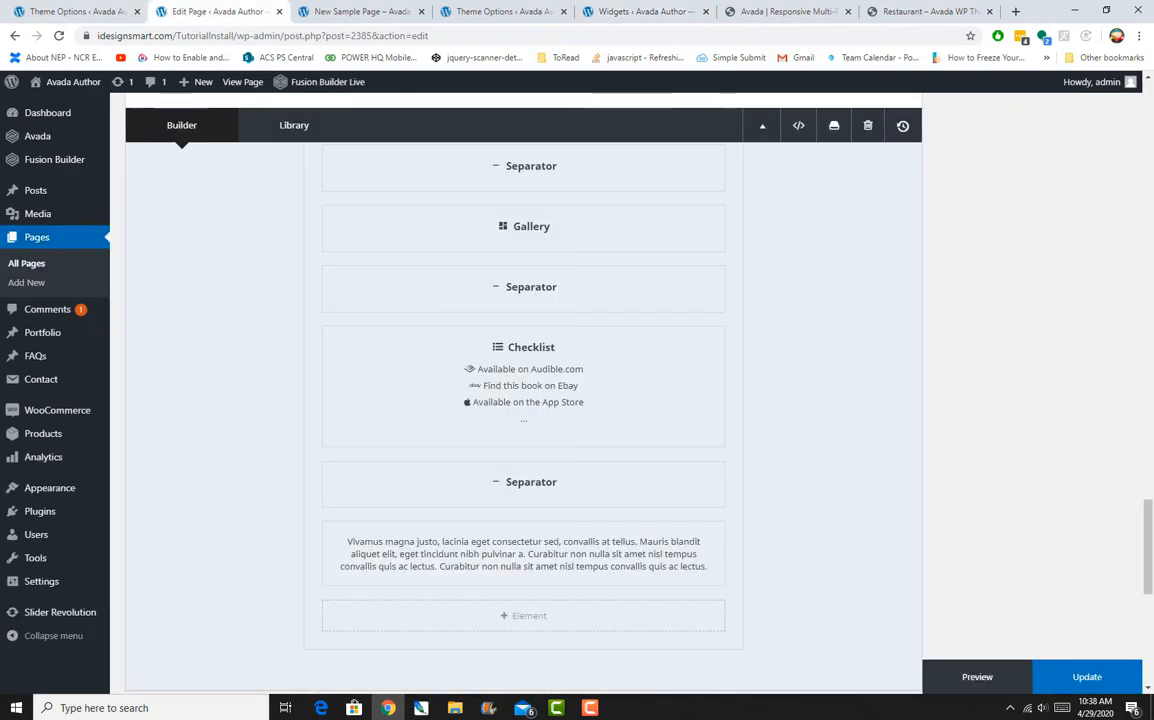
scroll(523, 390, "down", 6)
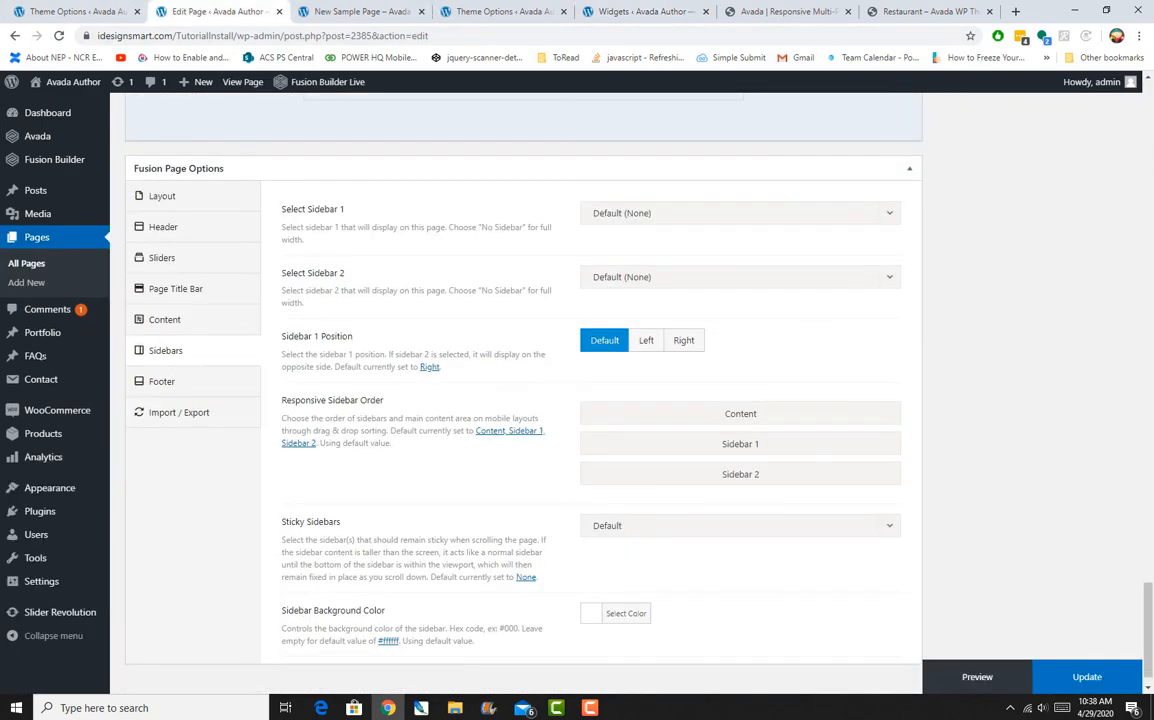
left_click(690, 213)
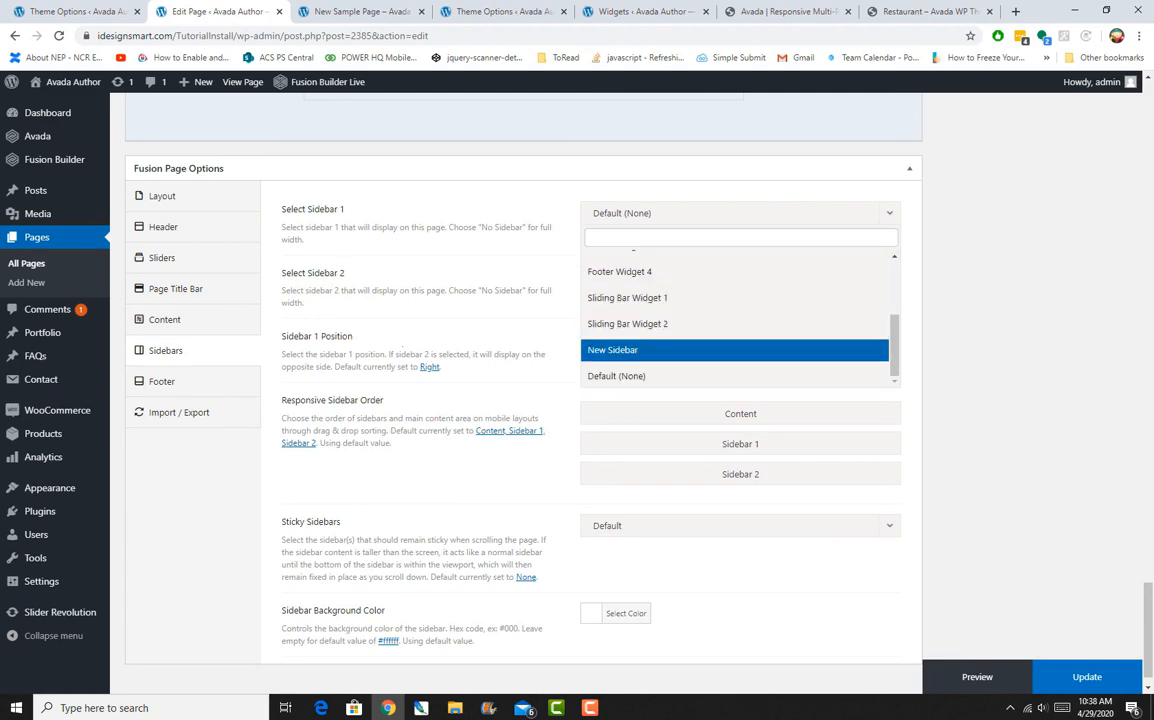
left_click(711, 351)
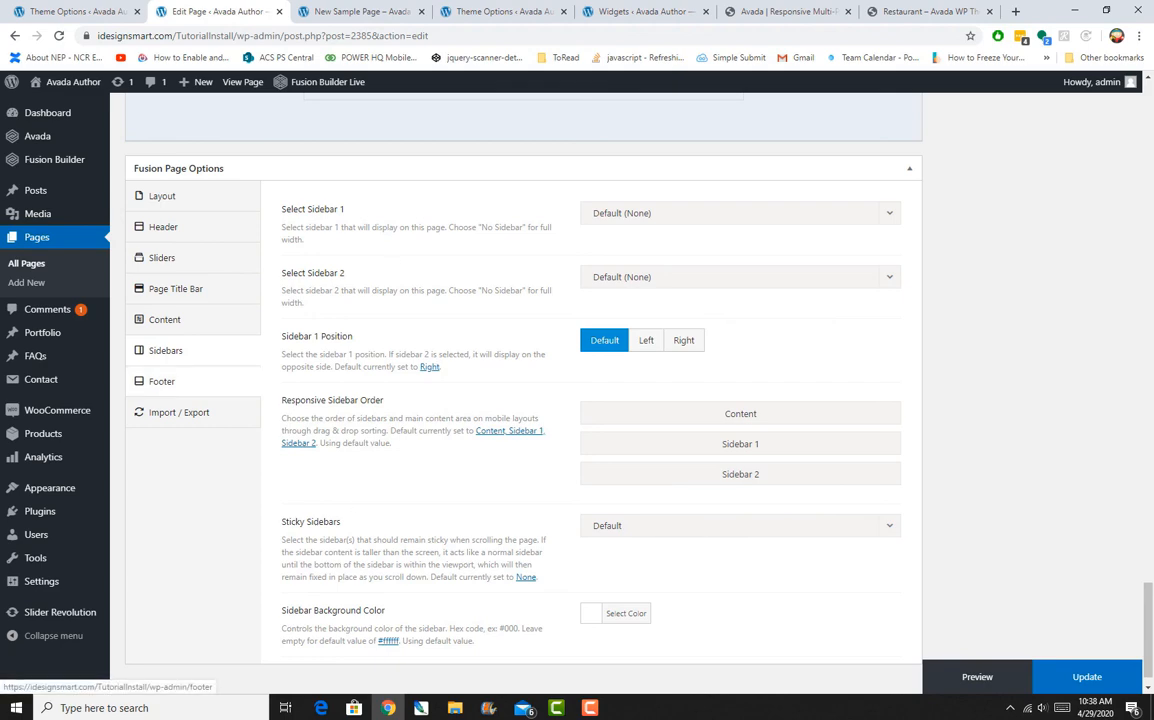
Check the sample page's footer options, then open Fusion Builder's Theme Builder from the Theme Options page
left_click(161, 381)
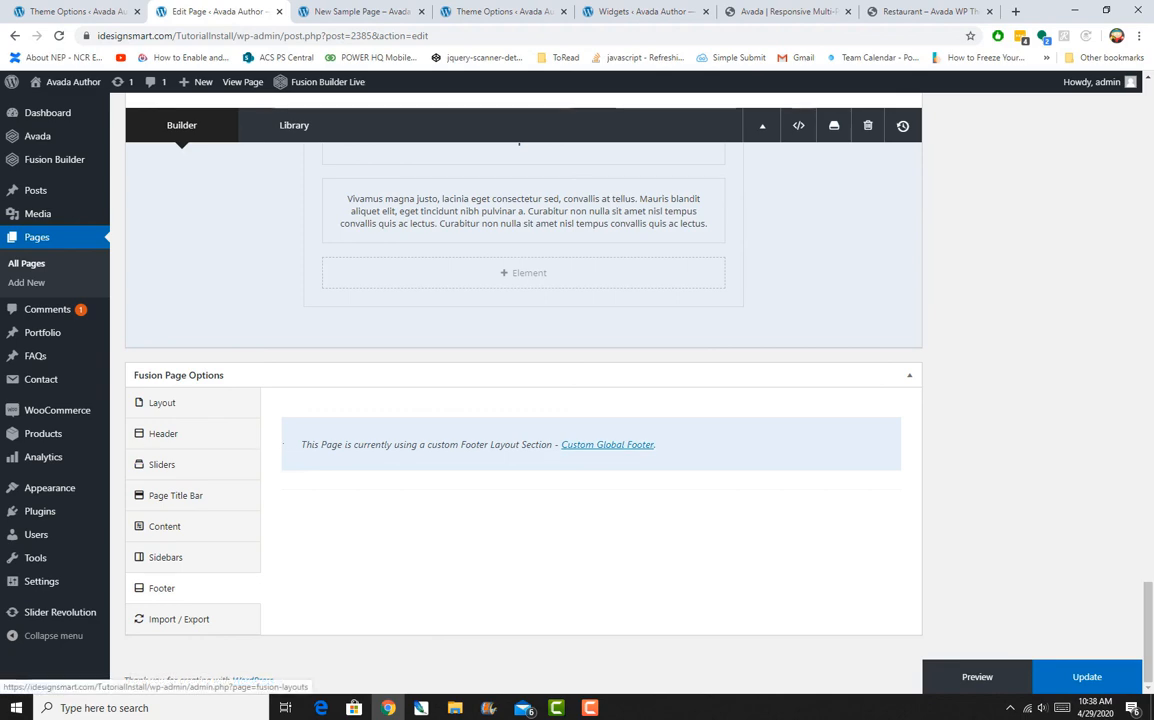
left_click(480, 11)
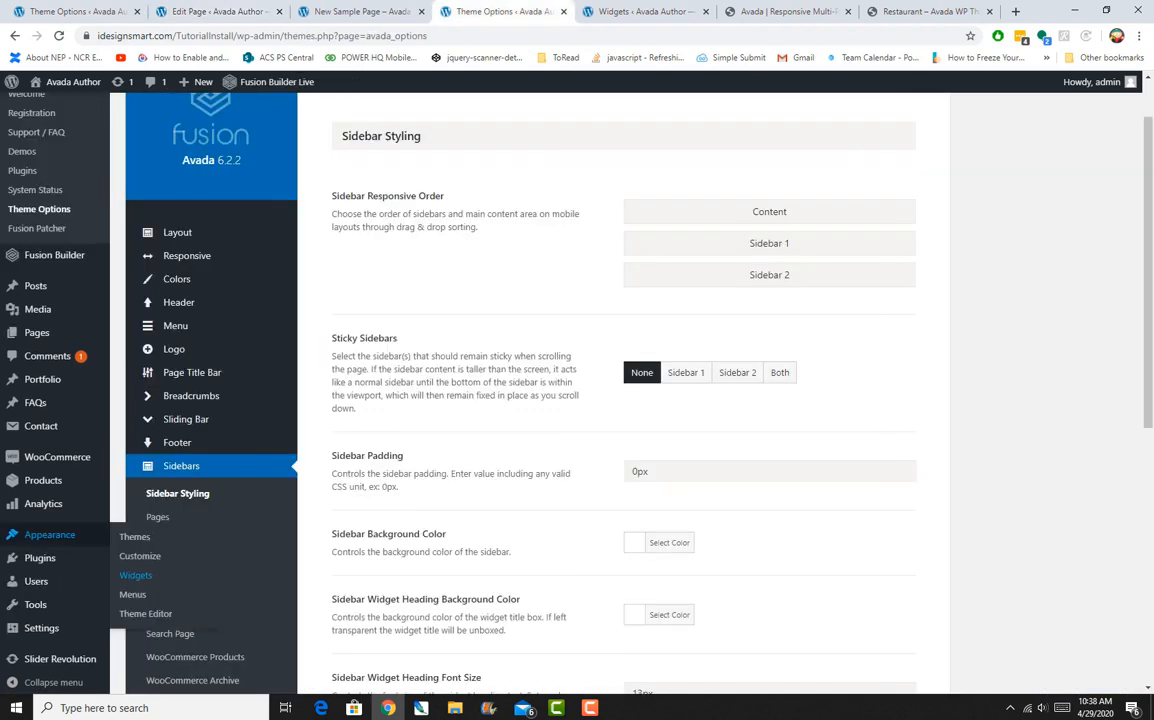
left_click(640, 11)
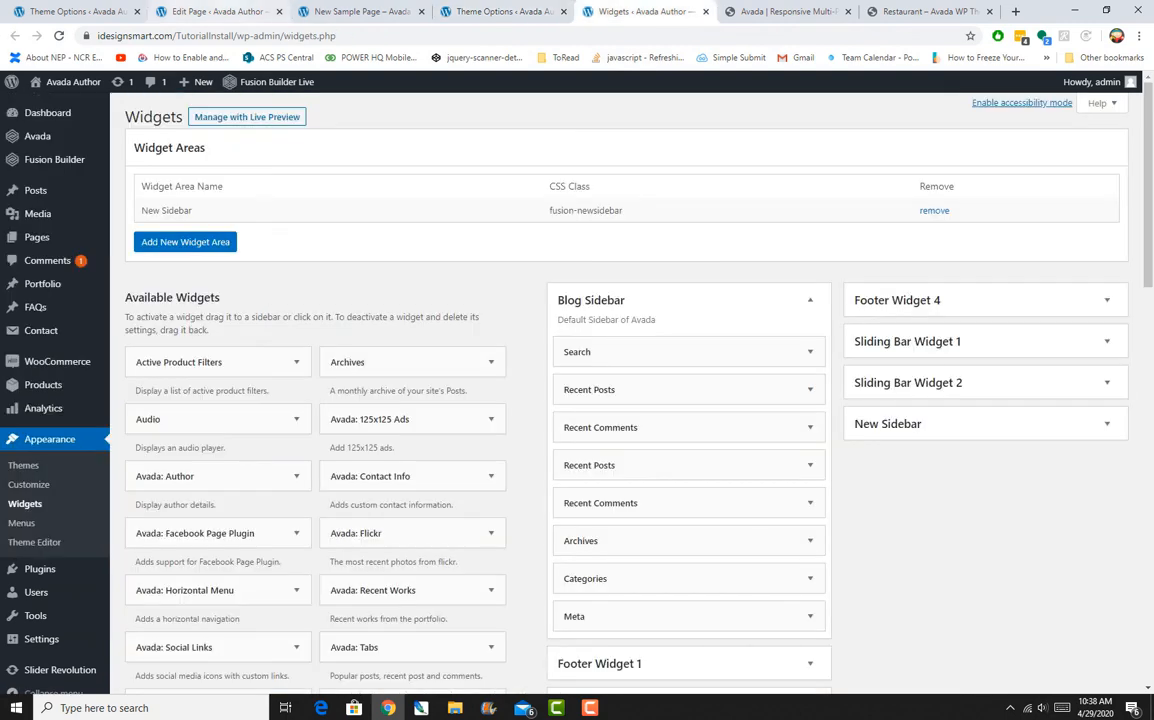
left_click(480, 11)
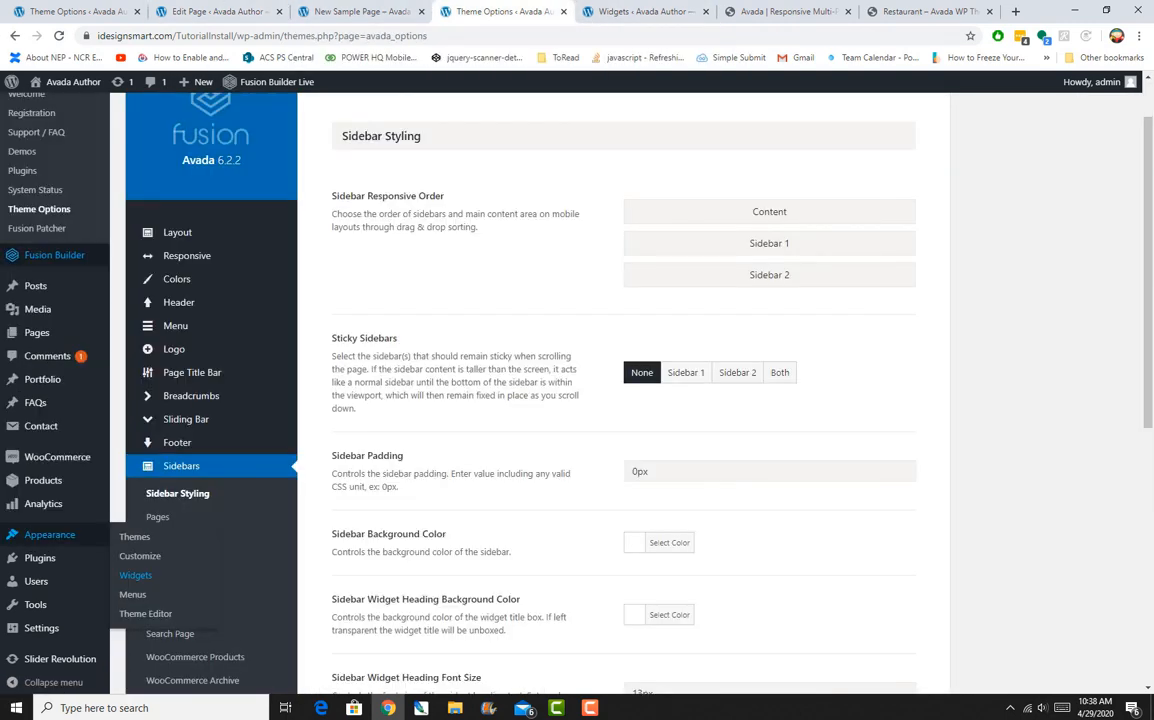
scroll(40, 290, "up", 1)
mouse_move(56, 324)
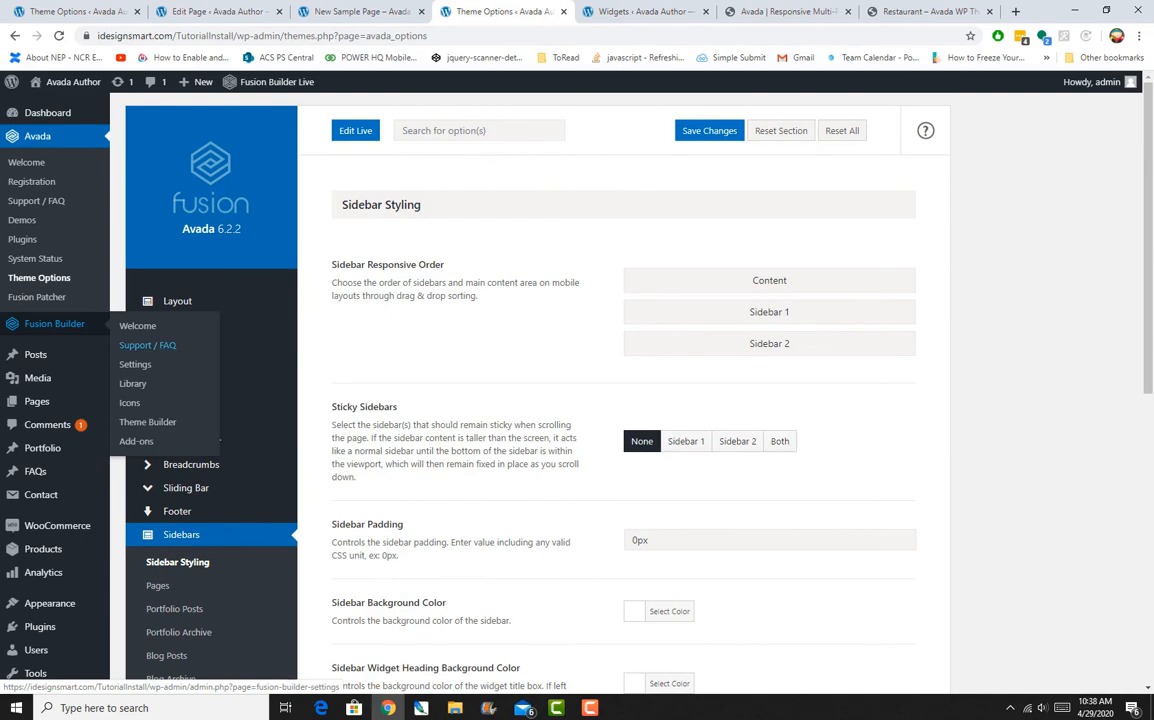
left_click(147, 422)
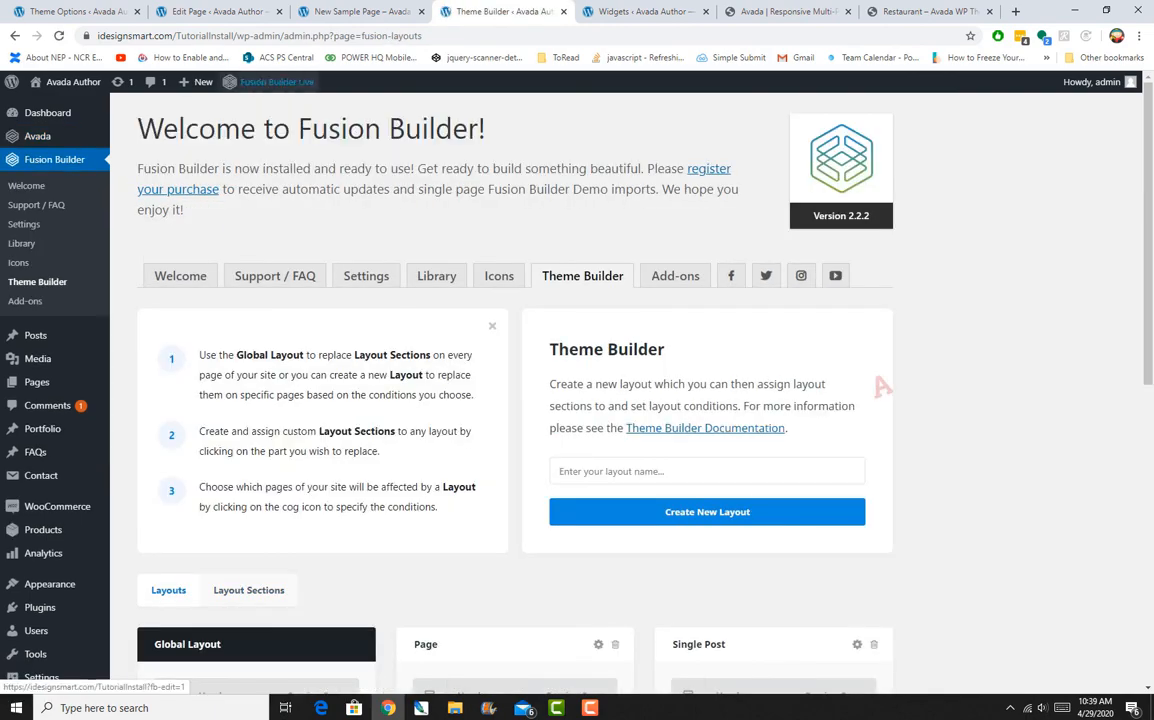
Examine the conditions of the Page layout in the Theme Builder, then look through the published New Sample Page
scroll(204, 434, "down", 4)
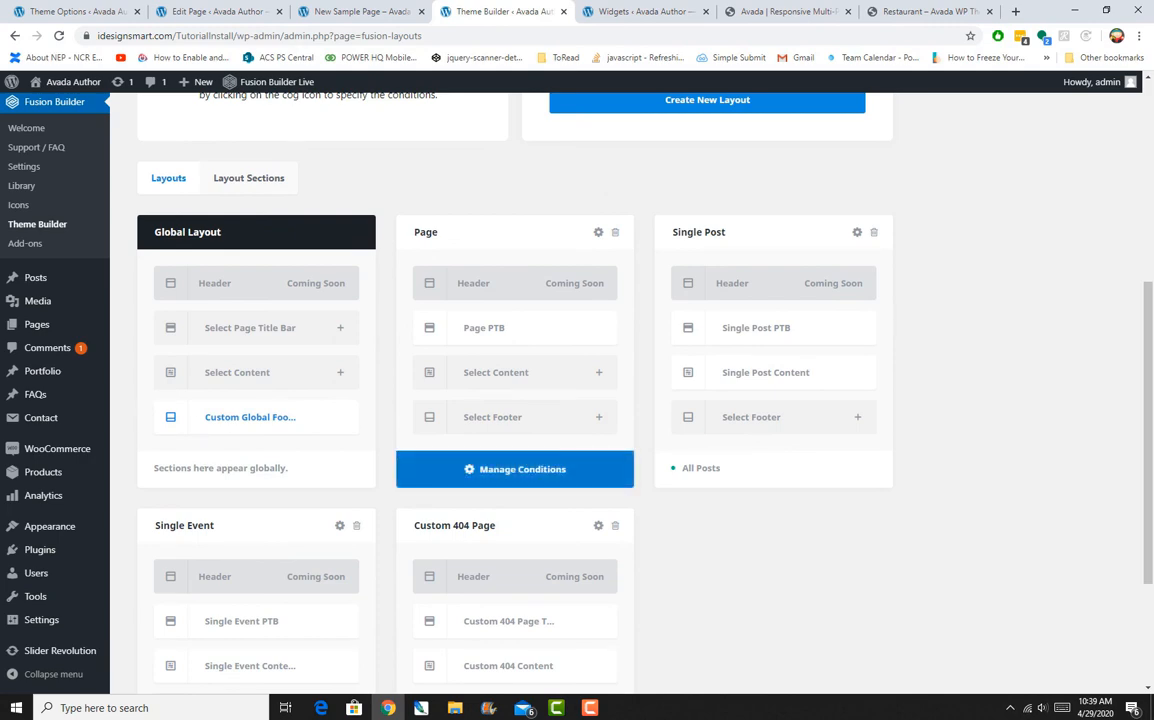
left_click(515, 469)
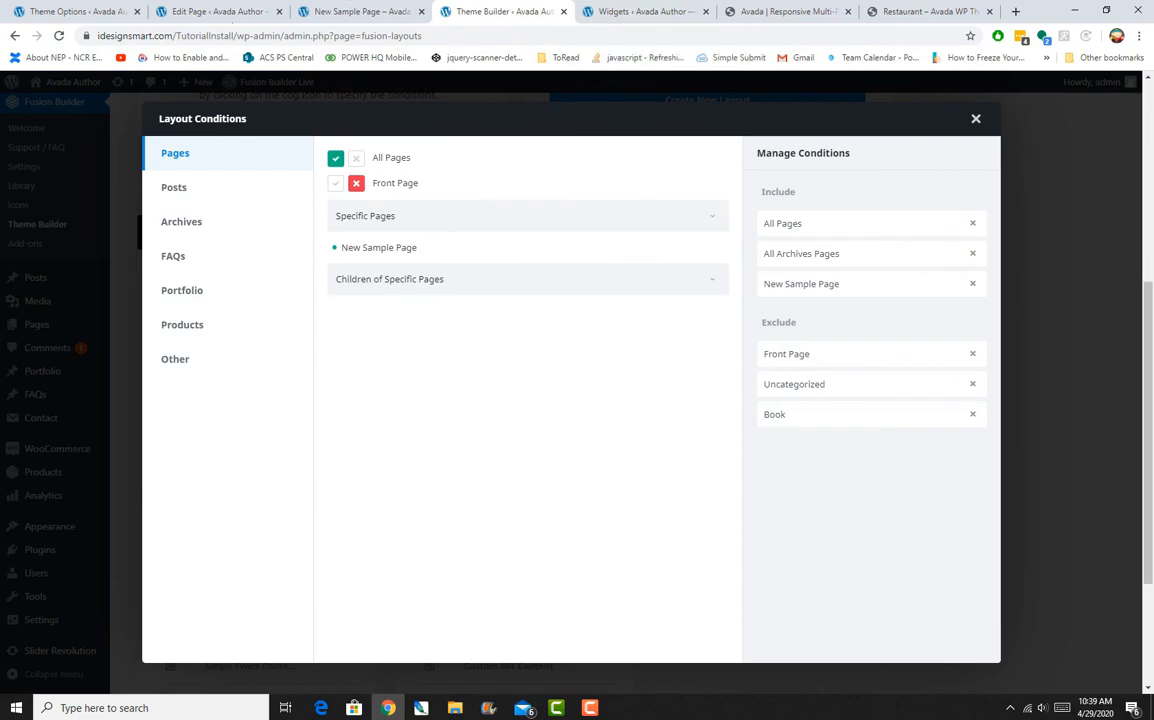
left_click(630, 11)
left_click(355, 11)
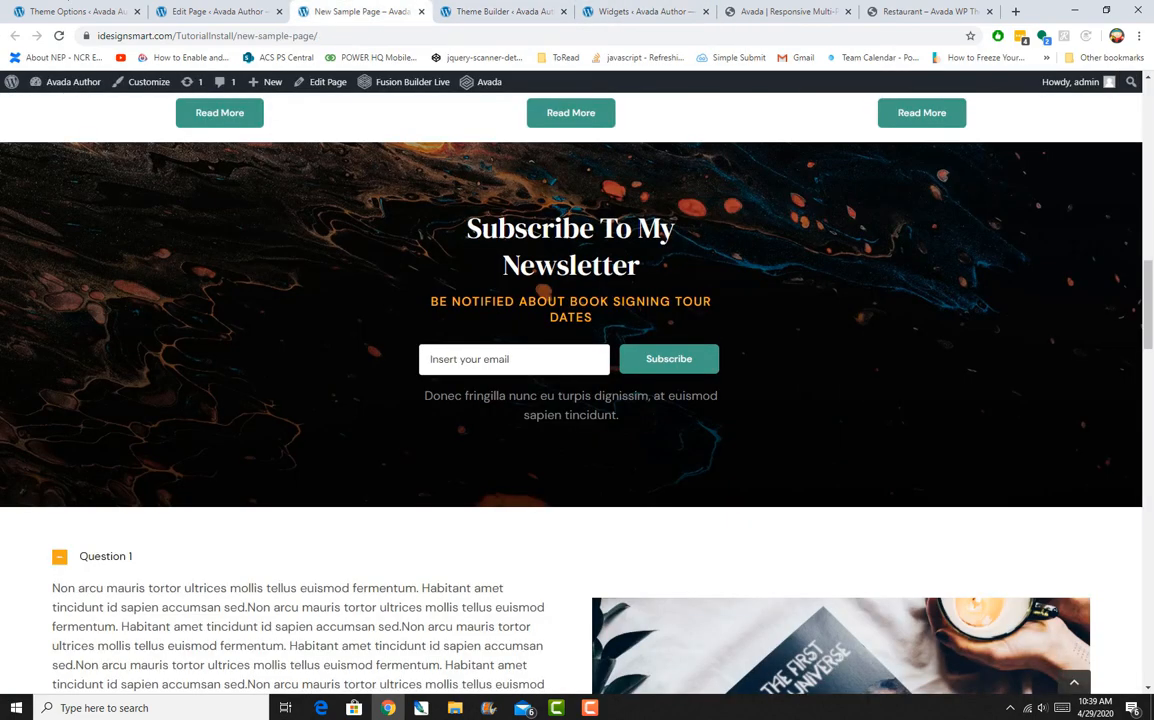
scroll(570, 390, "down", 15)
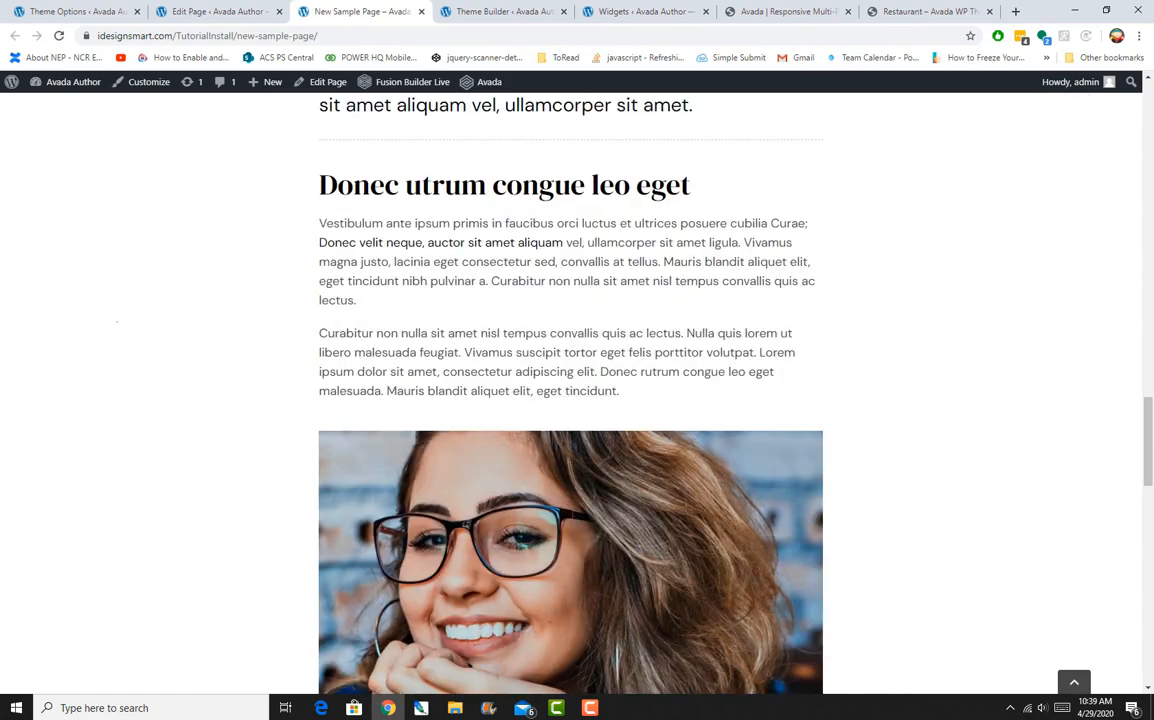
scroll(570, 390, "down", 3)
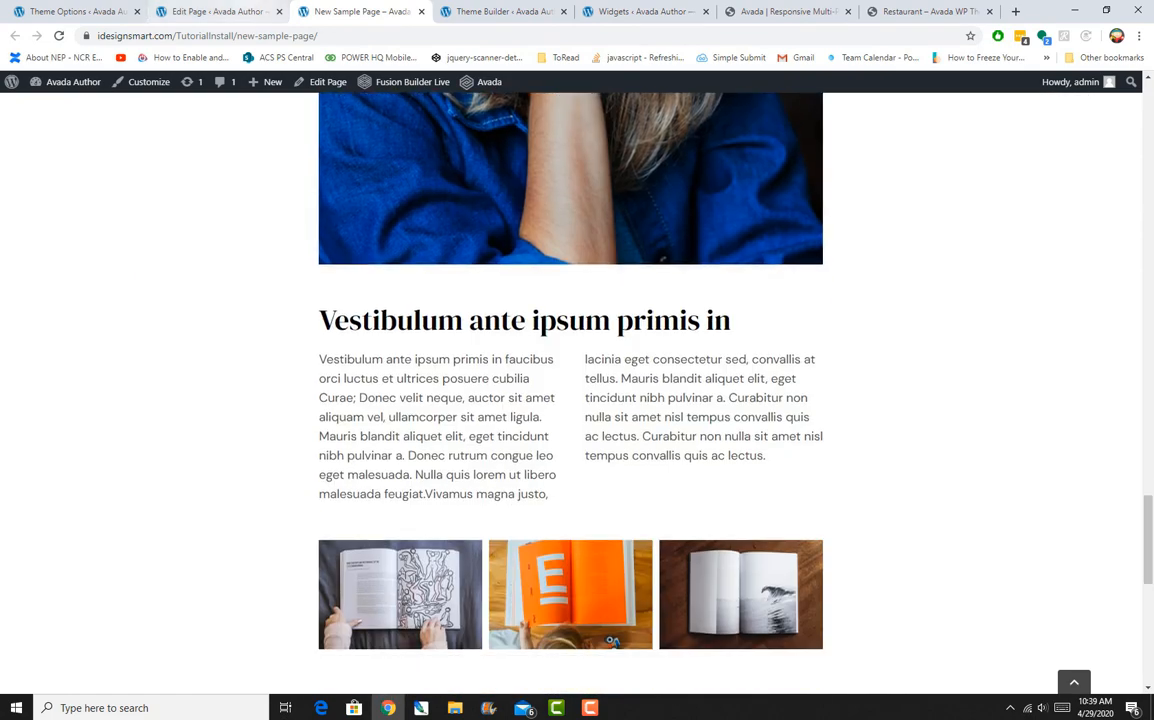
Review the sample page's Import / Export options in the editor, opening the page options export and cancelling the file save
left_click(210, 11)
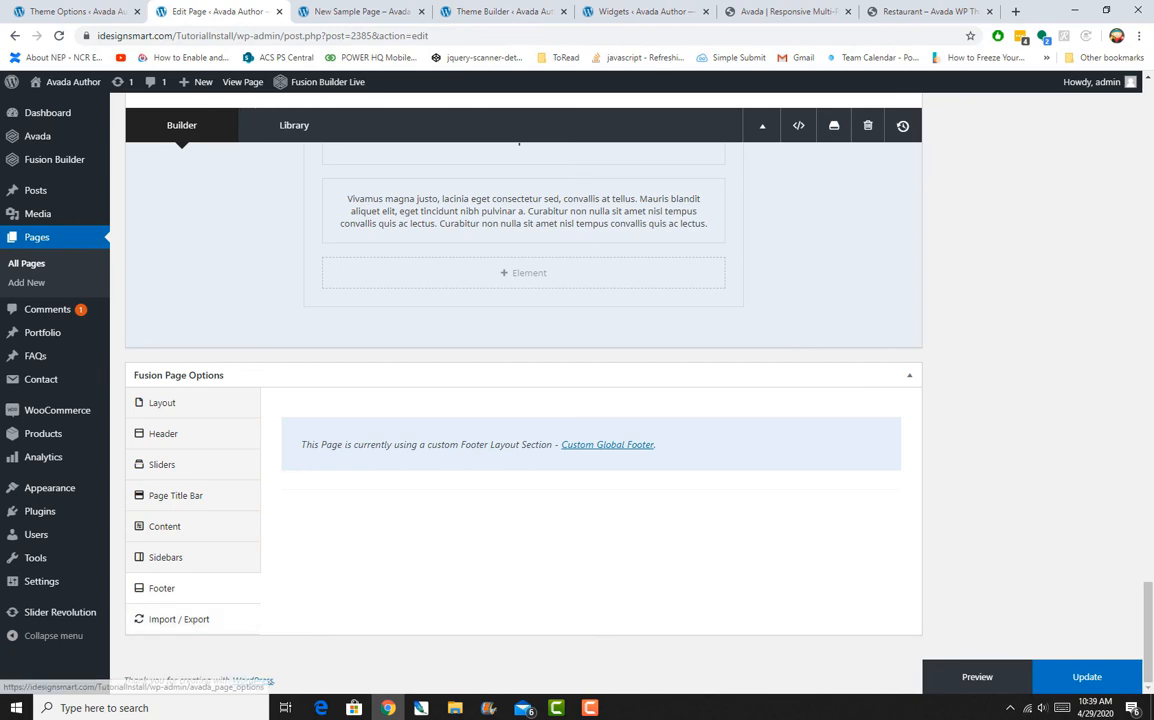
left_click(179, 619)
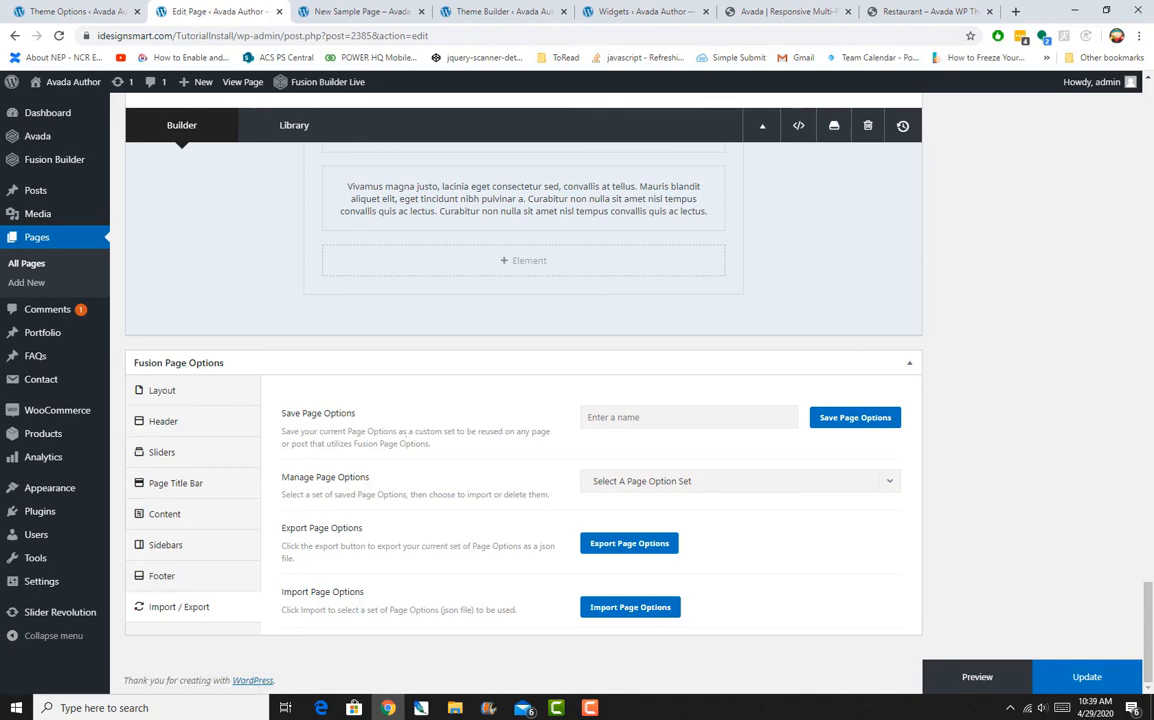
left_click(588, 417)
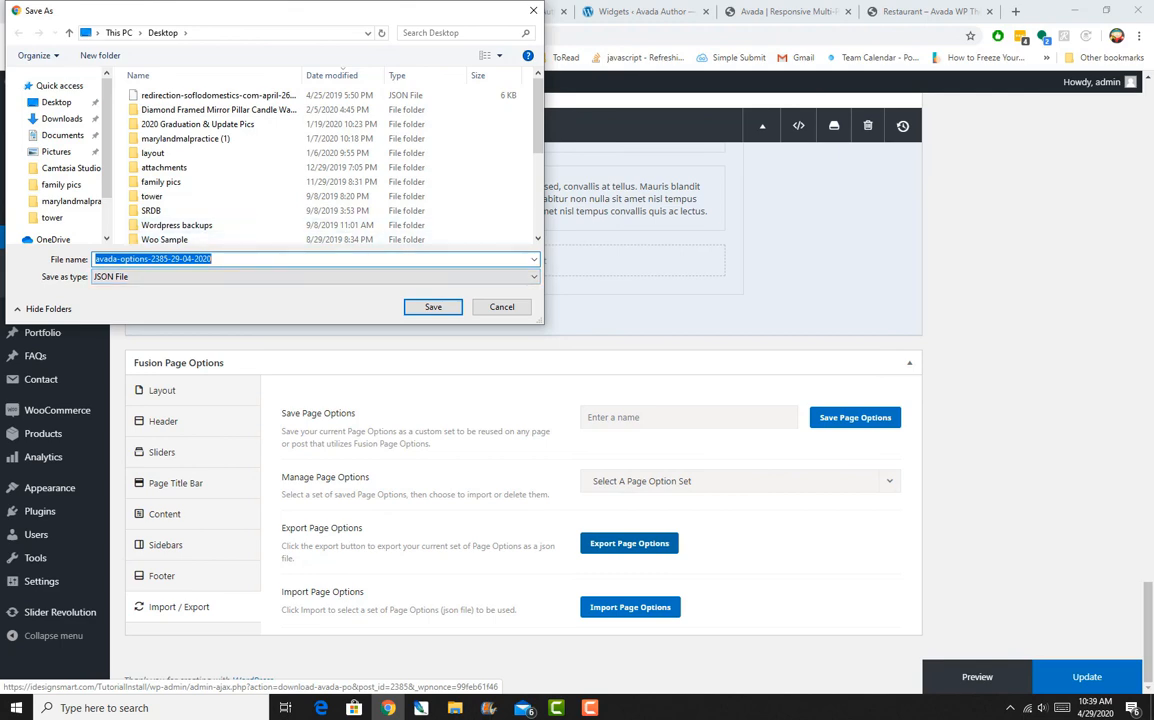
left_click(502, 306)
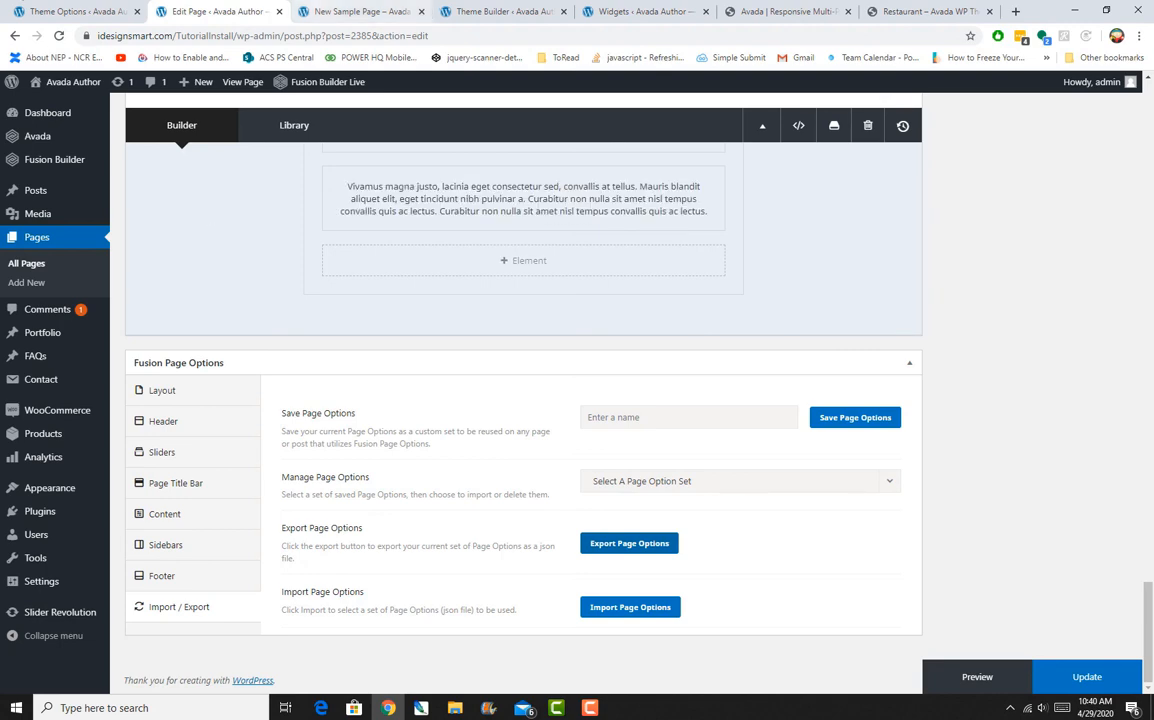
Look over the published New Sample Page from its footer up to the page title bar
left_click(360, 11)
scroll(611, 640, "down", 7)
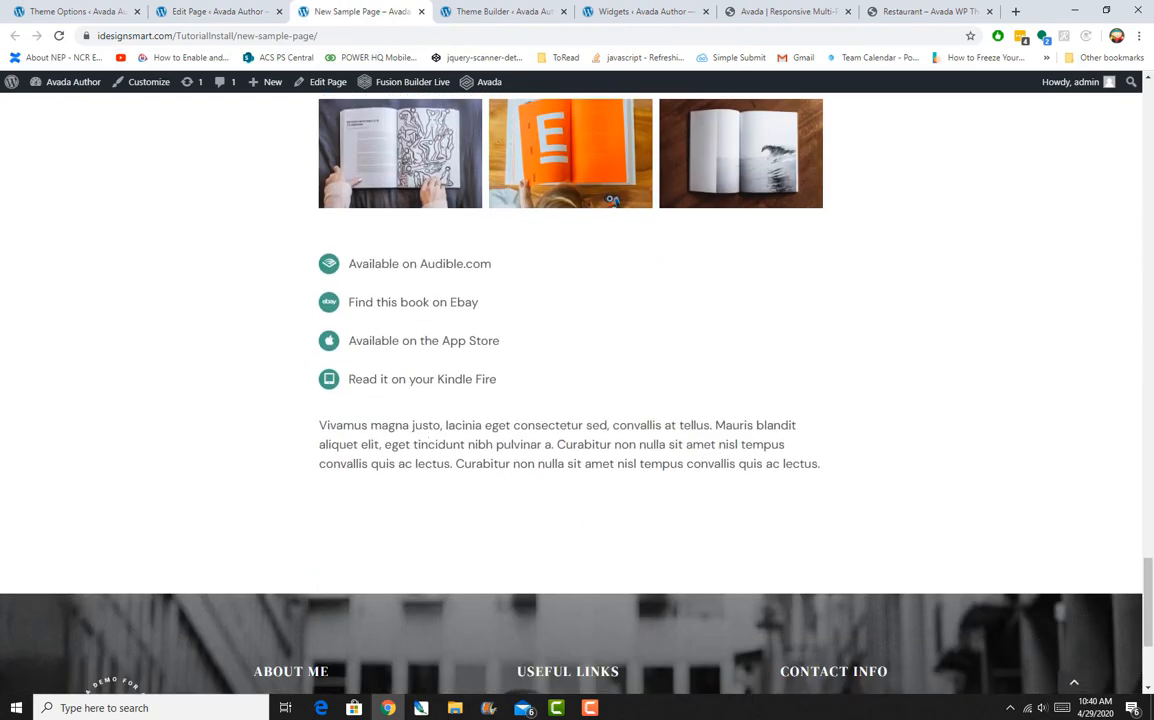
scroll(515, 390, "up", 12)
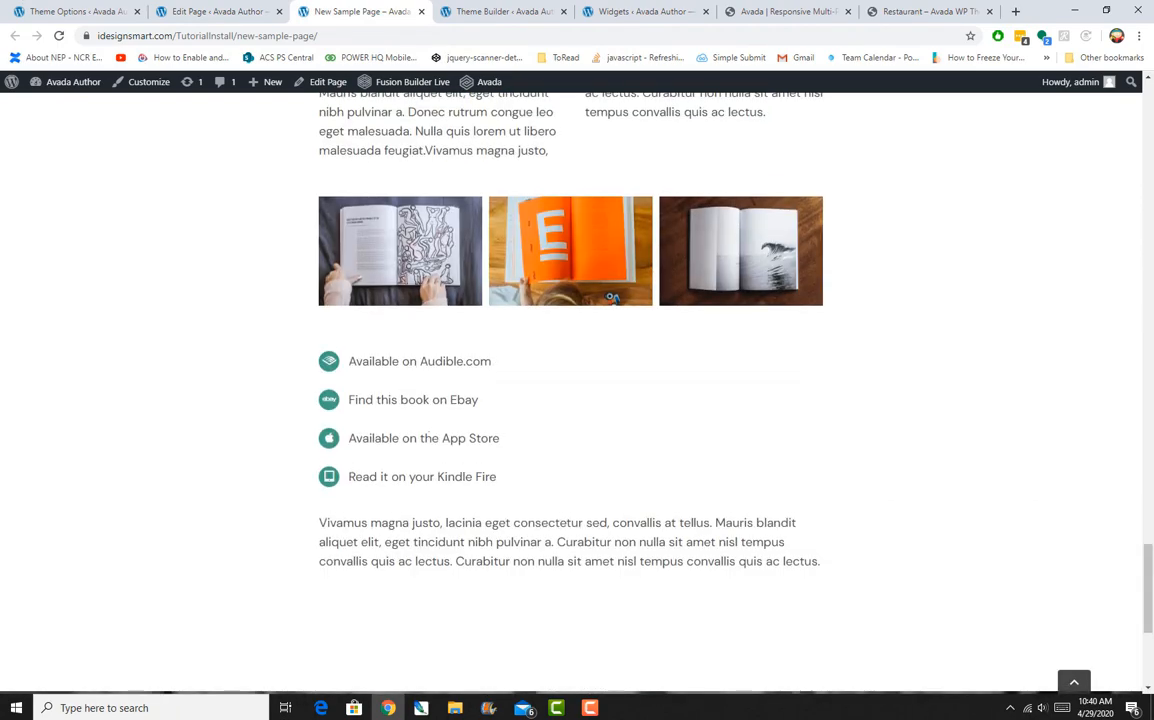
scroll(570, 390, "up", 15)
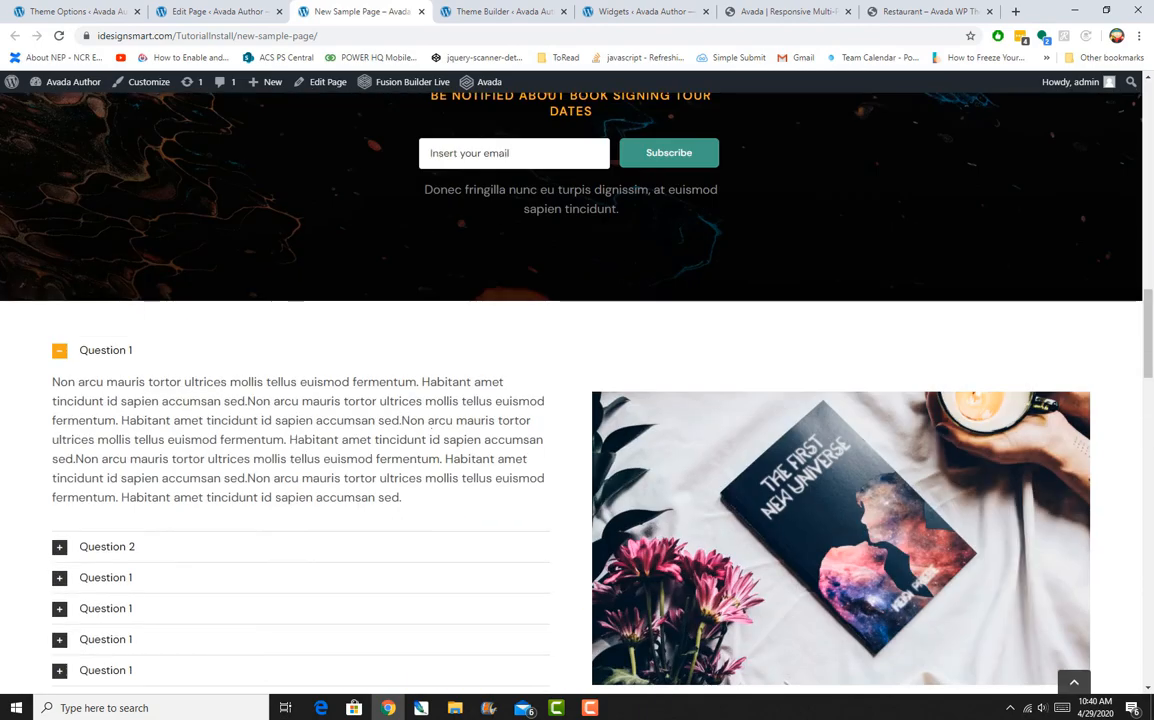
scroll(570, 390, "up", 8)
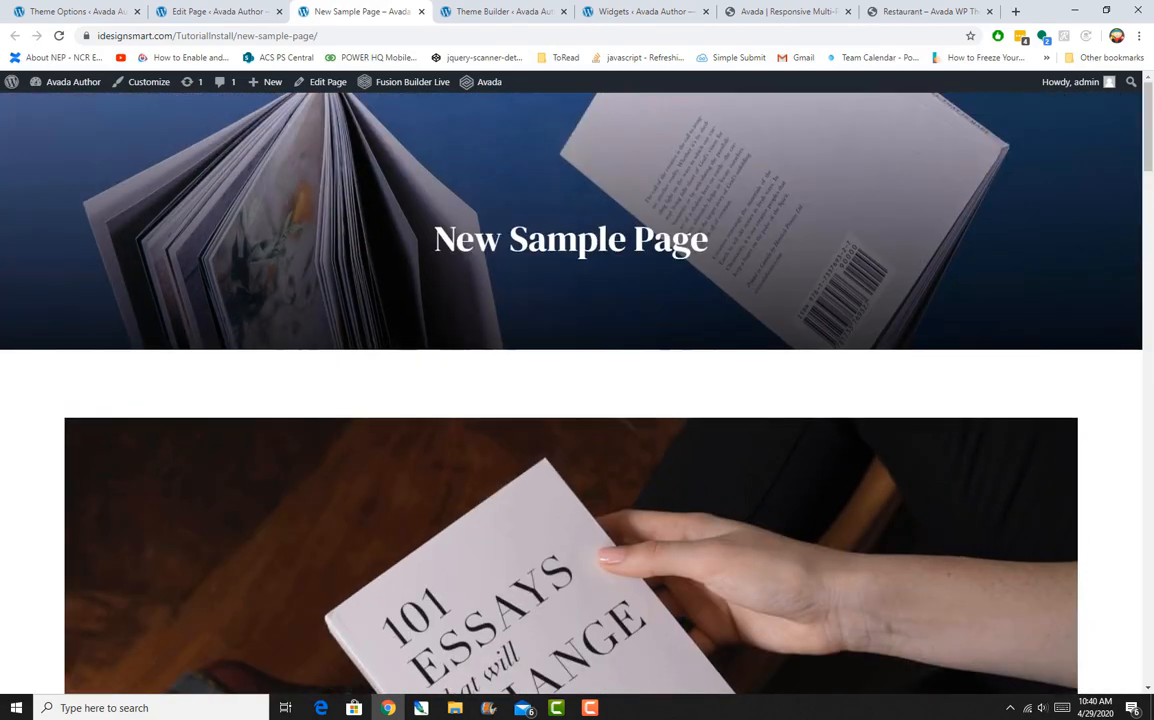
Return to the sample page's editor and look over the end of the builder content and the Fusion Page Options
left_click(218, 12)
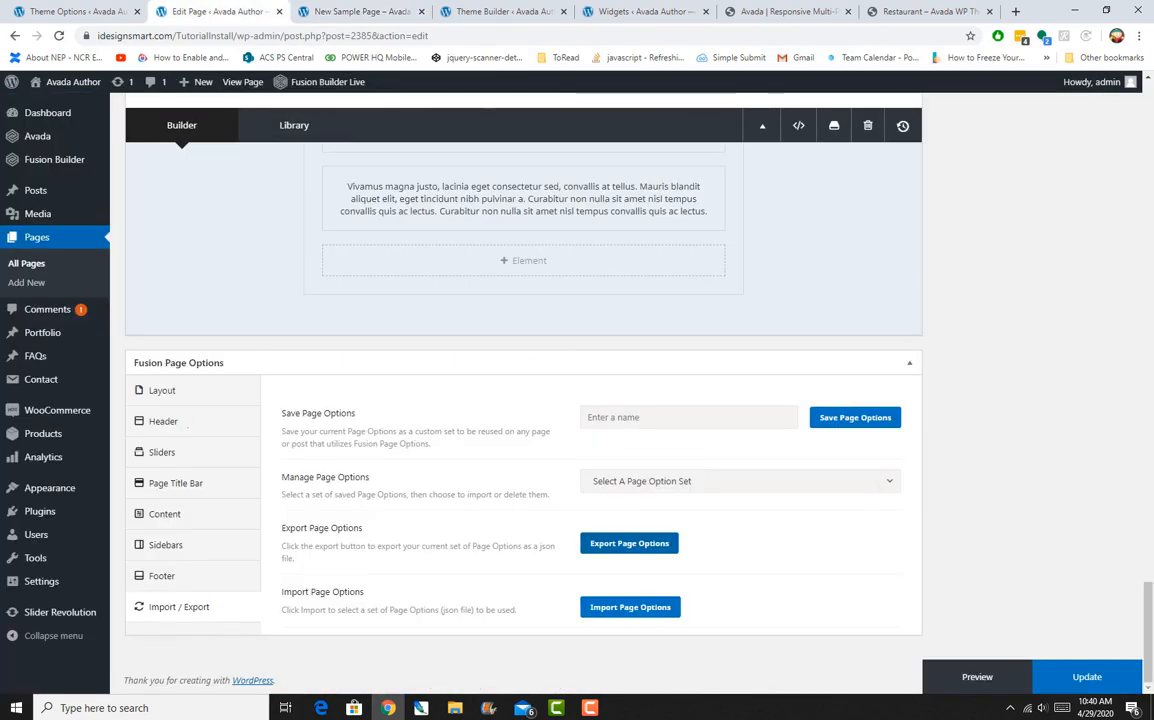
scroll(186, 426, "up", 5)
scroll(186, 428, "down", 3)
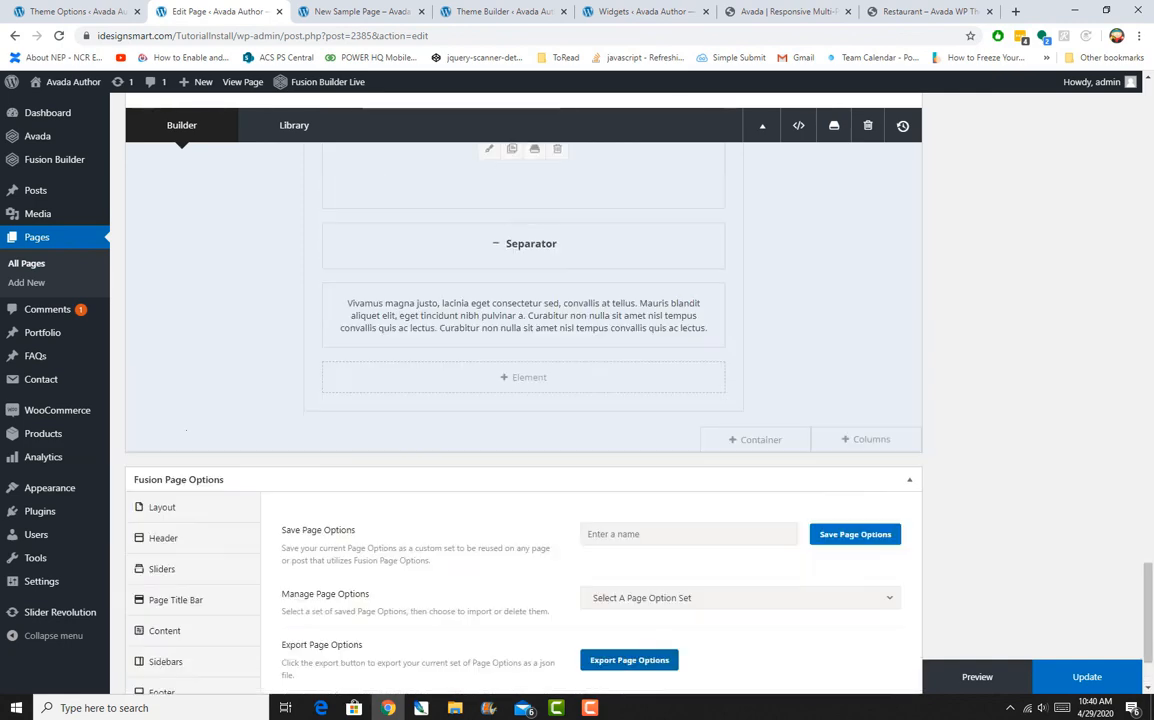
scroll(186, 430, "down", 2)
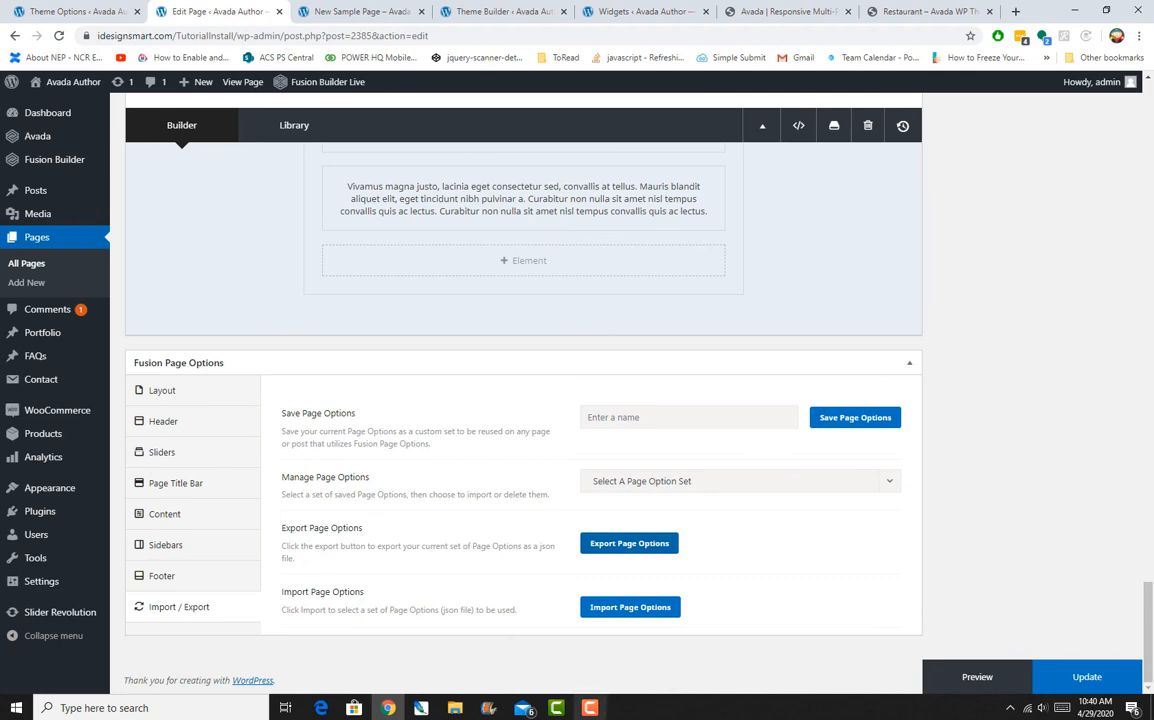
mouse_move(590, 708)
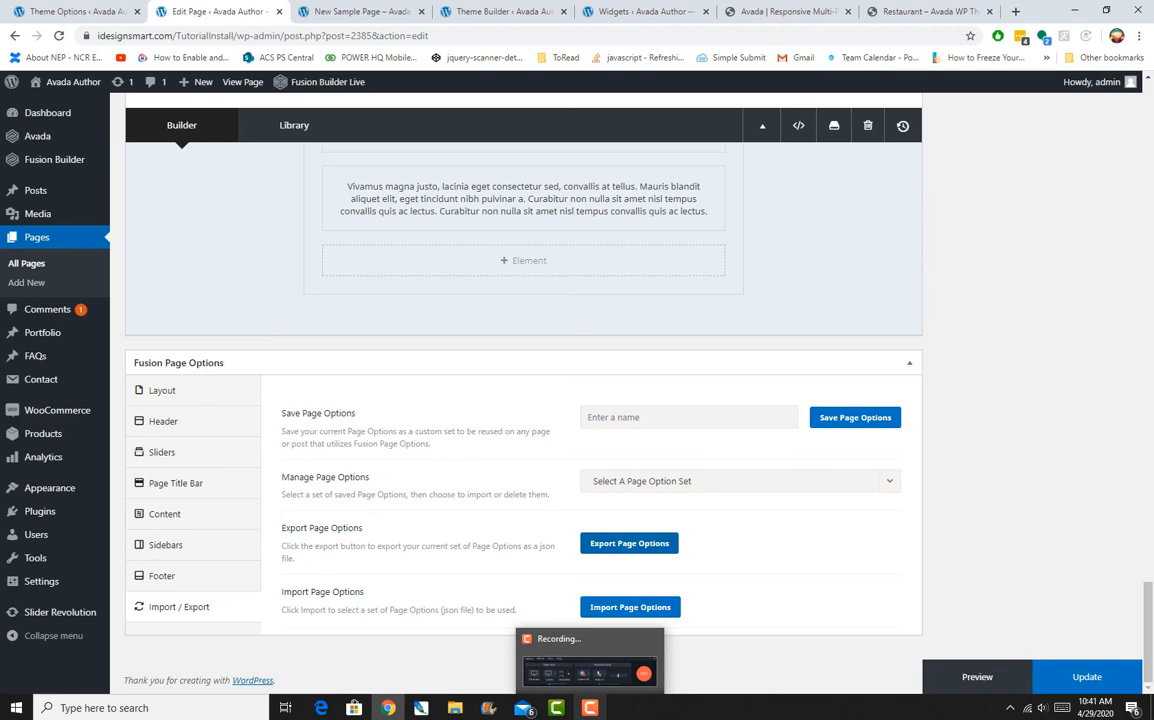
left_click(590, 708)
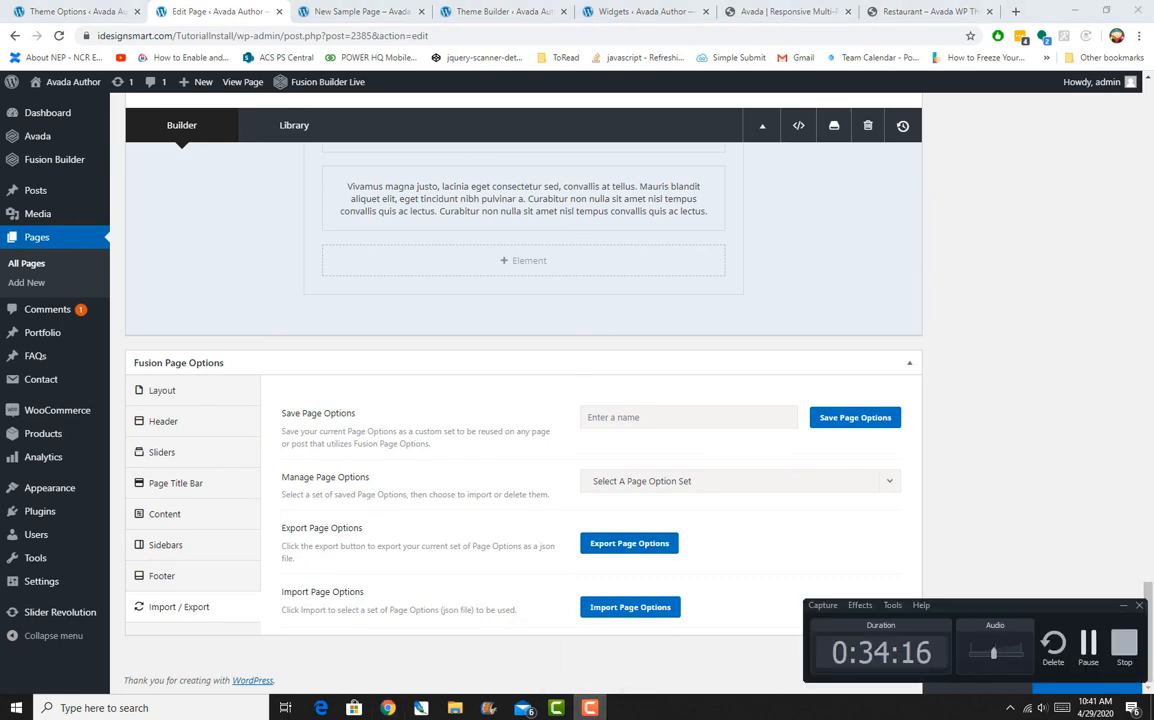